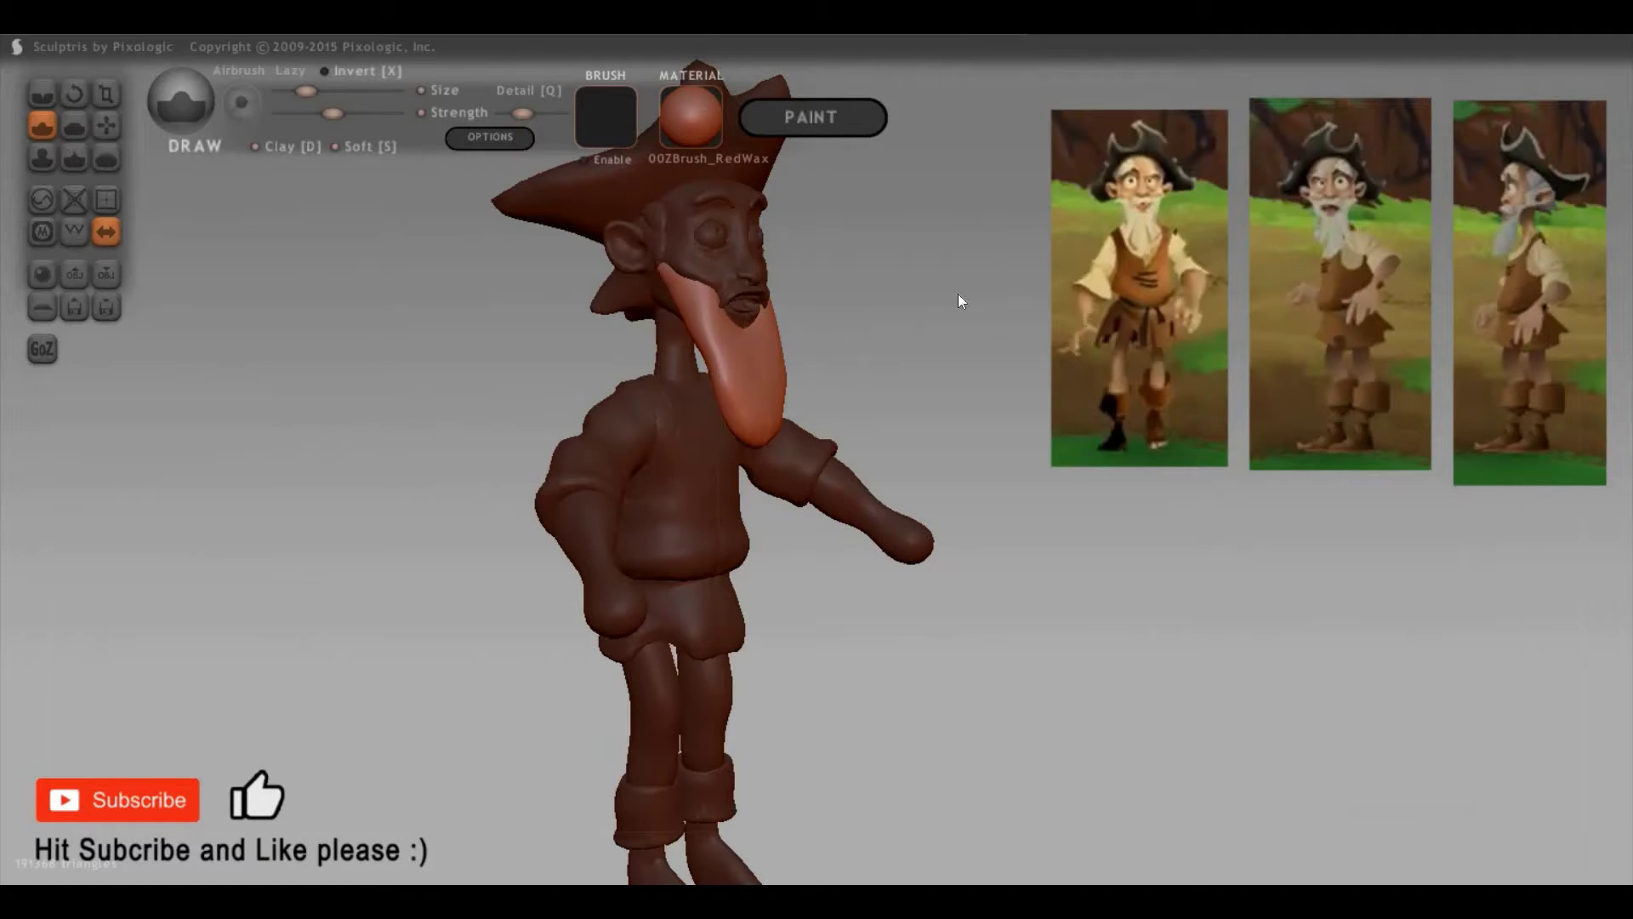
# Step: Orbit to a three-quarter view and set up an enlarged Grab brush
pyautogui.moveTo(1068, 345); pyautogui.dragTo(206, 666)
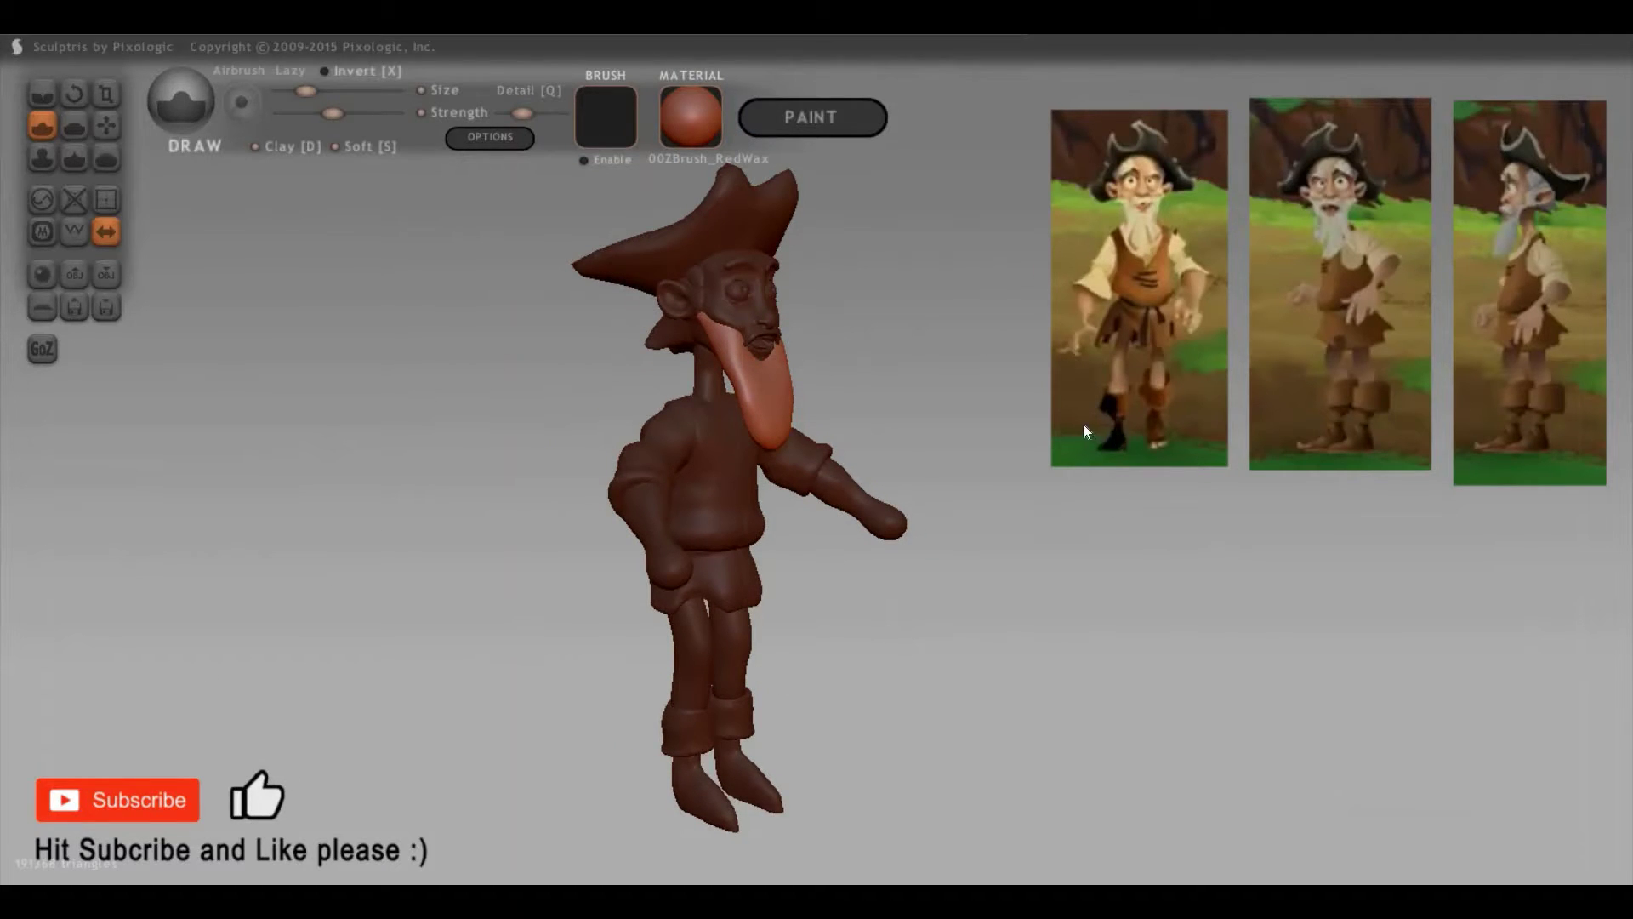
pyautogui.moveTo(1083, 423)
pyautogui.mouseDown()
pyautogui.moveTo(1061, 450)
pyautogui.moveTo(1102, 507)
pyautogui.mouseUp()
pyautogui.scroll(2, 806, 565)
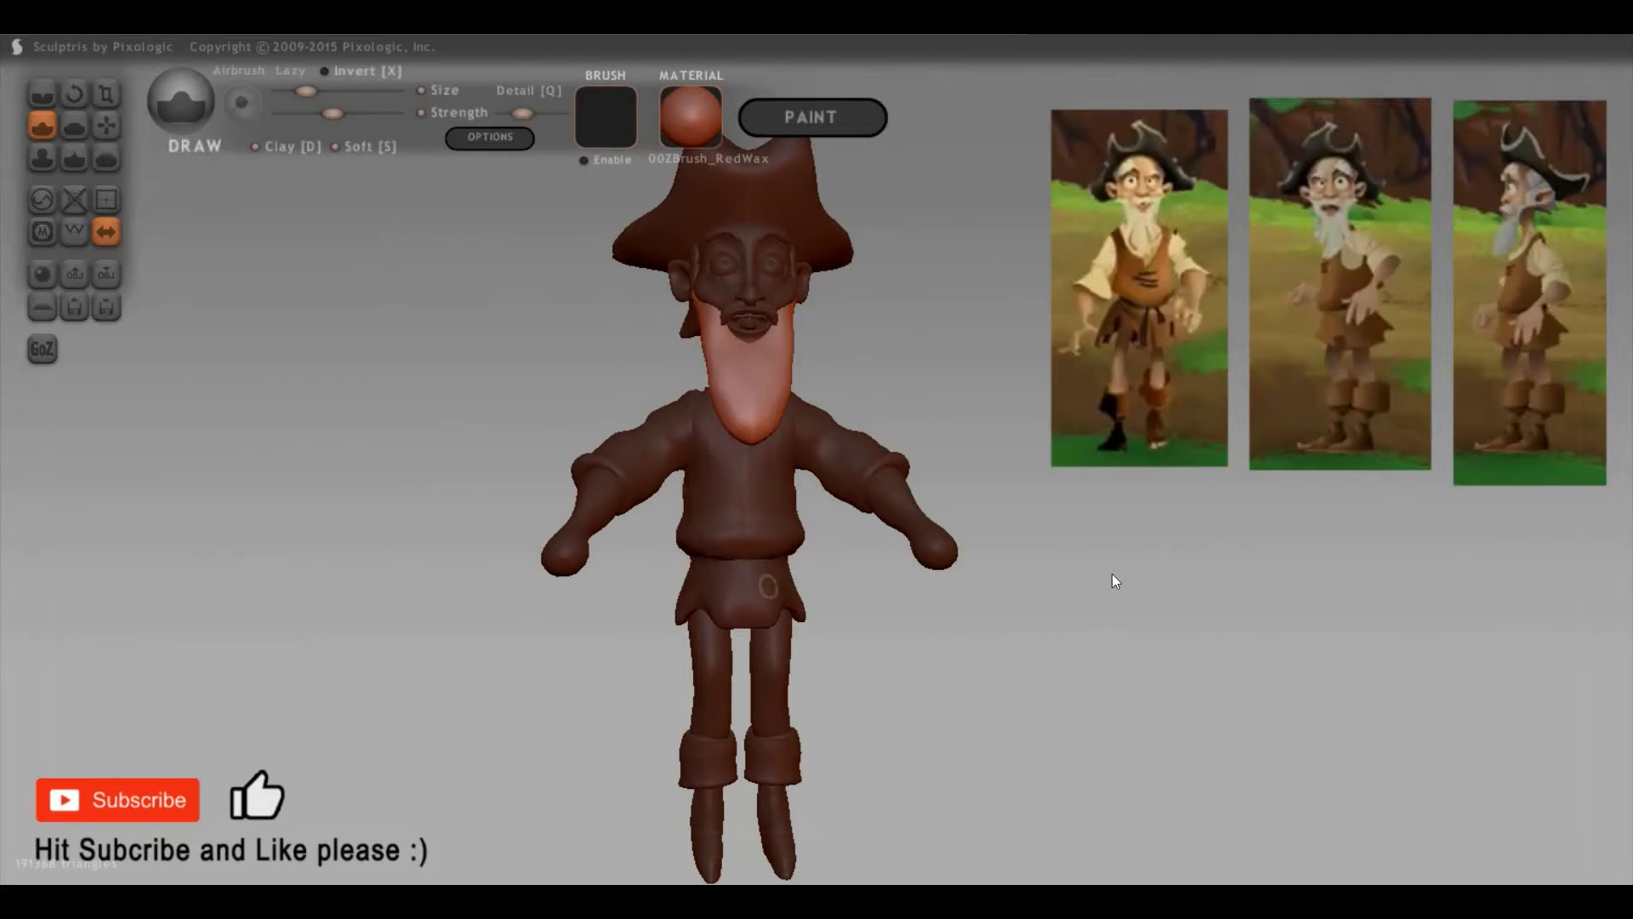
pyautogui.scroll(2, 1119, 564)
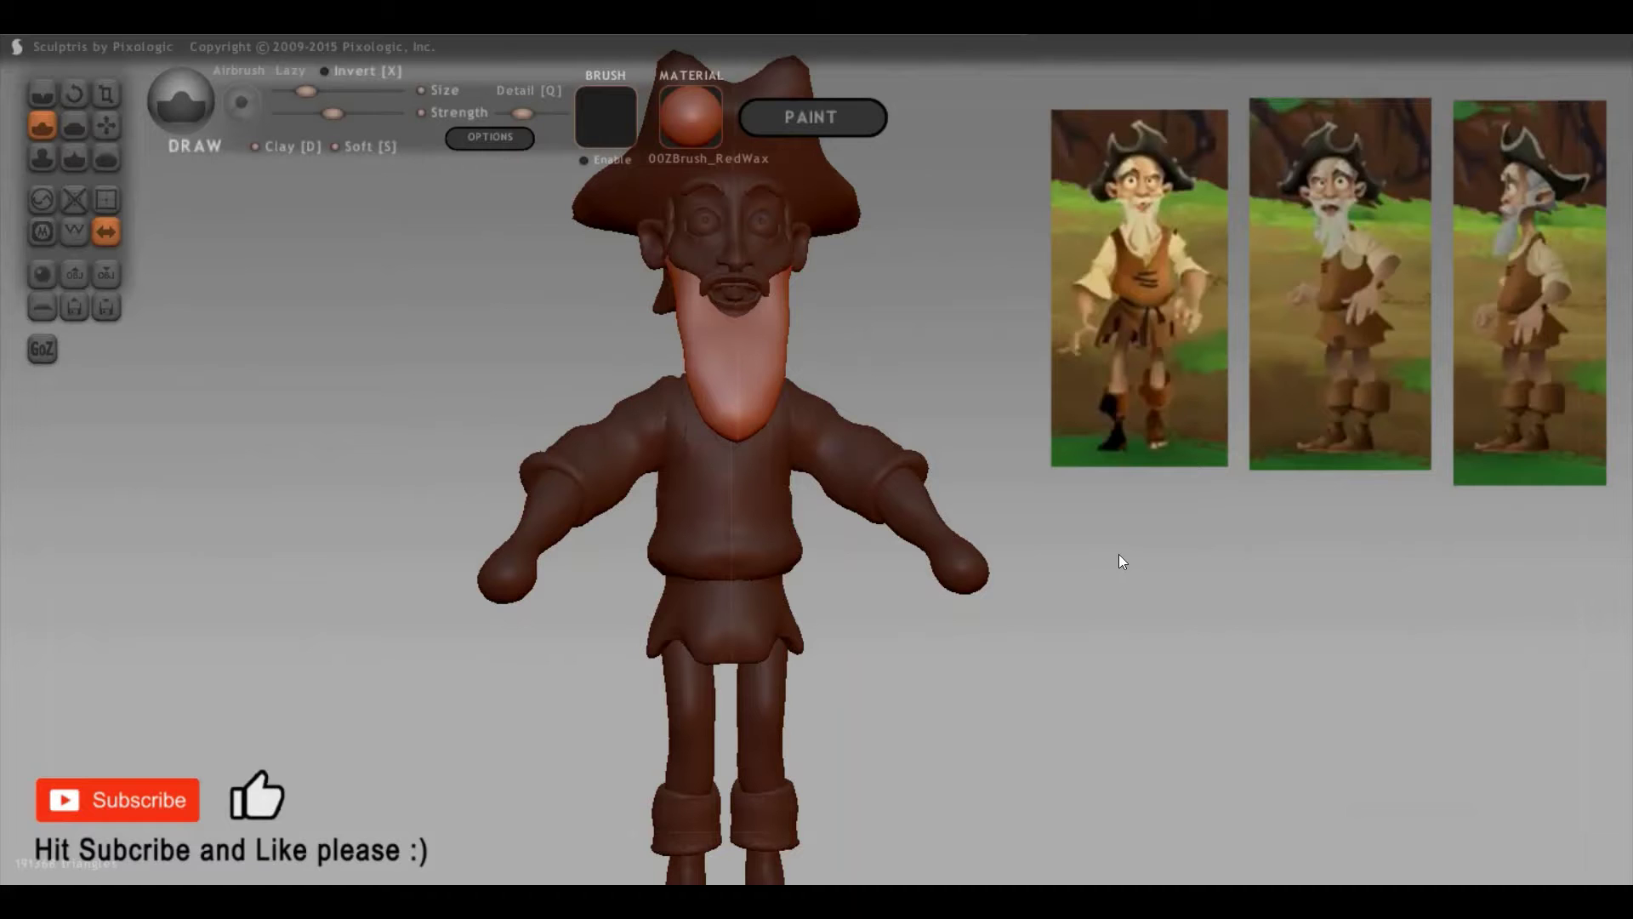
pyautogui.scroll(2, 1135, 609)
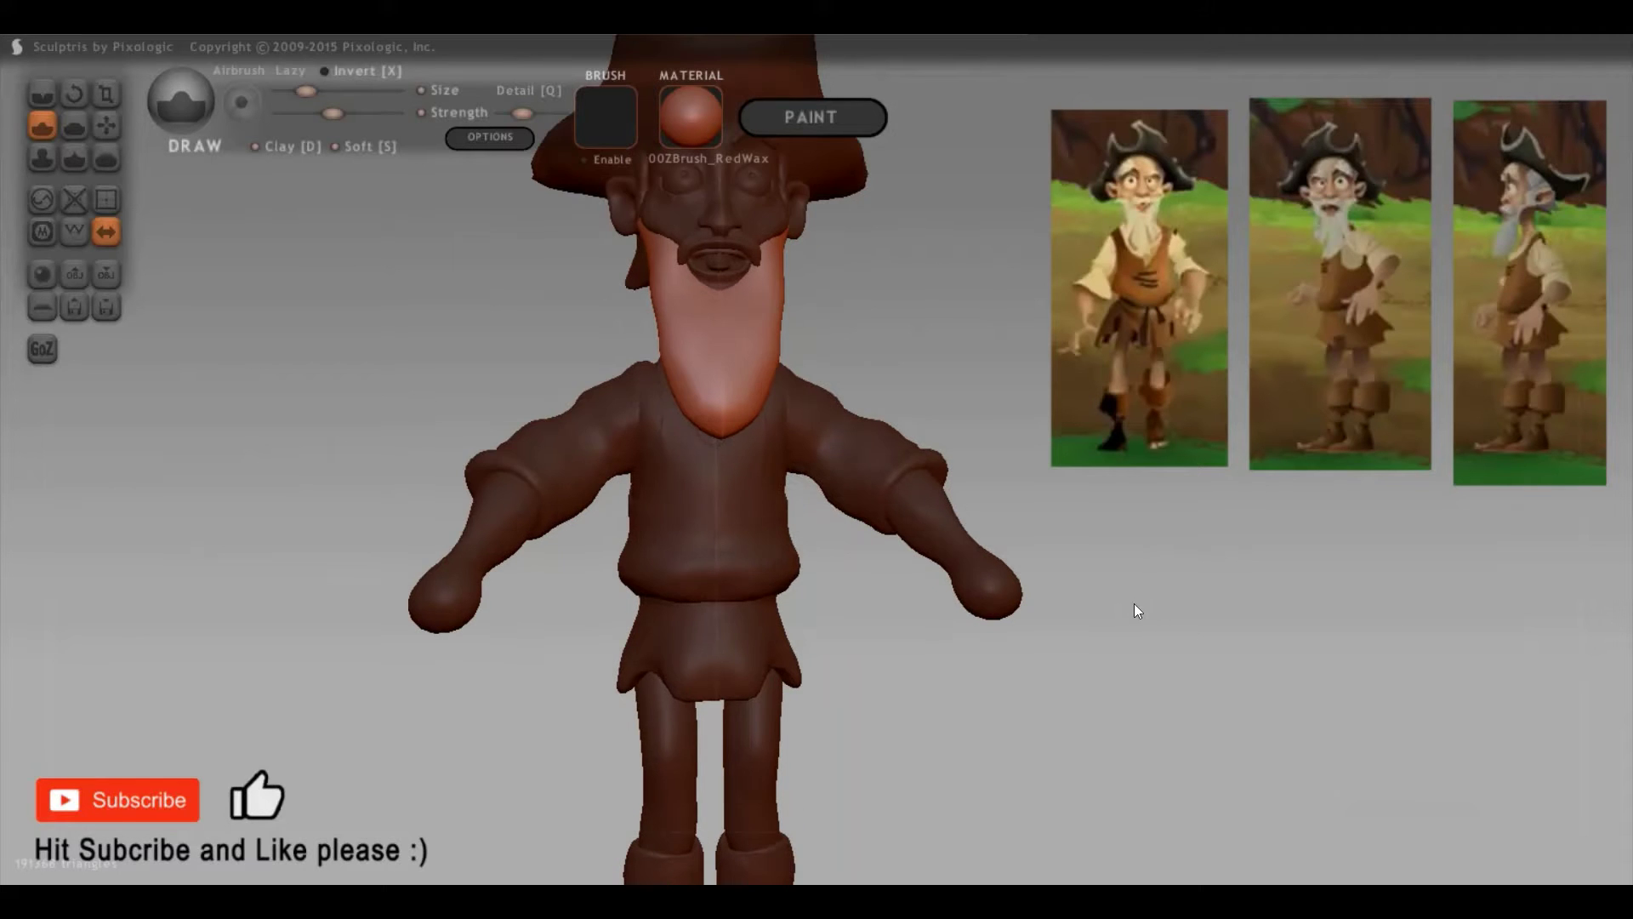
pyautogui.moveTo(1212, 565)
pyautogui.mouseDown()
pyautogui.moveTo(1195, 608)
pyautogui.moveTo(1273, 507)
pyautogui.mouseUp()
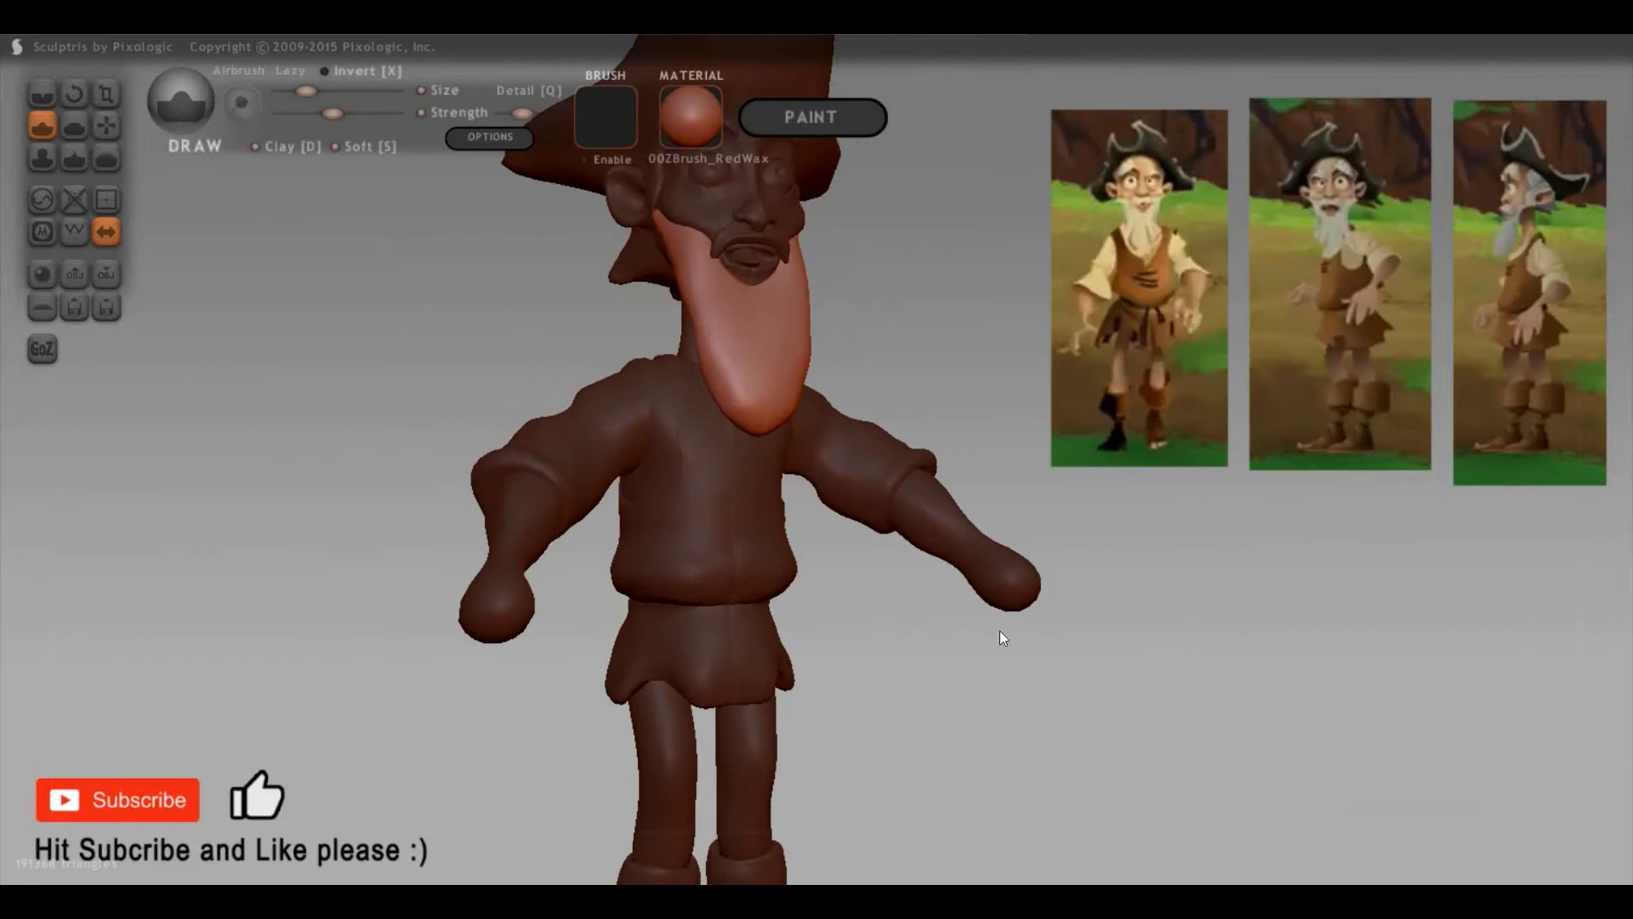
pyautogui.moveTo(1003, 638)
pyautogui.mouseDown()
pyautogui.moveTo(438, 606)
pyautogui.moveTo(455, 457)
pyautogui.moveTo(367, 616)
pyautogui.moveTo(401, 582)
pyautogui.moveTo(523, 621)
pyautogui.mouseUp()
pyautogui.scroll(2, 401, 584)
pyautogui.press('g')
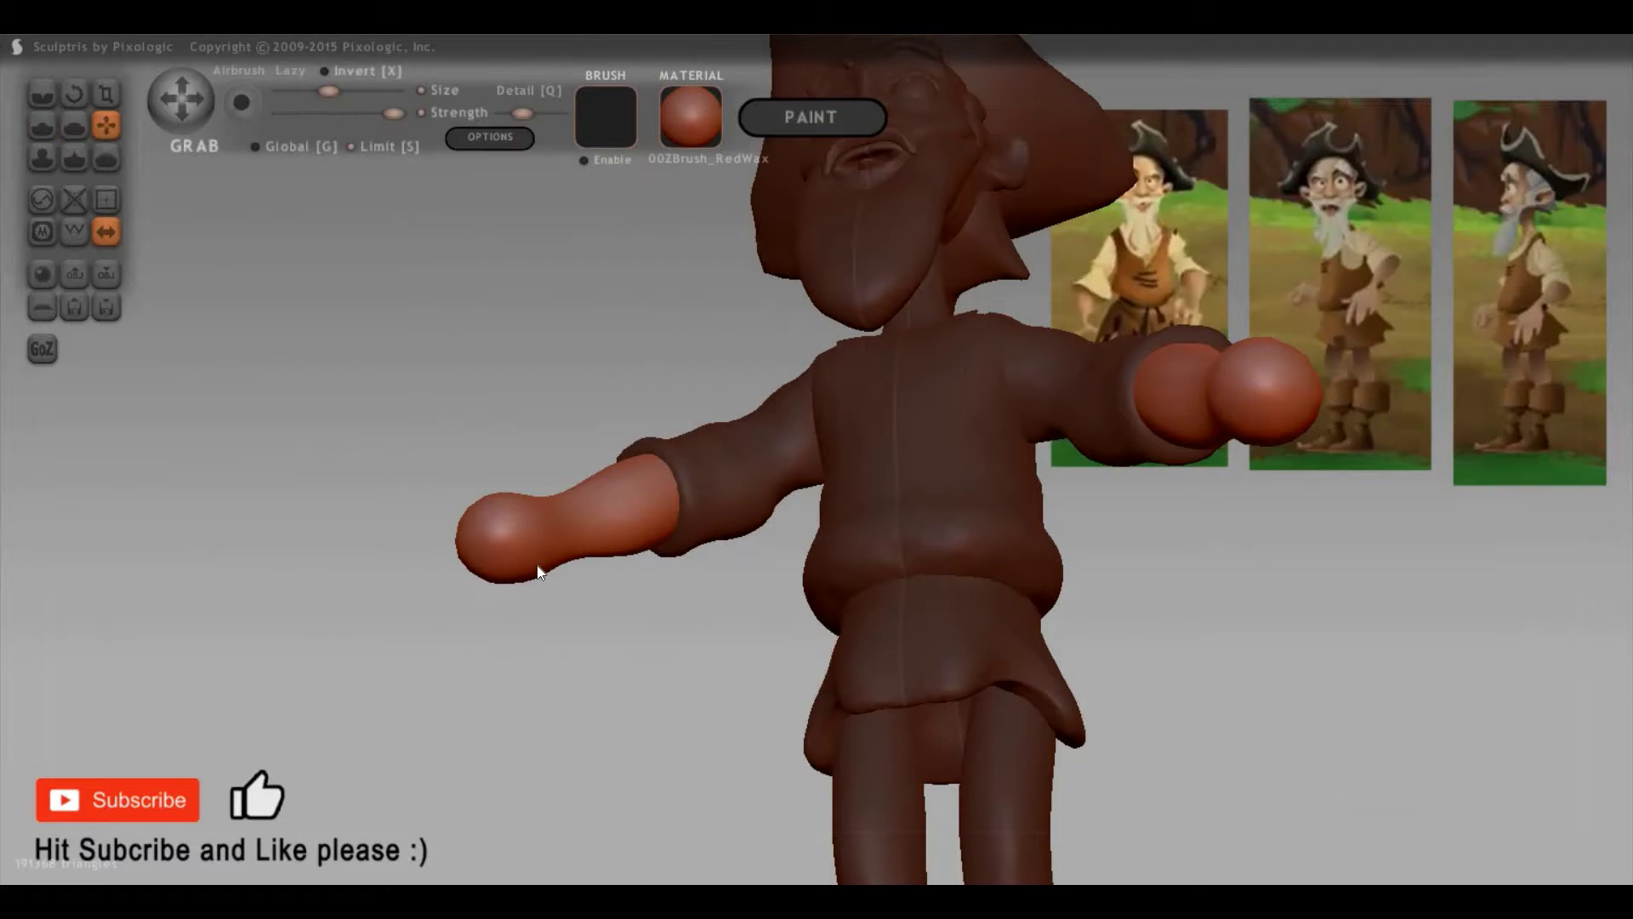
pyautogui.press('space')
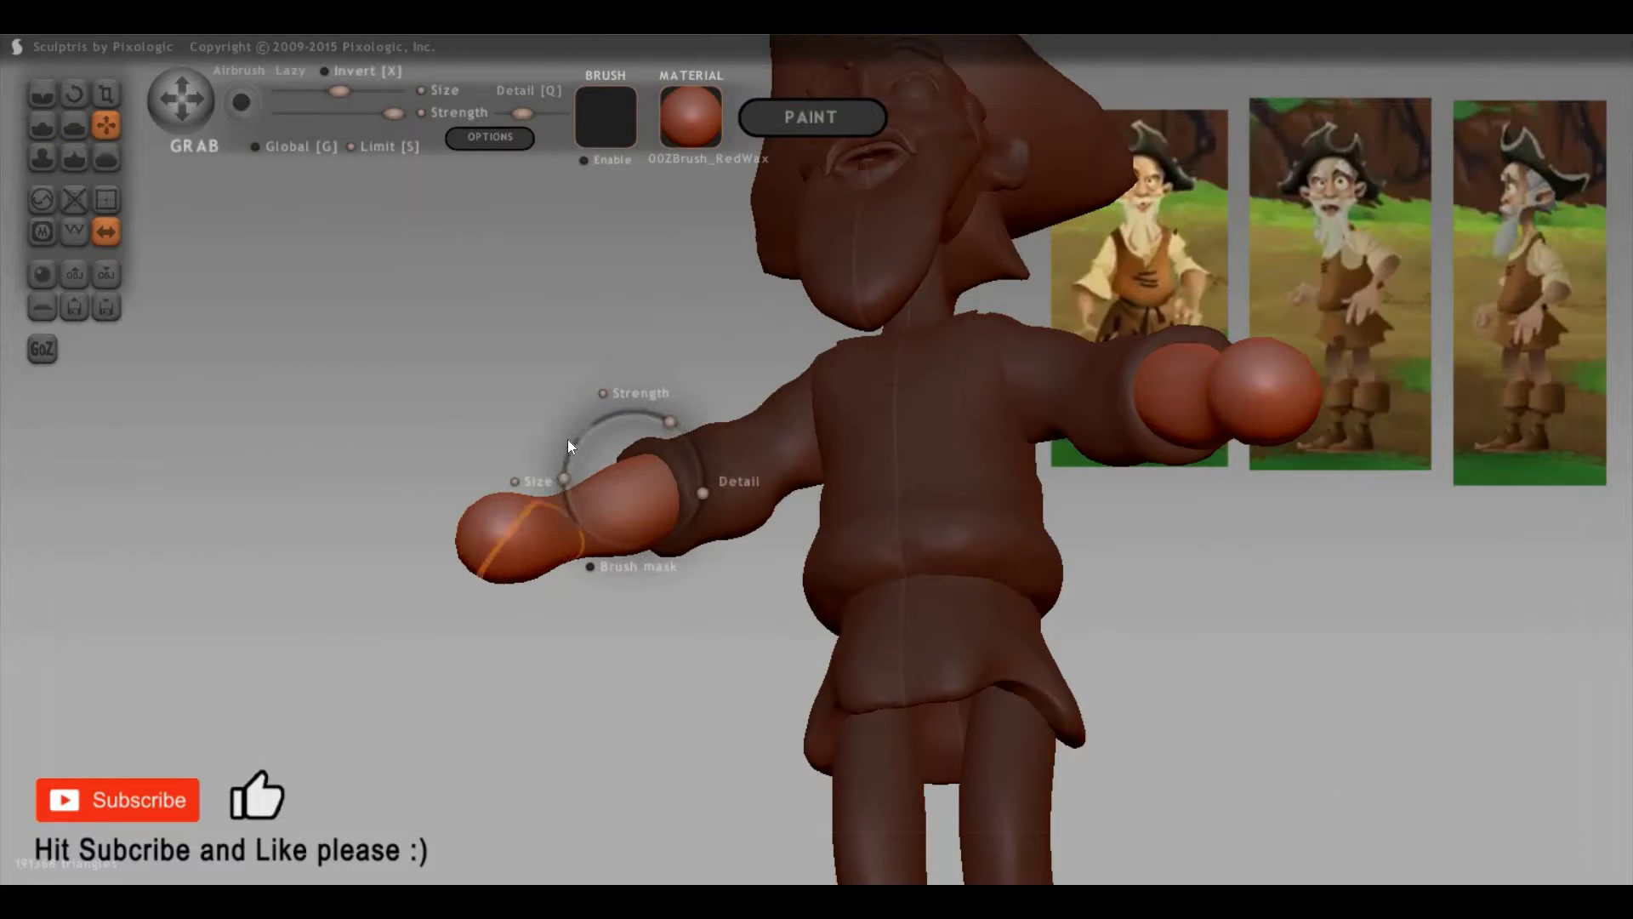
pyautogui.moveTo(569, 461)
pyautogui.mouseDown()
pyautogui.moveTo(541, 558)
pyautogui.moveTo(508, 550)
pyautogui.mouseUp()
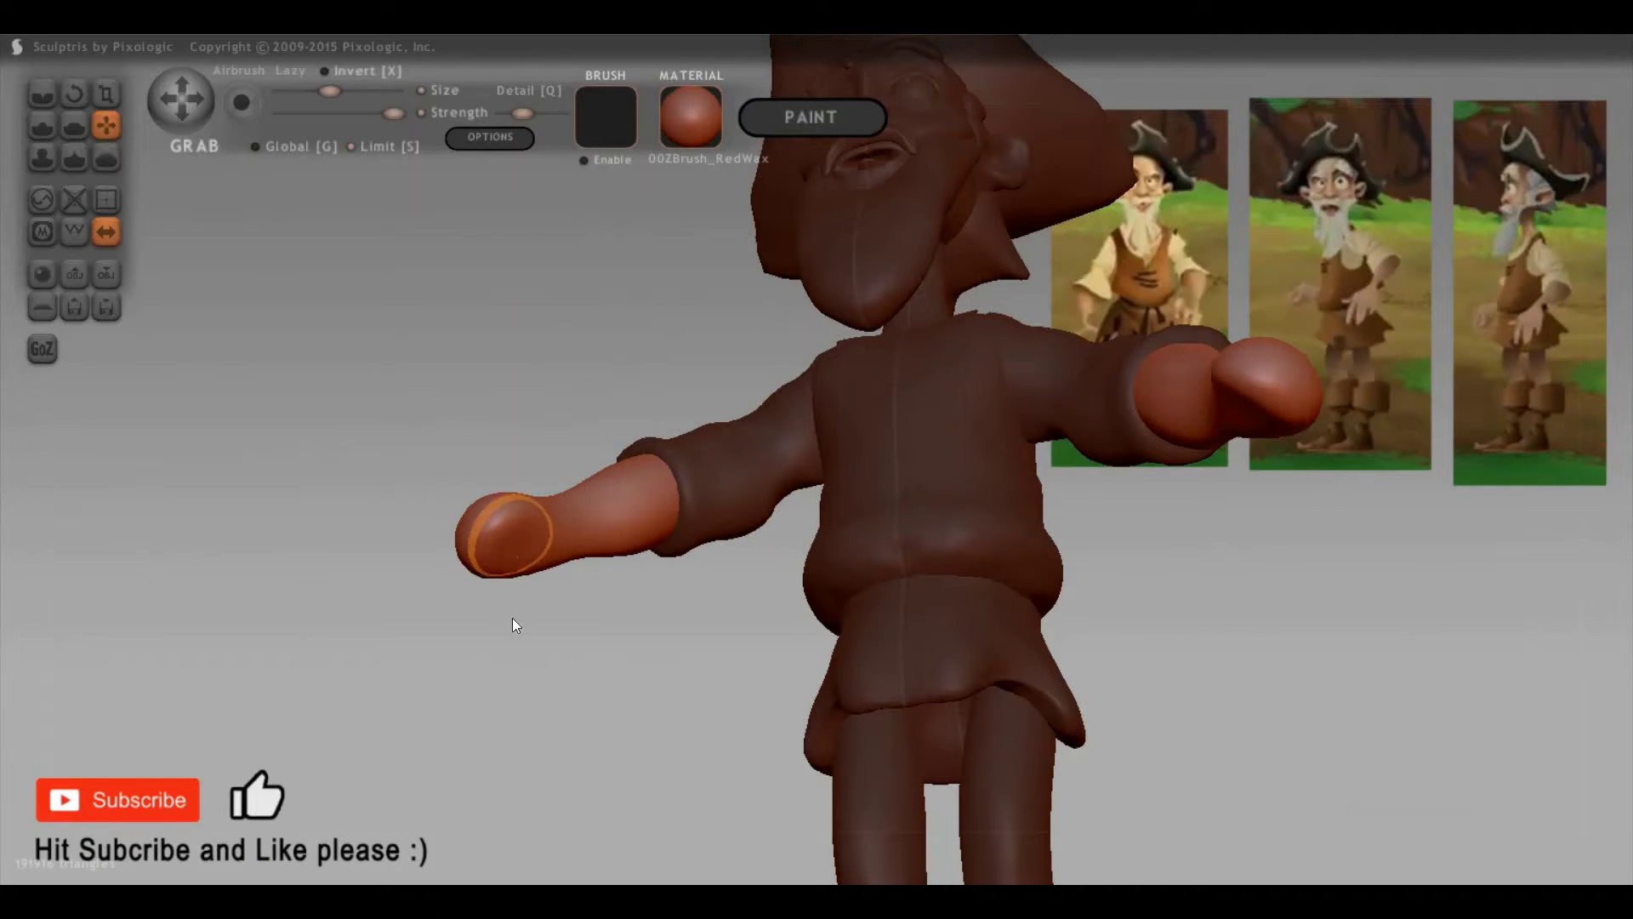
# Step: Pull the hand ends outward into longer, flatter tapering shapes, orbiting between strokes
pyautogui.moveTo(626, 638); pyautogui.dragTo(1006, 527)
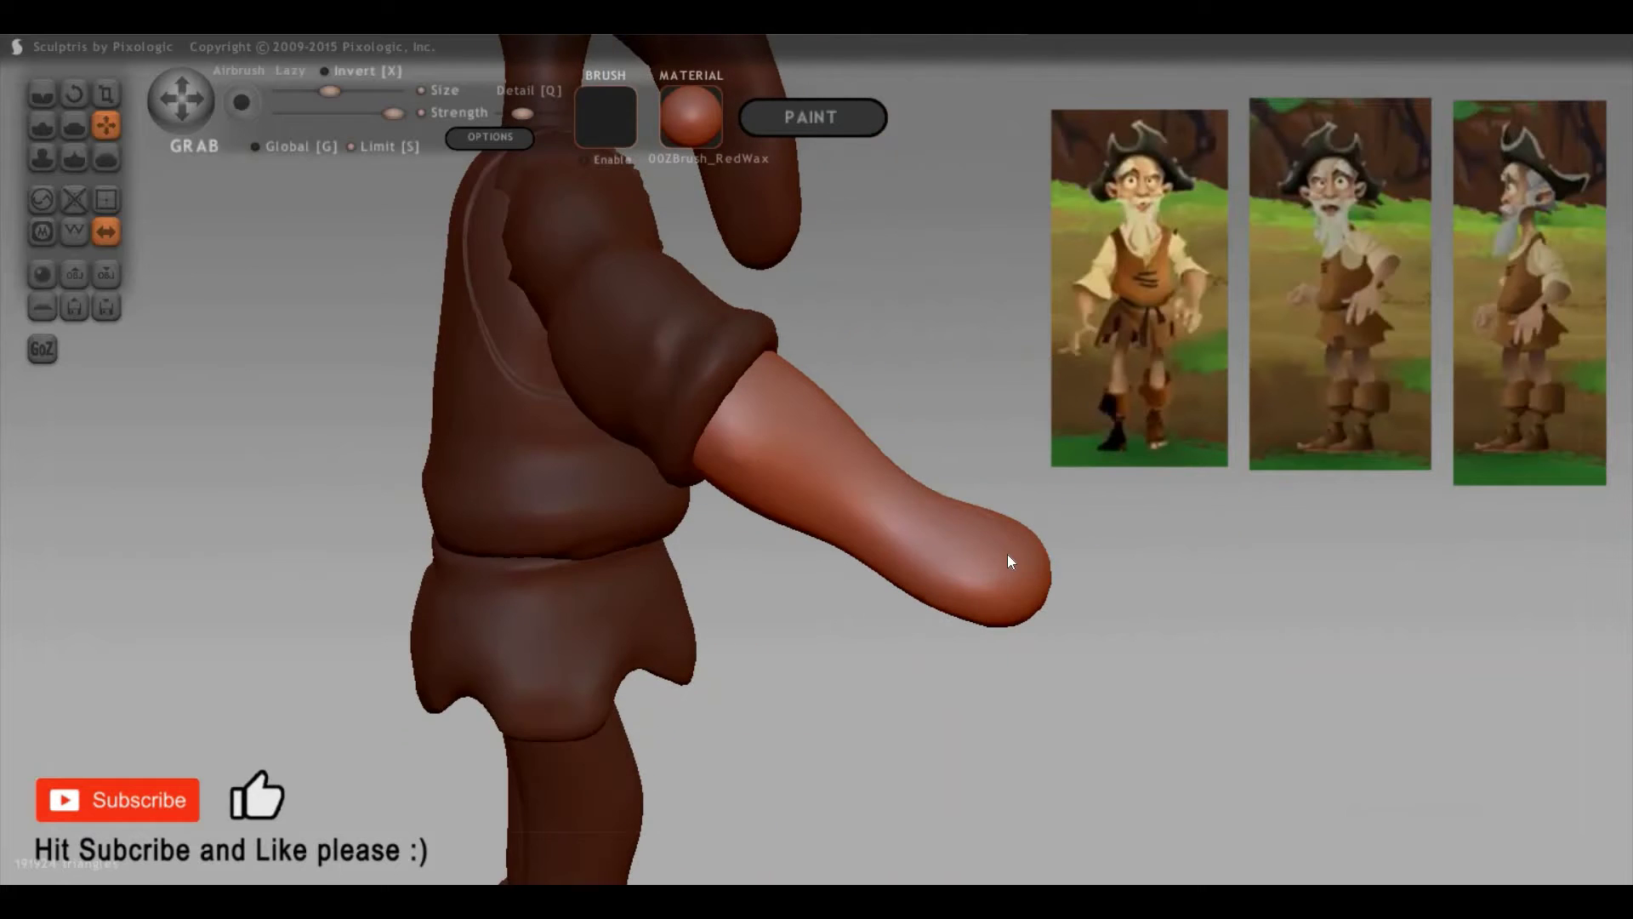
pyautogui.moveTo(888, 629)
pyautogui.mouseDown()
pyautogui.moveTo(633, 594)
pyautogui.moveTo(481, 507)
pyautogui.mouseUp()
pyautogui.moveTo(591, 604)
pyautogui.mouseDown()
pyautogui.moveTo(456, 478)
pyautogui.moveTo(583, 413)
pyautogui.moveTo(476, 372)
pyautogui.moveTo(515, 541)
pyautogui.mouseUp()
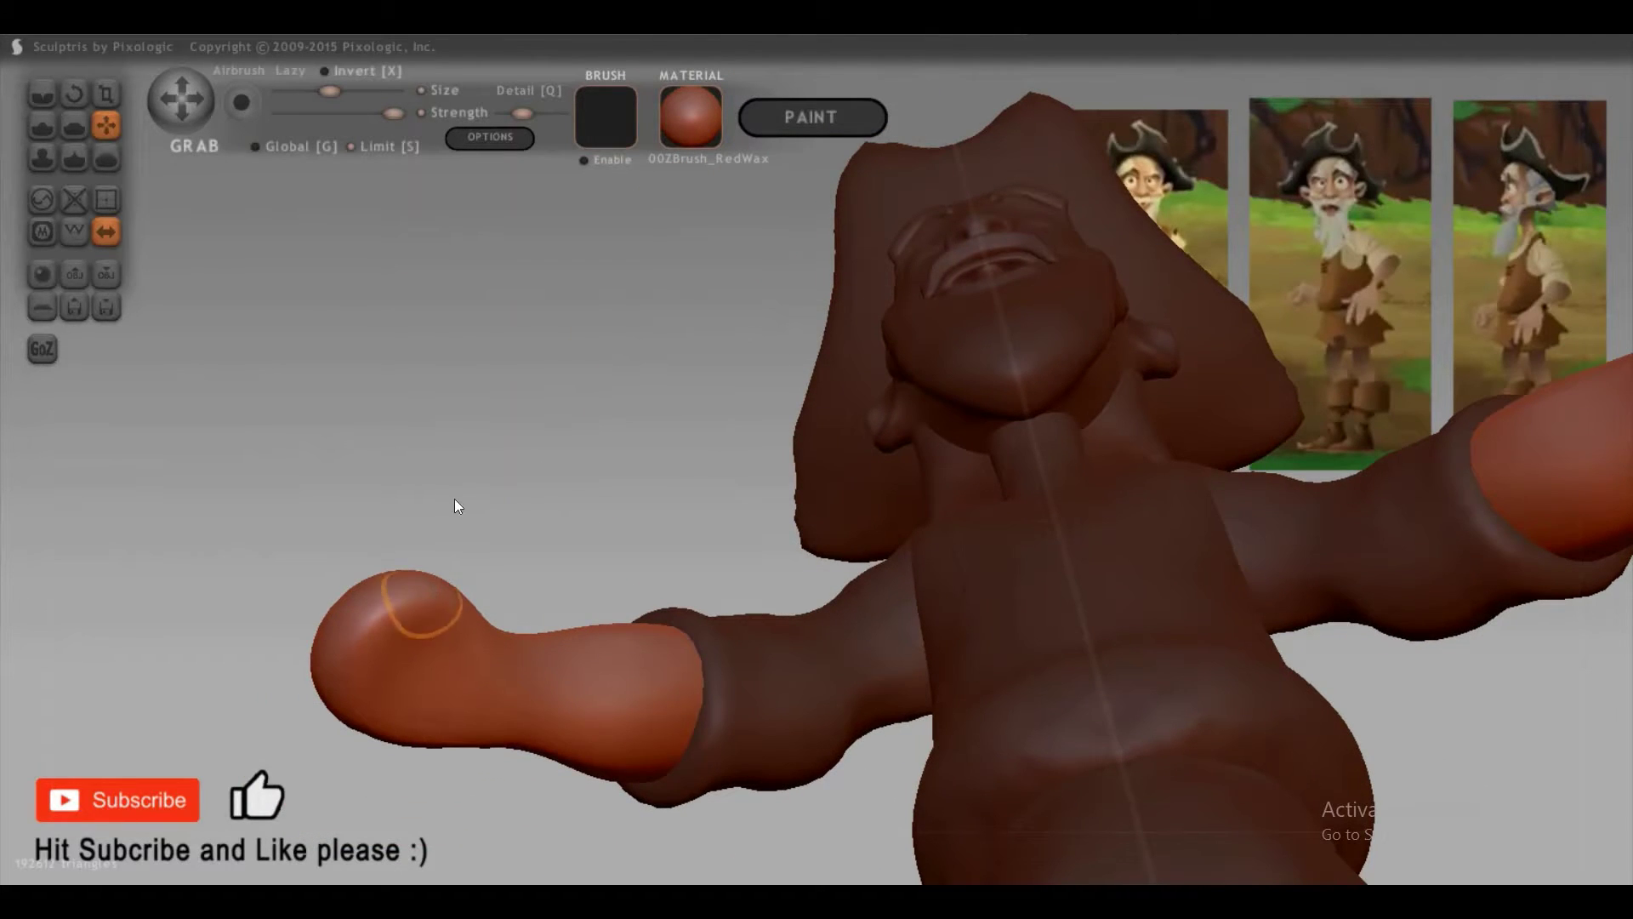
pyautogui.press('space')
pyautogui.moveTo(436, 565)
pyautogui.mouseDown()
pyautogui.moveTo(431, 588)
pyautogui.moveTo(605, 604)
pyautogui.moveTo(554, 637)
pyautogui.moveTo(399, 519)
pyautogui.moveTo(393, 536)
pyautogui.mouseUp()
pyautogui.moveTo(413, 439)
pyautogui.mouseDown()
pyautogui.moveTo(564, 403)
pyautogui.moveTo(560, 358)
pyautogui.moveTo(667, 316)
pyautogui.mouseUp()
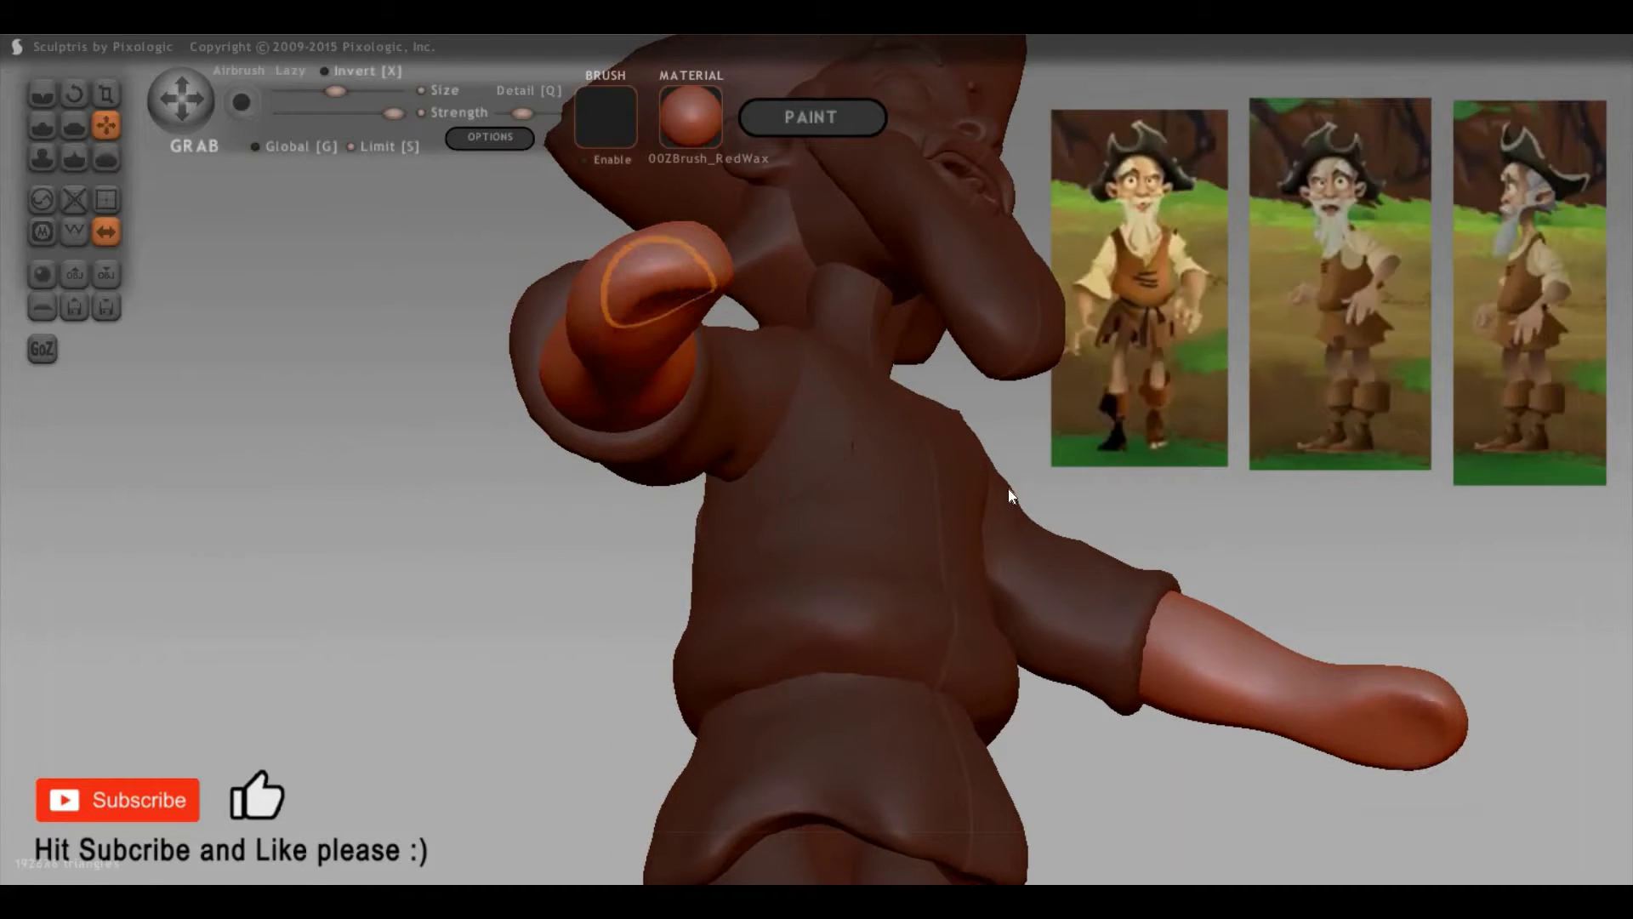
pyautogui.moveTo(1055, 417)
pyautogui.mouseDown()
pyautogui.moveTo(1137, 497)
pyautogui.moveTo(1038, 595)
pyautogui.moveTo(1058, 582)
pyautogui.moveTo(997, 537)
pyautogui.mouseUp()
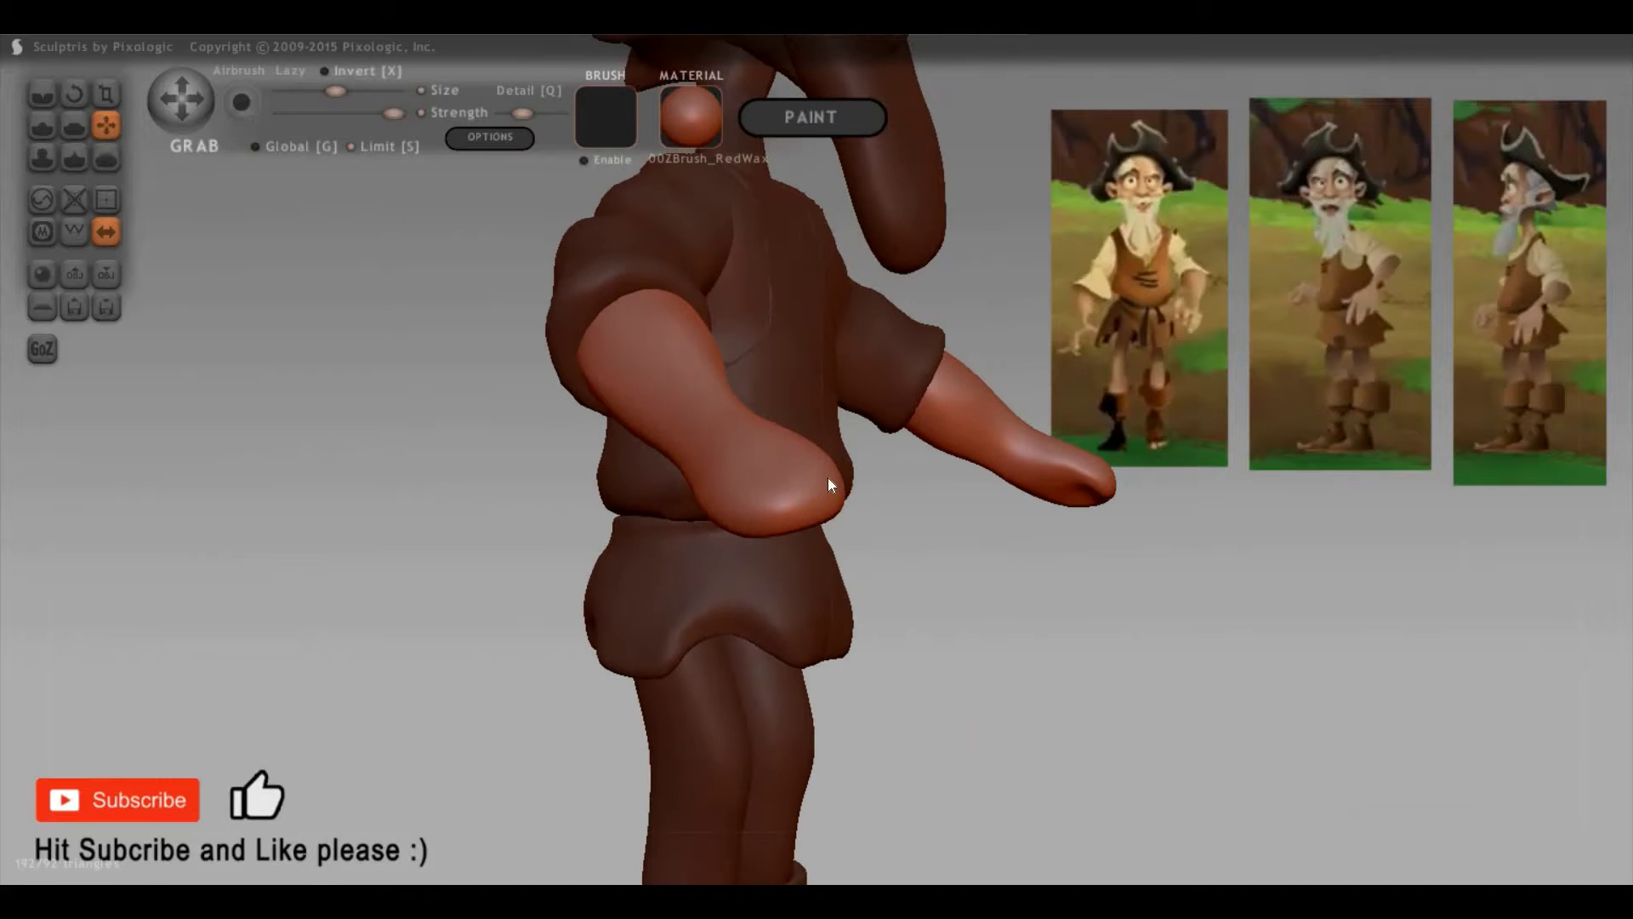
pyautogui.press('c')
# Step: Inflate knuckle bumps and a thumb bulge on the near hand's tips with a smaller brush
pyautogui.press('space')
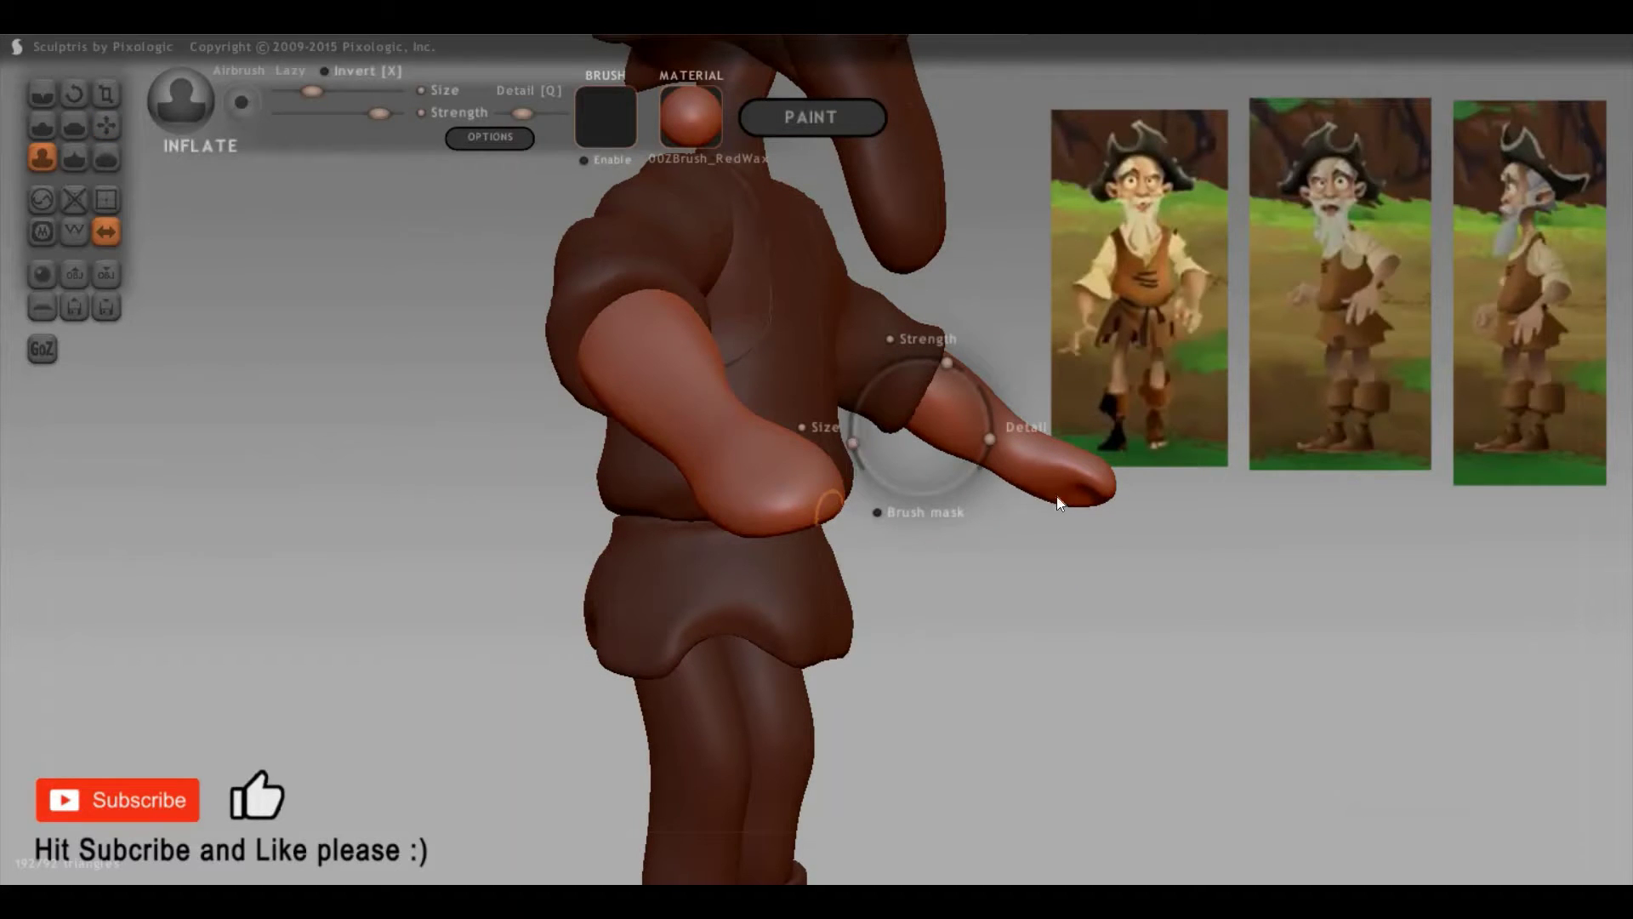
pyautogui.click(963, 486)
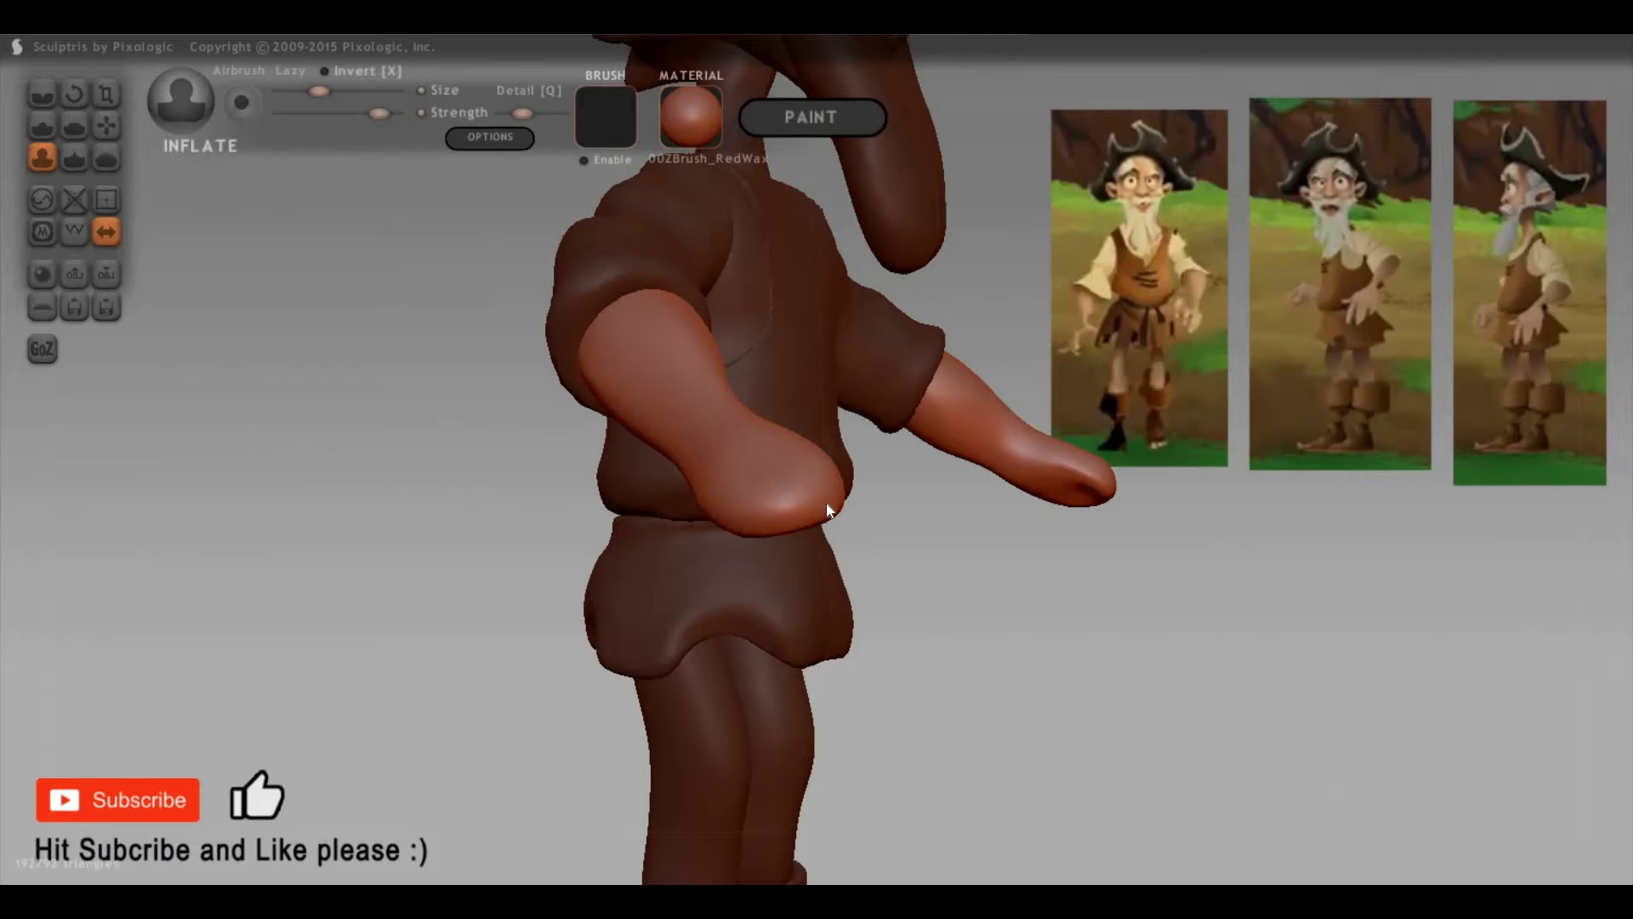
pyautogui.press('space')
pyautogui.moveTo(842, 423)
pyautogui.mouseDown()
pyautogui.moveTo(857, 437)
pyautogui.moveTo(845, 512)
pyautogui.moveTo(787, 525)
pyautogui.mouseUp()
pyautogui.press('space')
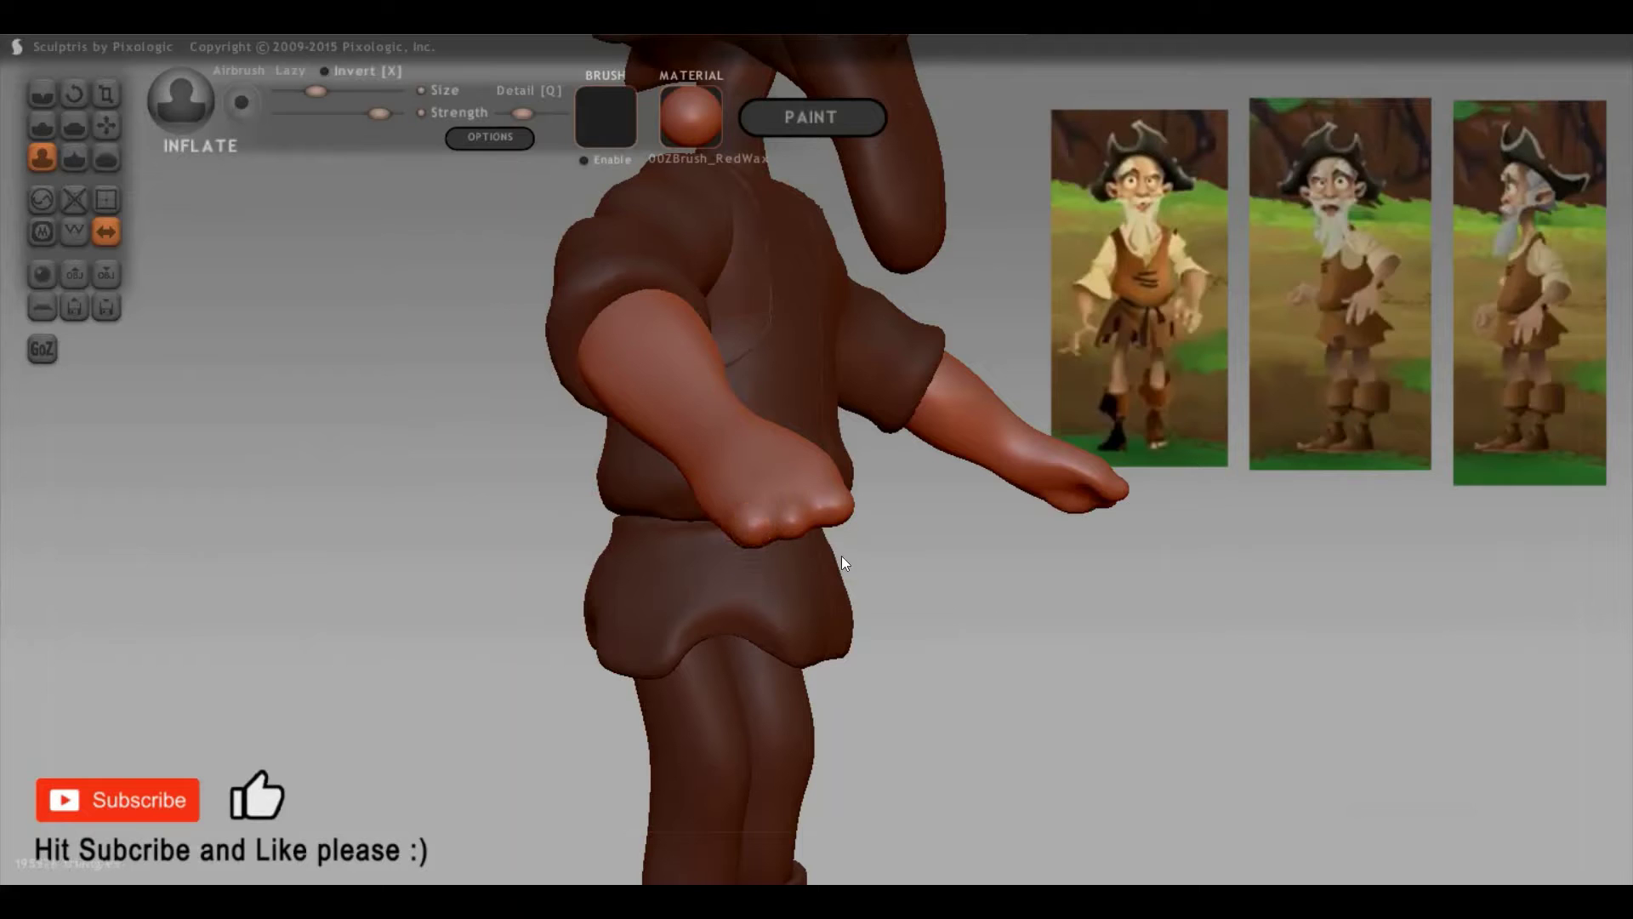
pyautogui.moveTo(841, 555)
pyautogui.mouseDown()
pyautogui.moveTo(817, 555)
pyautogui.moveTo(854, 567)
pyautogui.mouseUp()
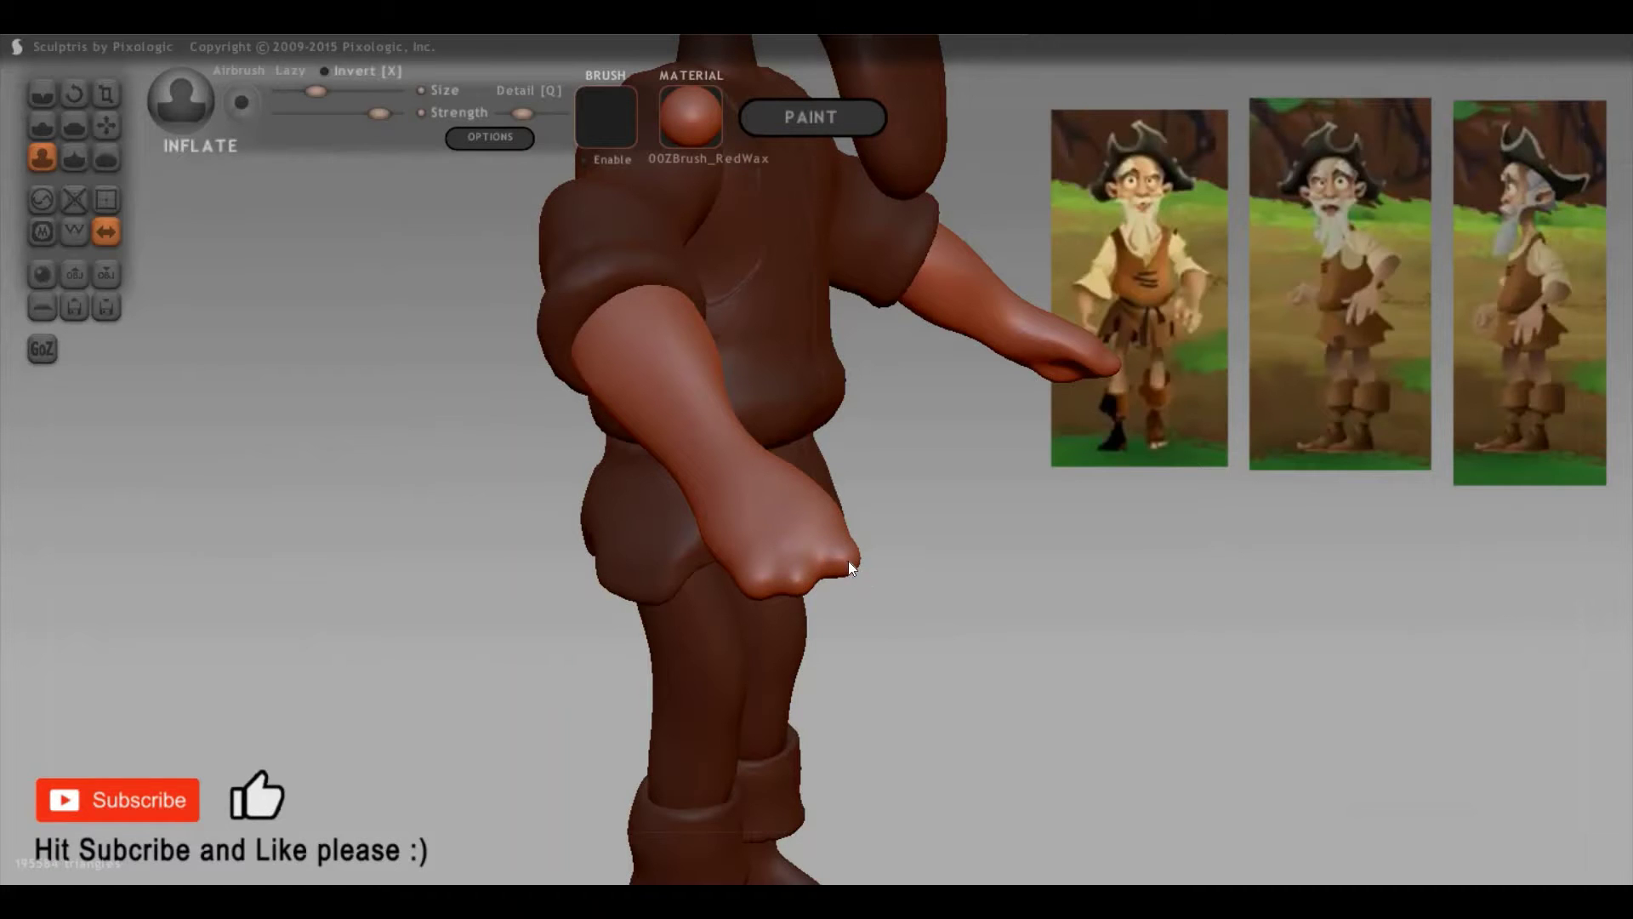
pyautogui.press('g')
# Step: Pull two finger points from the hand tip and deepen the notch between them
pyautogui.press('space')
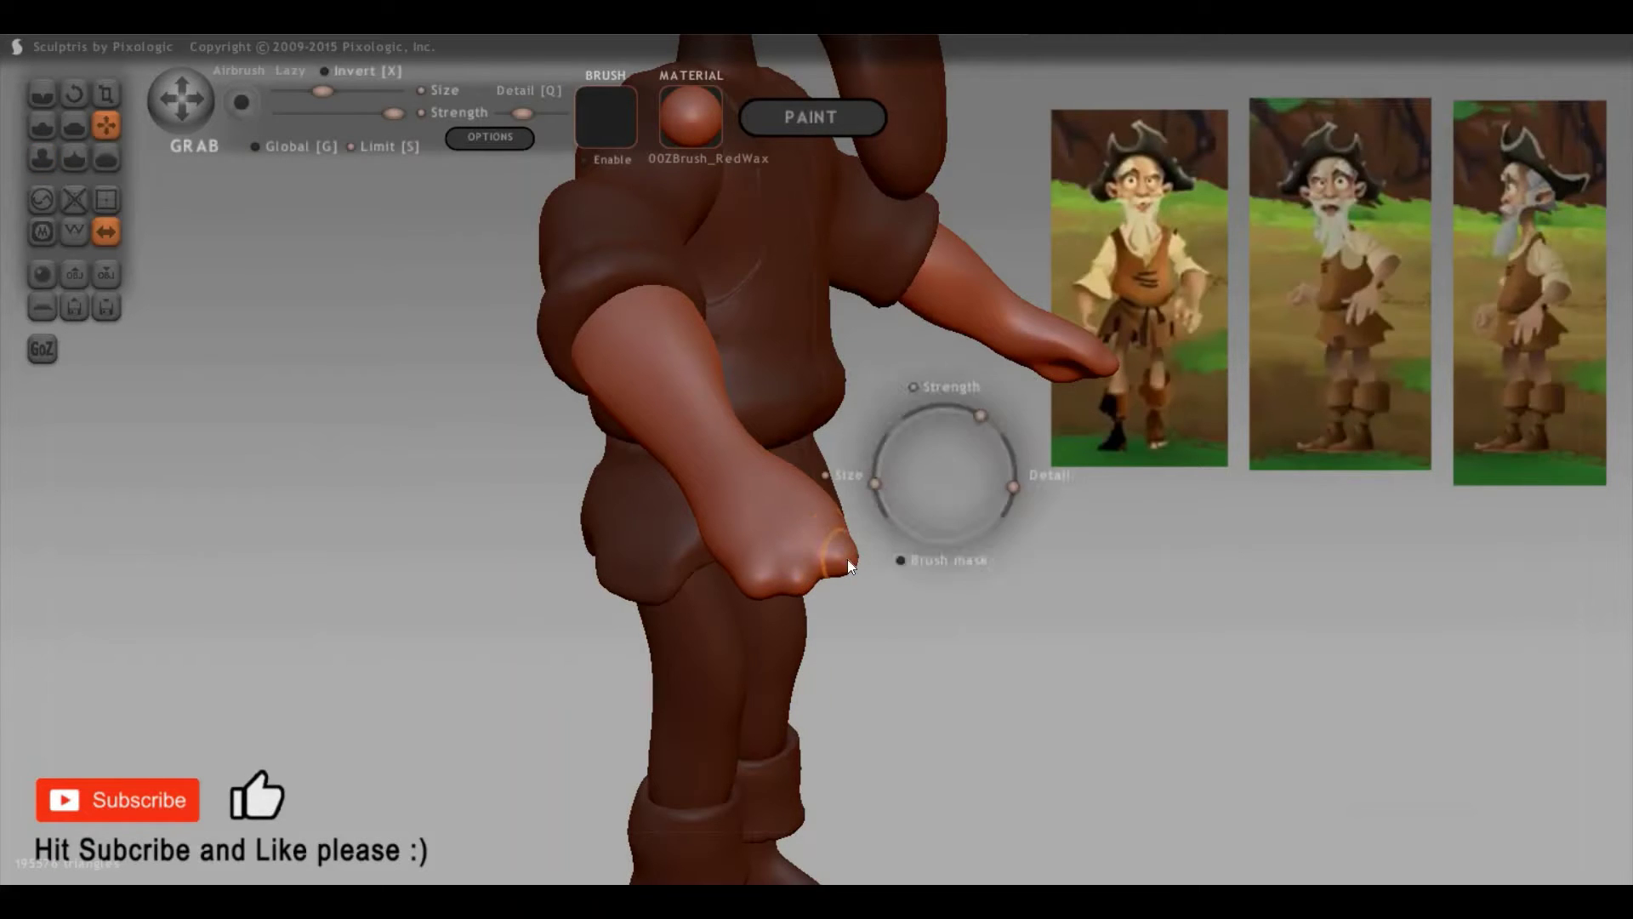
pyautogui.moveTo(856, 556); pyautogui.dragTo(879, 592)
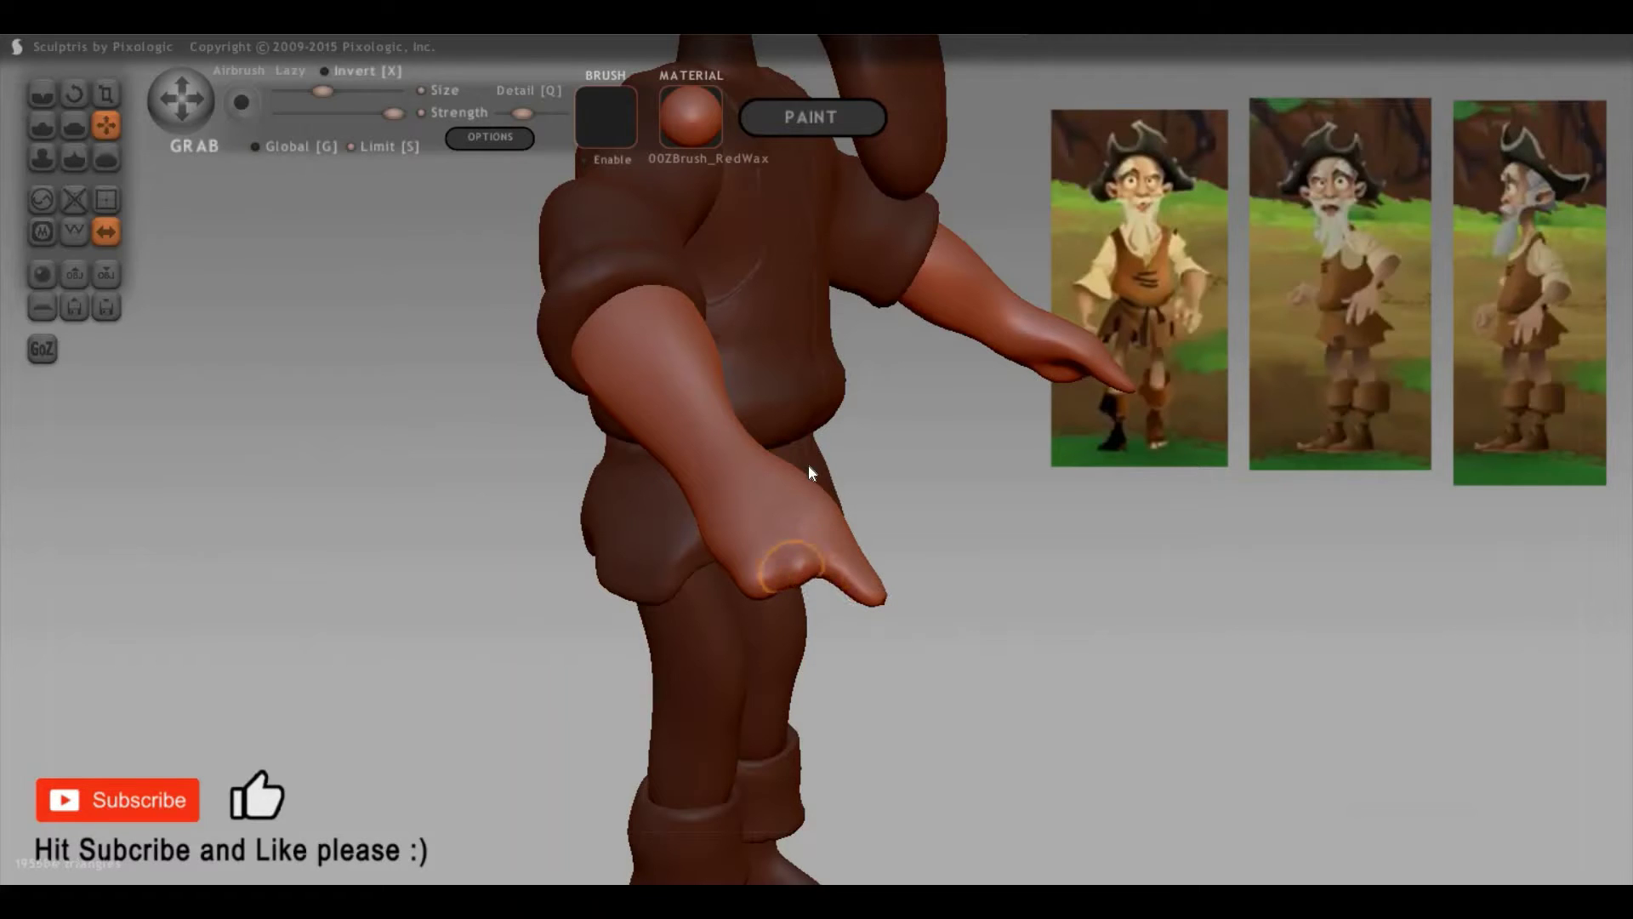
pyautogui.press('space')
pyautogui.moveTo(802, 571)
pyautogui.mouseDown()
pyautogui.moveTo(825, 624)
pyautogui.moveTo(774, 614)
pyautogui.moveTo(748, 574)
pyautogui.mouseUp()
pyautogui.moveTo(789, 488)
pyautogui.mouseDown(button='right')
pyautogui.moveTo(547, 485)
pyautogui.moveTo(777, 445)
pyautogui.moveTo(1037, 508)
pyautogui.mouseUp(button='right')
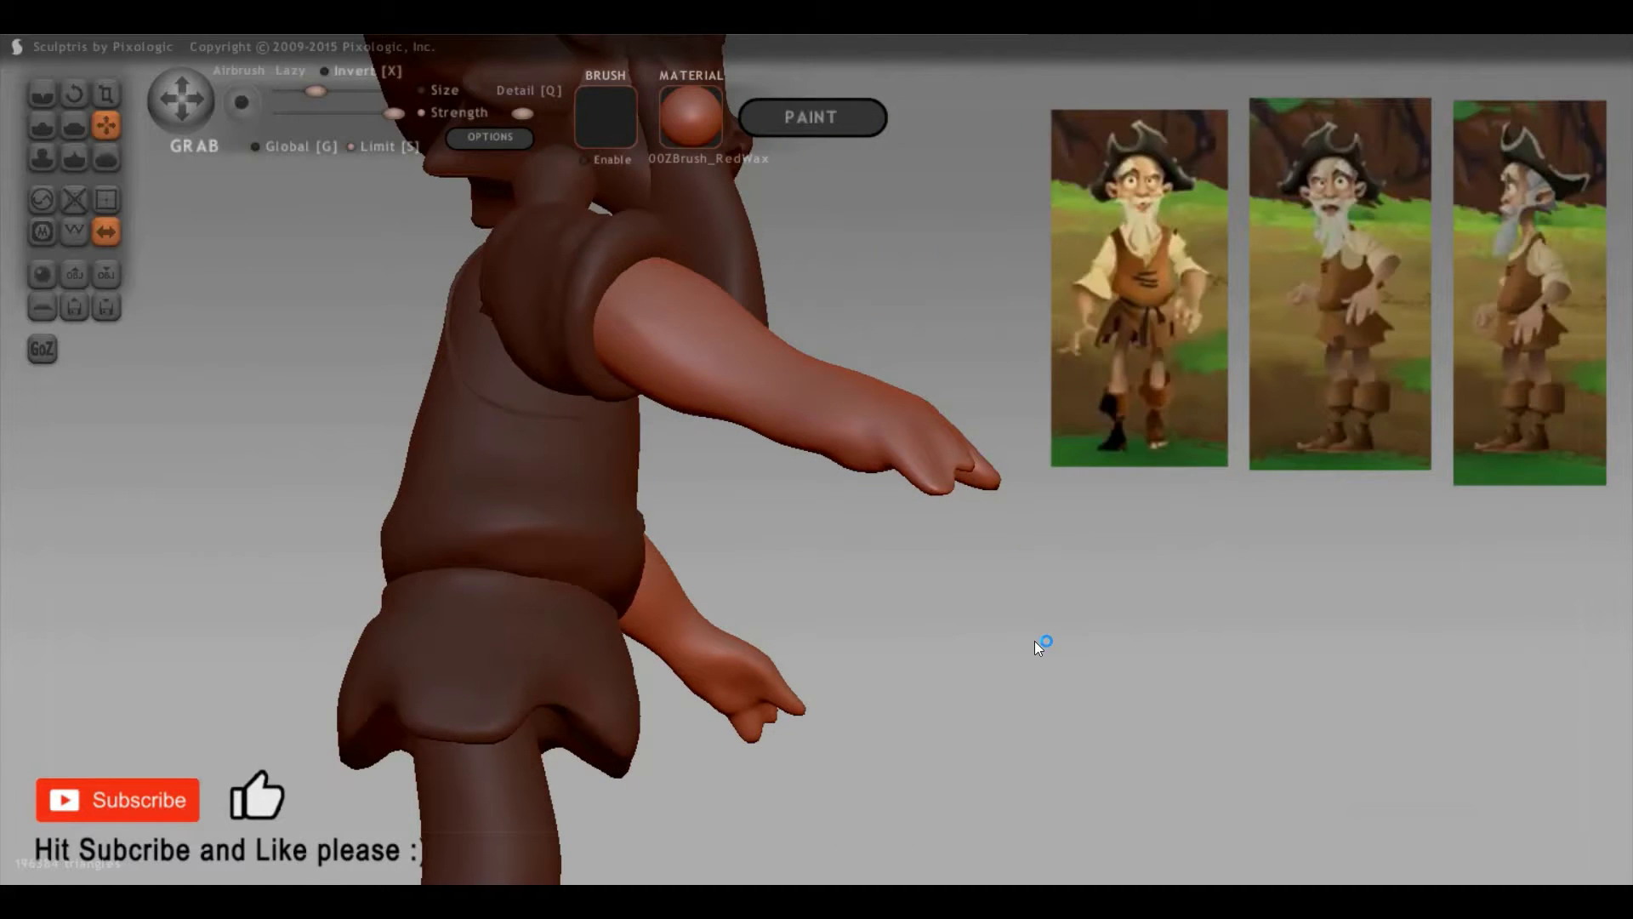
pyautogui.moveTo(1035, 641)
pyautogui.mouseDown(button='right')
pyautogui.moveTo(1059, 595)
pyautogui.moveTo(1007, 629)
pyautogui.moveTo(875, 585)
pyautogui.moveTo(890, 601)
pyautogui.mouseUp(button='right')
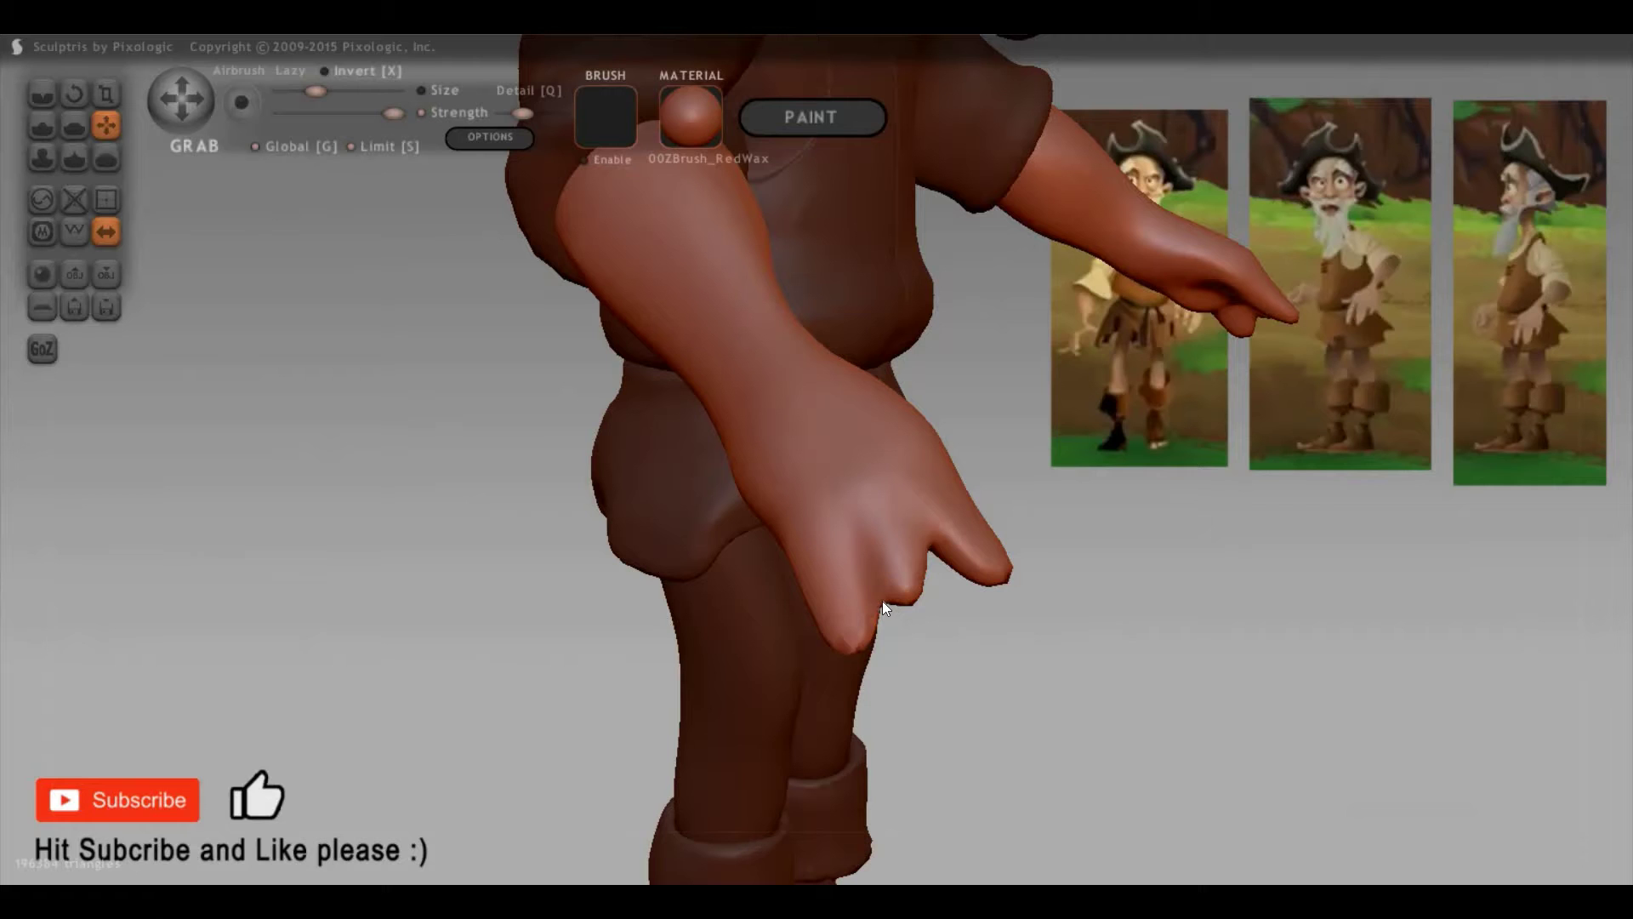
pyautogui.moveTo(862, 533); pyautogui.dragTo(874, 566)
pyautogui.moveTo(854, 504); pyautogui.dragTo(854, 501, button='right')
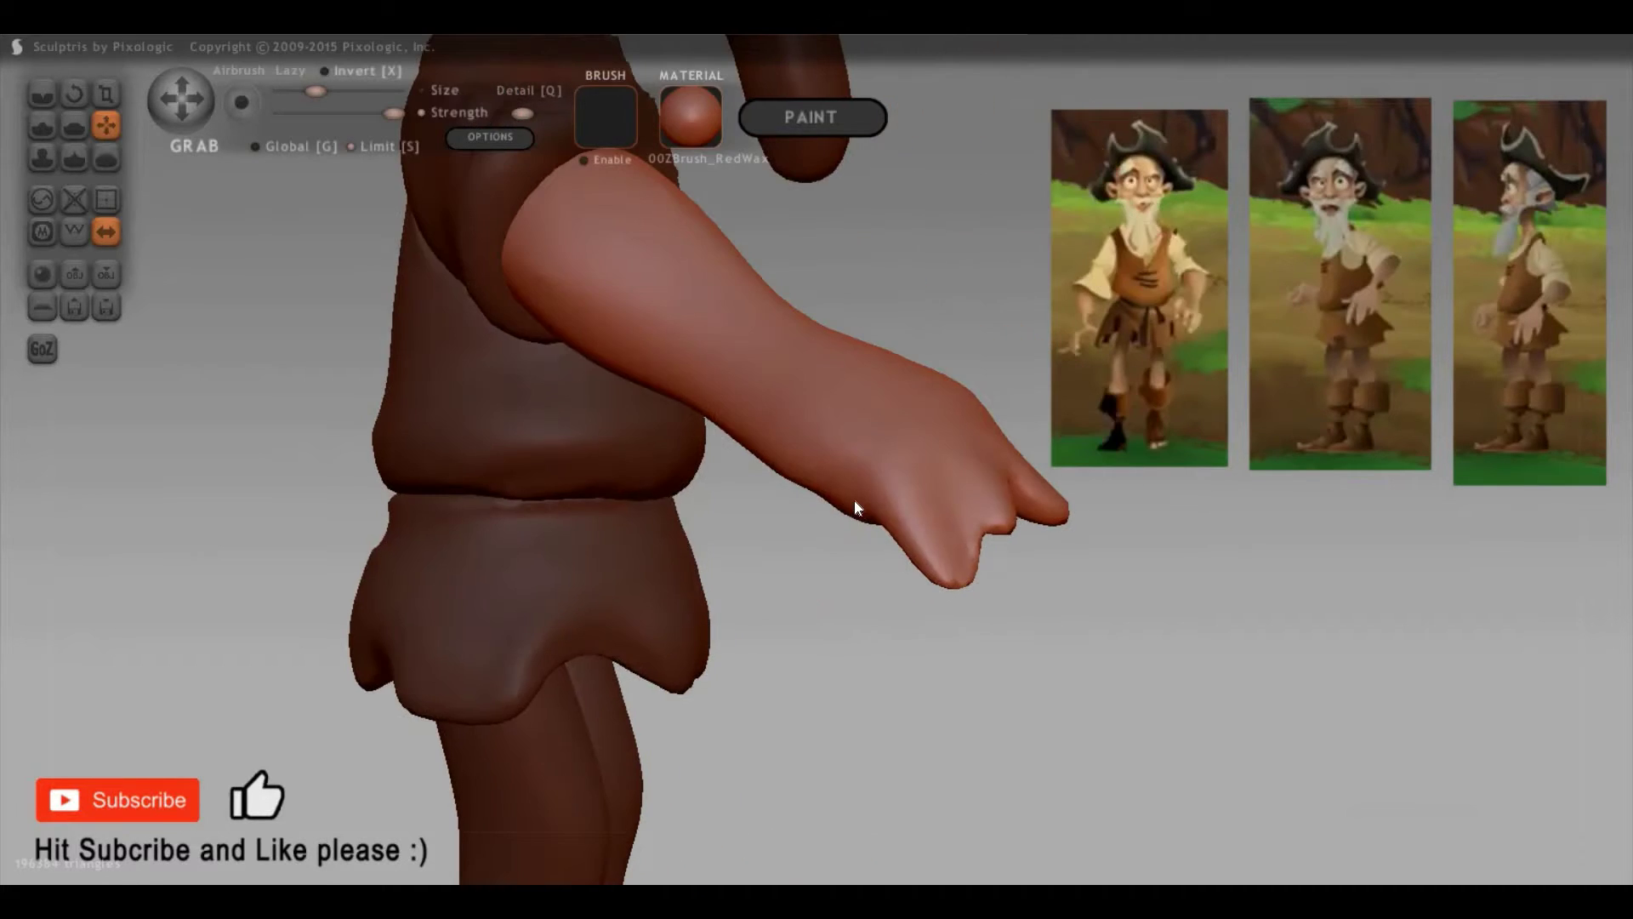
# Step: Pull a hand bump down into a finger and carve a groove for another finger
pyautogui.press('c')
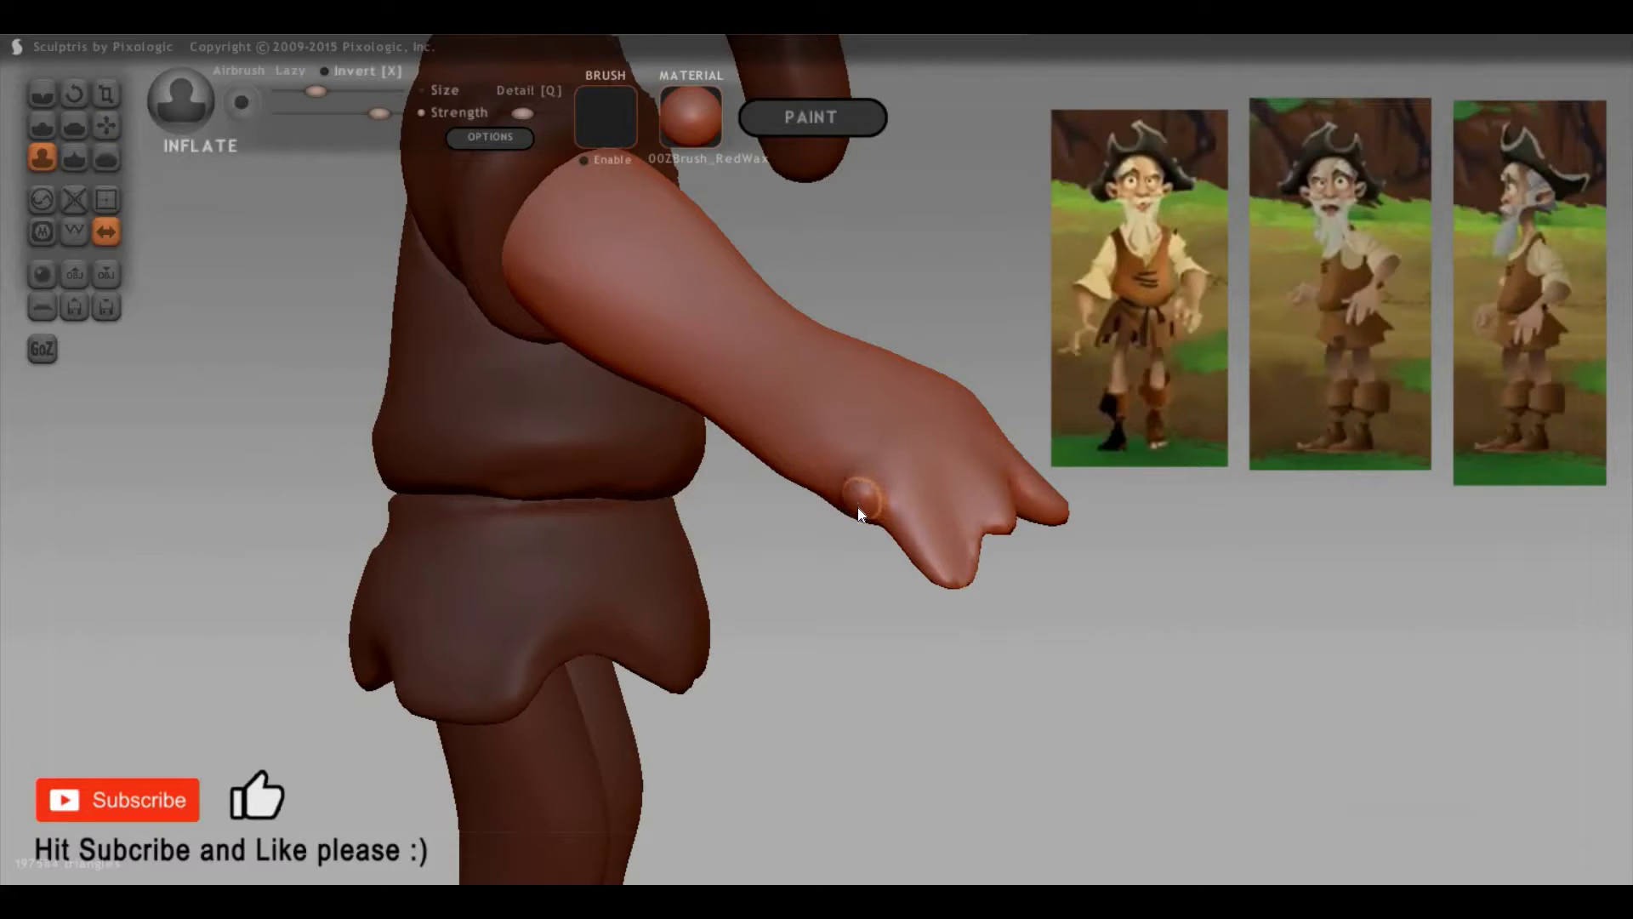
pyautogui.press('g')
pyautogui.moveTo(857, 506); pyautogui.dragTo(875, 617)
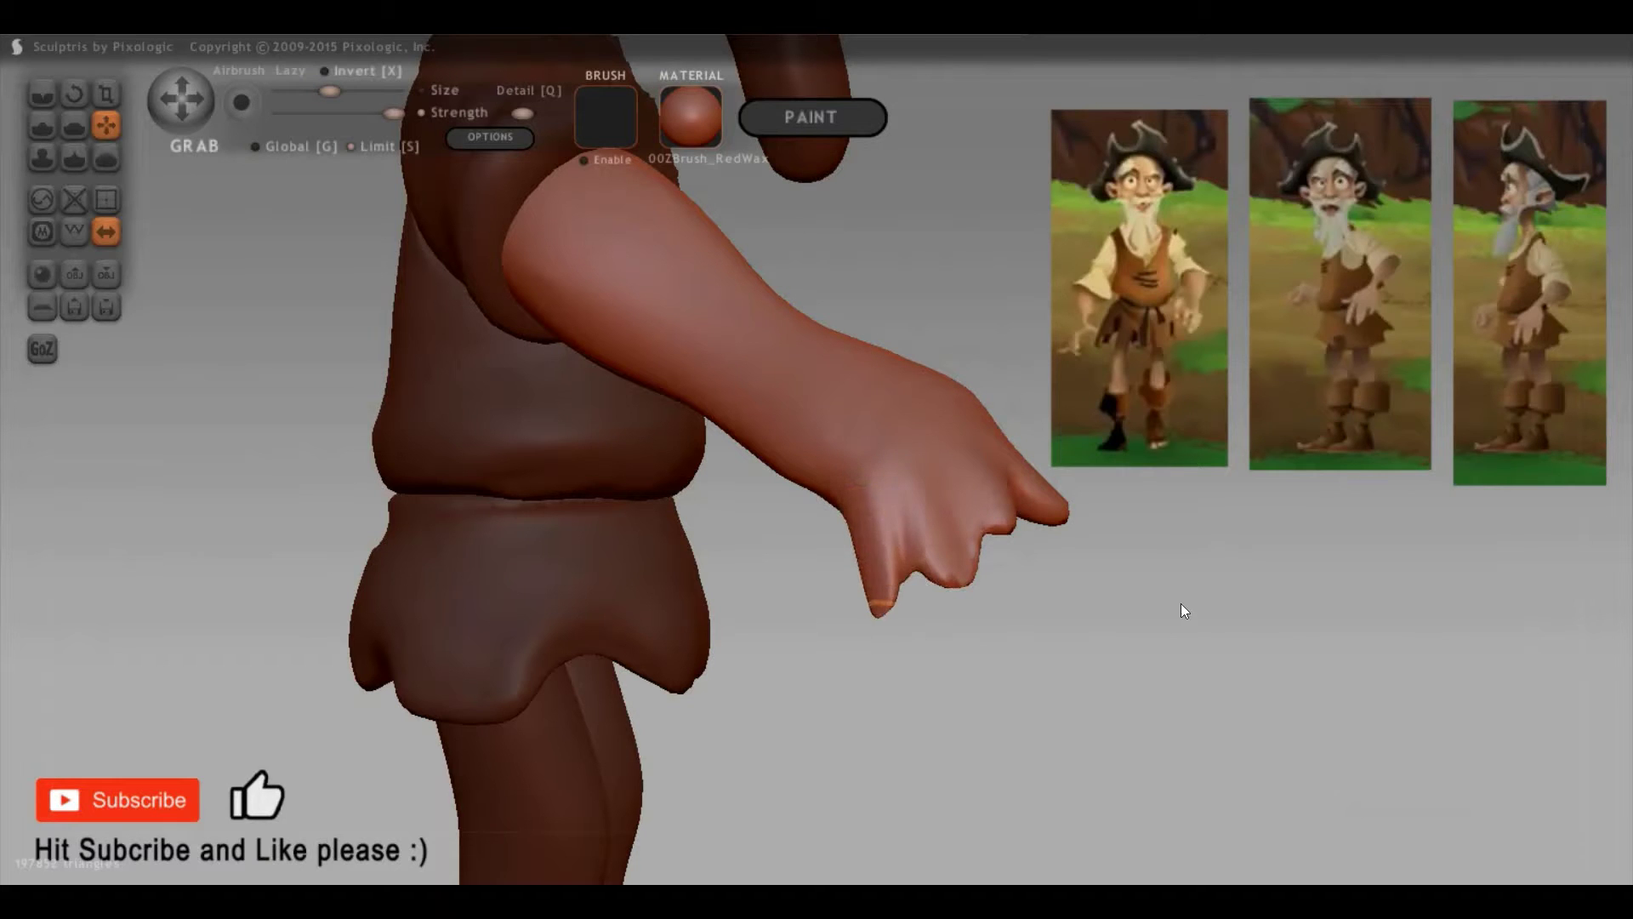
pyautogui.moveTo(1084, 638); pyautogui.dragTo(858, 579)
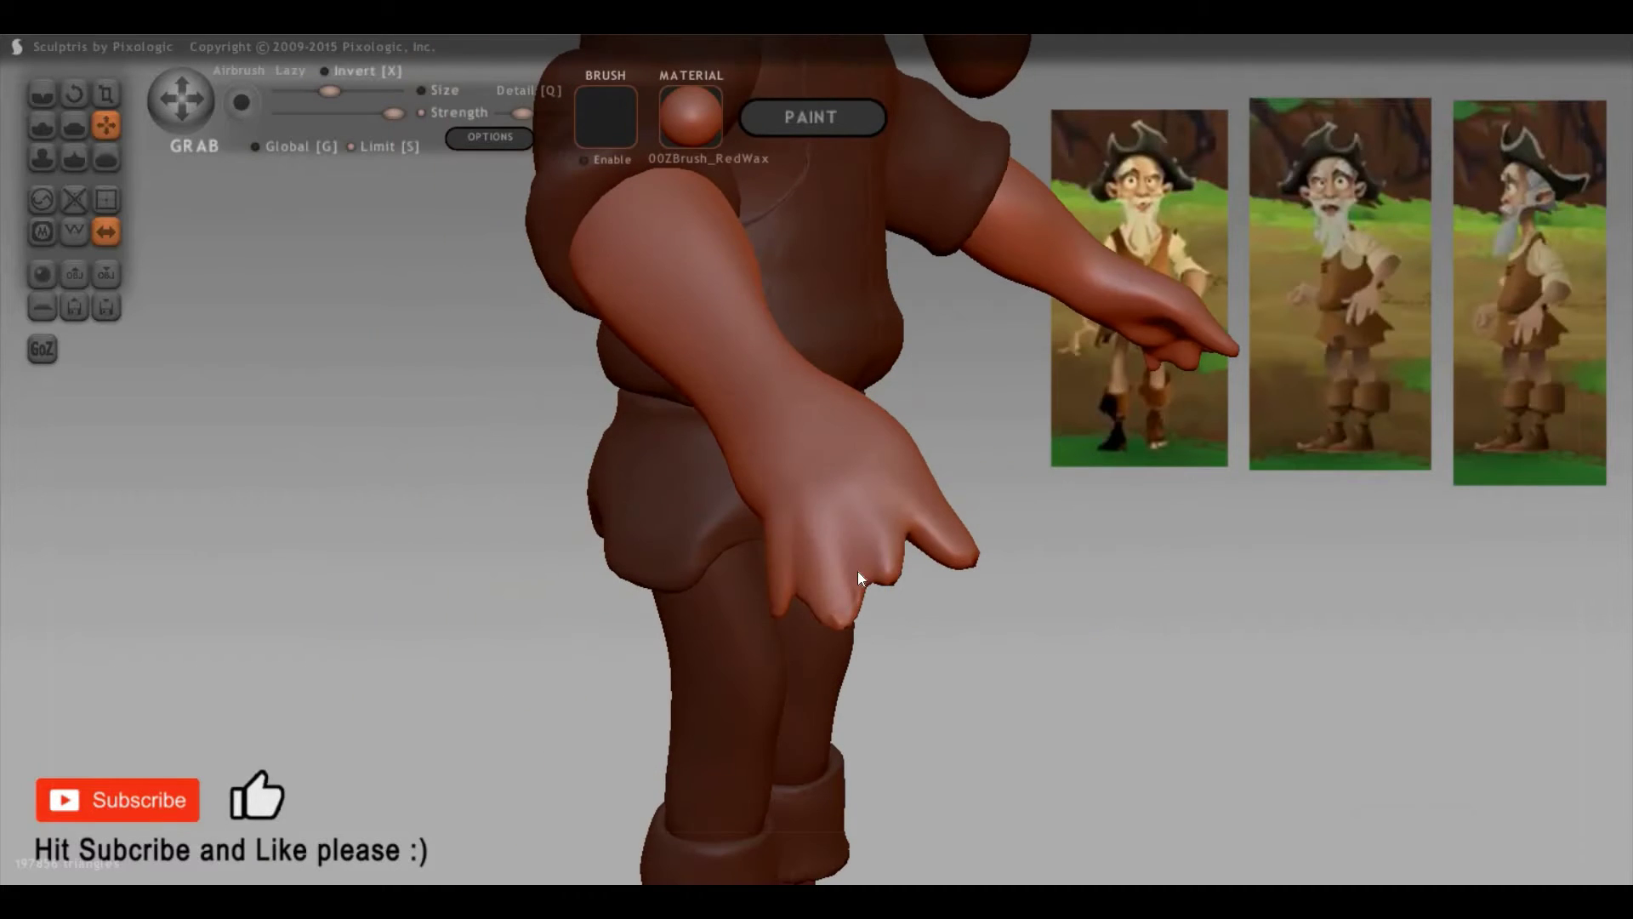
pyautogui.press('space')
pyautogui.moveTo(886, 456); pyautogui.dragTo(864, 448)
pyautogui.moveTo(847, 532)
pyautogui.mouseDown()
pyautogui.moveTo(825, 596)
pyautogui.moveTo(810, 535)
pyautogui.mouseUp()
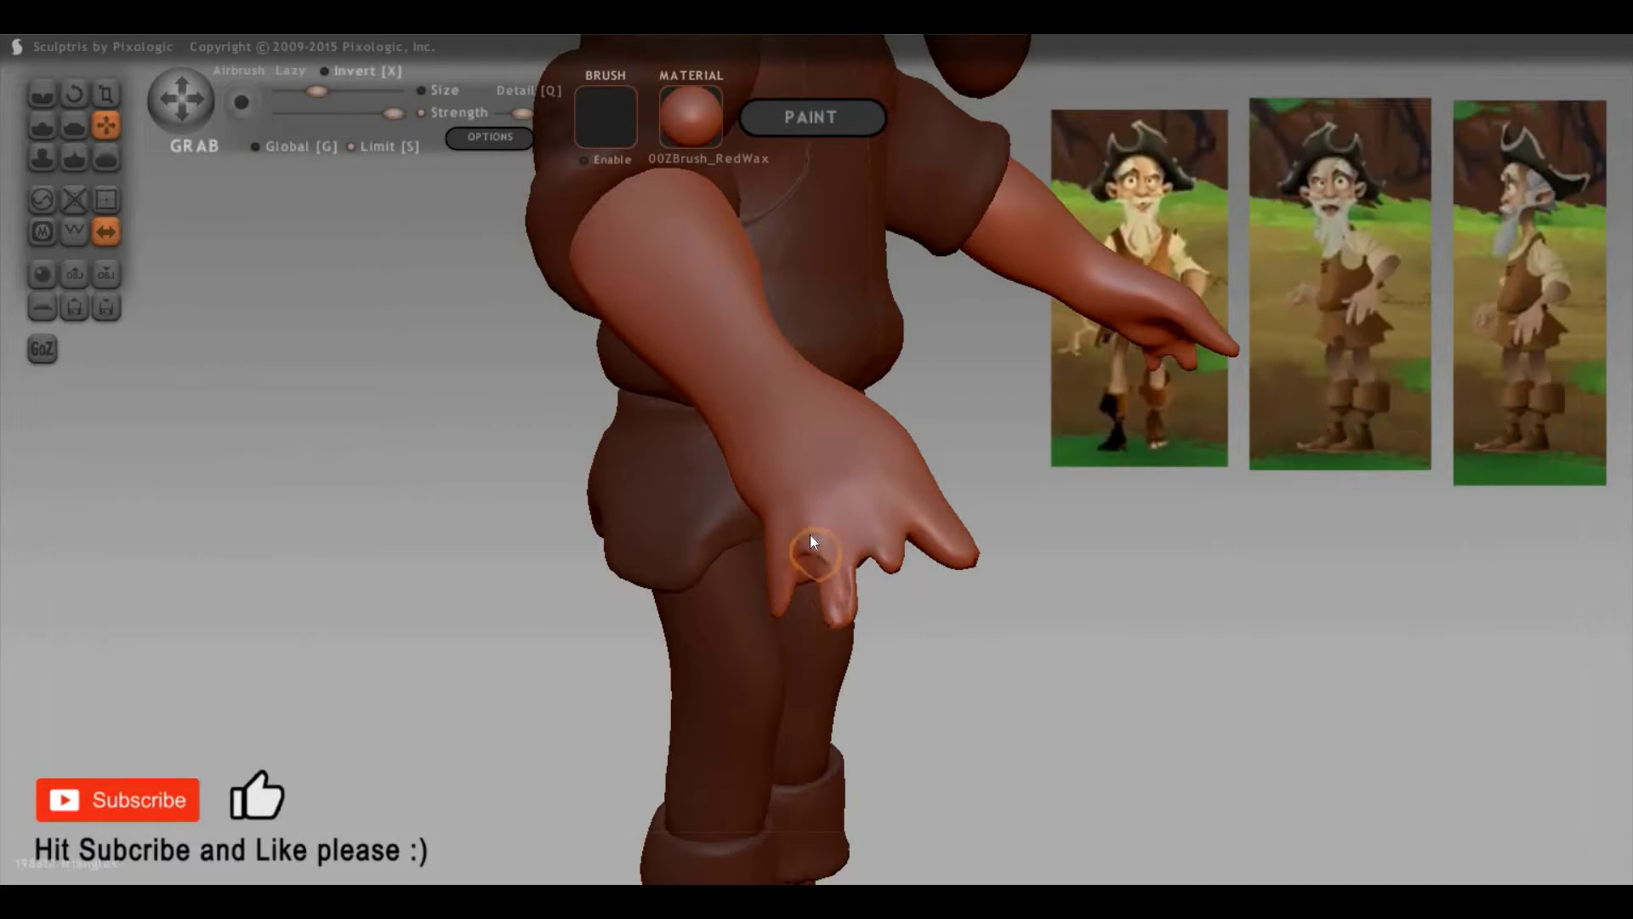
pyautogui.scroll(3, 906, 621)
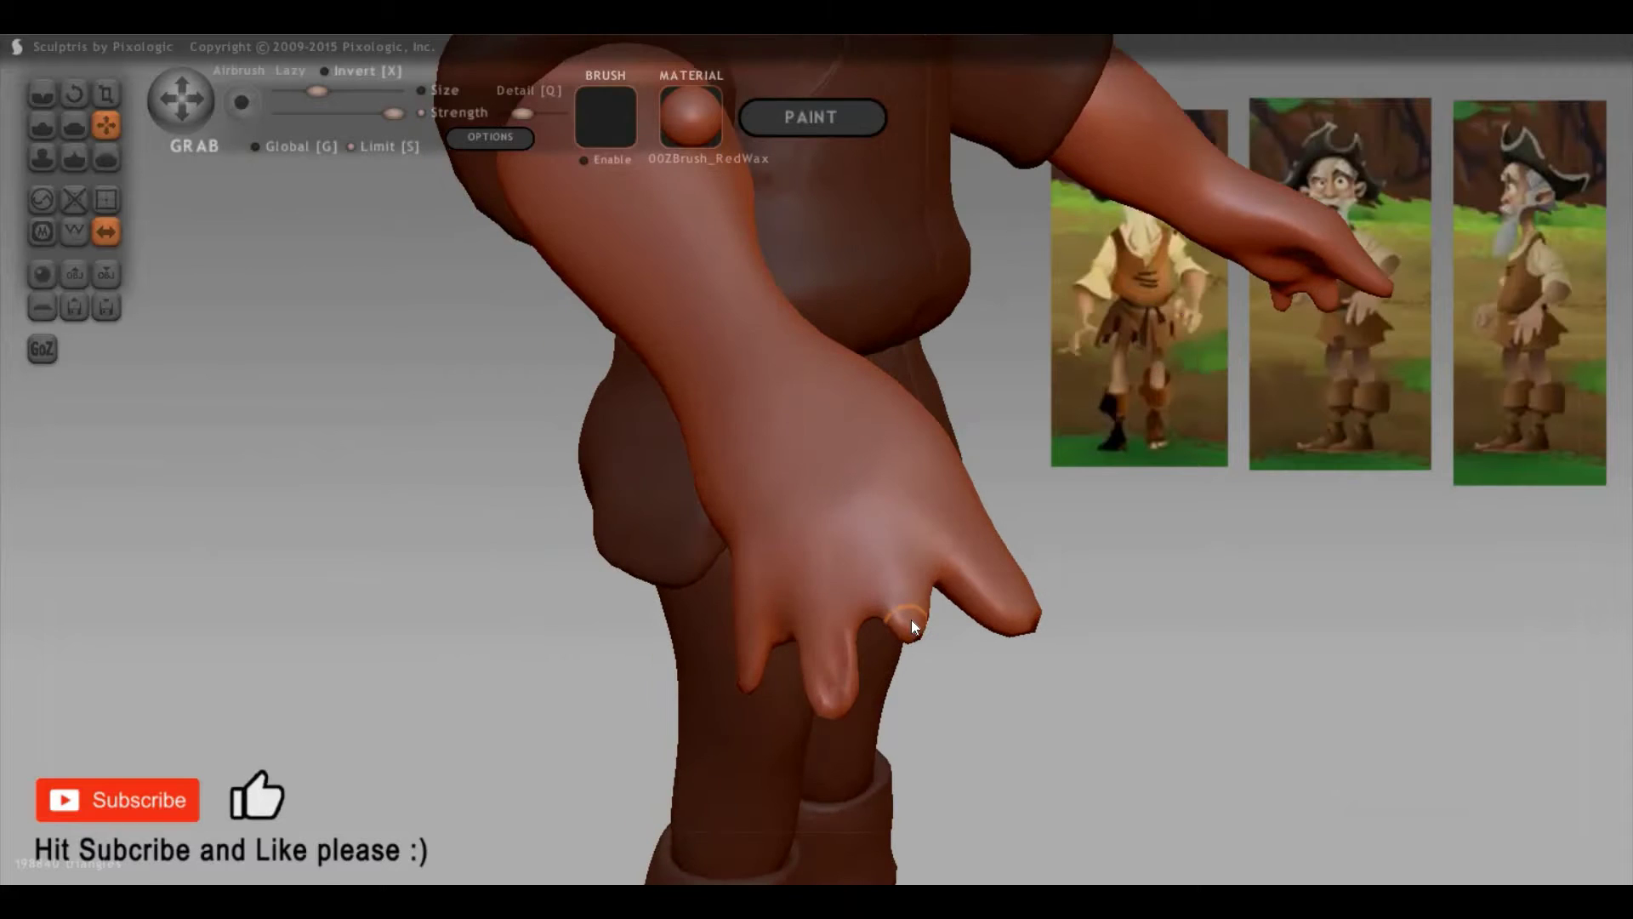
# Step: Lengthen the small and middle fingers and fill the notch beside the index finger
pyautogui.press('space')
pyautogui.moveTo(910, 619); pyautogui.dragTo(955, 710)
pyautogui.moveTo(845, 670); pyautogui.dragTo(840, 743)
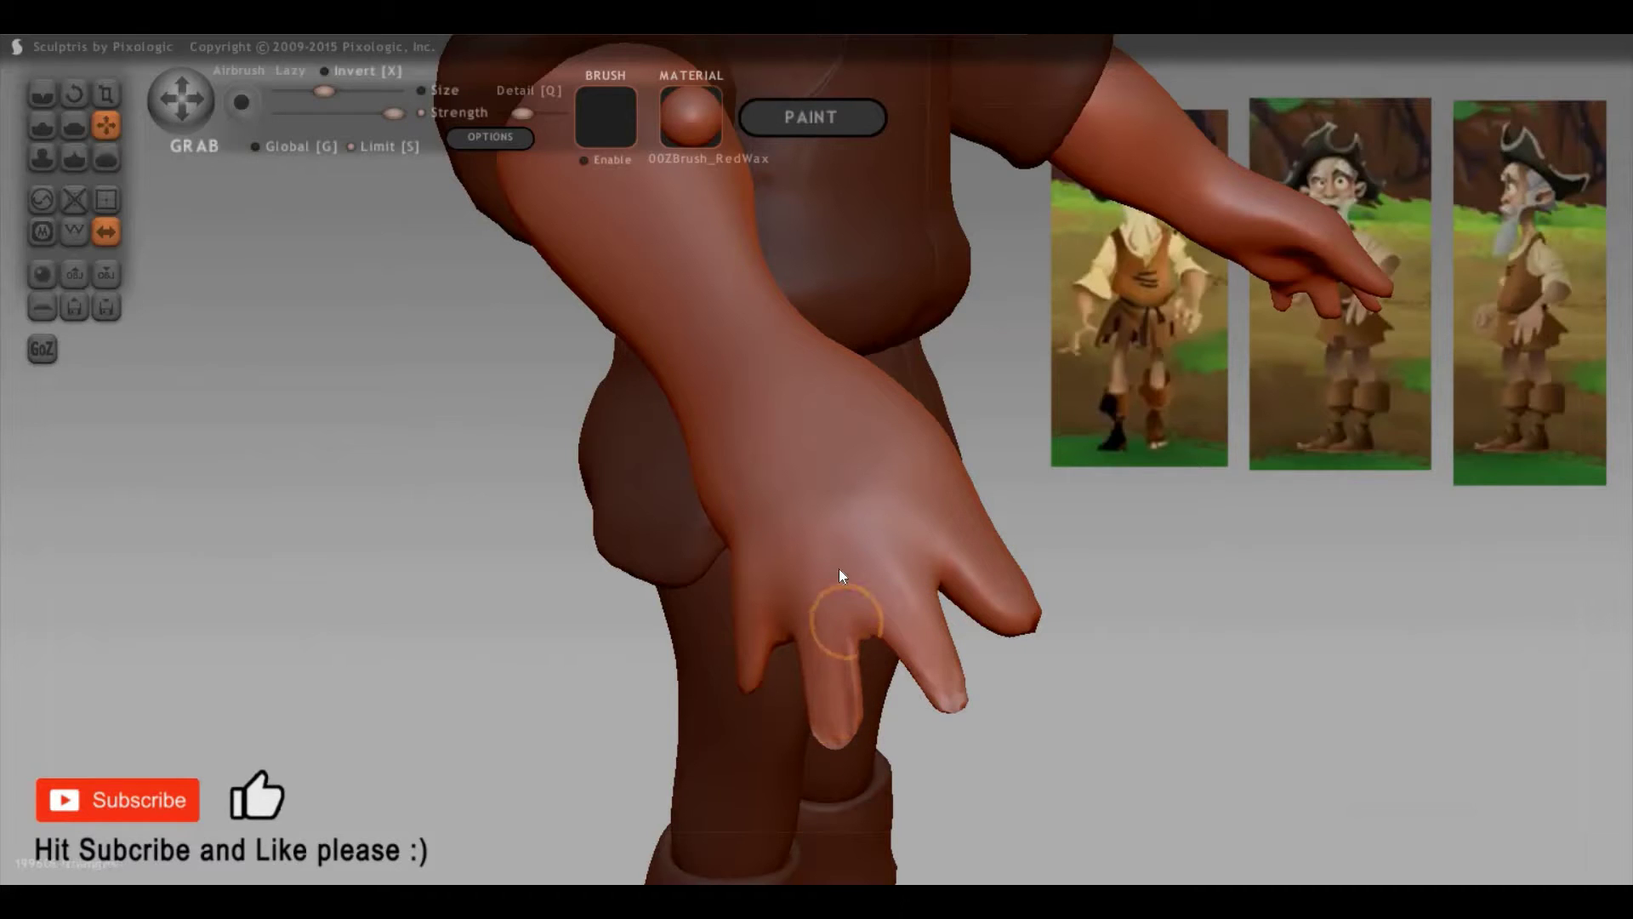
pyautogui.moveTo(841, 585)
pyautogui.mouseDown()
pyautogui.moveTo(746, 650)
pyautogui.moveTo(756, 730)
pyautogui.mouseUp()
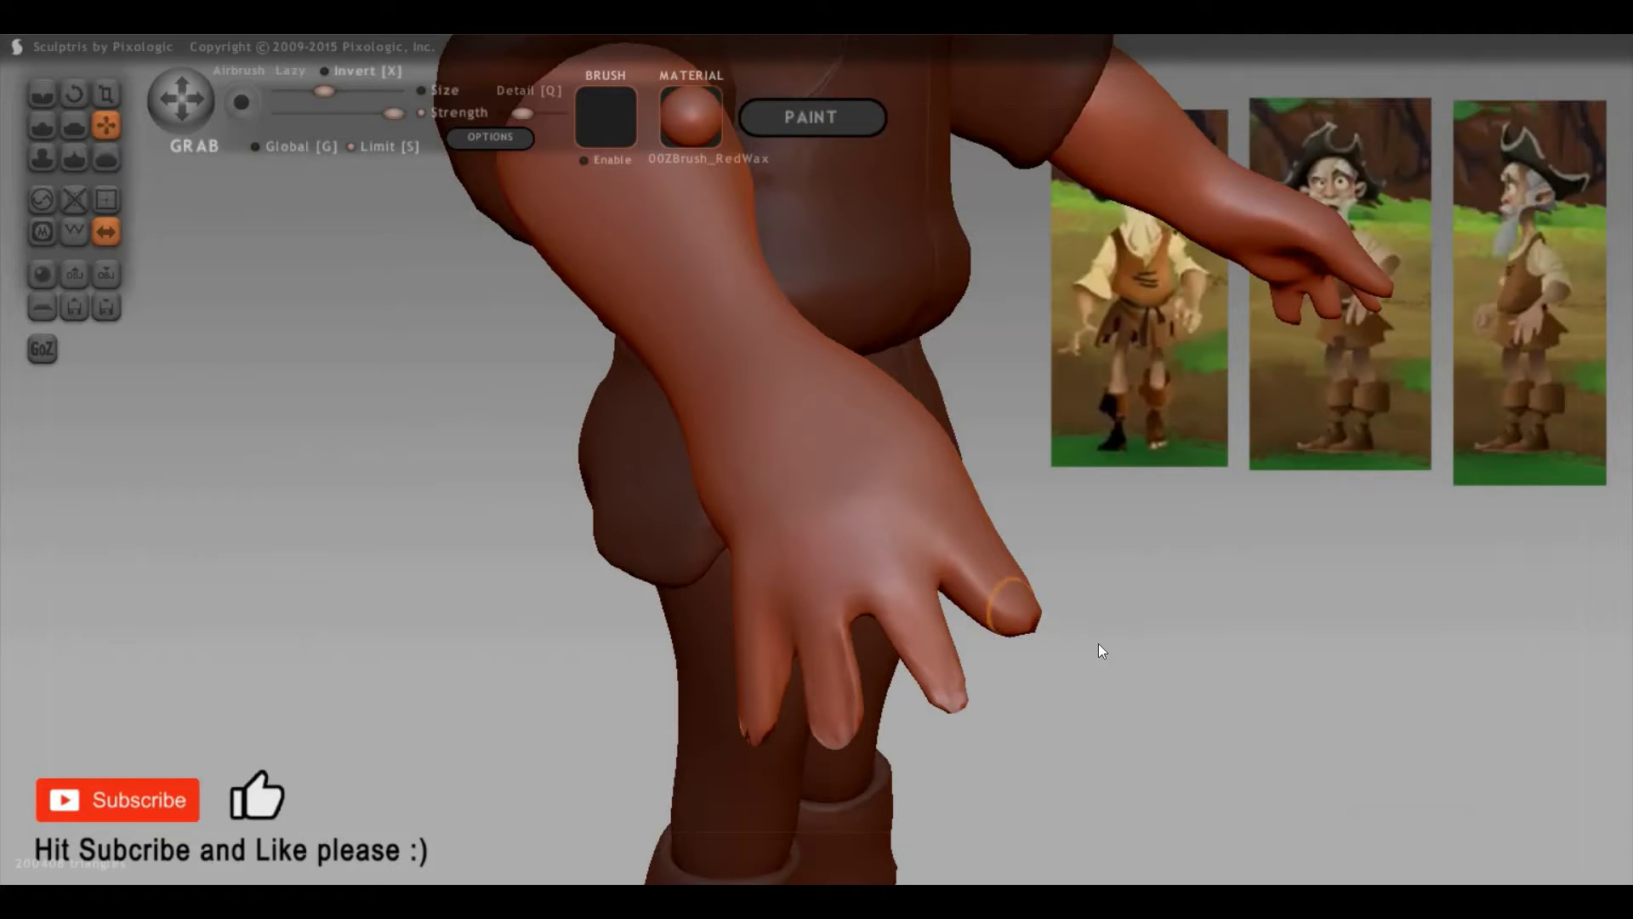
# Step: Enlarge the Scale brush radius and view the hand from another angle
pyautogui.moveTo(1100, 643)
pyautogui.mouseDown()
pyautogui.moveTo(1124, 557)
pyautogui.moveTo(1094, 647)
pyautogui.mouseUp()
pyautogui.press('space')
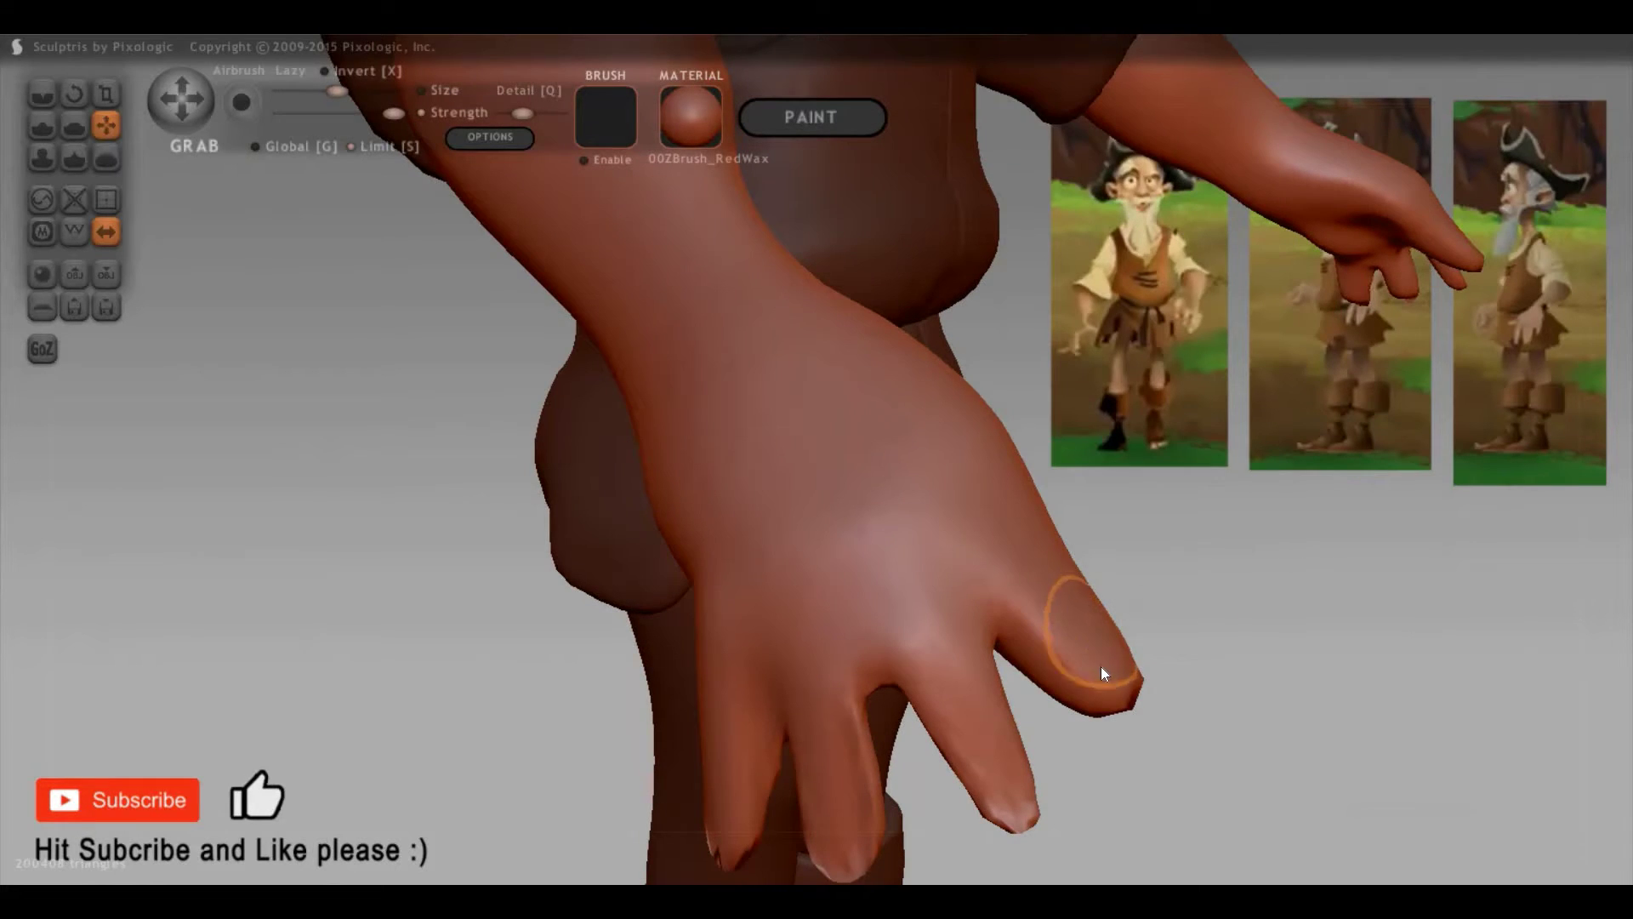
pyautogui.press('t')
pyautogui.press('space')
pyautogui.moveTo(1114, 583)
pyautogui.mouseDown()
pyautogui.moveTo(1110, 706)
pyautogui.moveTo(1059, 635)
pyautogui.moveTo(1057, 695)
pyautogui.moveTo(1071, 683)
pyautogui.mouseUp()
pyautogui.moveTo(1144, 554)
pyautogui.mouseDown()
pyautogui.moveTo(993, 472)
pyautogui.moveTo(880, 379)
pyautogui.moveTo(991, 491)
pyautogui.moveTo(940, 462)
pyautogui.mouseUp()
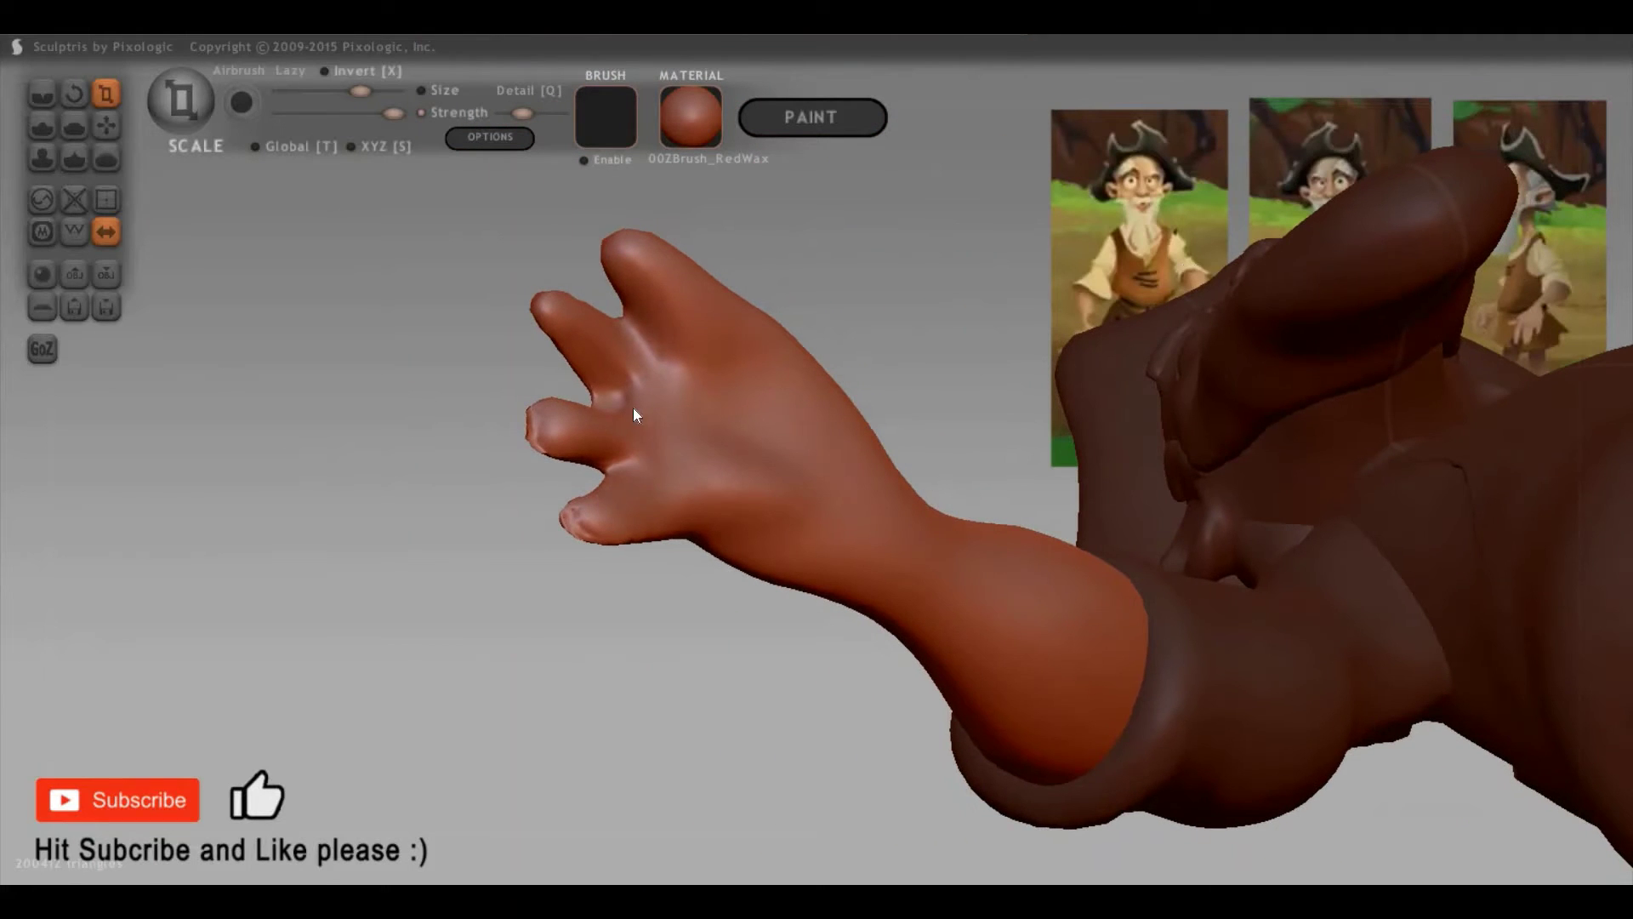
# Step: Round out and smooth the lowest finger with an enlarged Draw brush
pyautogui.press('d')
pyautogui.press('space')
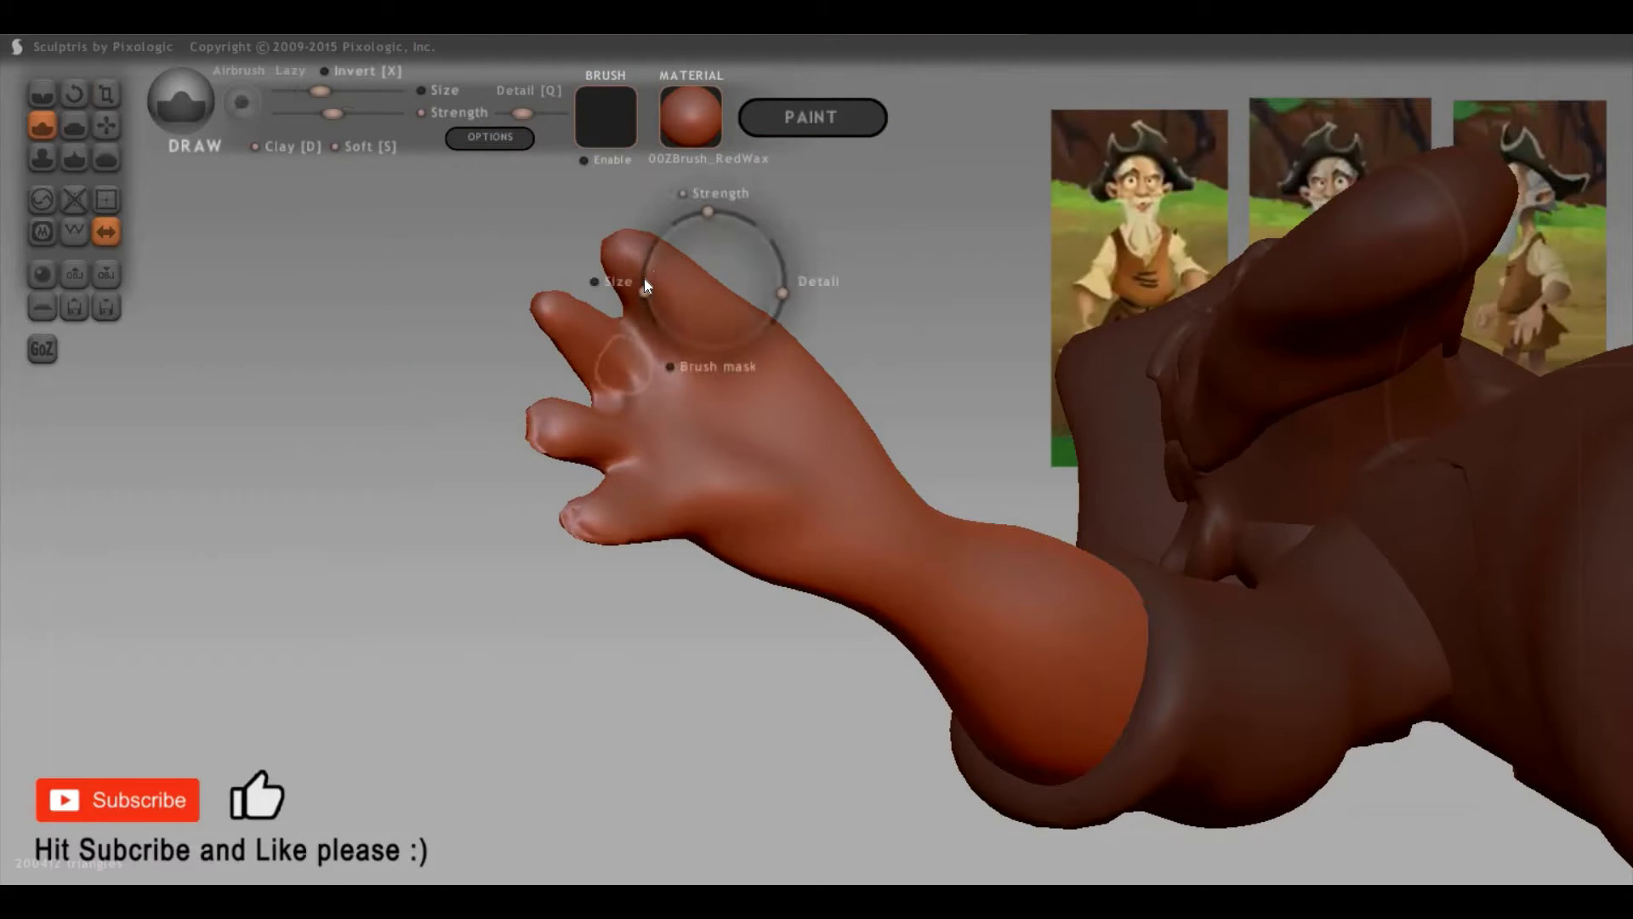
pyautogui.moveTo(645, 279); pyautogui.dragTo(623, 352)
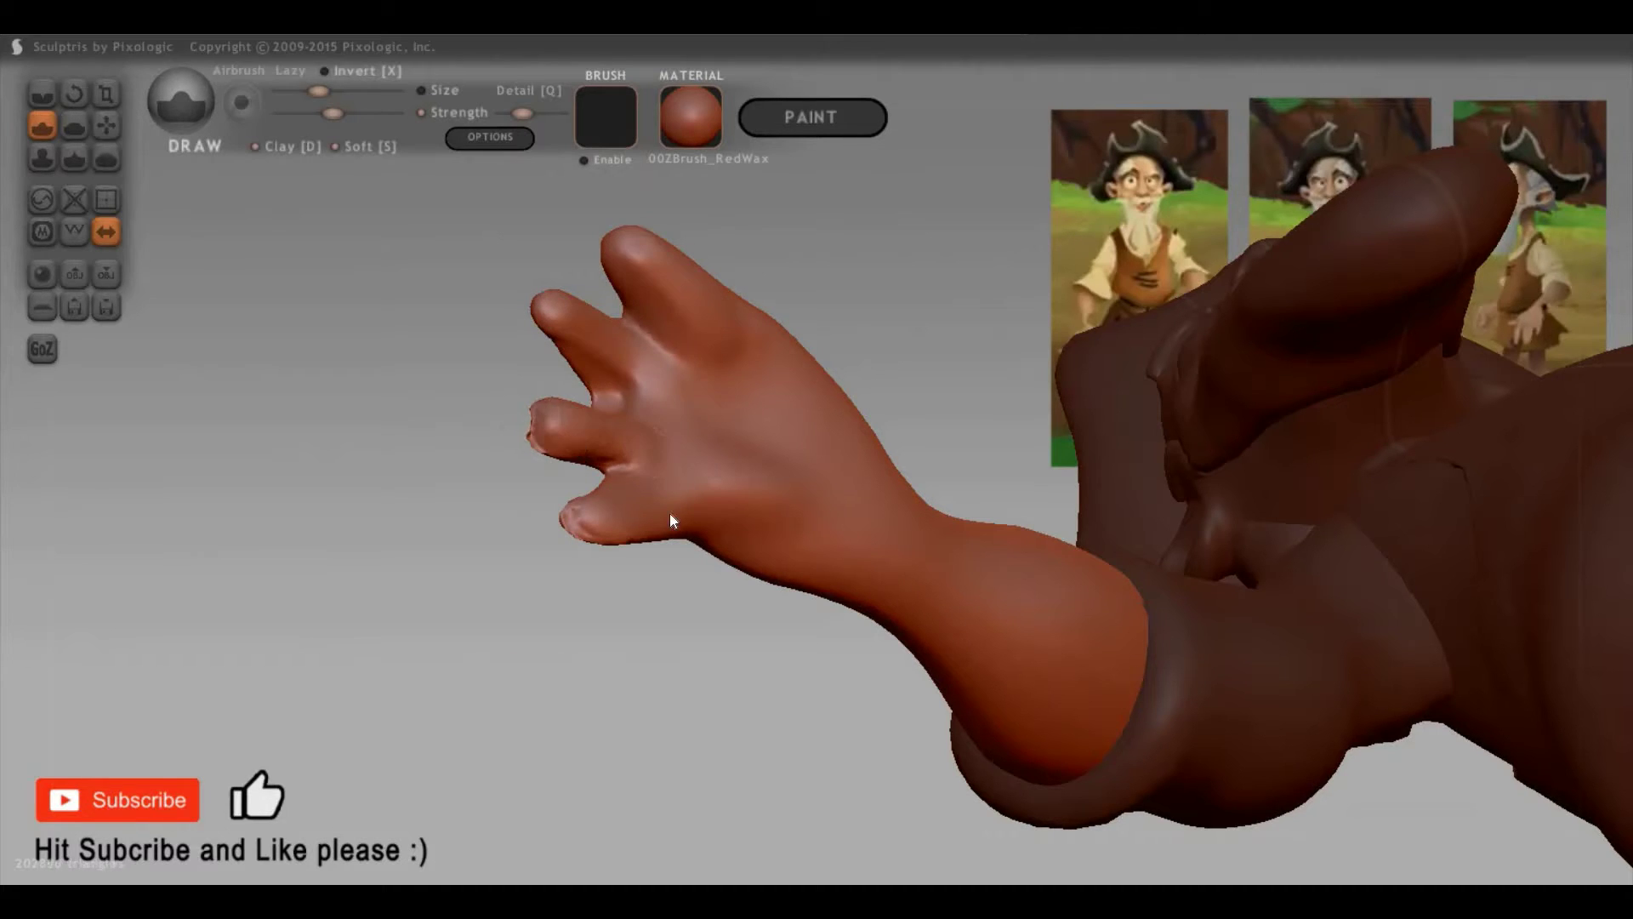
pyautogui.moveTo(549, 531); pyautogui.dragTo(750, 513)
pyautogui.moveTo(850, 689)
pyautogui.mouseDown()
pyautogui.moveTo(983, 647)
pyautogui.moveTo(864, 599)
pyautogui.moveTo(913, 695)
pyautogui.moveTo(966, 584)
pyautogui.moveTo(1013, 657)
pyautogui.moveTo(940, 522)
pyautogui.moveTo(1024, 673)
pyautogui.moveTo(996, 653)
pyautogui.moveTo(1022, 701)
pyautogui.mouseUp()
# Step: Pull the gap between the index and middle fingers higher using Grab
pyautogui.press('g')
pyautogui.moveTo(832, 644); pyautogui.dragTo(810, 593)
pyautogui.moveTo(933, 610)
pyautogui.mouseDown()
pyautogui.moveTo(906, 547)
pyautogui.moveTo(802, 588)
pyautogui.moveTo(843, 565)
pyautogui.moveTo(622, 583)
pyautogui.mouseUp()
pyautogui.moveTo(881, 638)
pyautogui.keyDown('alt'); pyautogui.mouseDown()
pyautogui.moveTo(828, 666)
pyautogui.moveTo(825, 582)
pyautogui.mouseUp(); pyautogui.keyUp('alt')
pyautogui.moveTo(1006, 403)
pyautogui.mouseDown()
pyautogui.moveTo(889, 504)
pyautogui.moveTo(832, 705)
pyautogui.moveTo(701, 481)
pyautogui.moveTo(657, 430)
pyautogui.moveTo(610, 427)
pyautogui.mouseUp()
pyautogui.moveTo(687, 391); pyautogui.dragTo(652, 415)
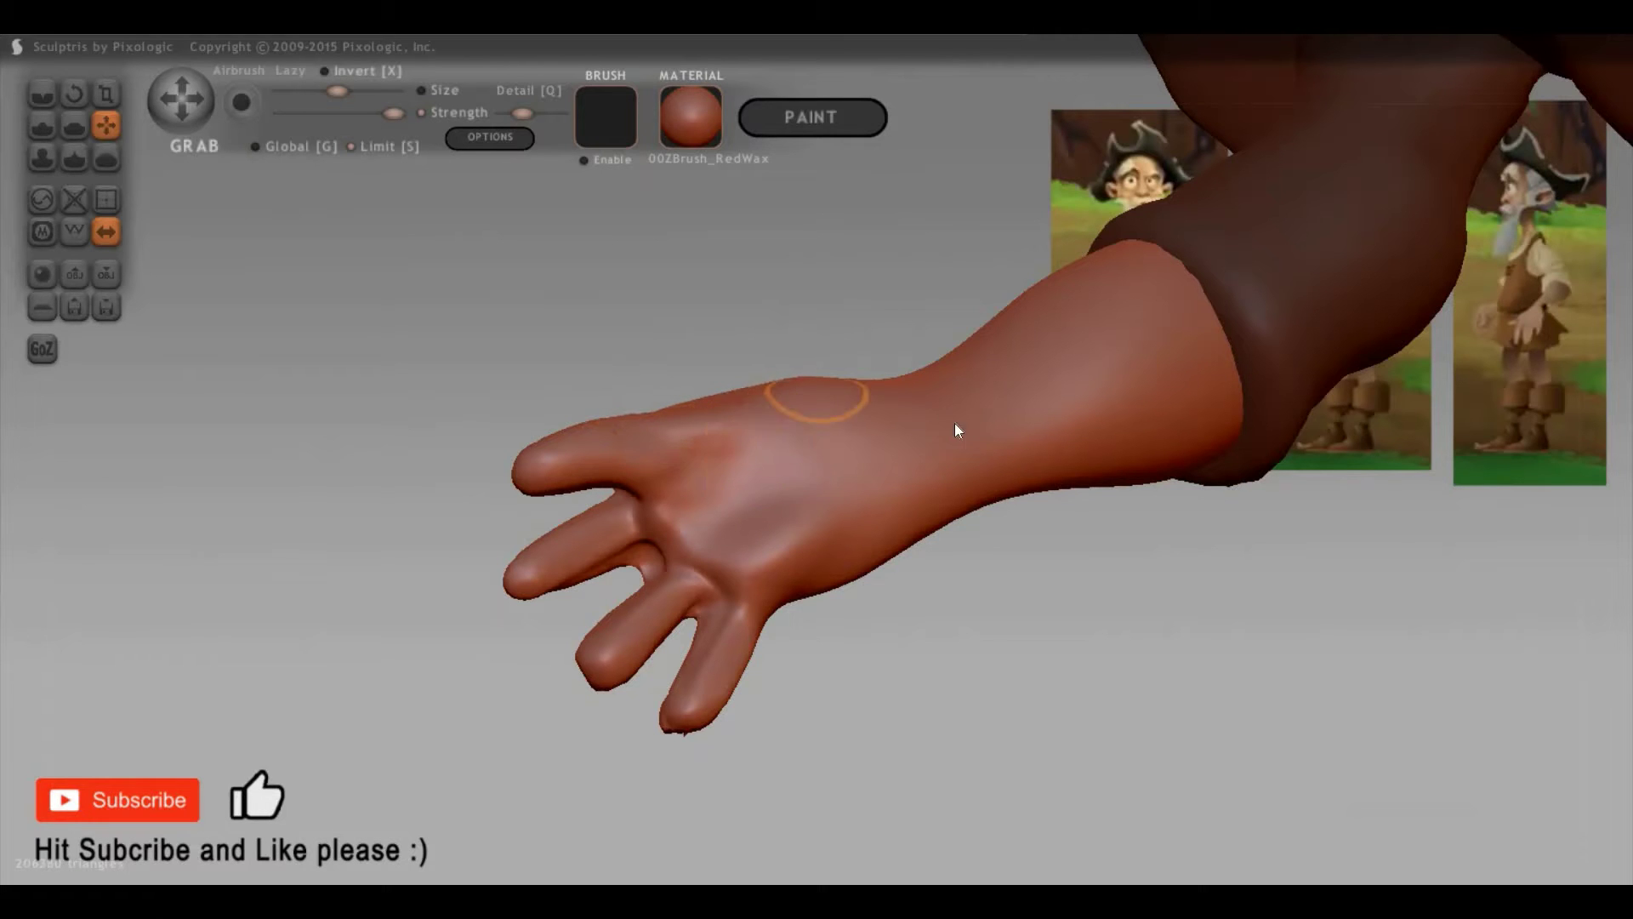
# Step: Orbit around the arm to view the hand from behind, below and above
pyautogui.moveTo(956, 430)
pyautogui.mouseDown(button='middle')
pyautogui.moveTo(899, 540)
pyautogui.moveTo(799, 466)
pyautogui.moveTo(856, 514)
pyautogui.mouseUp(button='middle')
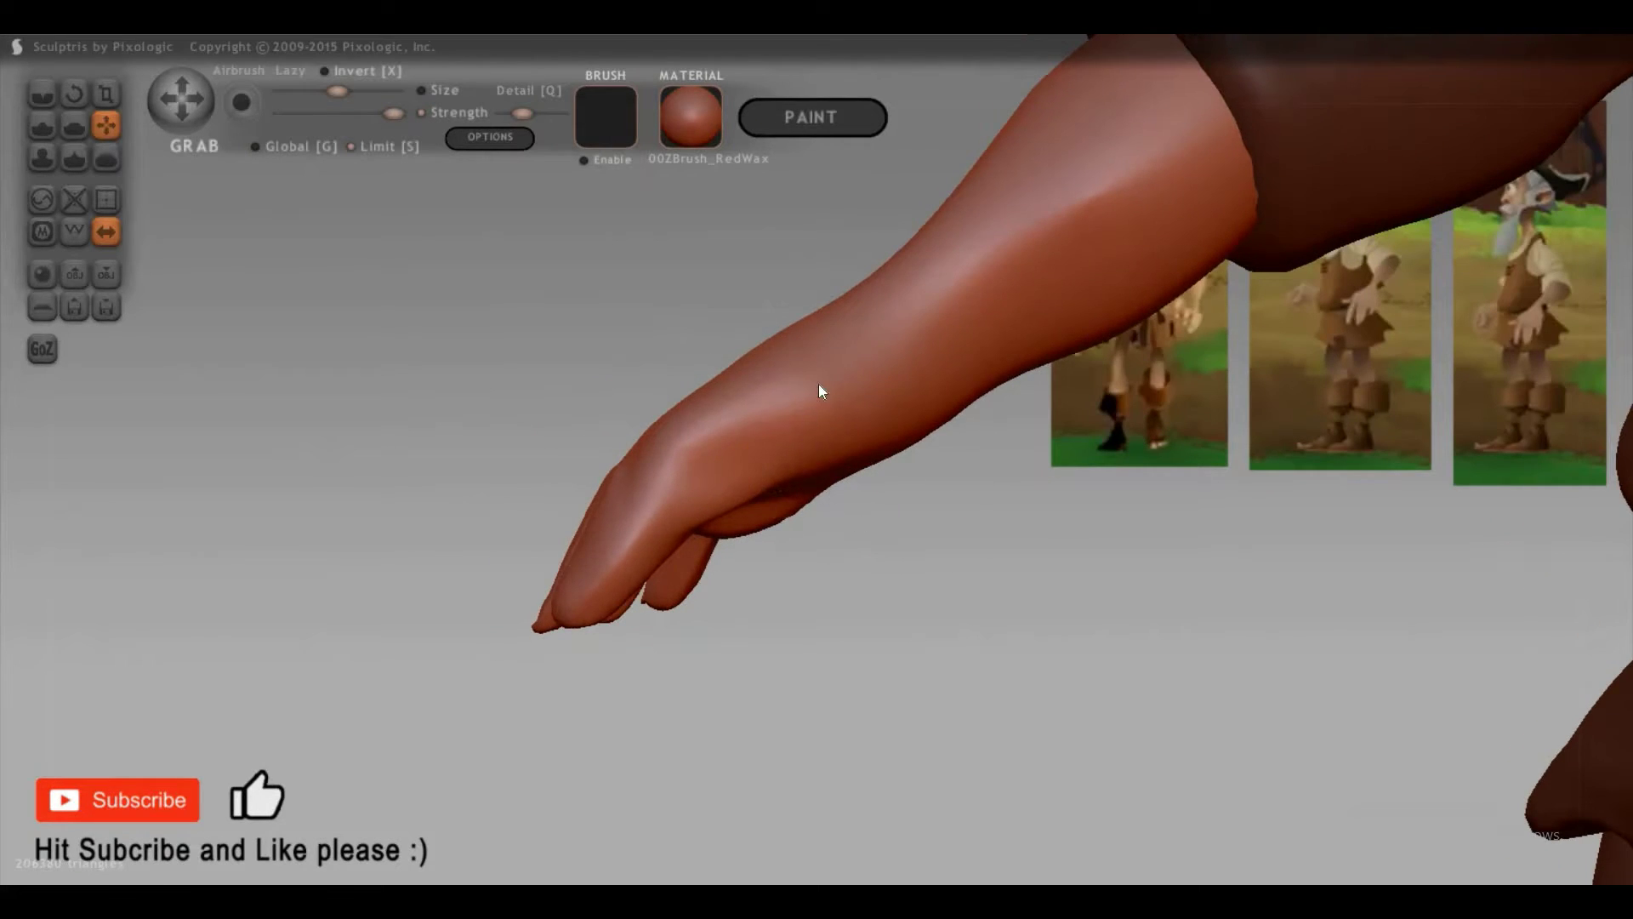
pyautogui.moveTo(818, 390)
pyautogui.mouseDown(button='middle')
pyautogui.moveTo(969, 266)
pyautogui.moveTo(668, 353)
pyautogui.moveTo(765, 456)
pyautogui.mouseUp(button='middle')
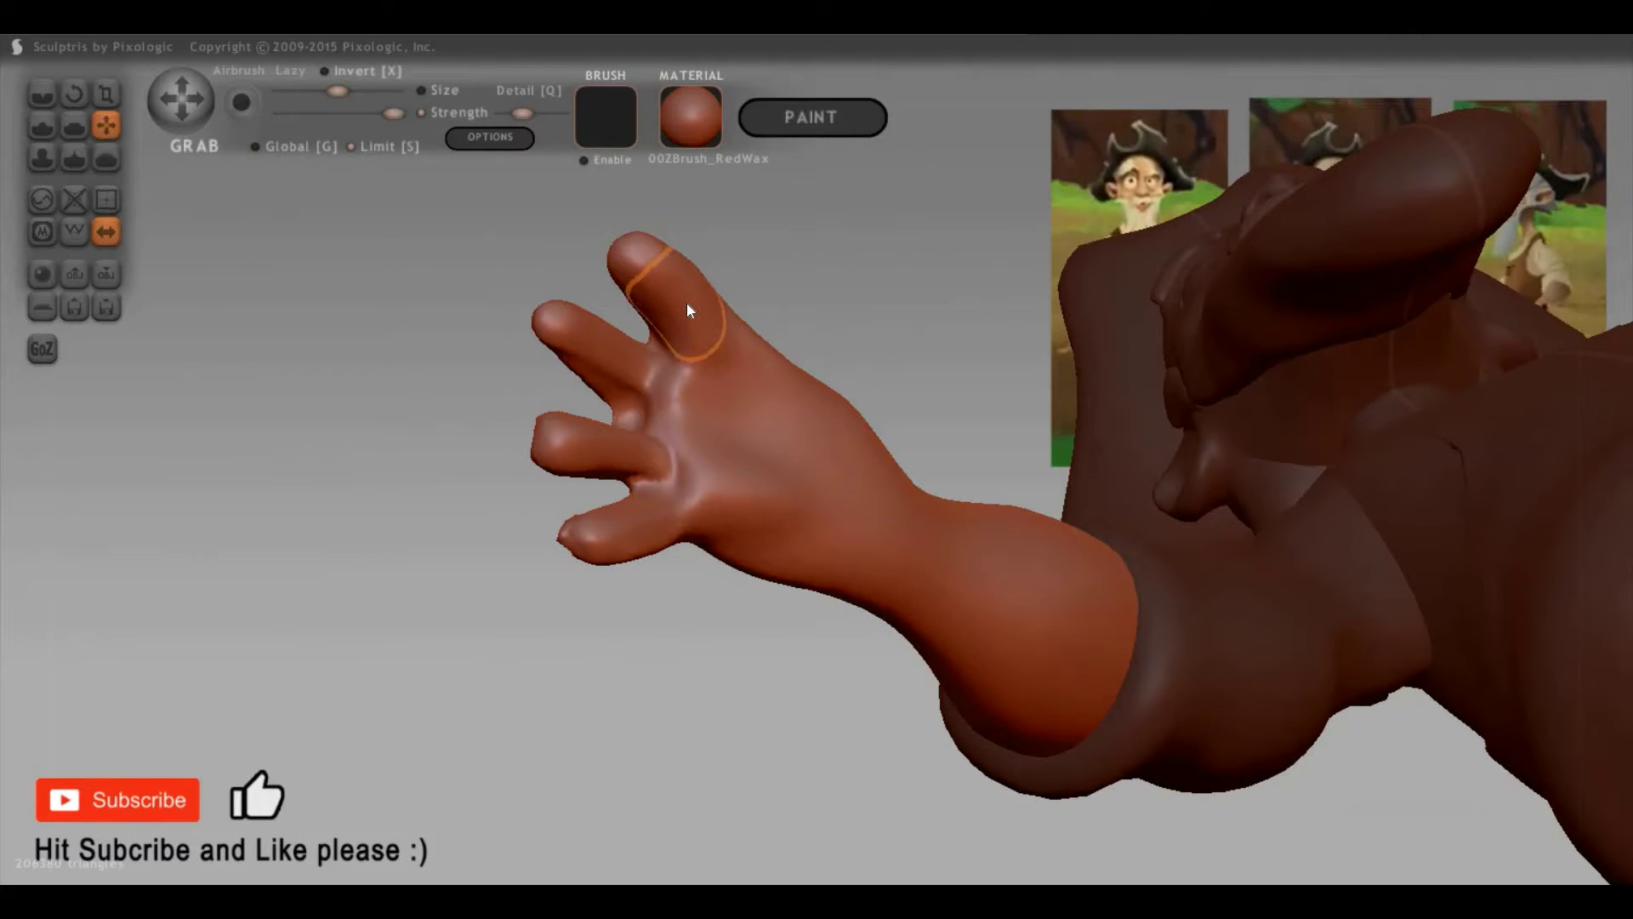
pyautogui.press('t')
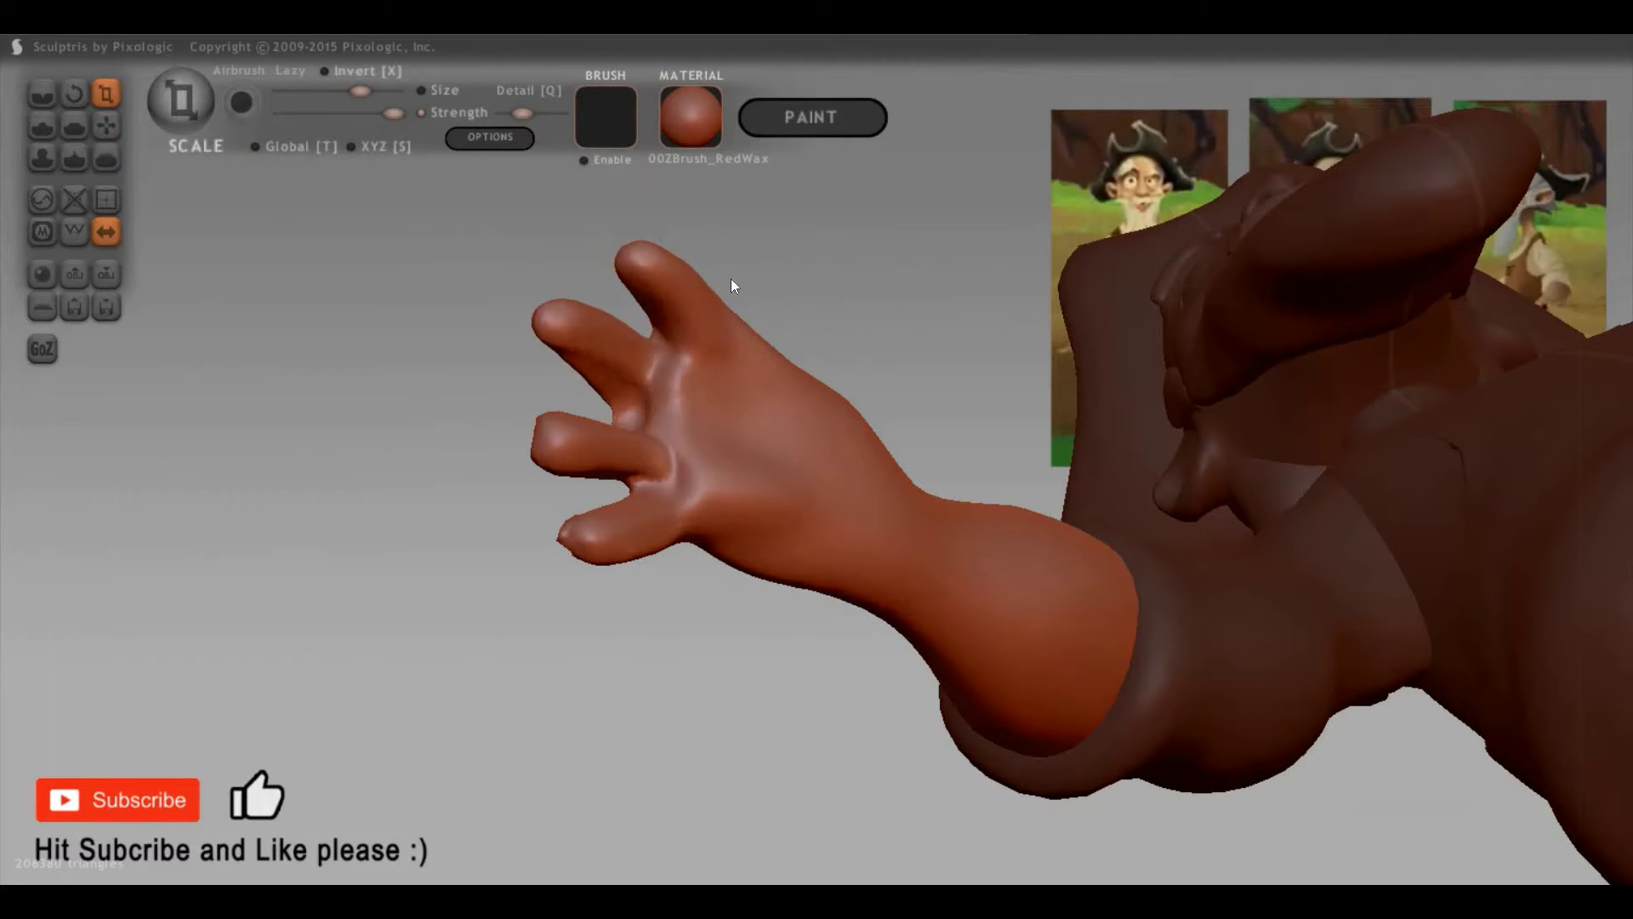
pyautogui.moveTo(754, 365); pyautogui.dragTo(632, 411, button='middle')
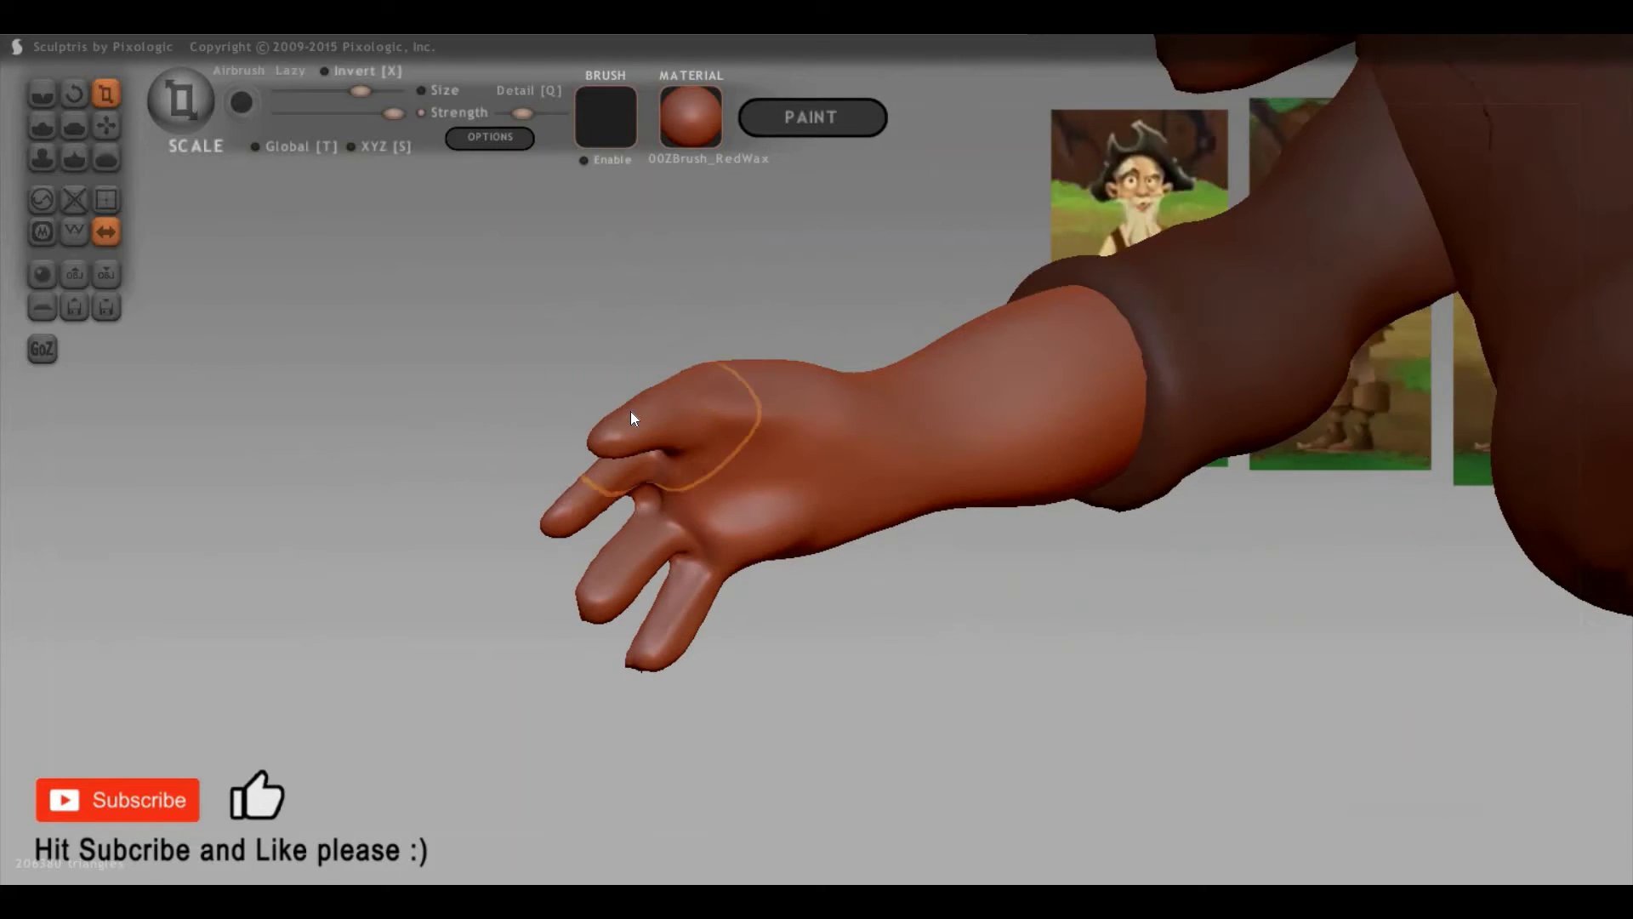
pyautogui.press('g')
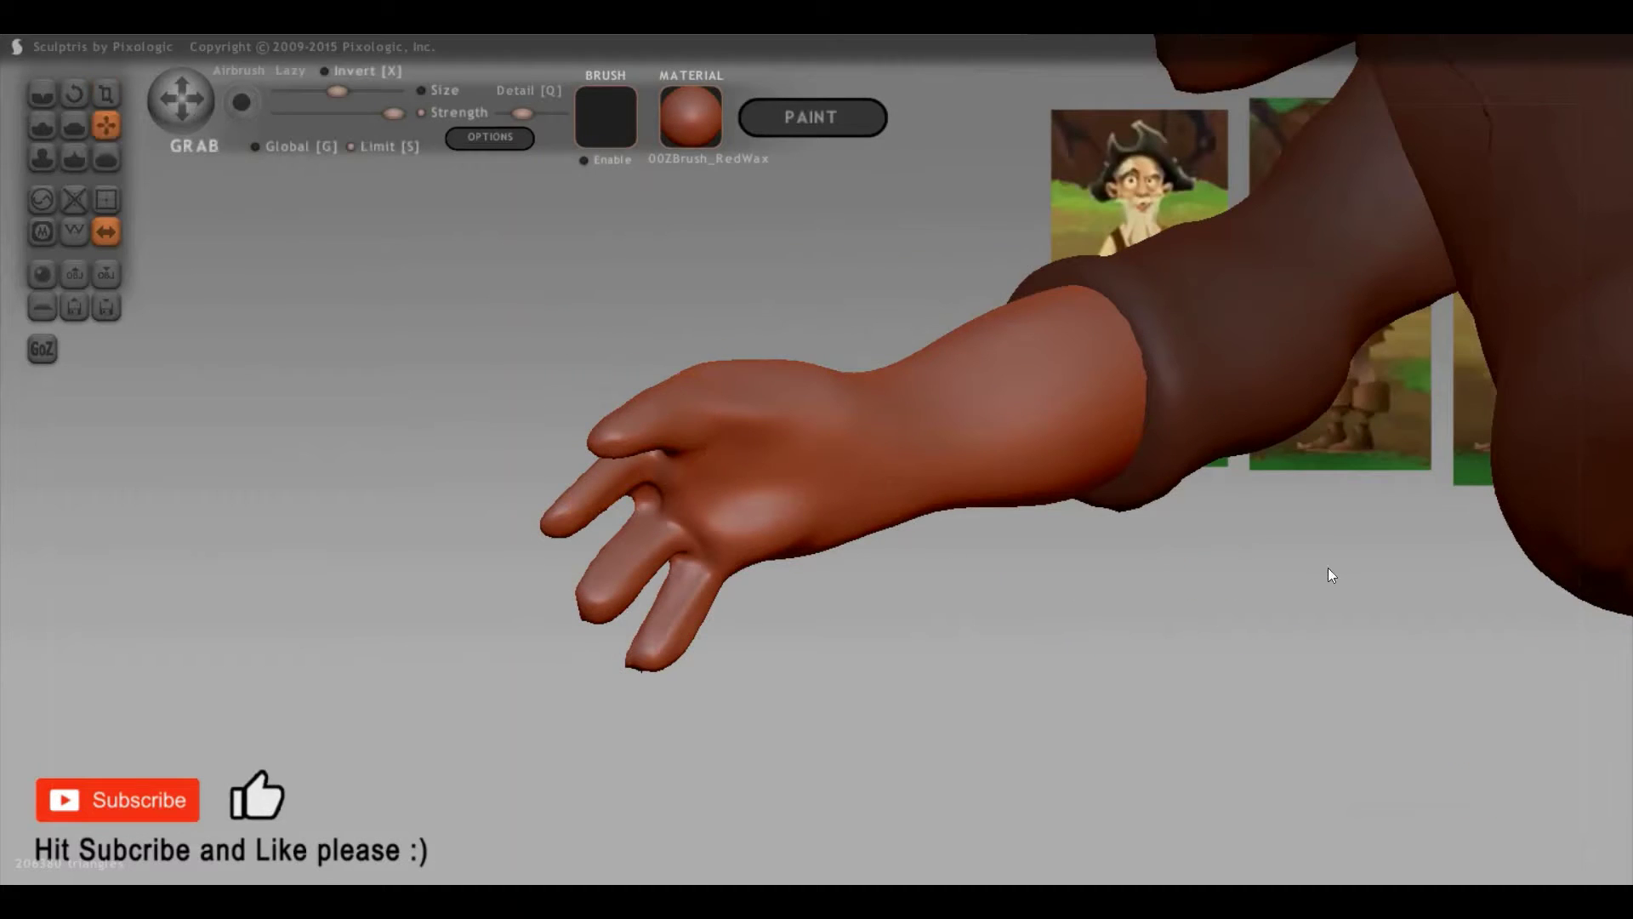
pyautogui.moveTo(1328, 575)
pyautogui.mouseDown(button='middle')
pyautogui.moveTo(1507, 474)
pyautogui.moveTo(883, 464)
pyautogui.mouseUp(button='middle')
pyautogui.moveTo(1567, 318); pyautogui.dragTo(1528, 325, button='middle')
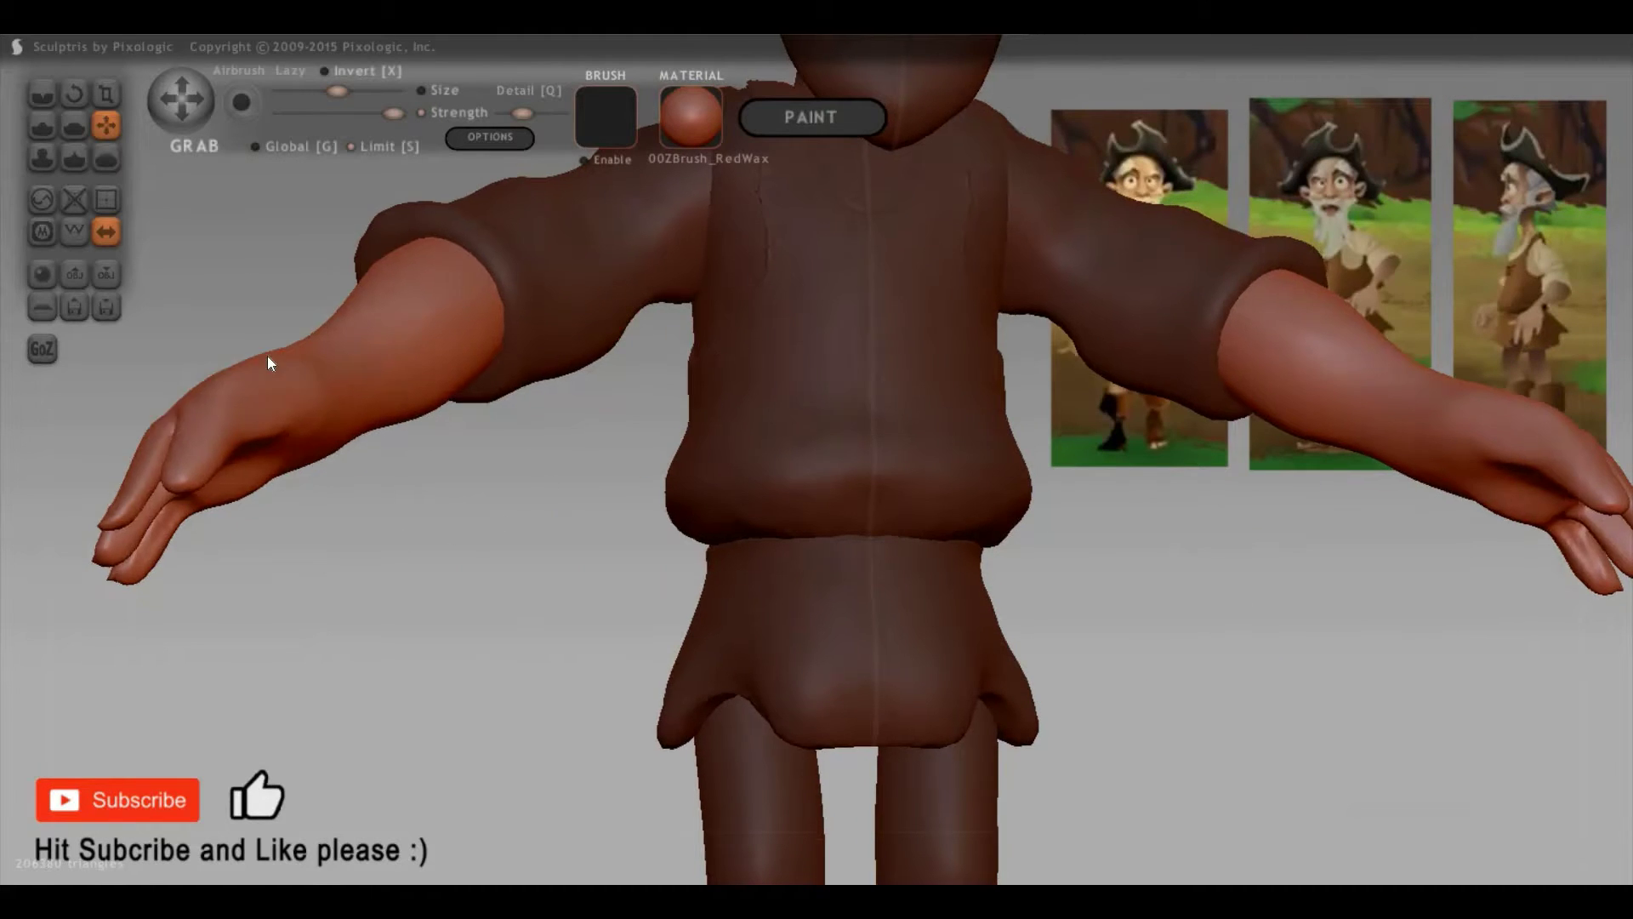
pyautogui.moveTo(265, 359); pyautogui.dragTo(390, 799, button='middle')
pyautogui.moveTo(525, 341)
pyautogui.mouseDown(button='middle')
pyautogui.moveTo(398, 374)
pyautogui.moveTo(424, 361)
pyautogui.mouseUp(button='middle')
# Step: Shrink the brush slightly and lengthen the middle finger upward
pyautogui.press('space')
pyautogui.moveTo(438, 293); pyautogui.dragTo(430, 293)
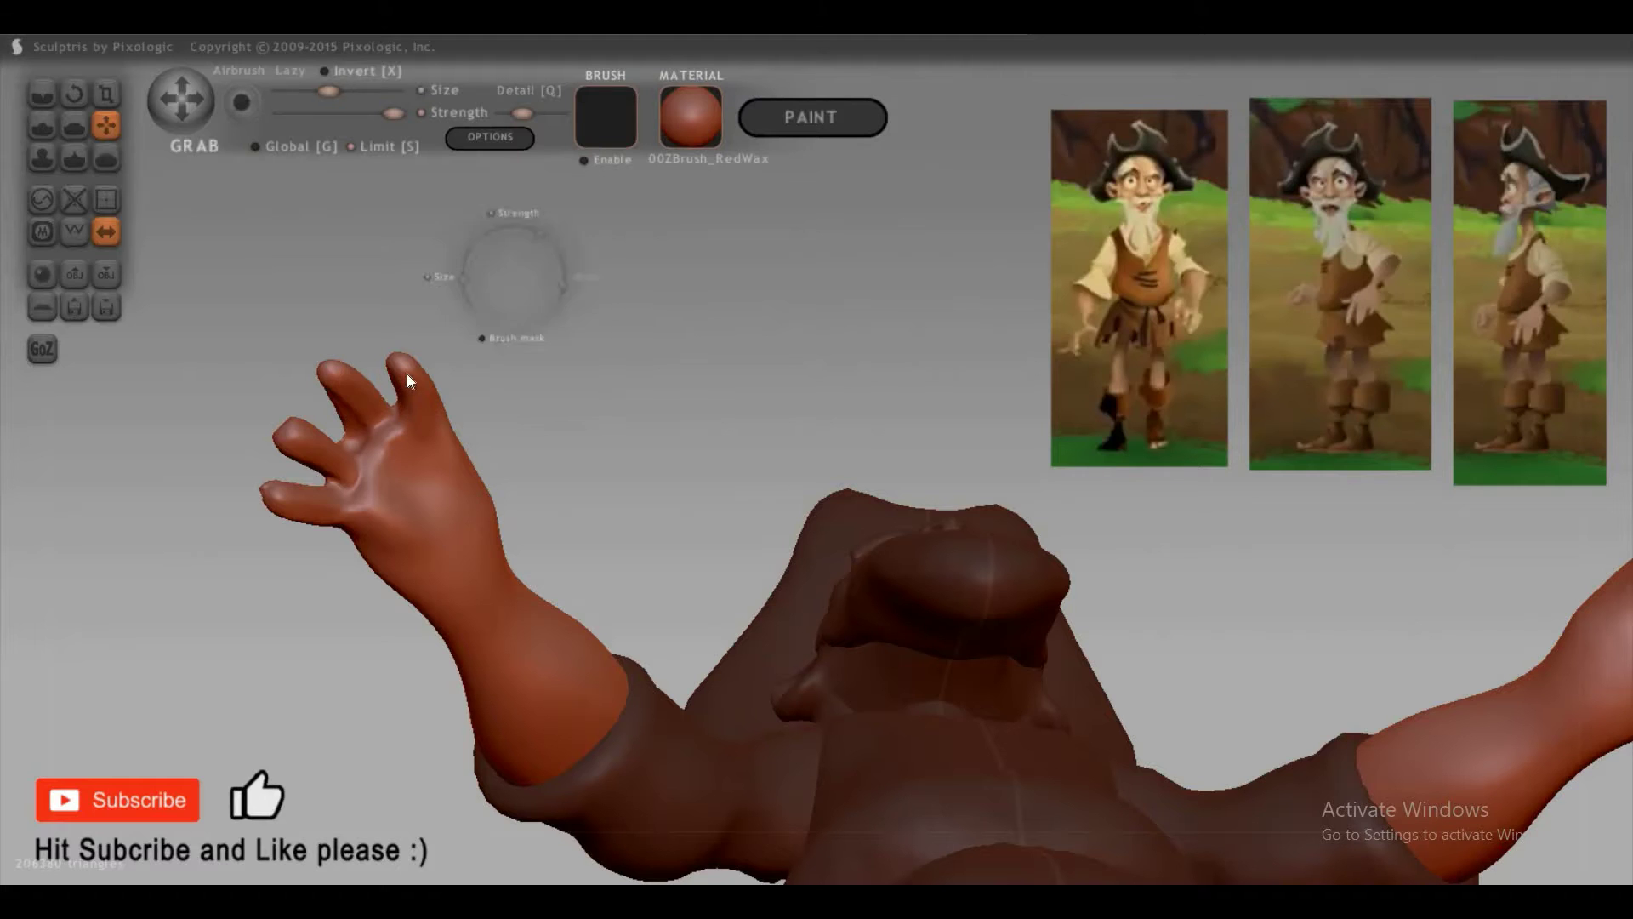
pyautogui.moveTo(649, 382)
pyautogui.mouseDown(button='middle')
pyautogui.moveTo(548, 379)
pyautogui.moveTo(729, 456)
pyautogui.moveTo(731, 429)
pyautogui.moveTo(422, 275)
pyautogui.moveTo(440, 293)
pyautogui.mouseUp(button='middle')
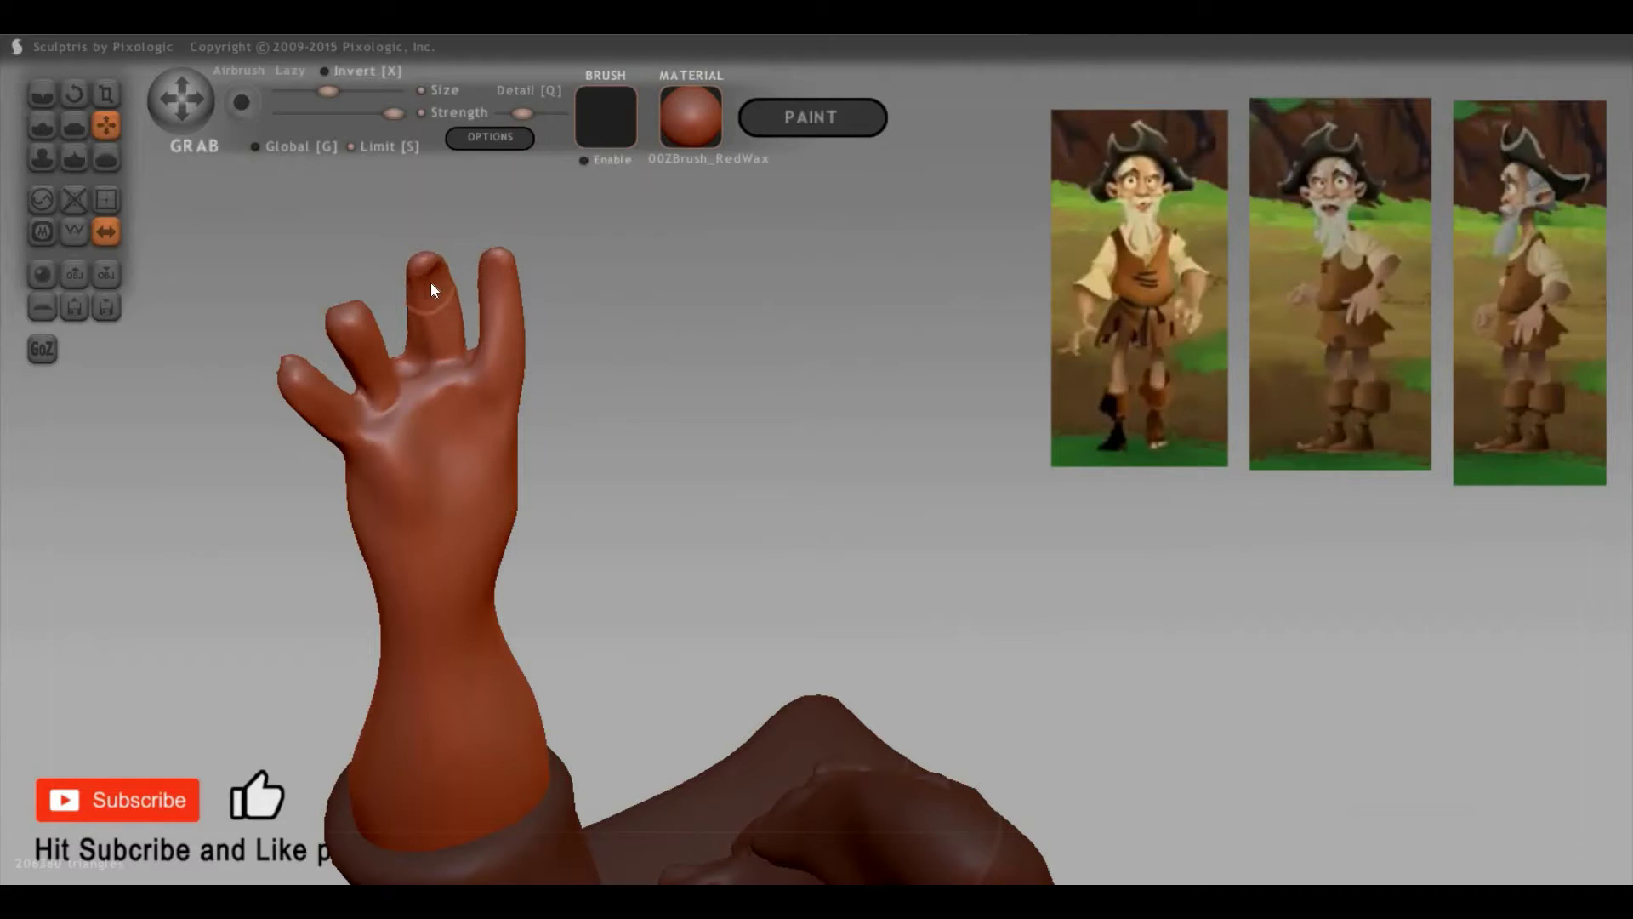
pyautogui.moveTo(431, 282); pyautogui.dragTo(431, 234)
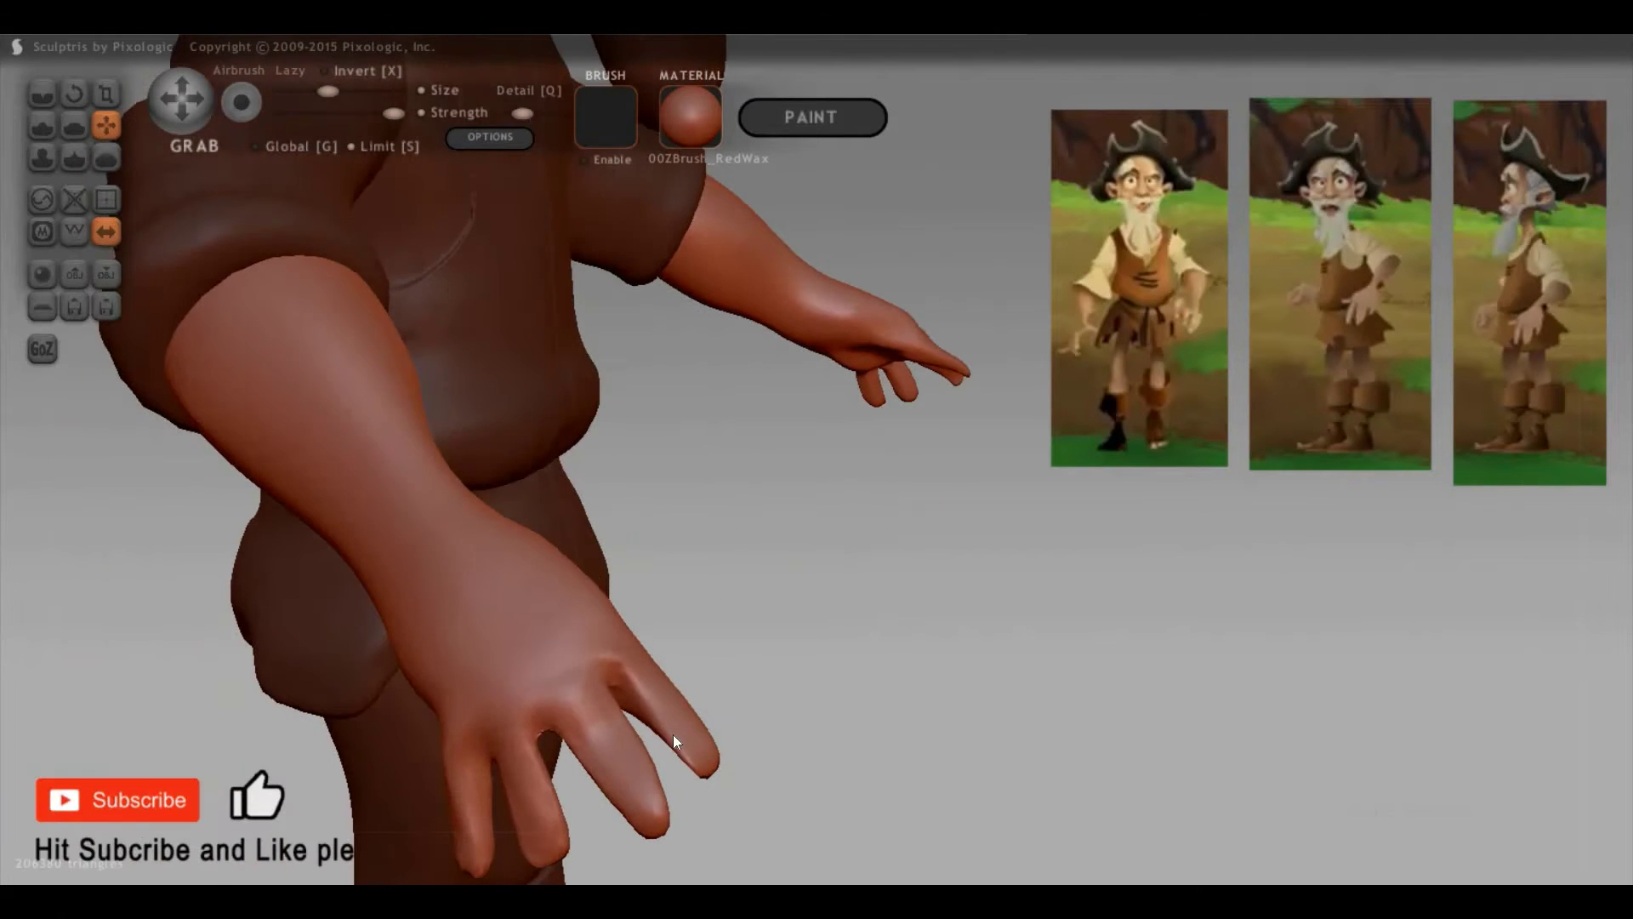
pyautogui.press('d')
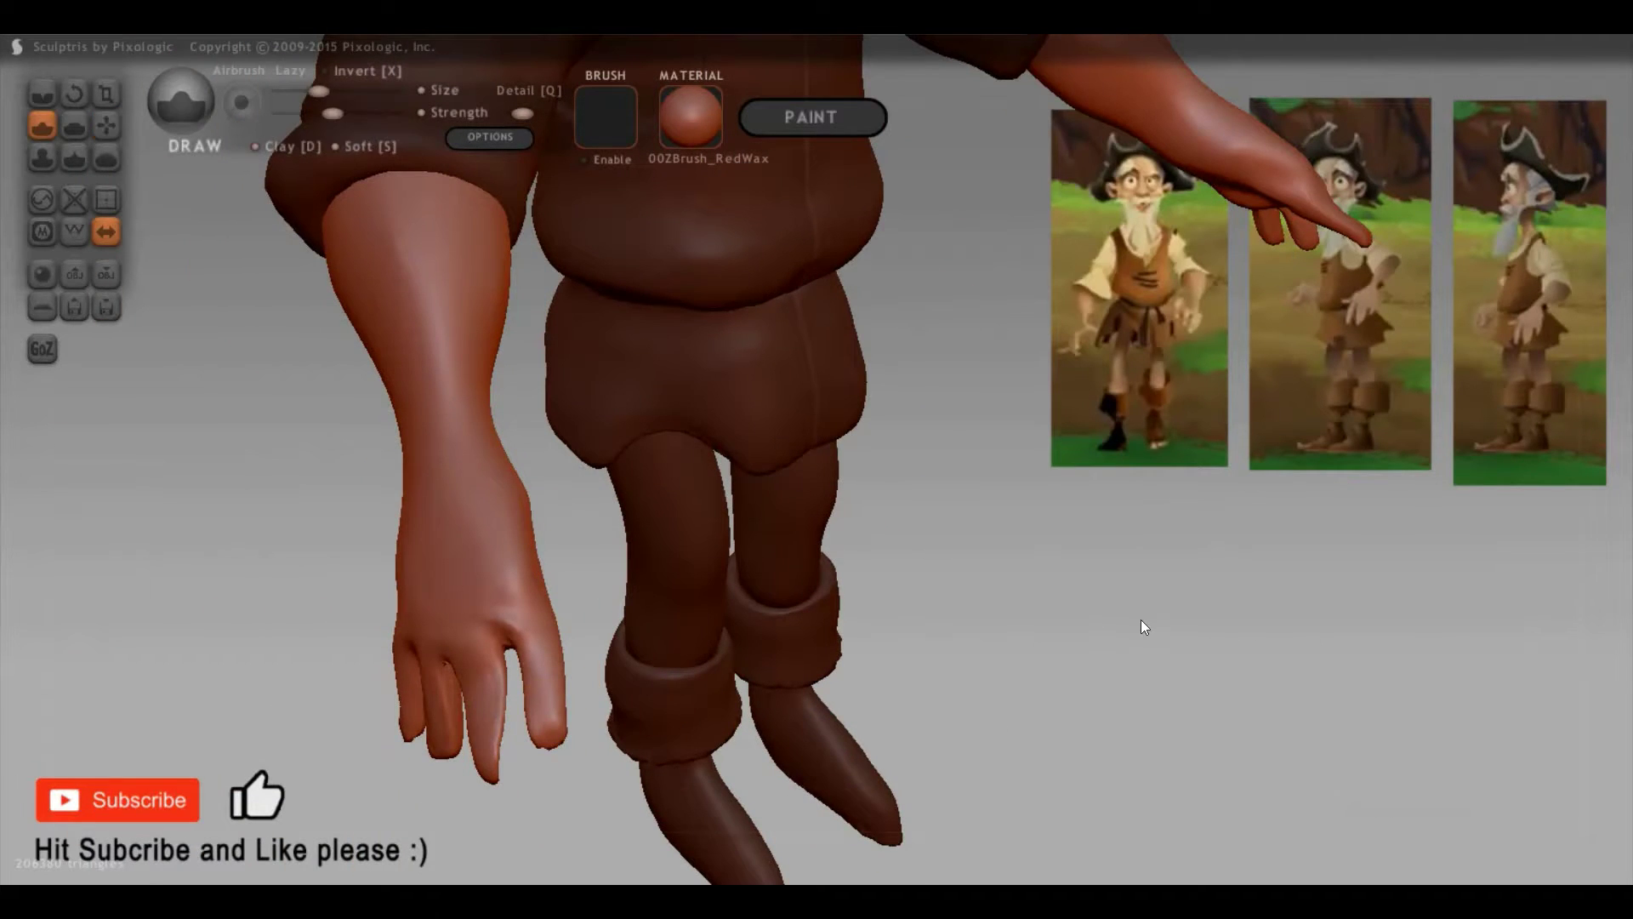
pyautogui.moveTo(1142, 619)
pyautogui.mouseDown()
pyautogui.moveTo(686, 677)
pyautogui.moveTo(658, 665)
pyautogui.mouseUp()
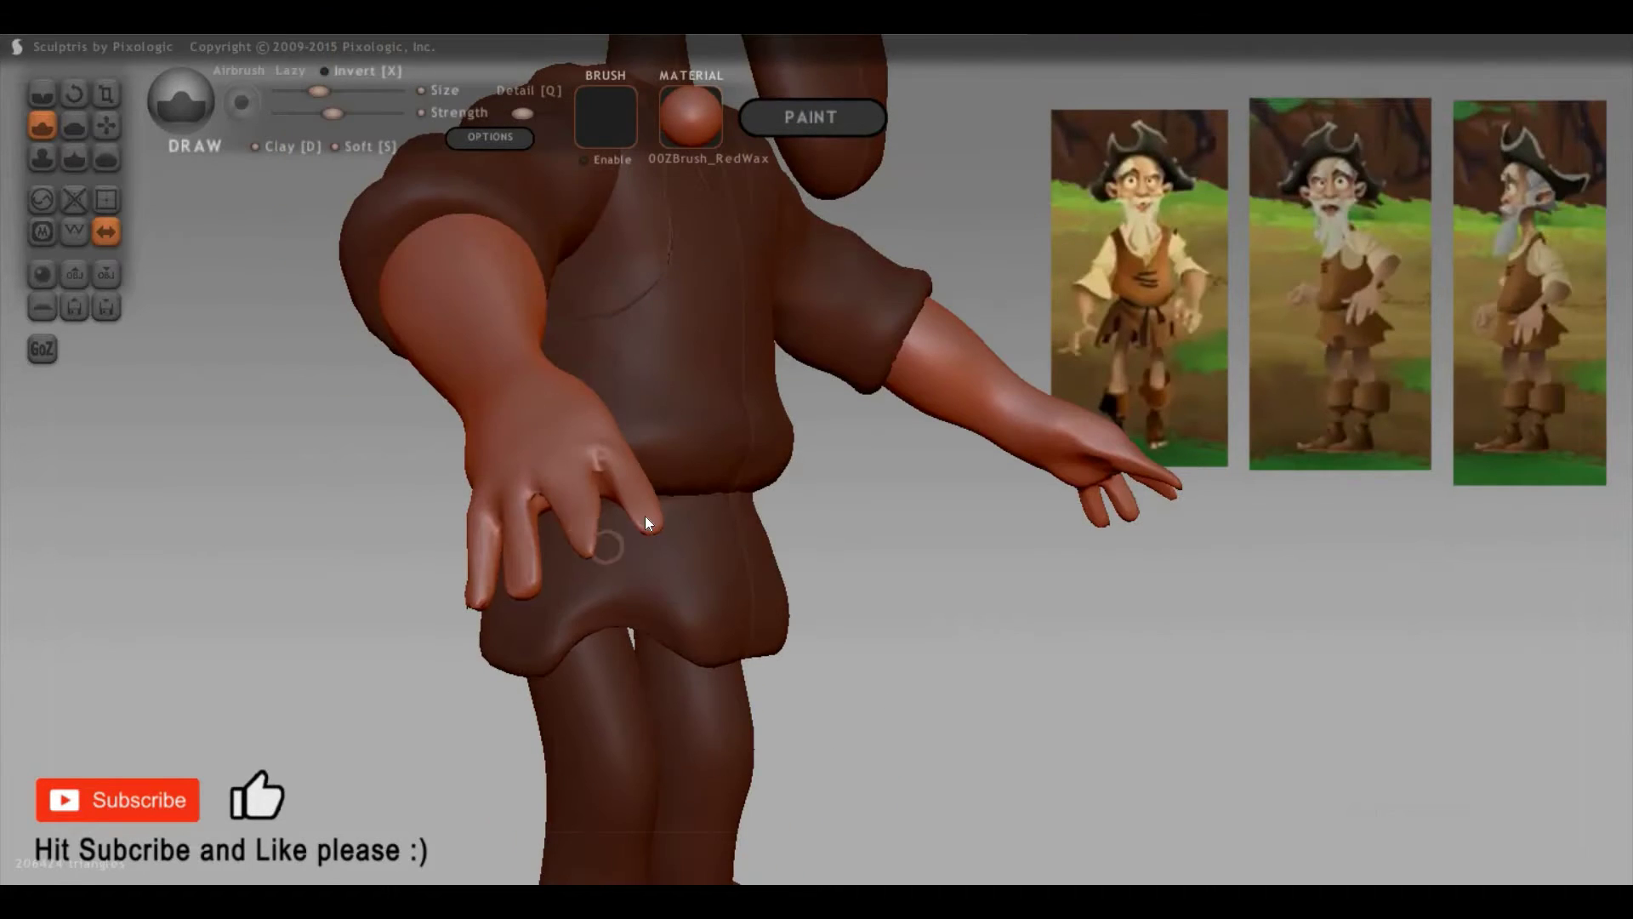
pyautogui.moveTo(802, 638)
pyautogui.mouseDown()
pyautogui.moveTo(584, 557)
pyautogui.moveTo(493, 423)
pyautogui.moveTo(561, 605)
pyautogui.moveTo(635, 389)
pyautogui.moveTo(624, 422)
pyautogui.moveTo(358, 570)
pyautogui.moveTo(294, 576)
pyautogui.moveTo(368, 588)
pyautogui.moveTo(280, 554)
pyautogui.moveTo(317, 568)
pyautogui.mouseUp()
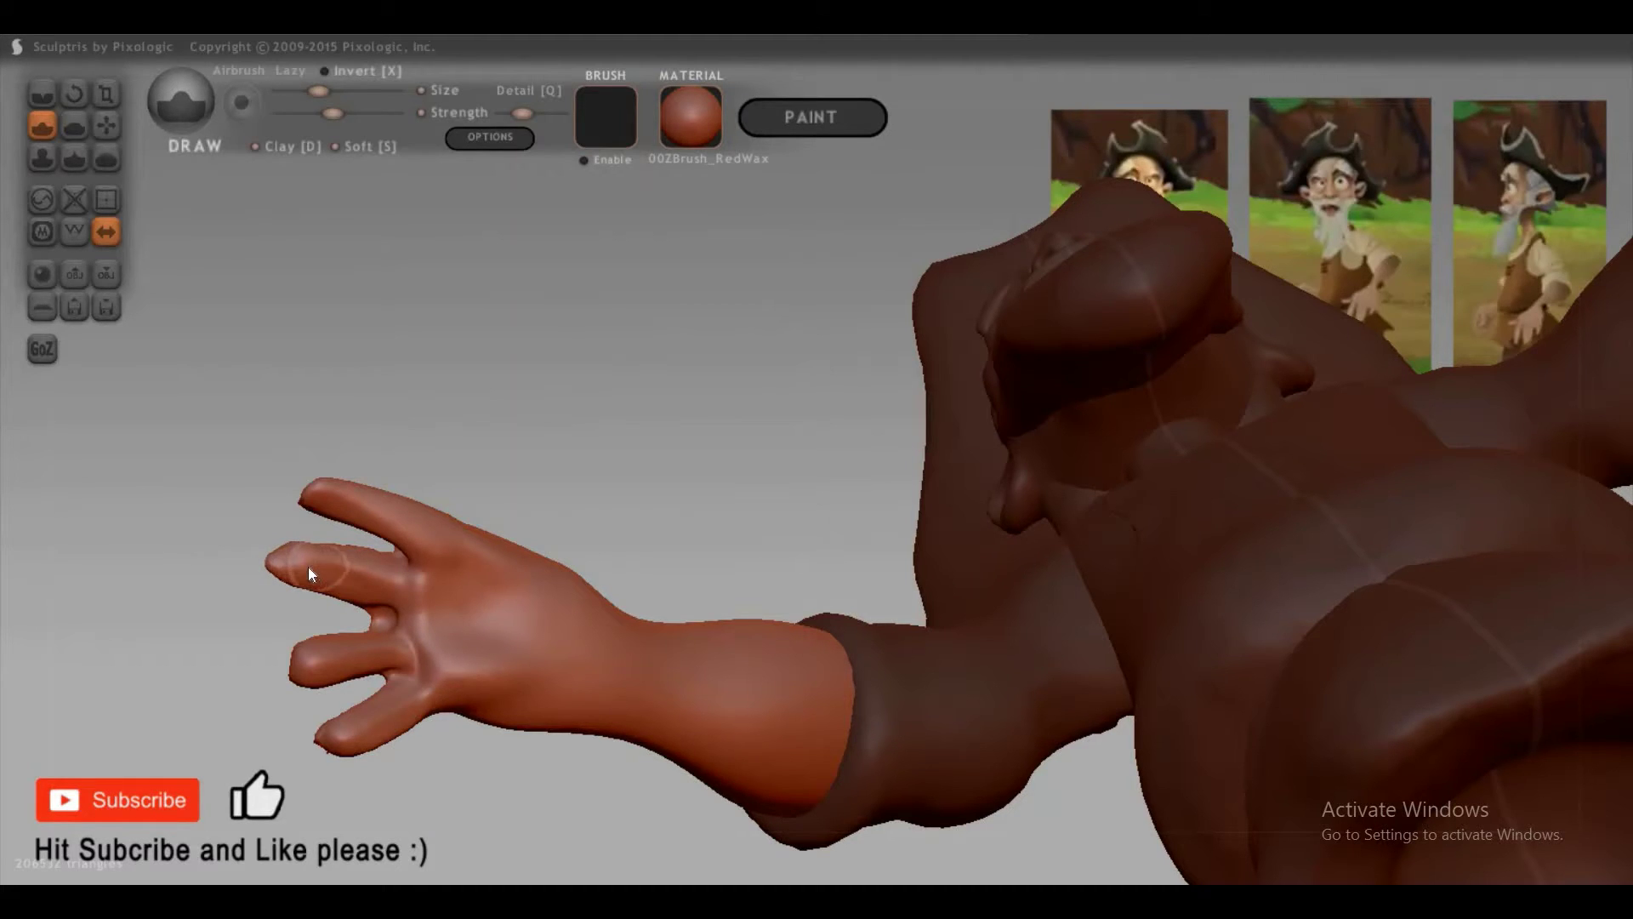
# Step: Turn the torso toward the camera and enlarge the Grab brush, undoing the last change
pyautogui.press('g')
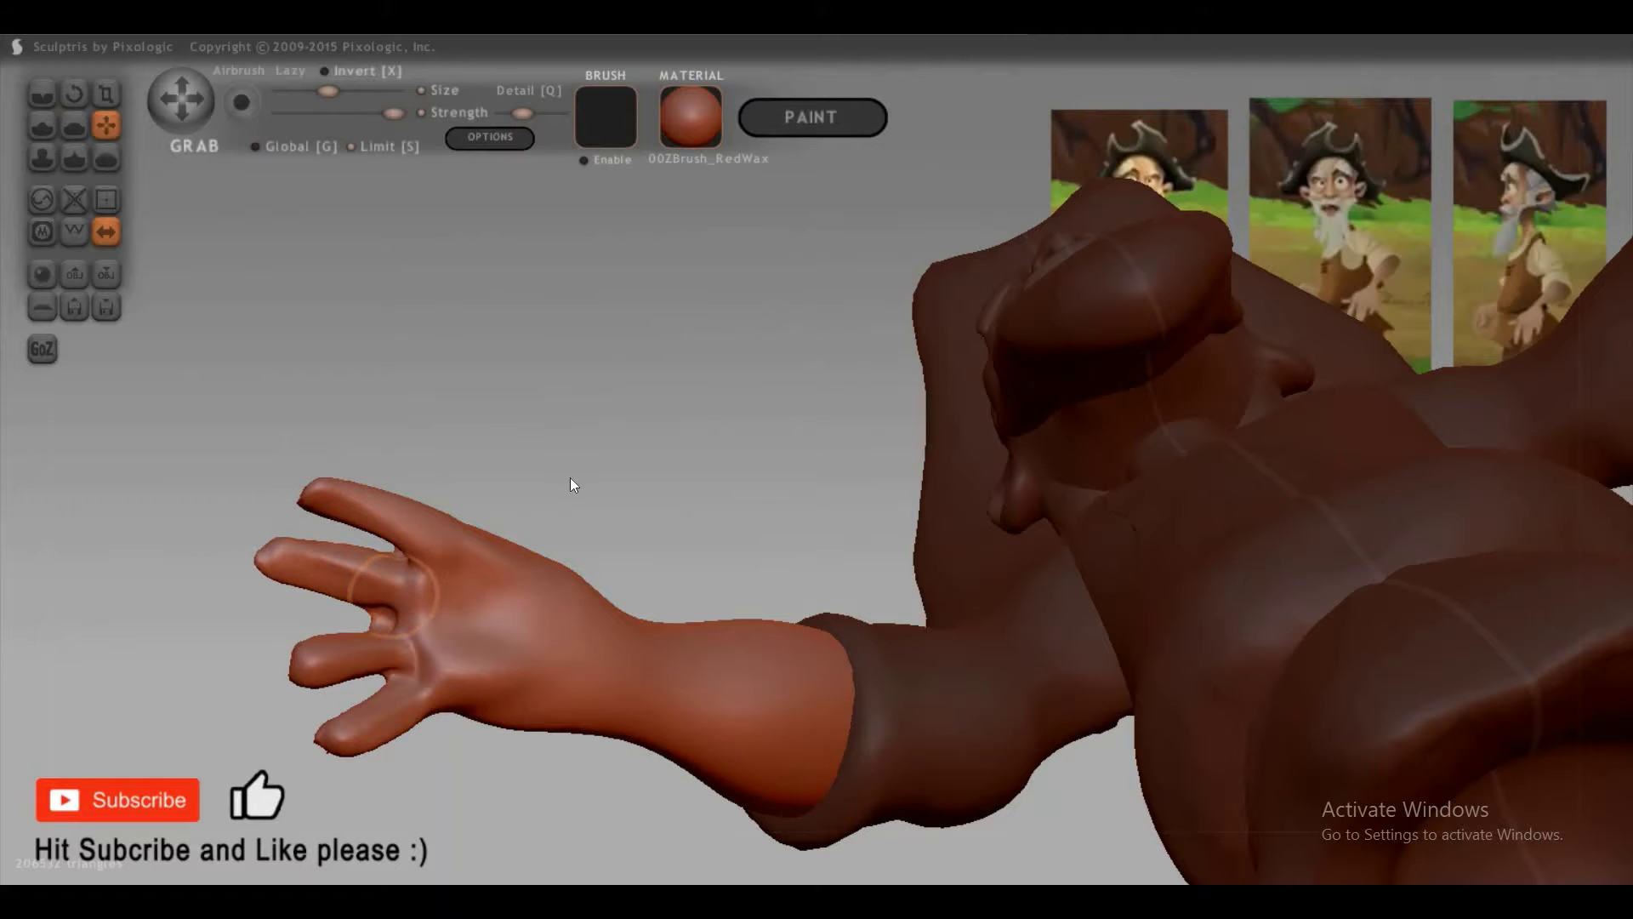
pyautogui.moveTo(522, 513); pyautogui.dragTo(466, 744)
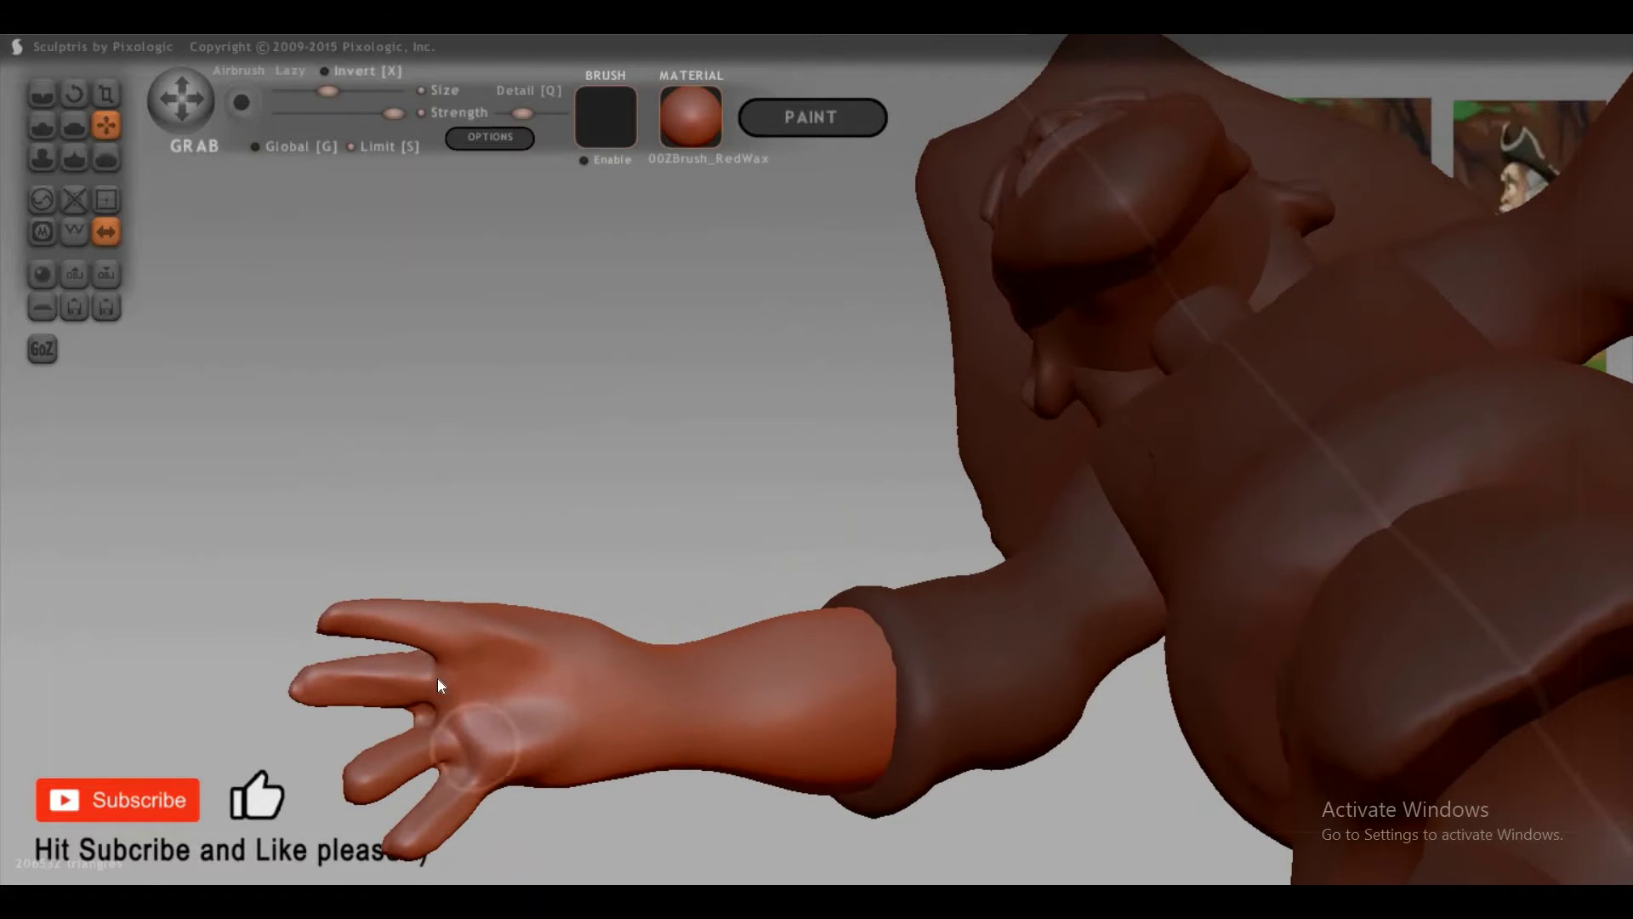
pyautogui.moveTo(808, 695)
pyautogui.mouseDown(button='right')
pyautogui.moveTo(530, 654)
pyautogui.moveTo(541, 636)
pyautogui.mouseUp(button='right')
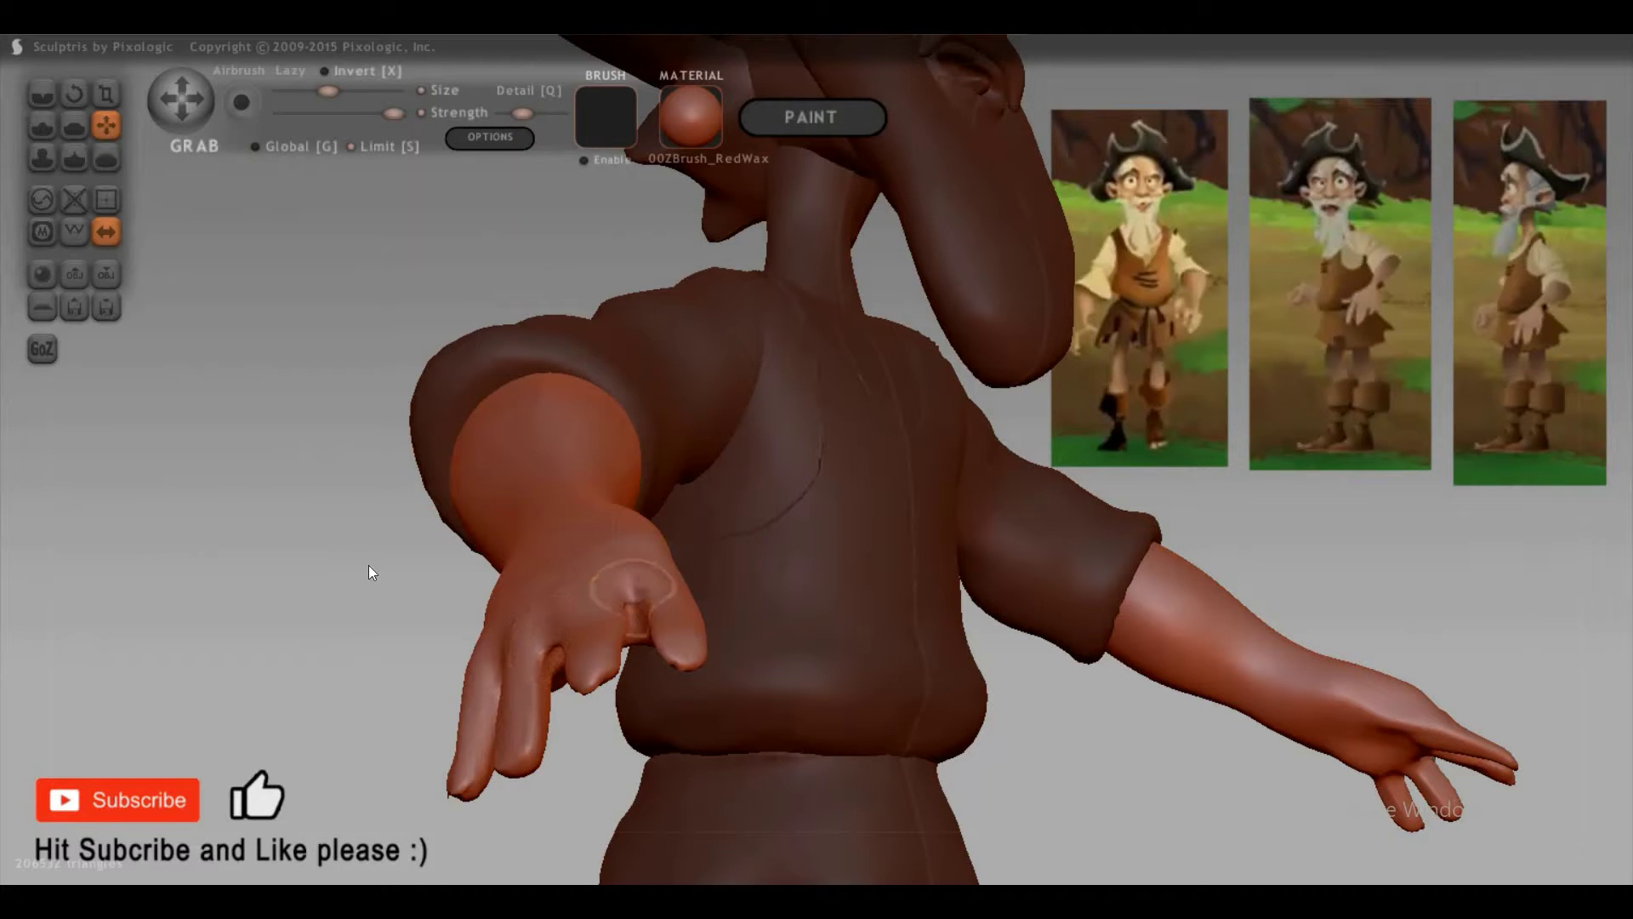
pyautogui.moveTo(347, 578)
pyautogui.mouseDown()
pyautogui.moveTo(198, 624)
pyautogui.moveTo(202, 583)
pyautogui.moveTo(563, 431)
pyautogui.moveTo(1087, 682)
pyautogui.moveTo(1078, 703)
pyautogui.moveTo(469, 714)
pyautogui.moveTo(468, 764)
pyautogui.moveTo(310, 659)
pyautogui.moveTo(314, 702)
pyautogui.mouseUp()
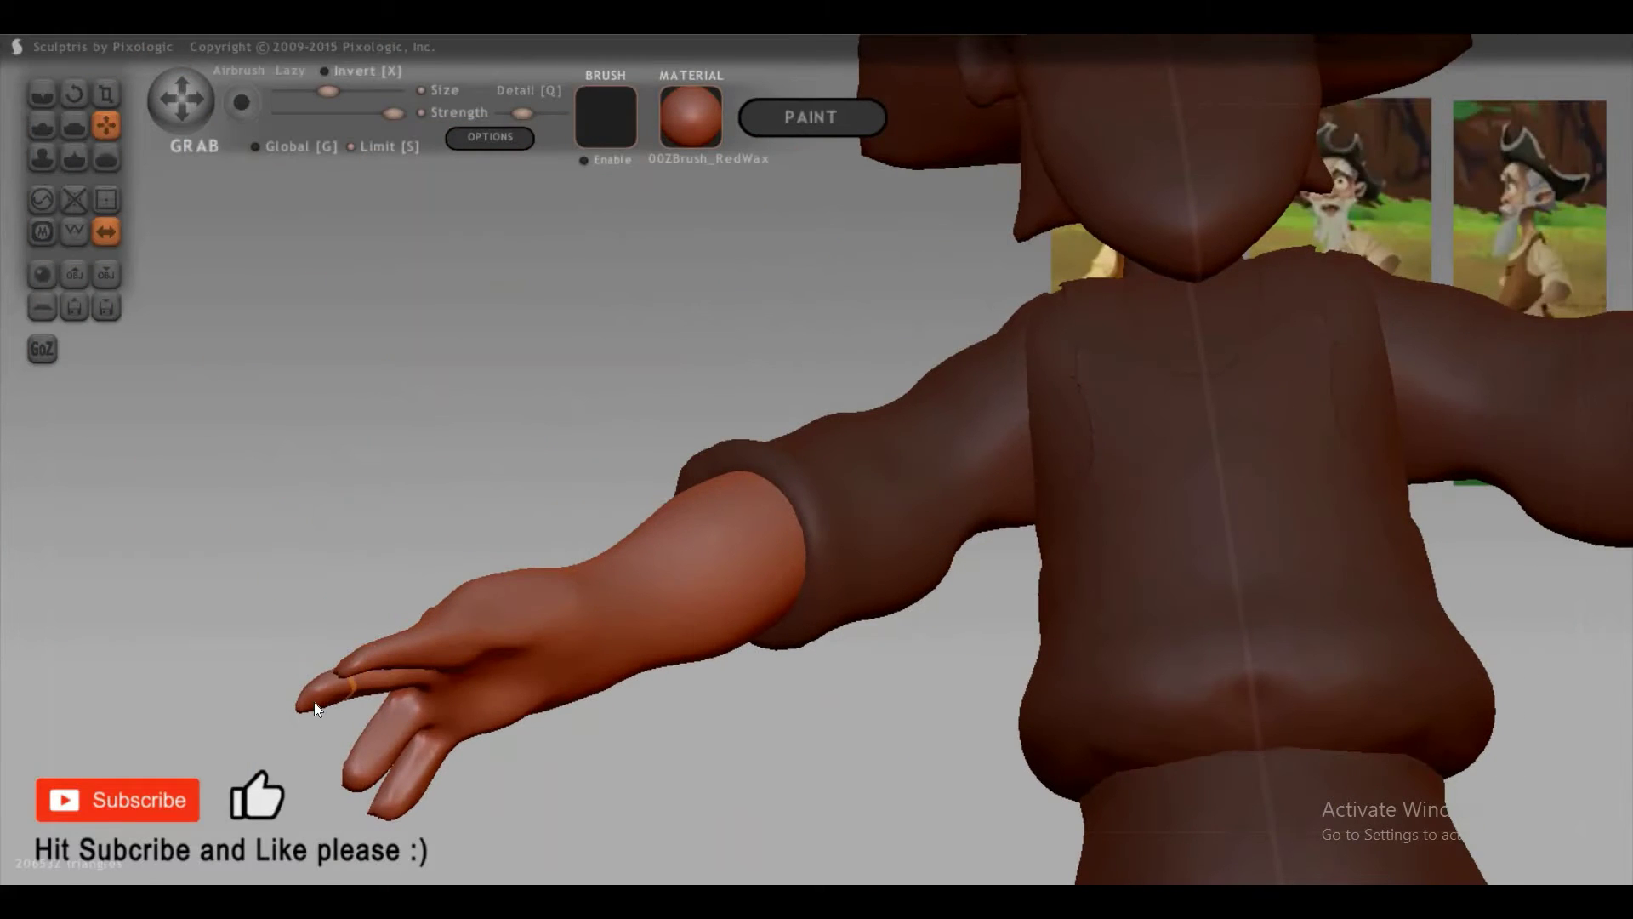
pyautogui.press('space')
pyautogui.press('space')
pyautogui.moveTo(356, 672); pyautogui.dragTo(371, 678)
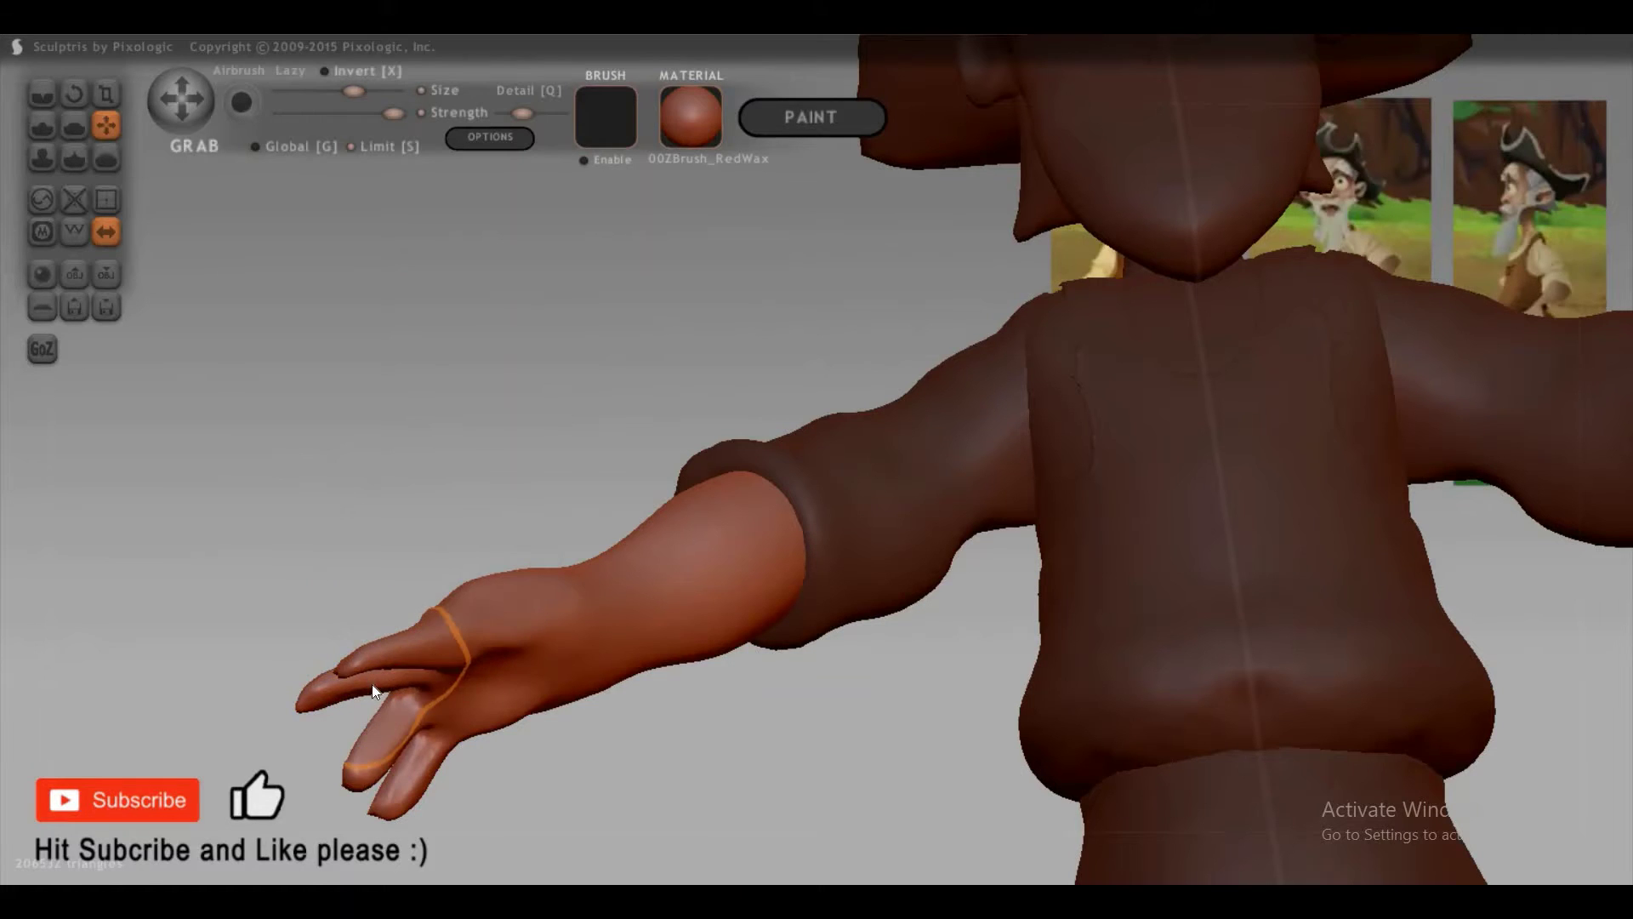
pyautogui.hotkey('ctrl', 'z')
pyautogui.hotkey('ctrl', 'z')
pyautogui.hotkey('ctrl', 'z')
pyautogui.hotkey('ctrl', 'z')
# Step: Twist the fingers and rotate the index finger into a new pose
pyautogui.press('r')
pyautogui.moveTo(310, 705); pyautogui.dragTo(428, 684)
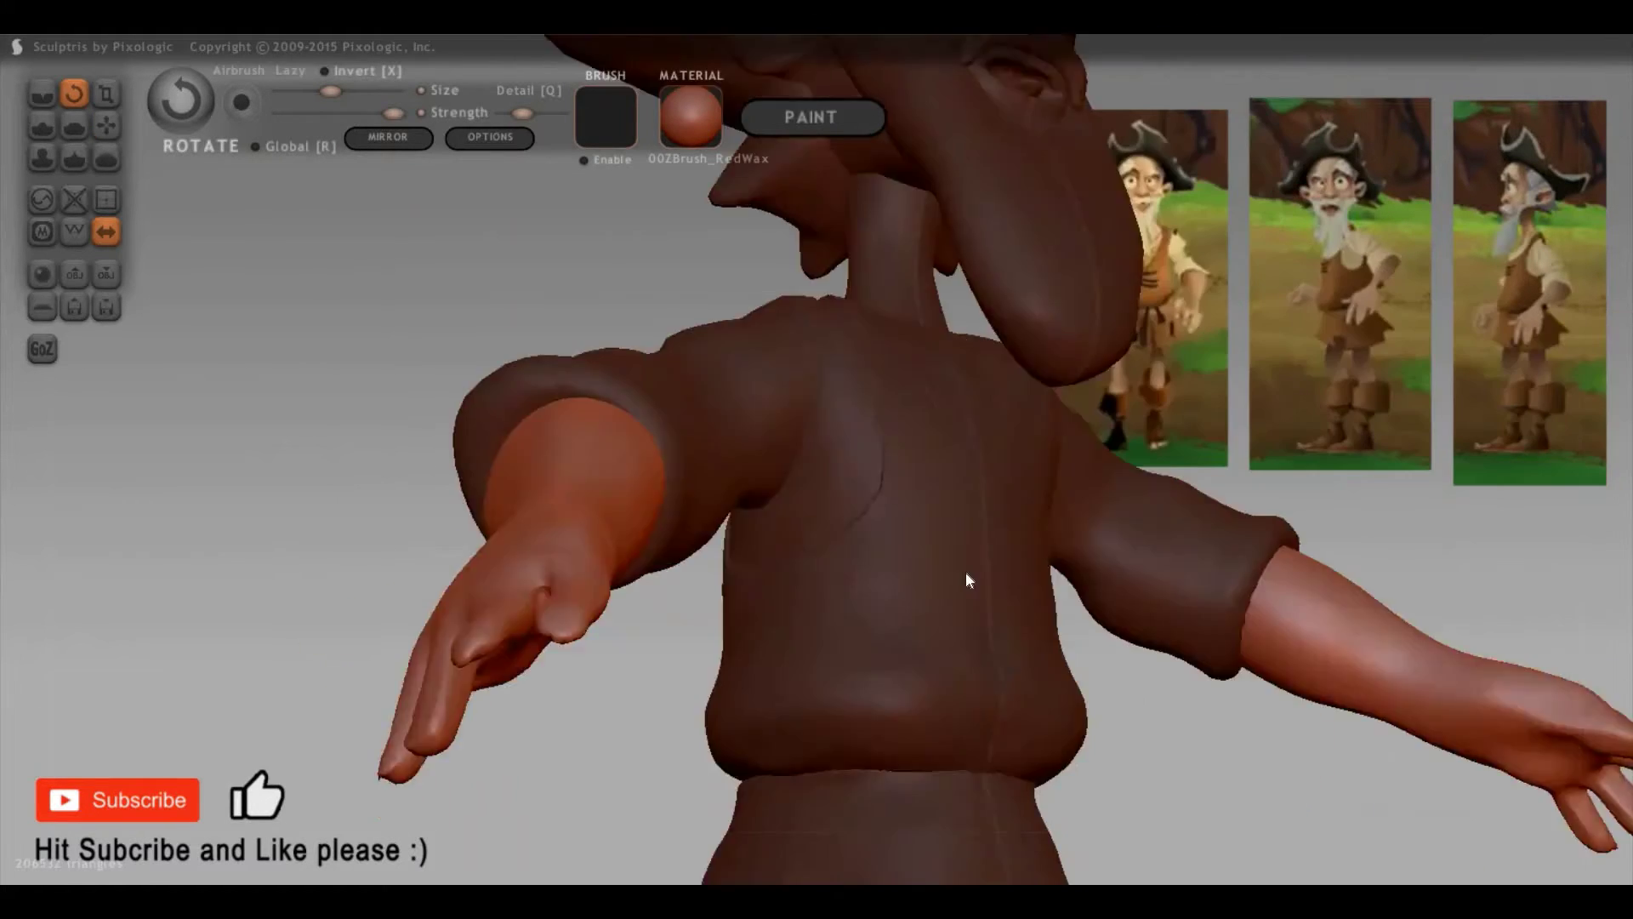
pyautogui.moveTo(751, 523); pyautogui.dragTo(1027, 462, button='right')
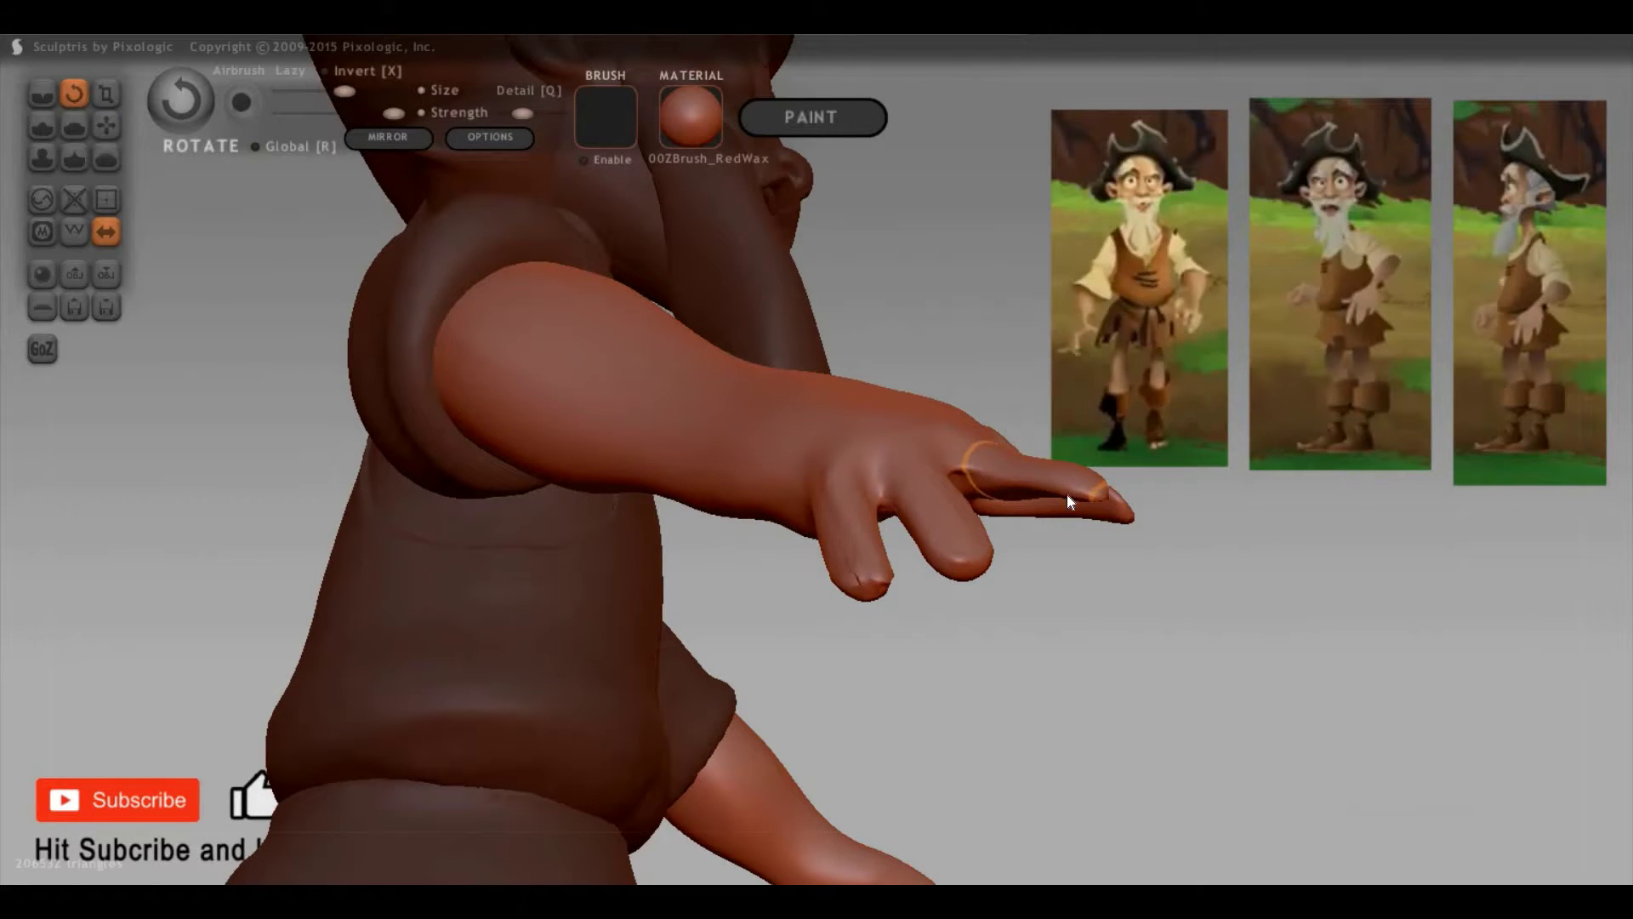
pyautogui.moveTo(1076, 550)
pyautogui.mouseDown()
pyautogui.moveTo(898, 648)
pyautogui.moveTo(520, 626)
pyautogui.moveTo(487, 658)
pyautogui.mouseUp()
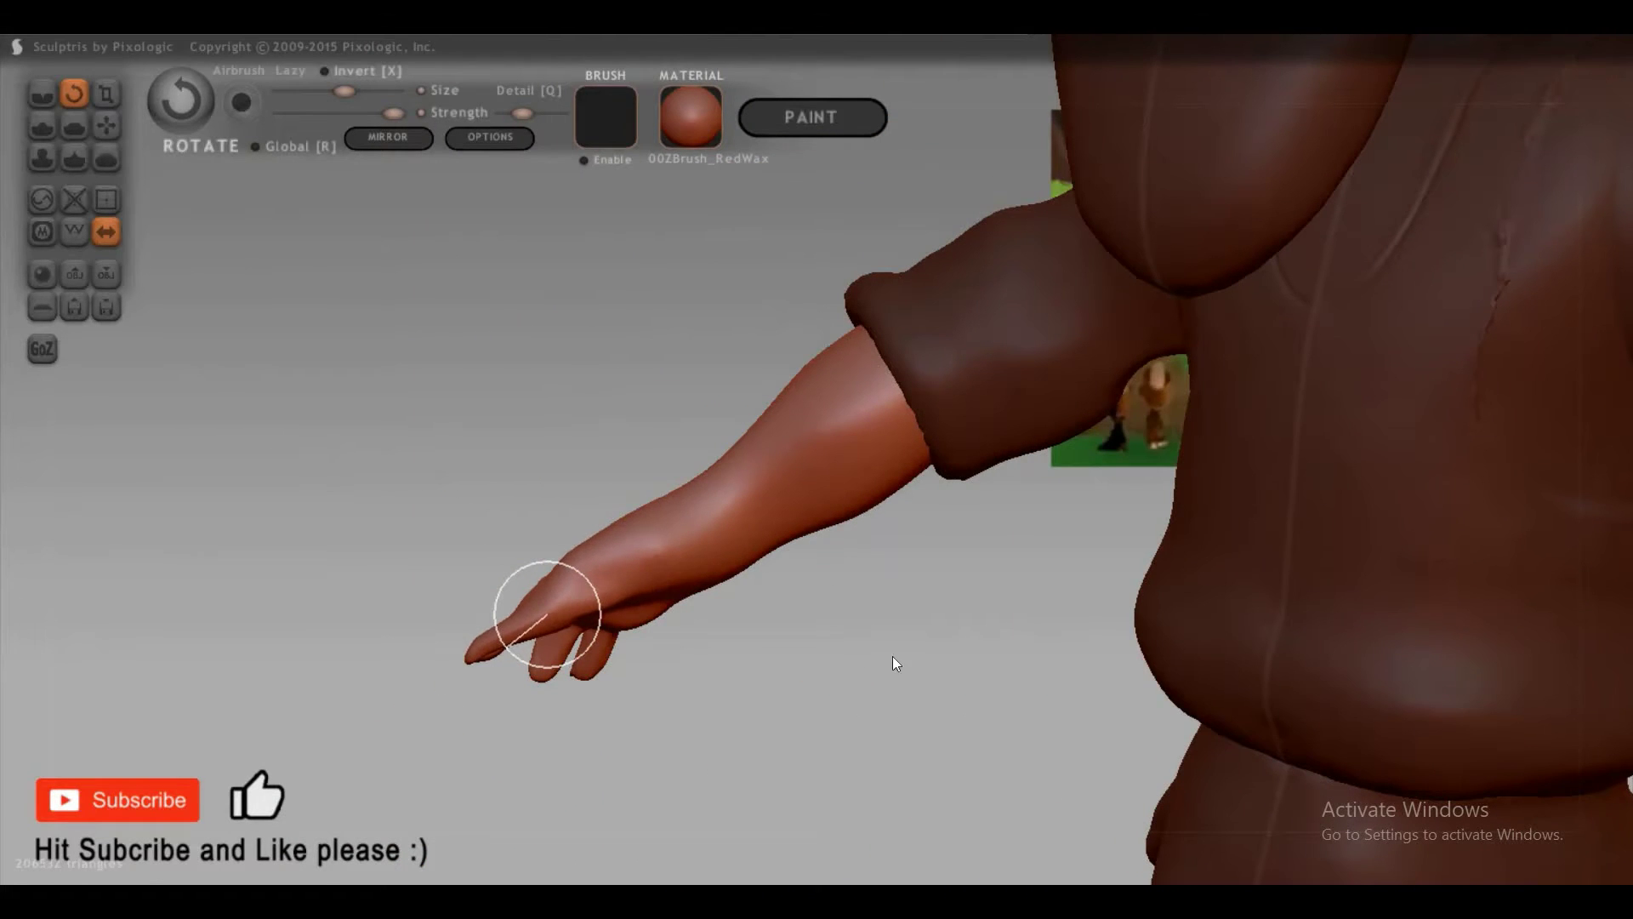
pyautogui.moveTo(893, 663); pyautogui.dragTo(690, 571)
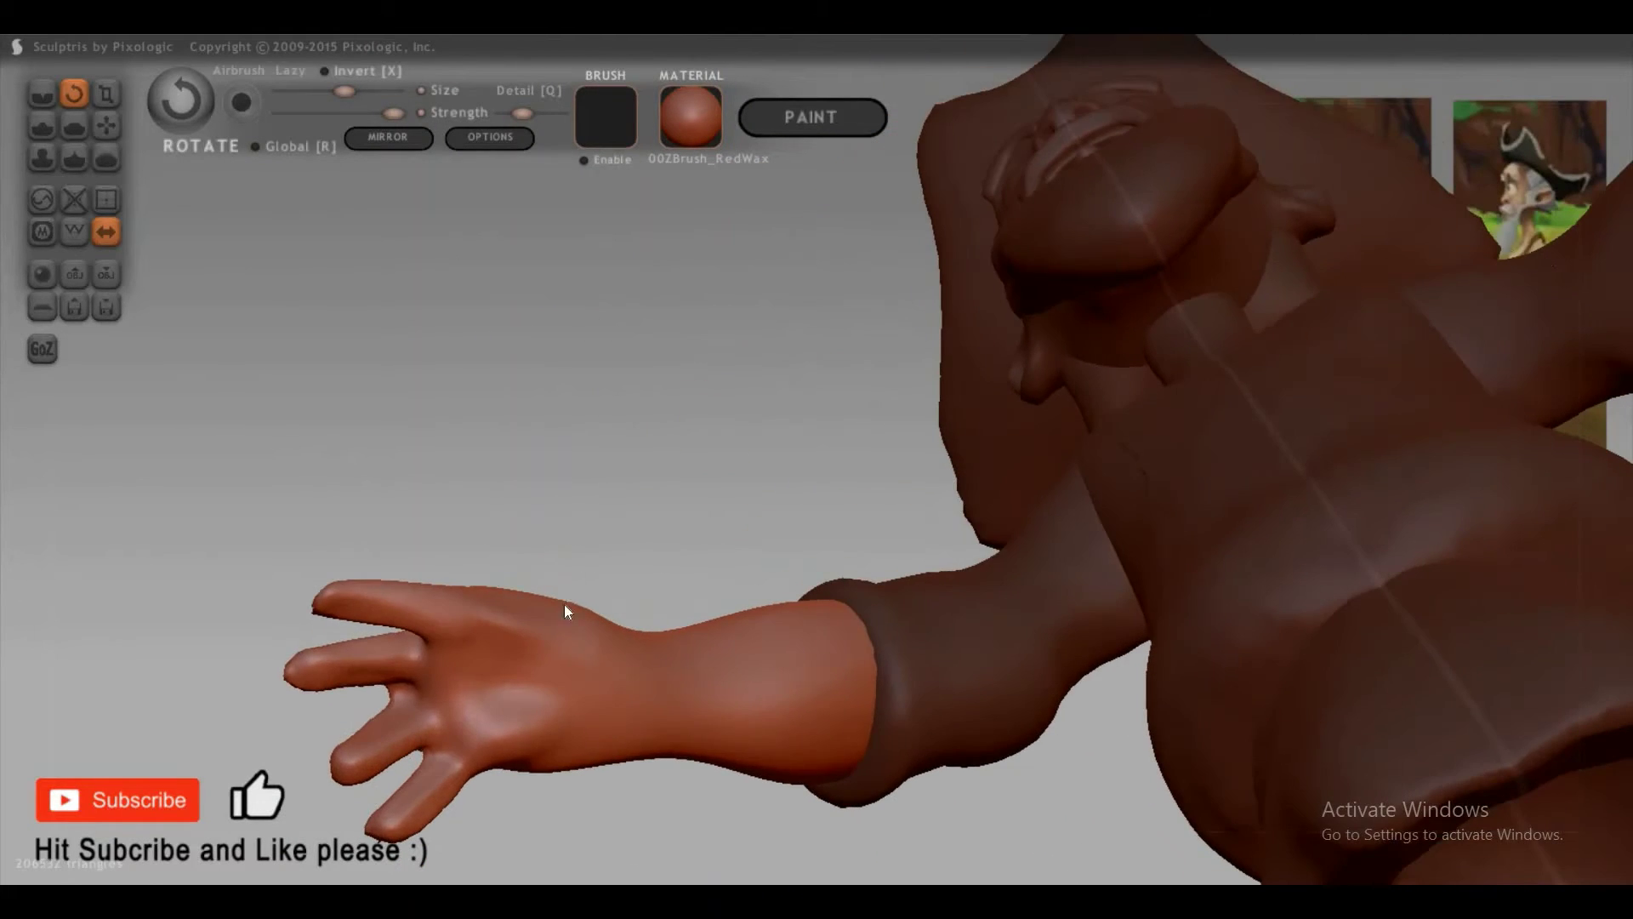
# Step: Inflate a small knuckle bump on the back of the hand
pyautogui.press('i')
pyautogui.press('space')
pyautogui.moveTo(594, 621); pyautogui.dragTo(578, 610)
# Step: Pull the thumb stub out into a longer thumb with a smaller Grab brush
pyautogui.moveTo(606, 450); pyautogui.dragTo(592, 468)
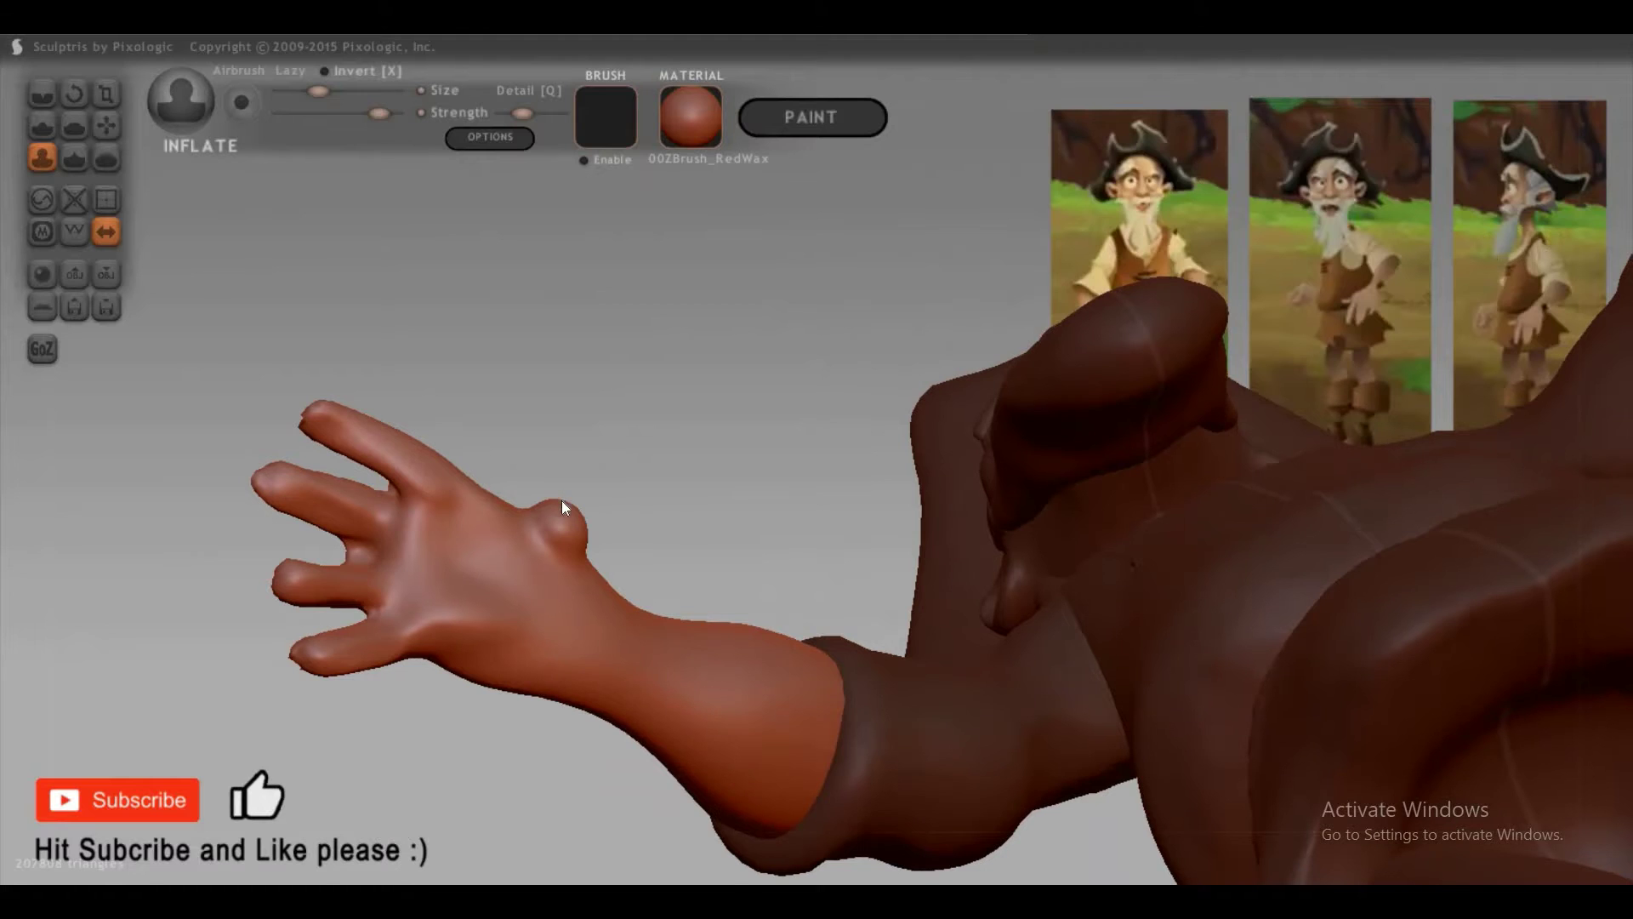
pyautogui.press('g')
pyautogui.press('space')
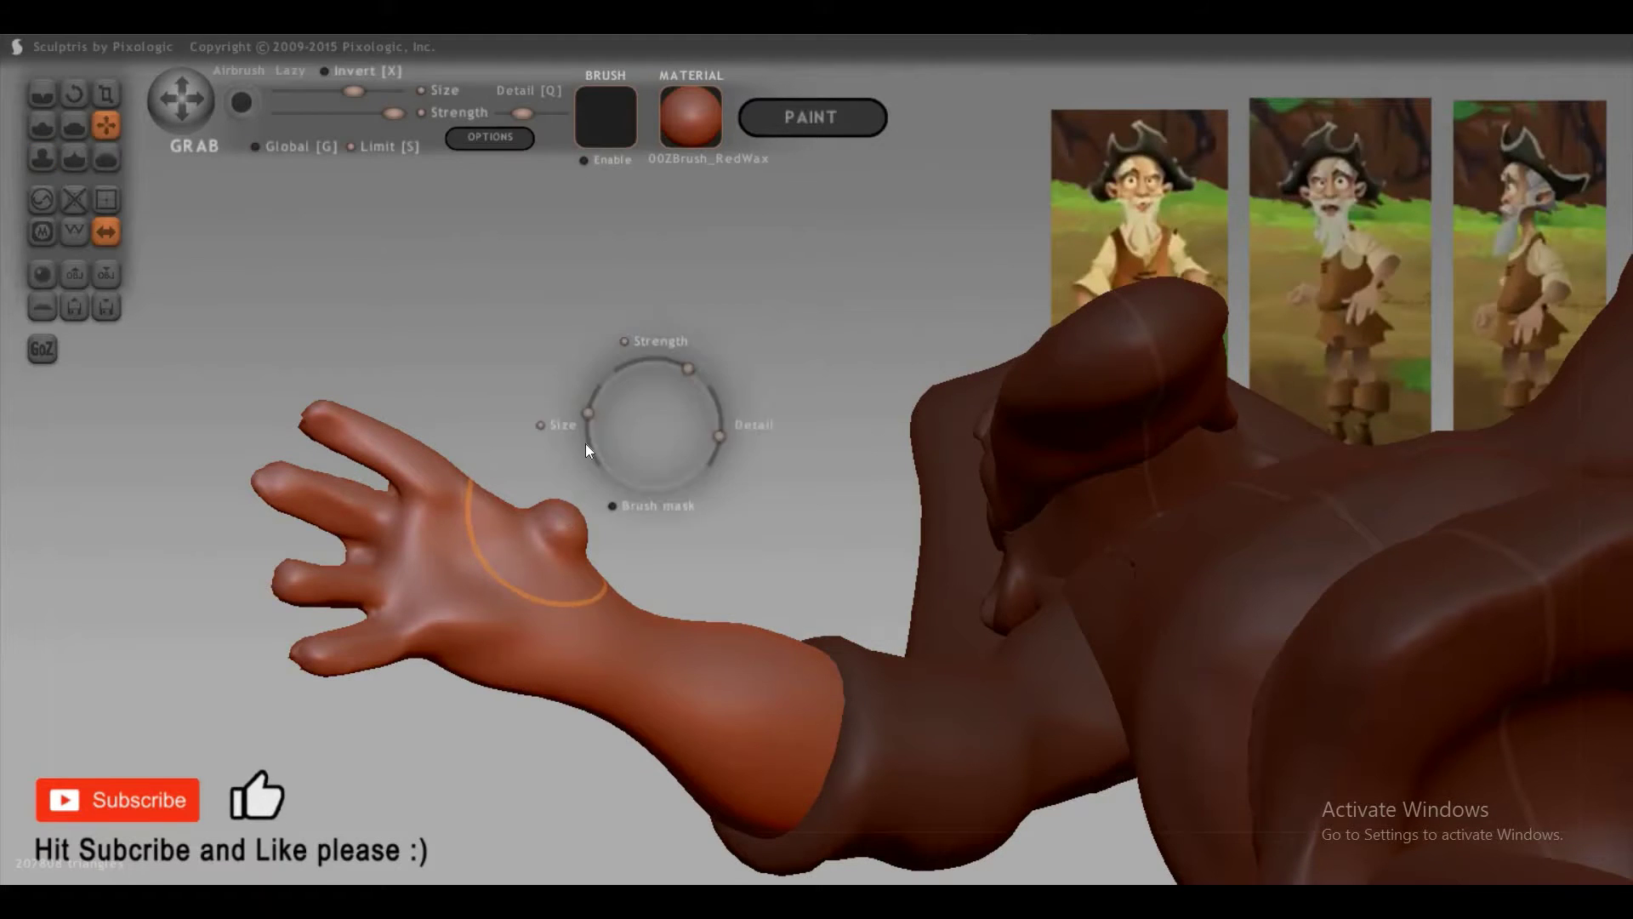
pyautogui.moveTo(586, 443); pyautogui.dragTo(564, 510)
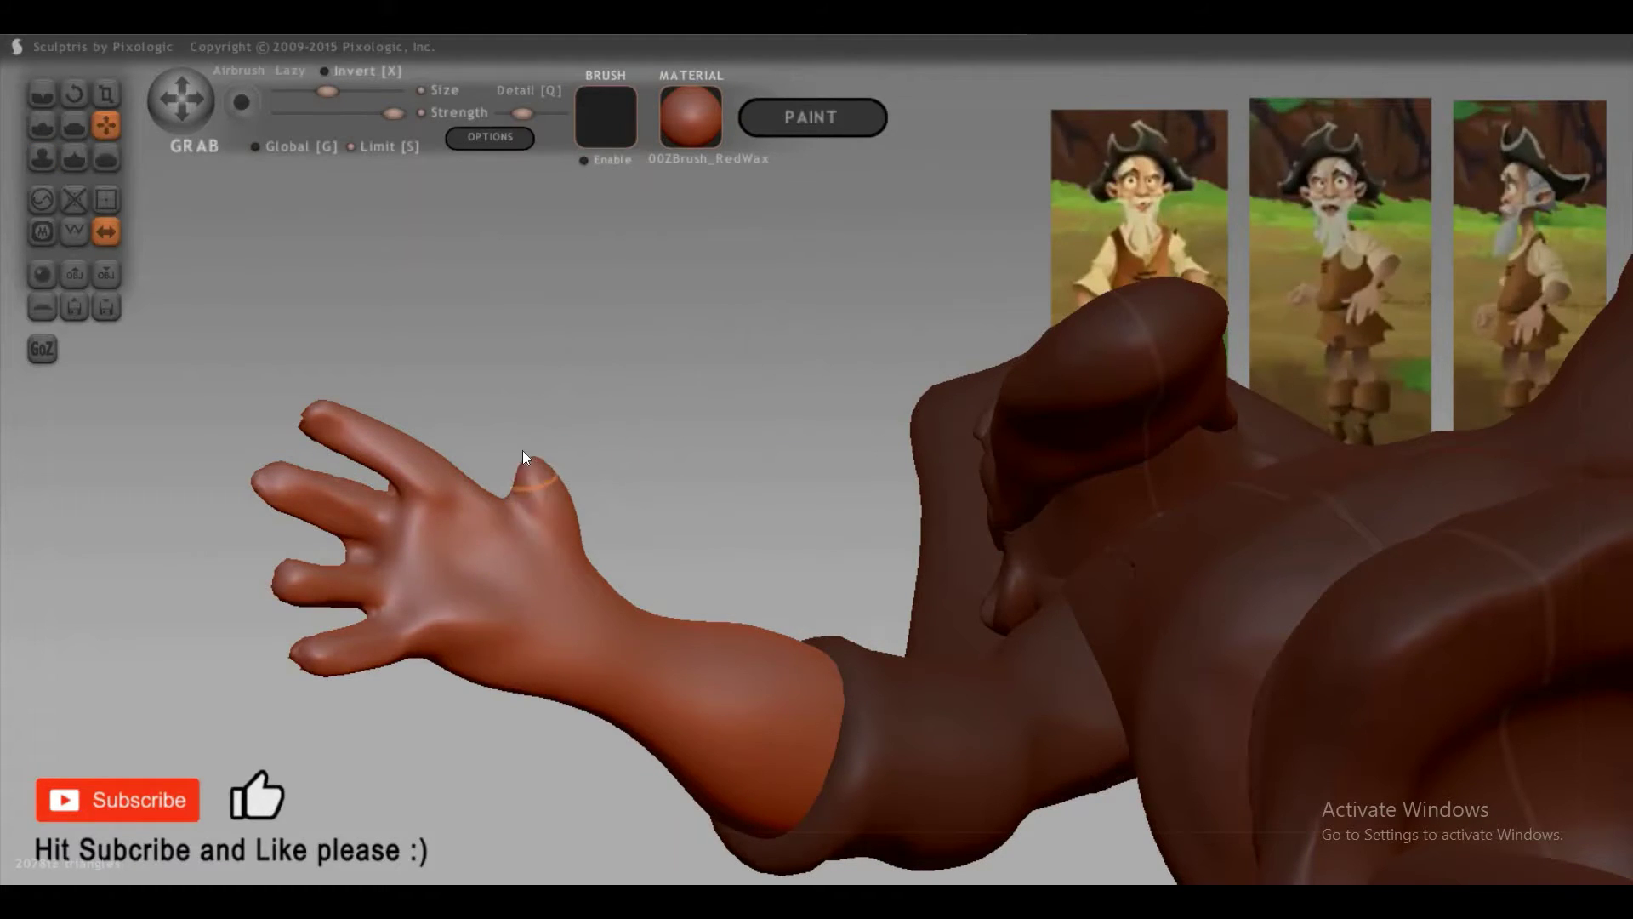
pyautogui.moveTo(522, 451); pyautogui.dragTo(421, 271)
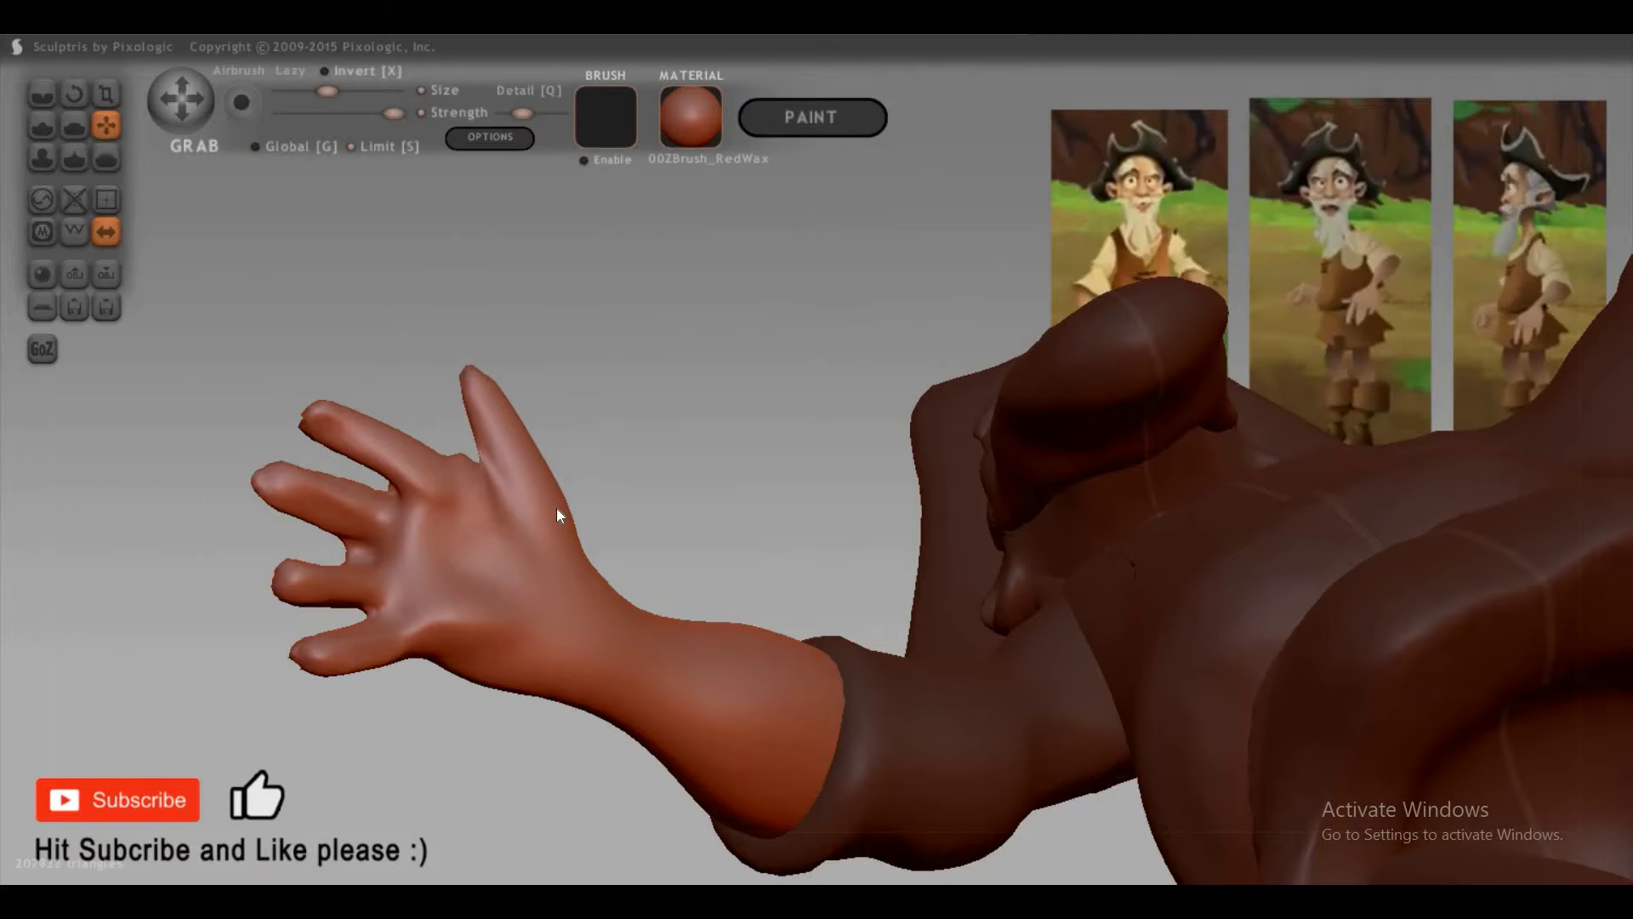
pyautogui.moveTo(611, 517); pyautogui.dragTo(443, 585, button='right')
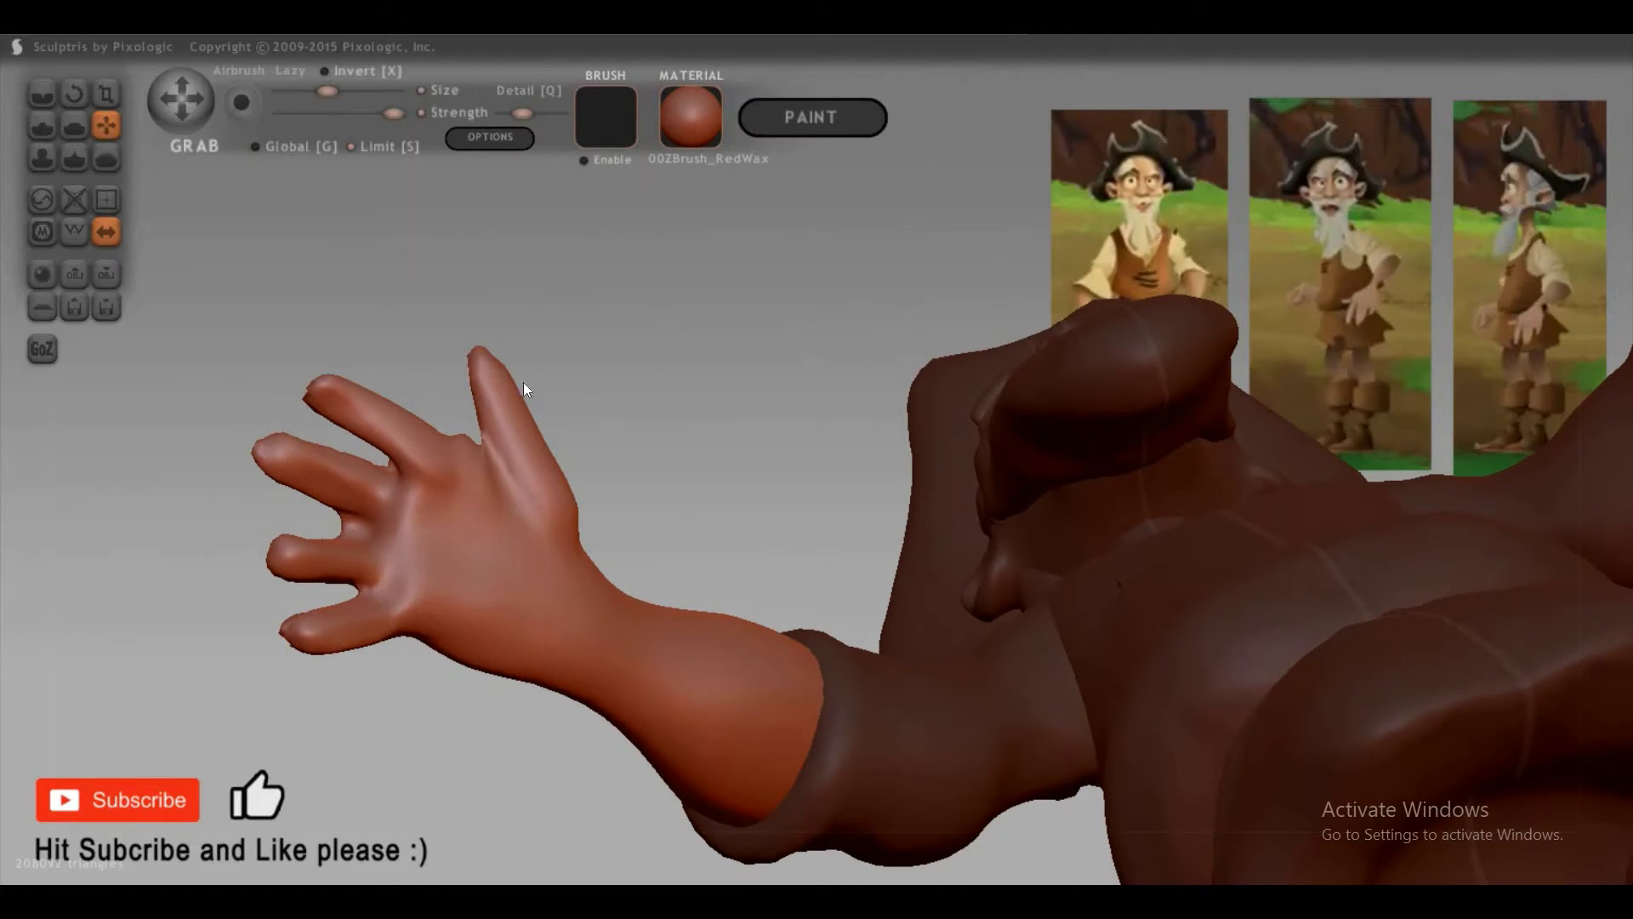
# Step: Orbit around the figure to check the arm from below, behind and the front
pyautogui.press('4')
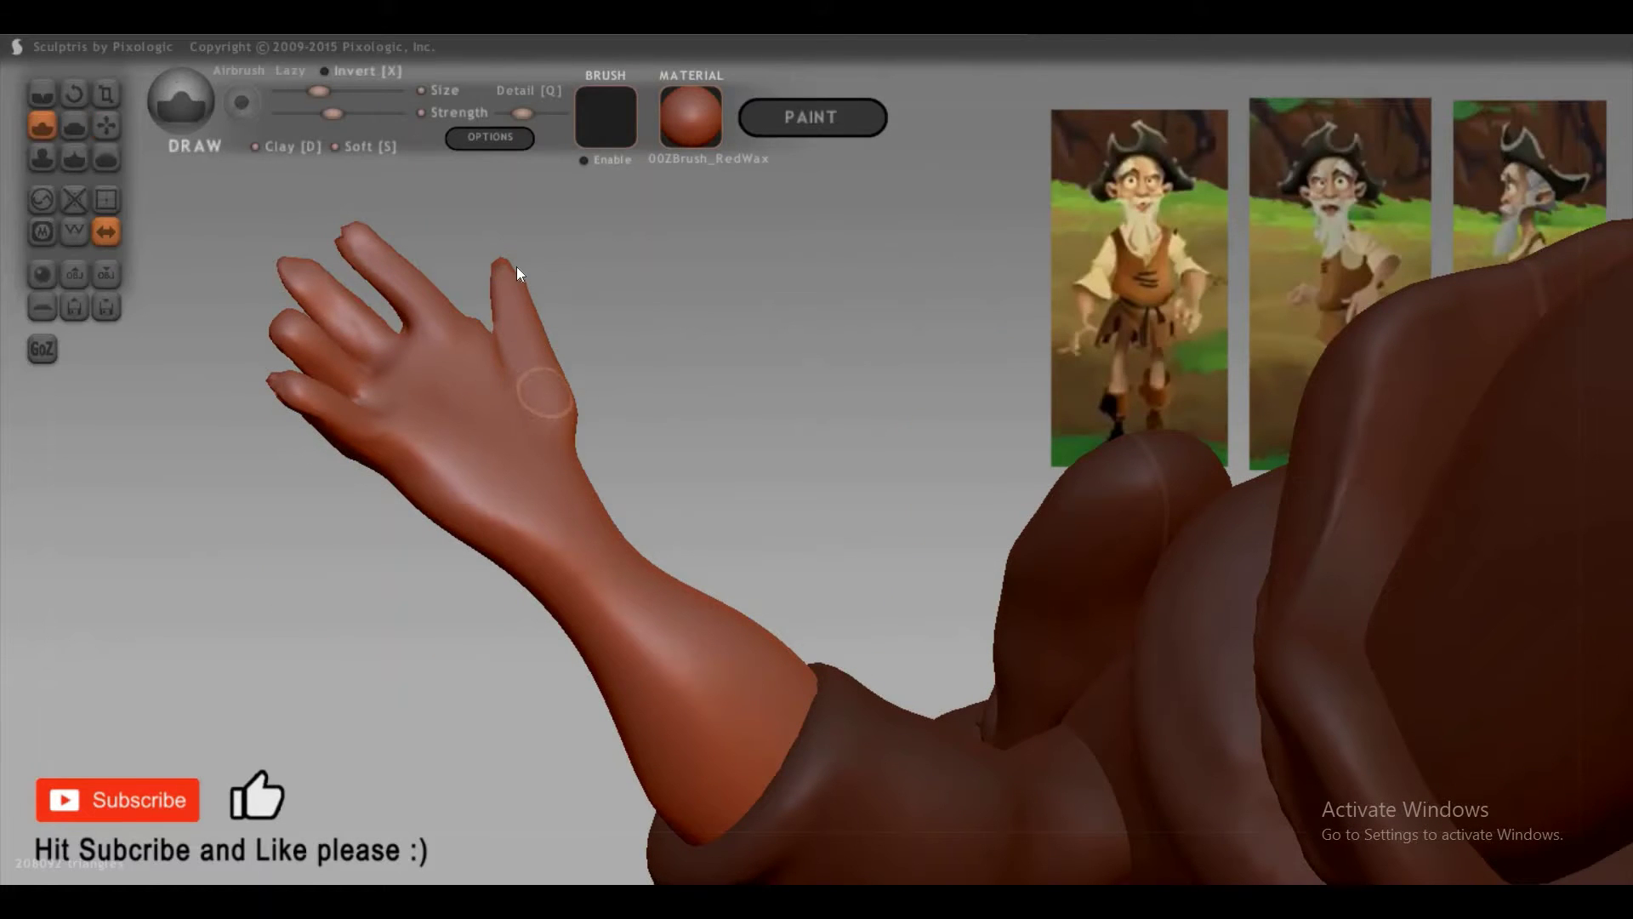
pyautogui.moveTo(529, 590); pyautogui.dragTo(496, 612, button='right')
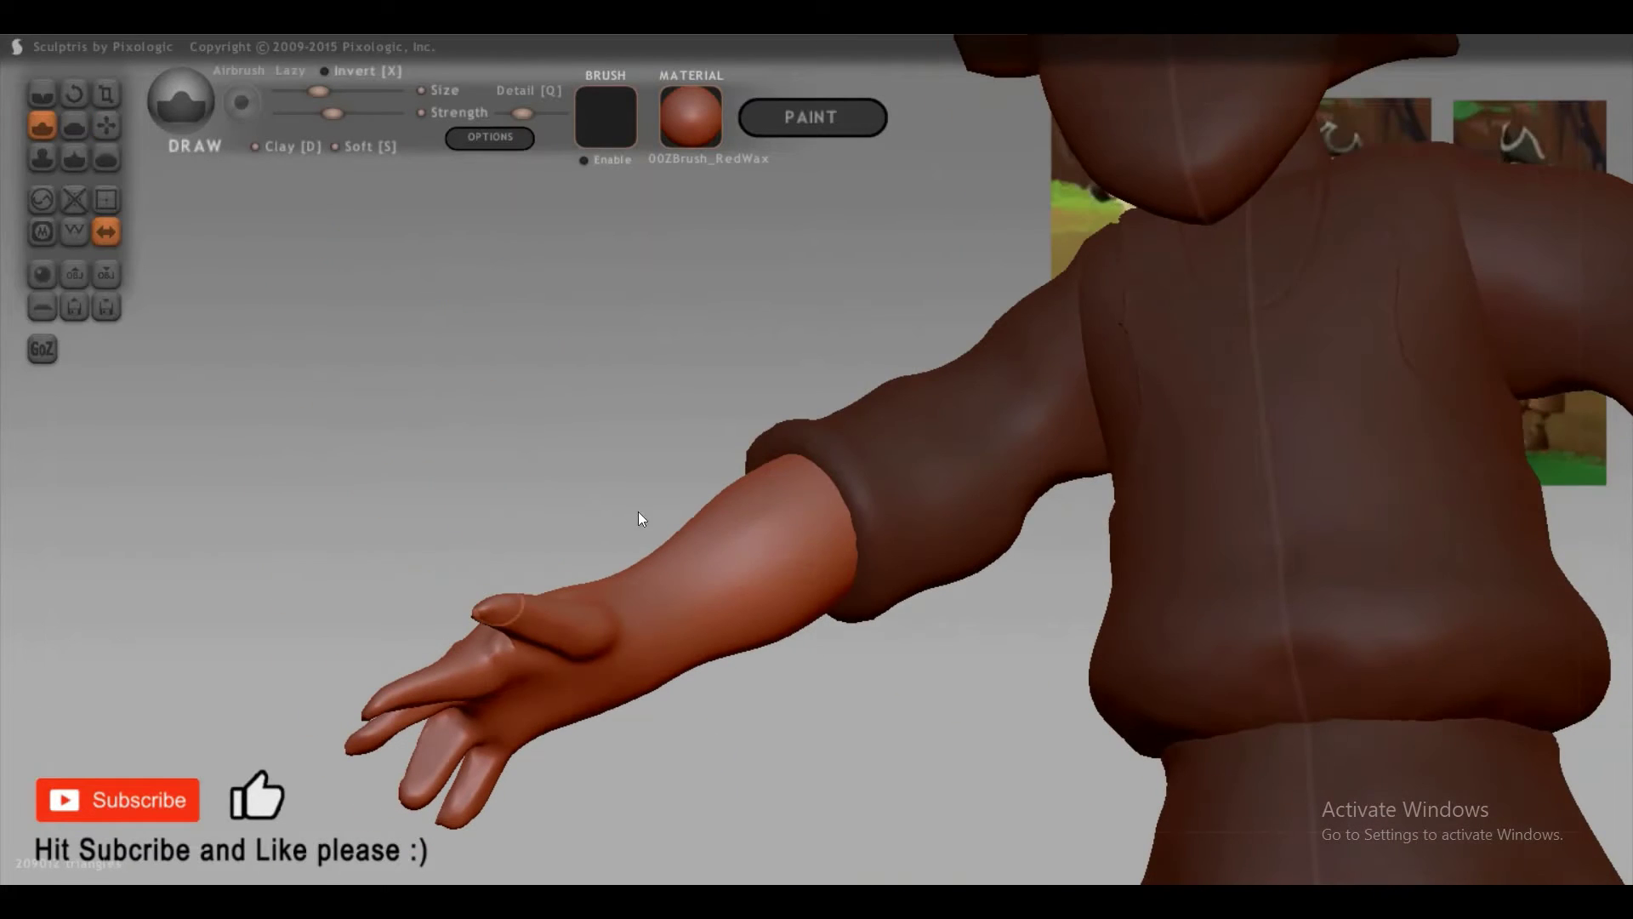
pyautogui.moveTo(719, 609); pyautogui.dragTo(668, 803, button='right')
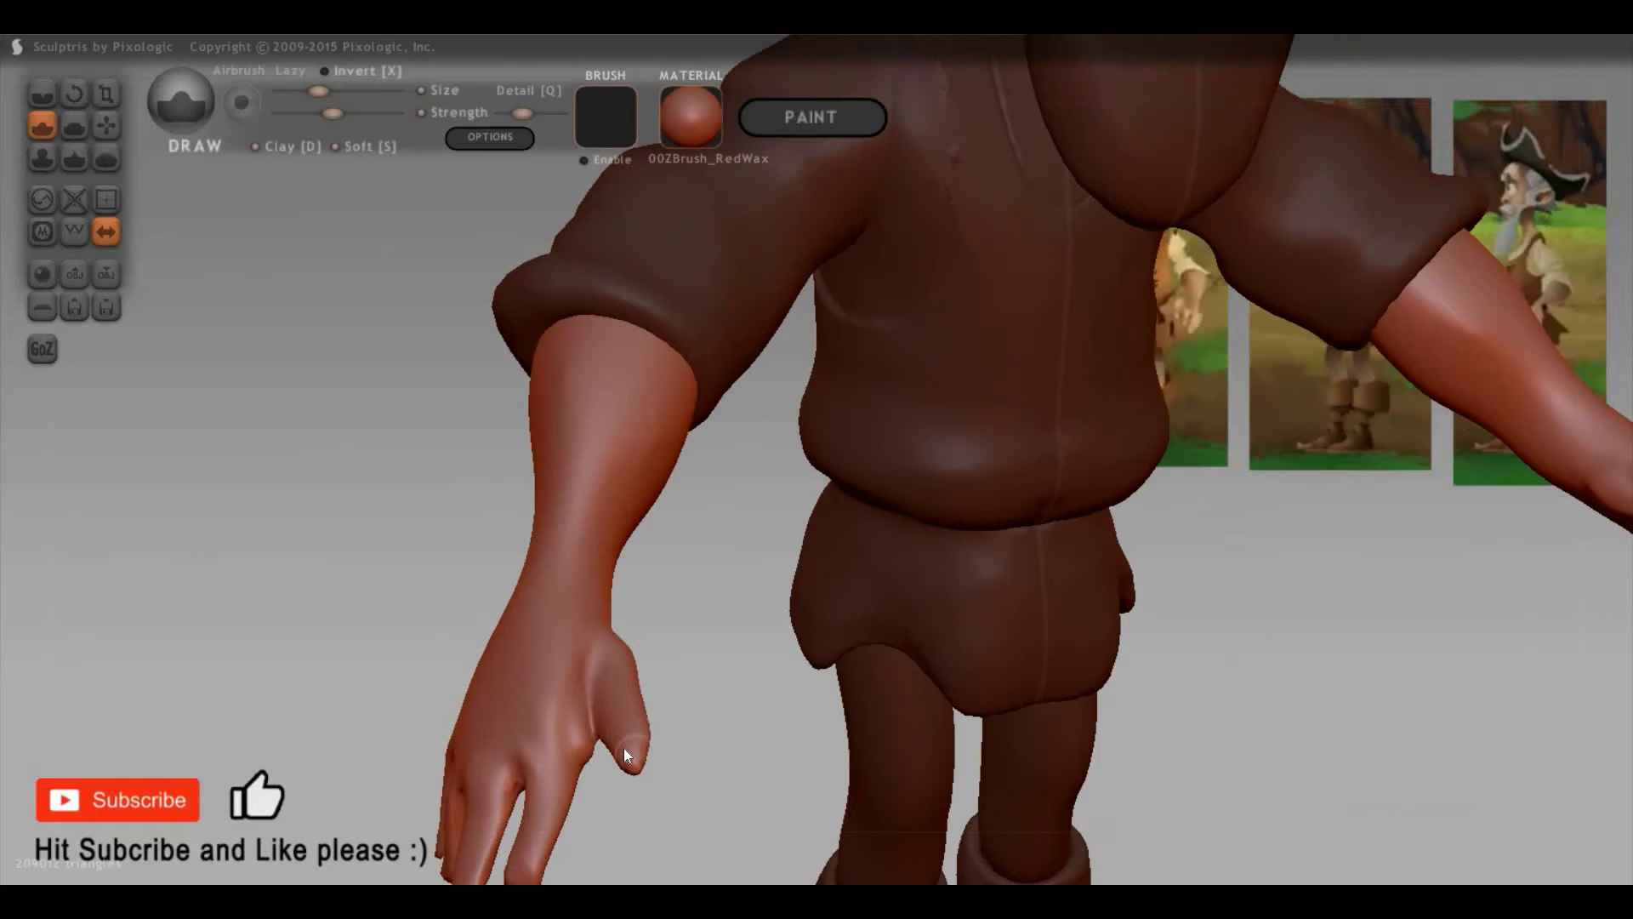
pyautogui.moveTo(625, 748); pyautogui.dragTo(647, 754, button='right')
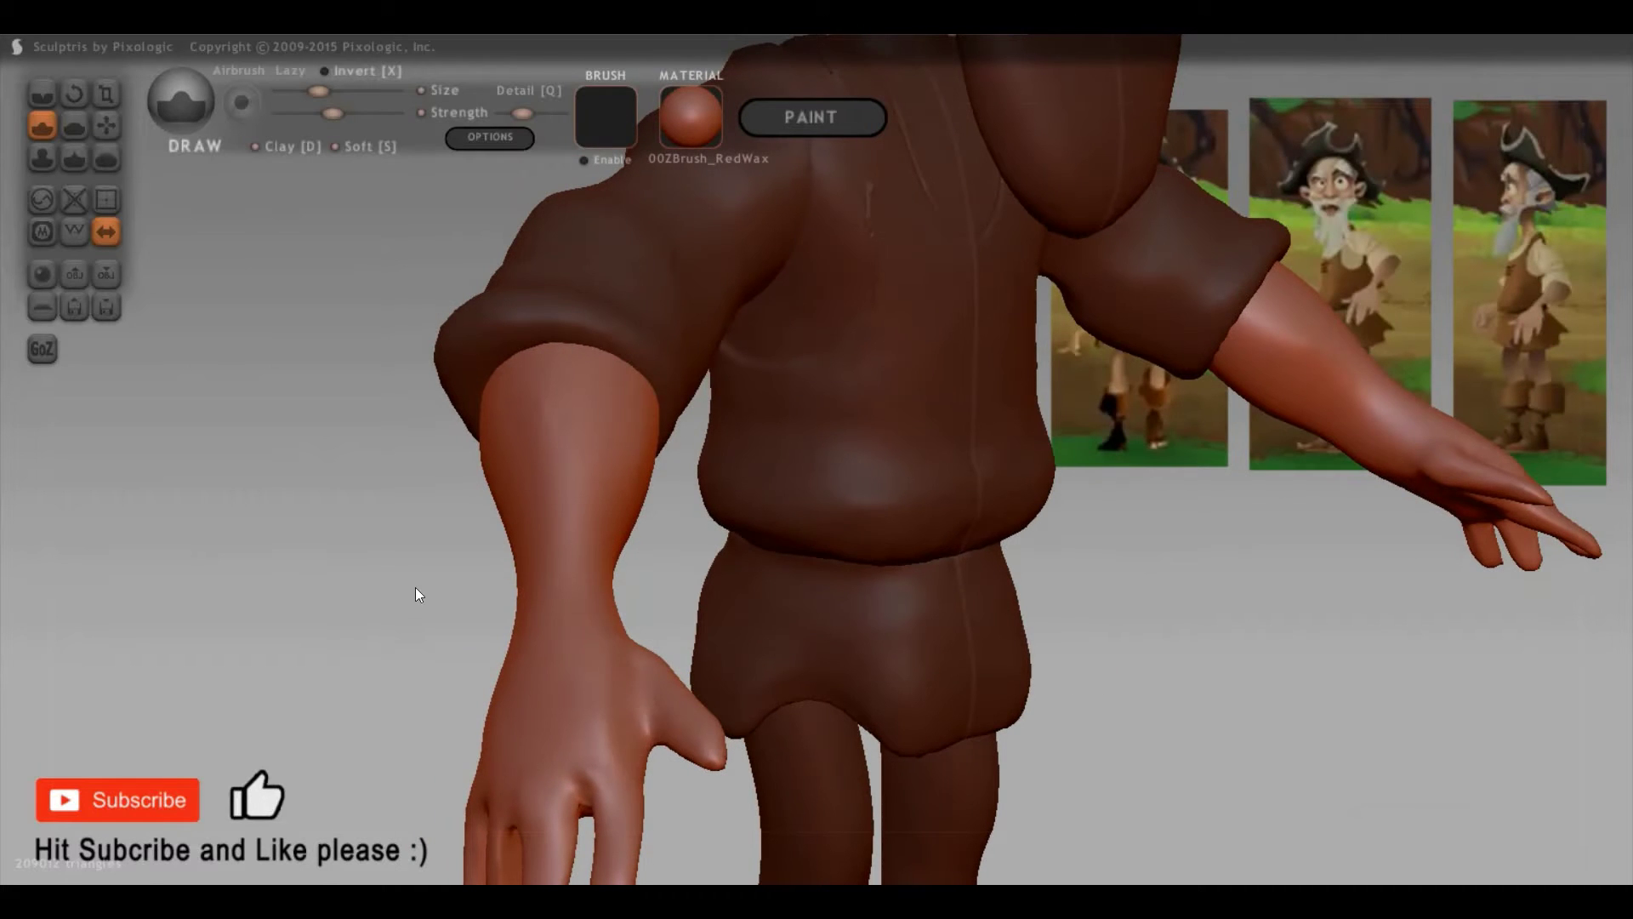
pyautogui.moveTo(417, 592)
pyautogui.mouseDown()
pyautogui.moveTo(693, 759)
pyautogui.moveTo(711, 735)
pyautogui.mouseUp()
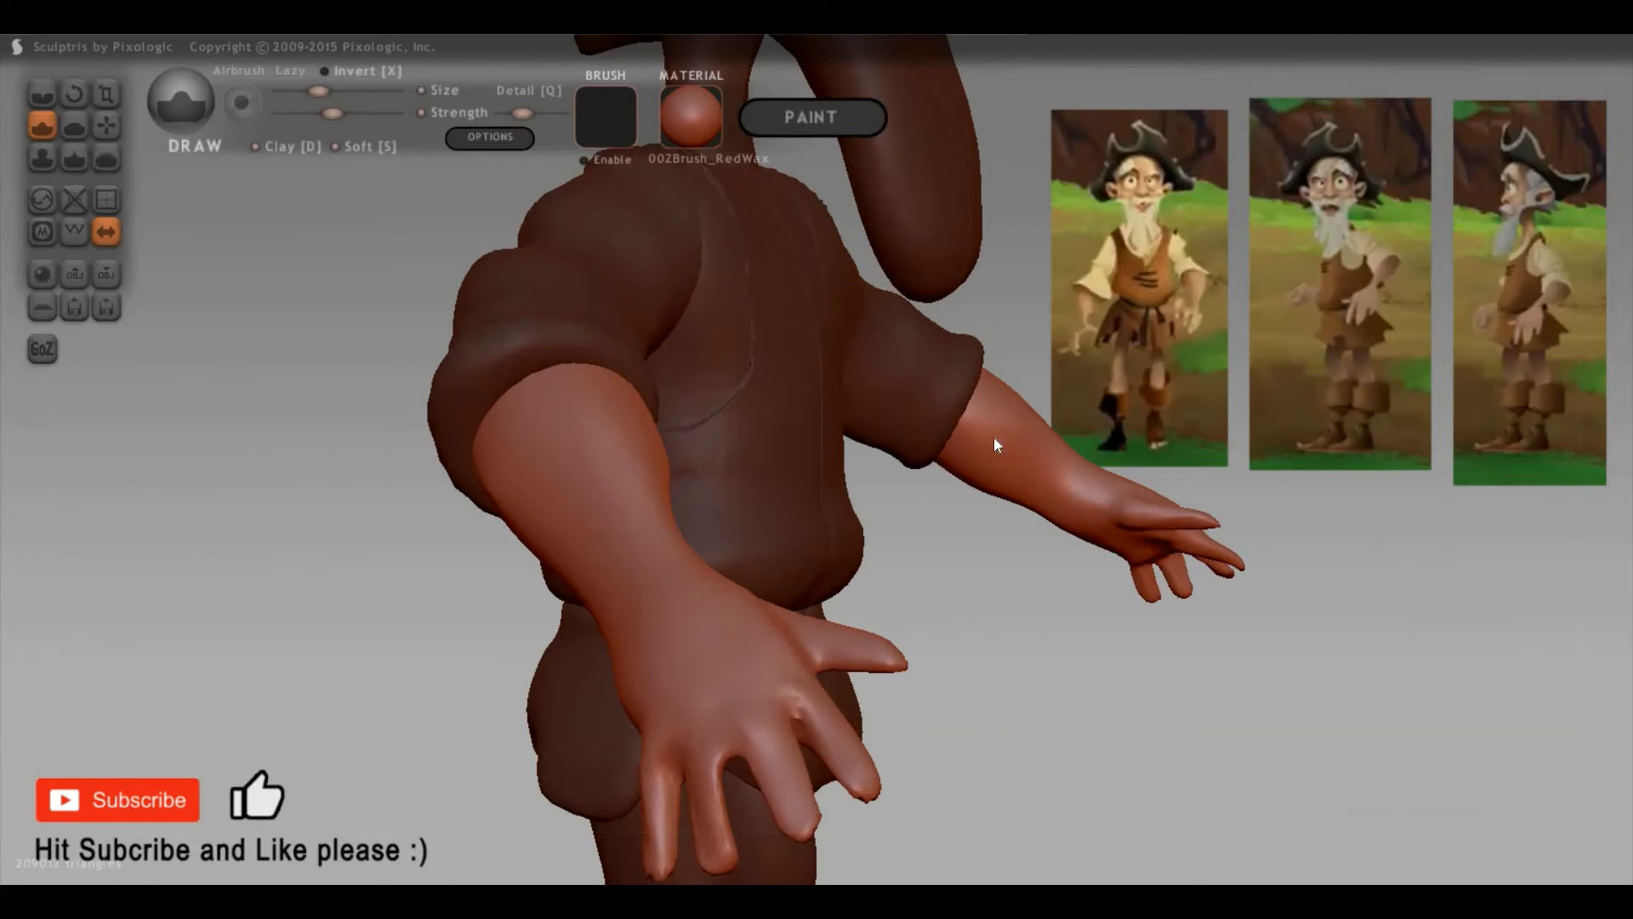
pyautogui.scroll(5, 995, 445)
pyautogui.scroll(-5, 759, 354)
pyautogui.scroll(1, 860, 323)
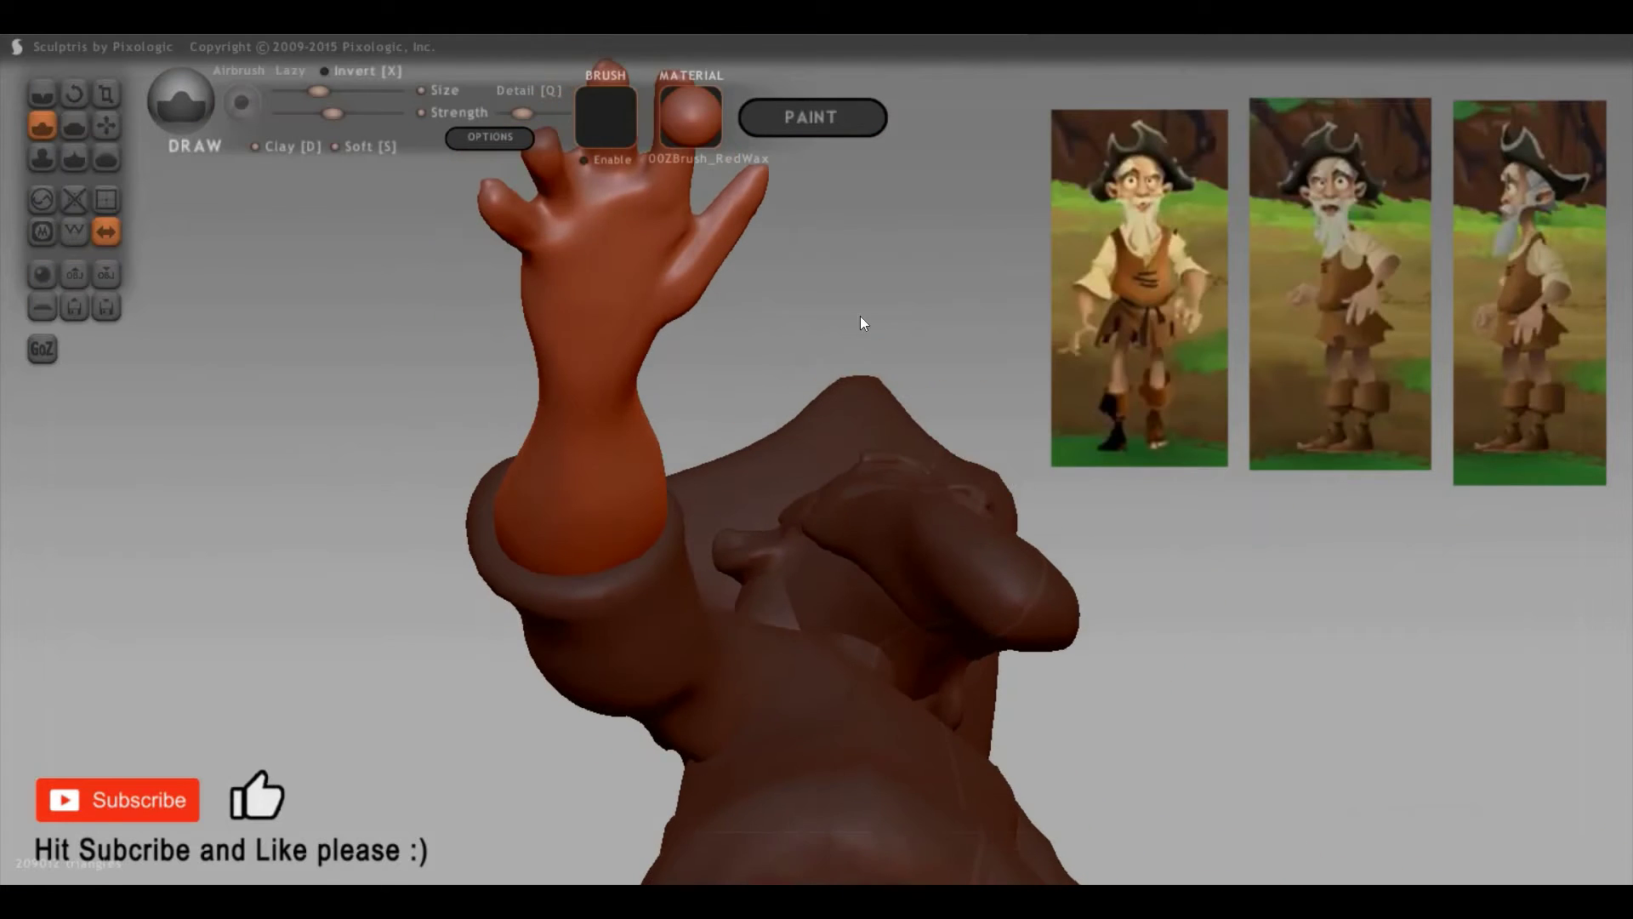
# Step: Build up and broaden the ridge at the thumb base with Draw strokes
pyautogui.moveTo(837, 273)
pyautogui.mouseDown()
pyautogui.moveTo(619, 306)
pyautogui.moveTo(681, 280)
pyautogui.mouseUp()
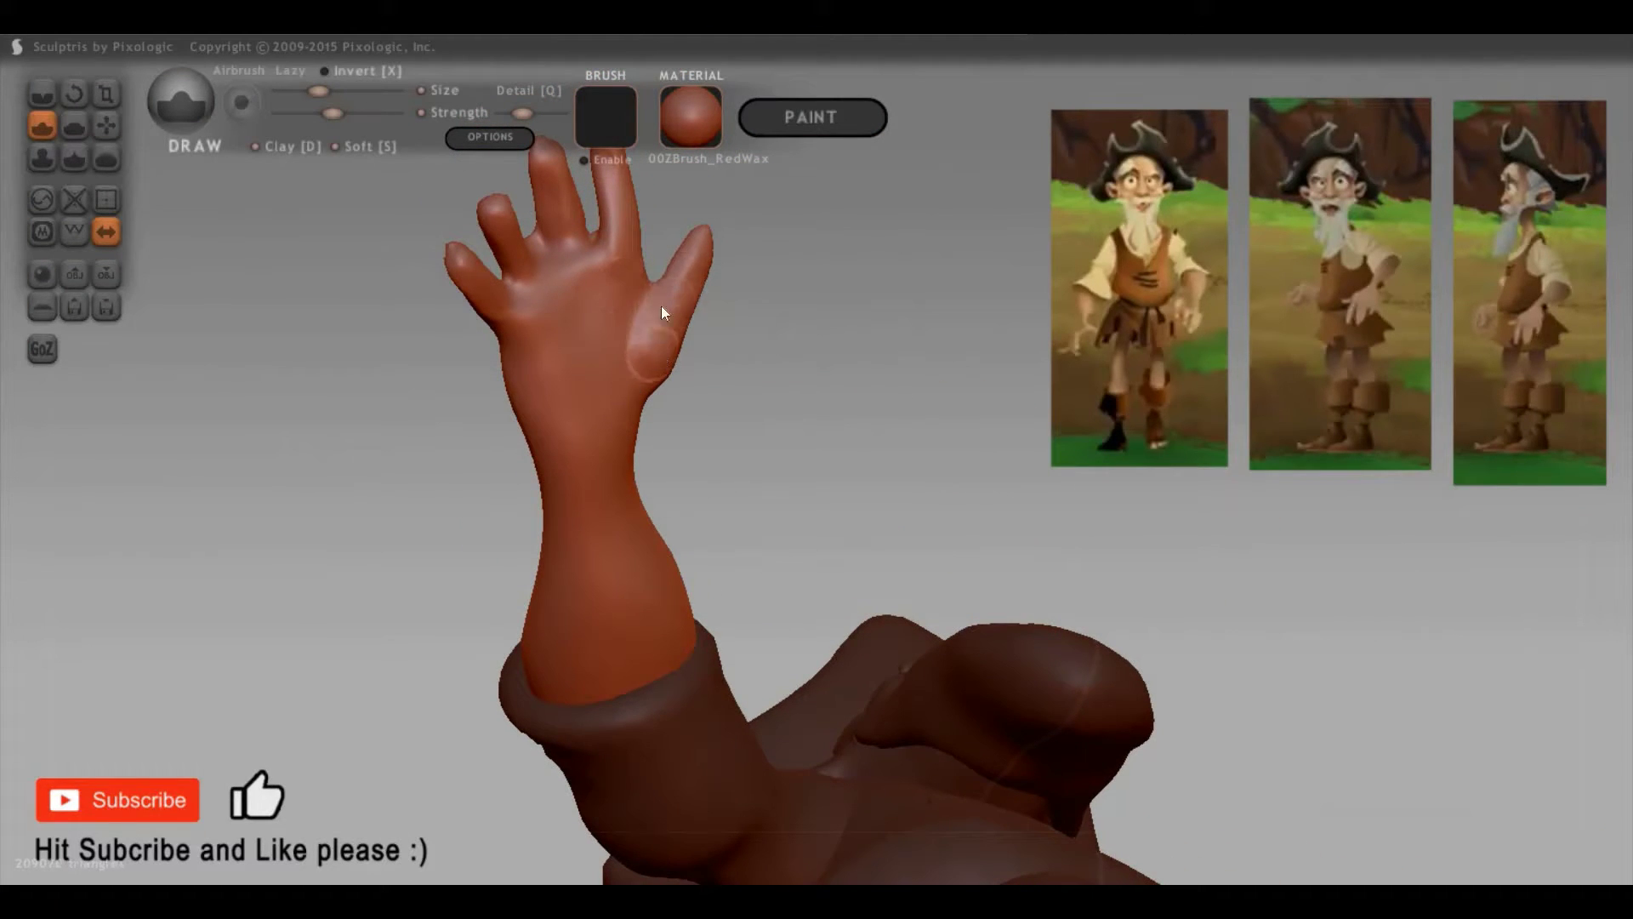
pyautogui.moveTo(623, 391); pyautogui.dragTo(695, 271)
pyautogui.moveTo(612, 378)
pyautogui.mouseDown()
pyautogui.moveTo(629, 297)
pyautogui.moveTo(461, 240)
pyautogui.moveTo(435, 281)
pyautogui.mouseUp()
pyautogui.moveTo(711, 758)
pyautogui.mouseDown()
pyautogui.moveTo(675, 766)
pyautogui.moveTo(715, 660)
pyautogui.moveTo(566, 662)
pyautogui.moveTo(443, 558)
pyautogui.mouseUp()
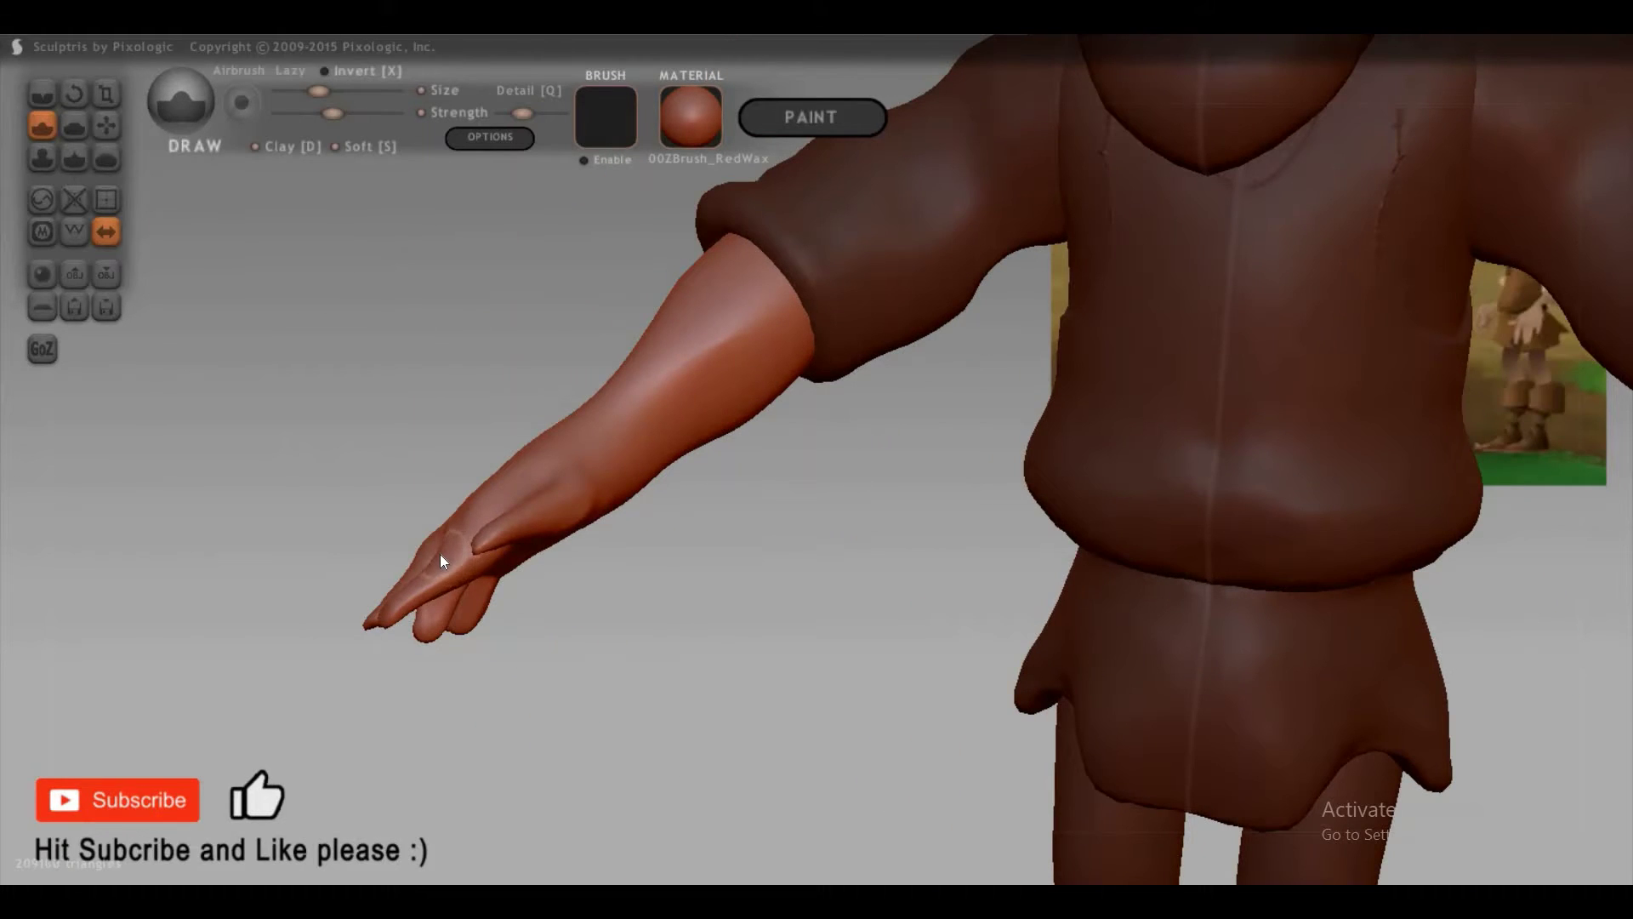
# Step: Orbit around the torso, hat and legs to inspect both hands
pyautogui.press('g')
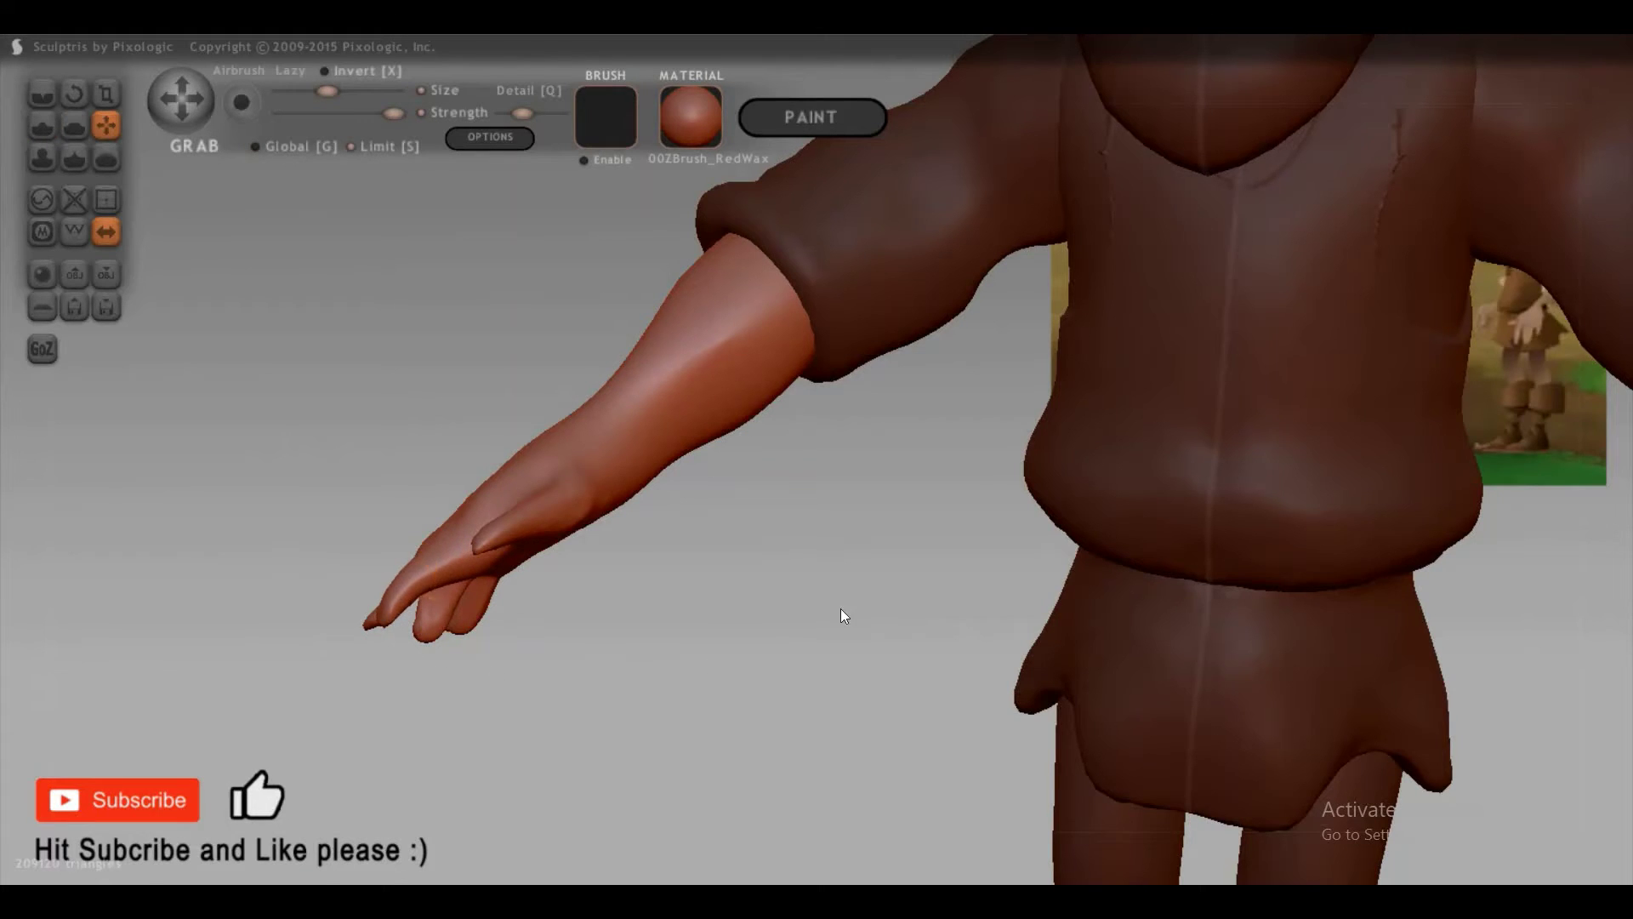
pyautogui.moveTo(841, 609)
pyautogui.mouseDown()
pyautogui.moveTo(1206, 676)
pyautogui.moveTo(1301, 591)
pyautogui.moveTo(1227, 560)
pyautogui.mouseUp()
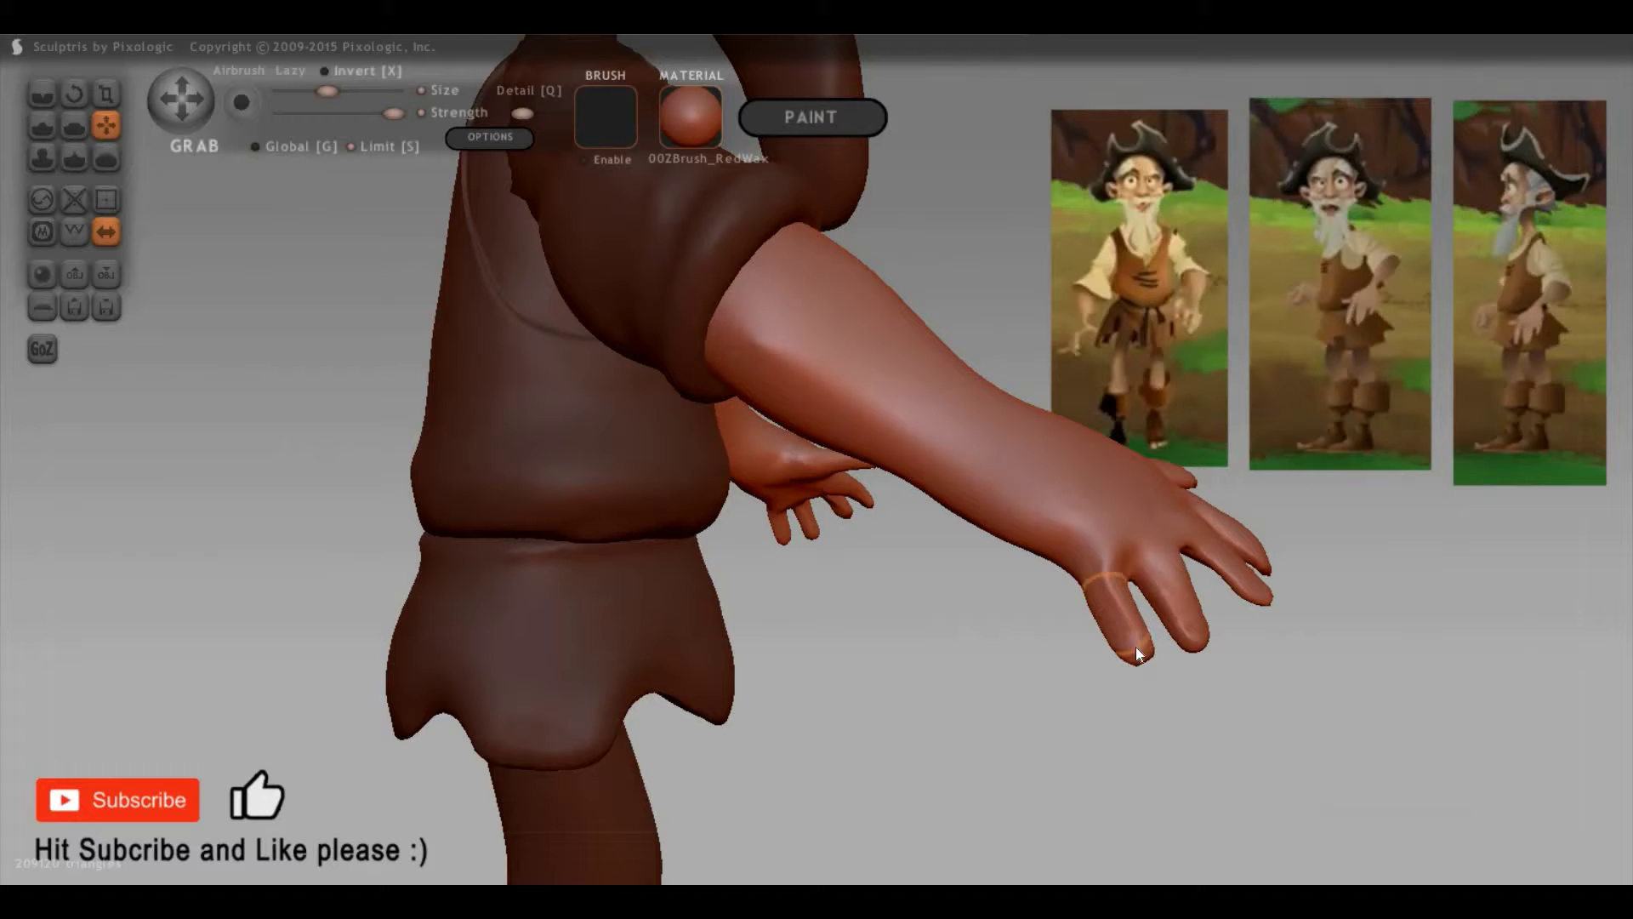
pyautogui.moveTo(882, 715); pyautogui.dragTo(761, 751)
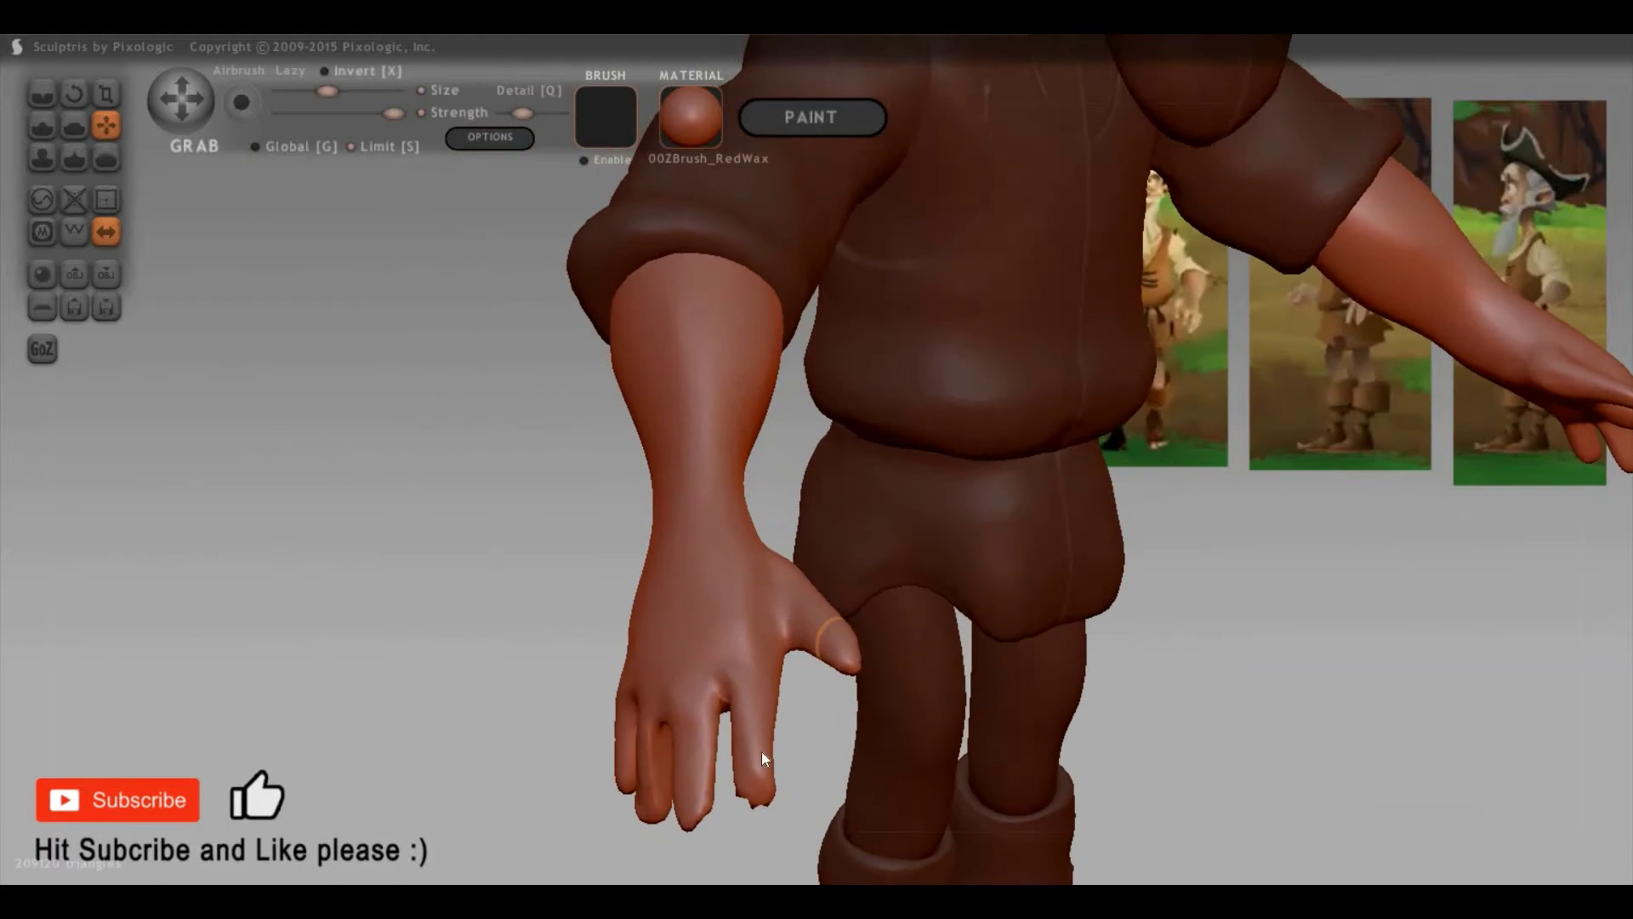
pyautogui.scroll(-3, 763, 752)
pyautogui.moveTo(708, 595); pyautogui.dragTo(681, 584)
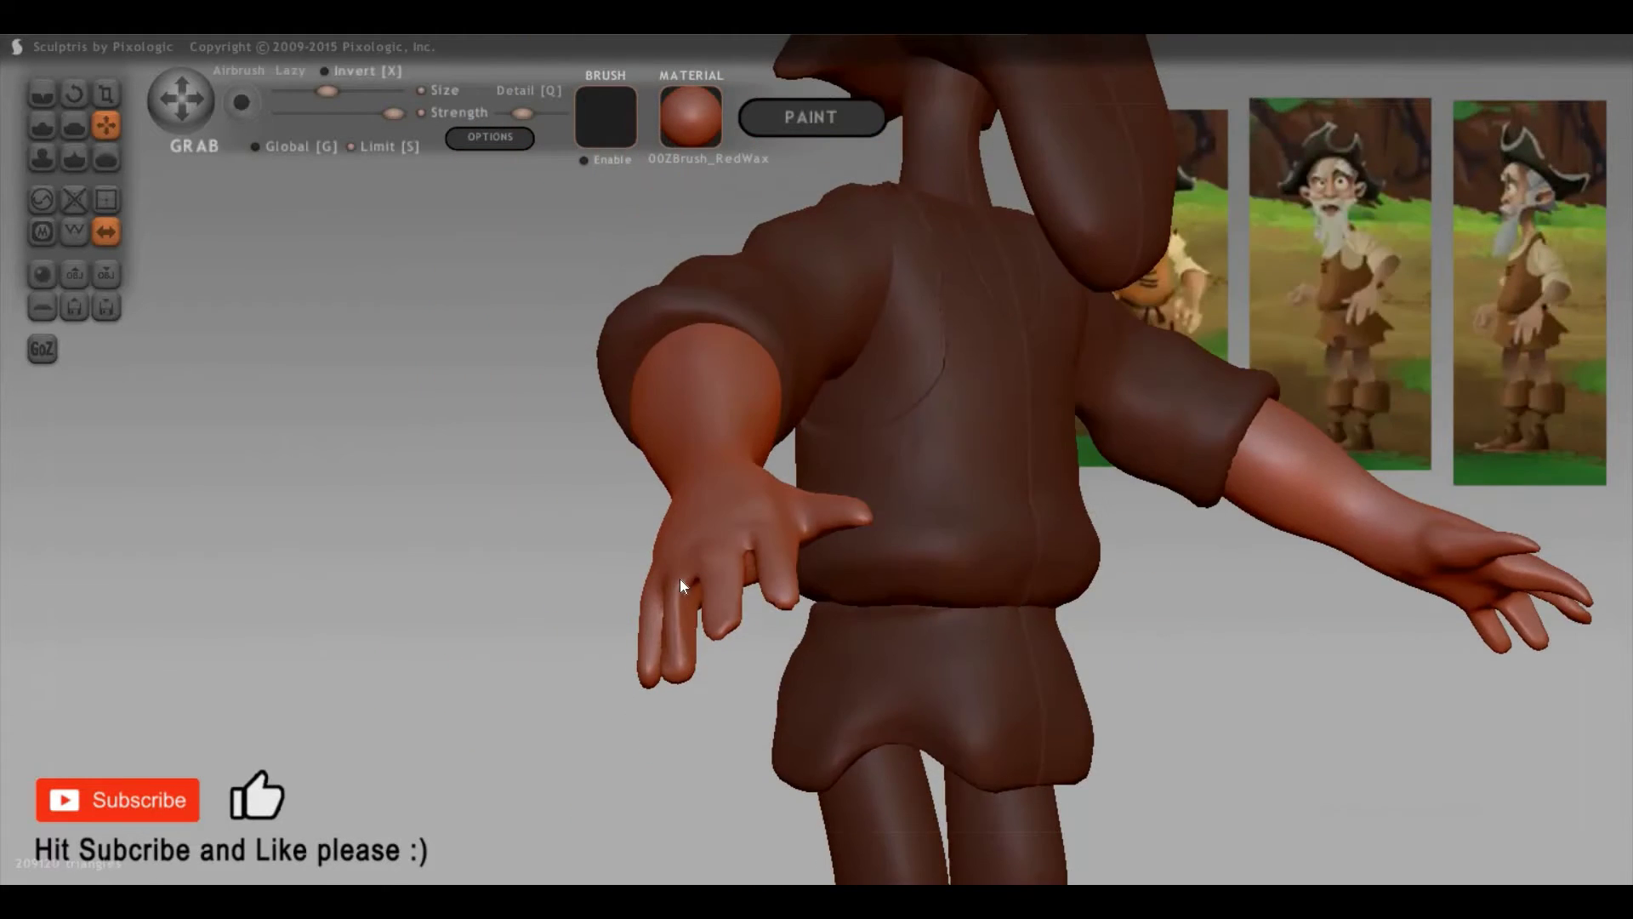
pyautogui.moveTo(504, 555)
pyautogui.mouseDown()
pyautogui.moveTo(505, 609)
pyautogui.moveTo(1141, 594)
pyautogui.moveTo(818, 569)
pyautogui.moveTo(805, 541)
pyautogui.mouseUp()
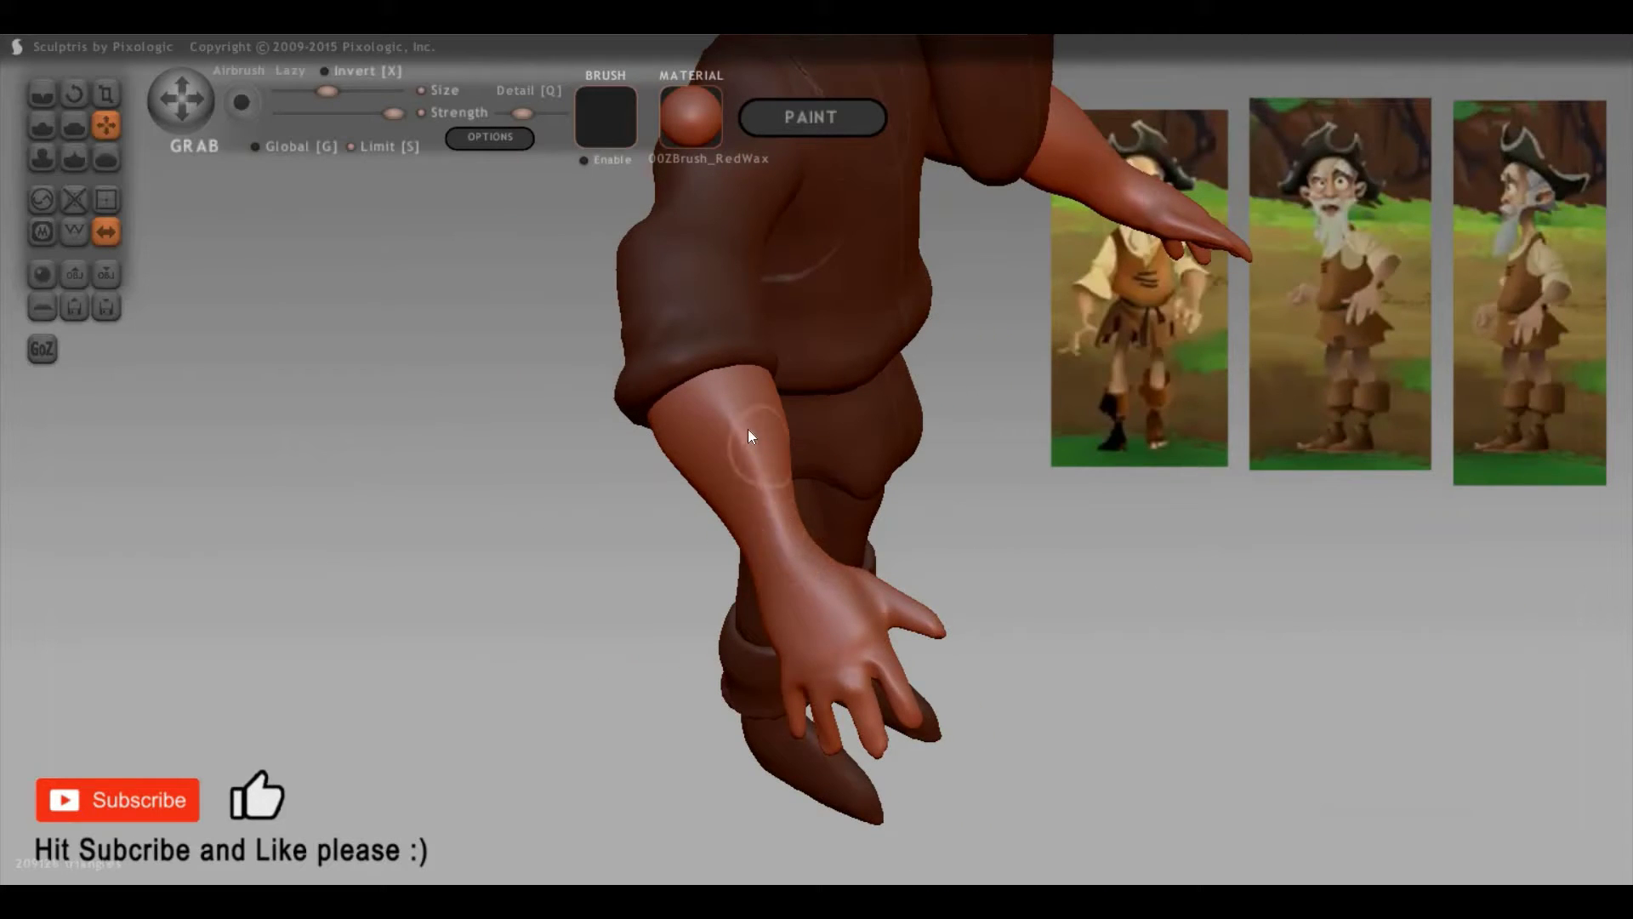
pyautogui.moveTo(900, 556)
pyautogui.mouseDown()
pyautogui.moveTo(1063, 502)
pyautogui.moveTo(1295, 352)
pyautogui.moveTo(902, 543)
pyautogui.moveTo(973, 542)
pyautogui.moveTo(857, 582)
pyautogui.moveTo(1009, 540)
pyautogui.moveTo(790, 565)
pyautogui.moveTo(798, 536)
pyautogui.mouseUp()
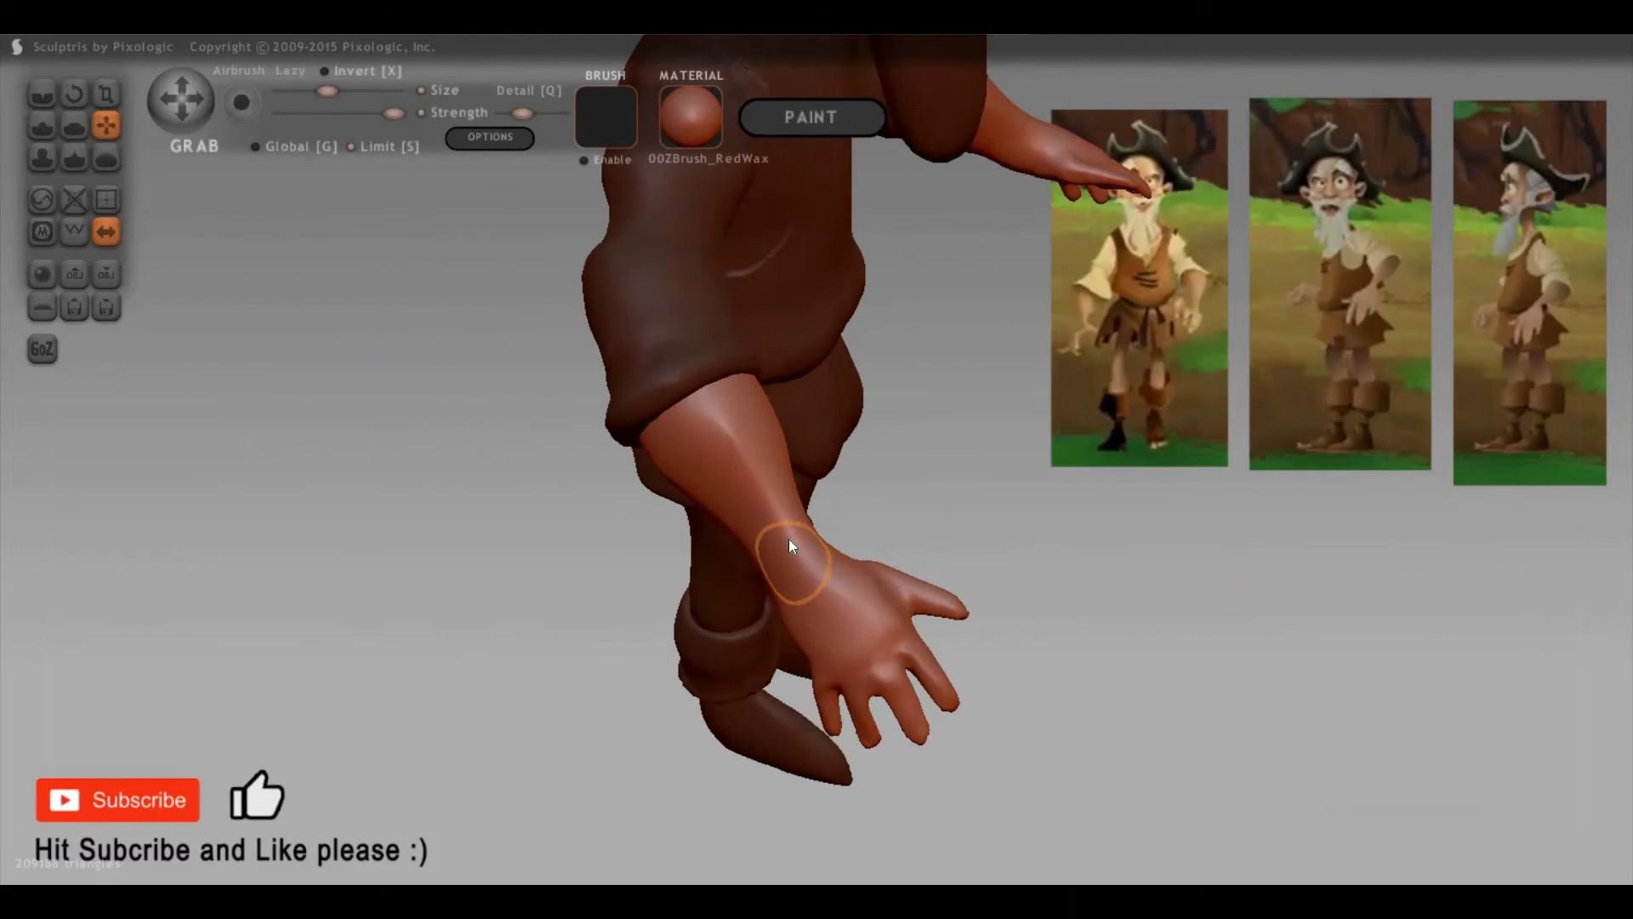
# Step: Pinch the wrist narrower with a smaller Scale brush
pyautogui.press('t')
pyautogui.press('space')
pyautogui.moveTo(809, 454)
pyautogui.mouseDown()
pyautogui.moveTo(810, 434)
pyautogui.moveTo(762, 523)
pyautogui.mouseUp()
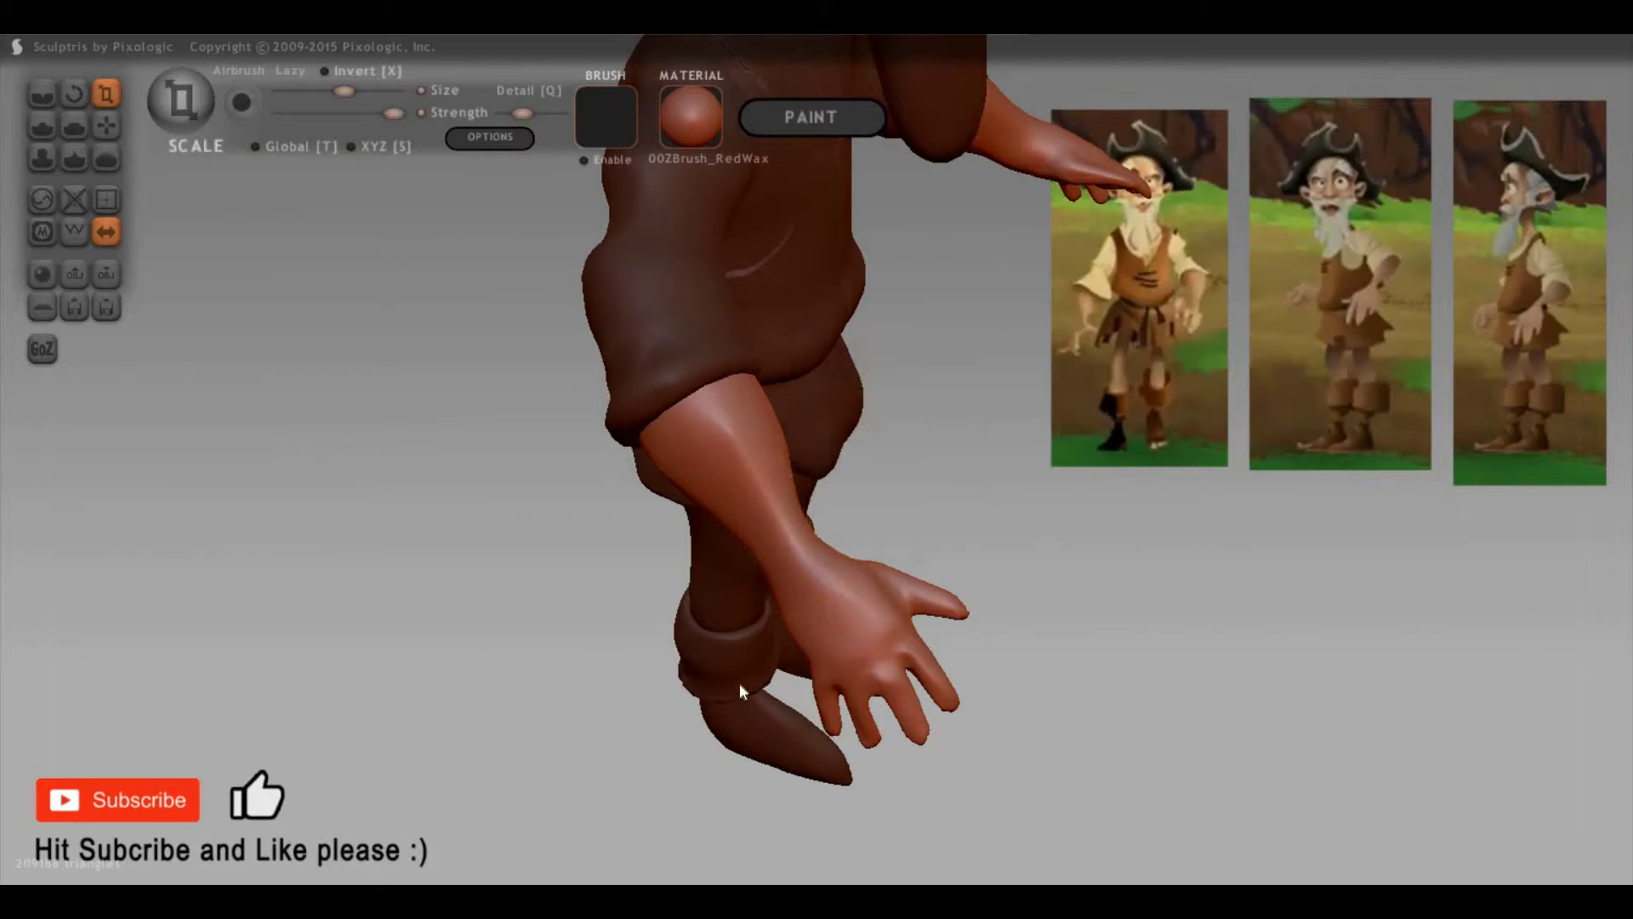
pyautogui.moveTo(1059, 455)
pyautogui.mouseDown()
pyautogui.moveTo(859, 500)
pyautogui.moveTo(751, 660)
pyautogui.moveTo(955, 587)
pyautogui.moveTo(796, 669)
pyautogui.mouseUp()
pyautogui.moveTo(518, 807)
pyautogui.mouseDown()
pyautogui.moveTo(341, 556)
pyautogui.moveTo(778, 635)
pyautogui.moveTo(861, 601)
pyautogui.moveTo(907, 492)
pyautogui.moveTo(1082, 535)
pyautogui.moveTo(1053, 439)
pyautogui.moveTo(786, 375)
pyautogui.moveTo(739, 406)
pyautogui.mouseUp()
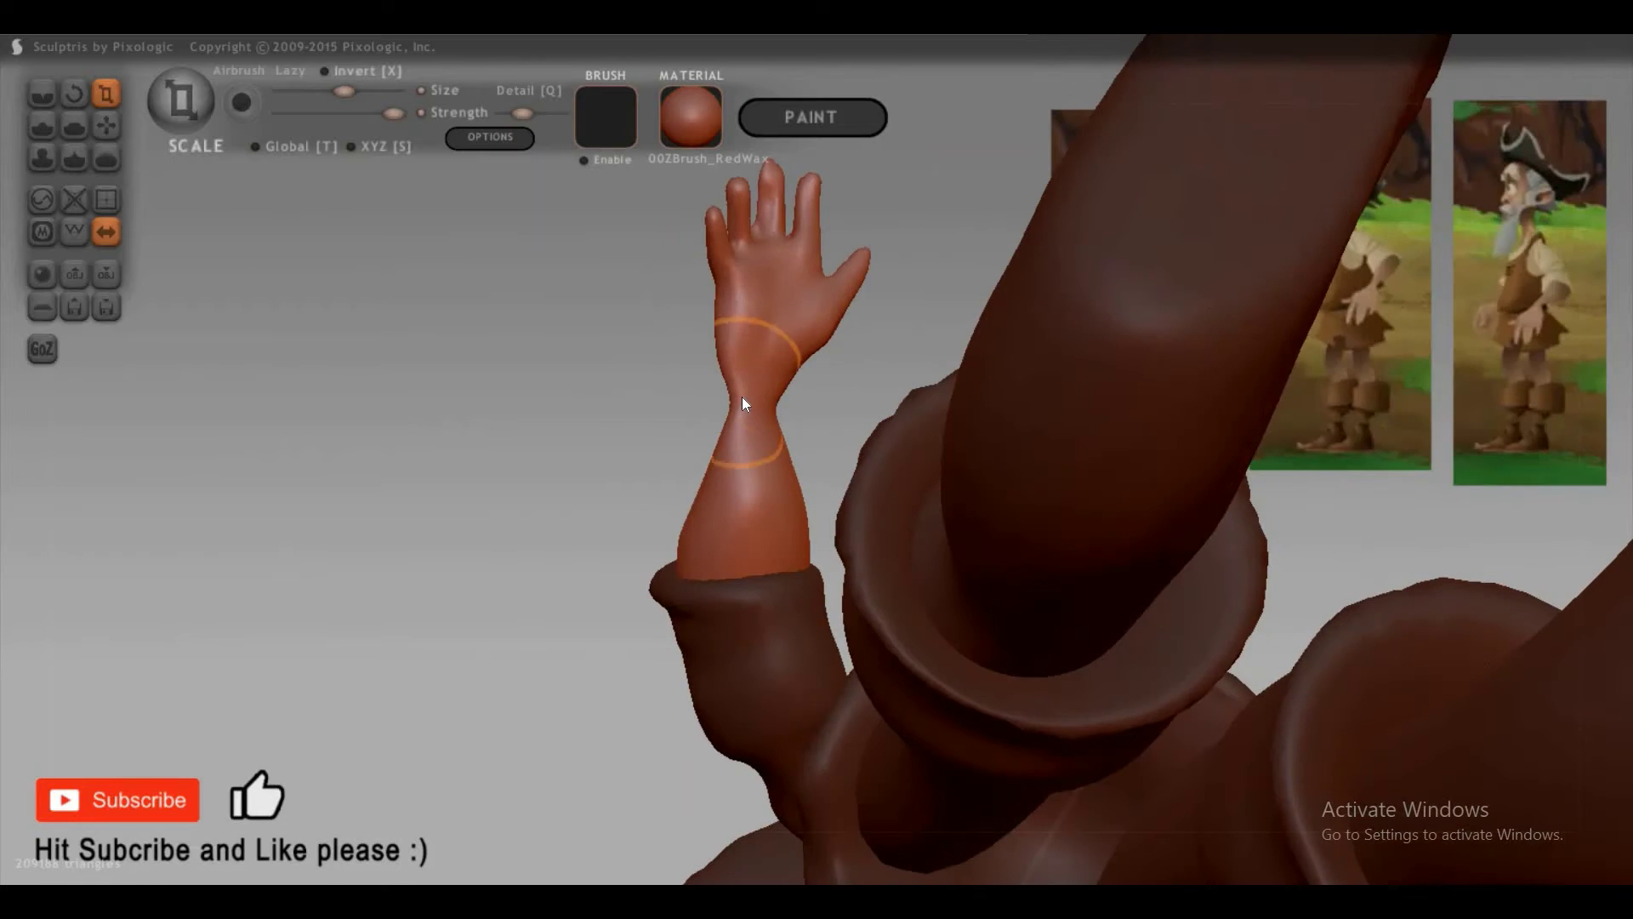
# Step: Nudge the wrist shape with Grab, then inspect the torso and both arms
pyautogui.press('g')
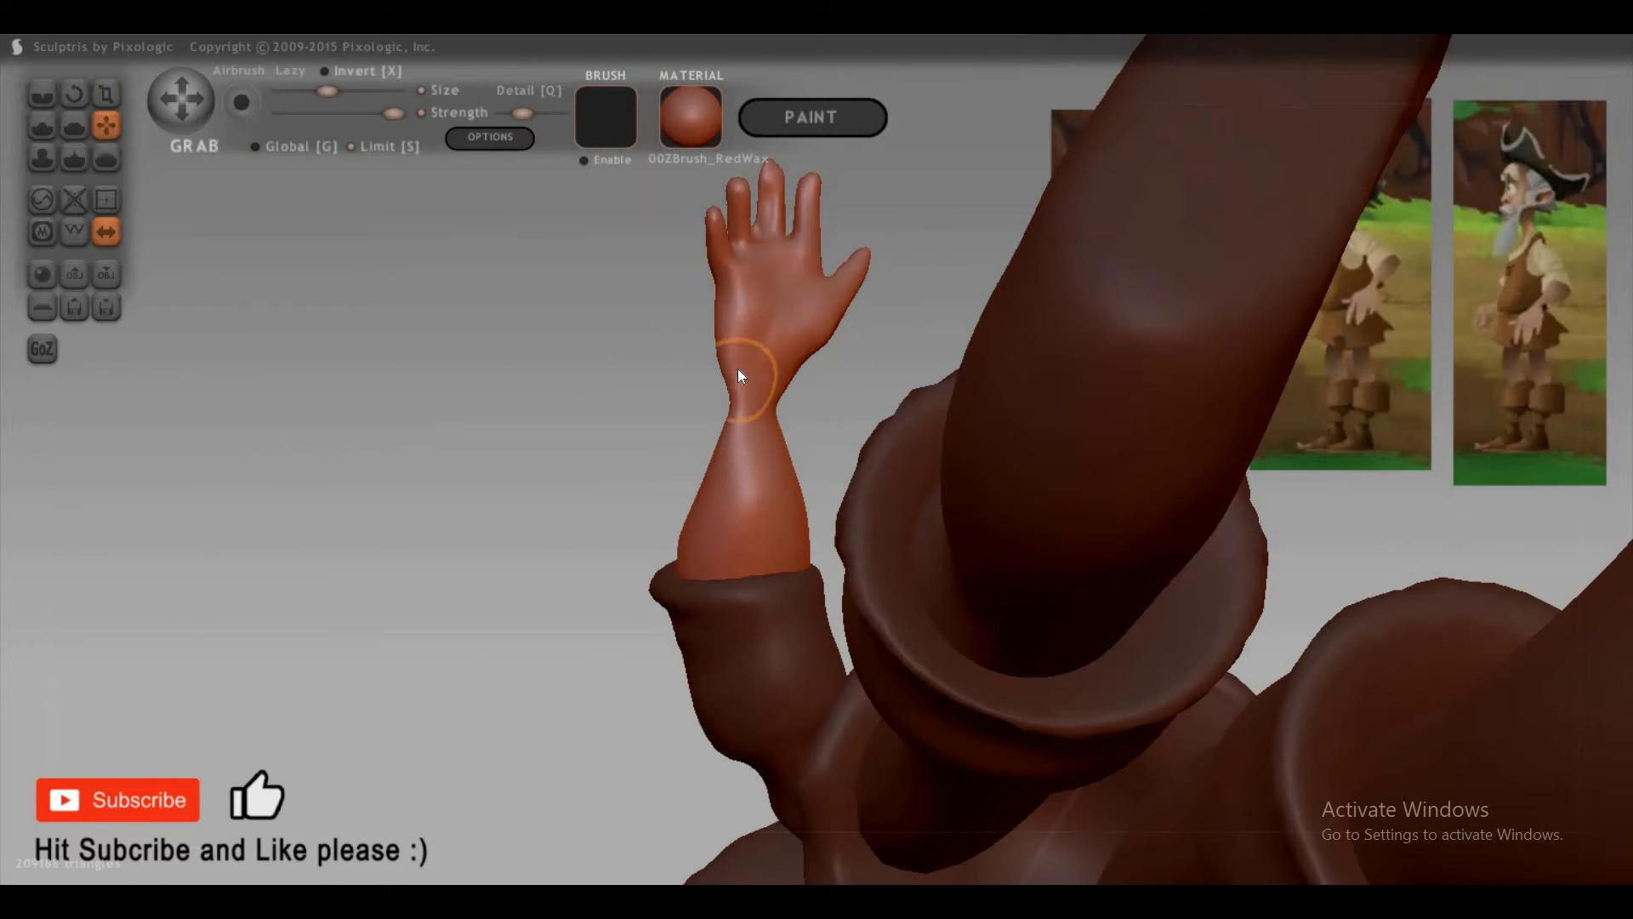
pyautogui.moveTo(738, 369)
pyautogui.mouseDown()
pyautogui.moveTo(748, 358)
pyautogui.moveTo(755, 421)
pyautogui.mouseUp()
pyautogui.moveTo(539, 711)
pyautogui.mouseDown()
pyautogui.moveTo(1316, 660)
pyautogui.moveTo(854, 692)
pyautogui.moveTo(833, 657)
pyautogui.mouseUp()
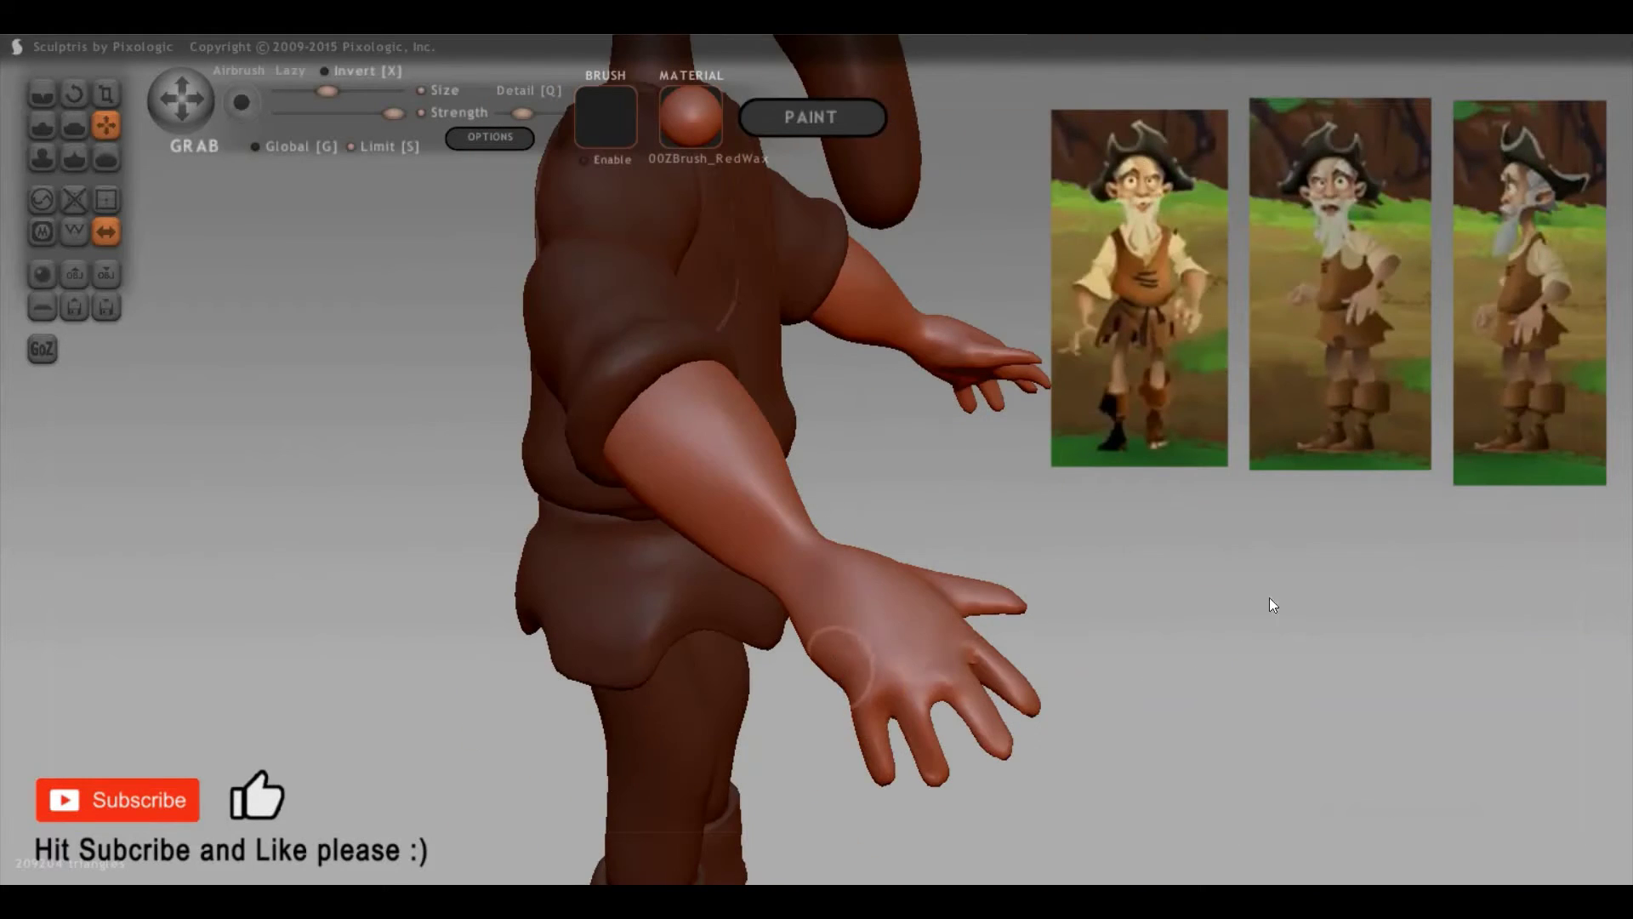
pyautogui.moveTo(817, 573); pyautogui.dragTo(1218, 566)
pyautogui.moveTo(1382, 511)
pyautogui.mouseDown()
pyautogui.moveTo(983, 508)
pyautogui.moveTo(842, 536)
pyautogui.mouseUp()
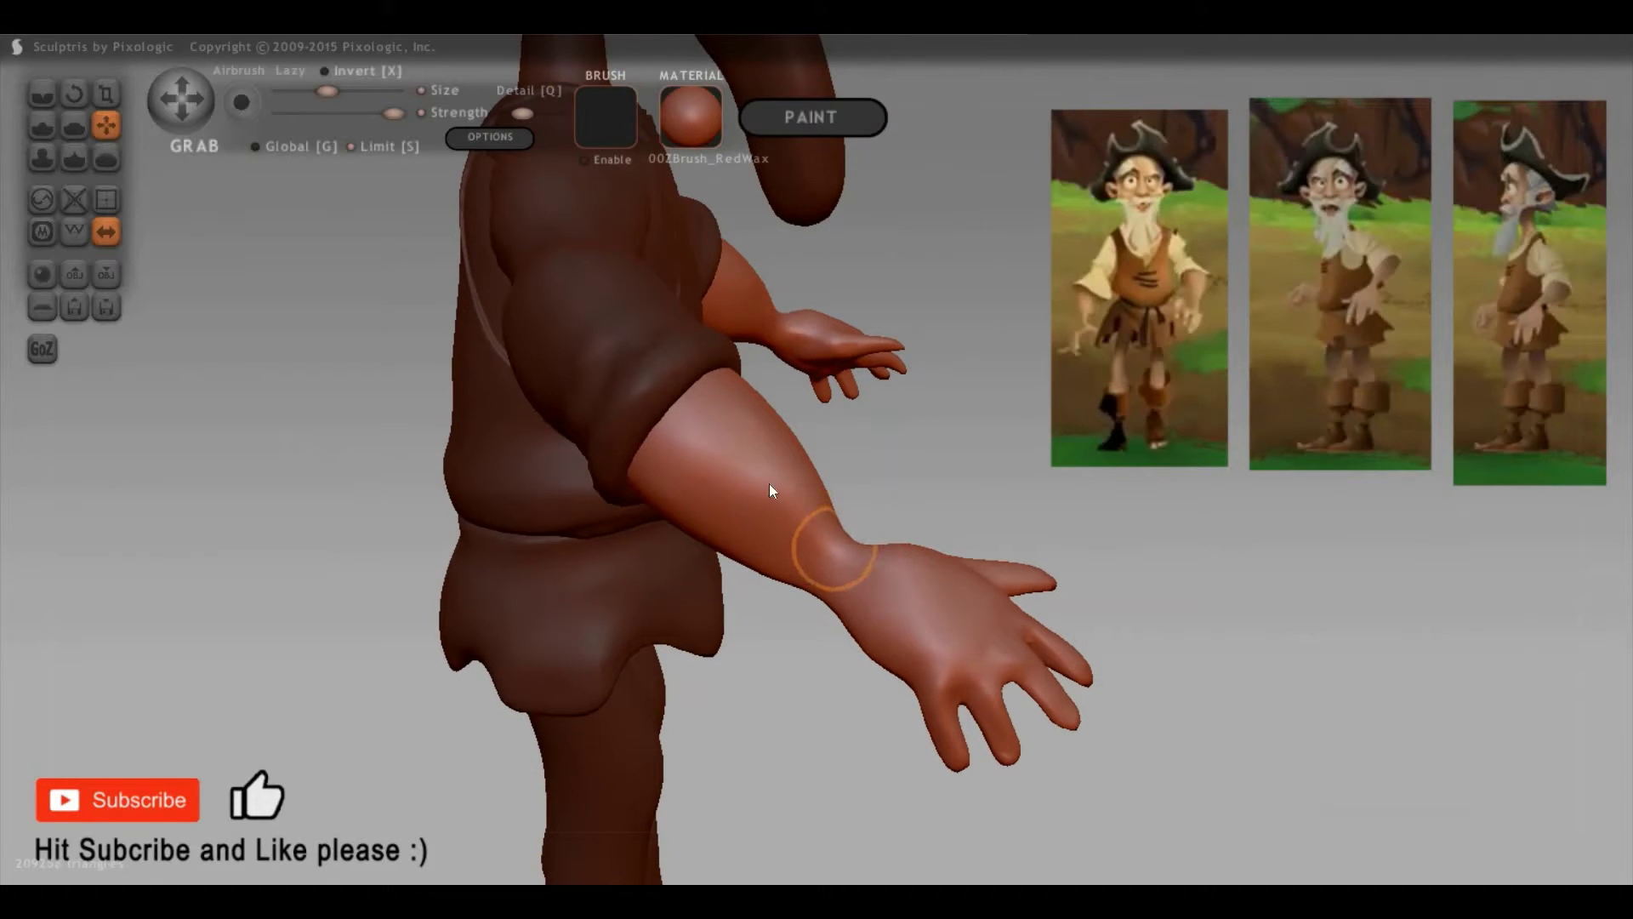
pyautogui.moveTo(1039, 528); pyautogui.dragTo(912, 589)
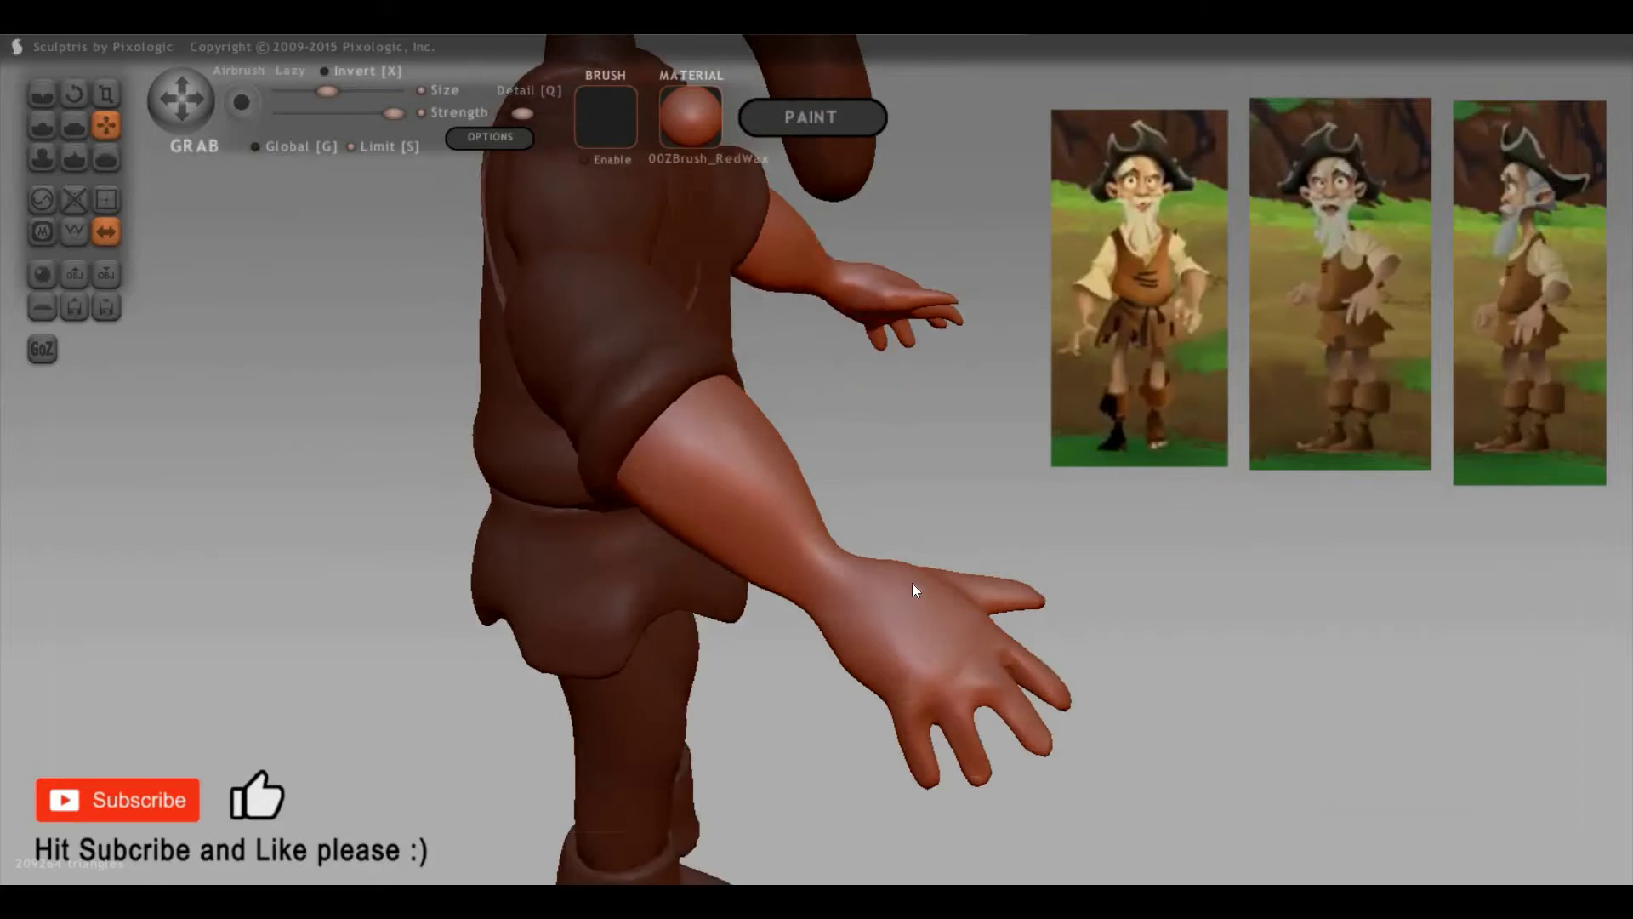
pyautogui.moveTo(1188, 499)
pyautogui.mouseDown()
pyautogui.moveTo(992, 539)
pyautogui.moveTo(997, 470)
pyautogui.mouseUp()
pyautogui.press('space')
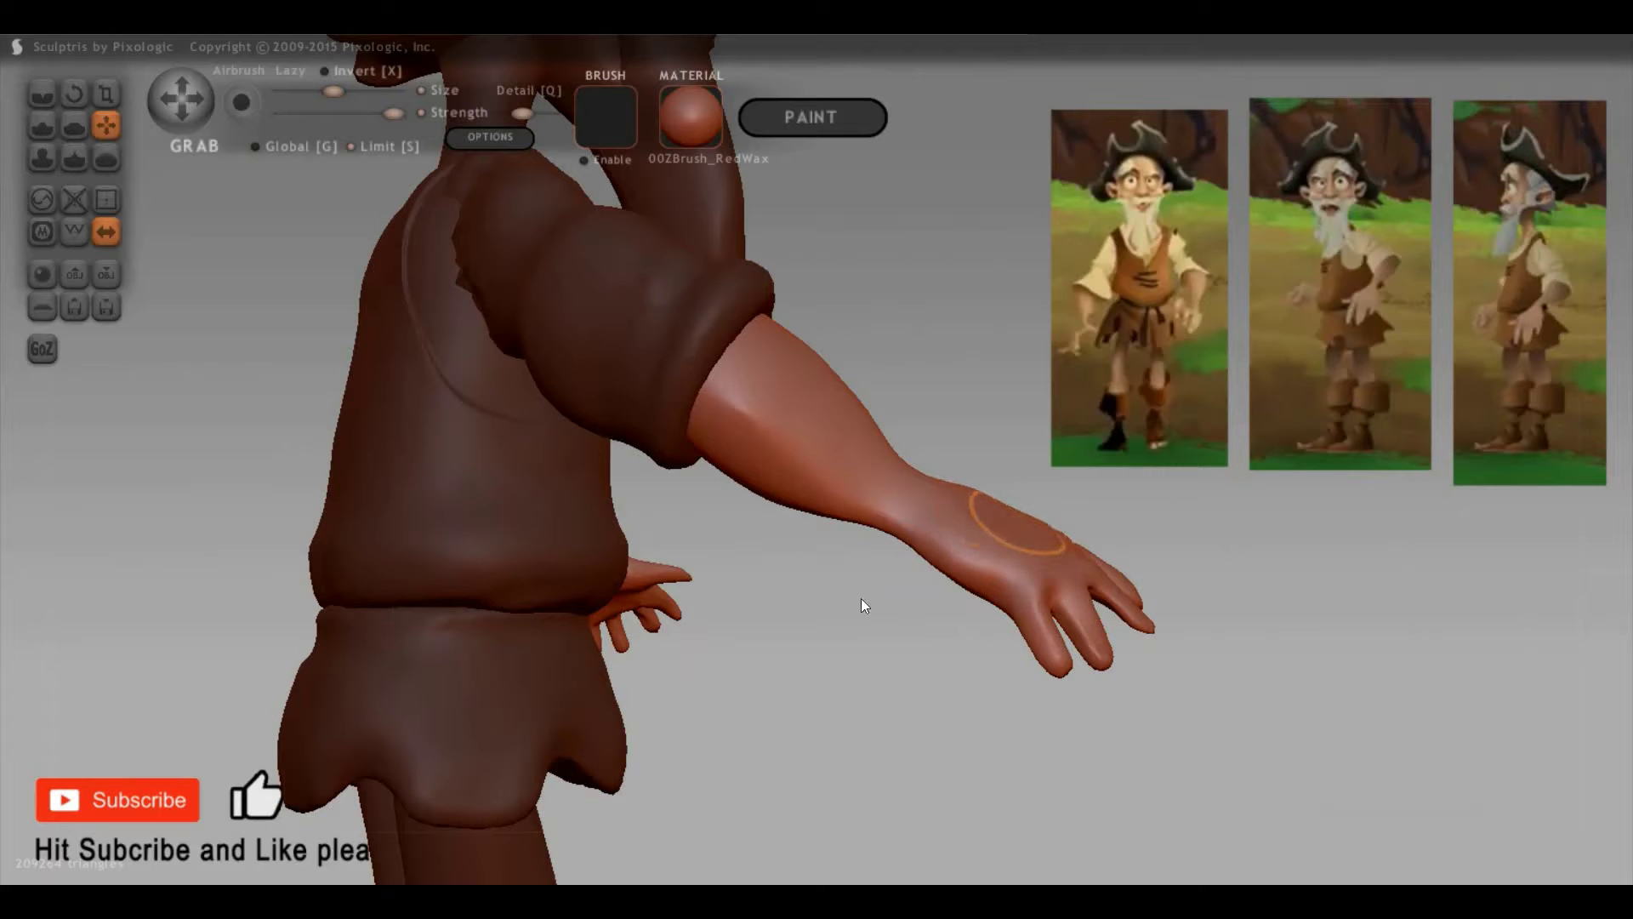
pyautogui.moveTo(861, 599)
pyautogui.mouseDown()
pyautogui.moveTo(704, 595)
pyautogui.moveTo(696, 572)
pyautogui.mouseUp()
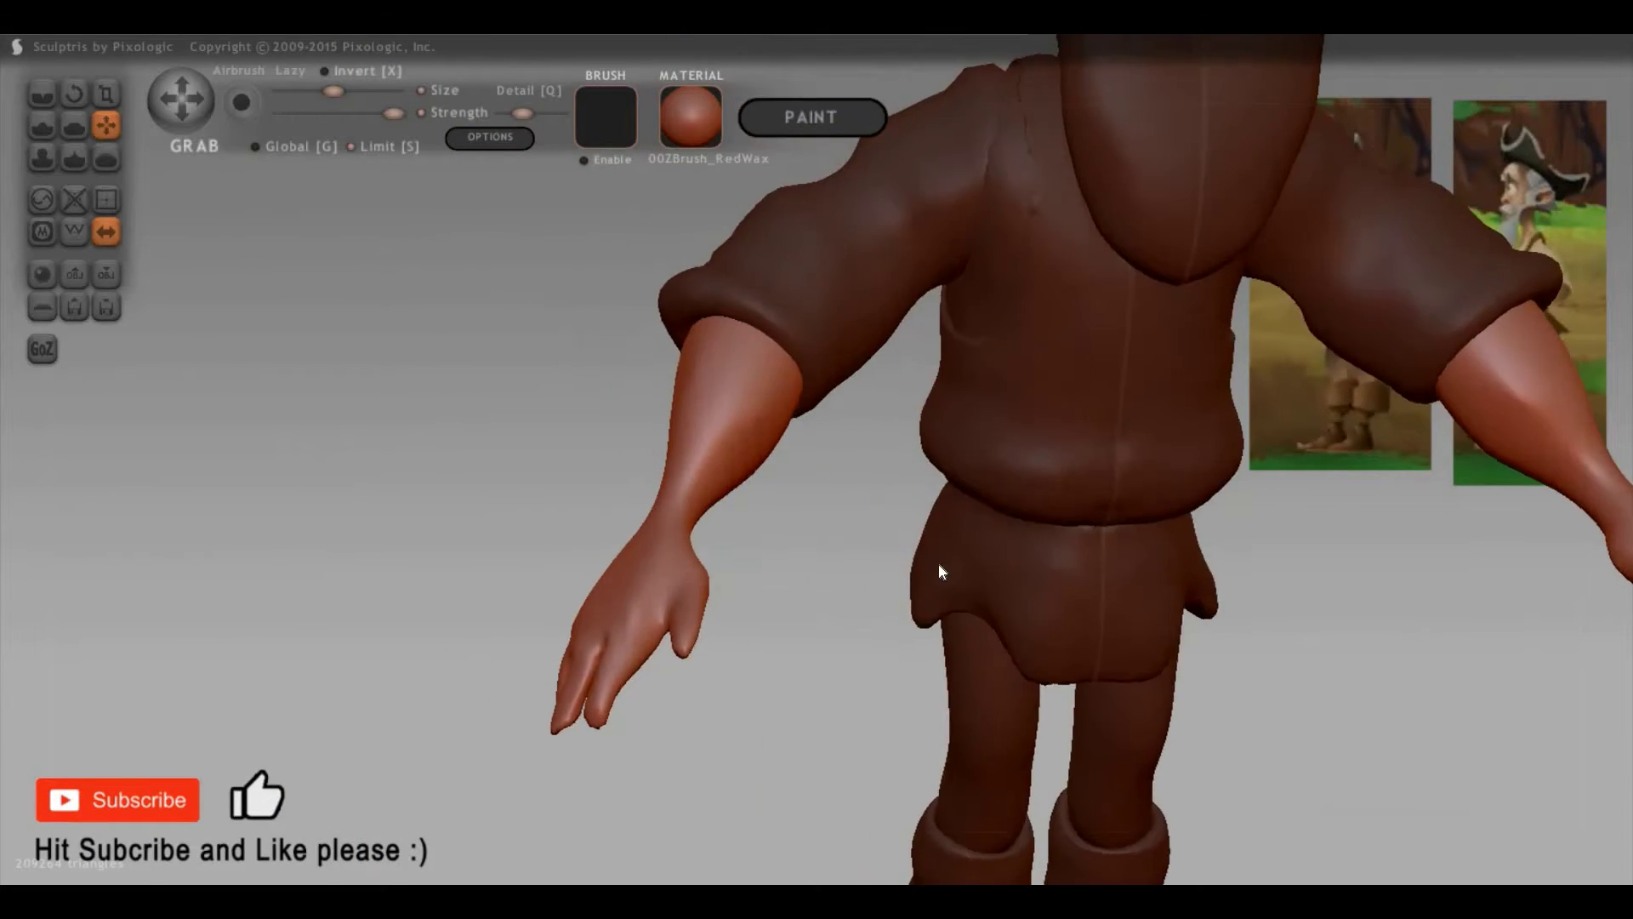
pyautogui.scroll(-3, 1211, 656)
pyautogui.scroll(1, 1121, 604)
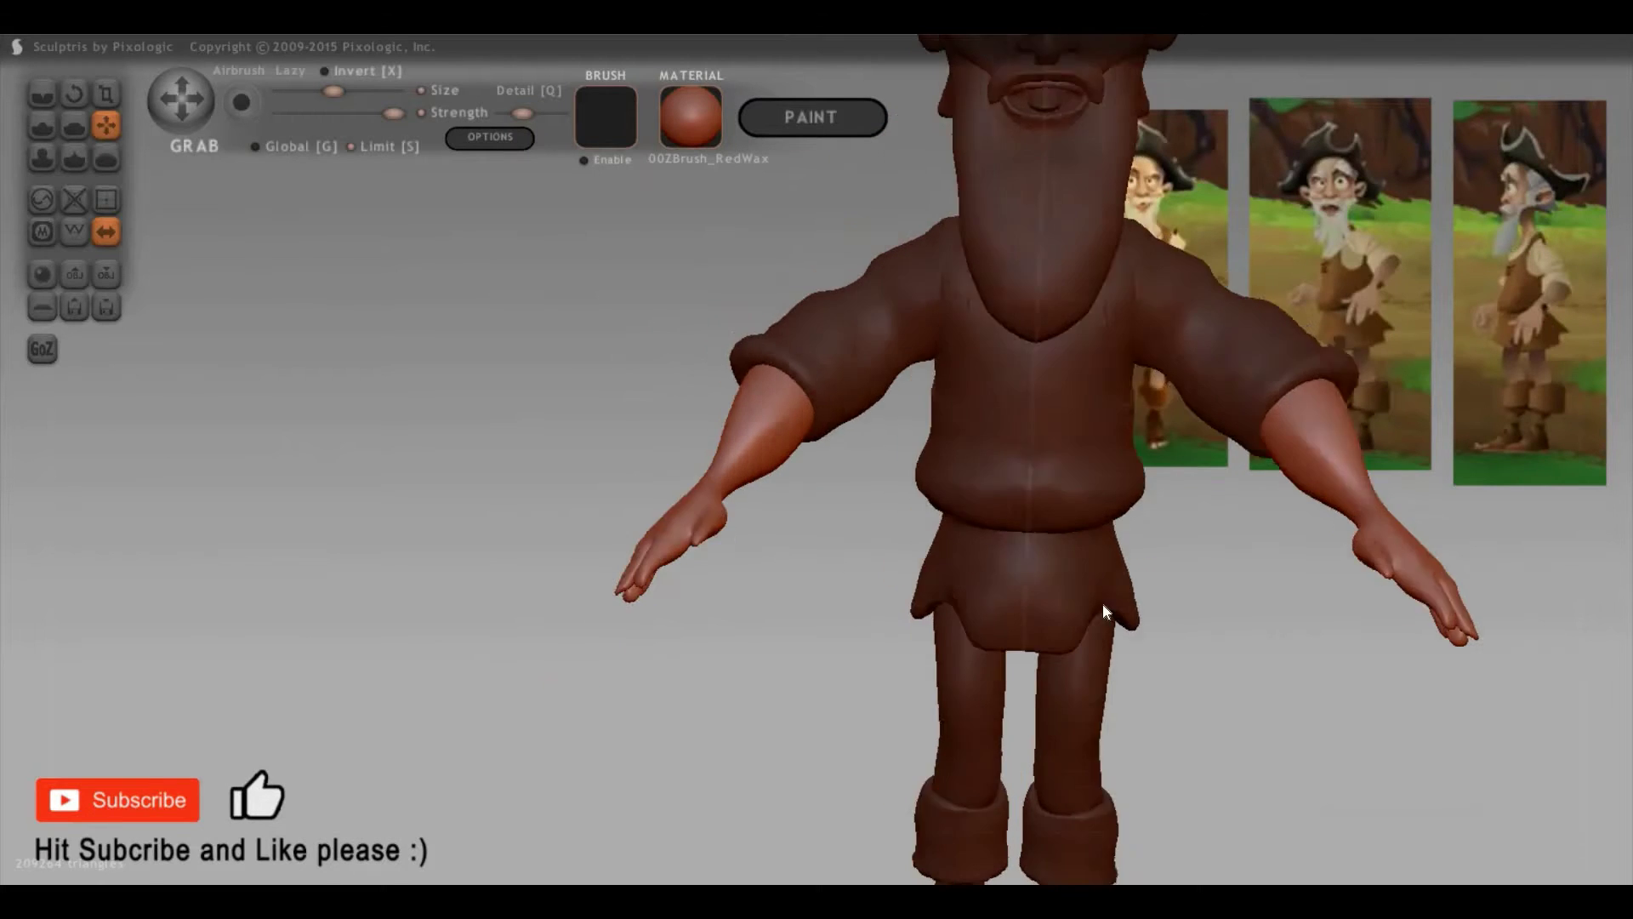
pyautogui.scroll(-1, 1130, 611)
# Step: Mark both sleeves and scale their shoulder ends narrower with symmetry
pyautogui.moveTo(1129, 612)
pyautogui.mouseDown()
pyautogui.moveTo(1209, 619)
pyautogui.moveTo(1227, 652)
pyautogui.mouseUp()
pyautogui.scroll(-2, 1084, 573)
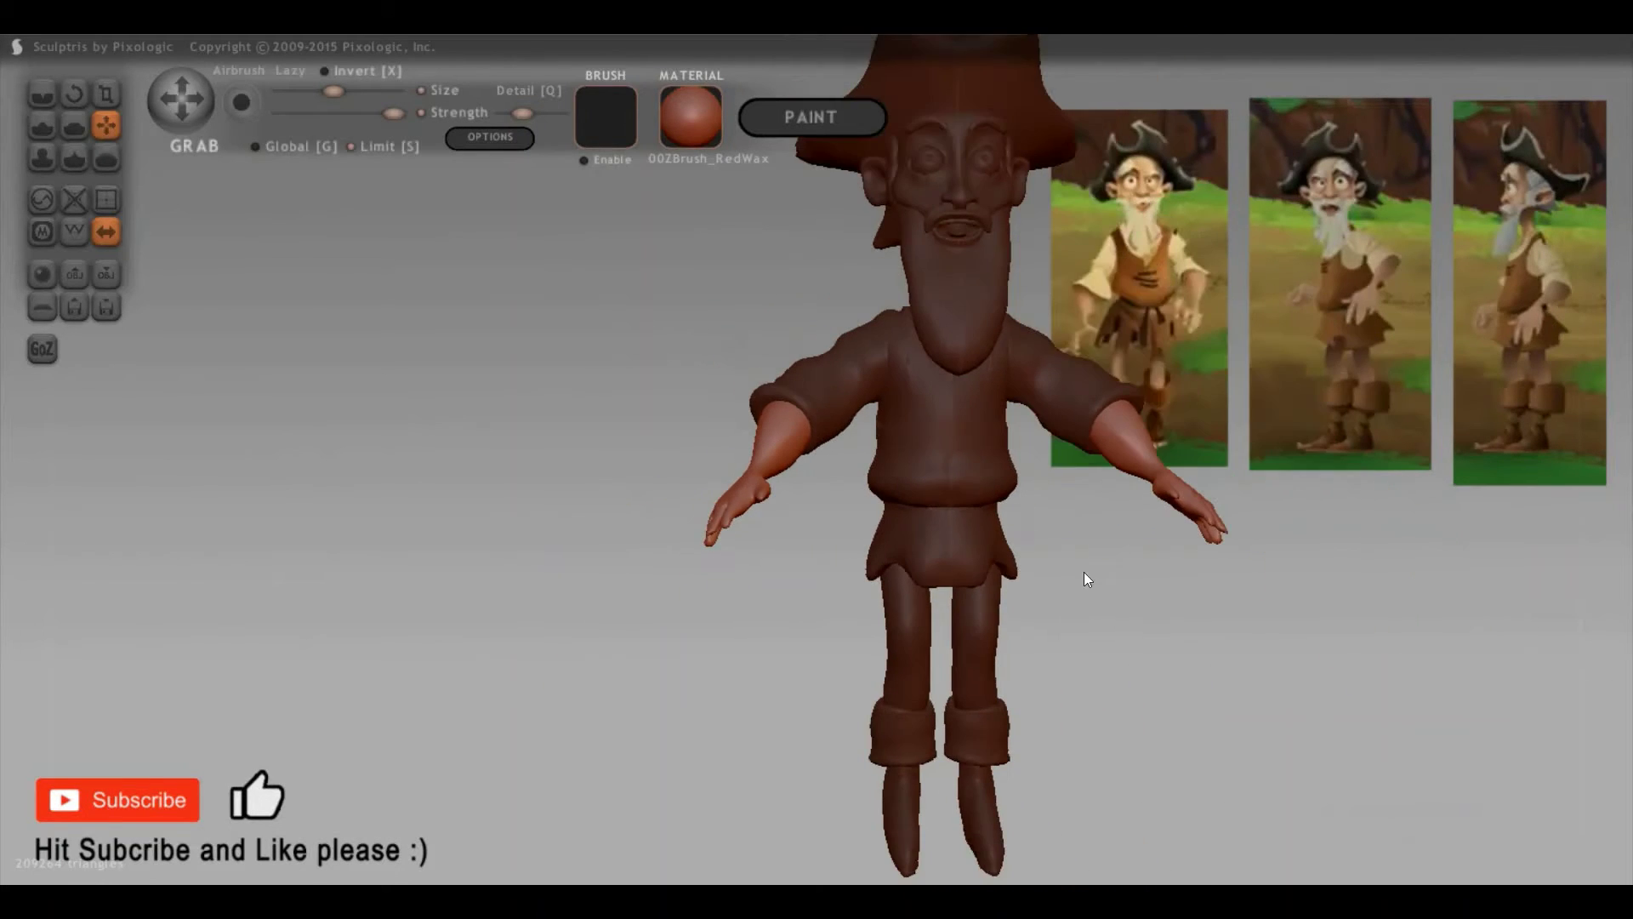
pyautogui.moveTo(981, 469)
pyautogui.mouseDown()
pyautogui.moveTo(958, 492)
pyautogui.moveTo(934, 705)
pyautogui.mouseUp()
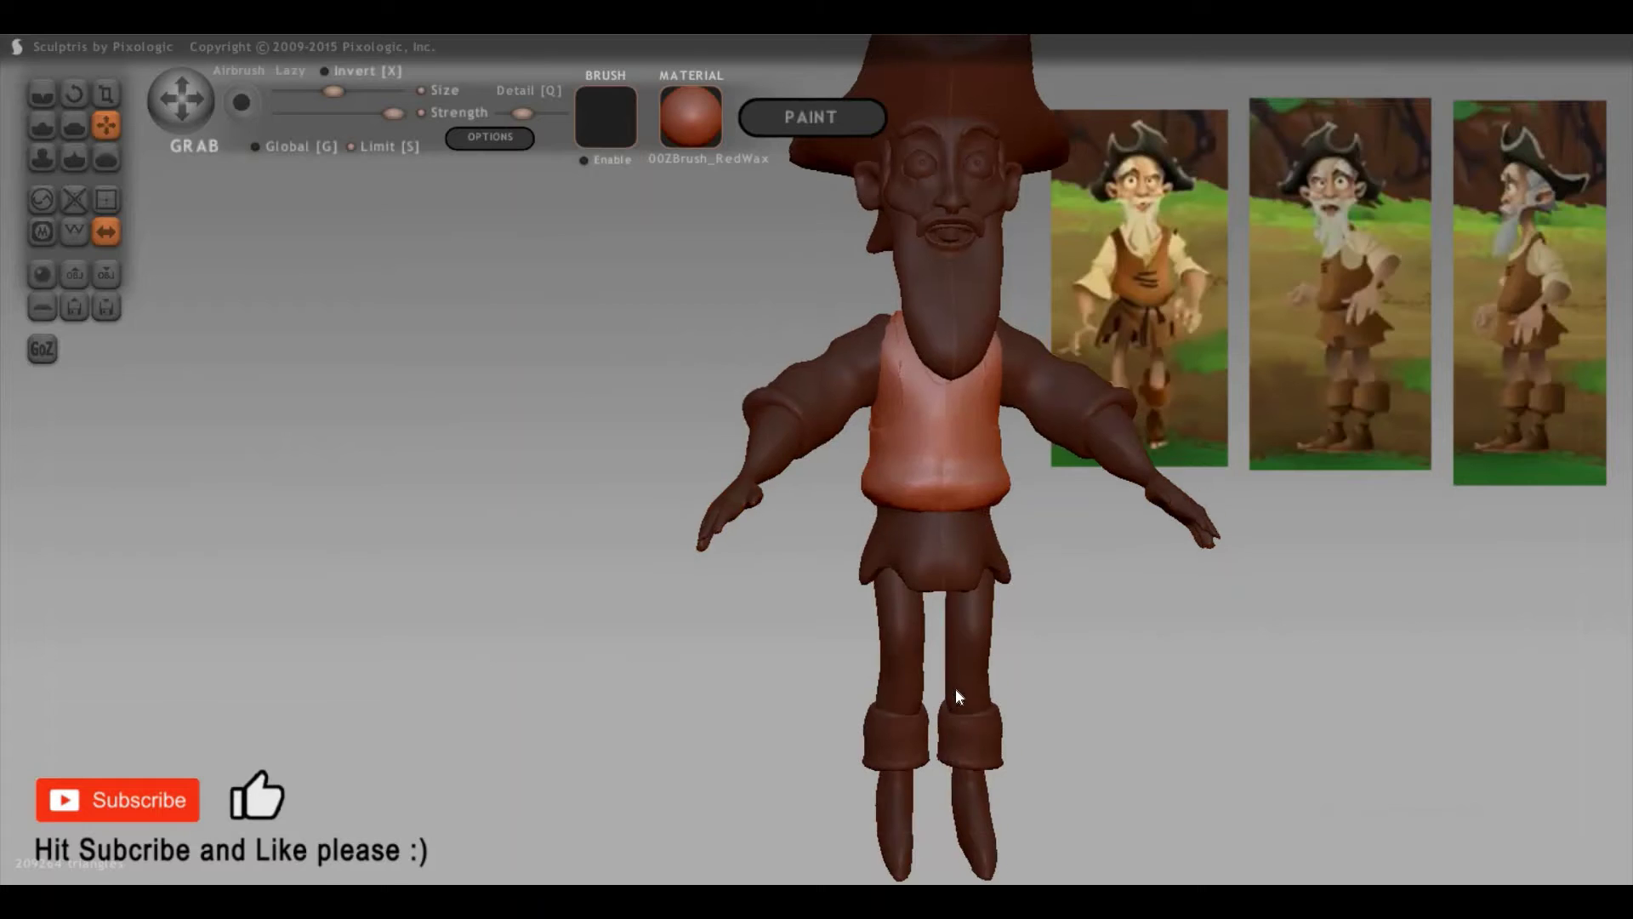
pyautogui.scroll(2, 1087, 686)
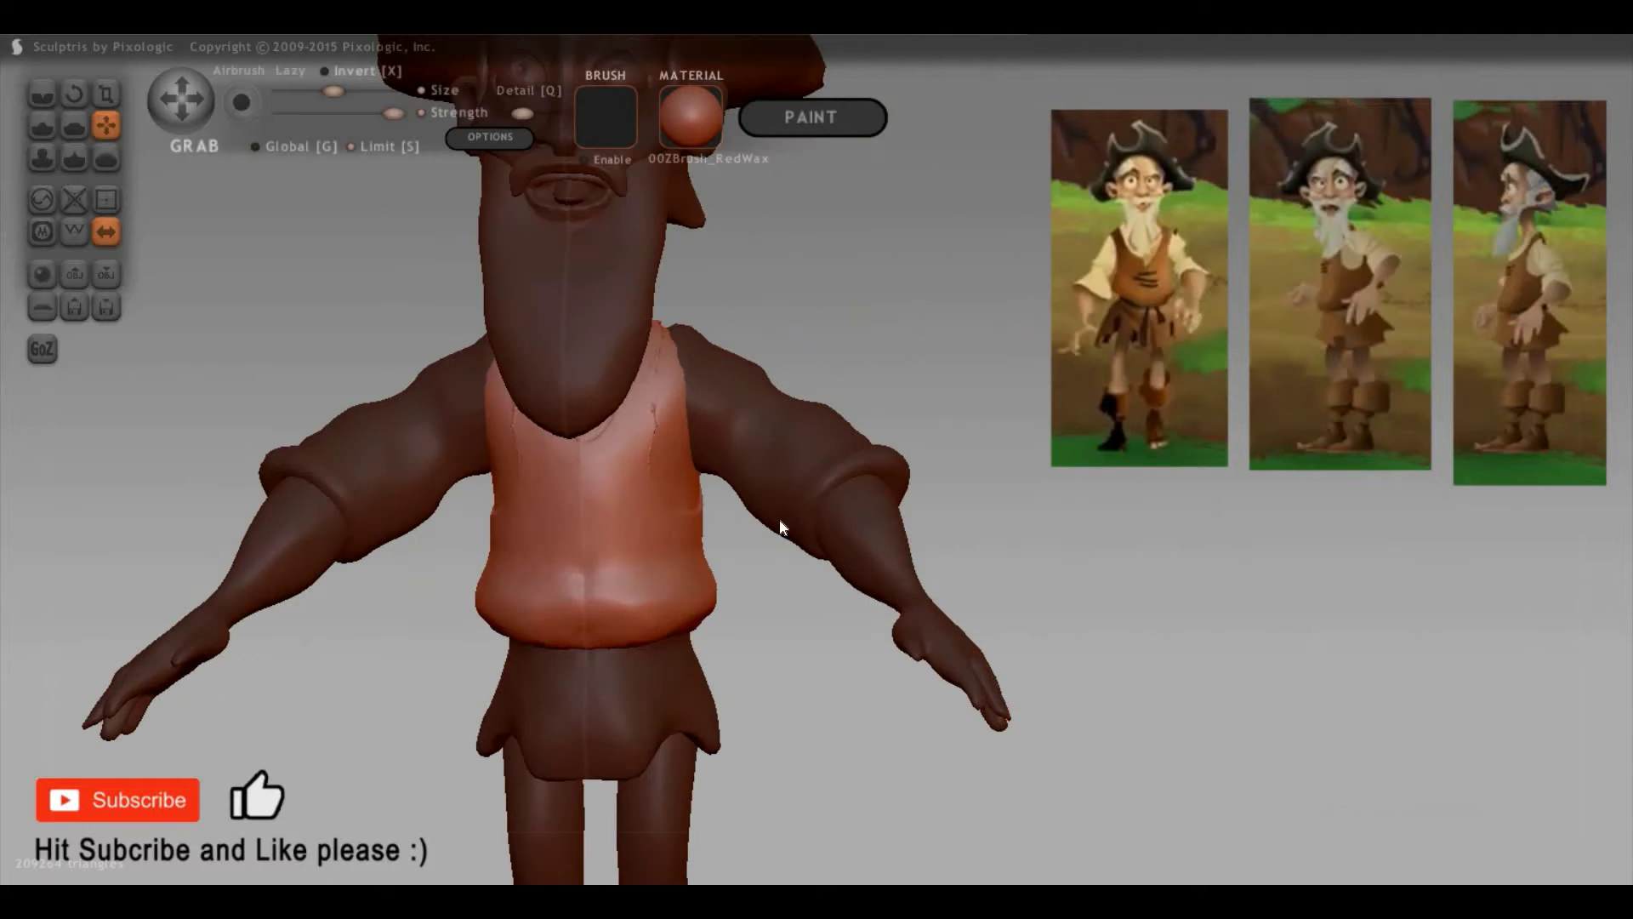
pyautogui.click(734, 424)
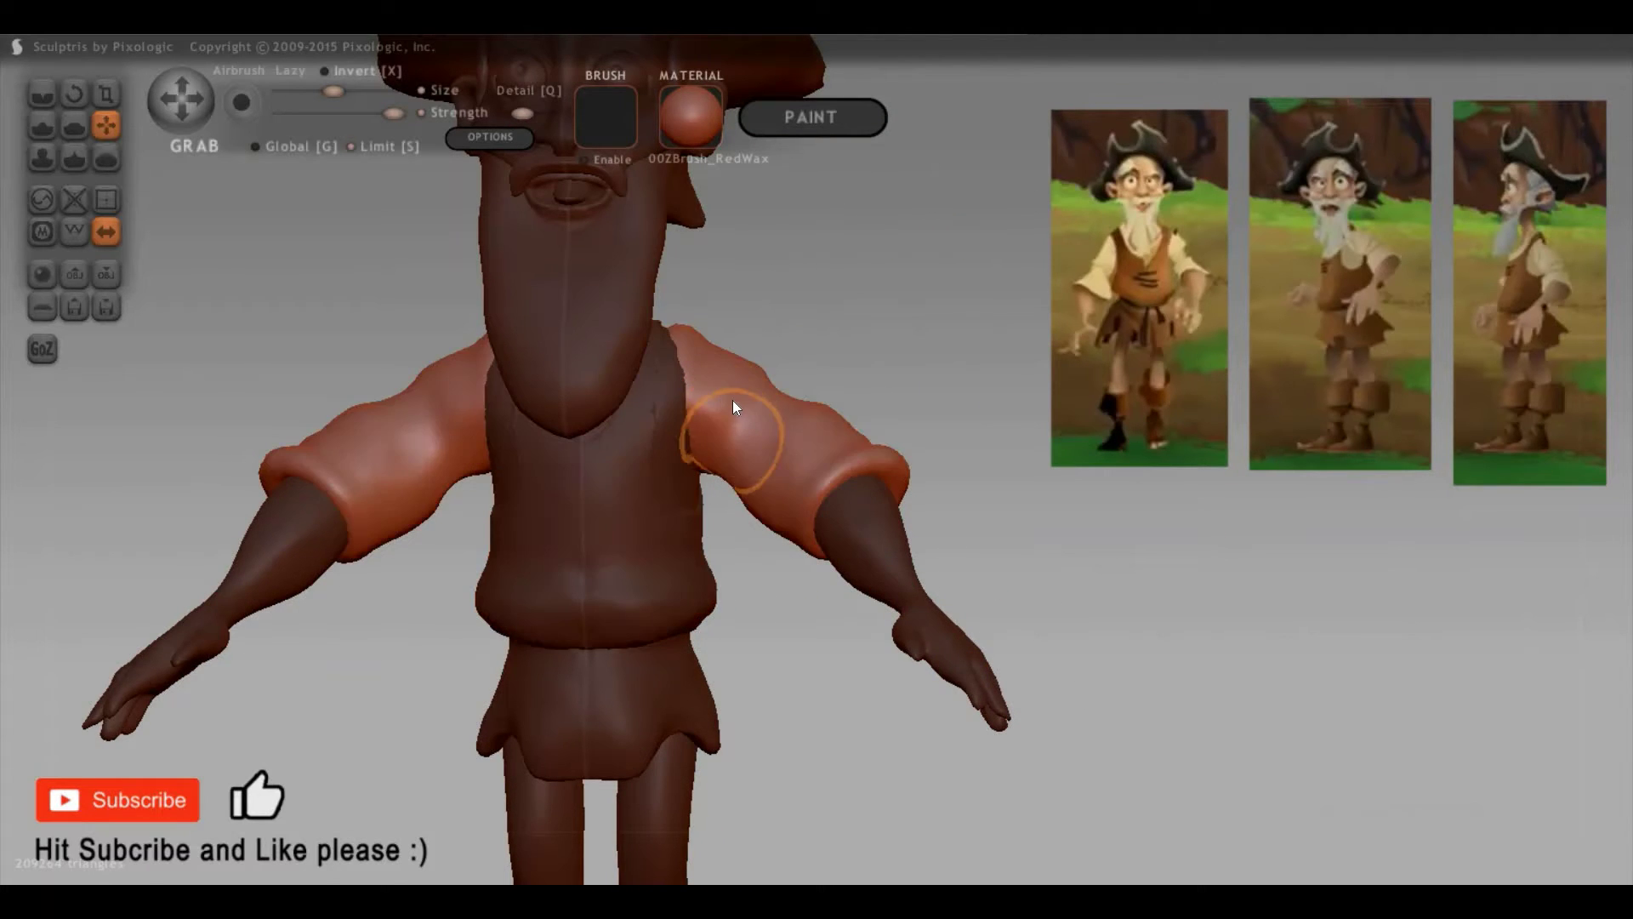
pyautogui.press('3')
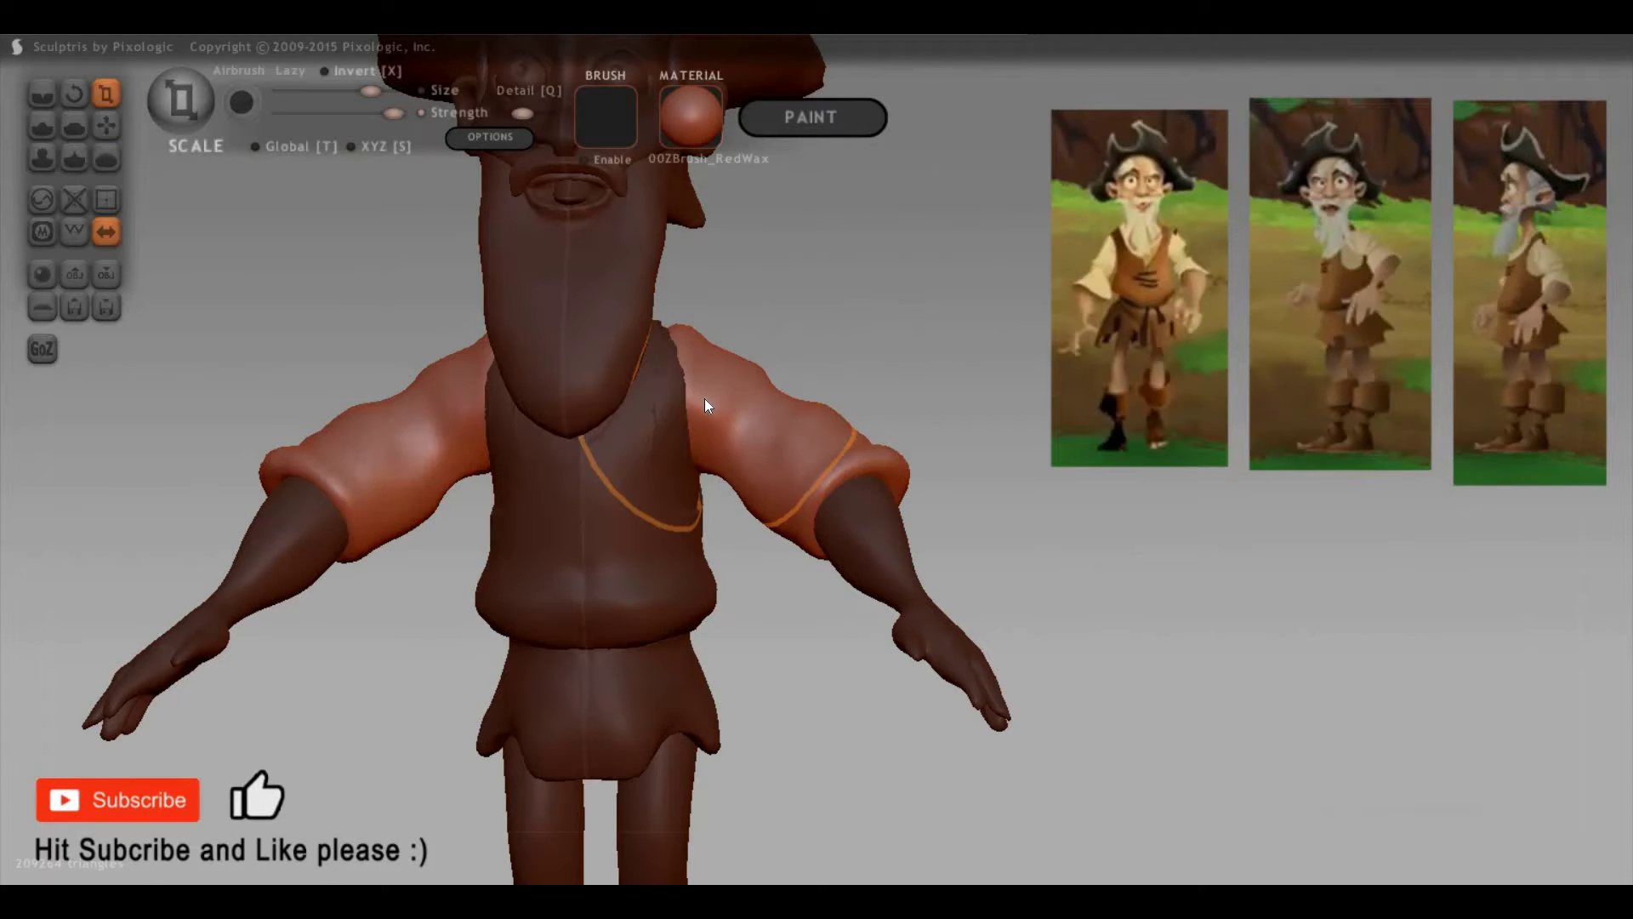
pyautogui.click(704, 398)
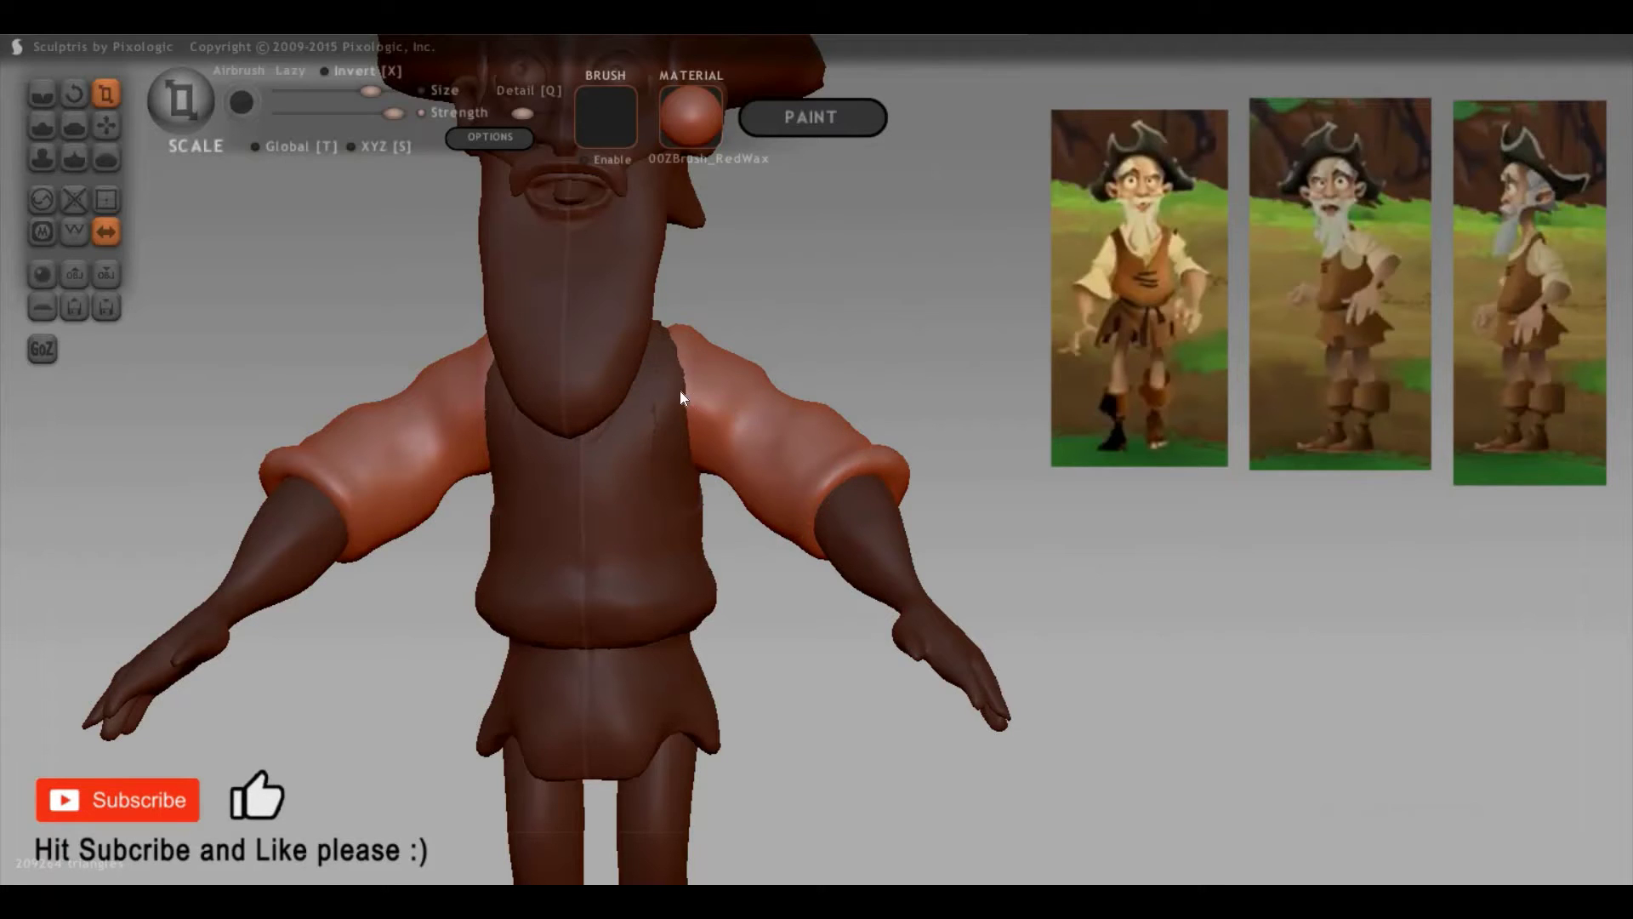
pyautogui.press('h')
pyautogui.moveTo(649, 423); pyautogui.dragTo(621, 544)
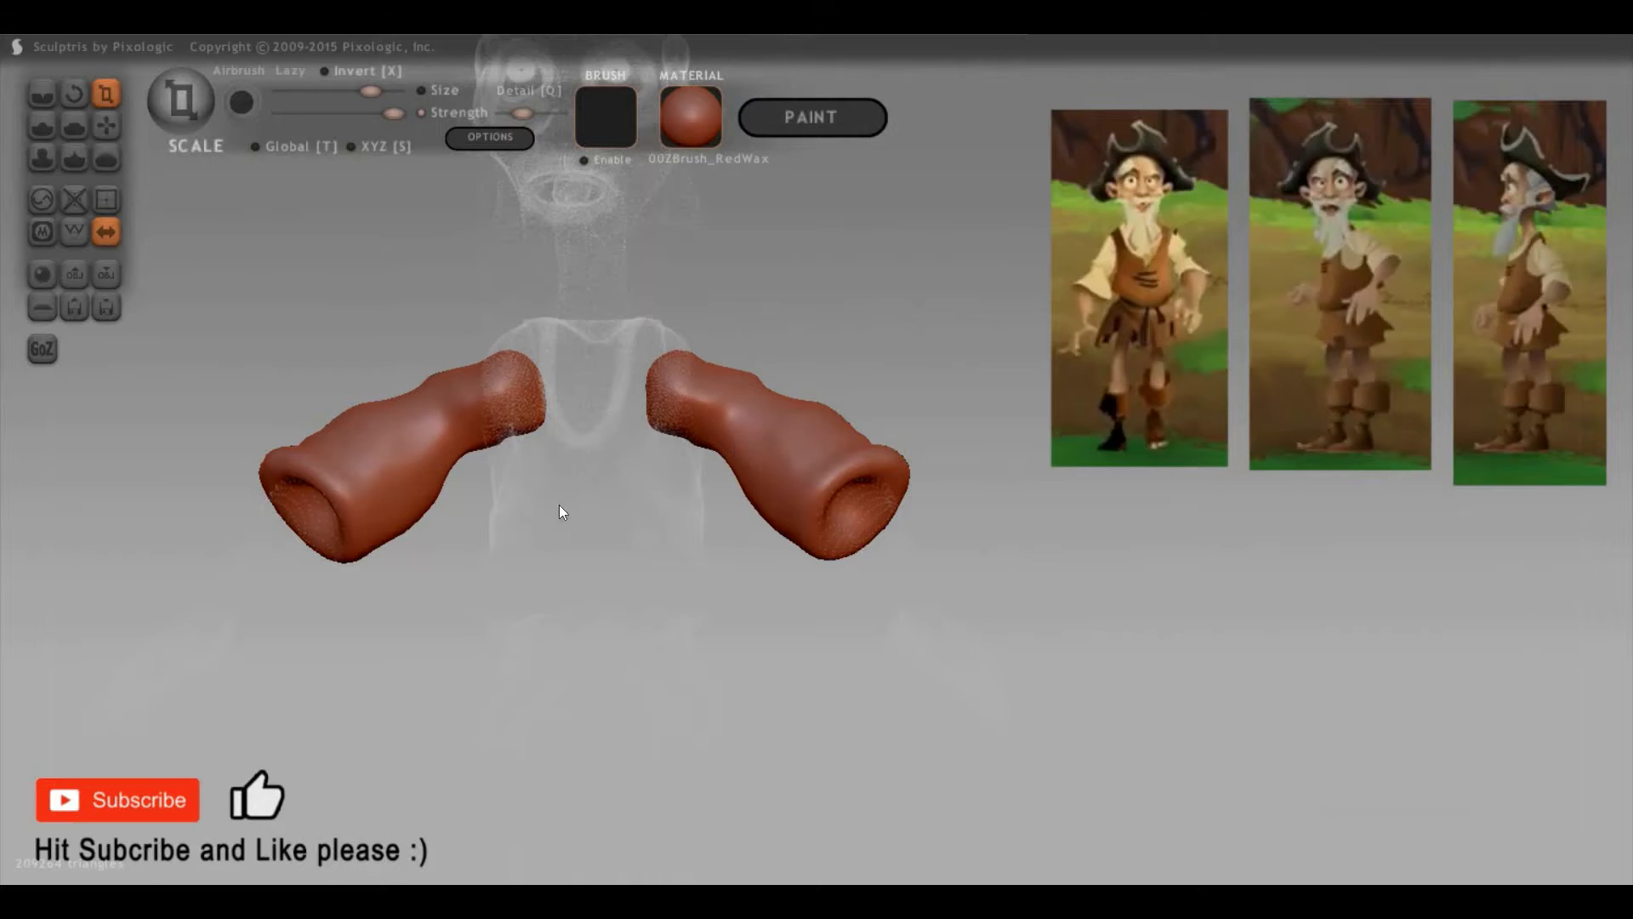
pyautogui.moveTo(559, 511)
pyautogui.mouseDown()
pyautogui.moveTo(944, 332)
pyautogui.moveTo(907, 320)
pyautogui.mouseUp()
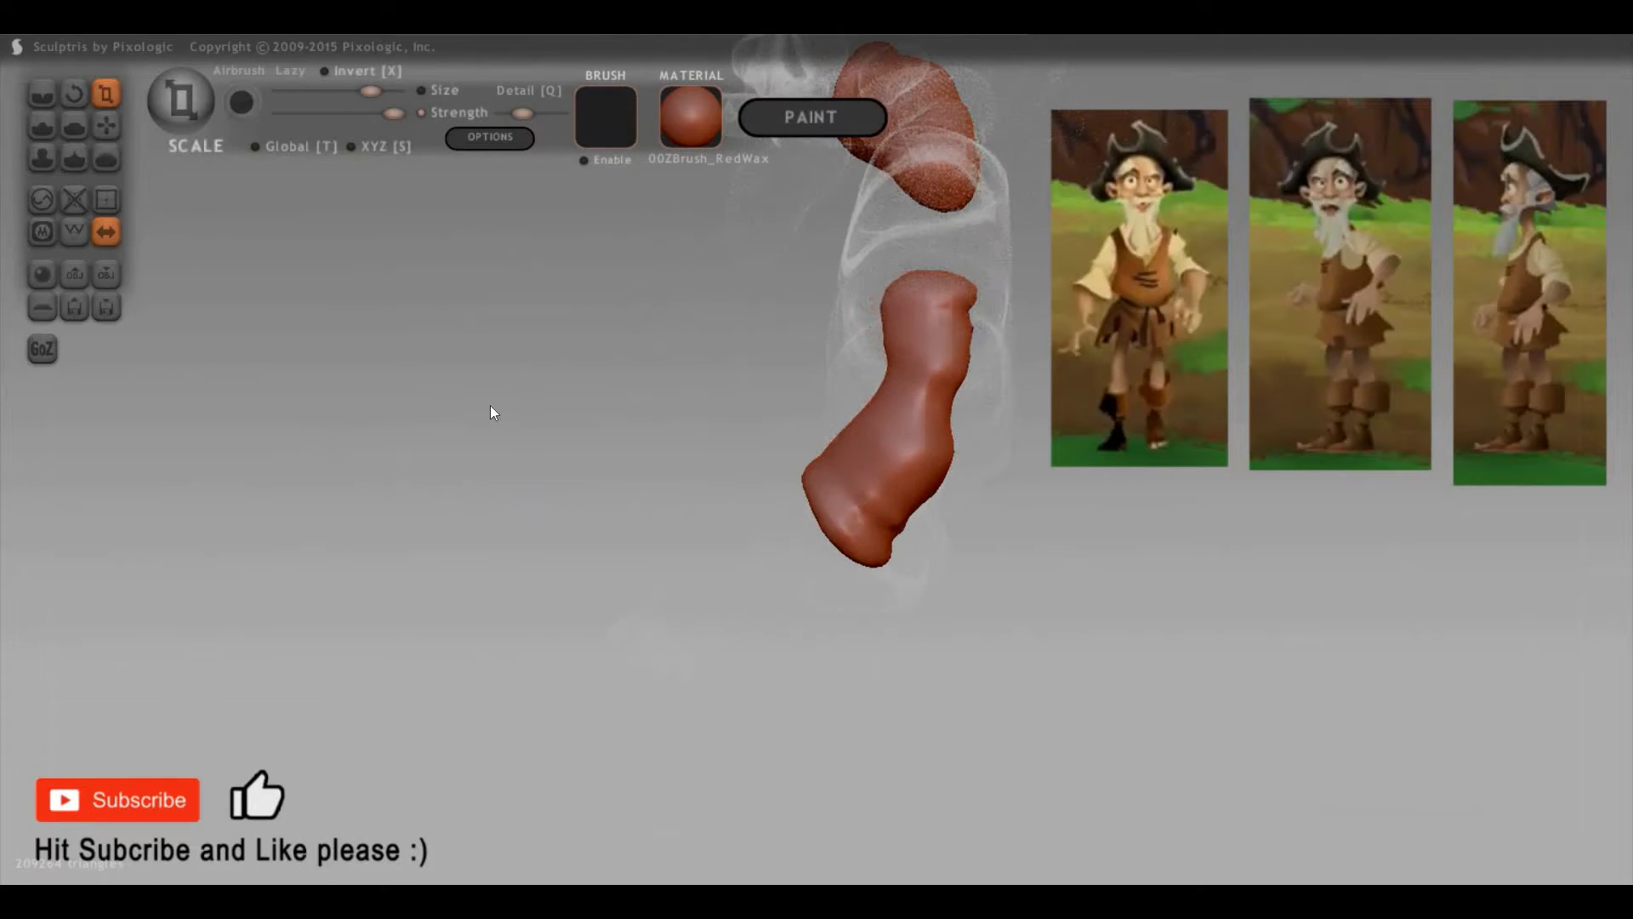
pyautogui.moveTo(805, 257); pyautogui.dragTo(879, 380)
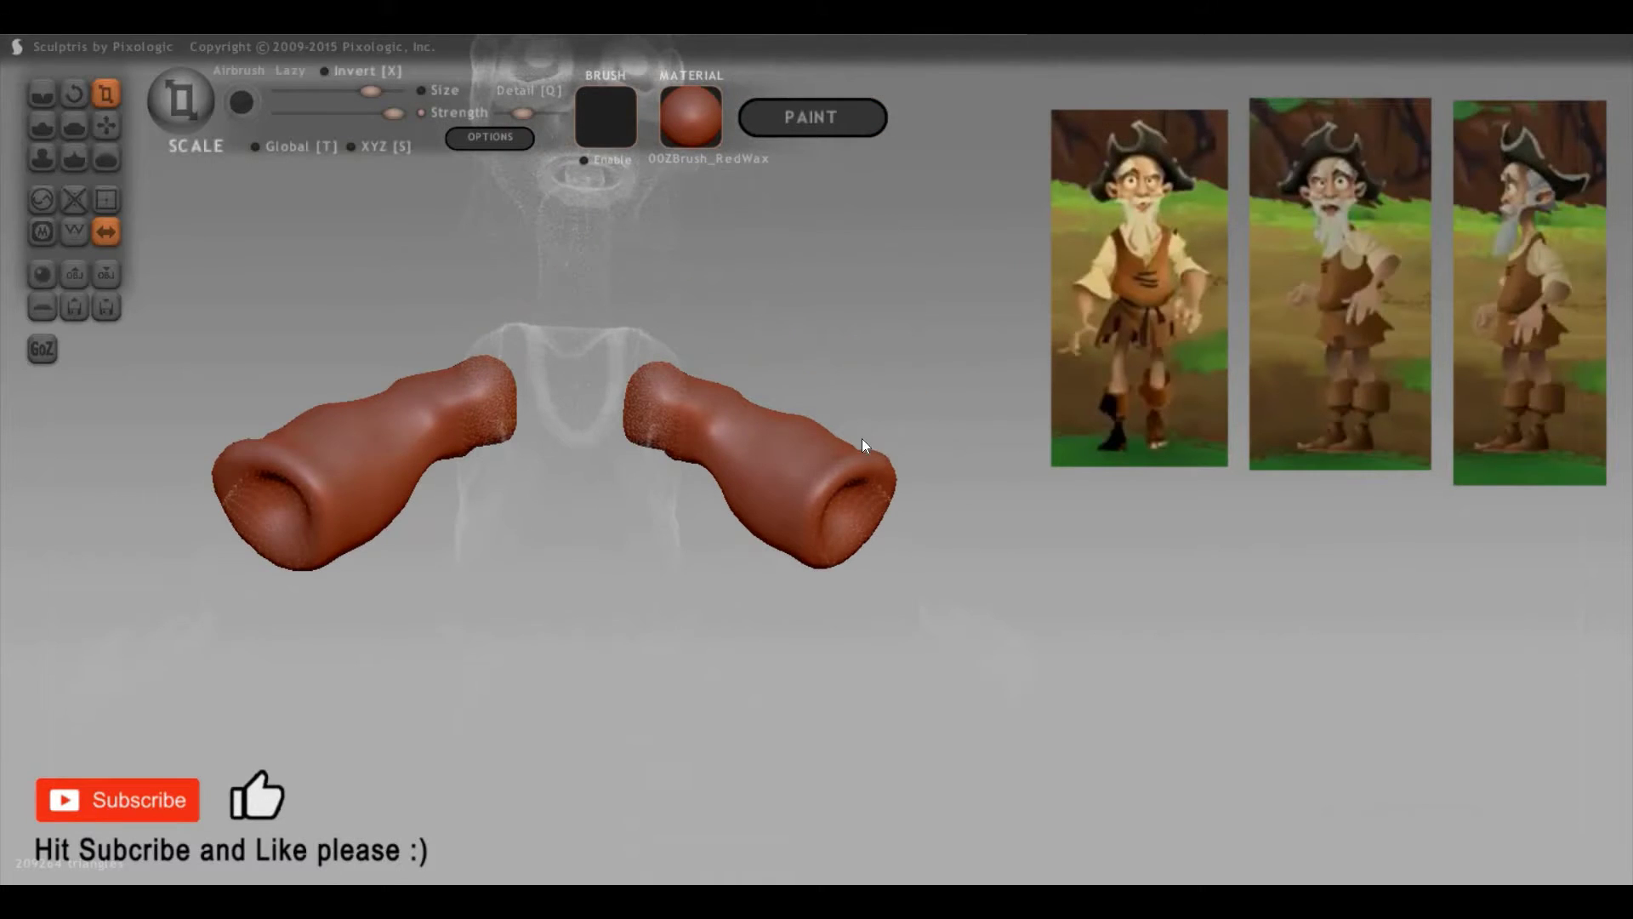
pyautogui.press('h')
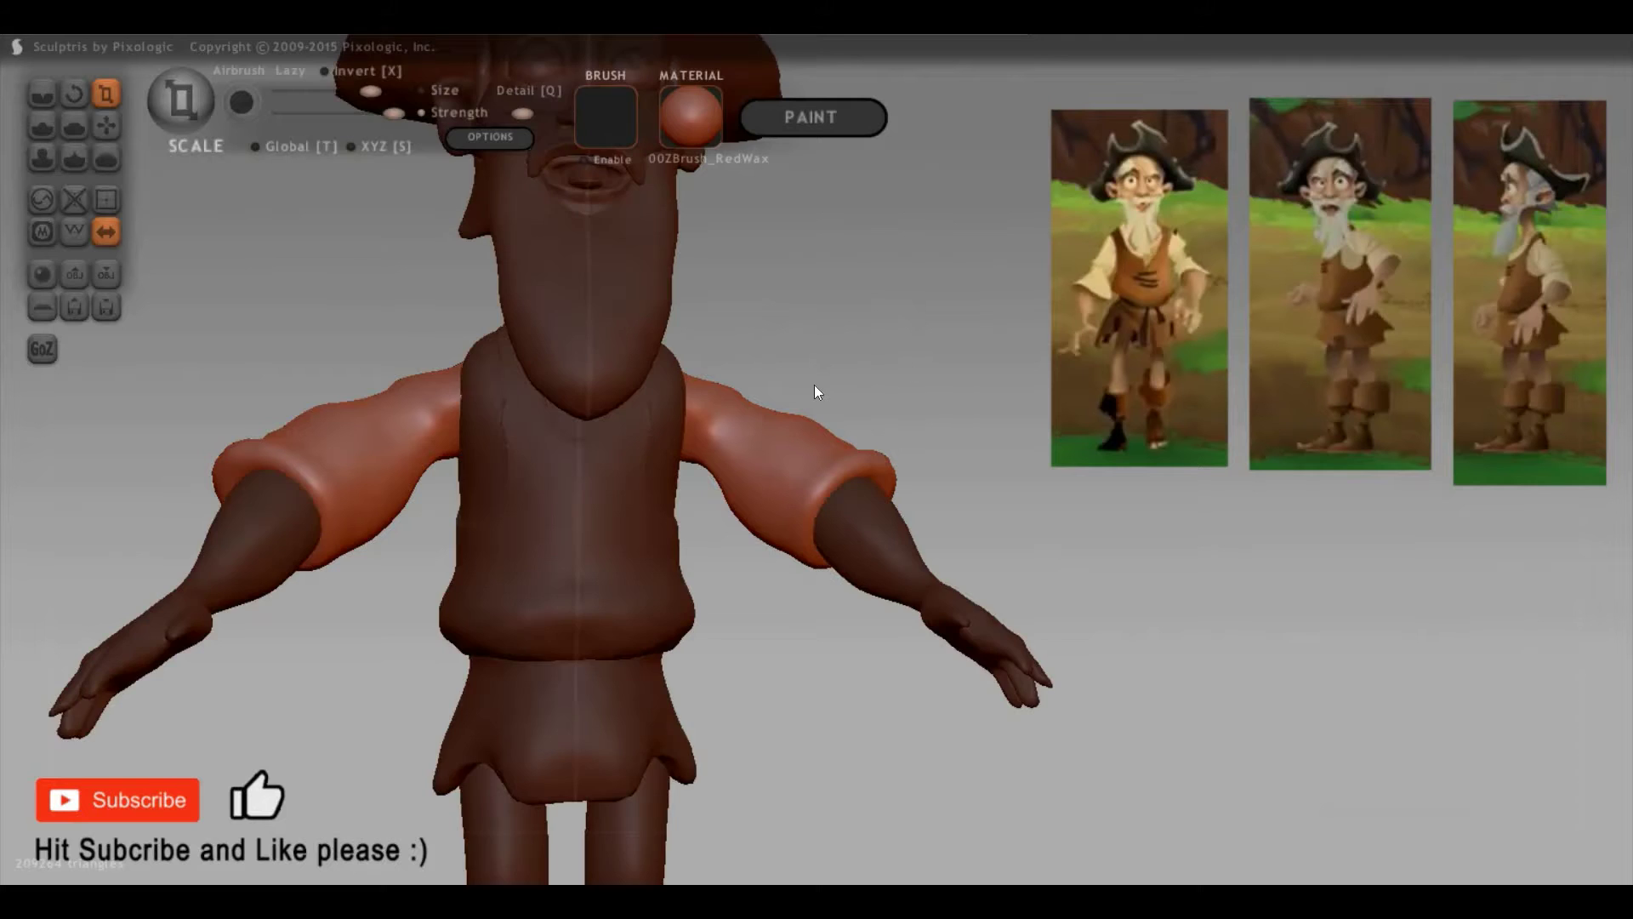
pyautogui.moveTo(915, 316); pyautogui.dragTo(937, 341)
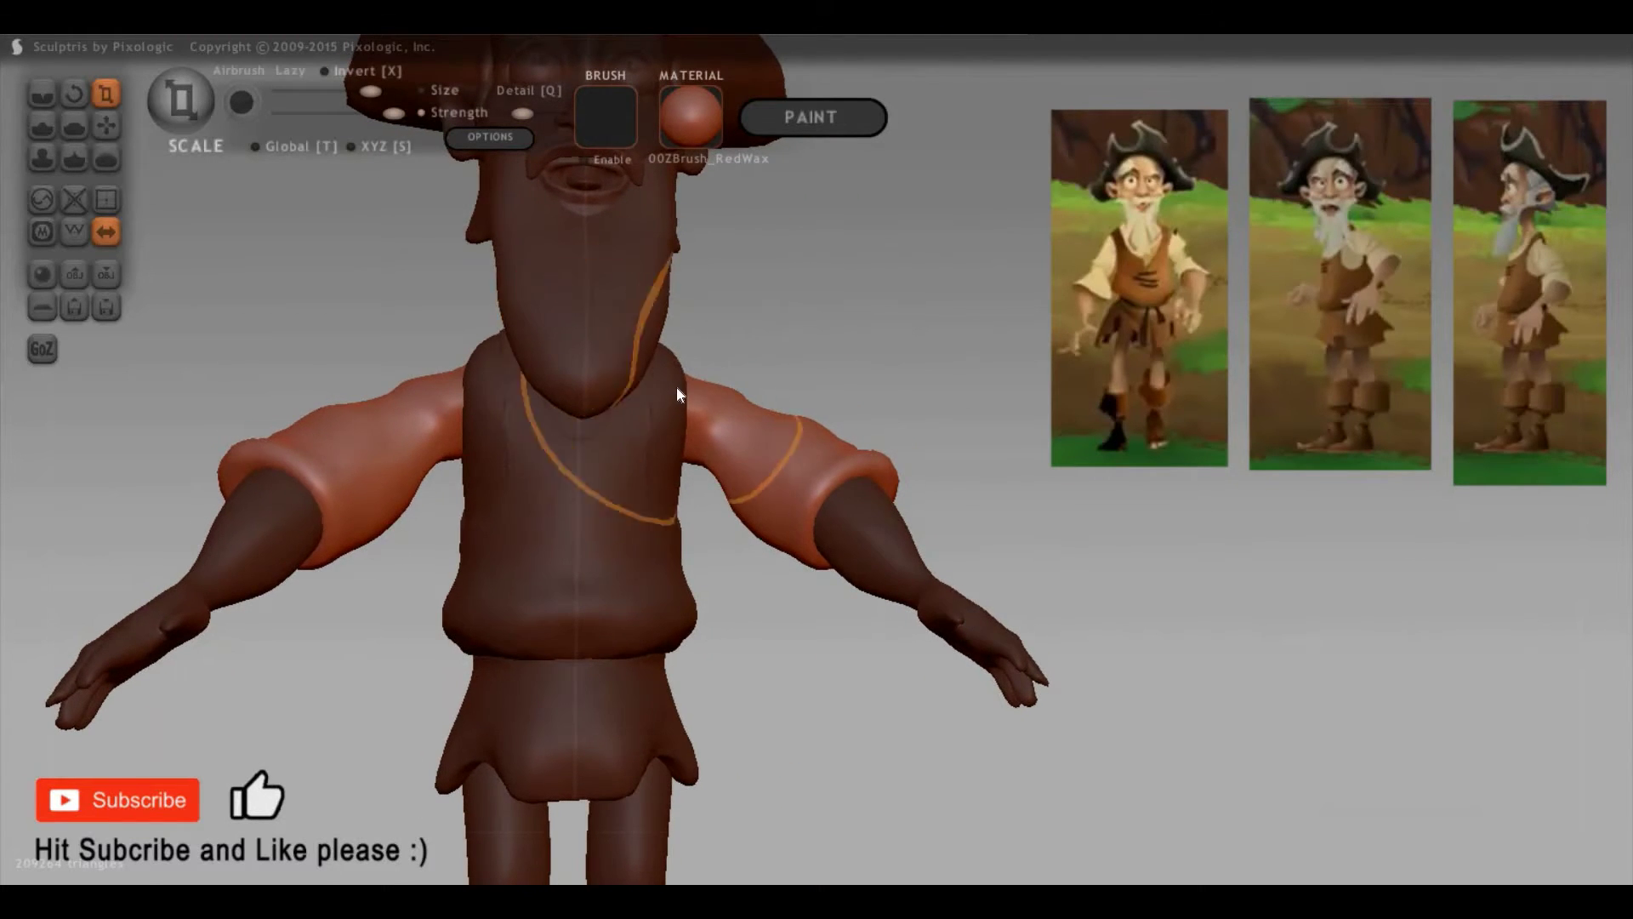
pyautogui.scroll(2, 629, 373)
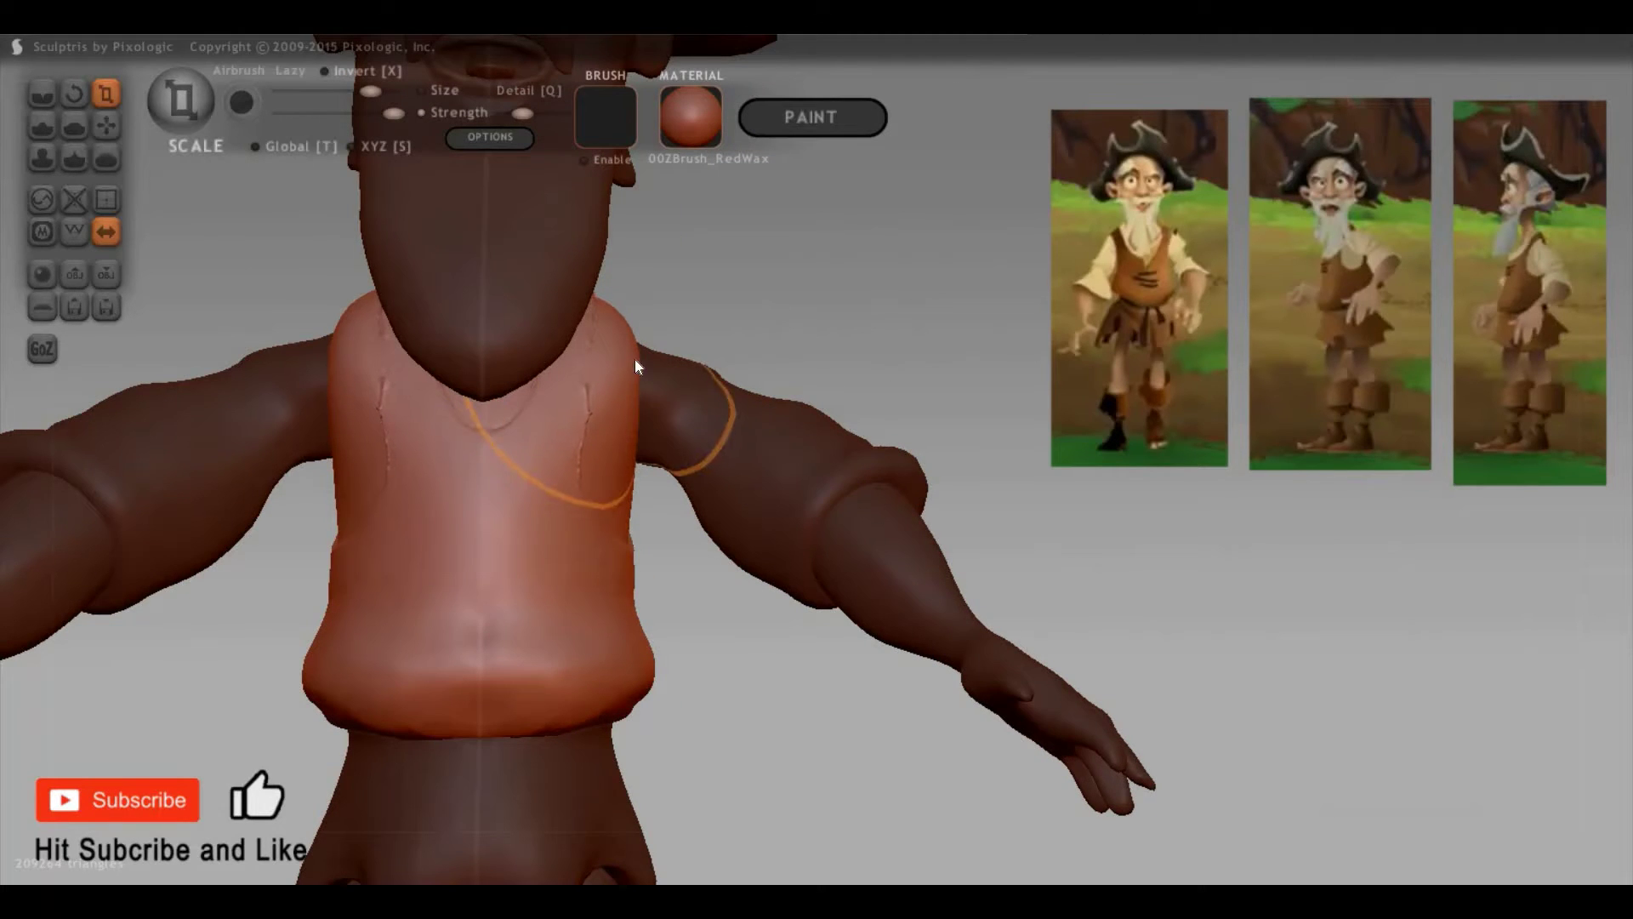
# Step: Pull the vest's shoulder openings into shape around the arms with an enlarged Grab brush
pyautogui.press('g')
pyautogui.press('space')
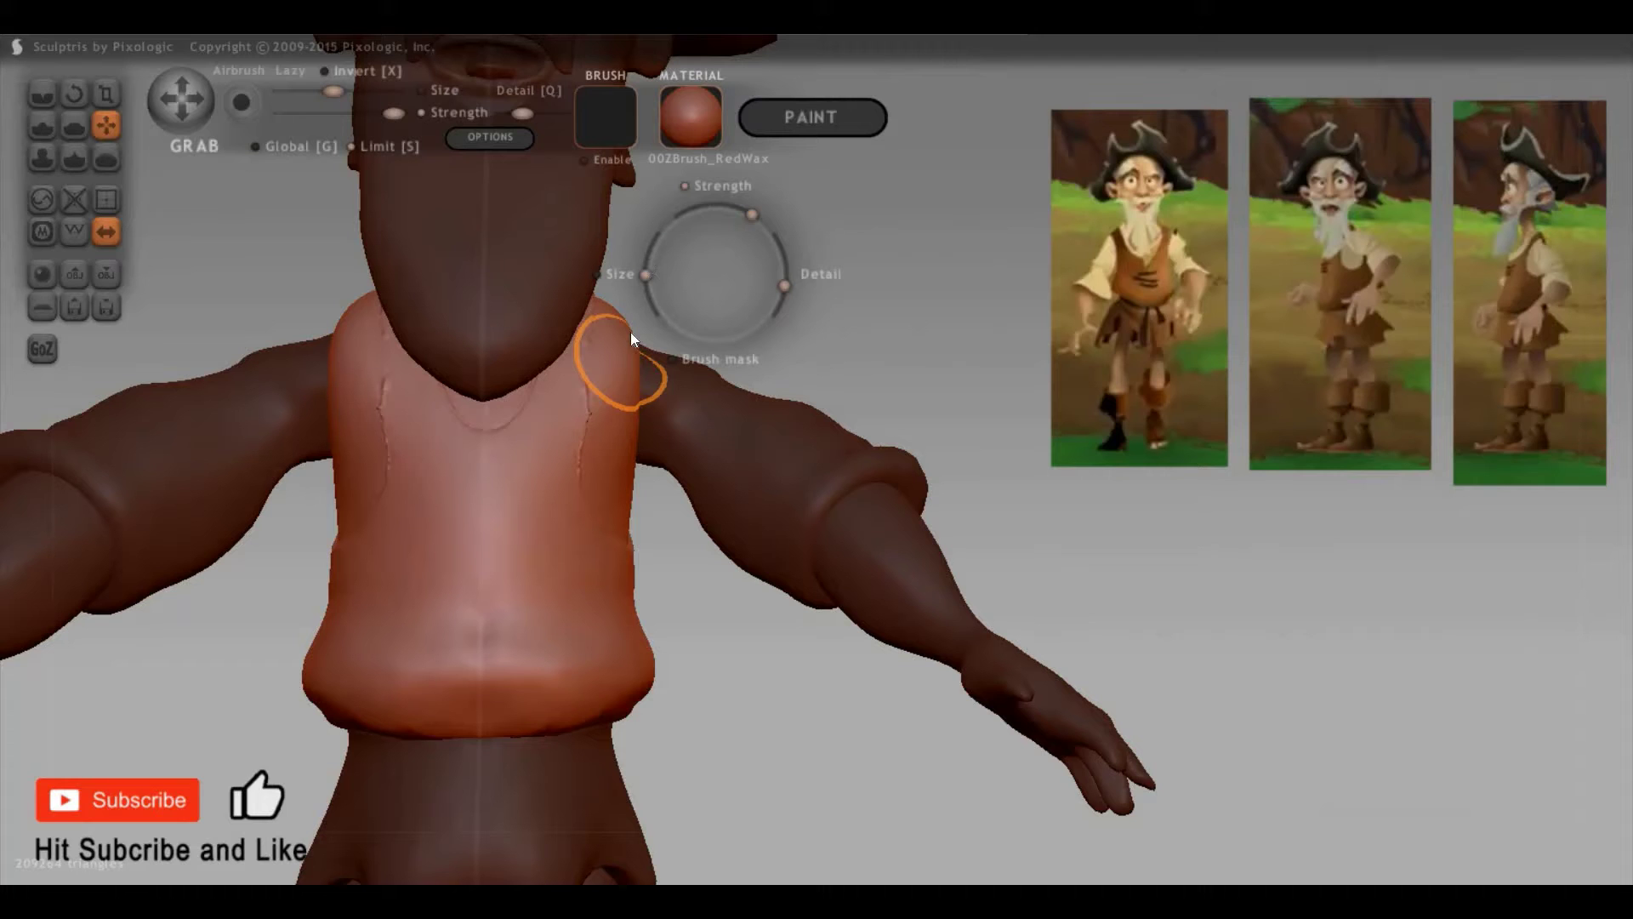
pyautogui.moveTo(630, 333); pyautogui.dragTo(620, 359)
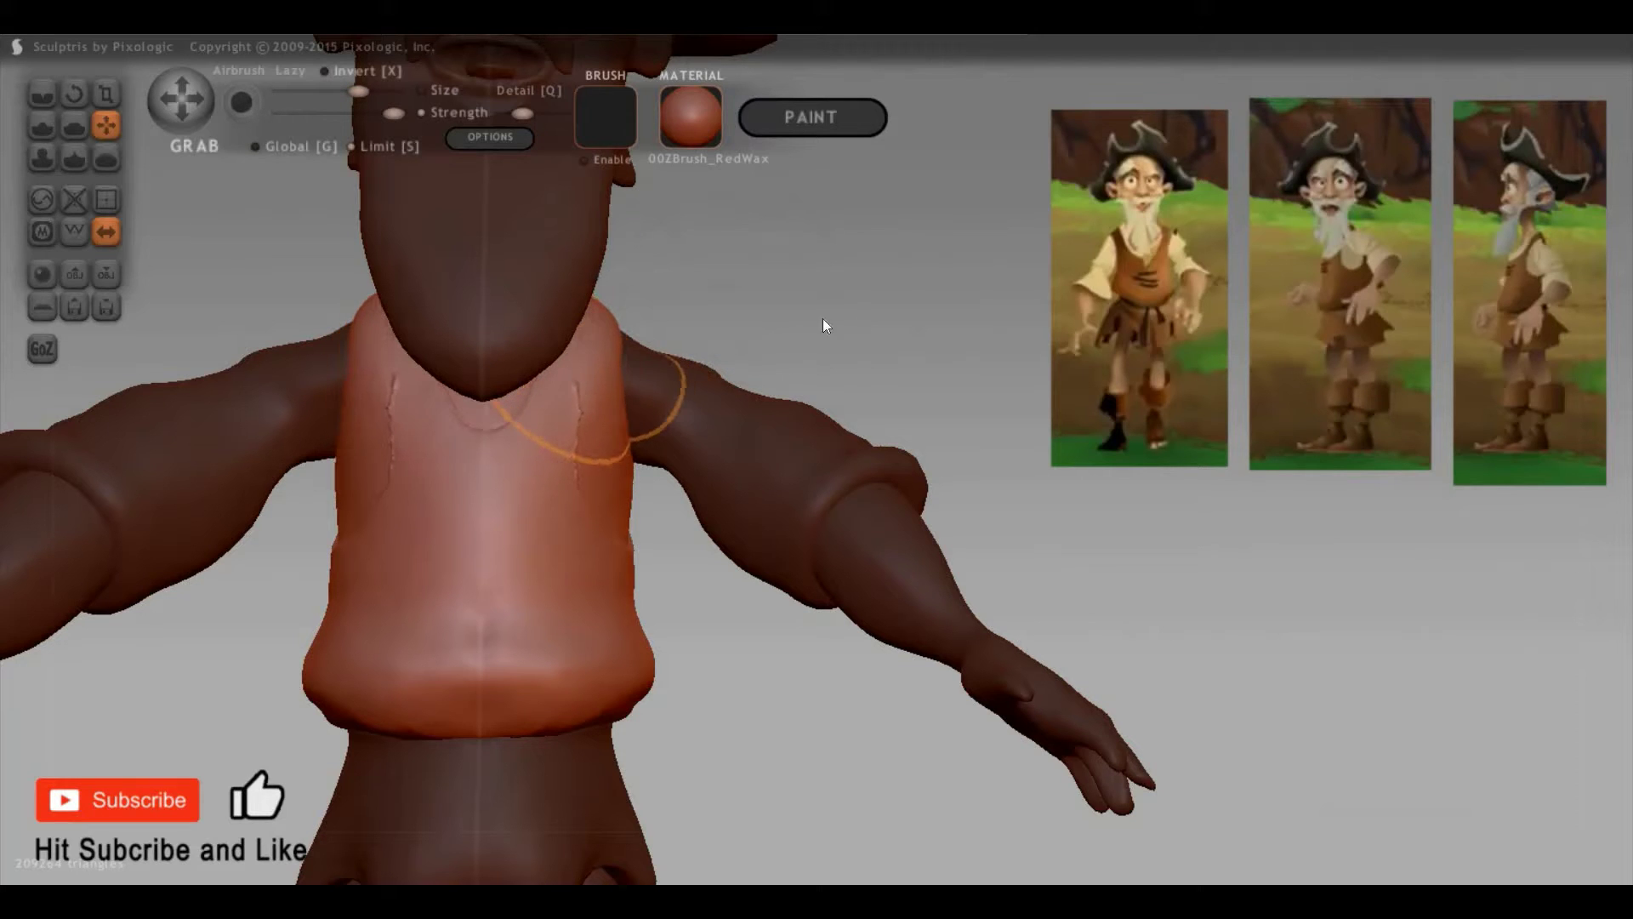
pyautogui.moveTo(512, 351); pyautogui.dragTo(1068, 330, button='right')
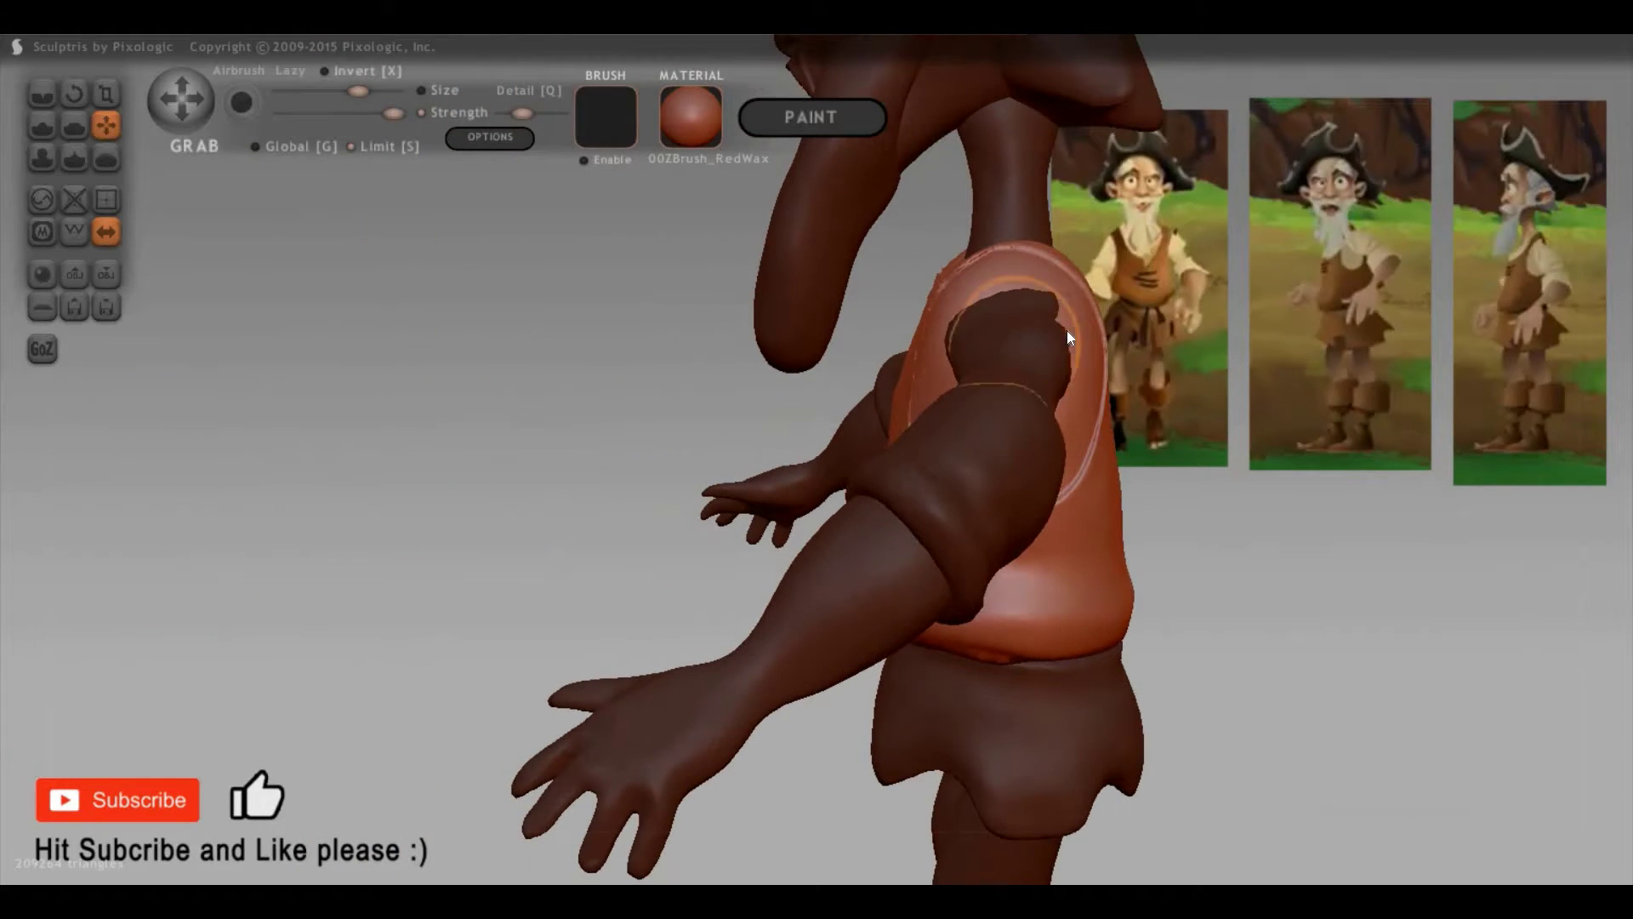
pyautogui.moveTo(1067, 331); pyautogui.dragTo(1115, 398)
pyautogui.moveTo(1114, 397); pyautogui.dragTo(1099, 394, button='right')
pyautogui.moveTo(1087, 392); pyautogui.dragTo(1124, 502)
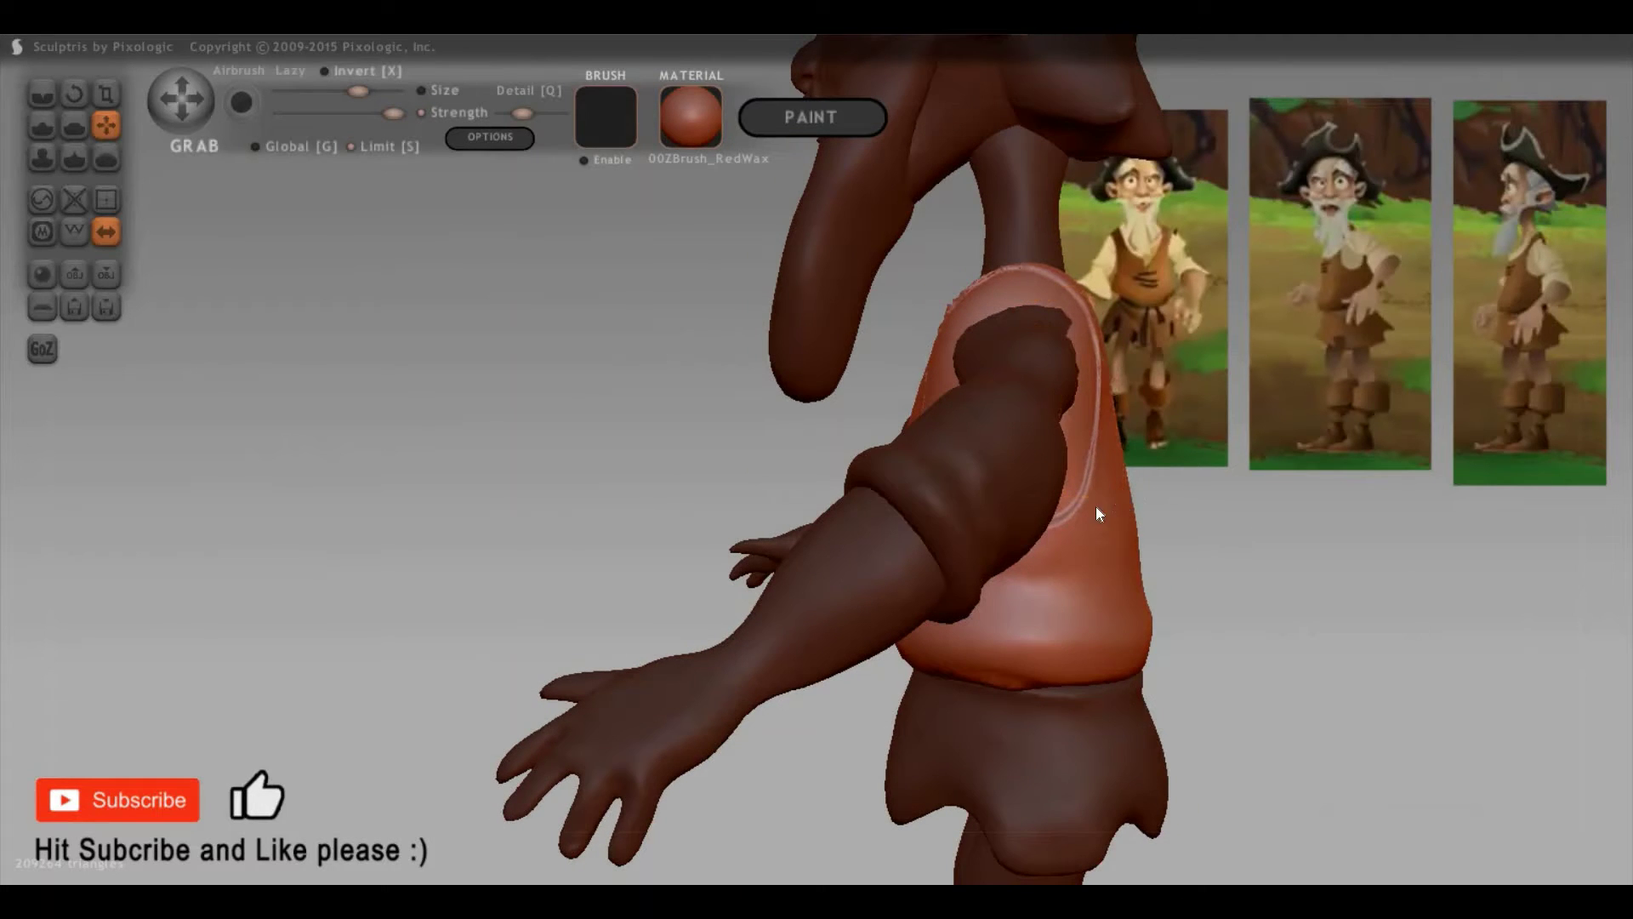
pyautogui.moveTo(1444, 510); pyautogui.dragTo(1239, 544, button='right')
pyautogui.scroll(2, 763, 516)
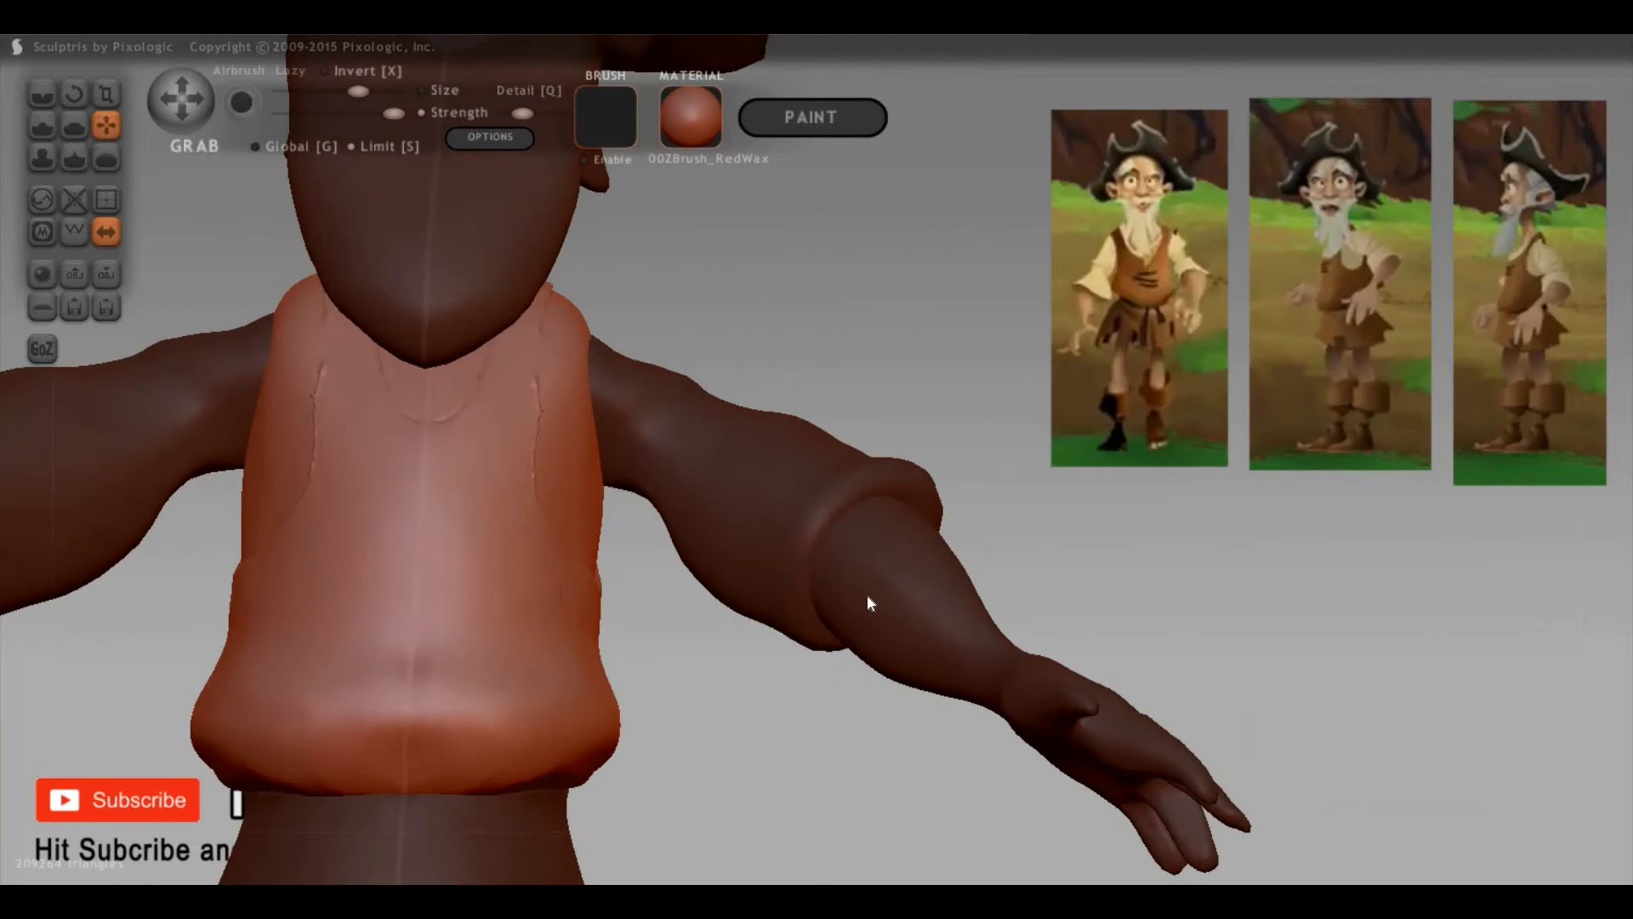
pyautogui.scroll(-4, 385, 393)
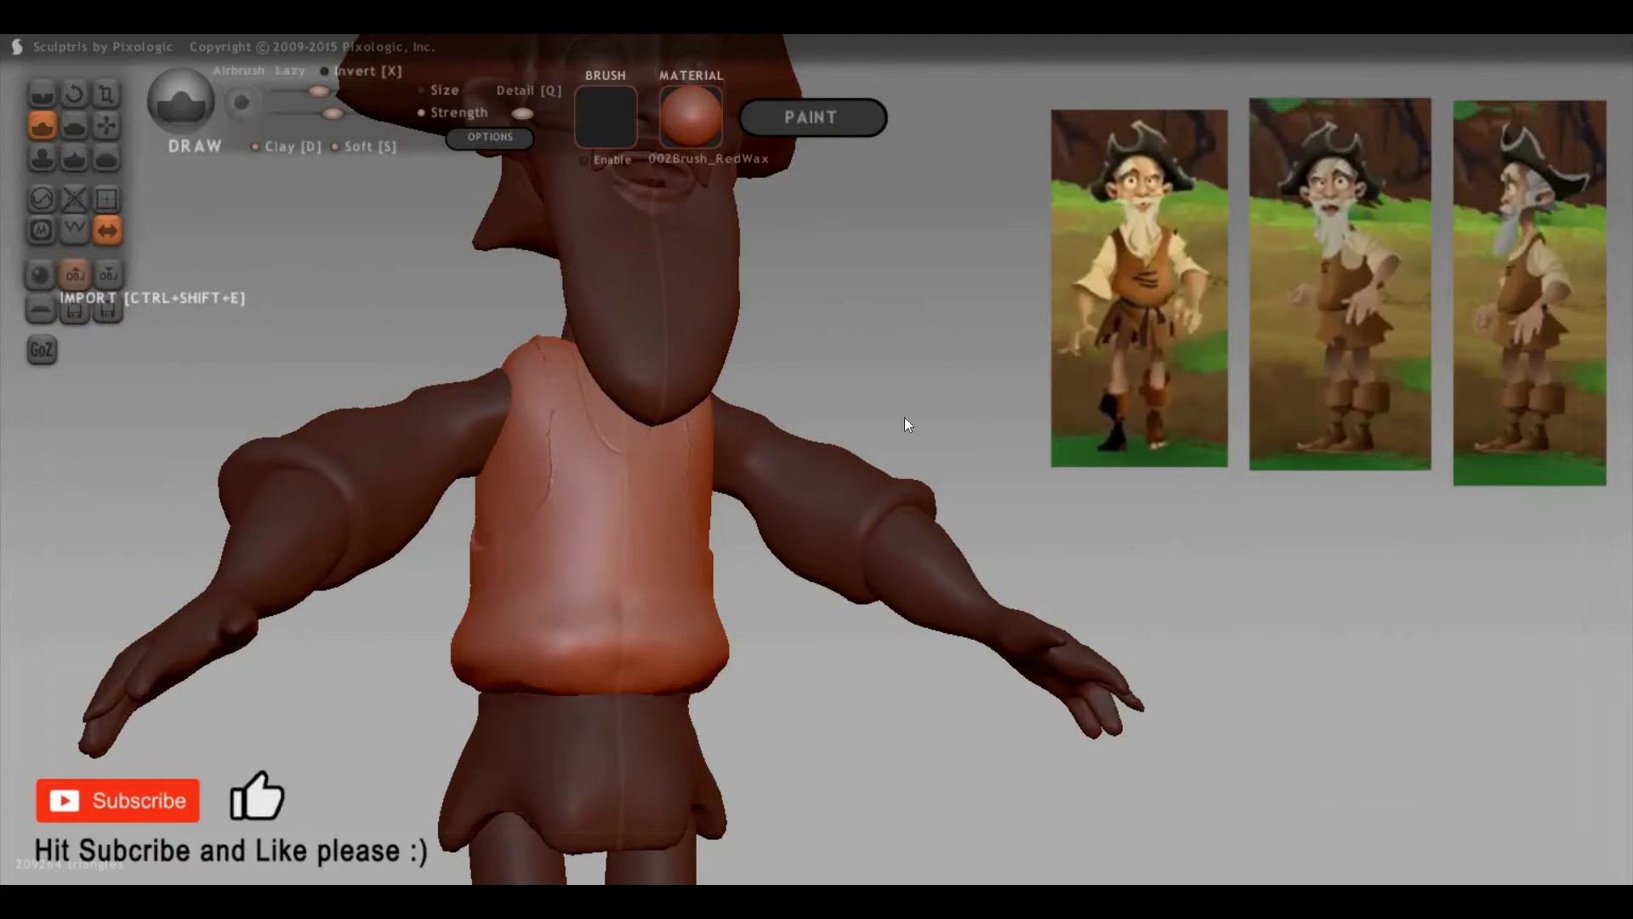
# Step: Add a new sphere object and place it on the chest
pyautogui.click(42, 271)
pyautogui.click(816, 493)
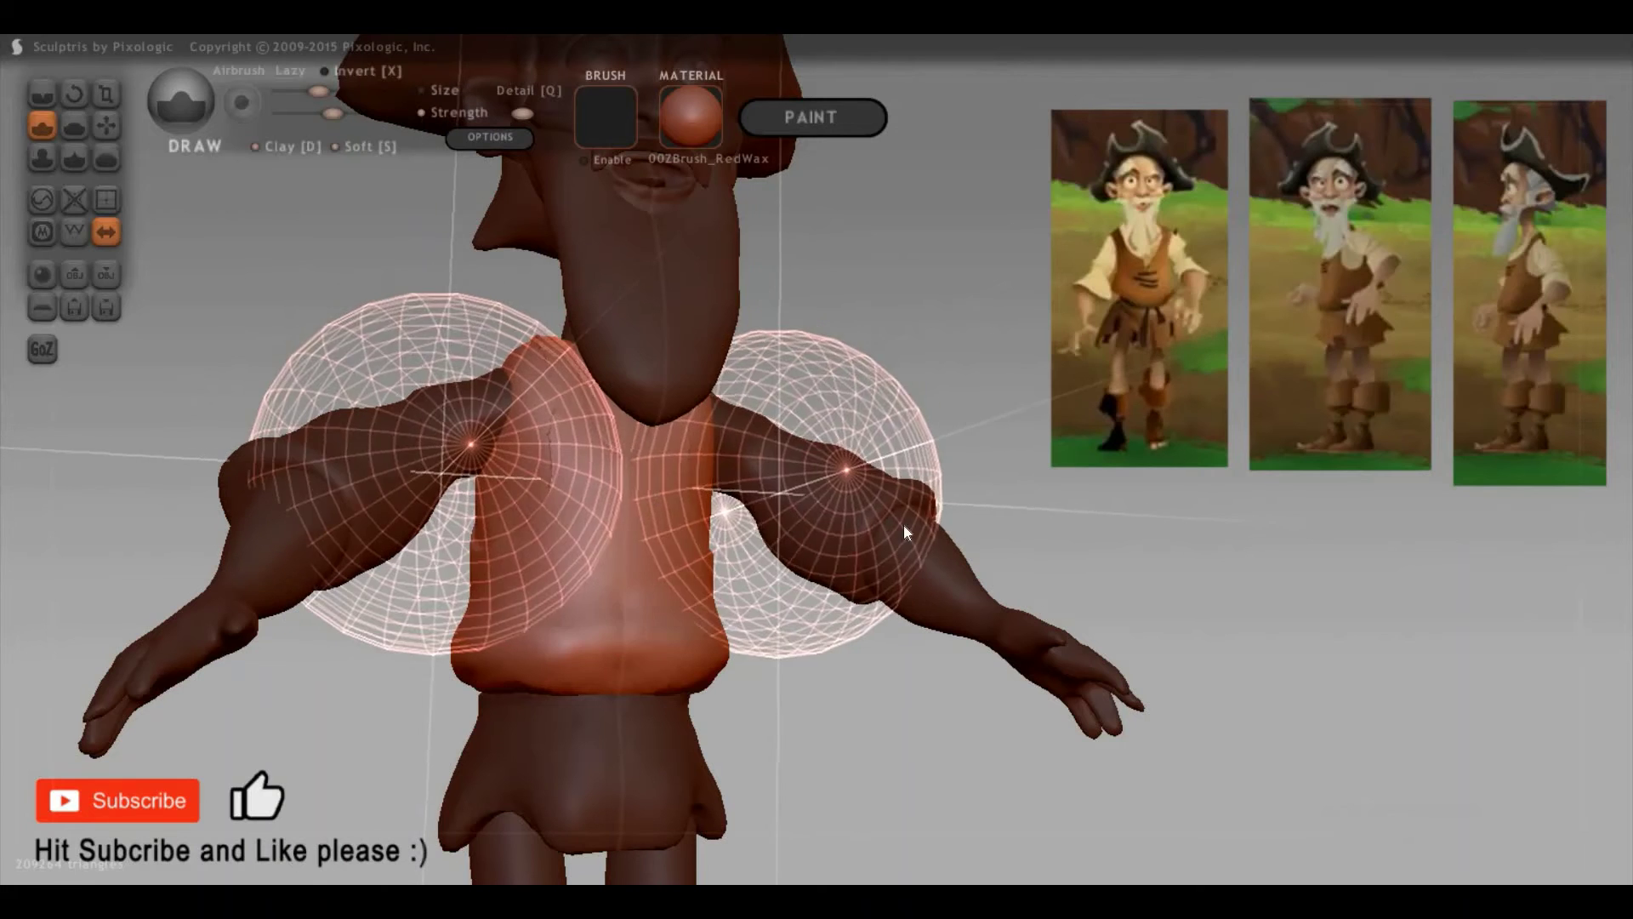
pyautogui.moveTo(1062, 434); pyautogui.dragTo(68, 302)
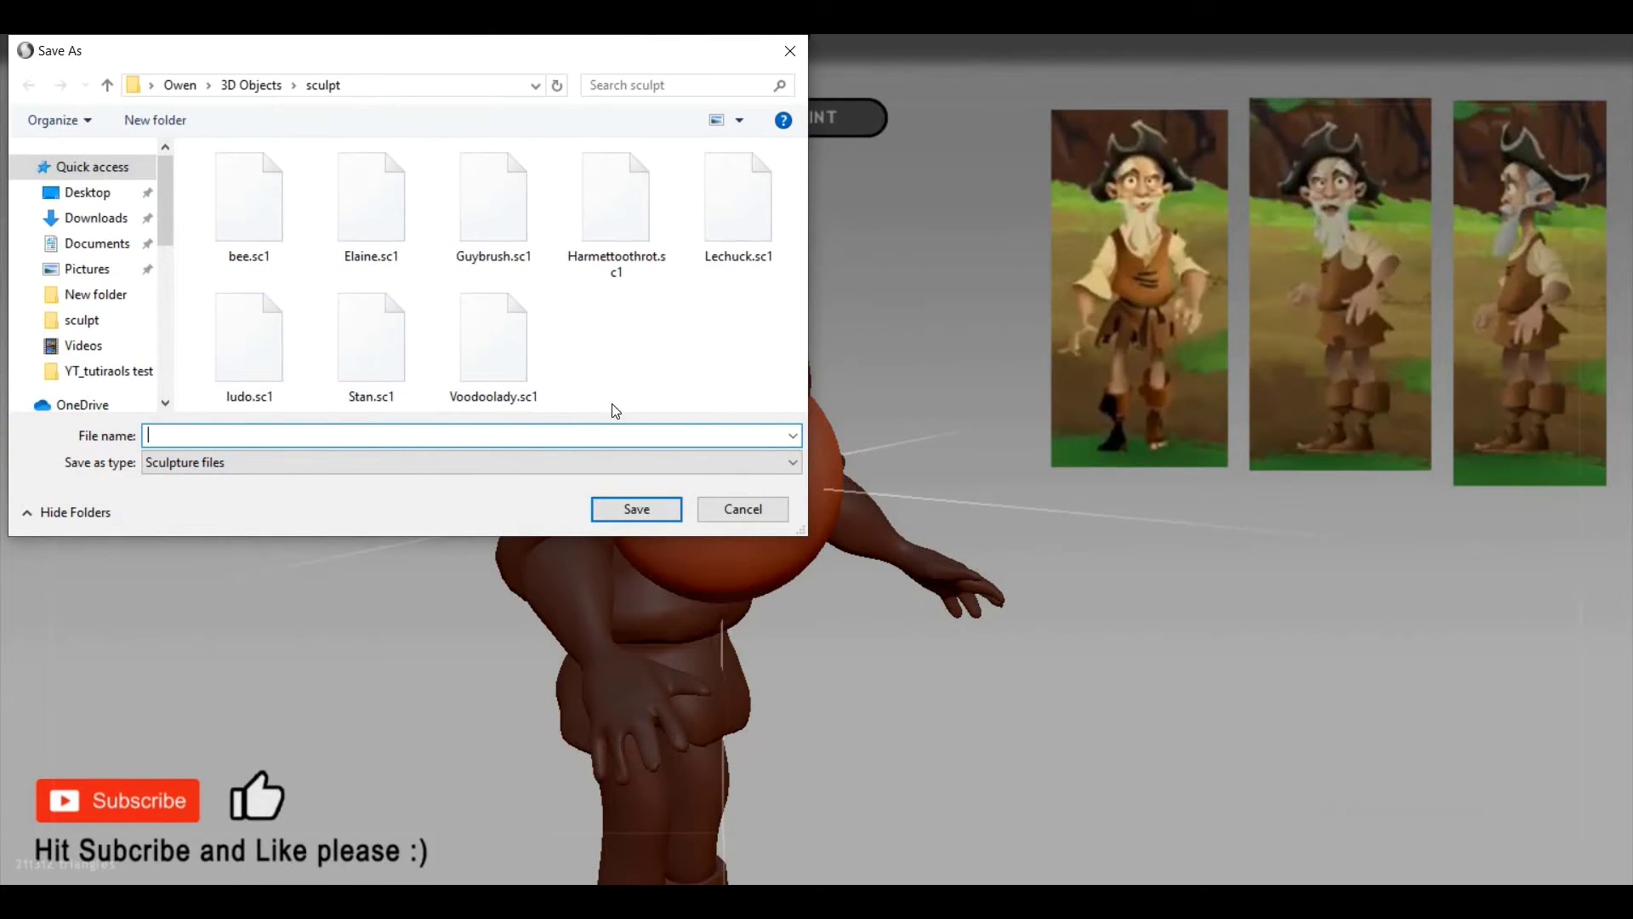
# Step: Save the sculpture as Harmettoothrot.sc1, replacing the existing file
pyautogui.click(615, 242)
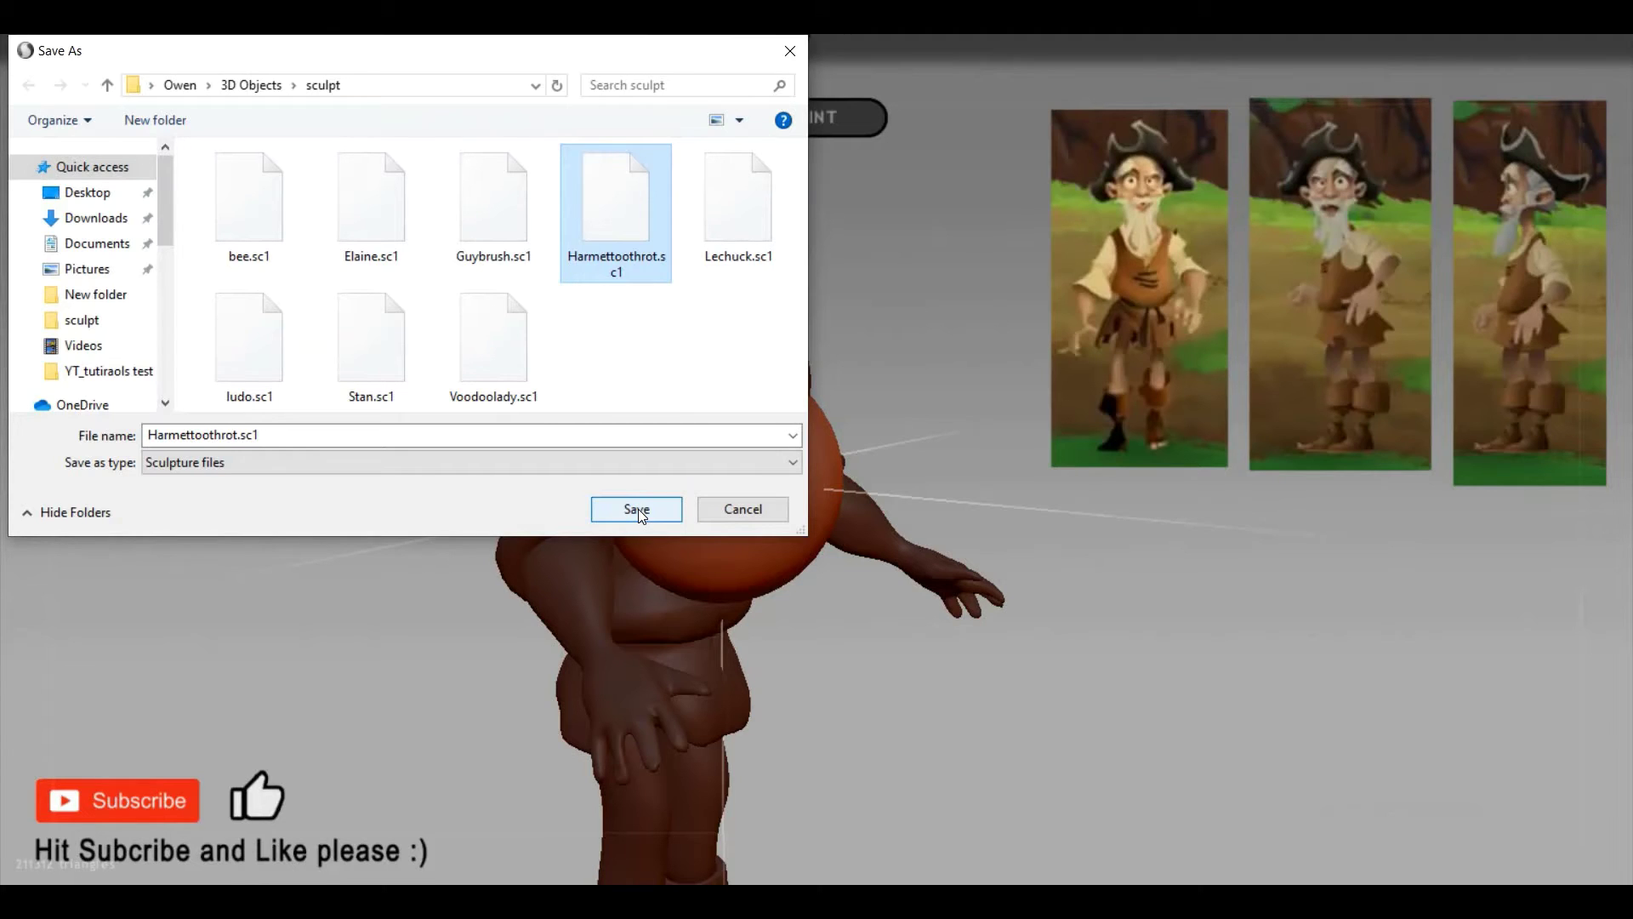
pyautogui.click(639, 509)
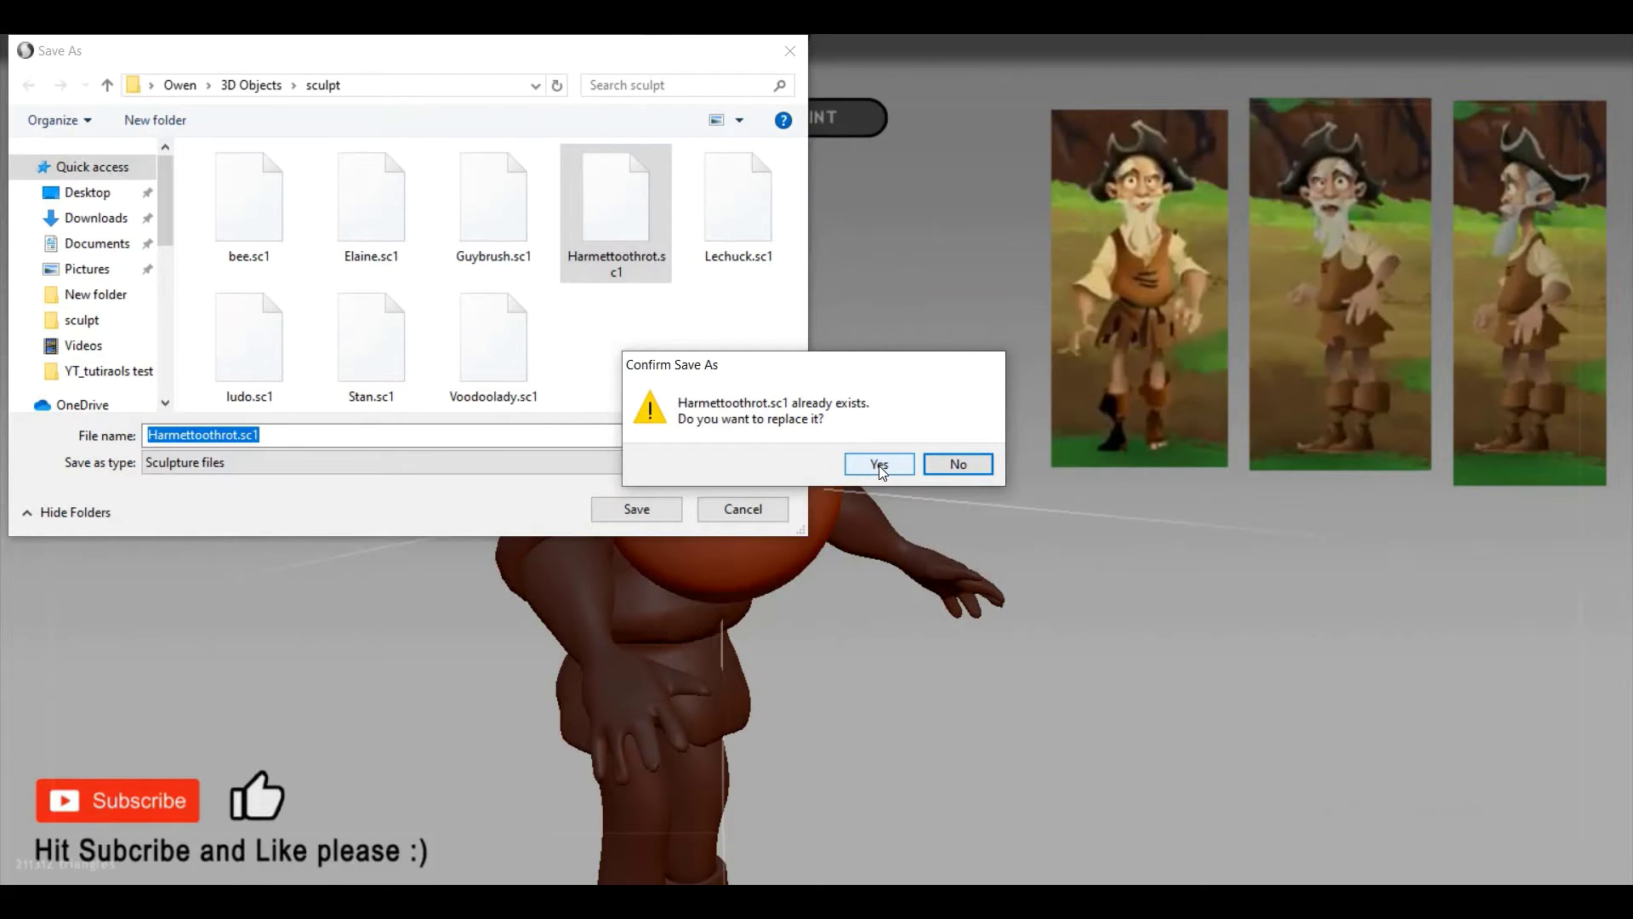
pyautogui.click(879, 465)
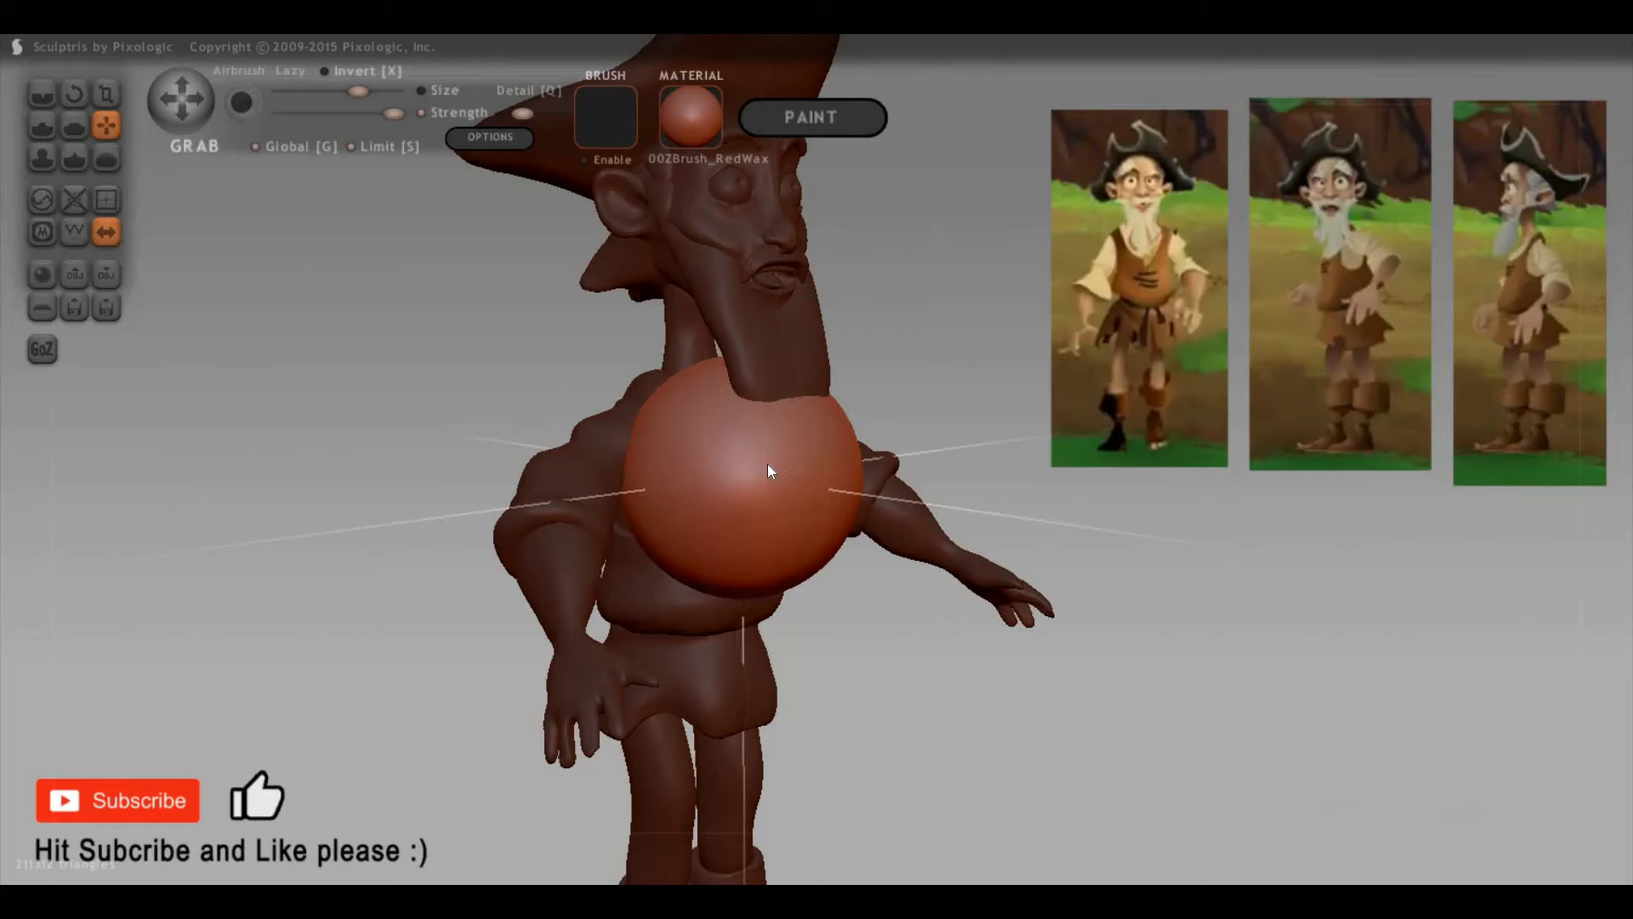
# Step: Scale the new sphere into a thin flat sliver and view it from front and side
pyautogui.press('t')
pyautogui.moveTo(770, 463); pyautogui.dragTo(718, 476)
pyautogui.moveTo(583, 539)
pyautogui.mouseDown()
pyautogui.moveTo(552, 635)
pyautogui.moveTo(341, 726)
pyautogui.moveTo(285, 820)
pyautogui.moveTo(342, 821)
pyautogui.moveTo(1174, 516)
pyautogui.mouseUp()
pyautogui.moveTo(1035, 500)
pyautogui.mouseDown()
pyautogui.moveTo(848, 485)
pyautogui.moveTo(802, 537)
pyautogui.mouseUp()
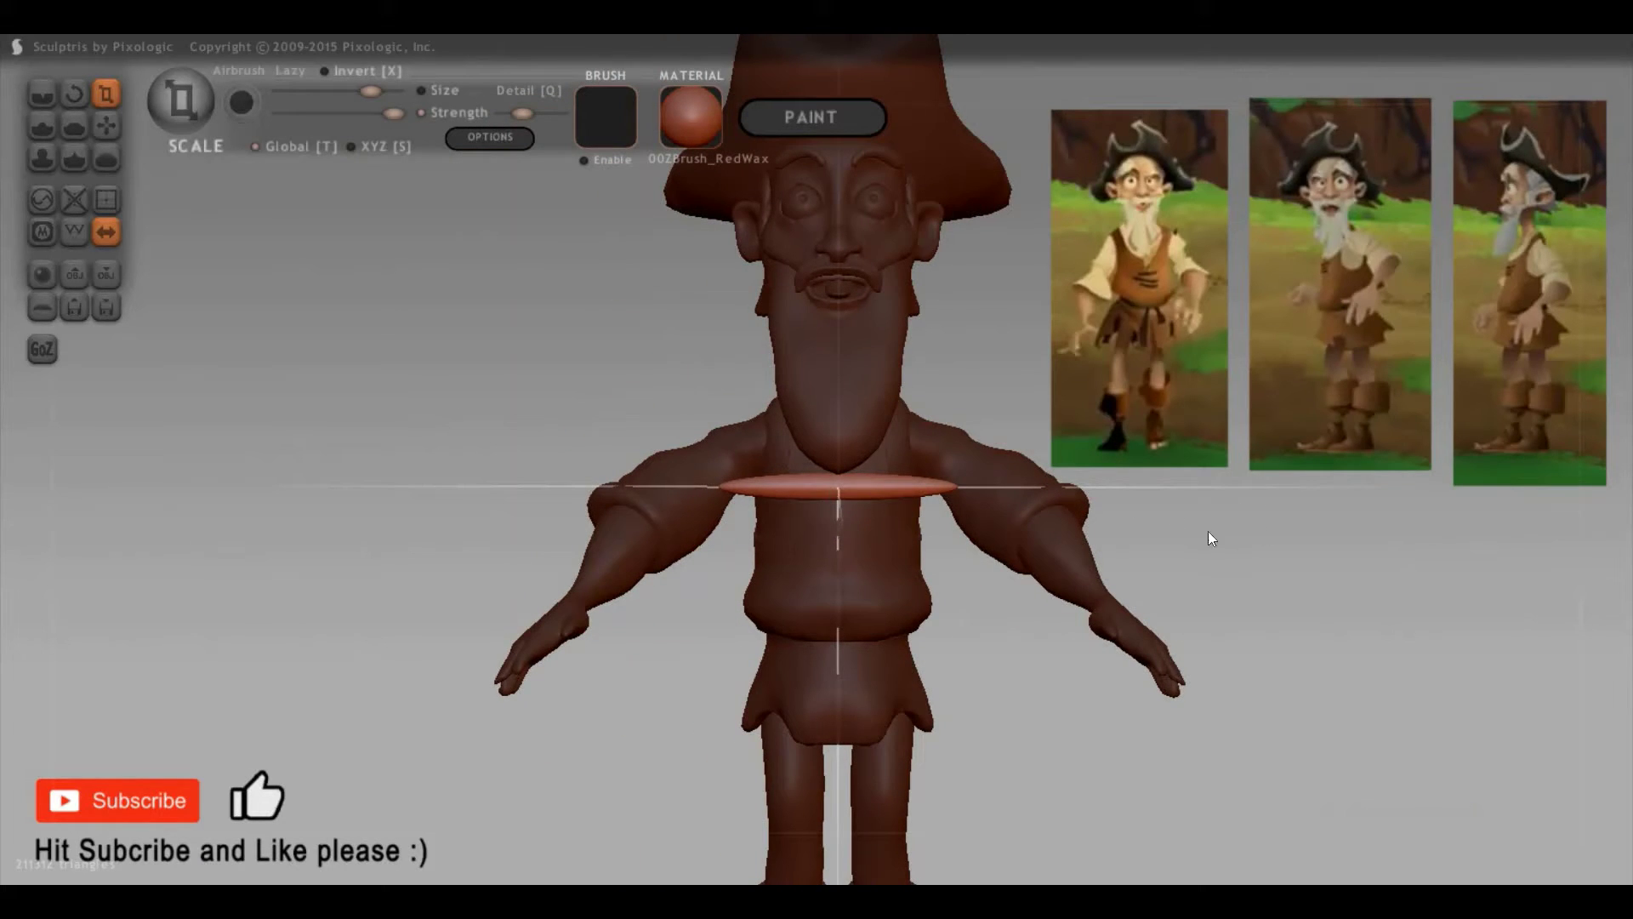
pyautogui.moveTo(1305, 547); pyautogui.dragTo(1020, 495)
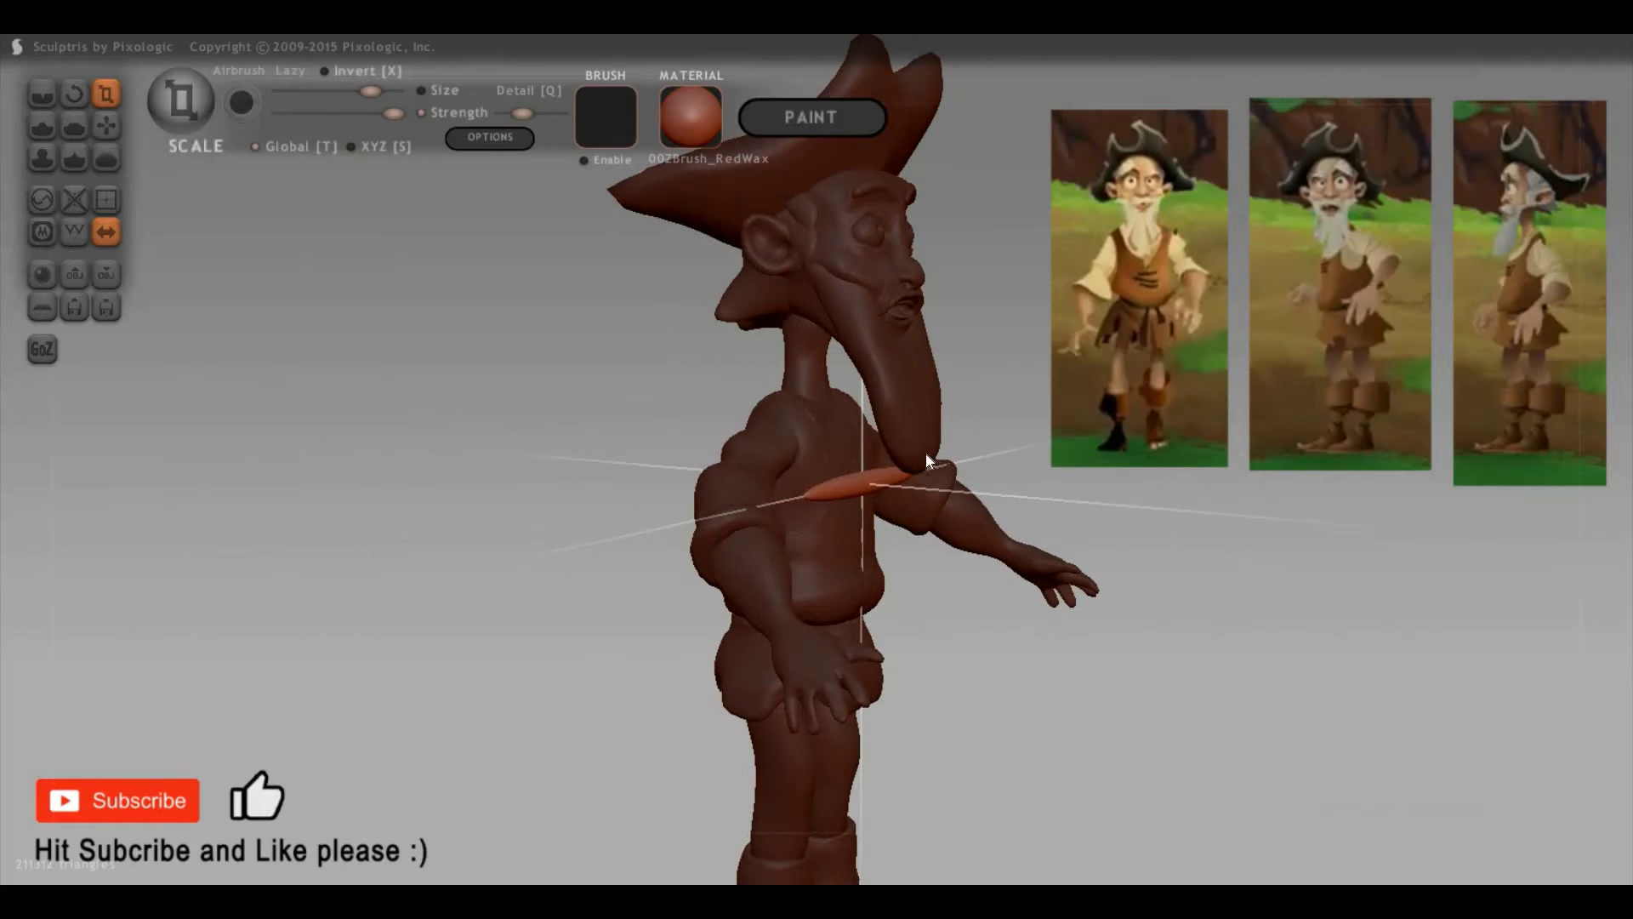
pyautogui.moveTo(877, 465); pyautogui.dragTo(878, 476)
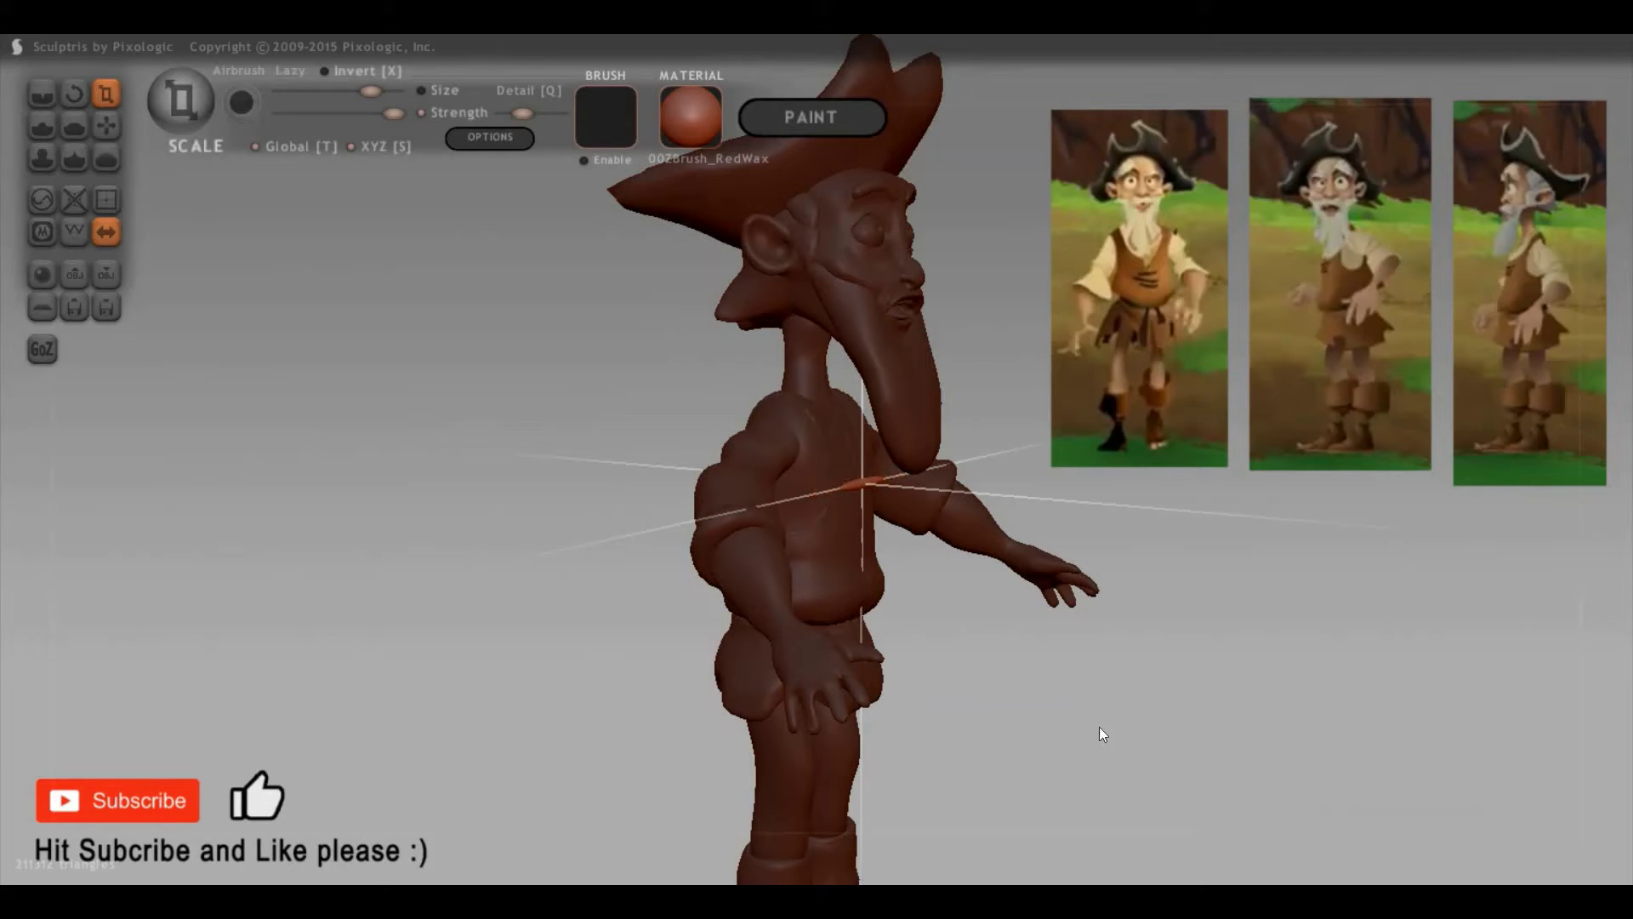
pyautogui.scroll(3, 1103, 734)
pyautogui.moveTo(953, 573); pyautogui.dragTo(888, 535)
# Step: Stretch the sliver along the torso side with the Grab brush and inspect it closely
pyautogui.press('g')
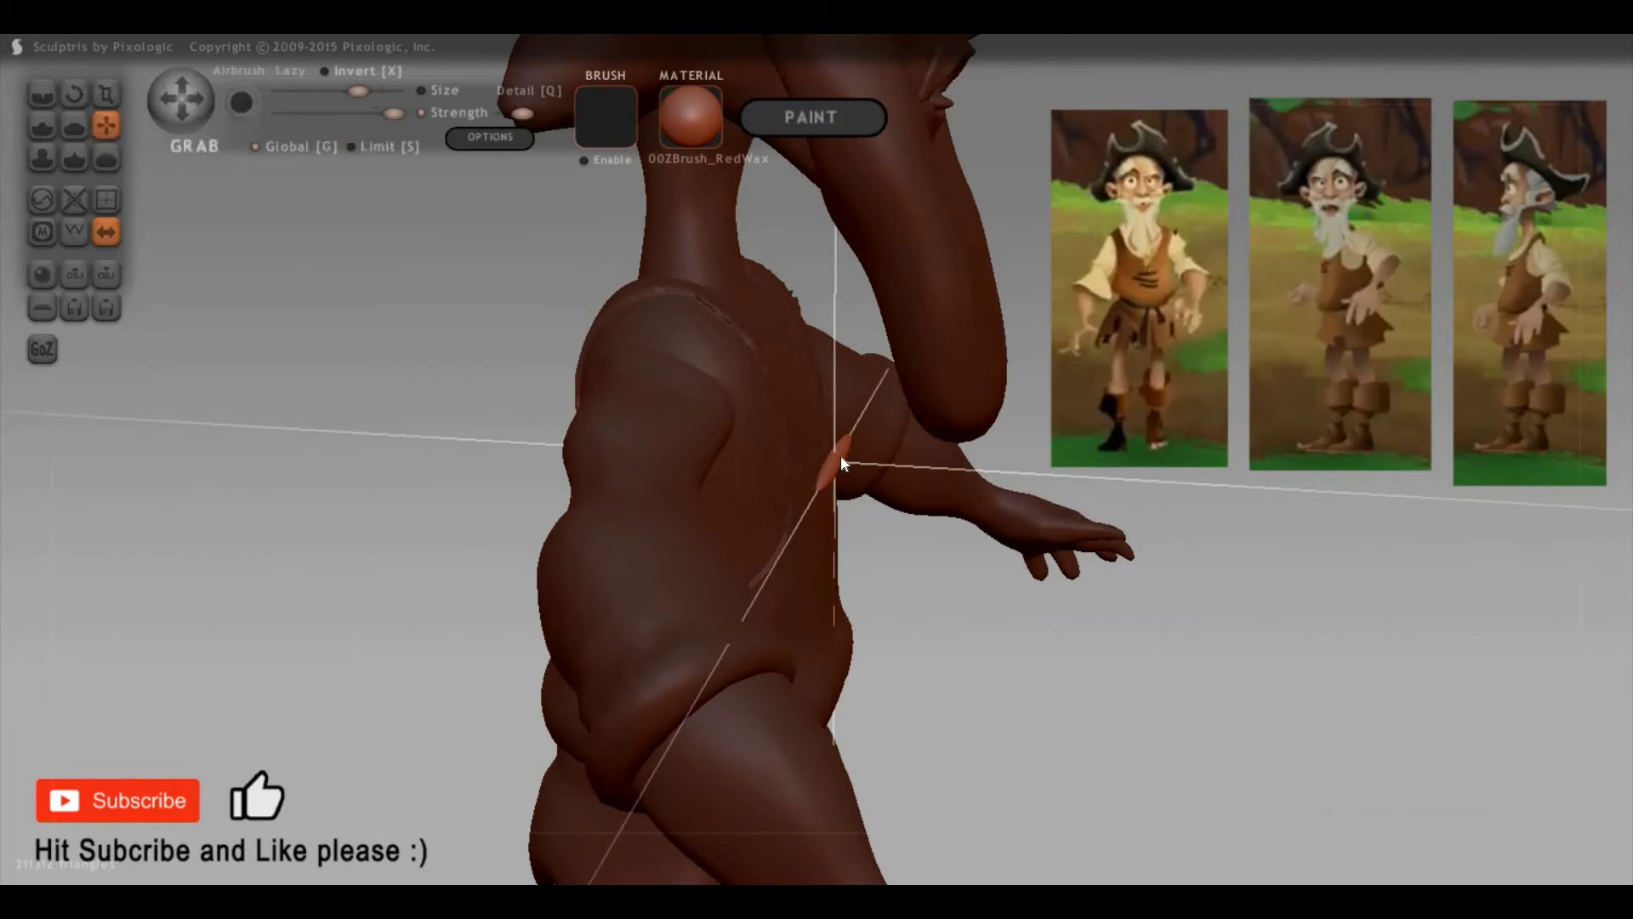
pyautogui.scroll(3, 1061, 534)
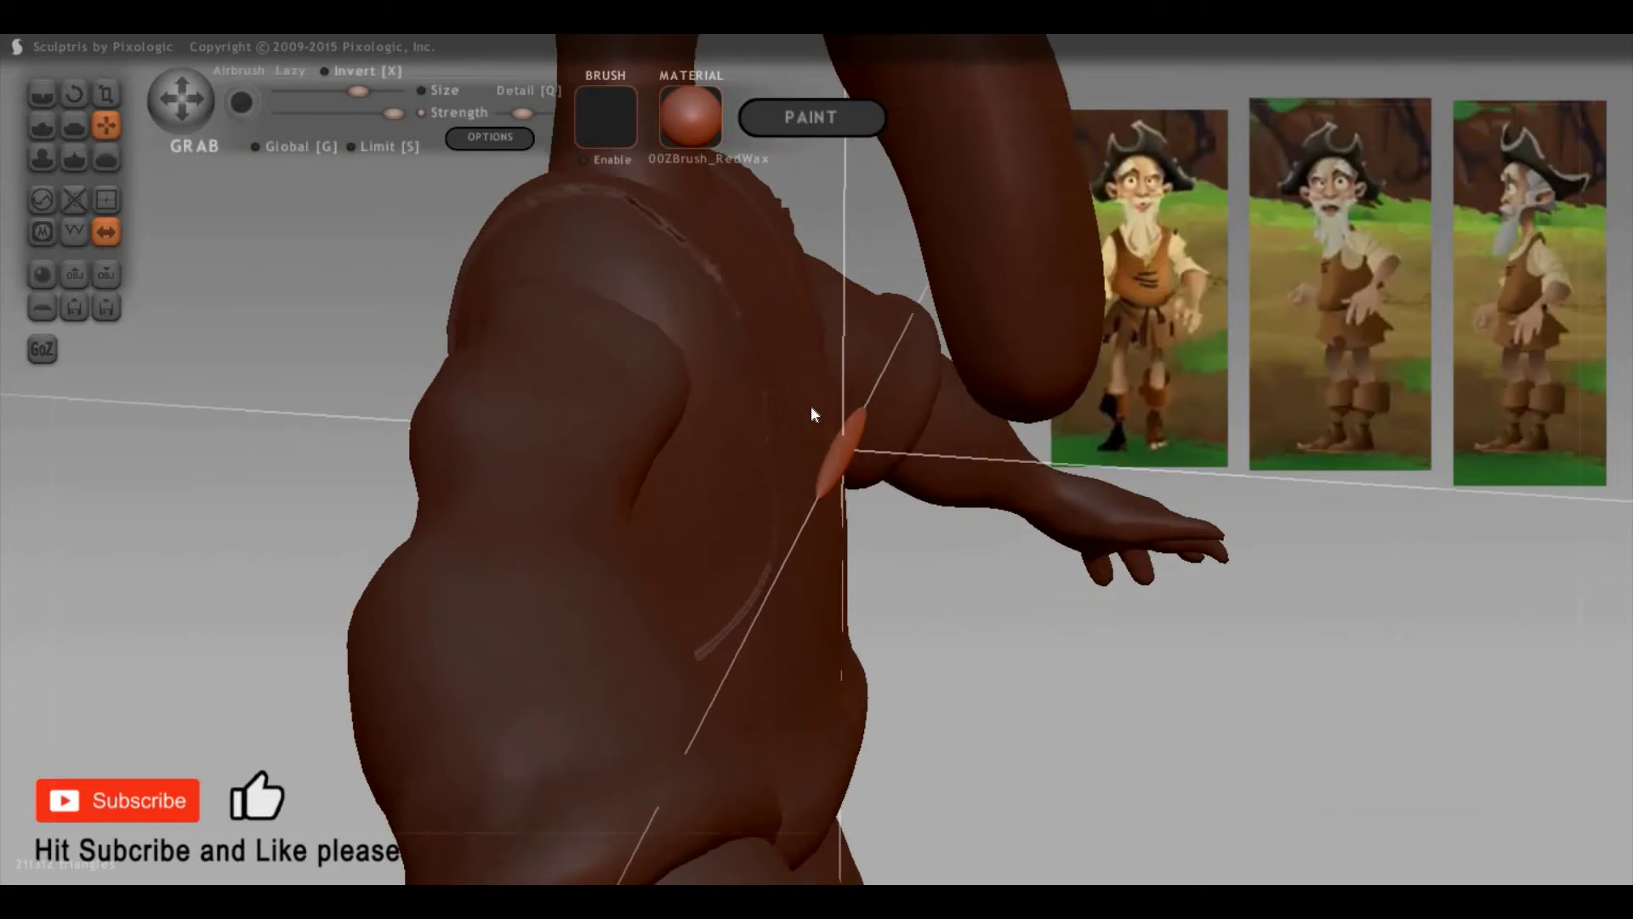
pyautogui.moveTo(810, 404); pyautogui.dragTo(821, 356, button='right')
pyautogui.press('space')
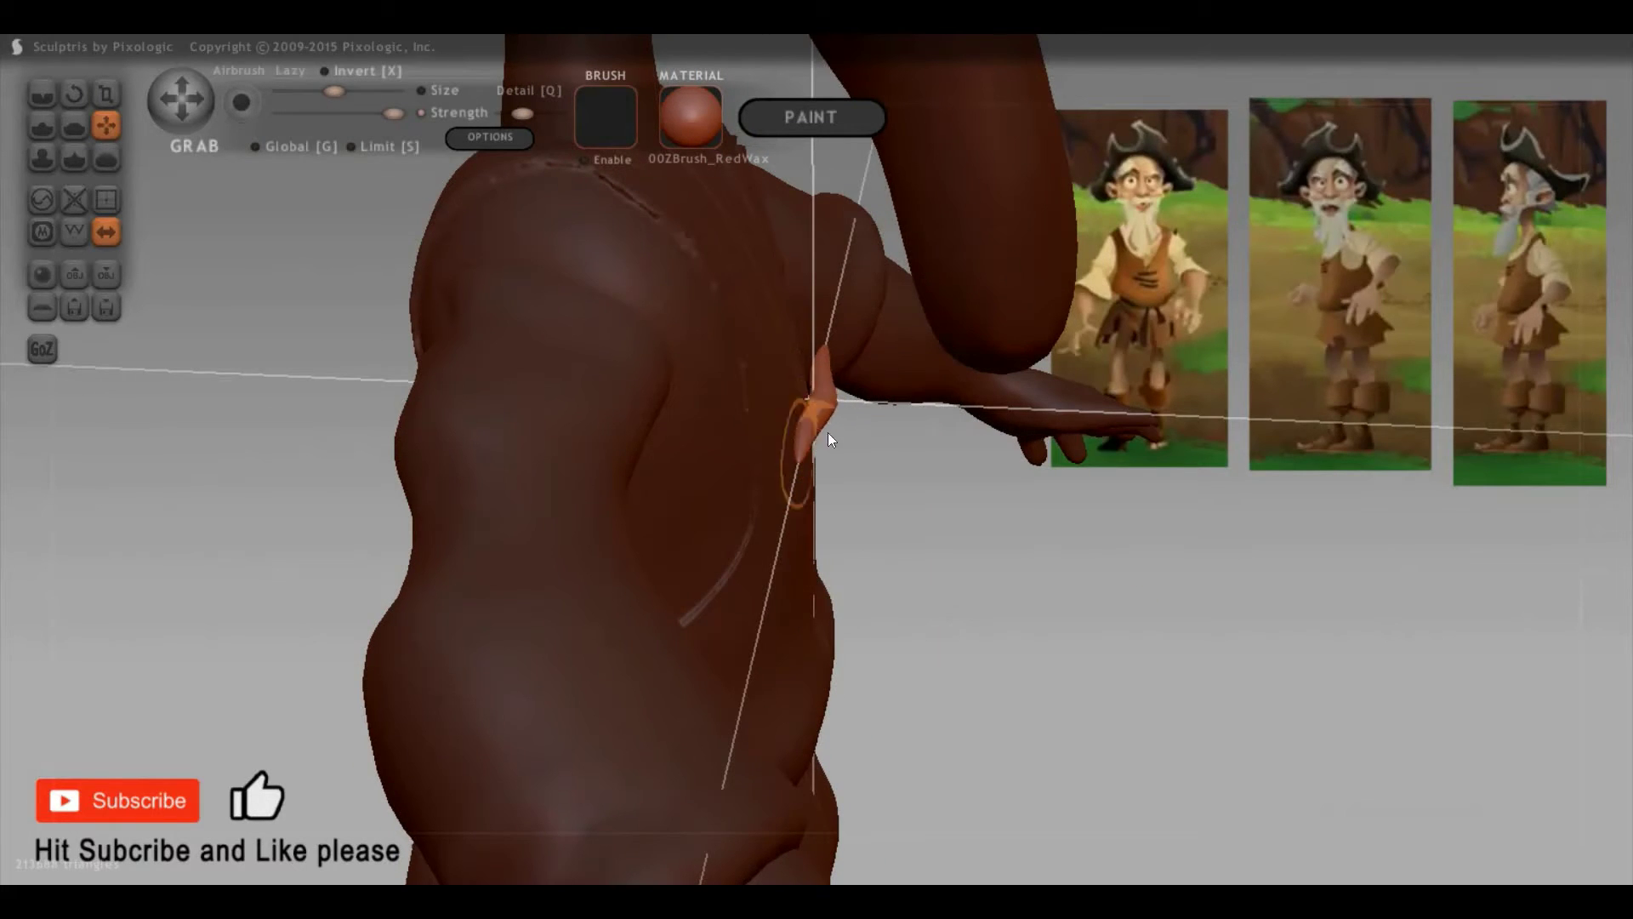
pyautogui.moveTo(828, 435); pyautogui.dragTo(1057, 539)
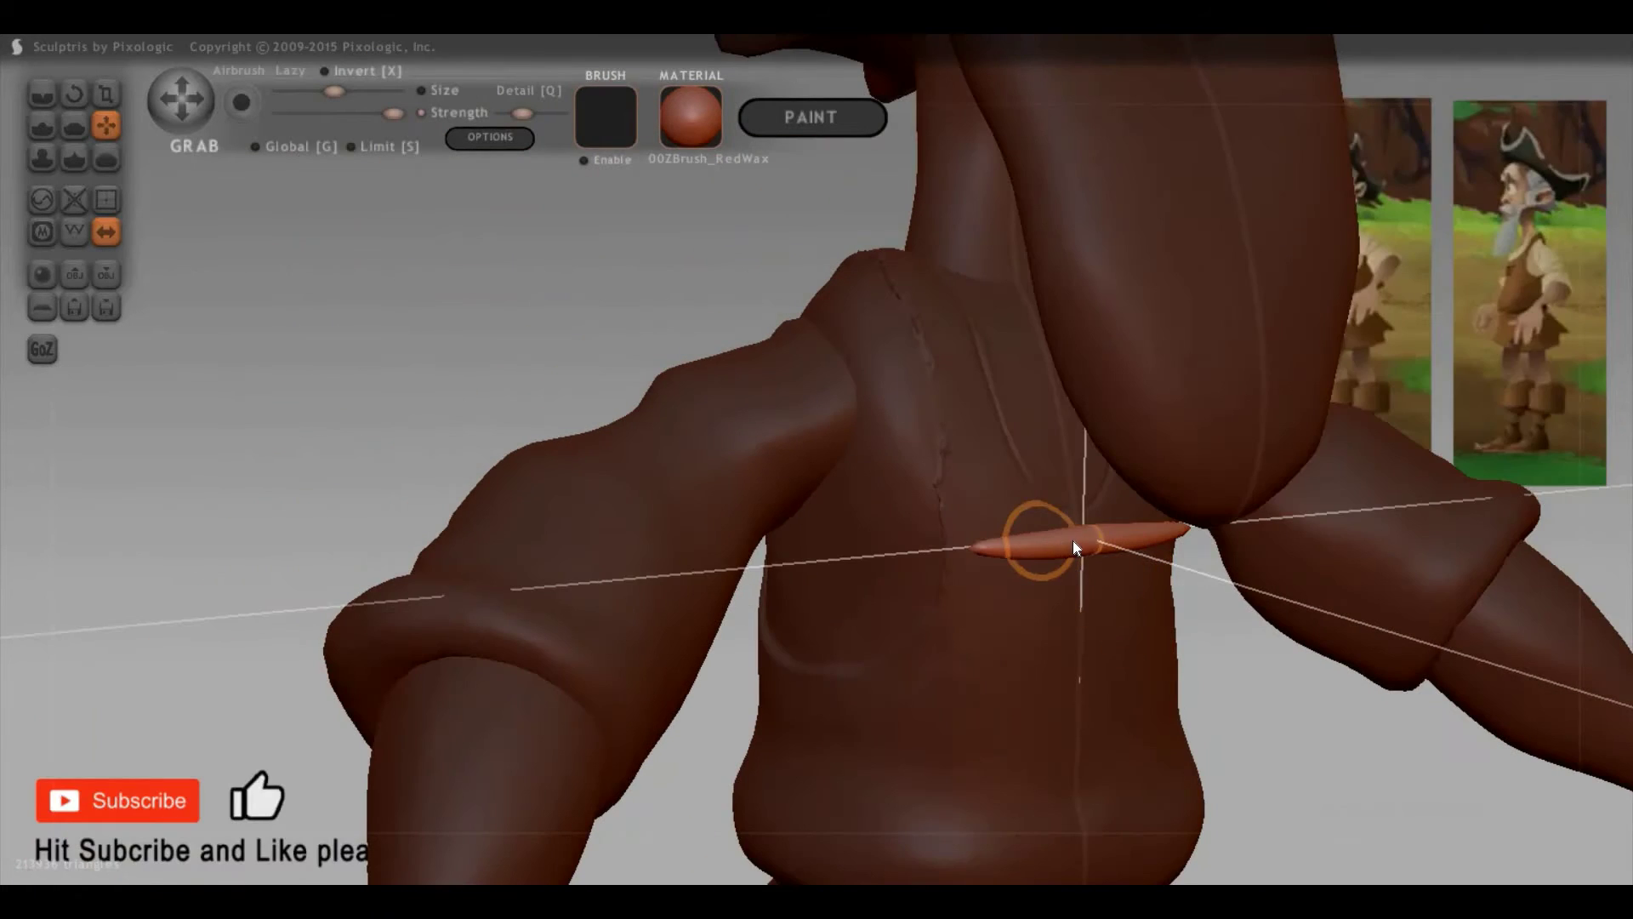
pyautogui.press('t')
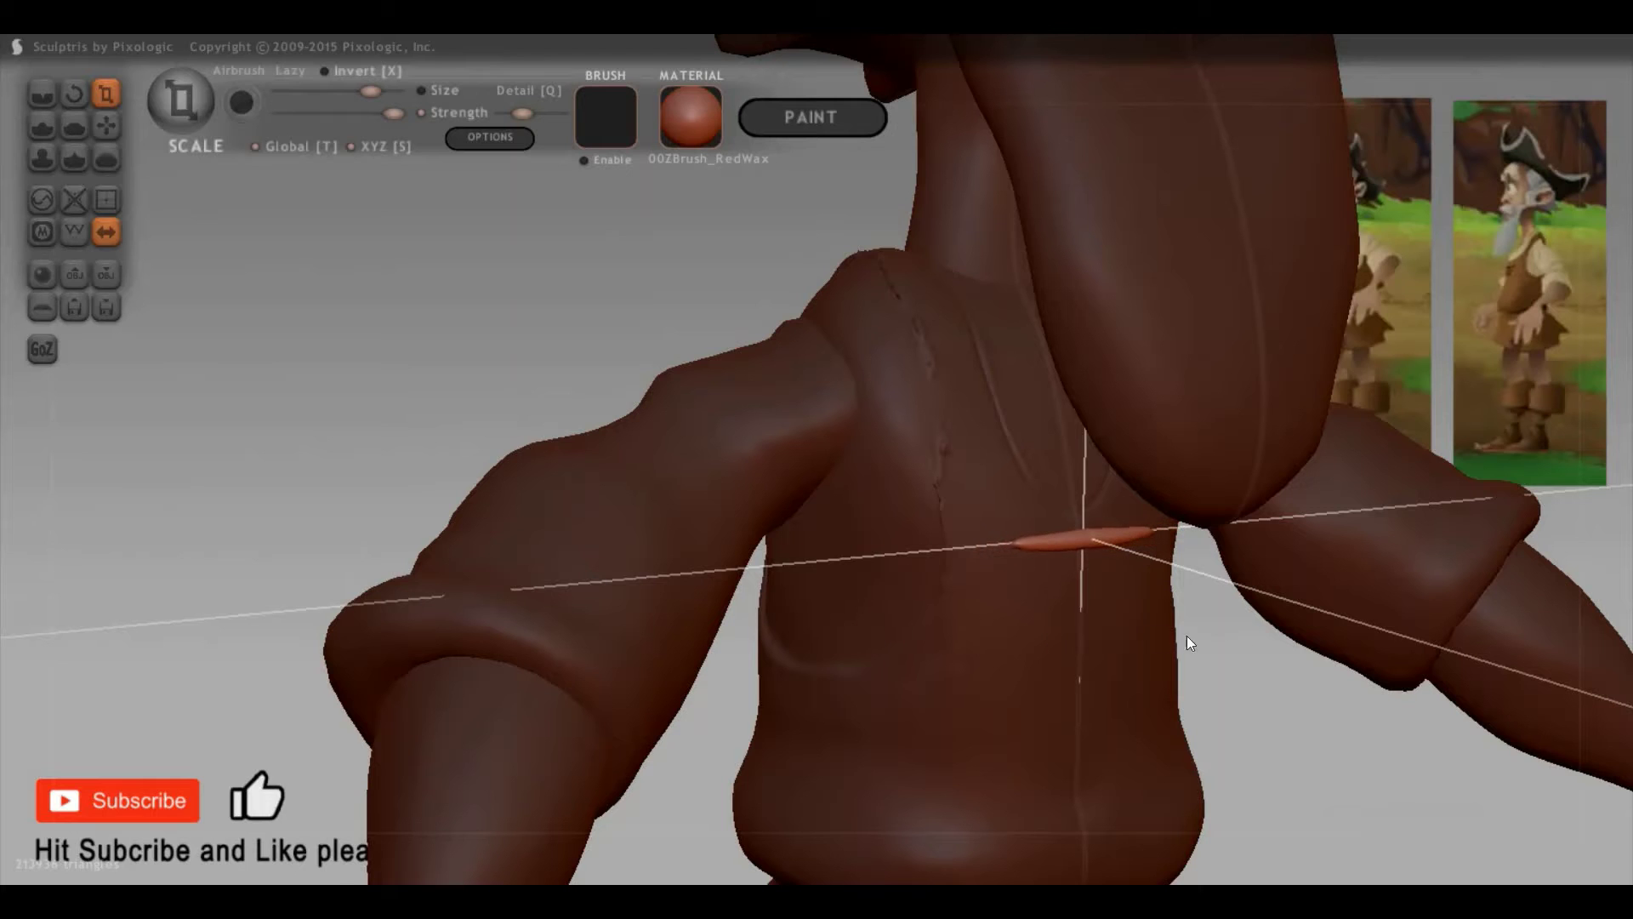
pyautogui.moveTo(1243, 641)
pyautogui.mouseDown()
pyautogui.moveTo(1158, 711)
pyautogui.moveTo(1213, 678)
pyautogui.moveTo(1361, 514)
pyautogui.moveTo(1016, 544)
pyautogui.moveTo(1119, 650)
pyautogui.mouseUp()
pyautogui.press('g')
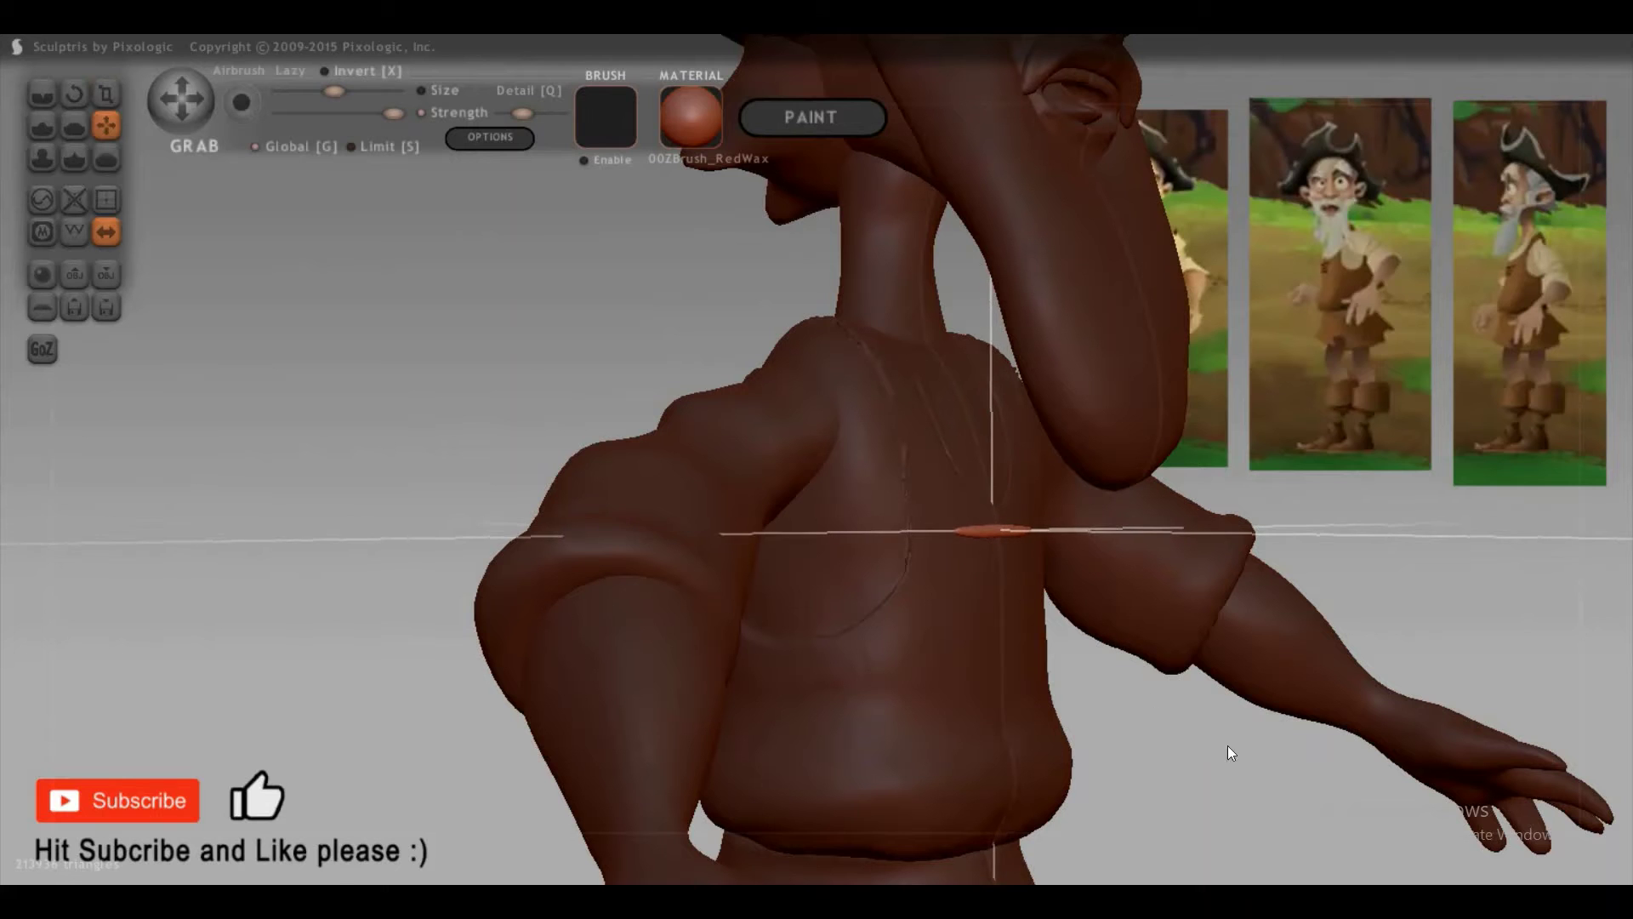
pyautogui.moveTo(1227, 752)
pyautogui.mouseDown()
pyautogui.moveTo(961, 504)
pyautogui.moveTo(1072, 583)
pyautogui.moveTo(966, 455)
pyautogui.moveTo(933, 281)
pyautogui.mouseUp()
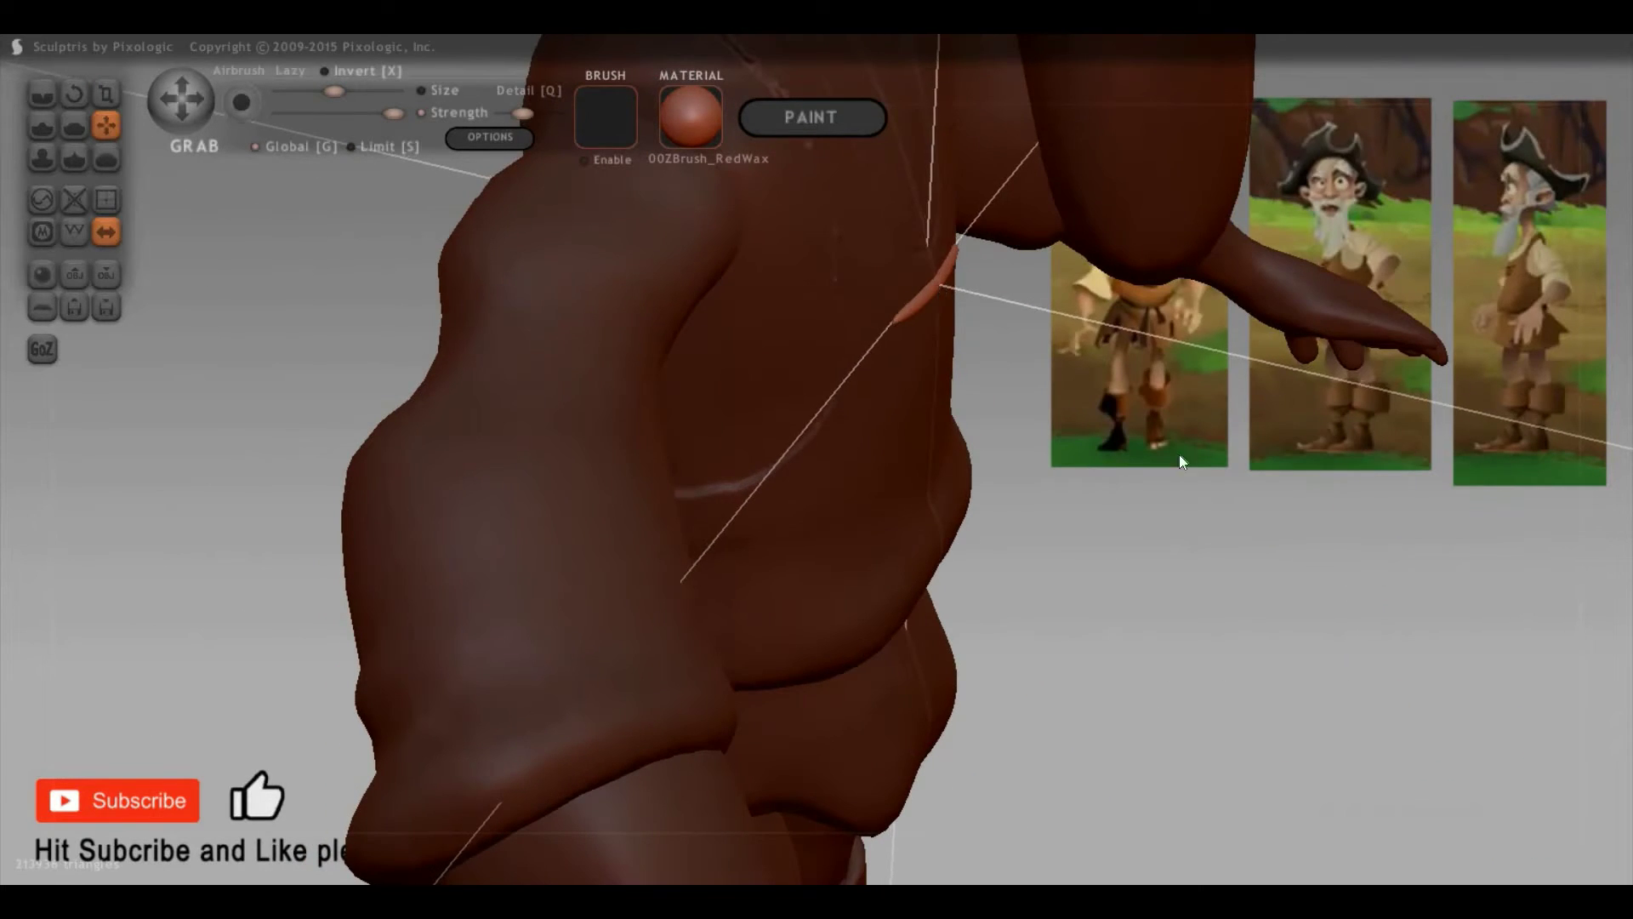
pyautogui.moveTo(1225, 490)
pyautogui.mouseDown()
pyautogui.moveTo(1242, 458)
pyautogui.moveTo(1100, 488)
pyautogui.moveTo(1073, 543)
pyautogui.moveTo(1061, 654)
pyautogui.moveTo(897, 408)
pyautogui.moveTo(928, 424)
pyautogui.moveTo(919, 411)
pyautogui.moveTo(926, 476)
pyautogui.moveTo(918, 449)
pyautogui.moveTo(1160, 632)
pyautogui.moveTo(1071, 608)
pyautogui.moveTo(1167, 636)
pyautogui.moveTo(1084, 545)
pyautogui.moveTo(1097, 555)
pyautogui.mouseUp()
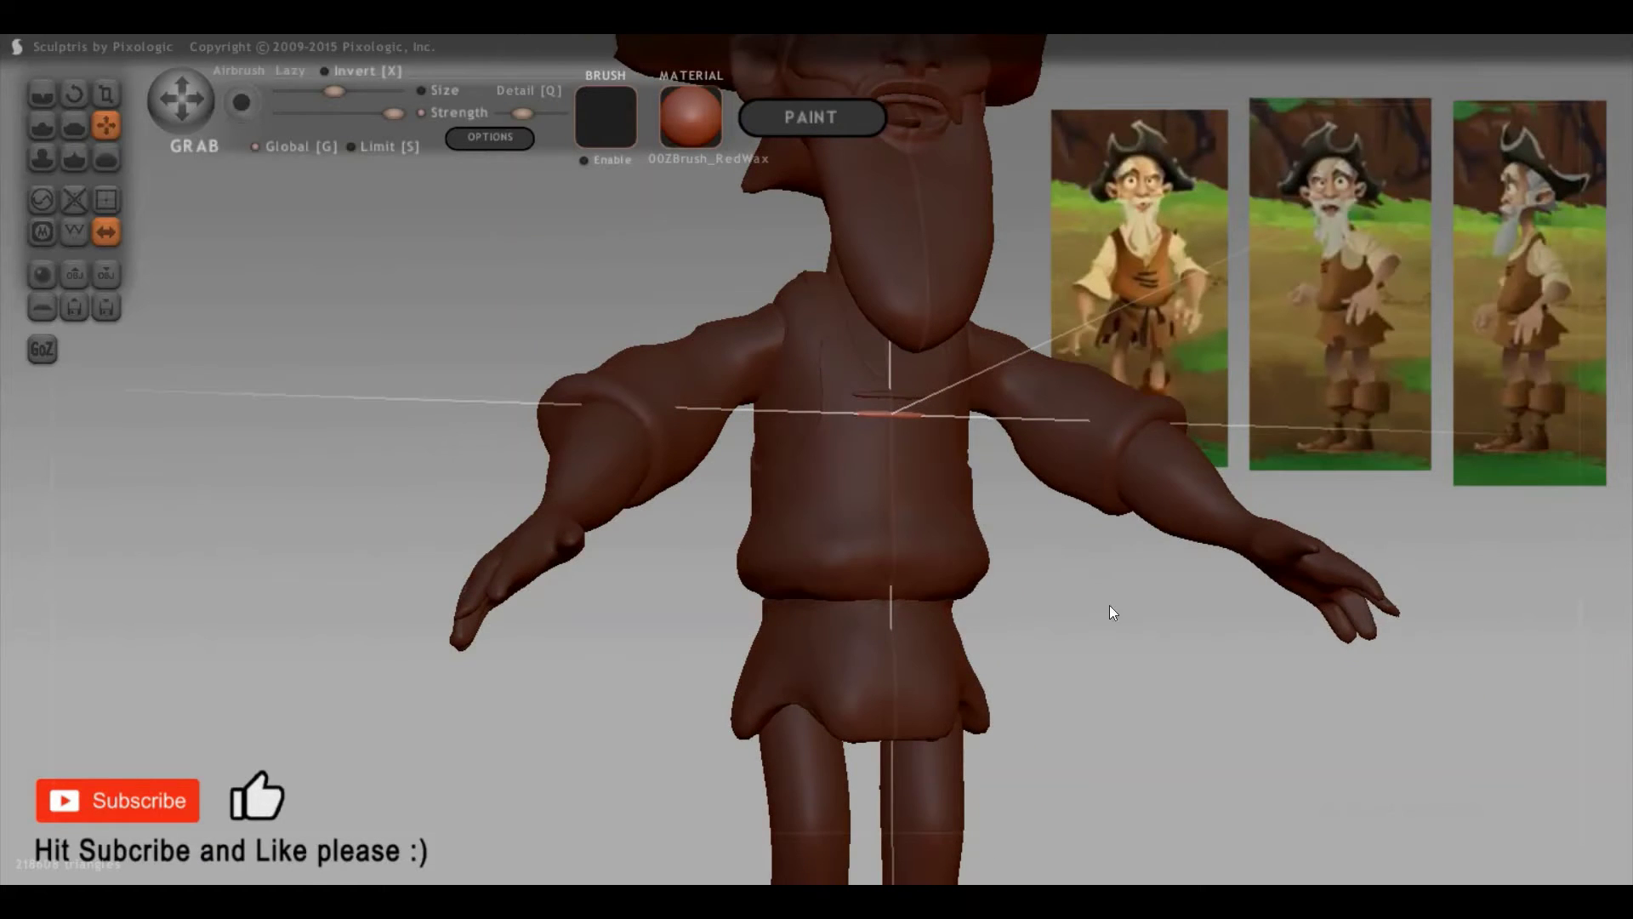
pyautogui.moveTo(1109, 611)
pyautogui.mouseDown()
pyautogui.moveTo(1228, 694)
pyautogui.moveTo(980, 467)
pyautogui.mouseUp()
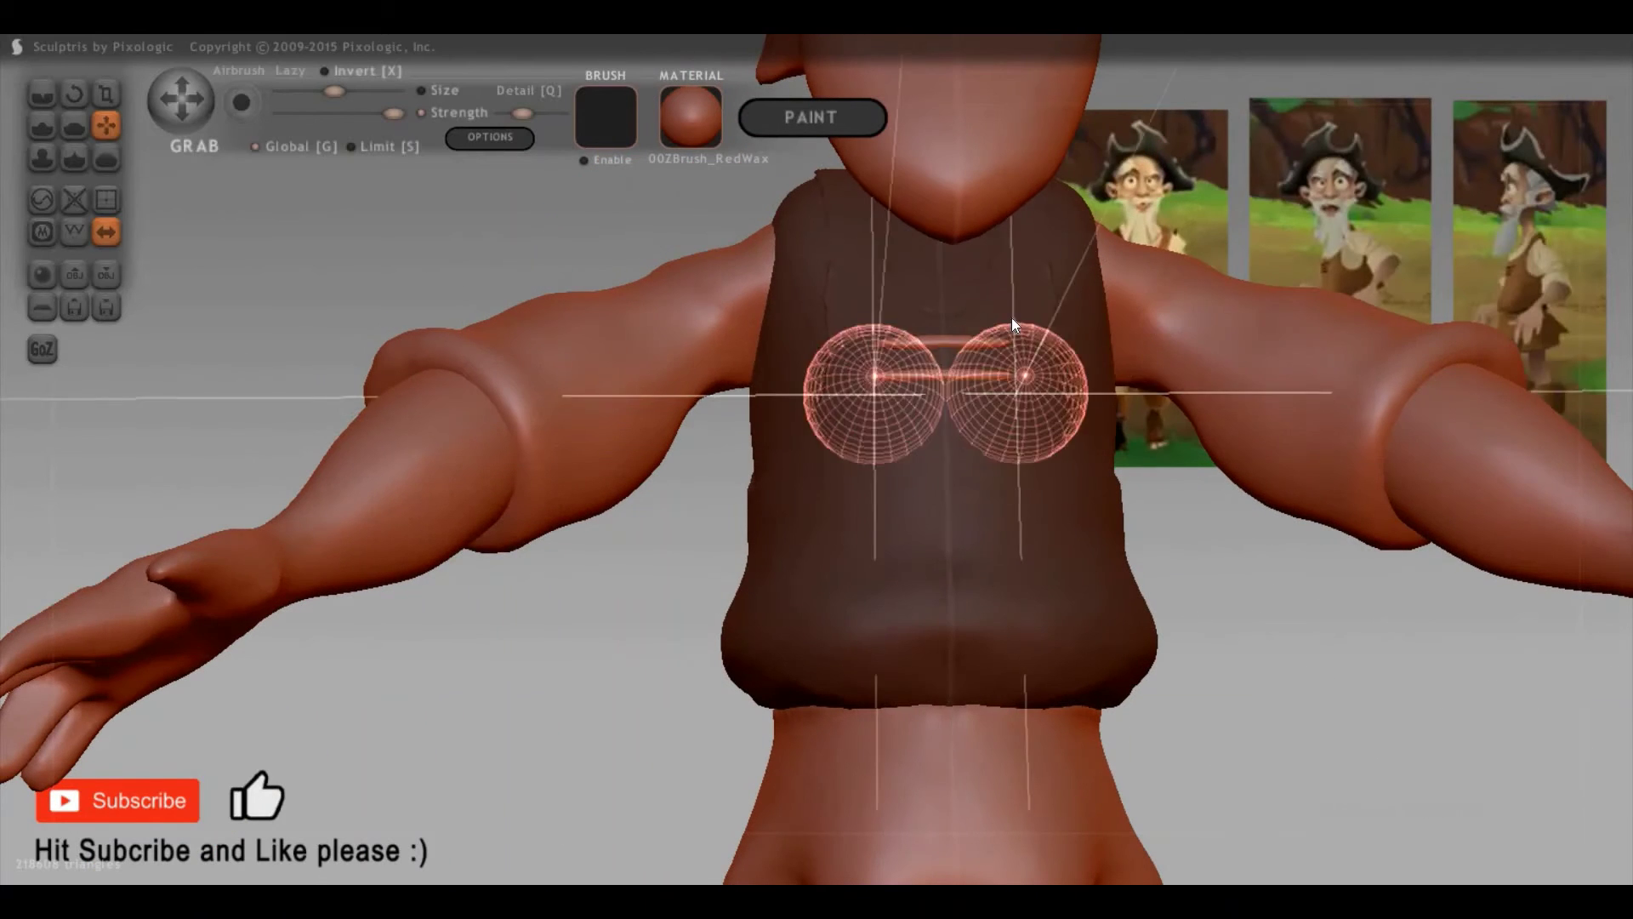
pyautogui.scroll(2, 971, 328)
pyautogui.scroll(-3, 971, 328)
pyautogui.scroll(-3, 901, 317)
pyautogui.scroll(-3, 870, 294)
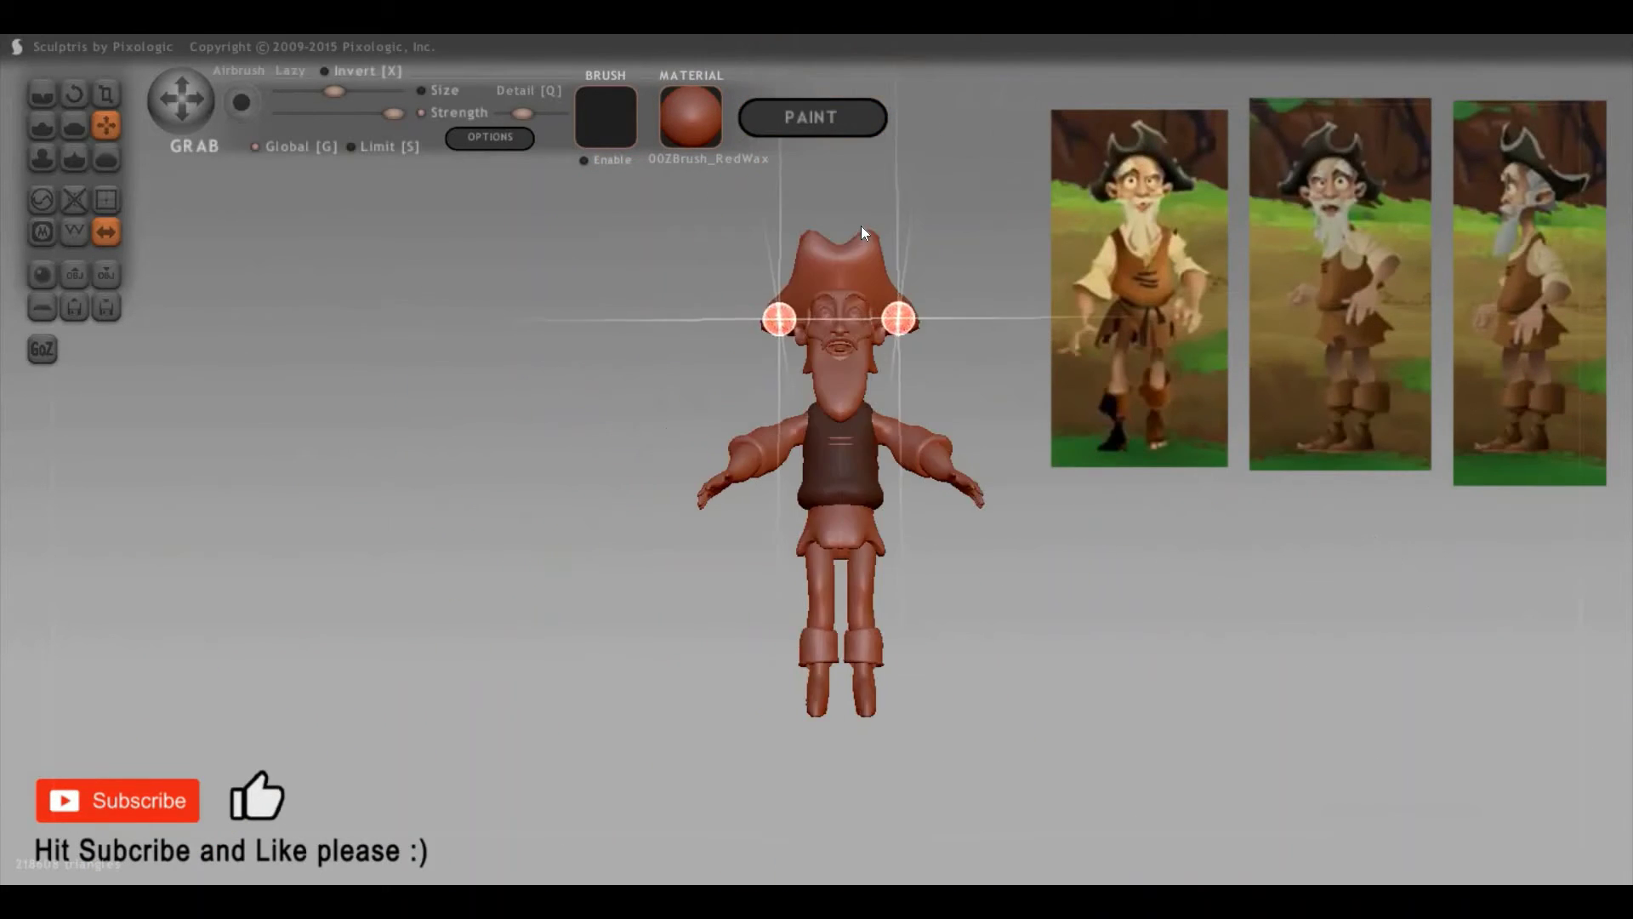
pyautogui.scroll(-1, 861, 226)
# Step: Orbit around the hermit to inspect the chest from side and three-quarter views
pyautogui.moveTo(1229, 455)
pyautogui.mouseDown()
pyautogui.moveTo(987, 279)
pyautogui.moveTo(1097, 364)
pyautogui.mouseUp()
pyautogui.moveTo(985, 447)
pyautogui.mouseDown()
pyautogui.moveTo(1138, 320)
pyautogui.moveTo(1116, 227)
pyautogui.moveTo(1075, 217)
pyautogui.mouseUp()
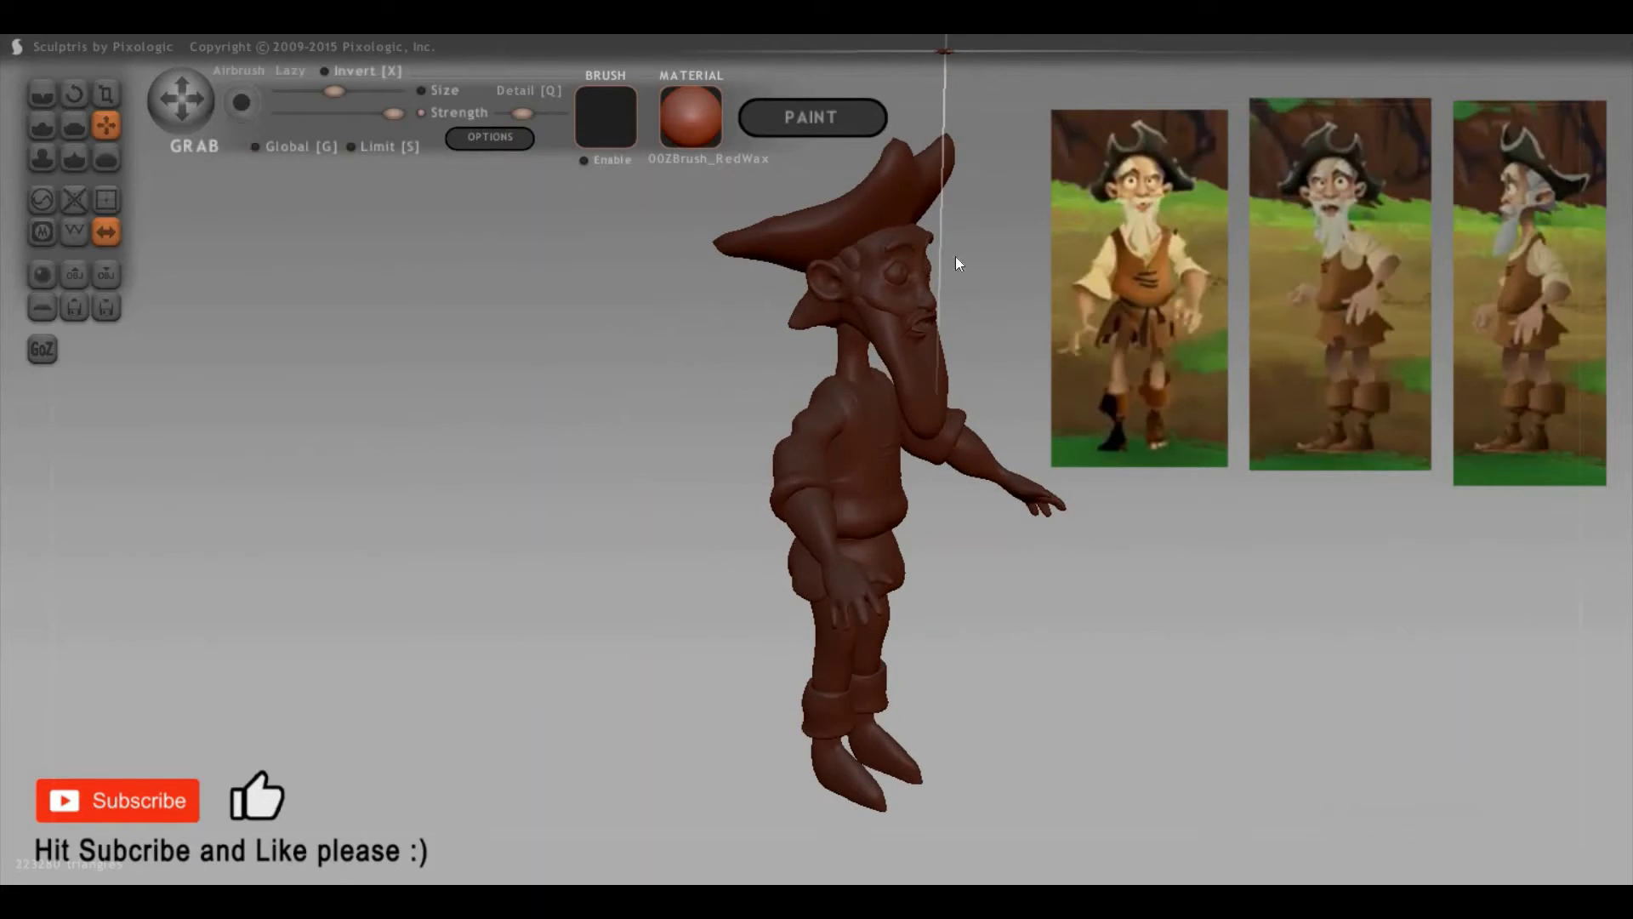
pyautogui.moveTo(955, 257)
pyautogui.mouseDown()
pyautogui.moveTo(928, 103)
pyautogui.moveTo(954, 104)
pyautogui.moveTo(963, 172)
pyautogui.mouseUp()
pyautogui.moveTo(1132, 574); pyautogui.dragTo(1028, 333)
pyautogui.moveTo(992, 438); pyautogui.dragTo(1048, 353)
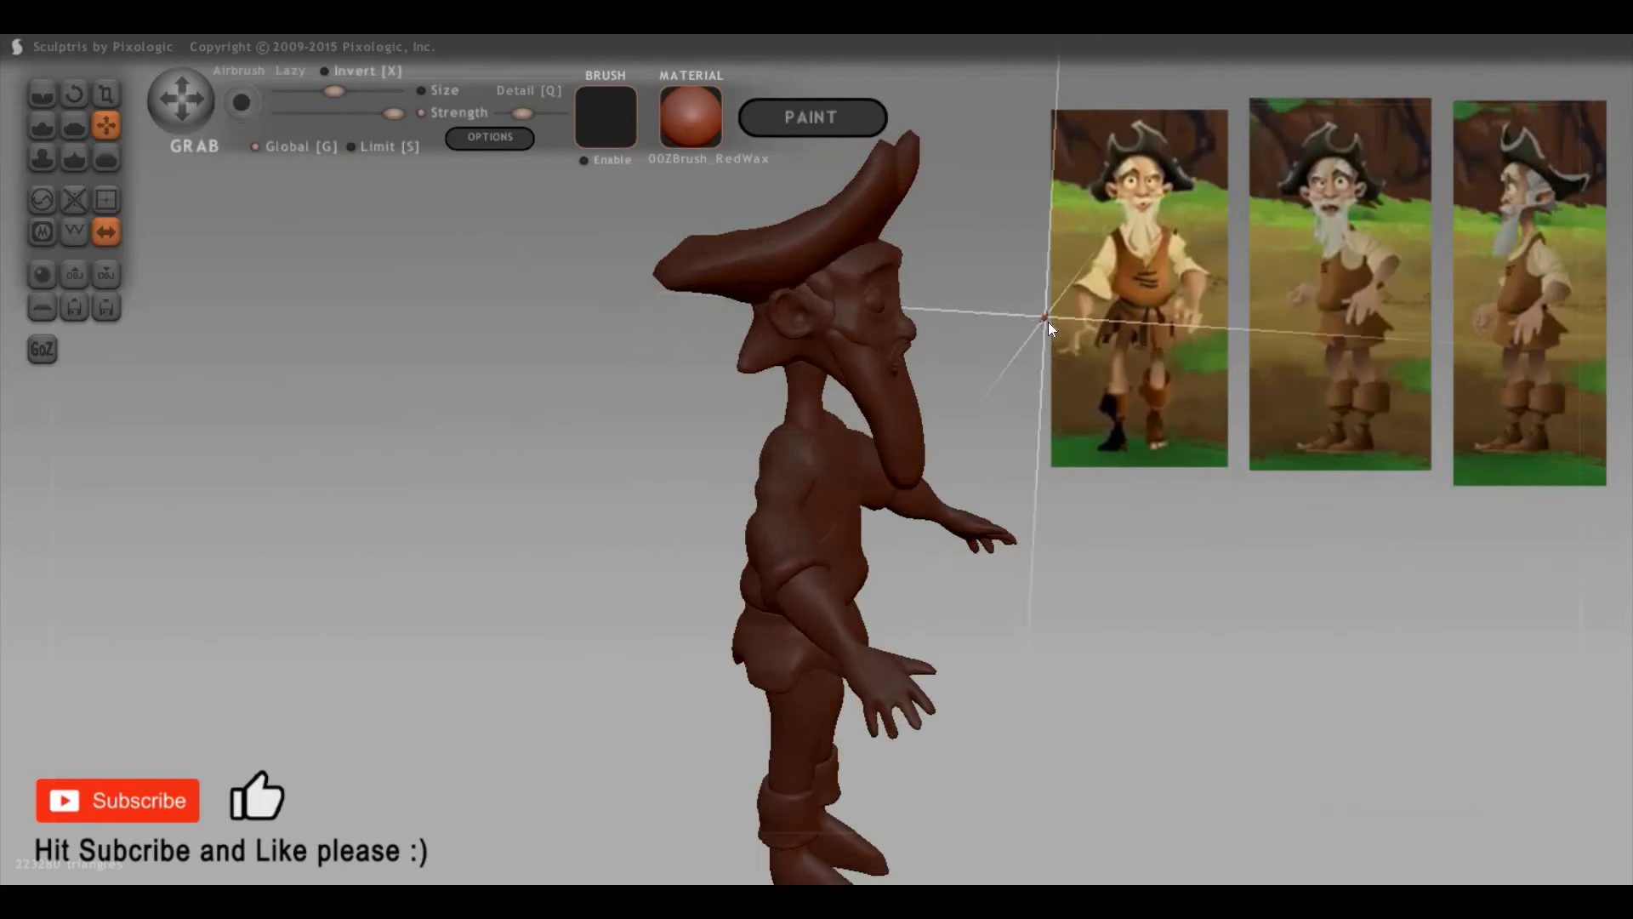
pyautogui.moveTo(1048, 322); pyautogui.dragTo(1047, 318)
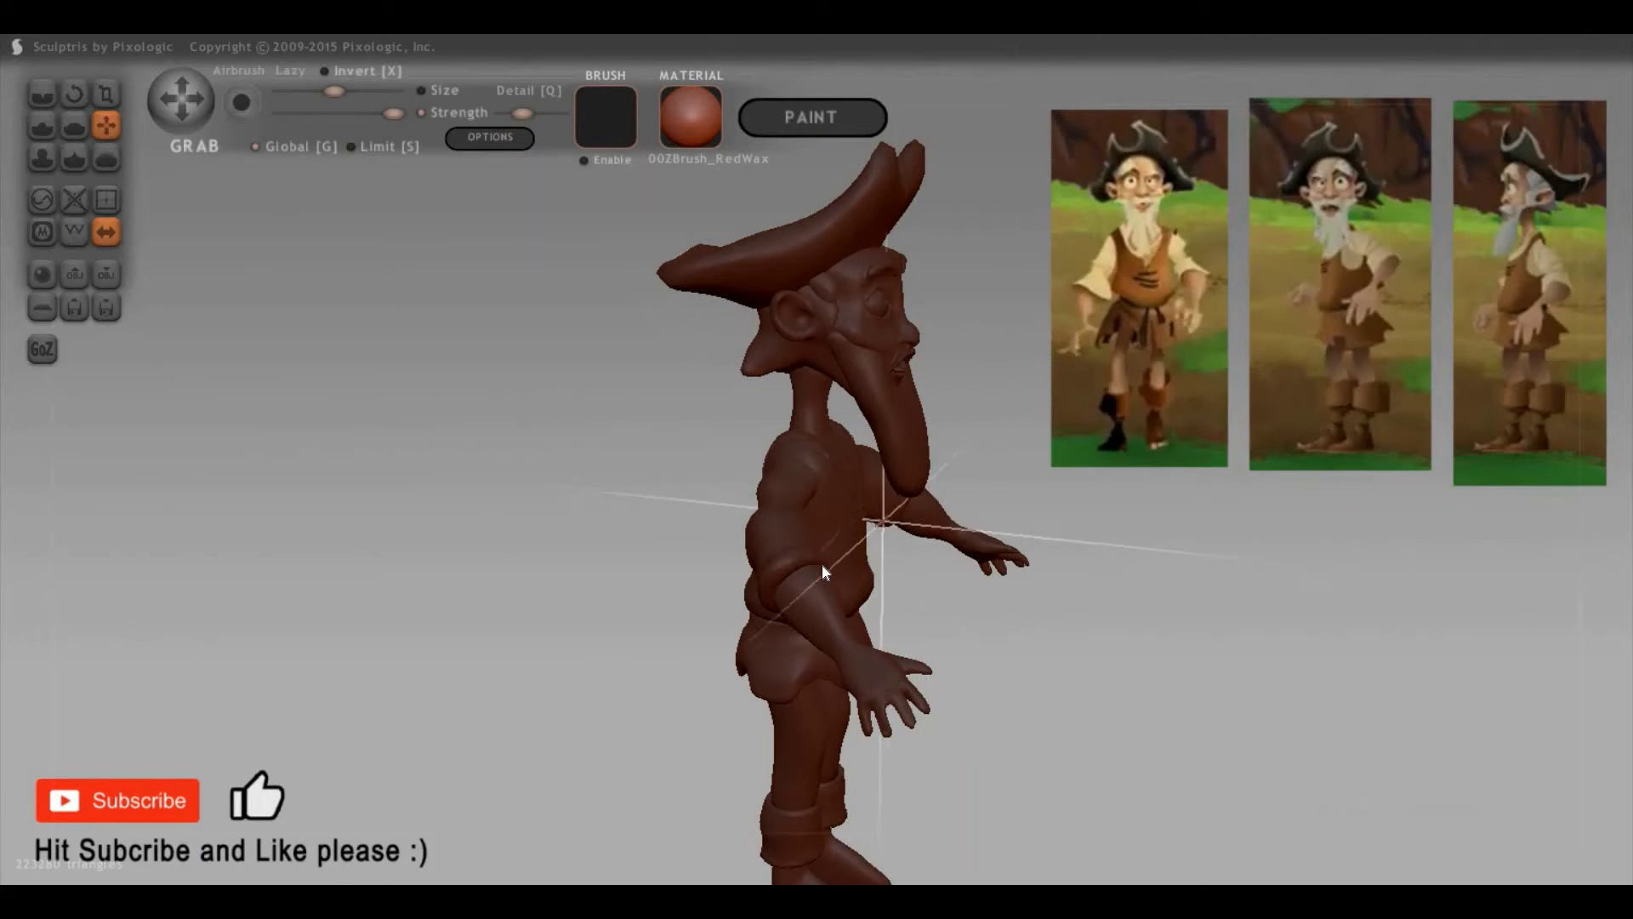
pyautogui.moveTo(1050, 623); pyautogui.dragTo(1076, 688)
pyautogui.scroll(3, 1007, 560)
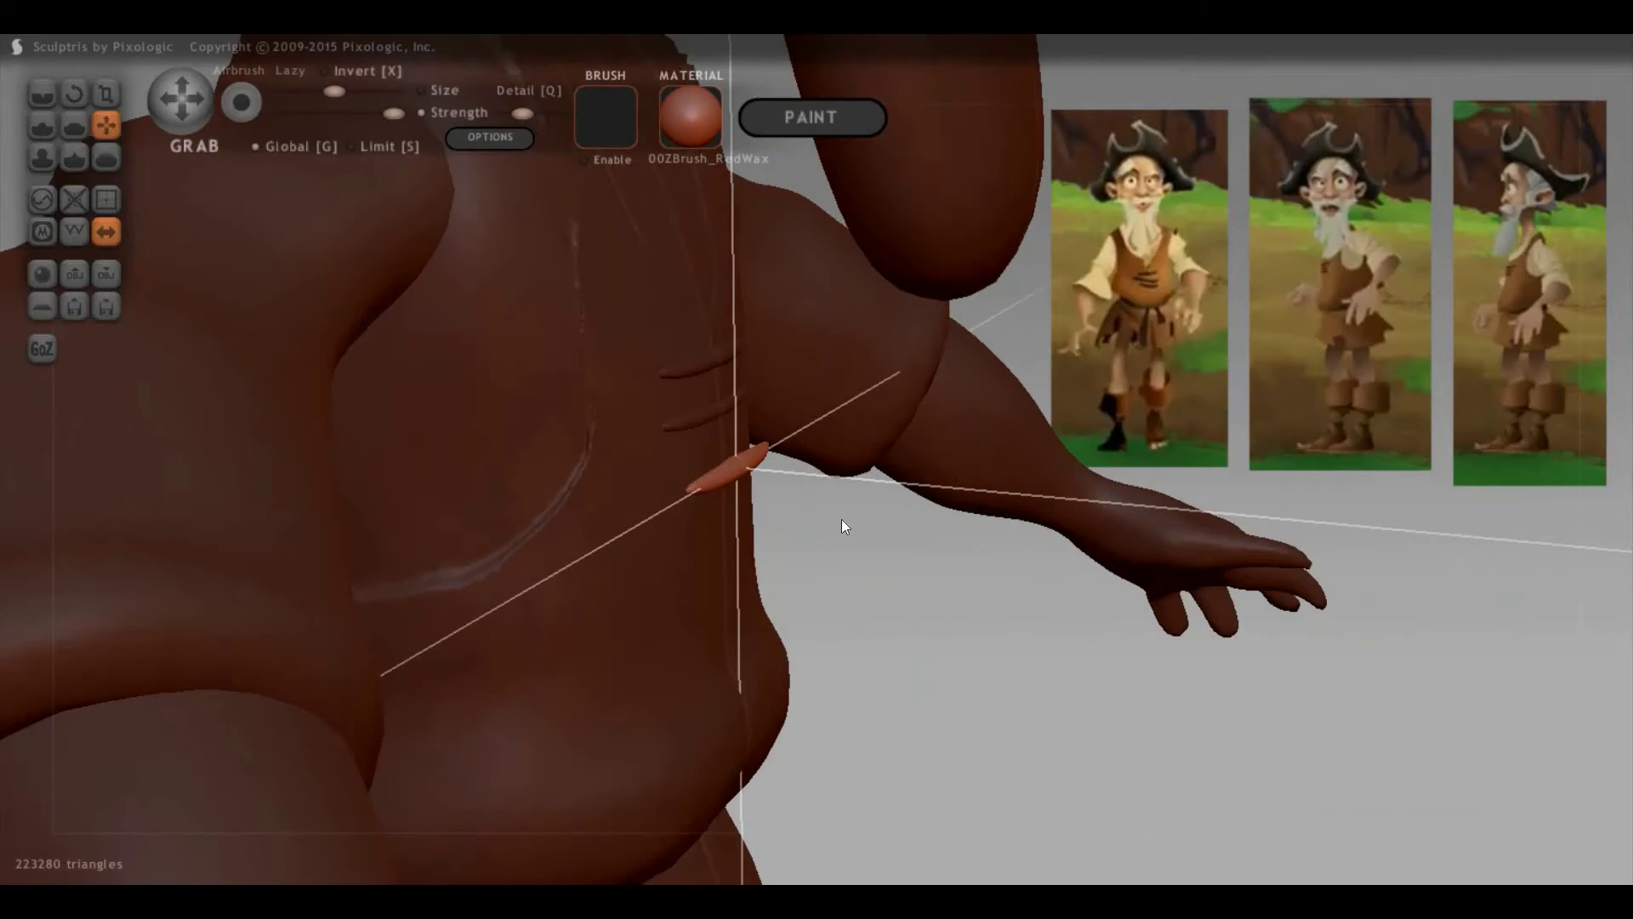
# Step: Thicken the lower crease ridge on the chest, then view the whole torso
pyautogui.moveTo(1007, 568); pyautogui.dragTo(718, 456)
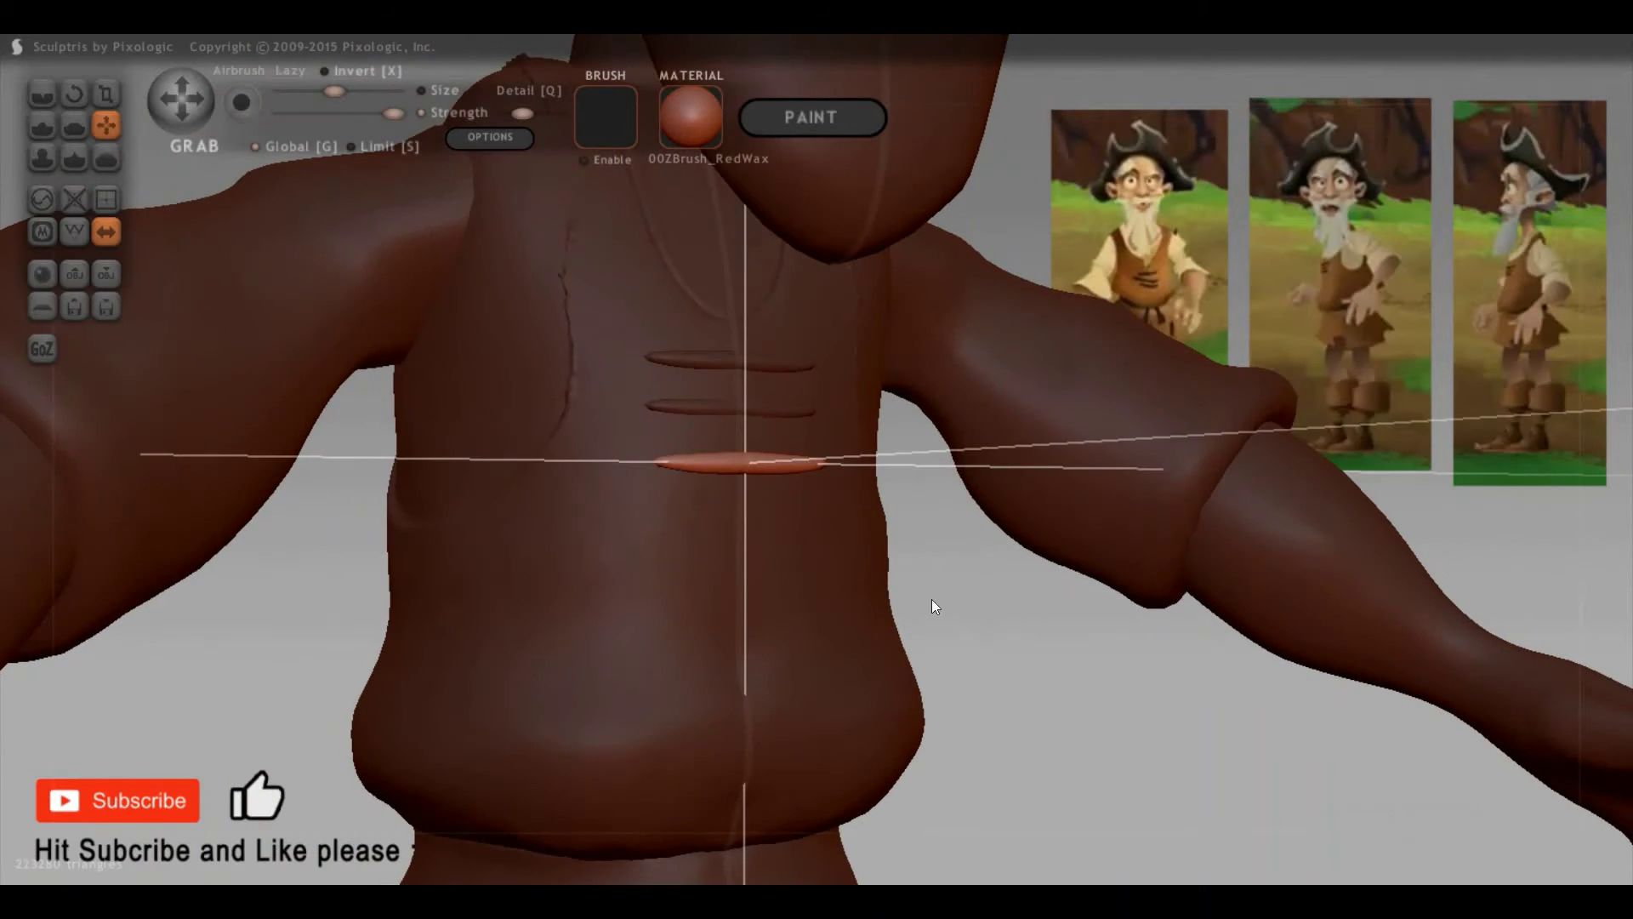
pyautogui.moveTo(959, 455); pyautogui.dragTo(714, 482)
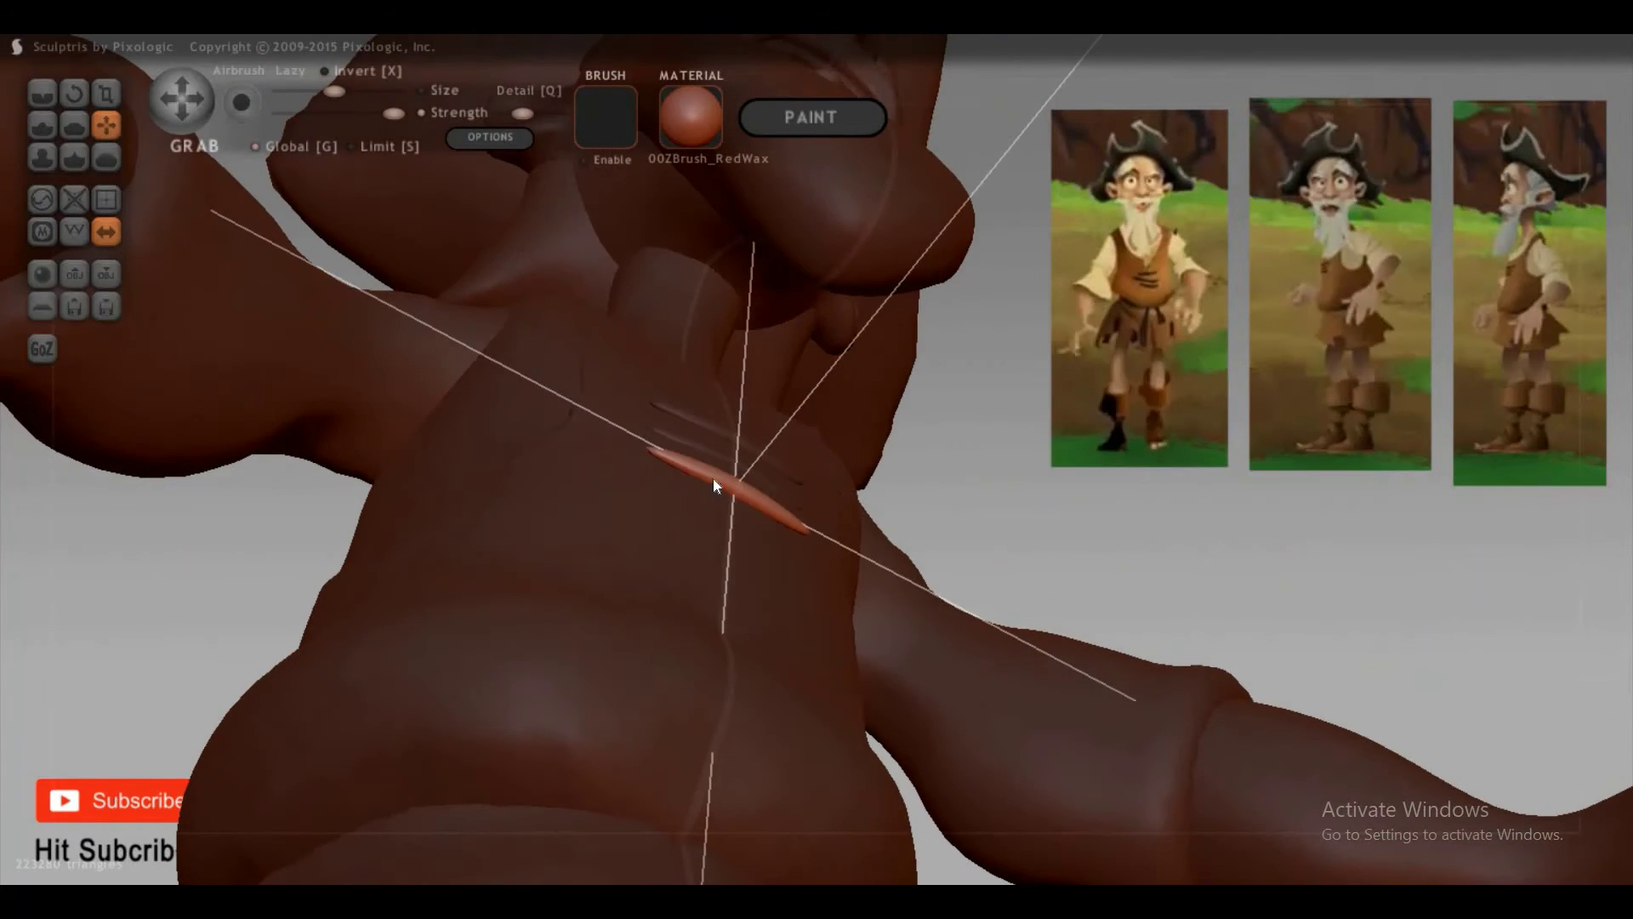
pyautogui.moveTo(1074, 611)
pyautogui.mouseDown()
pyautogui.moveTo(1055, 656)
pyautogui.moveTo(1175, 663)
pyautogui.moveTo(687, 408)
pyautogui.moveTo(644, 408)
pyautogui.mouseUp()
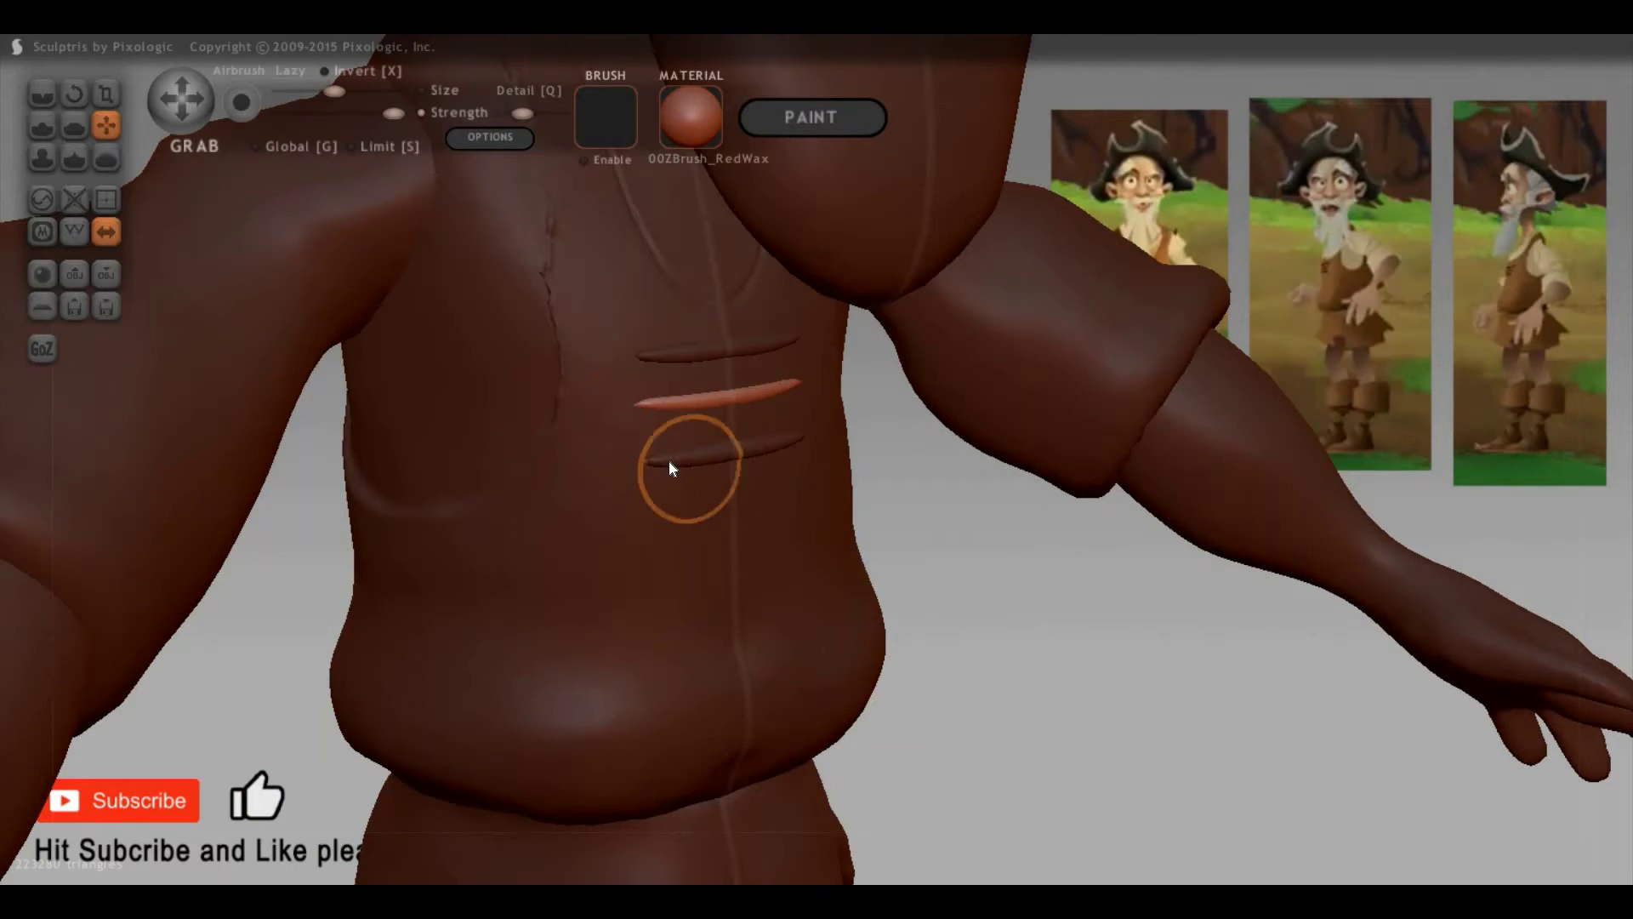
pyautogui.moveTo(669, 461); pyautogui.dragTo(660, 461)
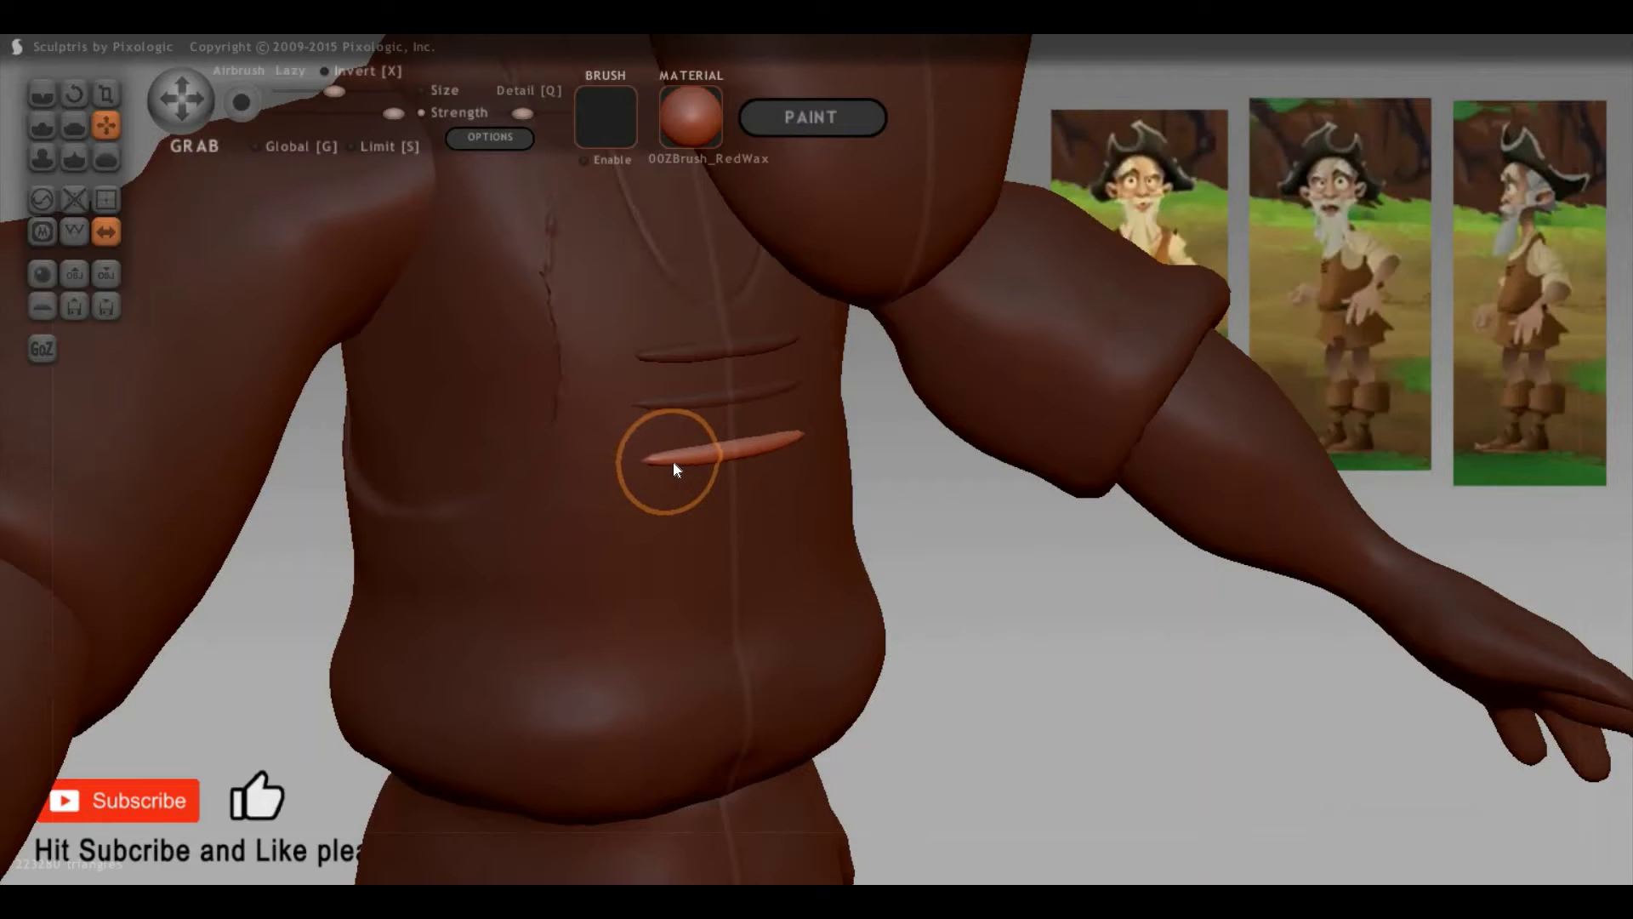
pyautogui.moveTo(1030, 601); pyautogui.dragTo(736, 441)
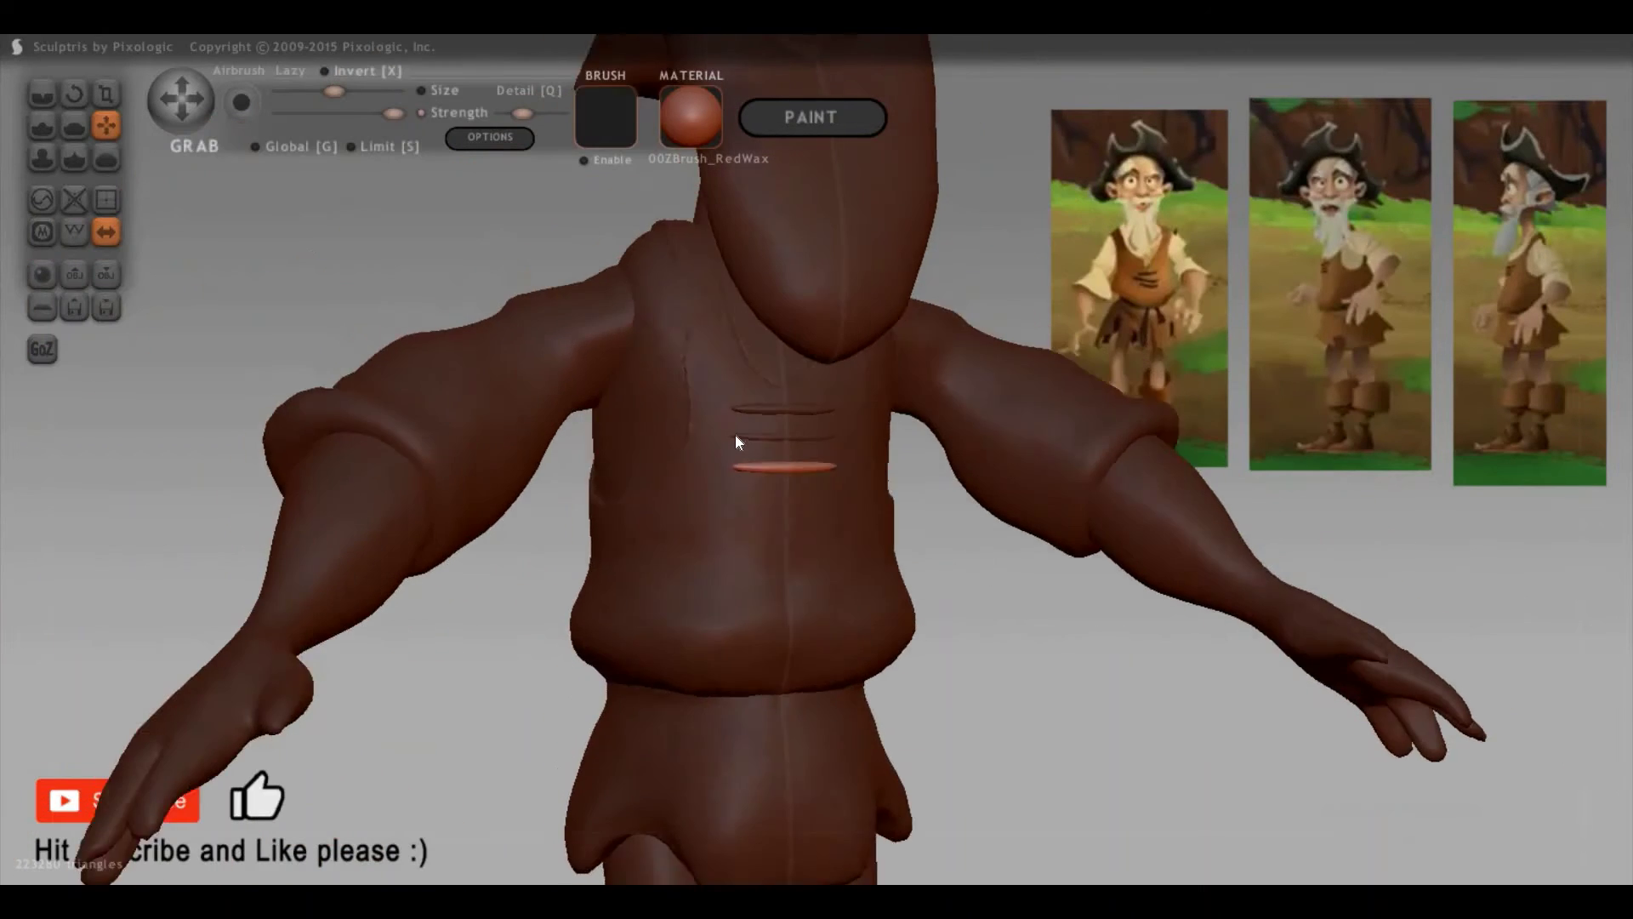
pyautogui.click(735, 410)
pyautogui.moveTo(1055, 563)
pyautogui.mouseDown()
pyautogui.moveTo(1204, 501)
pyautogui.moveTo(93, 149)
pyautogui.mouseUp()
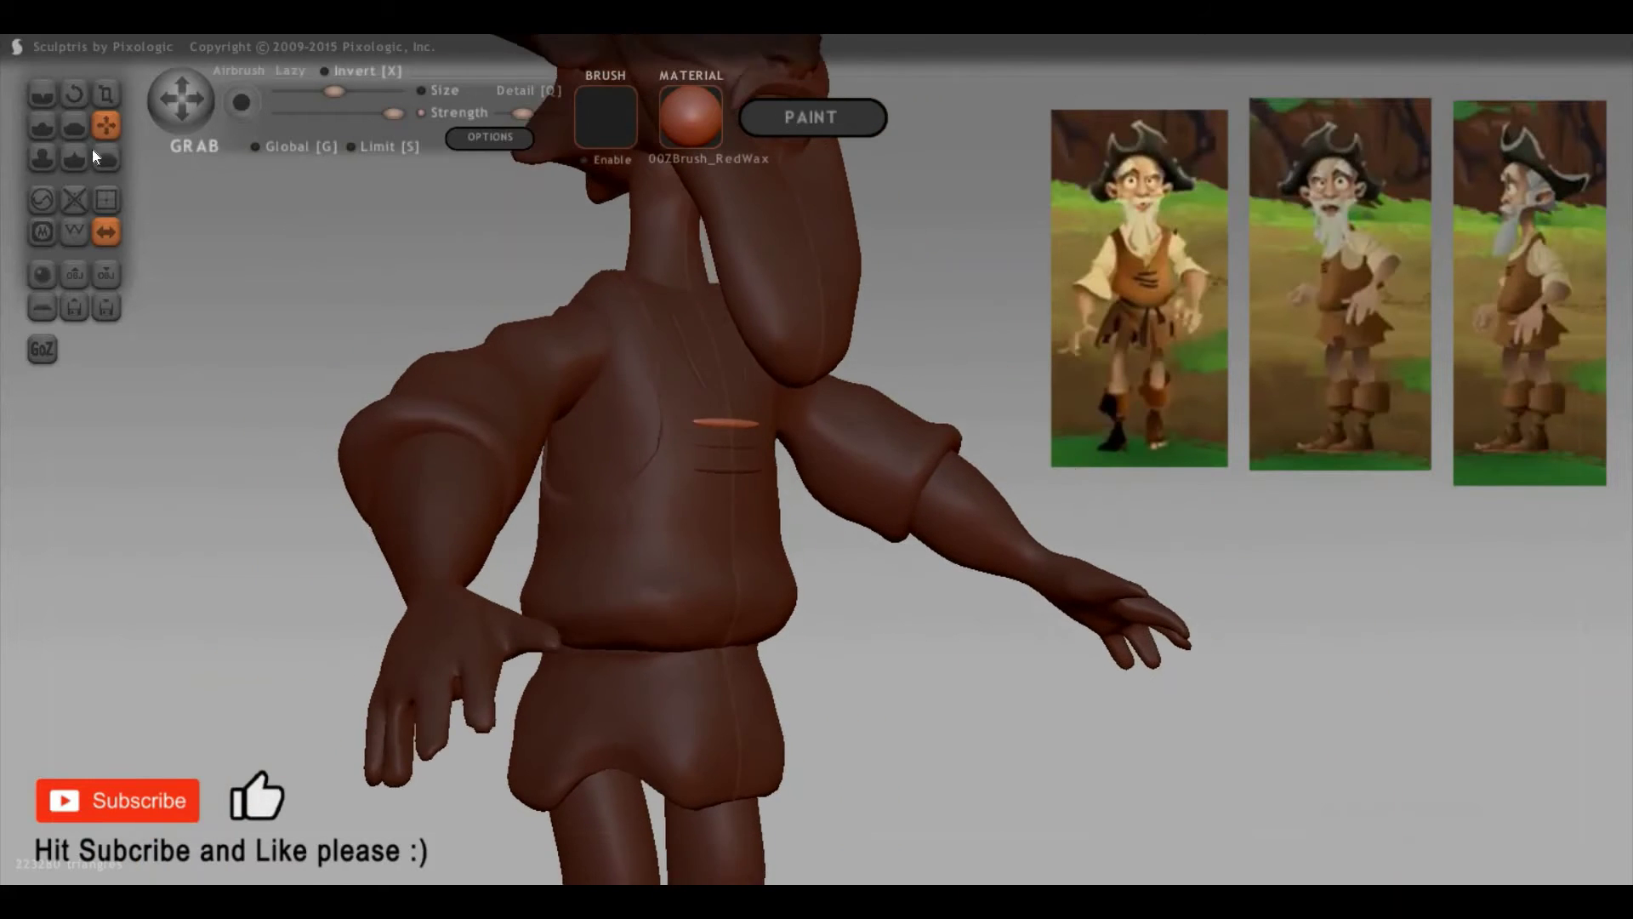
# Step: Add a new sphere and squash it into a flat disc
pyautogui.click(32, 276)
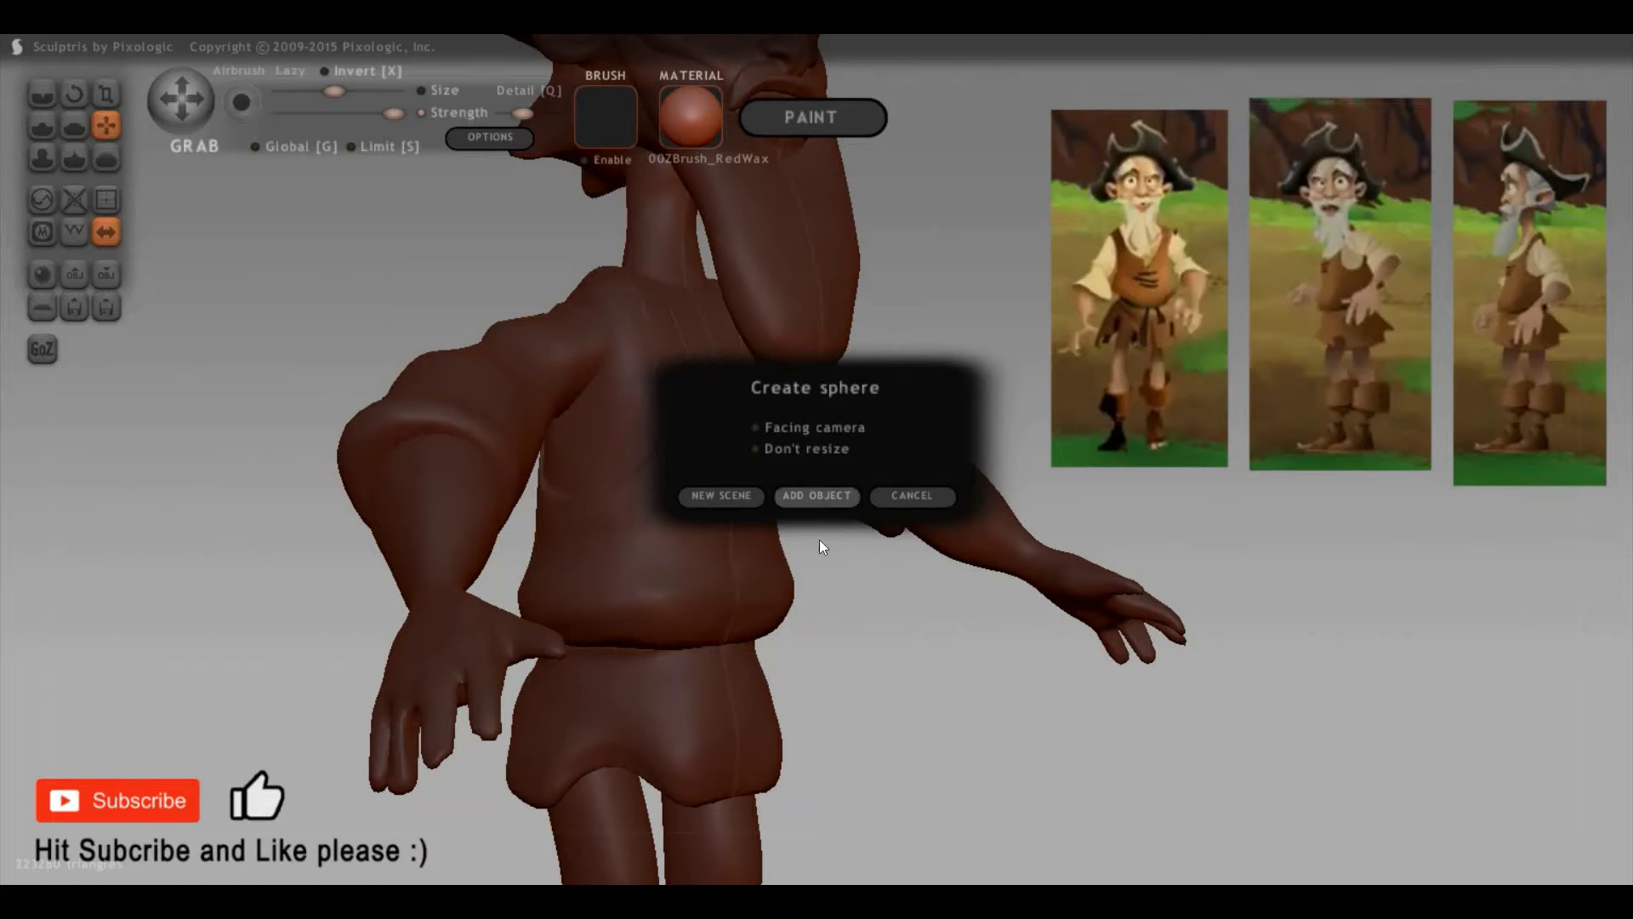
pyautogui.click(816, 495)
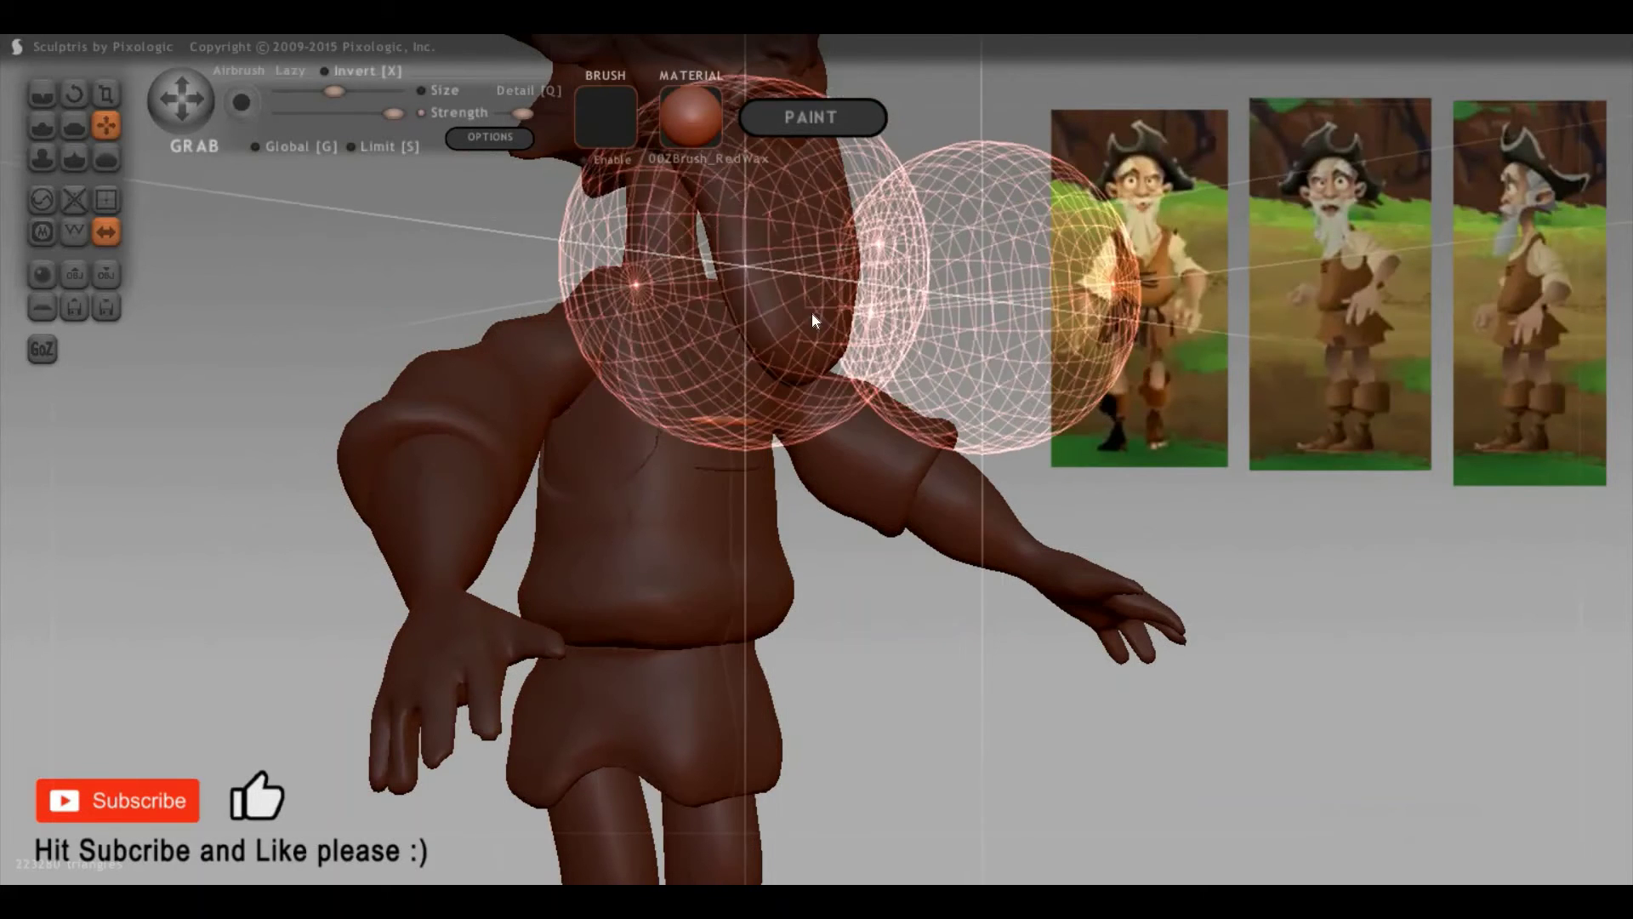
pyautogui.moveTo(812, 312); pyautogui.dragTo(918, 346)
pyautogui.moveTo(1020, 382); pyautogui.dragTo(806, 216)
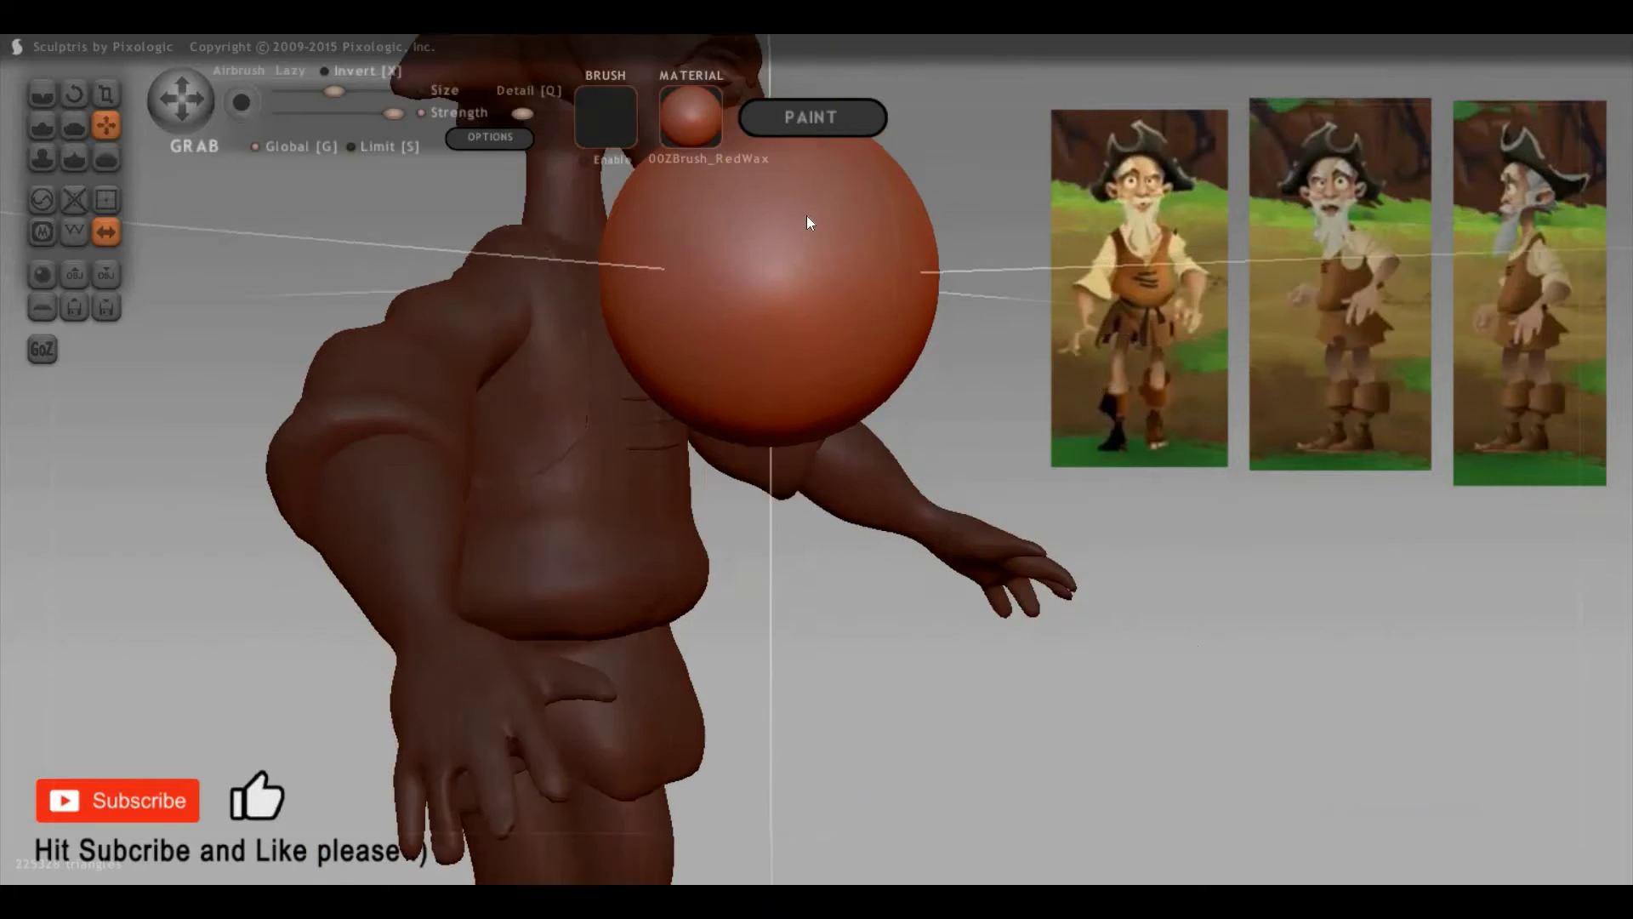
pyautogui.press('3')
pyautogui.moveTo(850, 399); pyautogui.dragTo(838, 384)
pyautogui.hotkey('ctrl', 'z')
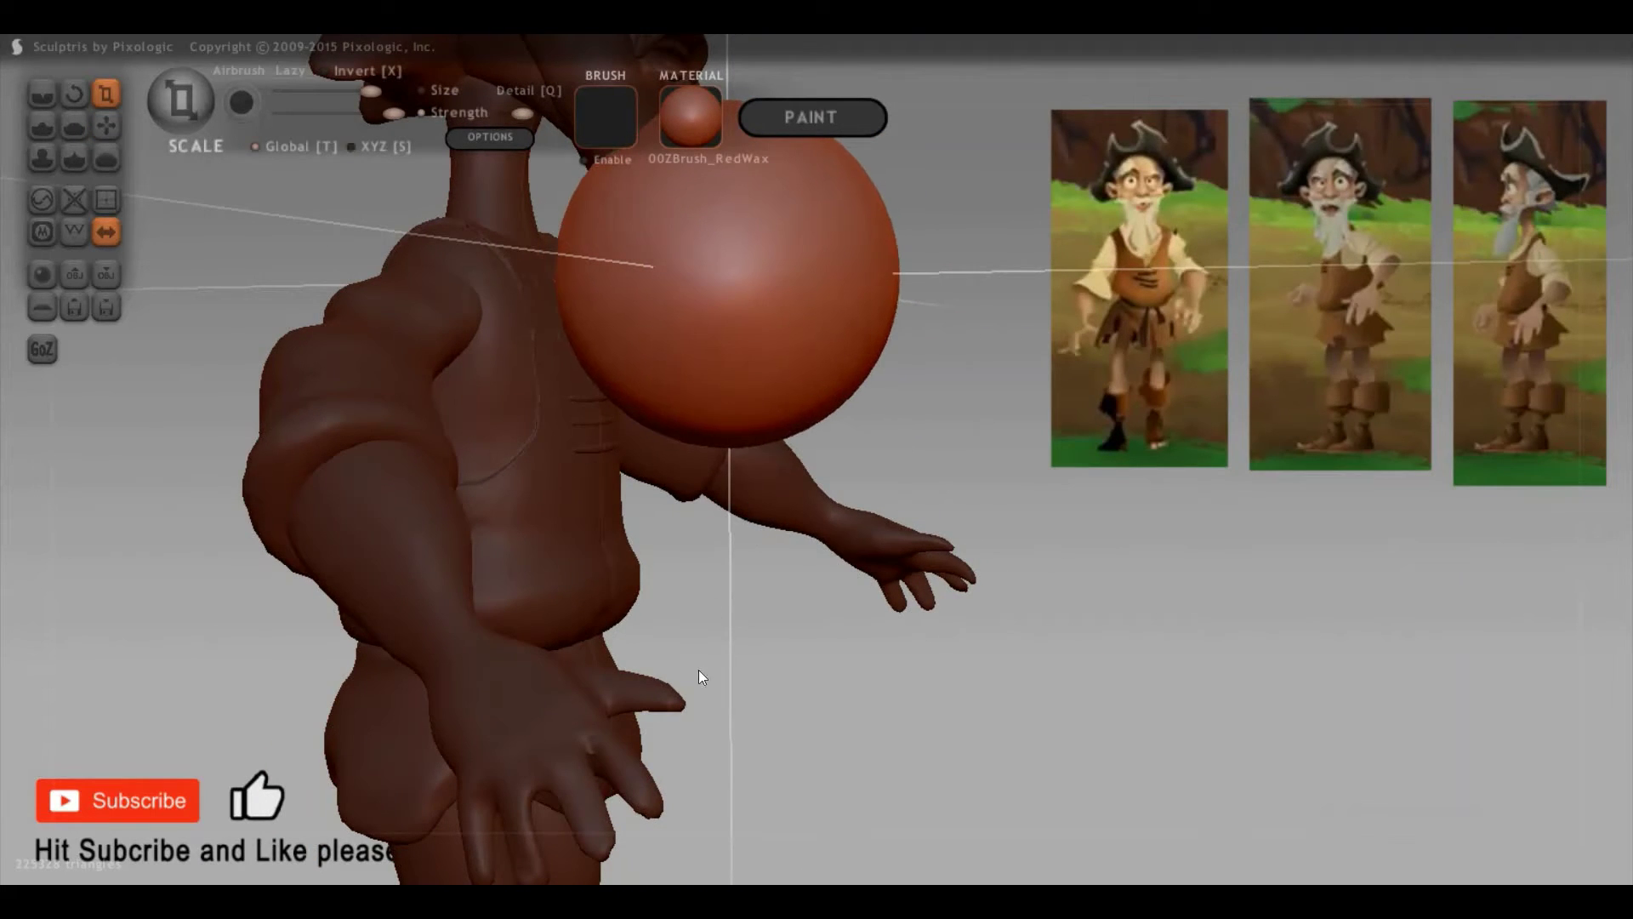
pyautogui.moveTo(698, 670)
pyautogui.mouseDown()
pyautogui.moveTo(710, 859)
pyautogui.moveTo(978, 622)
pyautogui.moveTo(968, 559)
pyautogui.moveTo(1102, 685)
pyautogui.moveTo(963, 426)
pyautogui.moveTo(841, 462)
pyautogui.moveTo(772, 353)
pyautogui.mouseUp()
# Step: Move the disc down to the waist and size it into a thin ring
pyautogui.press('g')
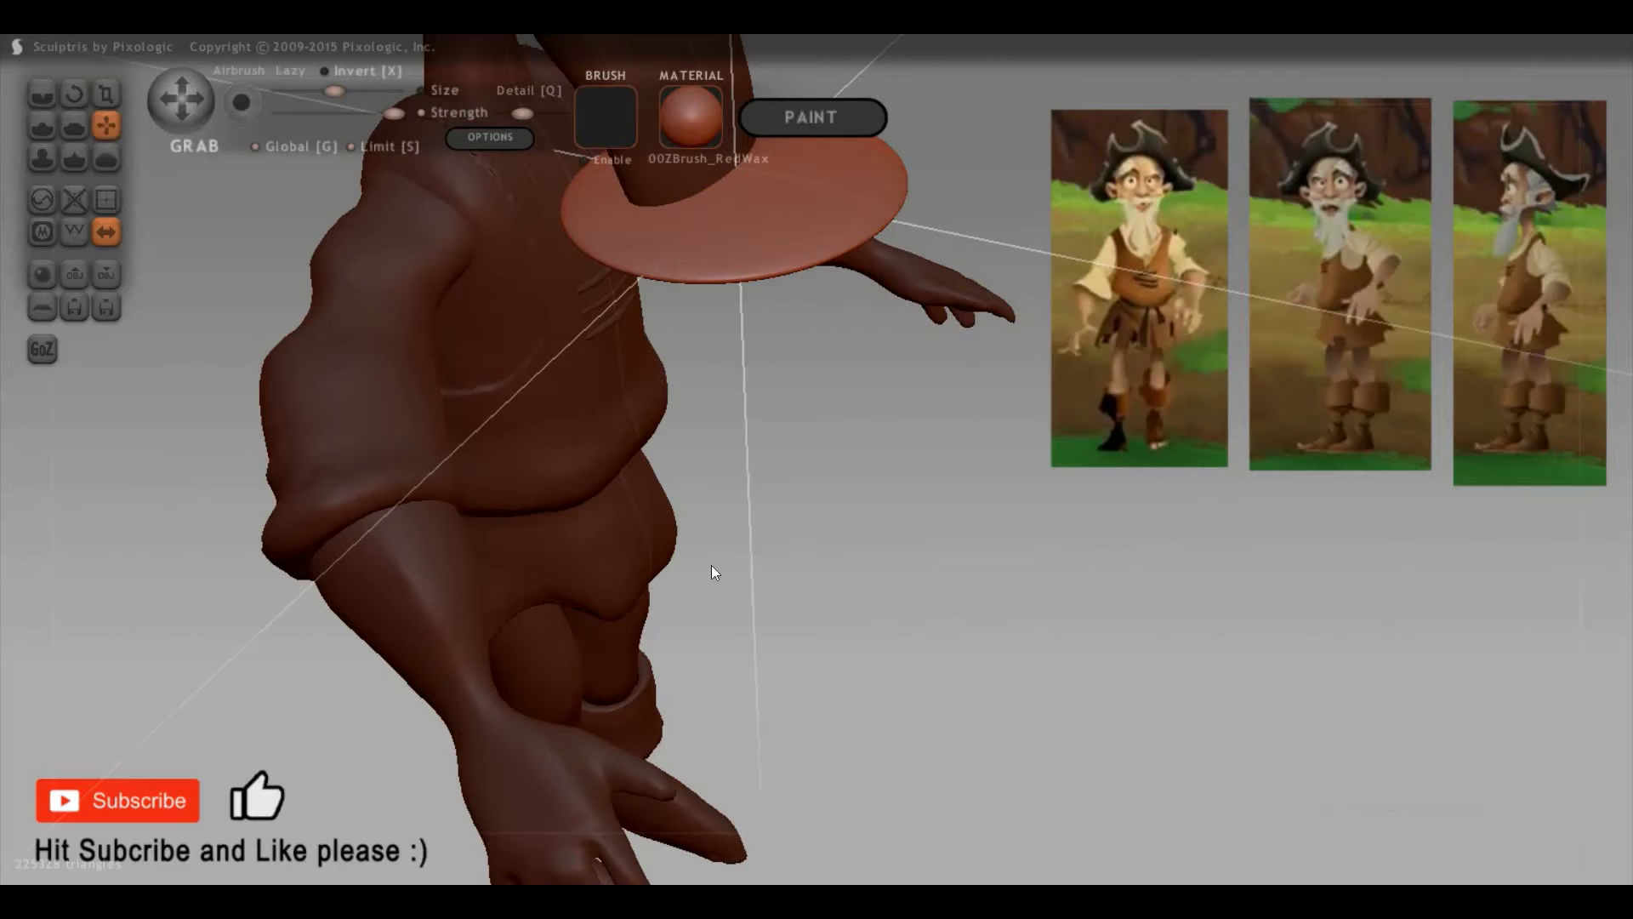
pyautogui.moveTo(711, 565)
pyautogui.mouseDown()
pyautogui.moveTo(815, 659)
pyautogui.moveTo(831, 573)
pyautogui.moveTo(792, 554)
pyautogui.moveTo(584, 668)
pyautogui.mouseUp()
pyautogui.moveTo(374, 664); pyautogui.dragTo(345, 655)
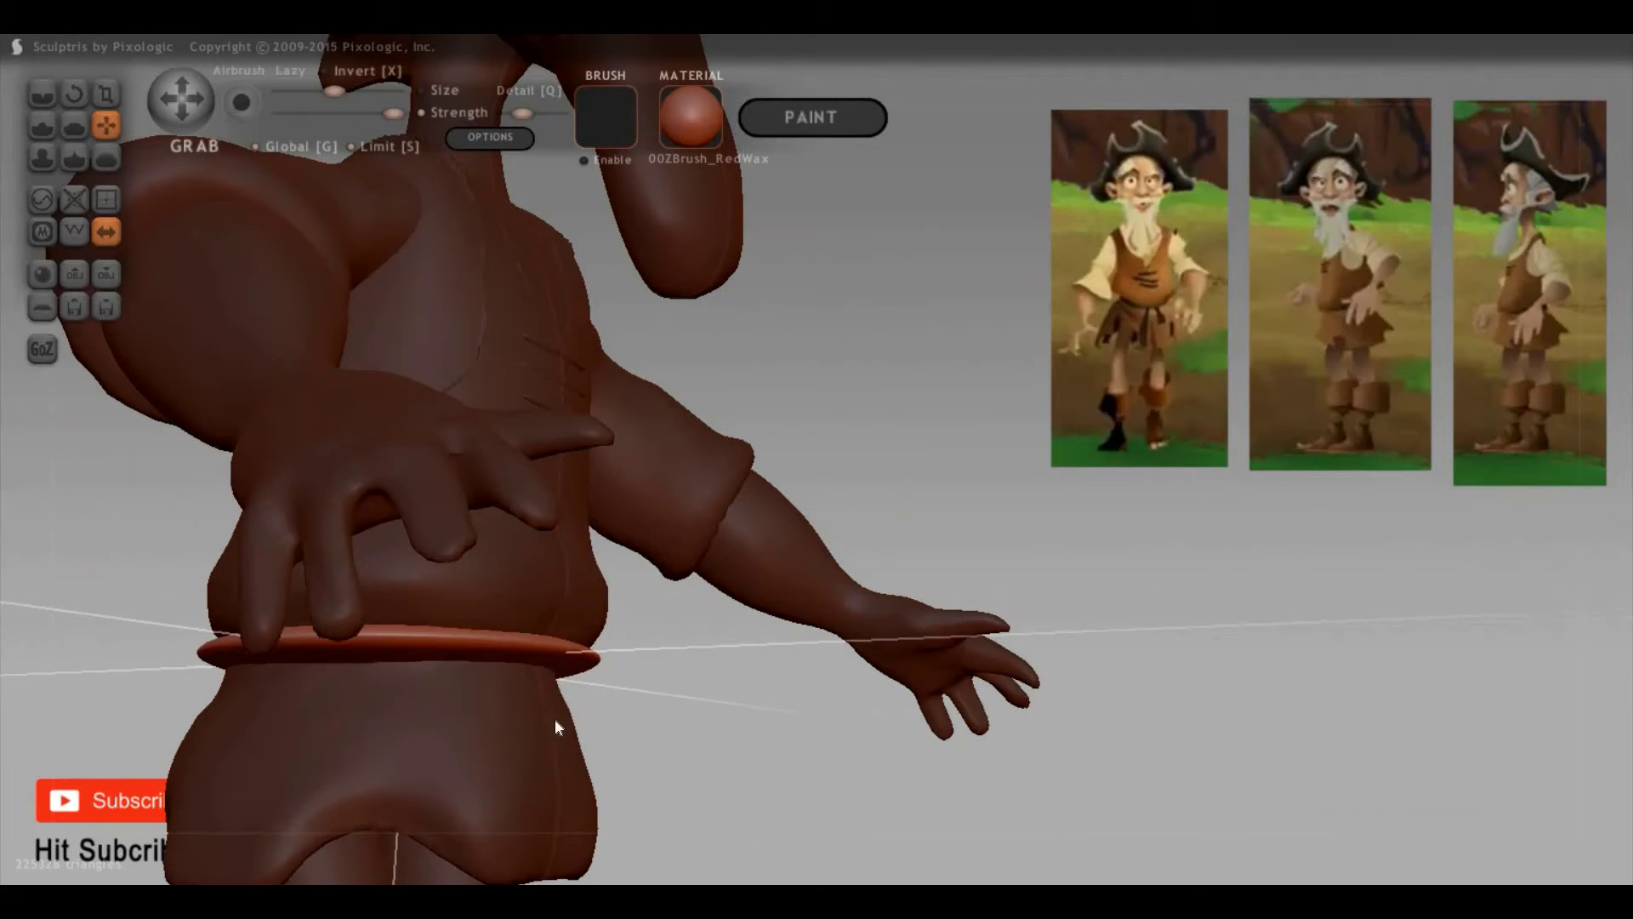
pyautogui.moveTo(645, 682)
pyautogui.mouseDown()
pyautogui.moveTo(908, 692)
pyautogui.moveTo(768, 710)
pyautogui.moveTo(646, 659)
pyautogui.moveTo(689, 701)
pyautogui.moveTo(641, 733)
pyautogui.mouseUp()
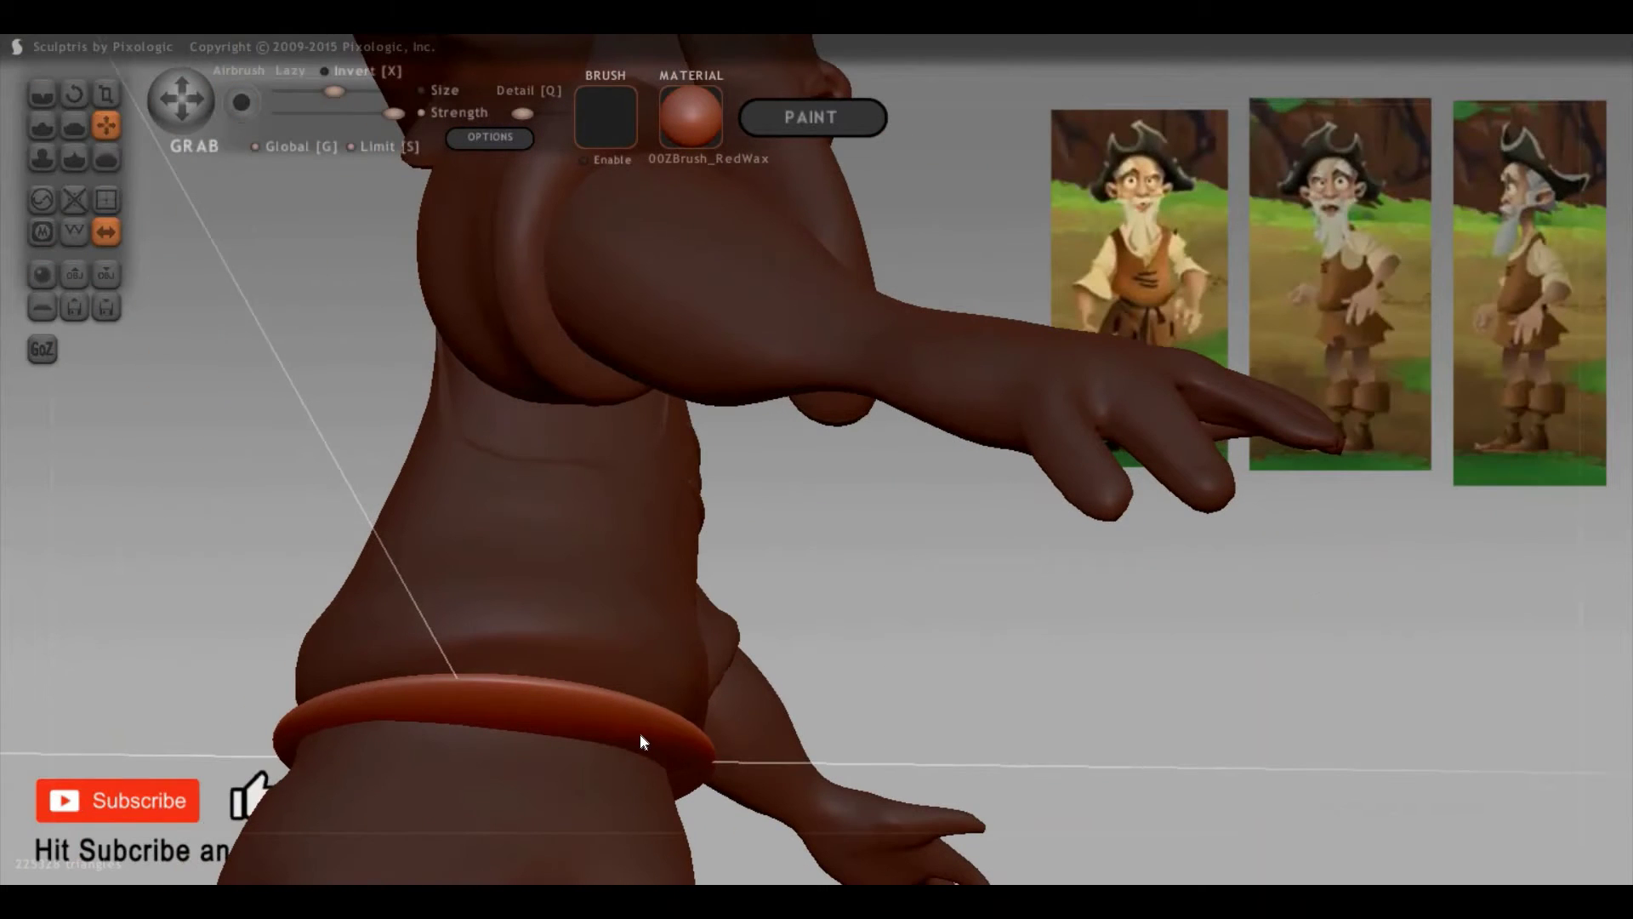
pyautogui.press('t')
pyautogui.moveTo(616, 798); pyautogui.dragTo(658, 805)
pyautogui.moveTo(973, 730); pyautogui.dragTo(612, 596)
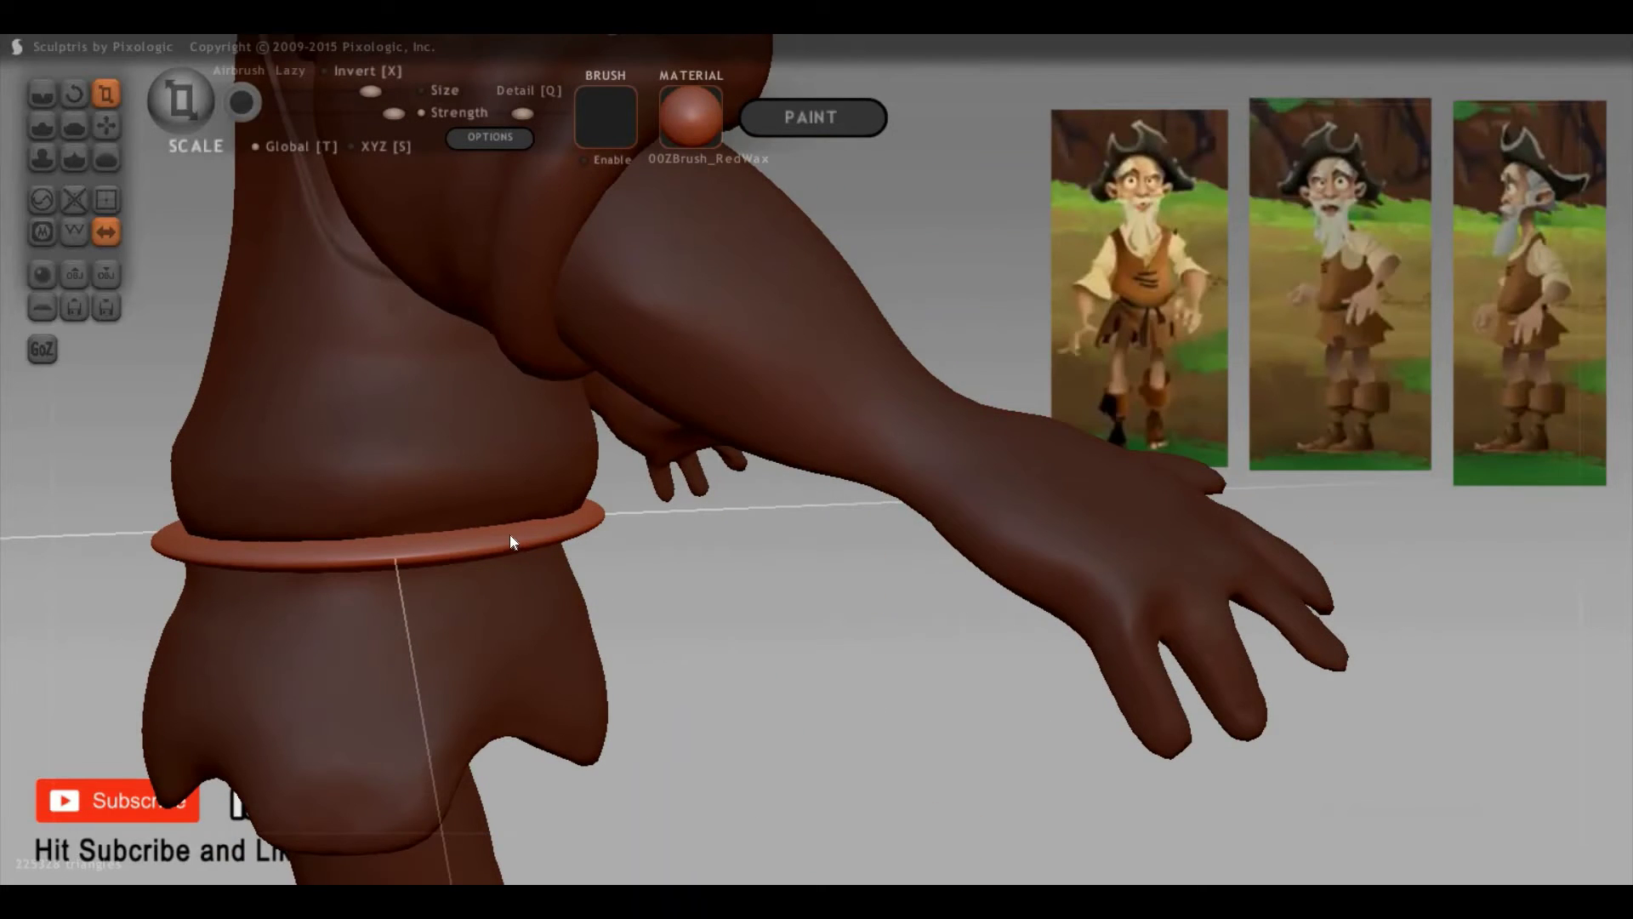
pyautogui.moveTo(452, 575); pyautogui.dragTo(606, 530)
# Step: Brush added-clay texture along the waist ring's back and front
pyautogui.moveTo(495, 581)
pyautogui.mouseDown()
pyautogui.moveTo(430, 676)
pyautogui.moveTo(749, 663)
pyautogui.moveTo(345, 609)
pyautogui.mouseUp()
pyautogui.moveTo(606, 662)
pyautogui.mouseDown()
pyautogui.moveTo(705, 680)
pyautogui.moveTo(1076, 660)
pyautogui.mouseUp()
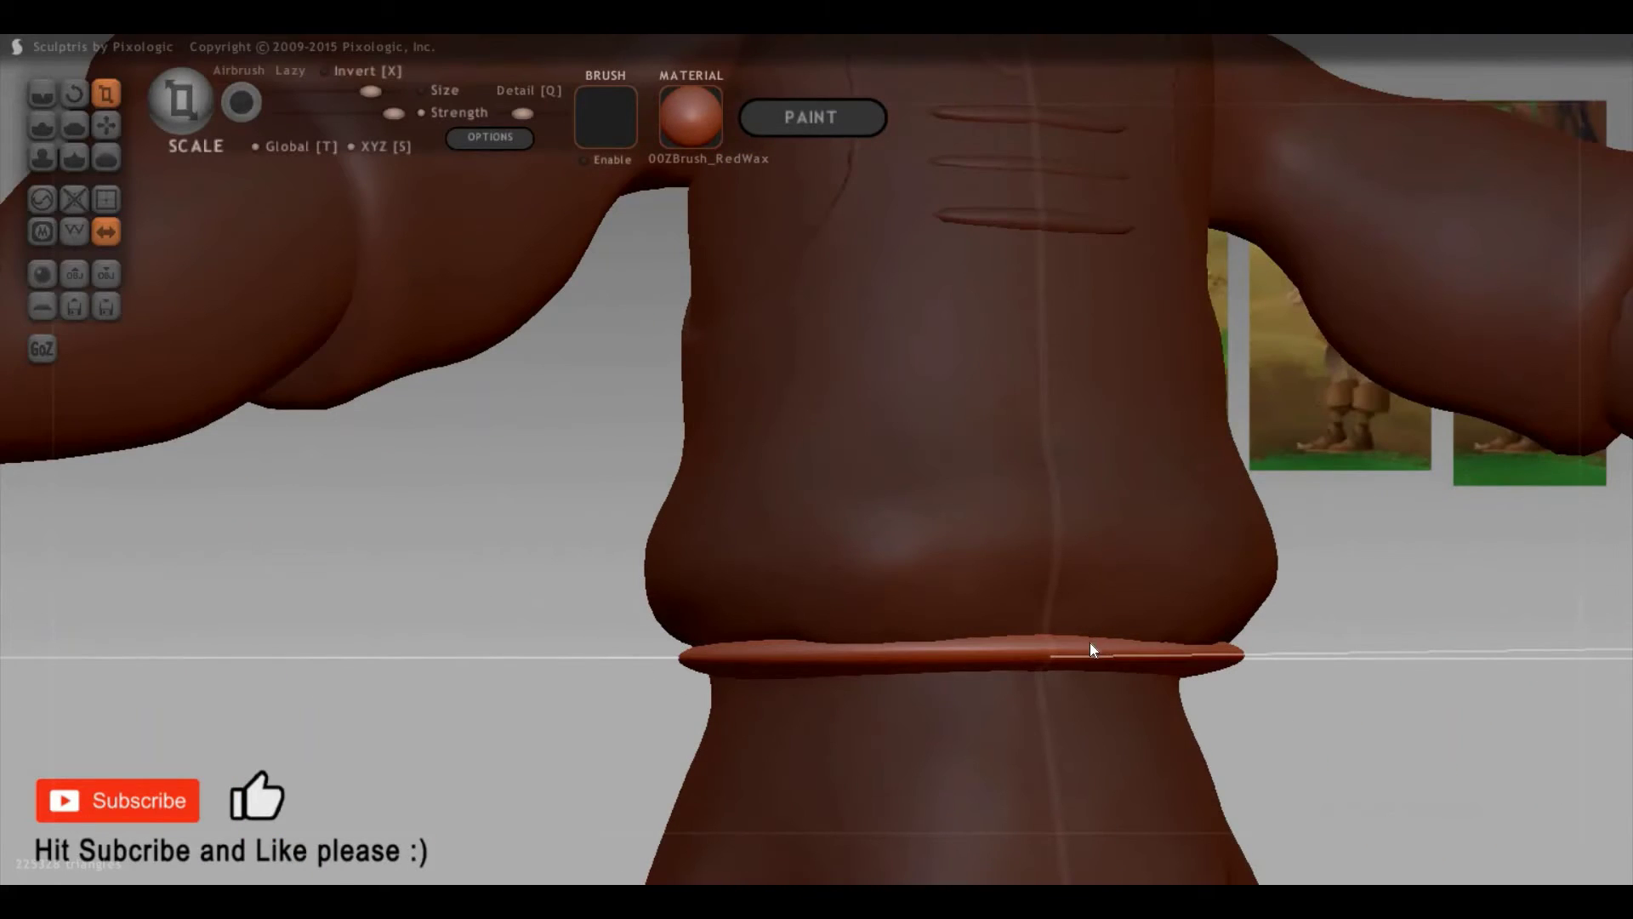
pyautogui.press('1')
pyautogui.moveTo(960, 650)
pyautogui.mouseDown()
pyautogui.moveTo(1091, 654)
pyautogui.moveTo(627, 657)
pyautogui.mouseUp()
pyautogui.moveTo(879, 660)
pyautogui.mouseDown()
pyautogui.moveTo(583, 645)
pyautogui.moveTo(825, 642)
pyautogui.moveTo(430, 667)
pyautogui.mouseUp()
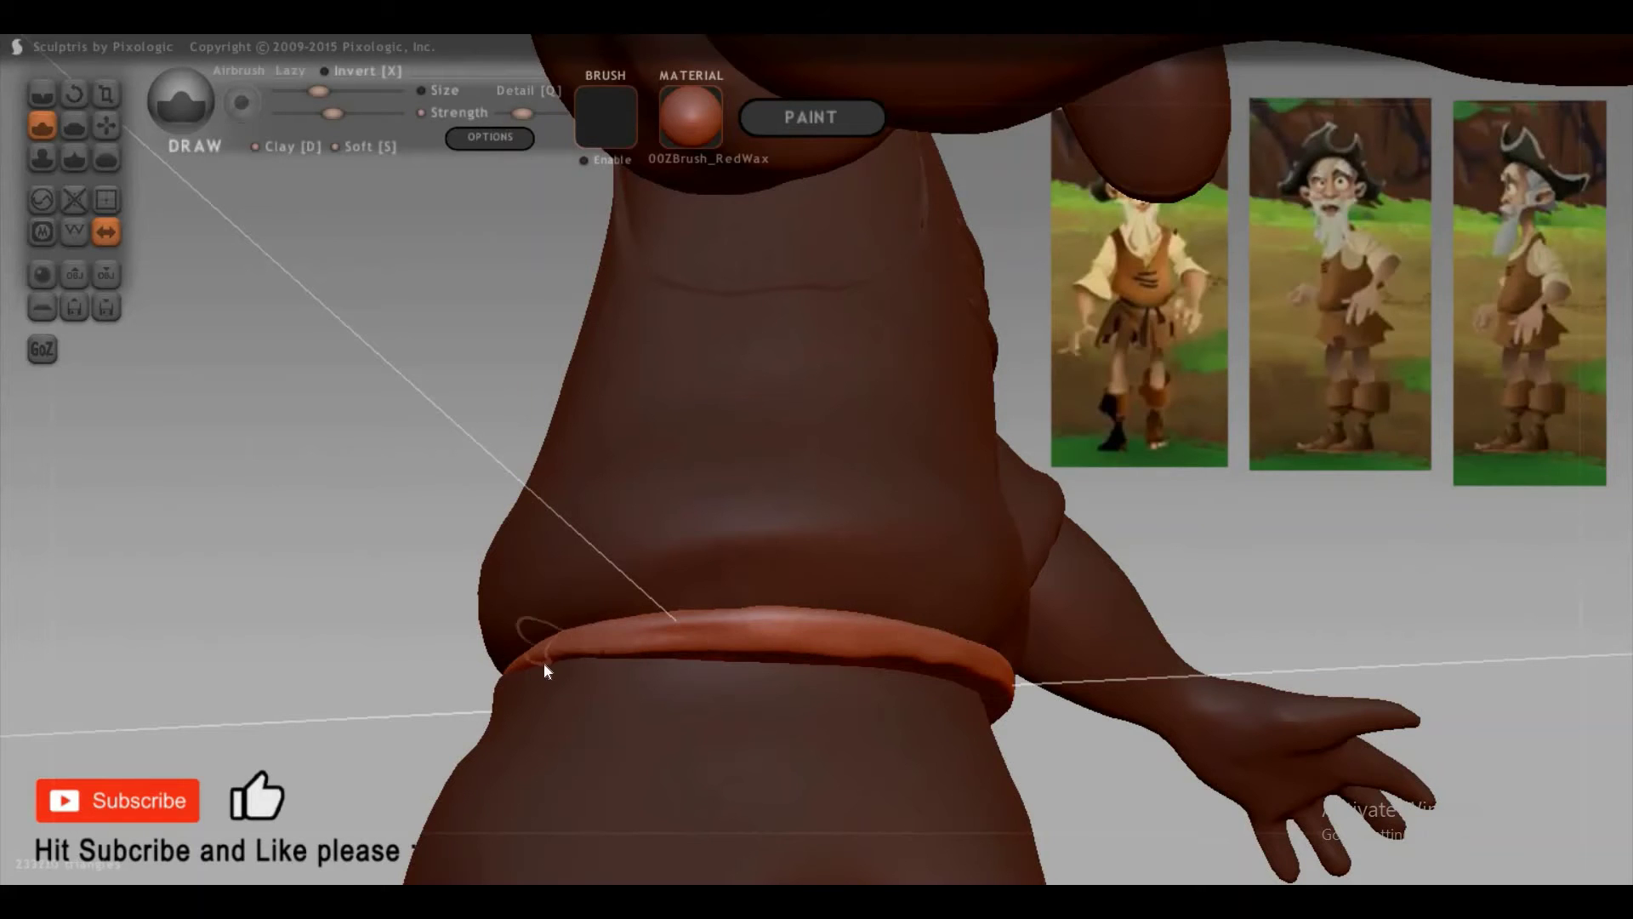
pyautogui.moveTo(544, 662)
pyautogui.mouseDown()
pyautogui.moveTo(712, 596)
pyautogui.moveTo(648, 586)
pyautogui.moveTo(391, 603)
pyautogui.moveTo(694, 591)
pyautogui.moveTo(328, 617)
pyautogui.moveTo(696, 612)
pyautogui.moveTo(338, 607)
pyautogui.moveTo(659, 598)
pyautogui.moveTo(421, 621)
pyautogui.mouseUp()
pyautogui.moveTo(690, 632)
pyautogui.mouseDown(button='right')
pyautogui.moveTo(612, 632)
pyautogui.moveTo(1005, 619)
pyautogui.mouseUp(button='right')
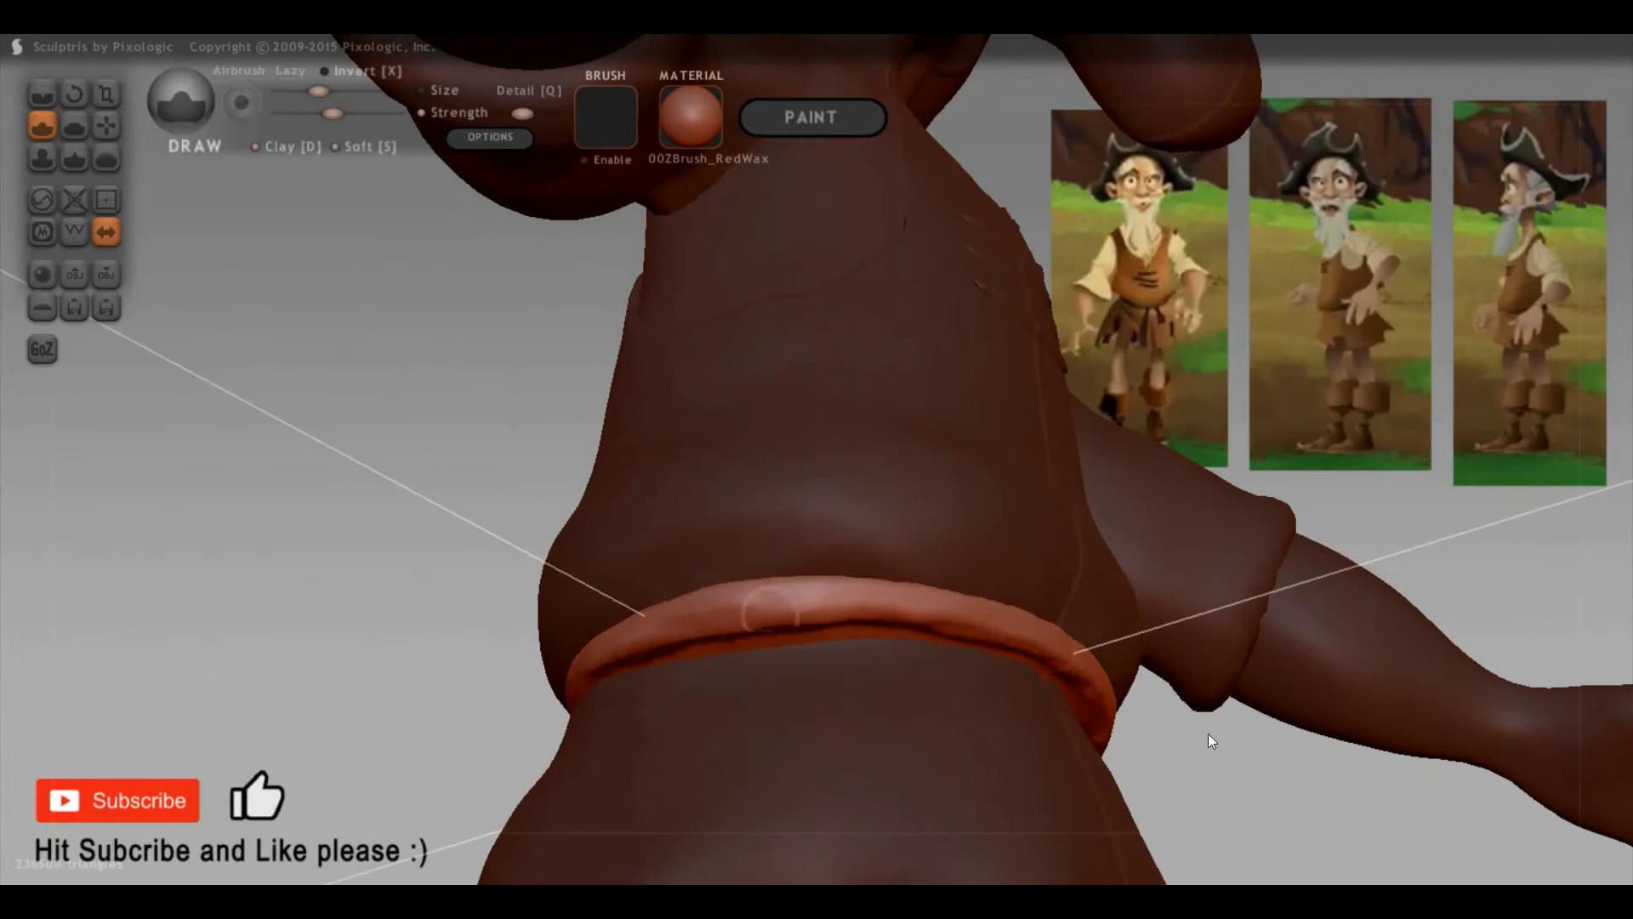
pyautogui.moveTo(1138, 719)
pyautogui.mouseDown(button='right')
pyautogui.moveTo(1098, 652)
pyautogui.moveTo(770, 672)
pyautogui.mouseUp(button='right')
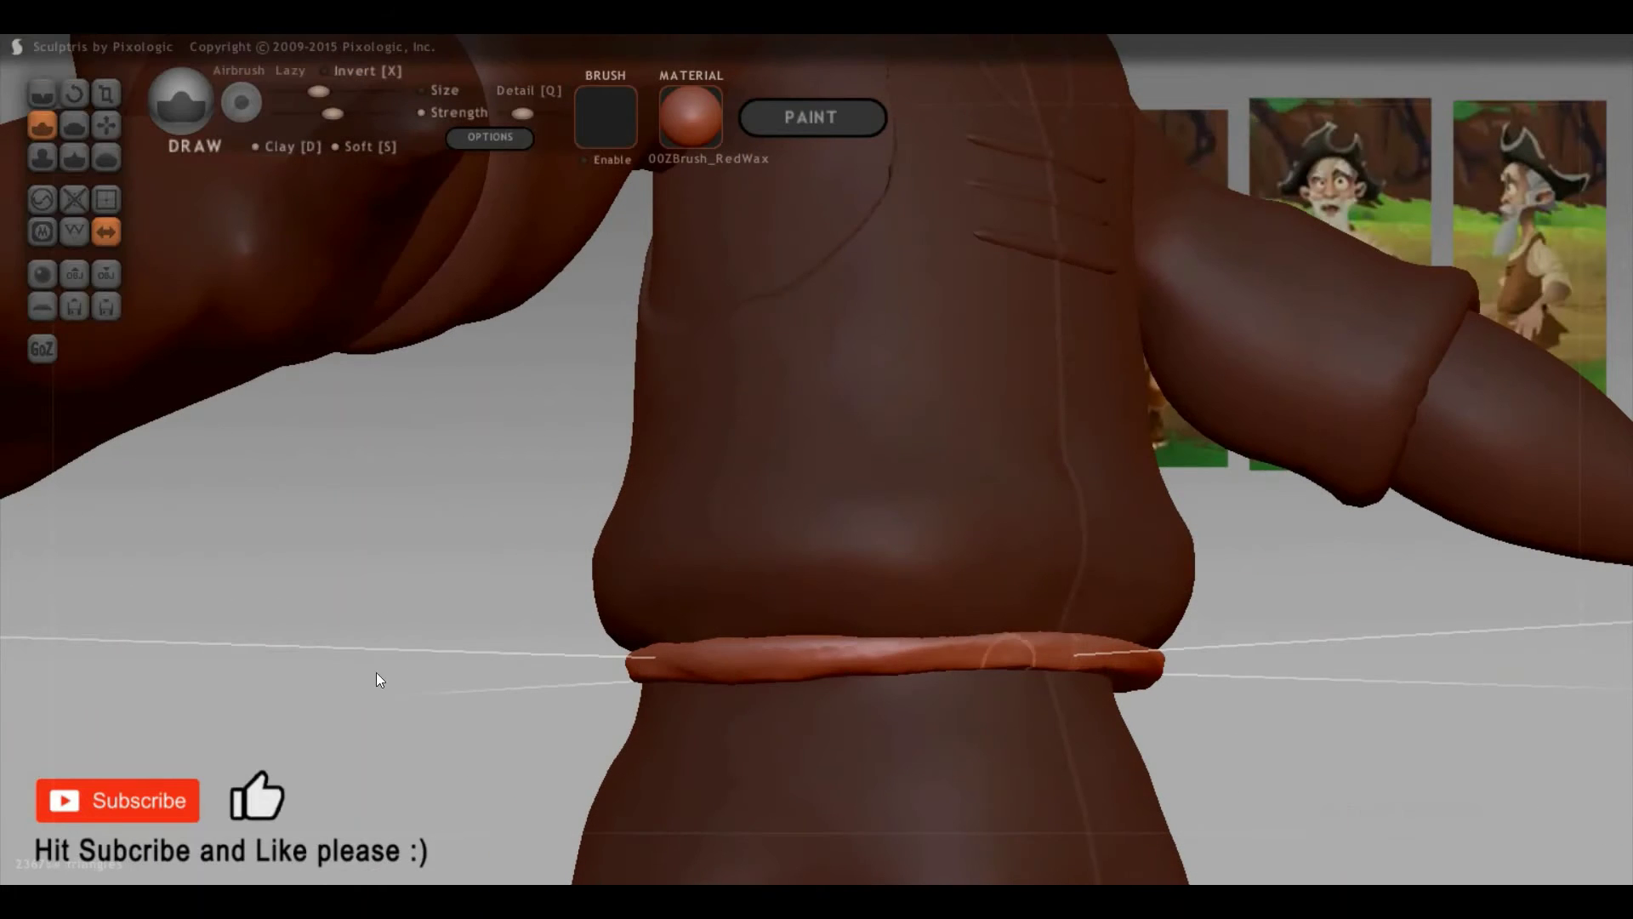
pyautogui.moveTo(747, 571)
pyautogui.mouseDown(button='right')
pyautogui.moveTo(793, 597)
pyautogui.moveTo(863, 574)
pyautogui.mouseUp(button='right')
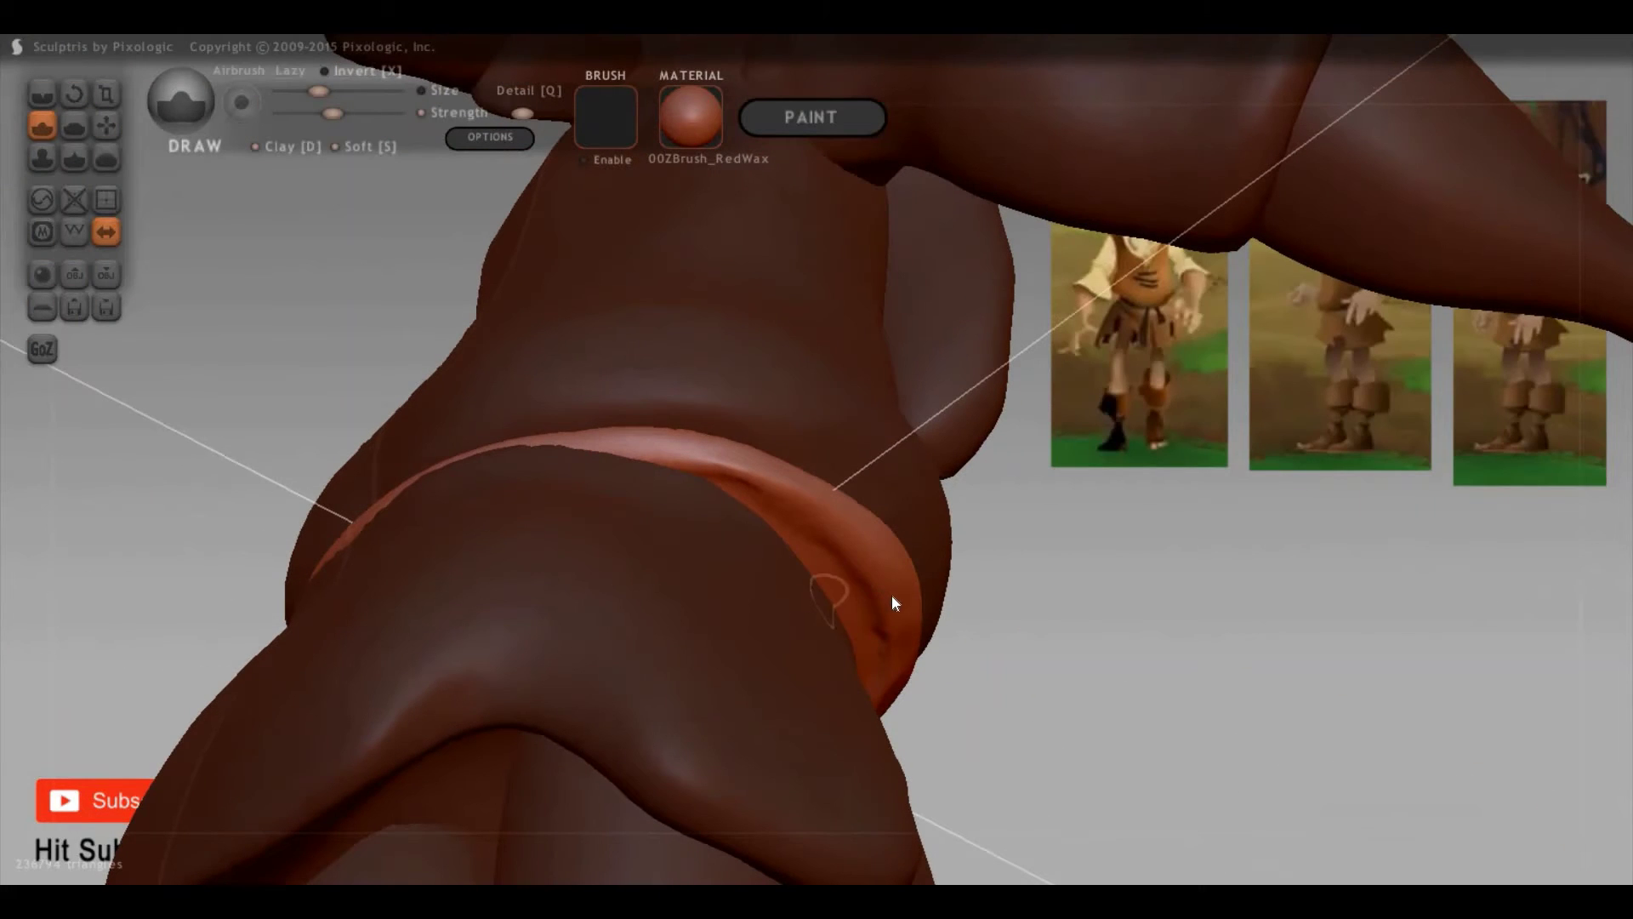
# Step: Orbit around the torso to inspect the waist ring from back and above
pyautogui.press('g')
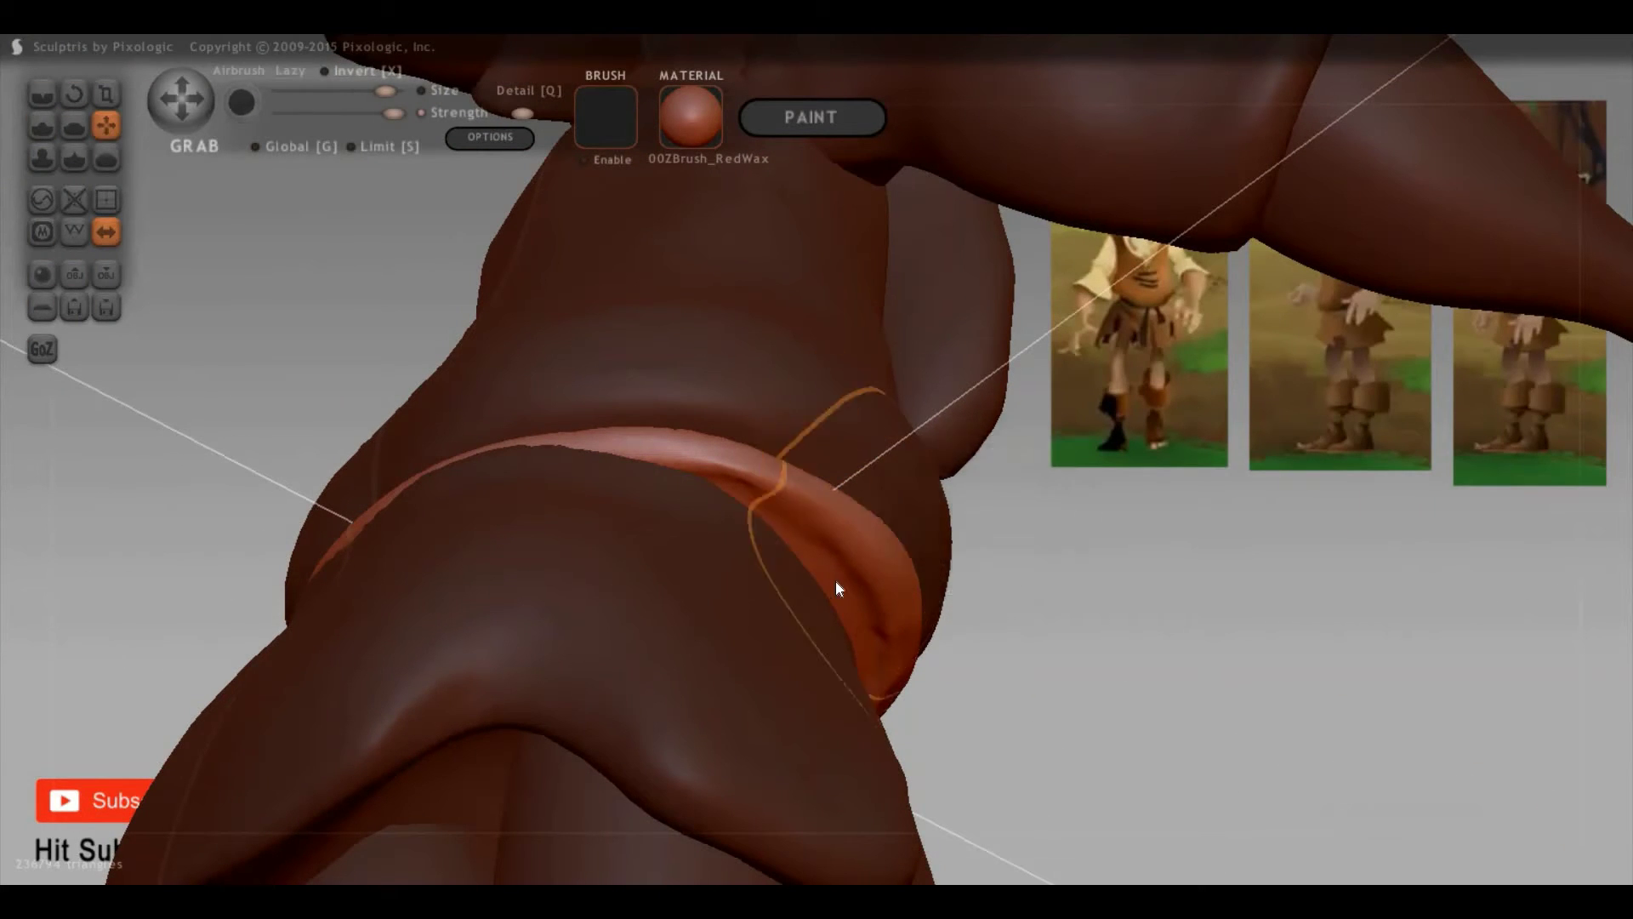
pyautogui.moveTo(1004, 736); pyautogui.dragTo(967, 676, button='right')
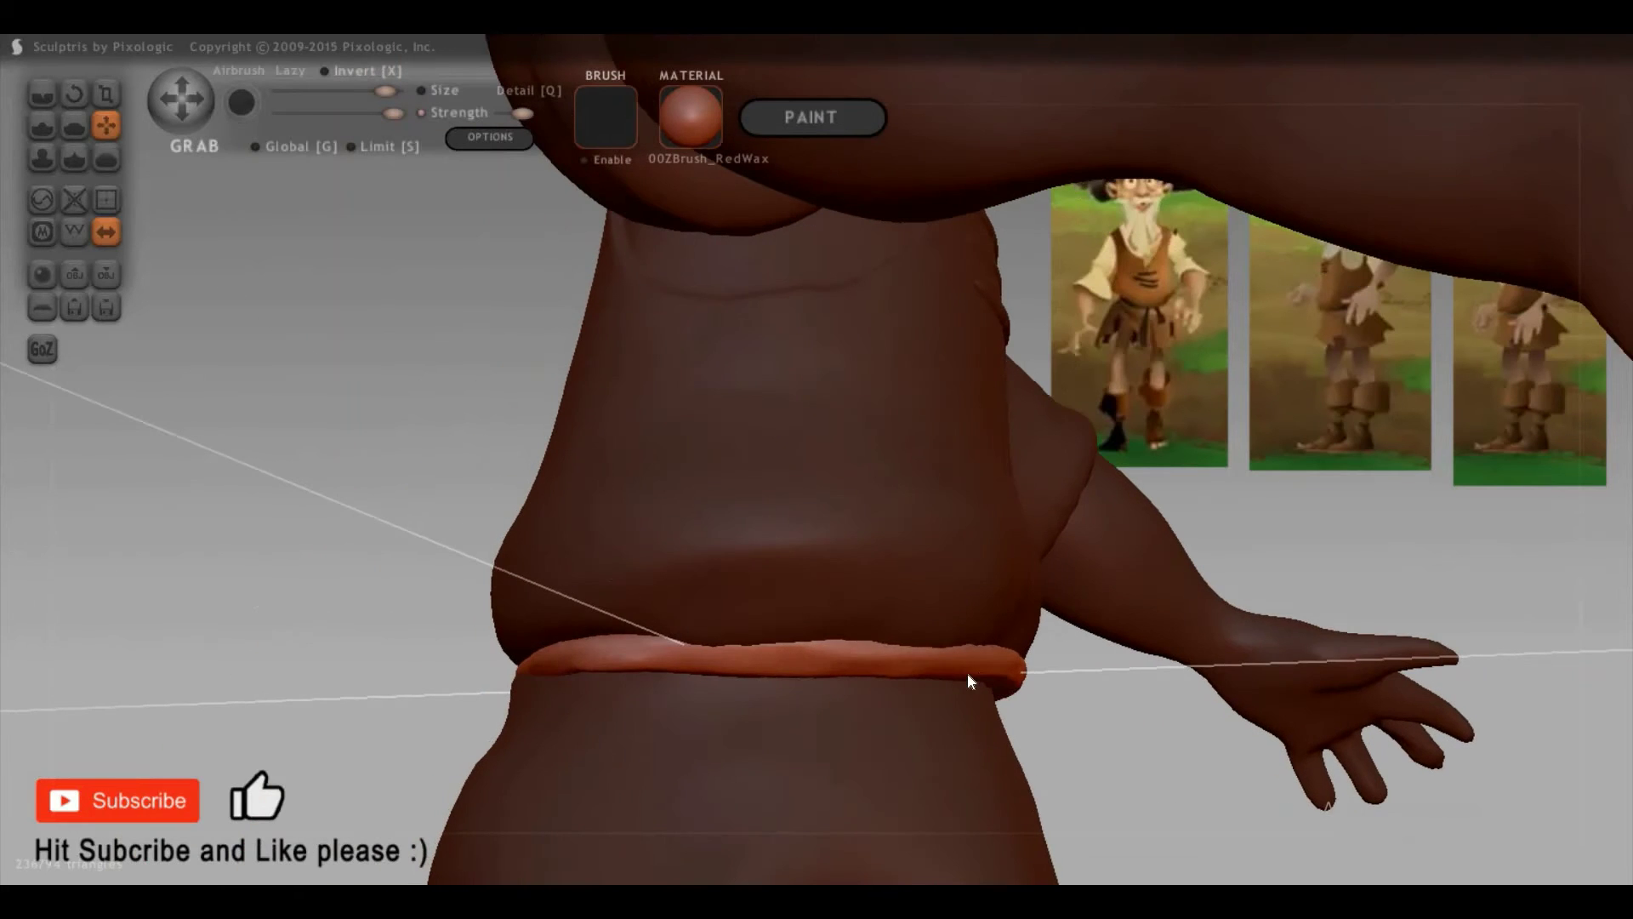
pyautogui.moveTo(1150, 714)
pyautogui.mouseDown(button='right')
pyautogui.moveTo(1007, 673)
pyautogui.moveTo(711, 672)
pyautogui.mouseUp(button='right')
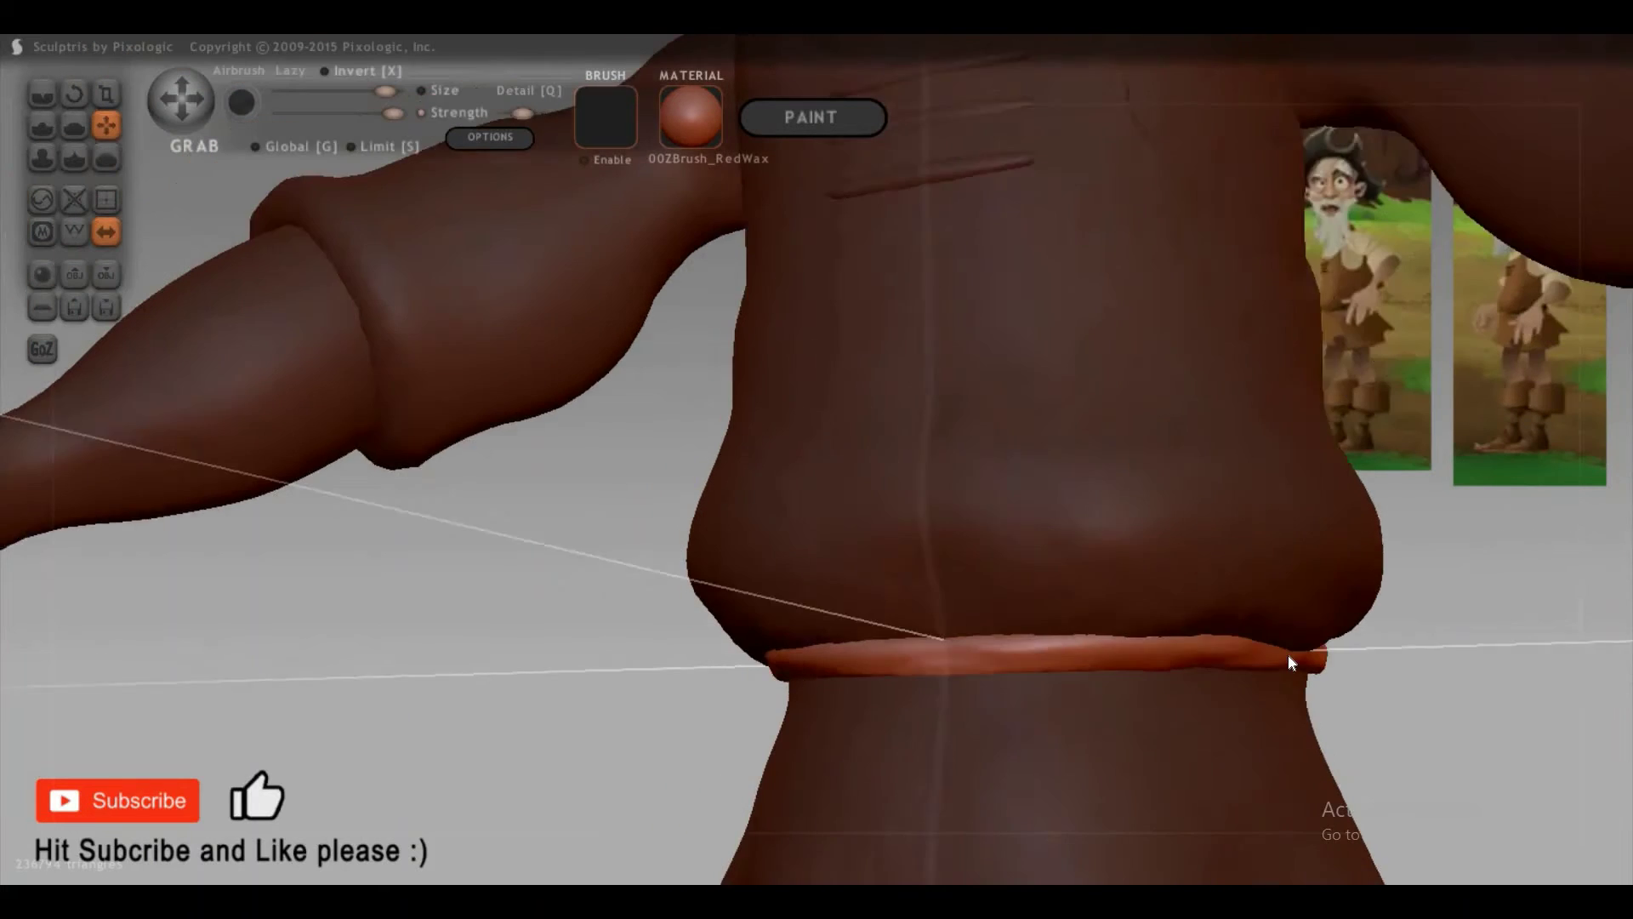
pyautogui.moveTo(1257, 705); pyautogui.dragTo(1456, 670, button='right')
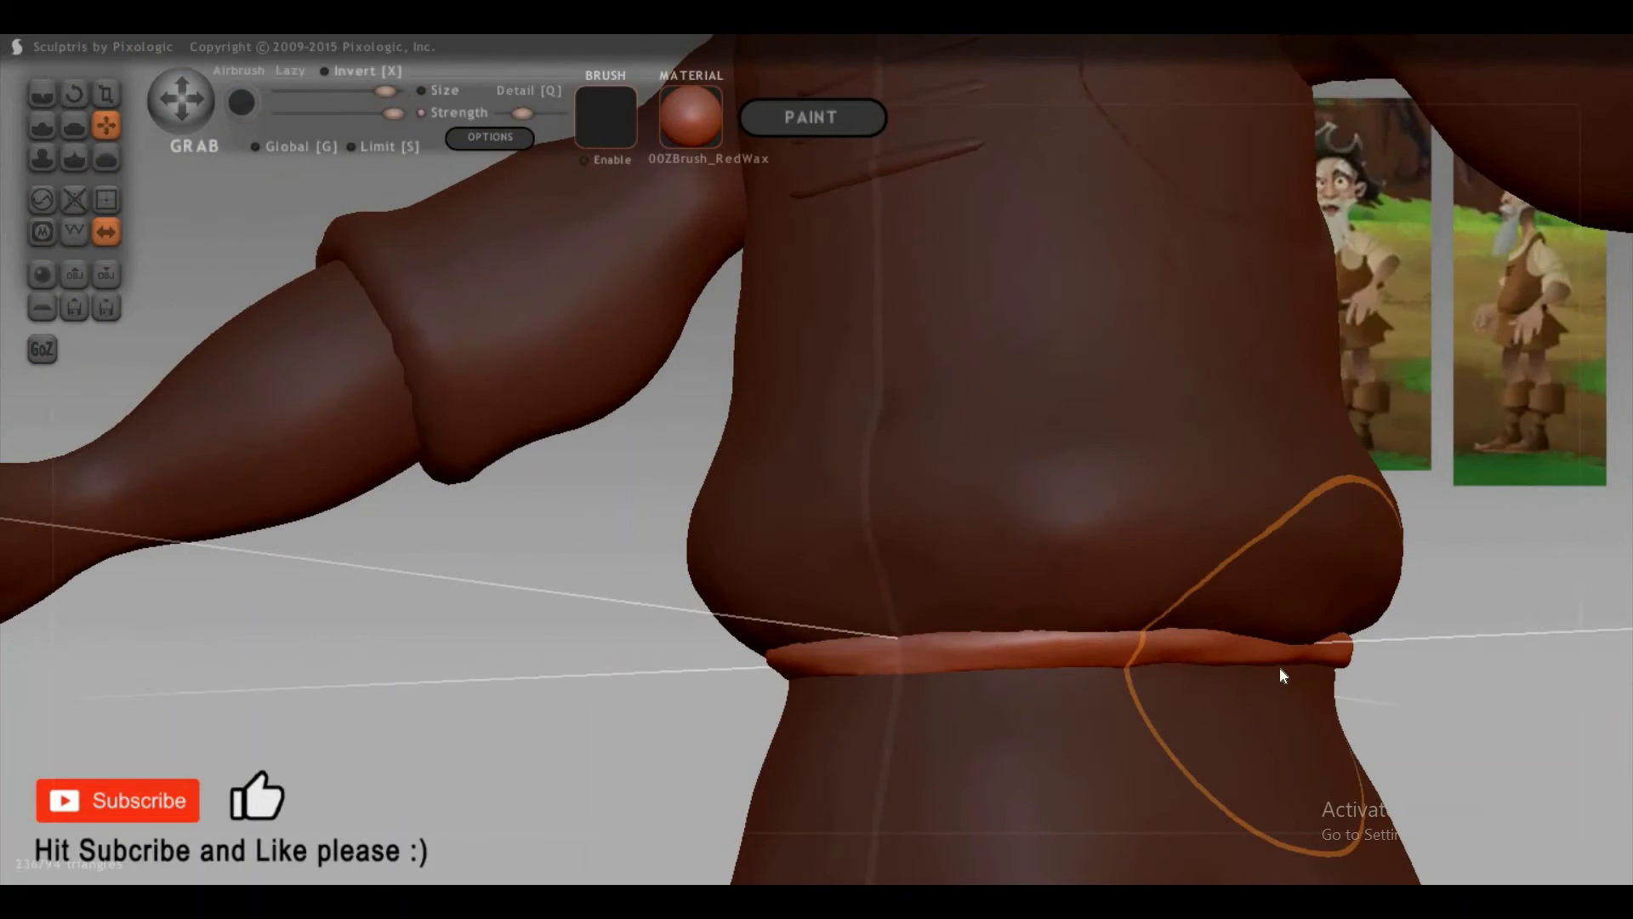
pyautogui.moveTo(1281, 666)
pyautogui.mouseDown(button='right')
pyautogui.moveTo(1148, 622)
pyautogui.moveTo(1240, 607)
pyautogui.mouseUp(button='right')
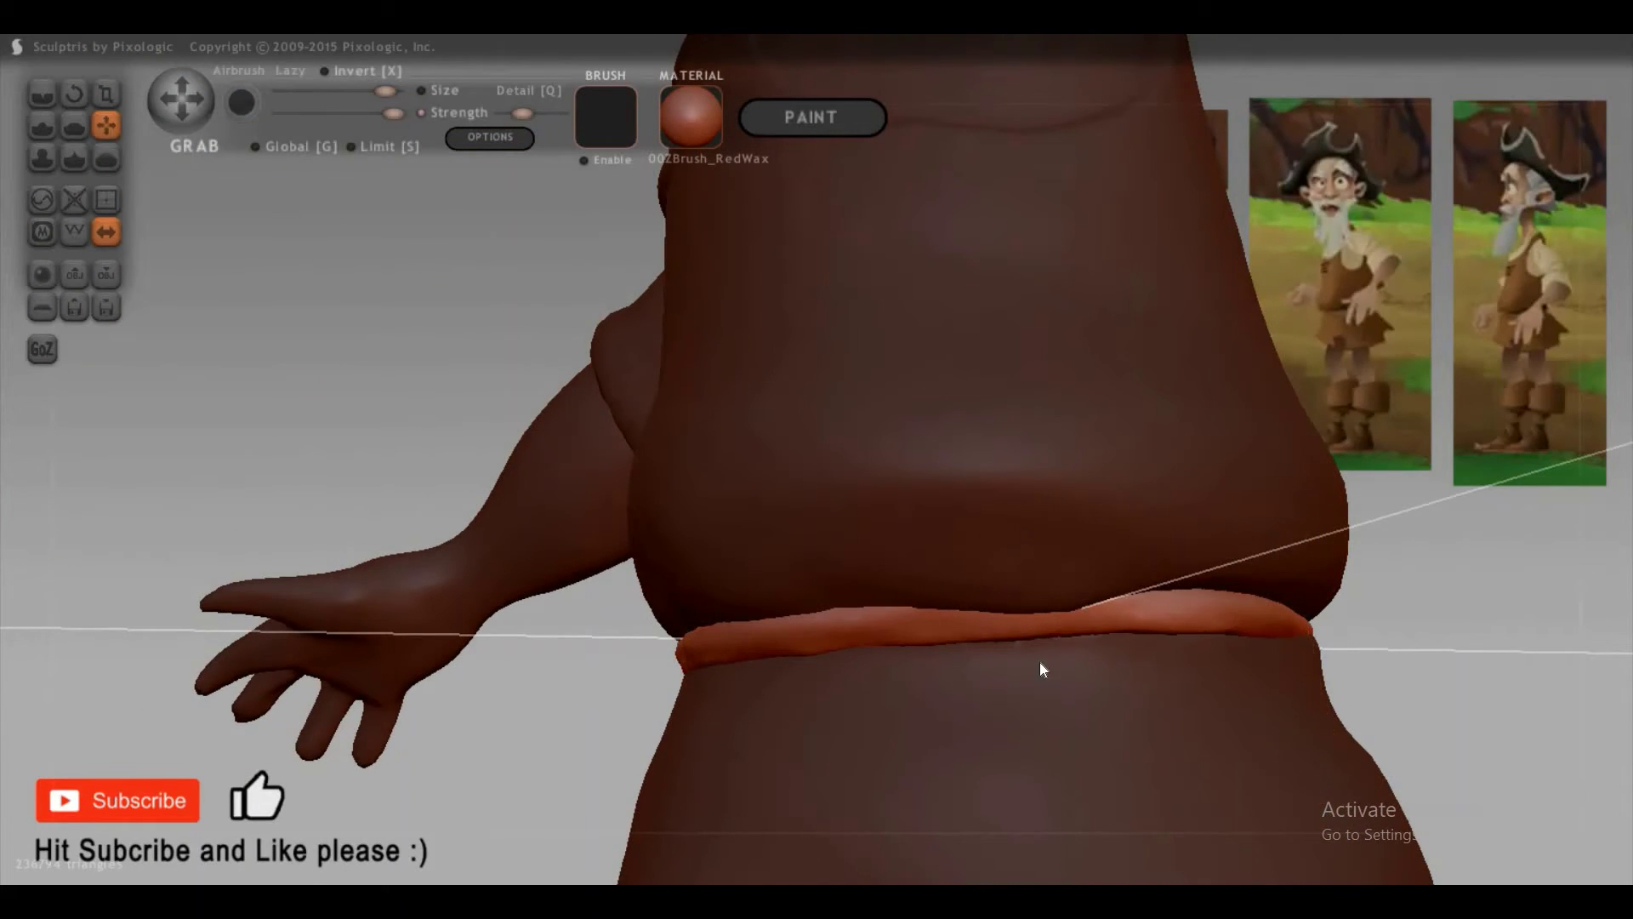
pyautogui.moveTo(1039, 662); pyautogui.dragTo(1021, 671, button='right')
pyautogui.moveTo(1225, 539)
pyautogui.mouseDown(button='right')
pyautogui.moveTo(1124, 483)
pyautogui.moveTo(1128, 463)
pyautogui.moveTo(1557, 600)
pyautogui.moveTo(1387, 576)
pyautogui.moveTo(1465, 627)
pyautogui.moveTo(1086, 693)
pyautogui.moveTo(1139, 702)
pyautogui.mouseUp(button='right')
pyautogui.moveTo(972, 594)
pyautogui.mouseDown(button='right')
pyautogui.moveTo(904, 567)
pyautogui.moveTo(1320, 677)
pyautogui.moveTo(213, 362)
pyautogui.mouseUp(button='right')
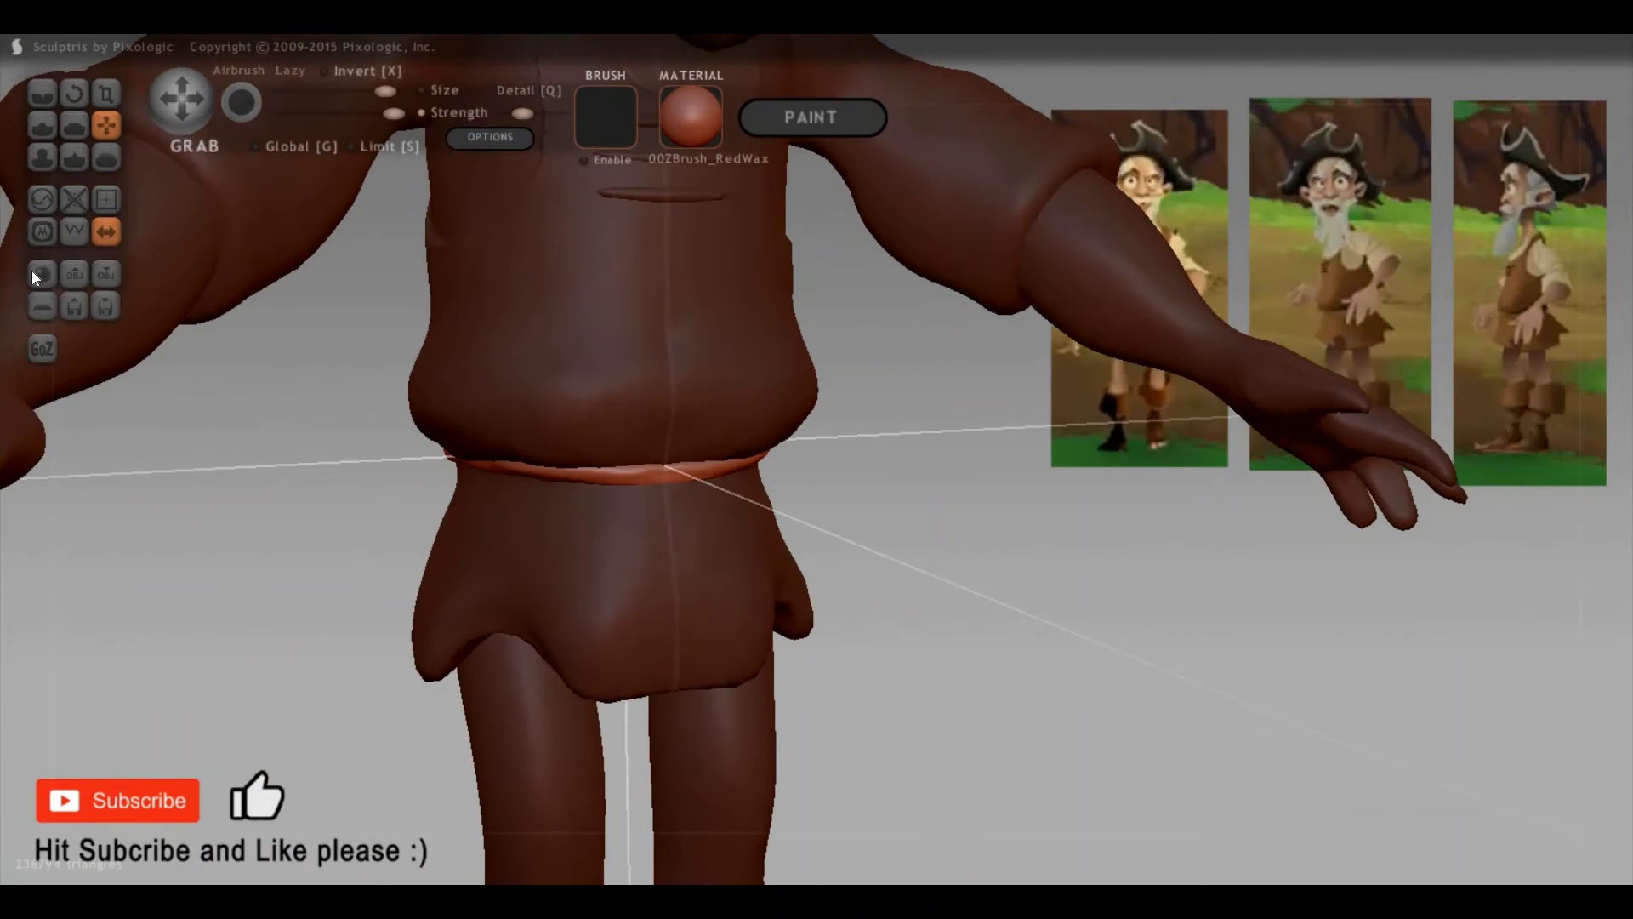
# Step: Add a new sphere and shrink it to a small ball at the waist
pyautogui.hotkey('ctrl', 'n')
pyautogui.click(690, 499)
pyautogui.click(898, 535)
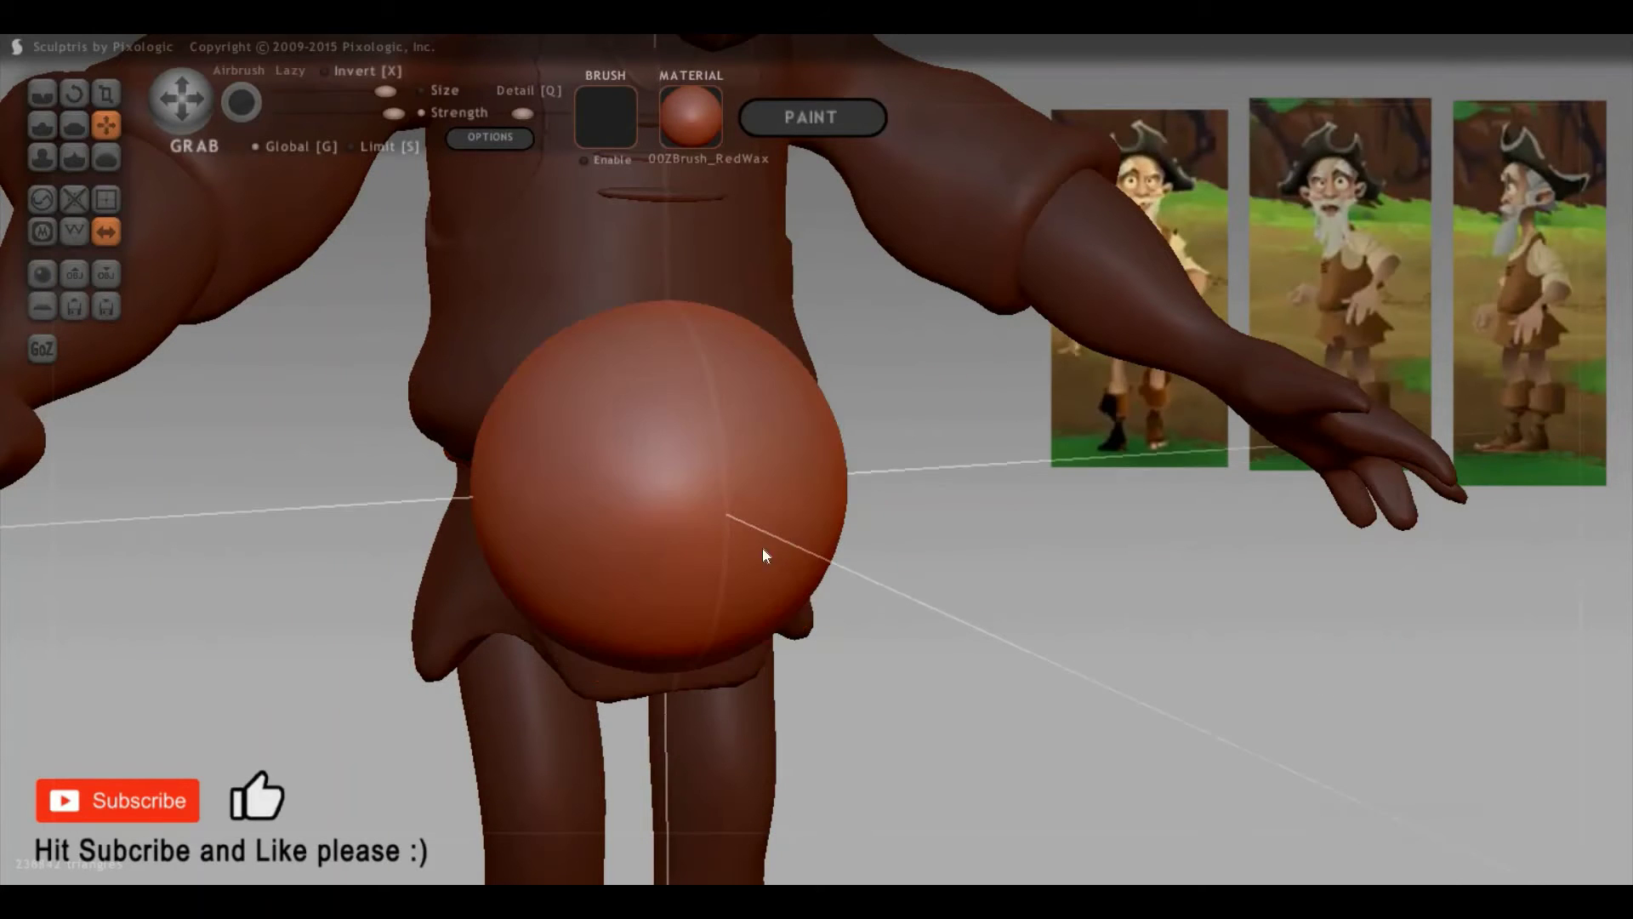
pyautogui.scroll(3, 698, 514)
pyautogui.press('r')
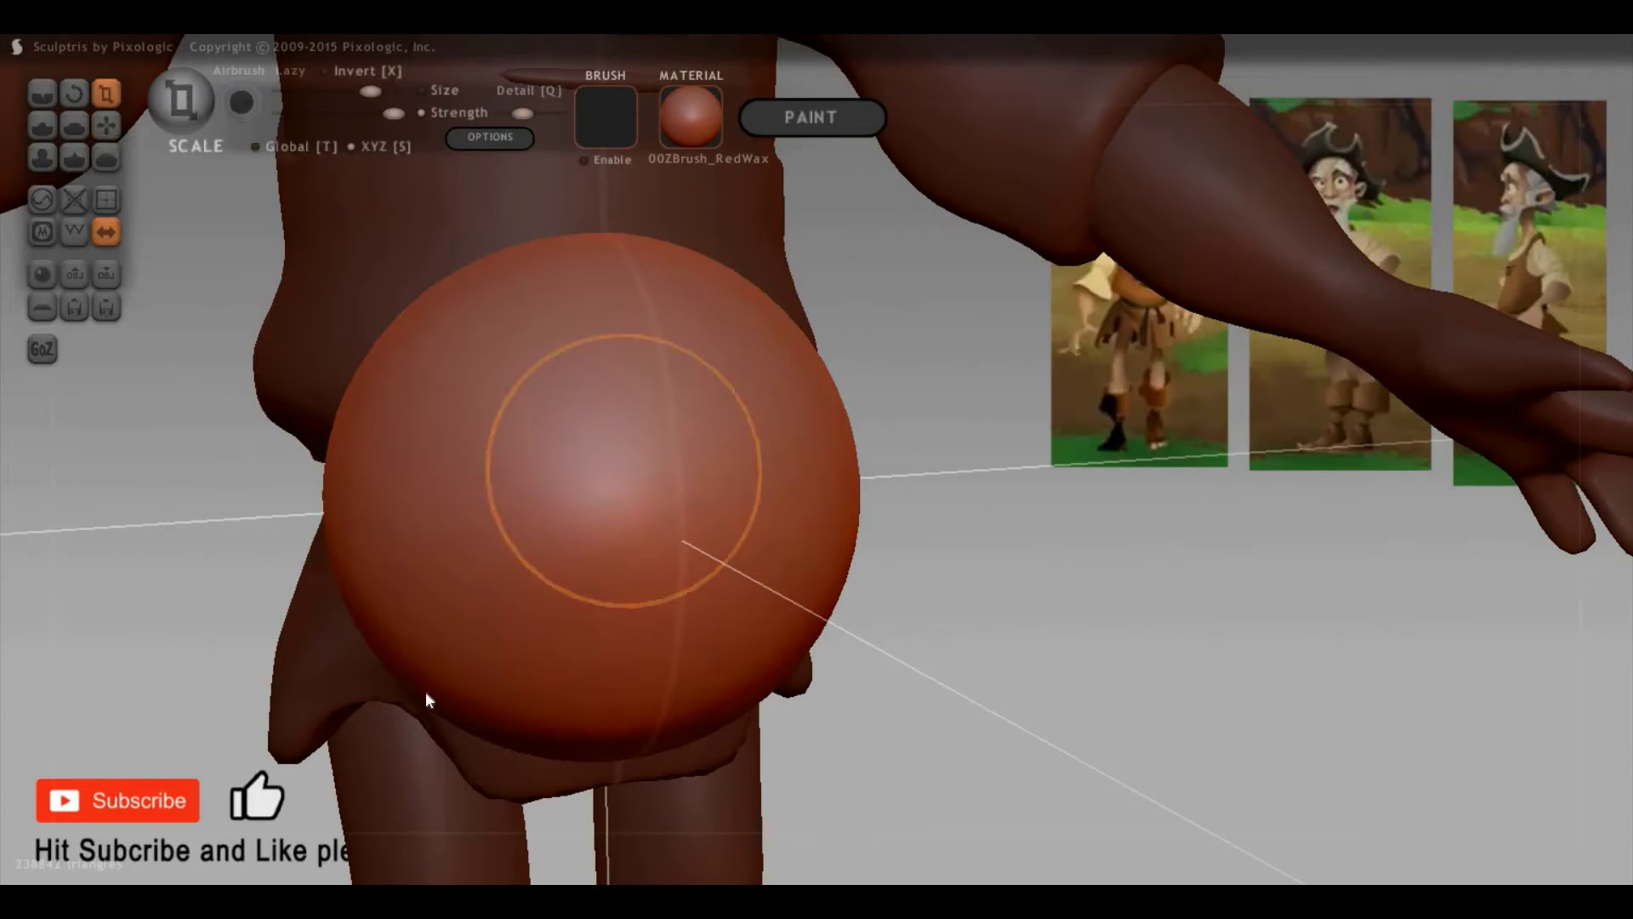
pyautogui.moveTo(634, 465)
pyautogui.mouseDown()
pyautogui.moveTo(536, 537)
pyautogui.moveTo(616, 479)
pyautogui.mouseUp()
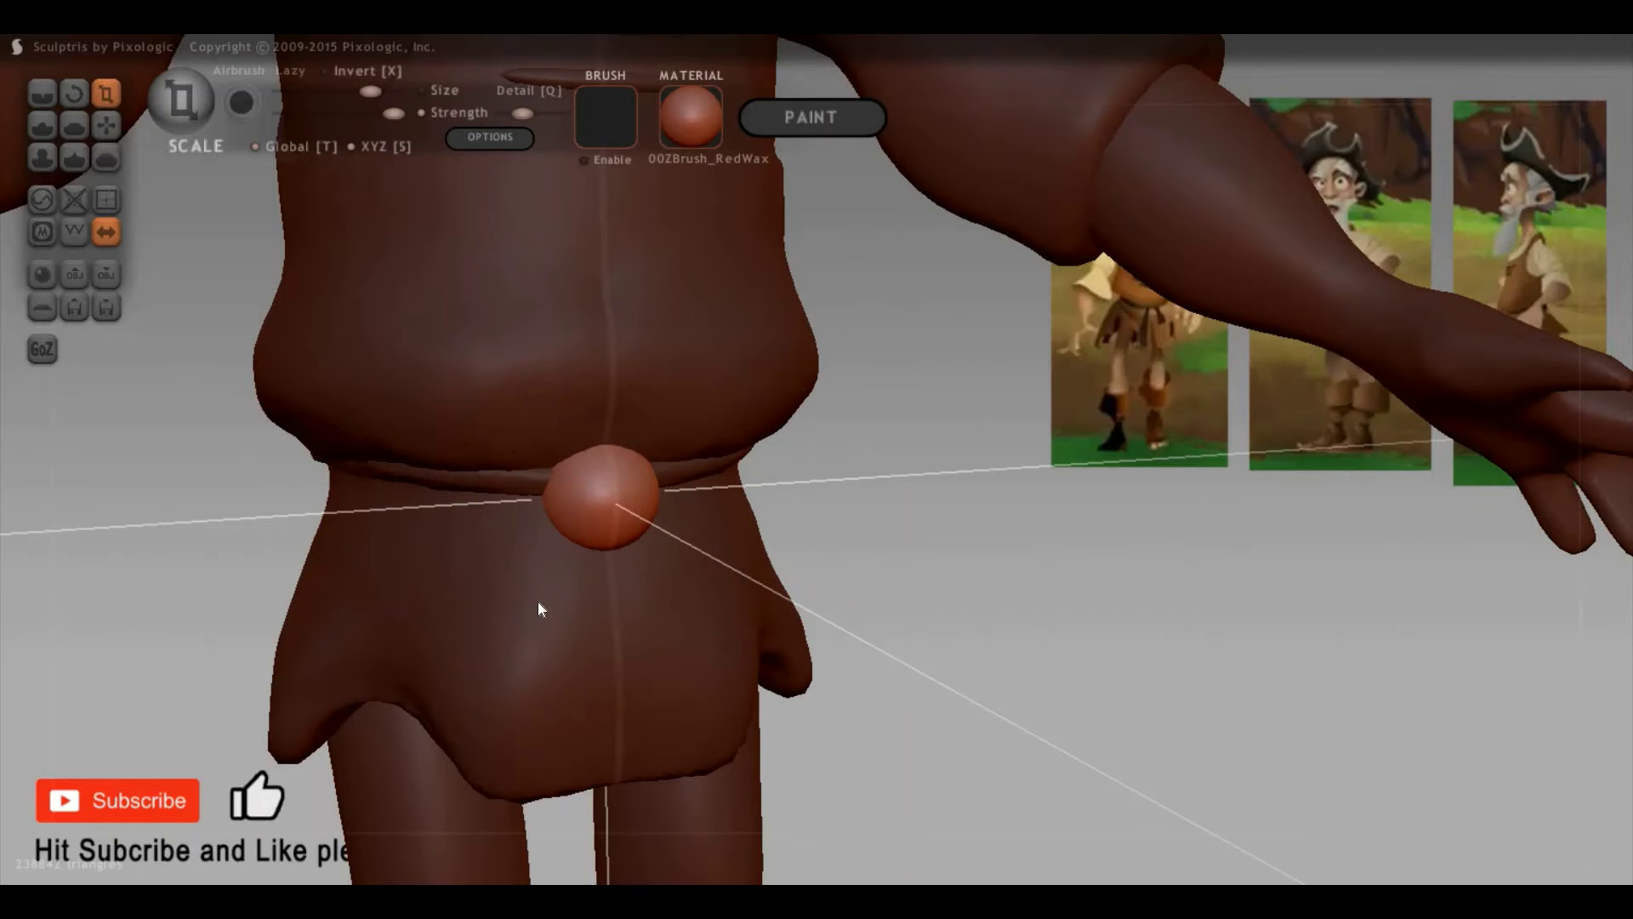
pyautogui.moveTo(537, 609)
pyautogui.mouseDown()
pyautogui.moveTo(936, 483)
pyautogui.moveTo(837, 514)
pyautogui.moveTo(1043, 538)
pyautogui.moveTo(799, 403)
pyautogui.moveTo(792, 463)
pyautogui.mouseUp()
# Step: Flatten the small waist ball with the Flatten brush
pyautogui.press('g')
pyautogui.moveTo(977, 534); pyautogui.dragTo(884, 583)
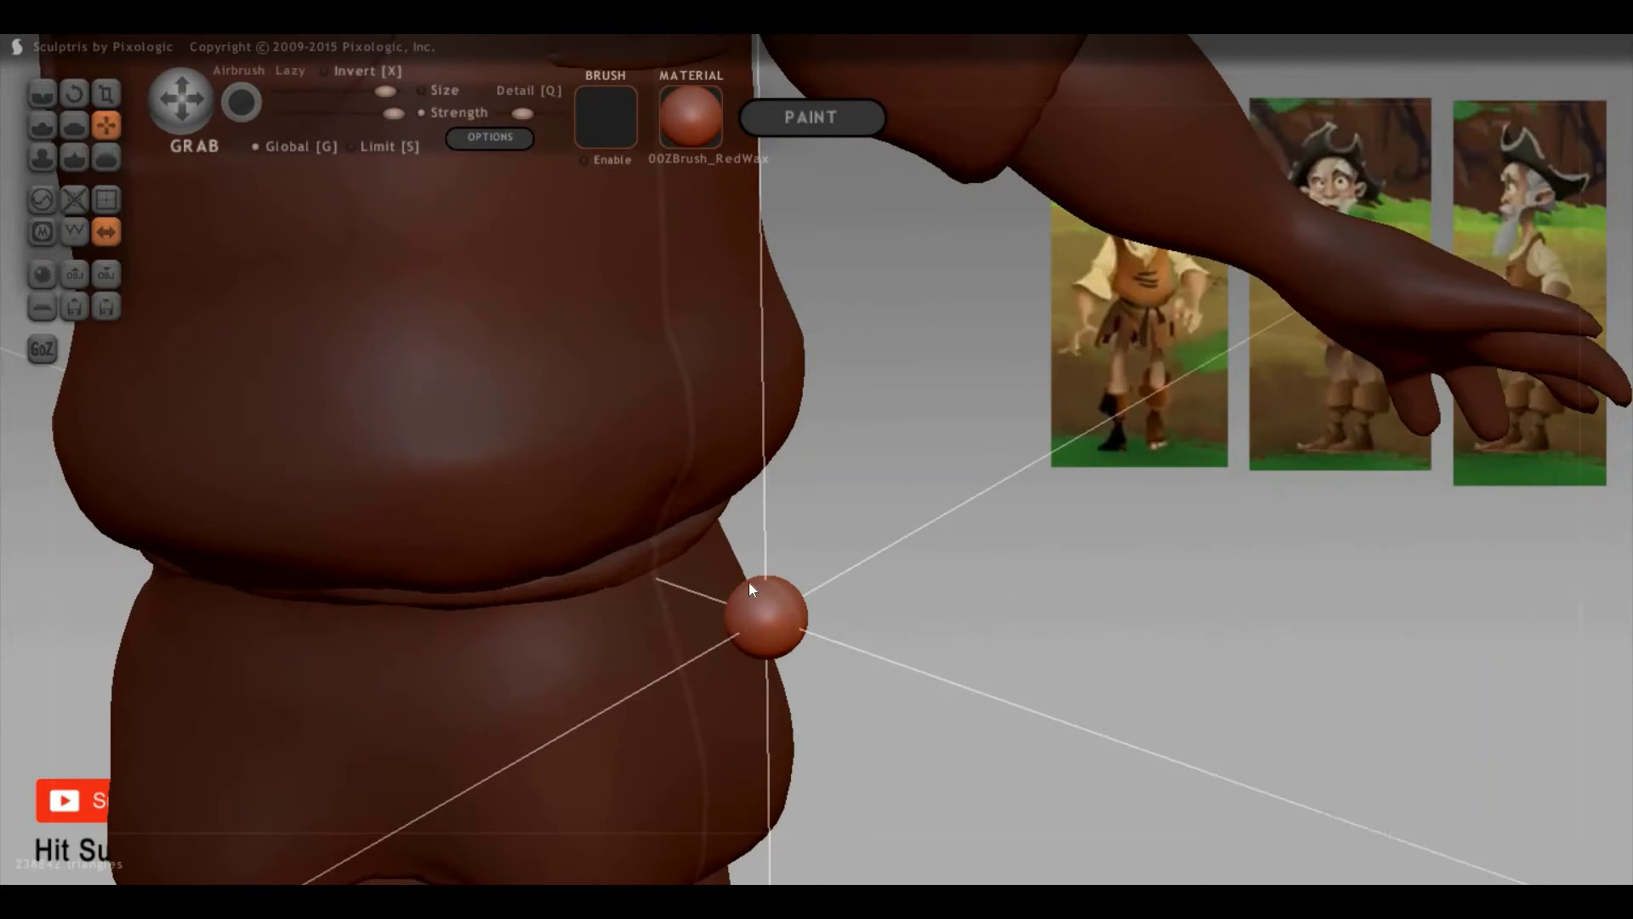
pyautogui.press('f')
pyautogui.press('space')
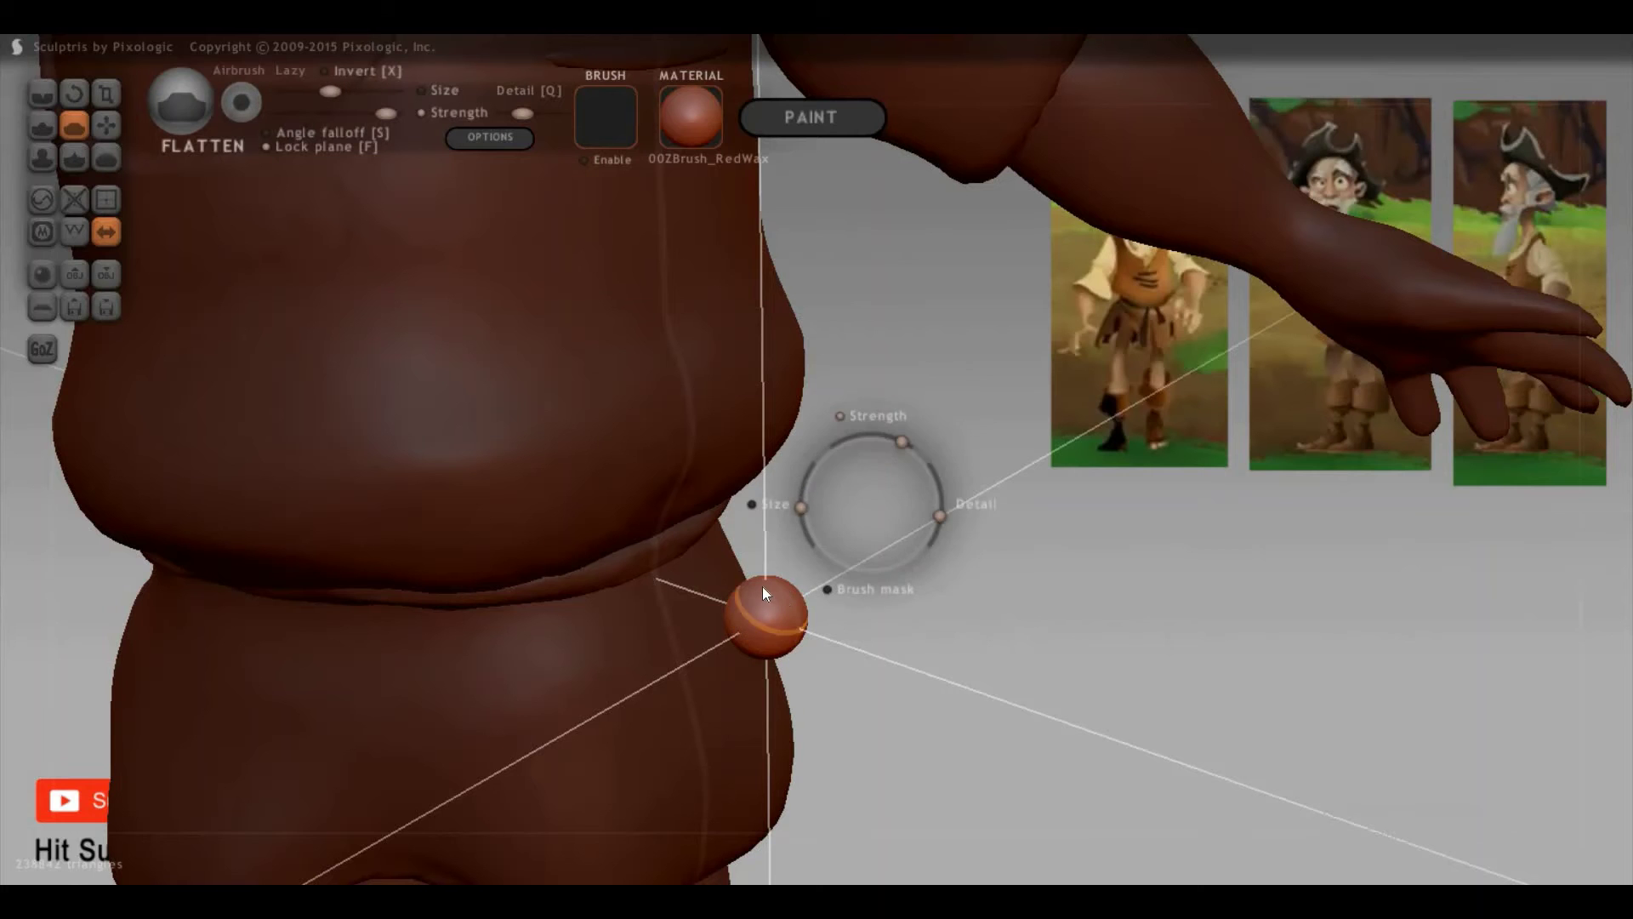
pyautogui.moveTo(754, 594); pyautogui.dragTo(834, 551)
pyautogui.moveTo(696, 404); pyautogui.dragTo(703, 418)
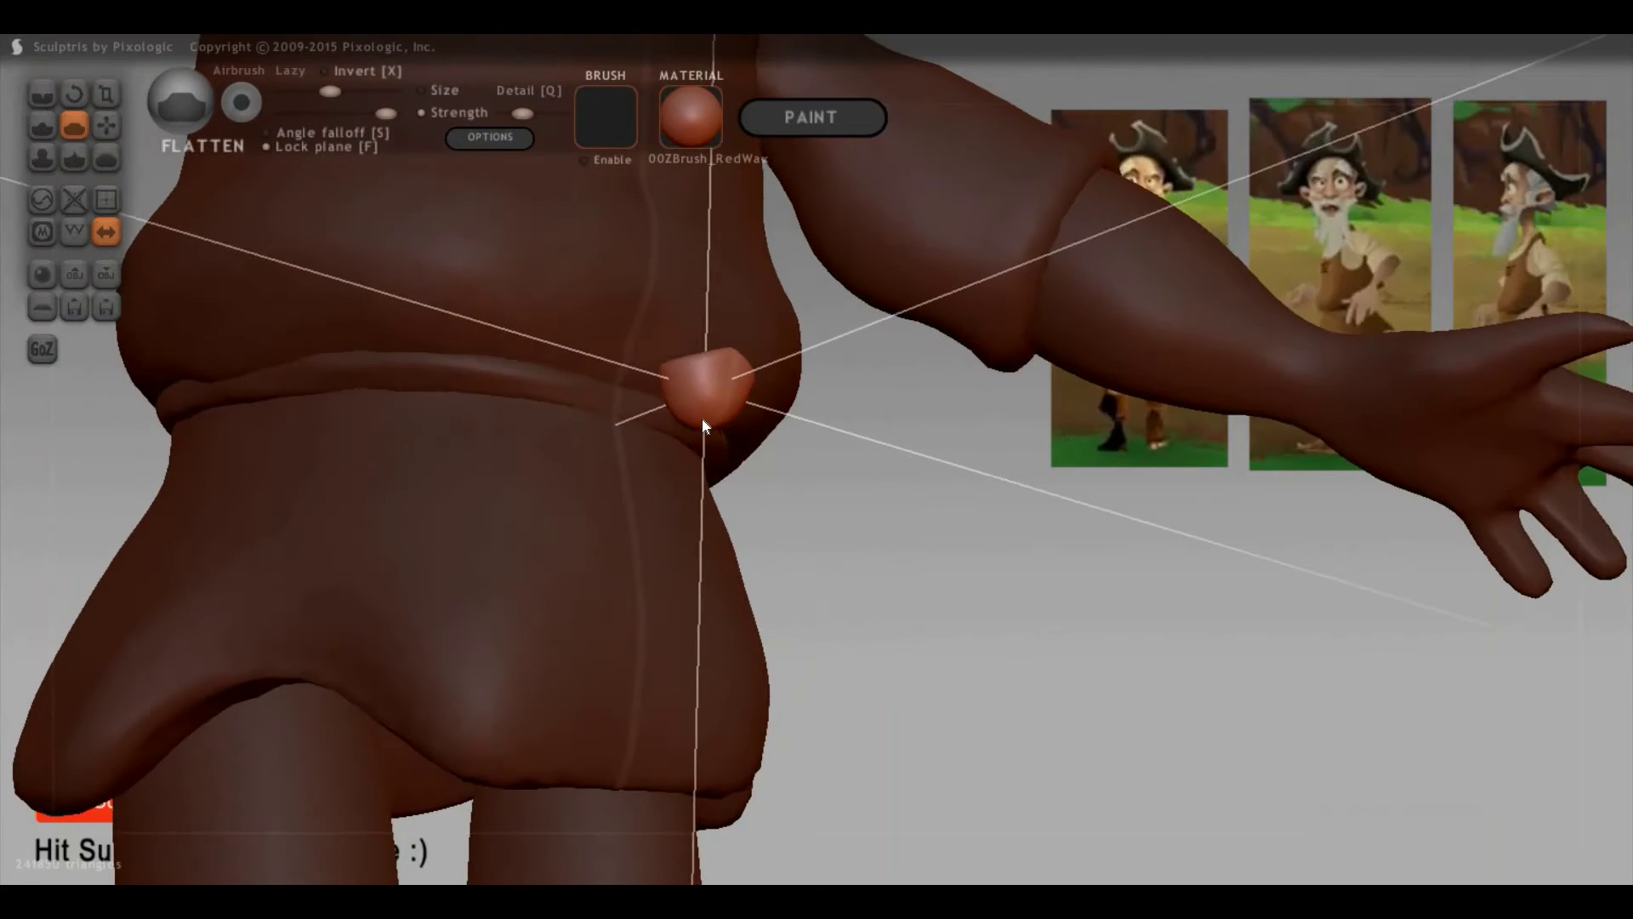
pyautogui.moveTo(974, 538); pyautogui.dragTo(853, 501)
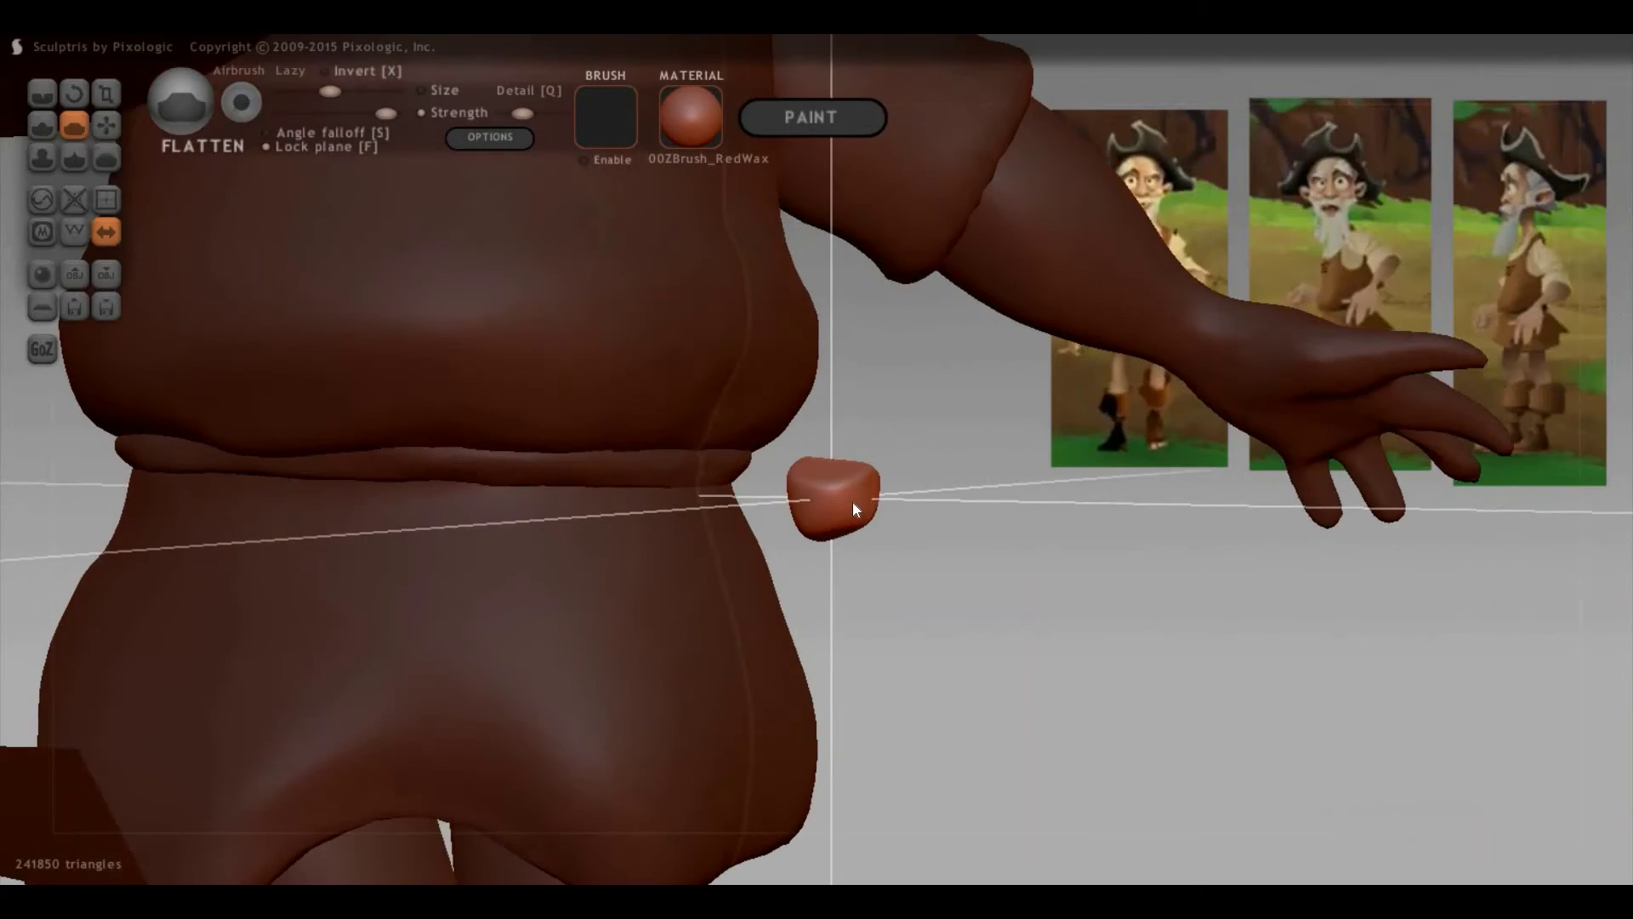
pyautogui.moveTo(615, 604); pyautogui.dragTo(667, 591)
pyautogui.moveTo(938, 584)
pyautogui.mouseDown()
pyautogui.moveTo(876, 604)
pyautogui.moveTo(801, 681)
pyautogui.moveTo(714, 660)
pyautogui.moveTo(1033, 688)
pyautogui.mouseUp()
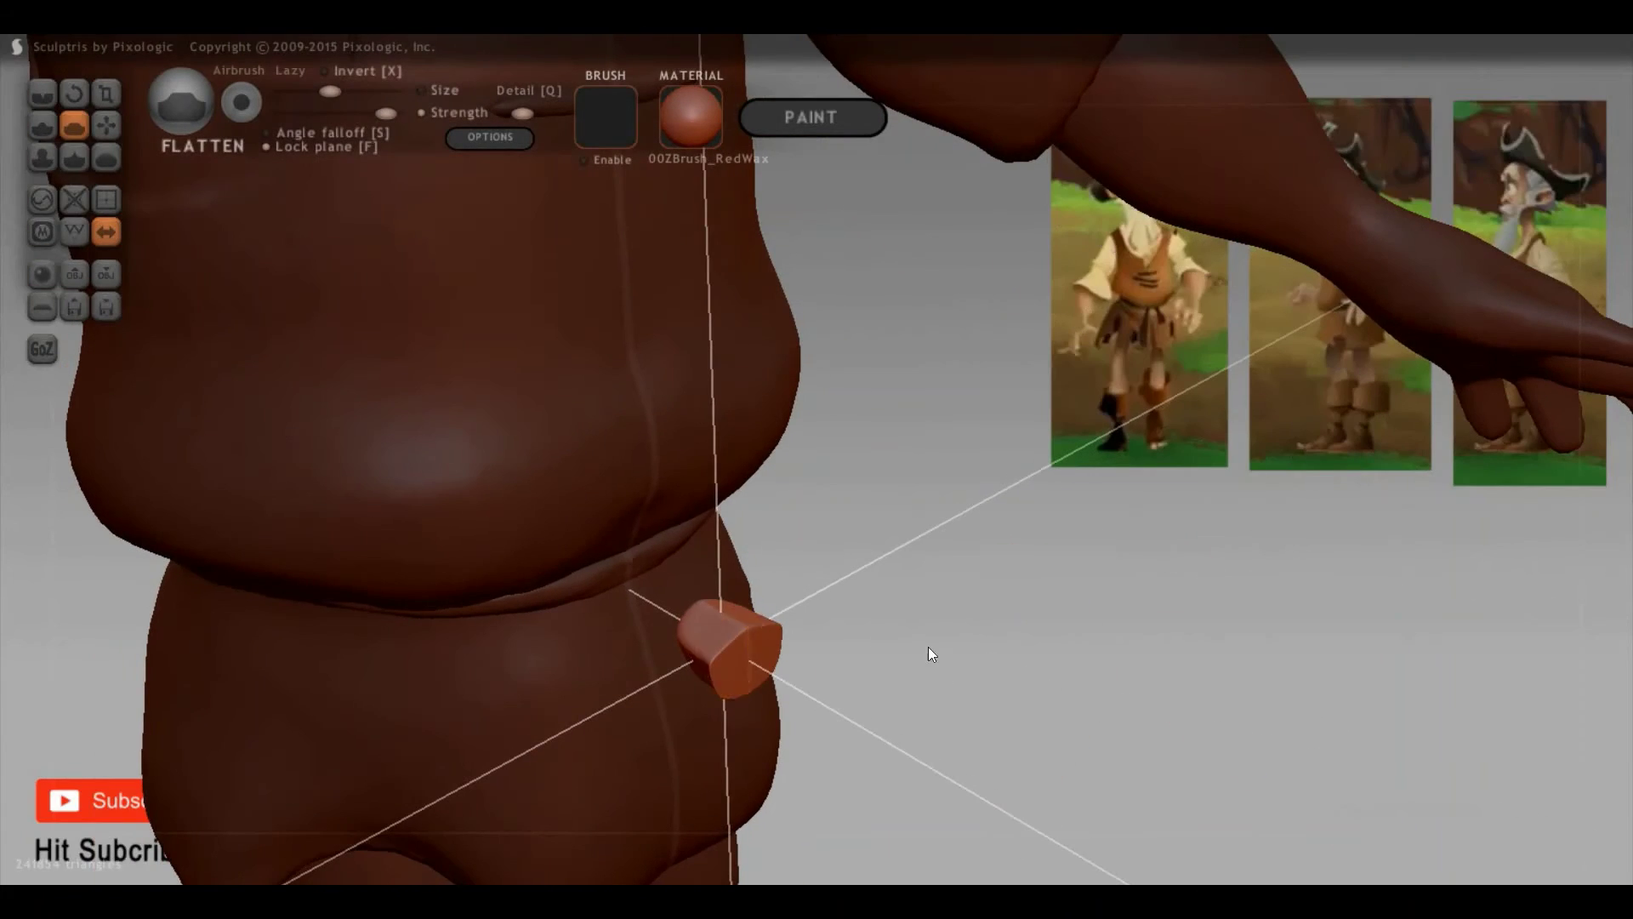
pyautogui.moveTo(927, 654); pyautogui.dragTo(923, 678)
# Step: Enlarge the flattened blob, then narrow it slightly
pyautogui.press('t')
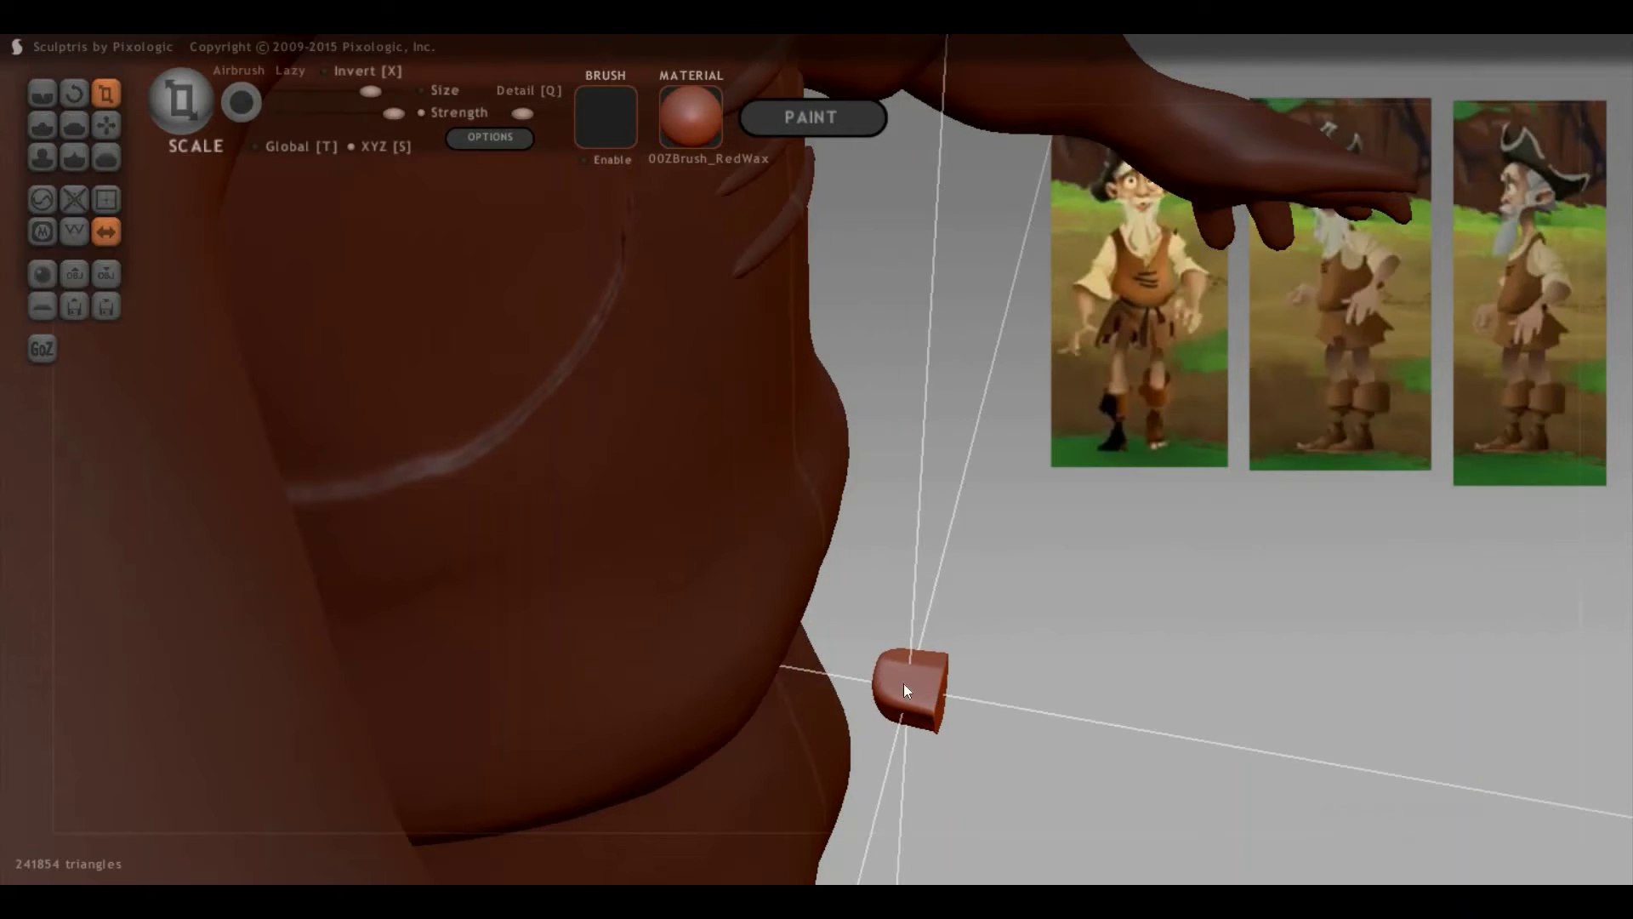
pyautogui.moveTo(906, 690); pyautogui.dragTo(957, 689)
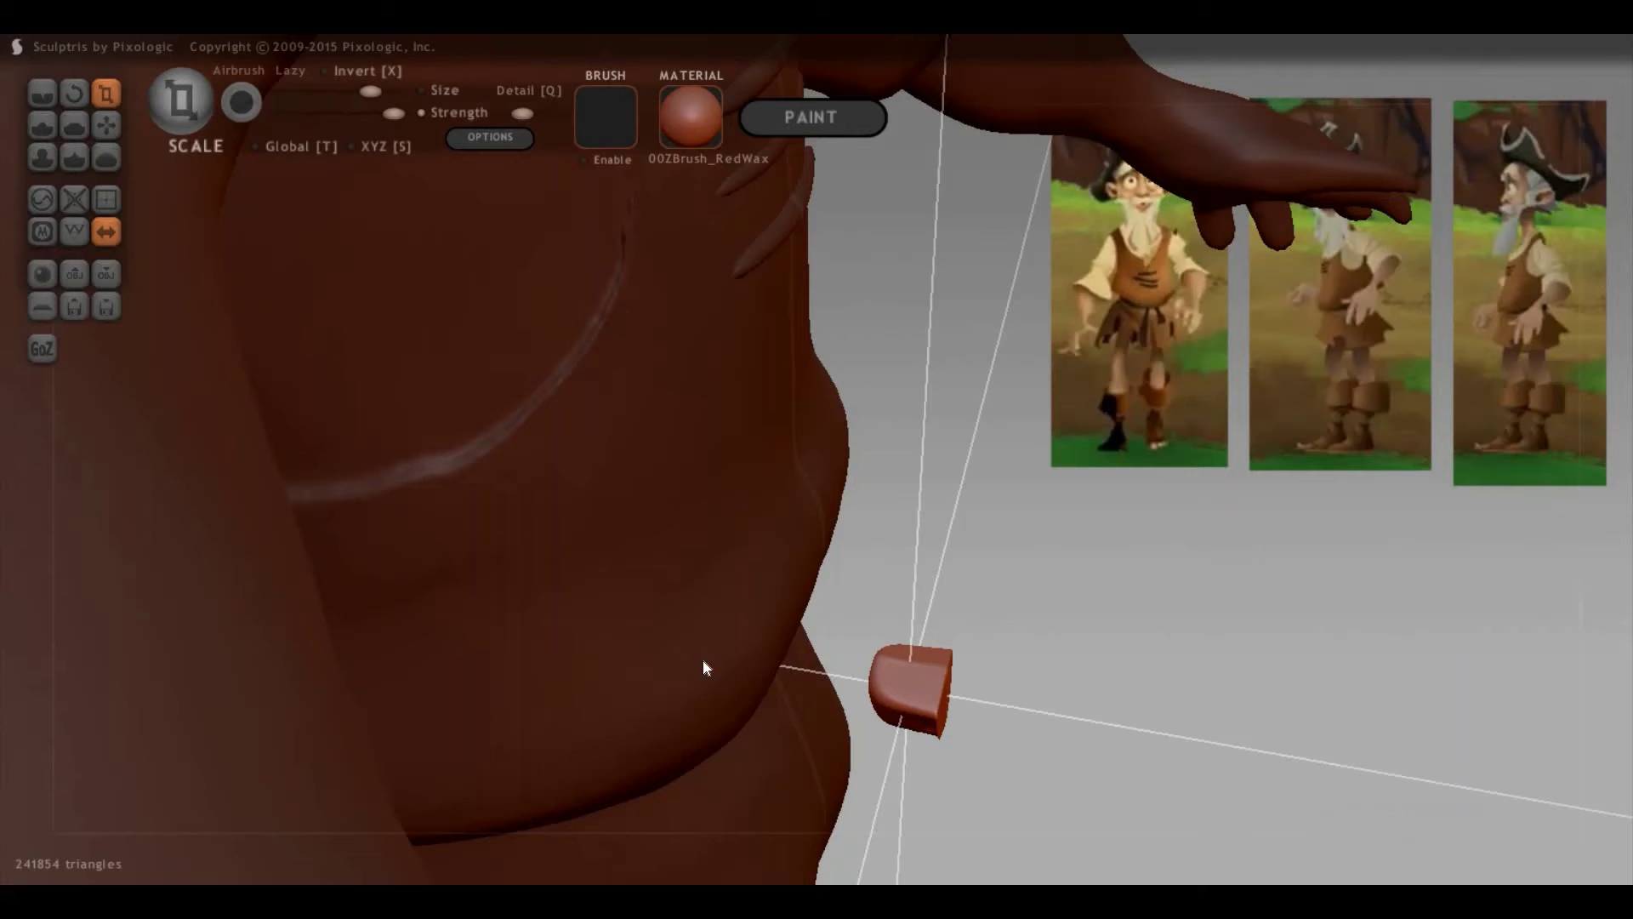
pyautogui.moveTo(733, 626)
pyautogui.mouseDown(button='right')
pyautogui.moveTo(732, 561)
pyautogui.moveTo(524, 552)
pyautogui.mouseUp(button='right')
pyautogui.scroll(2, 524, 550)
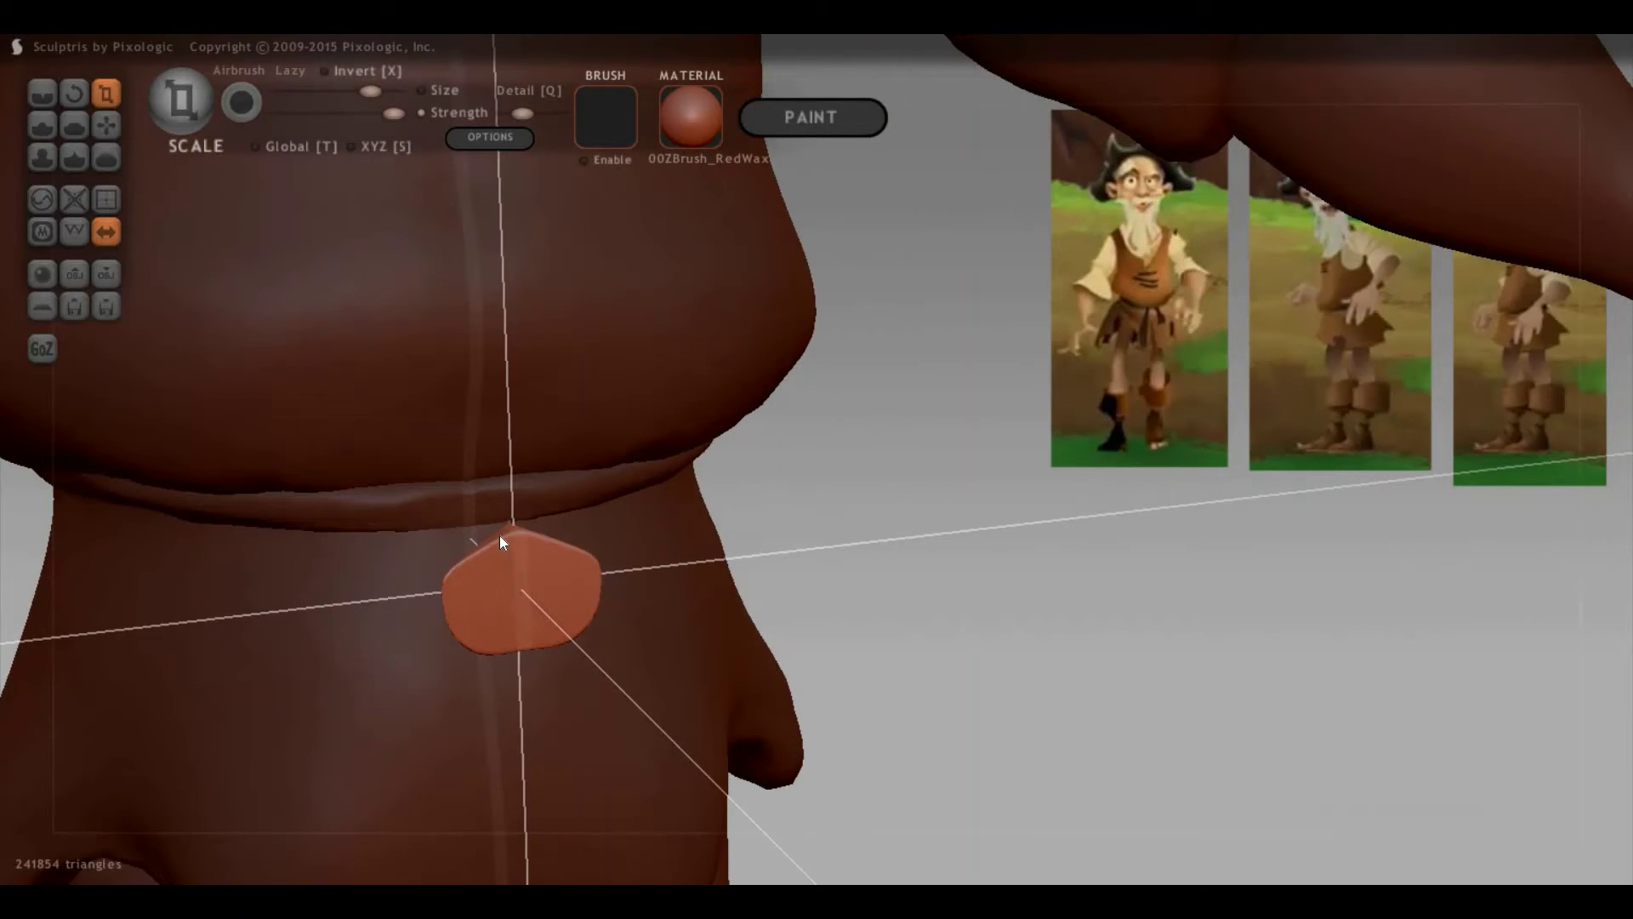
# Step: Move the blob onto the belt front with a smaller Grab brush
pyautogui.press('g')
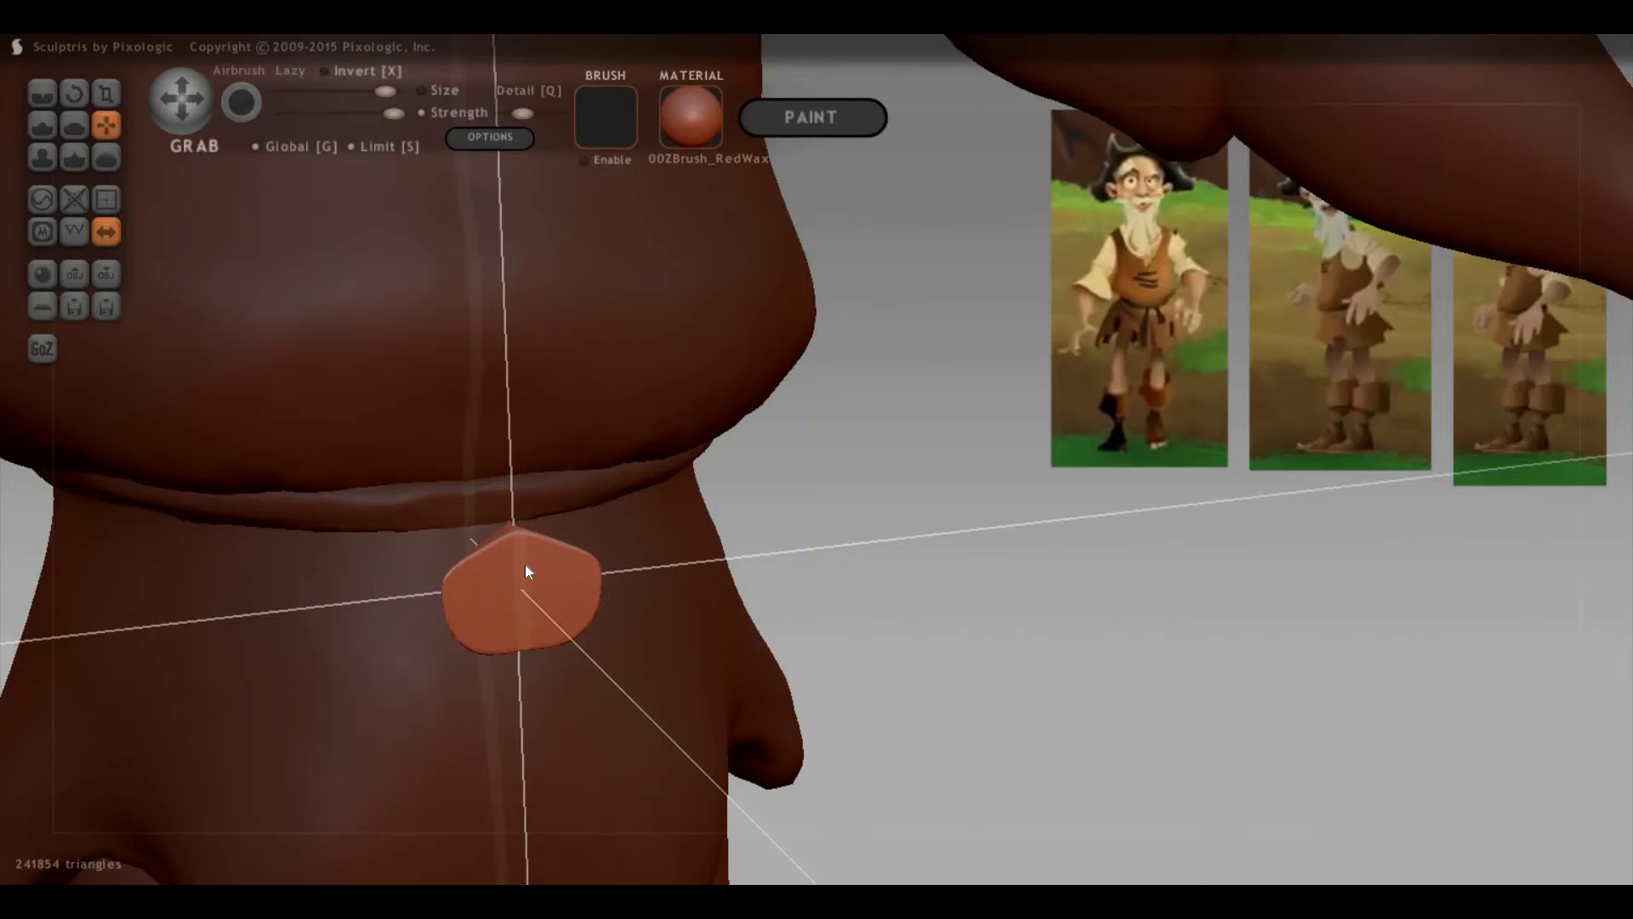
pyautogui.press('space')
pyautogui.moveTo(524, 542)
pyautogui.mouseDown()
pyautogui.moveTo(515, 559)
pyautogui.moveTo(513, 544)
pyautogui.mouseUp()
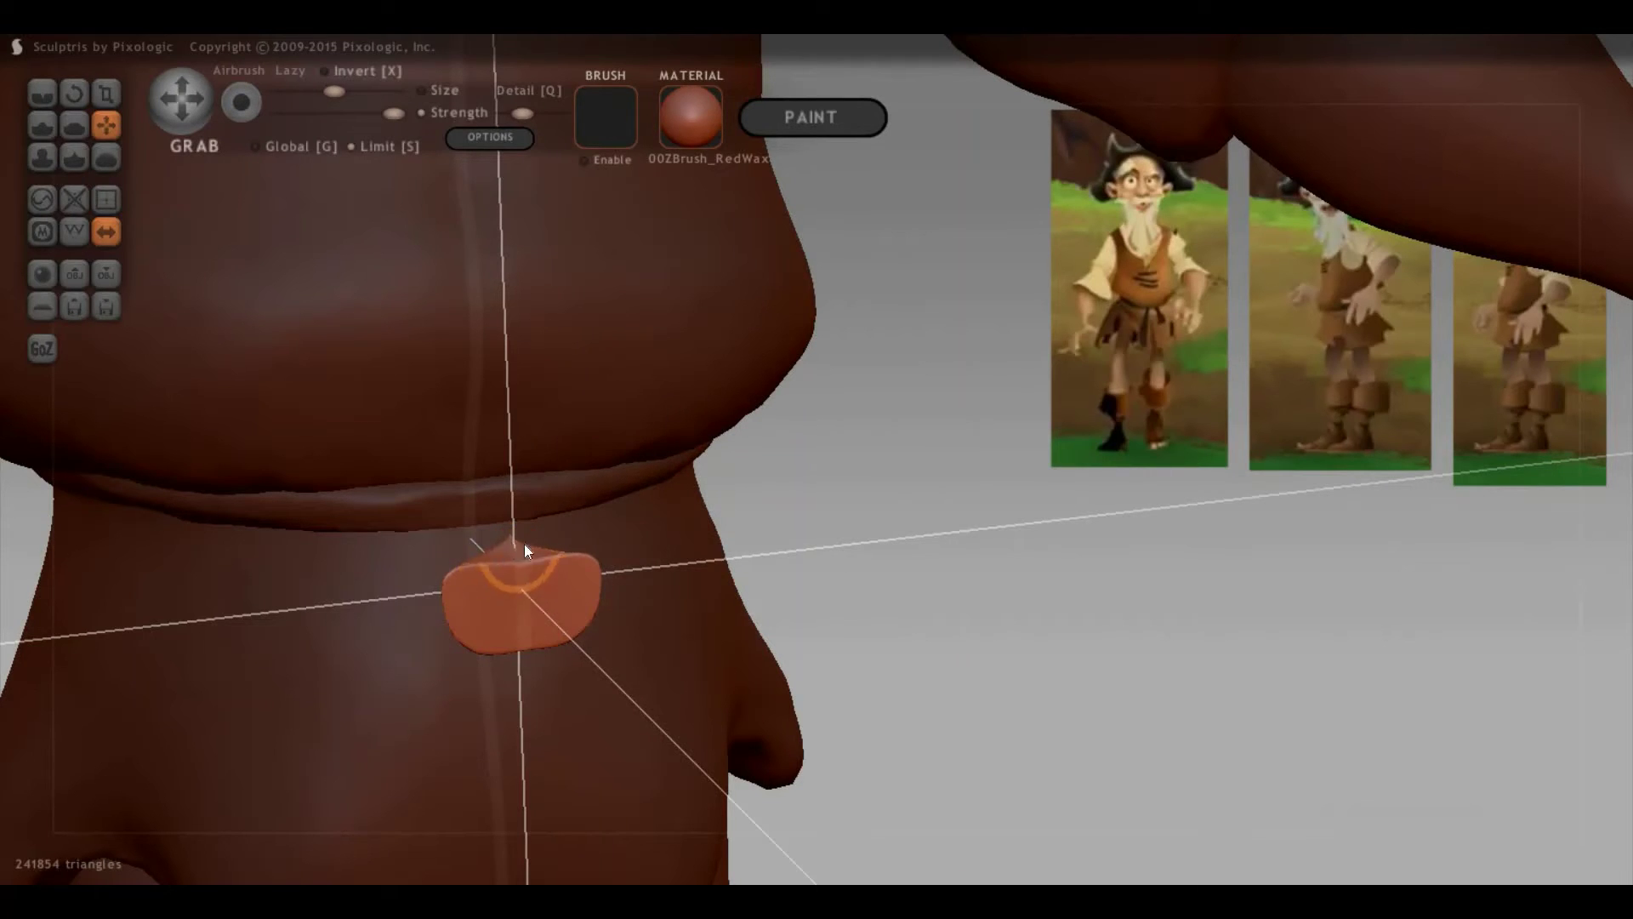
pyautogui.moveTo(938, 599); pyautogui.dragTo(750, 593)
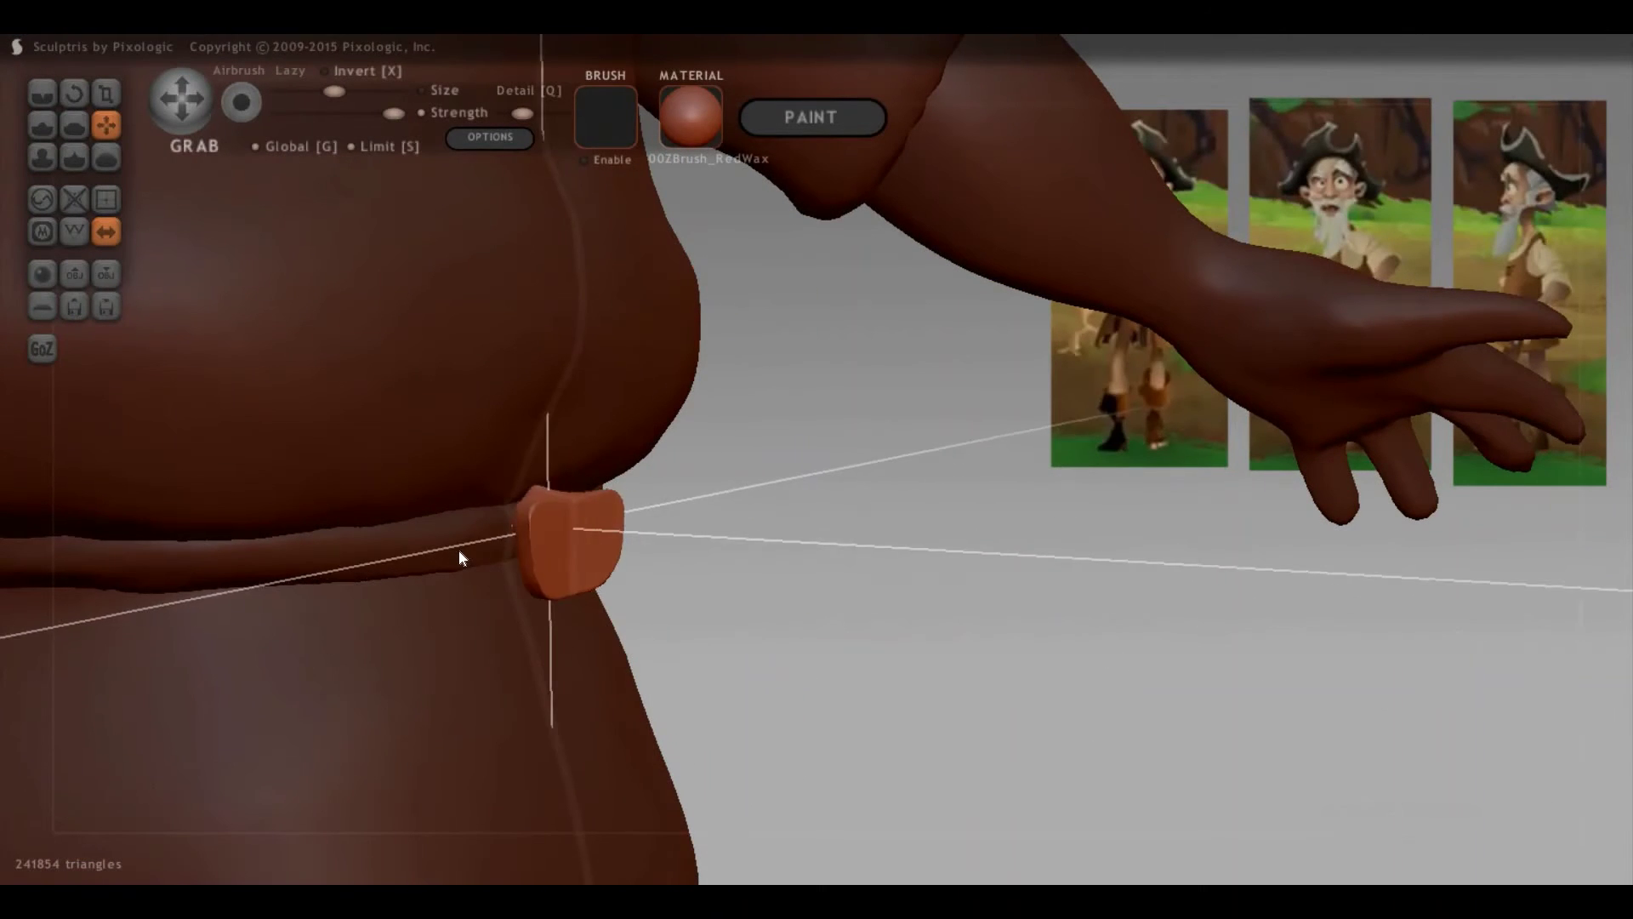
pyautogui.moveTo(598, 553); pyautogui.dragTo(464, 547)
pyautogui.moveTo(974, 604); pyautogui.dragTo(468, 506)
pyautogui.click(527, 505)
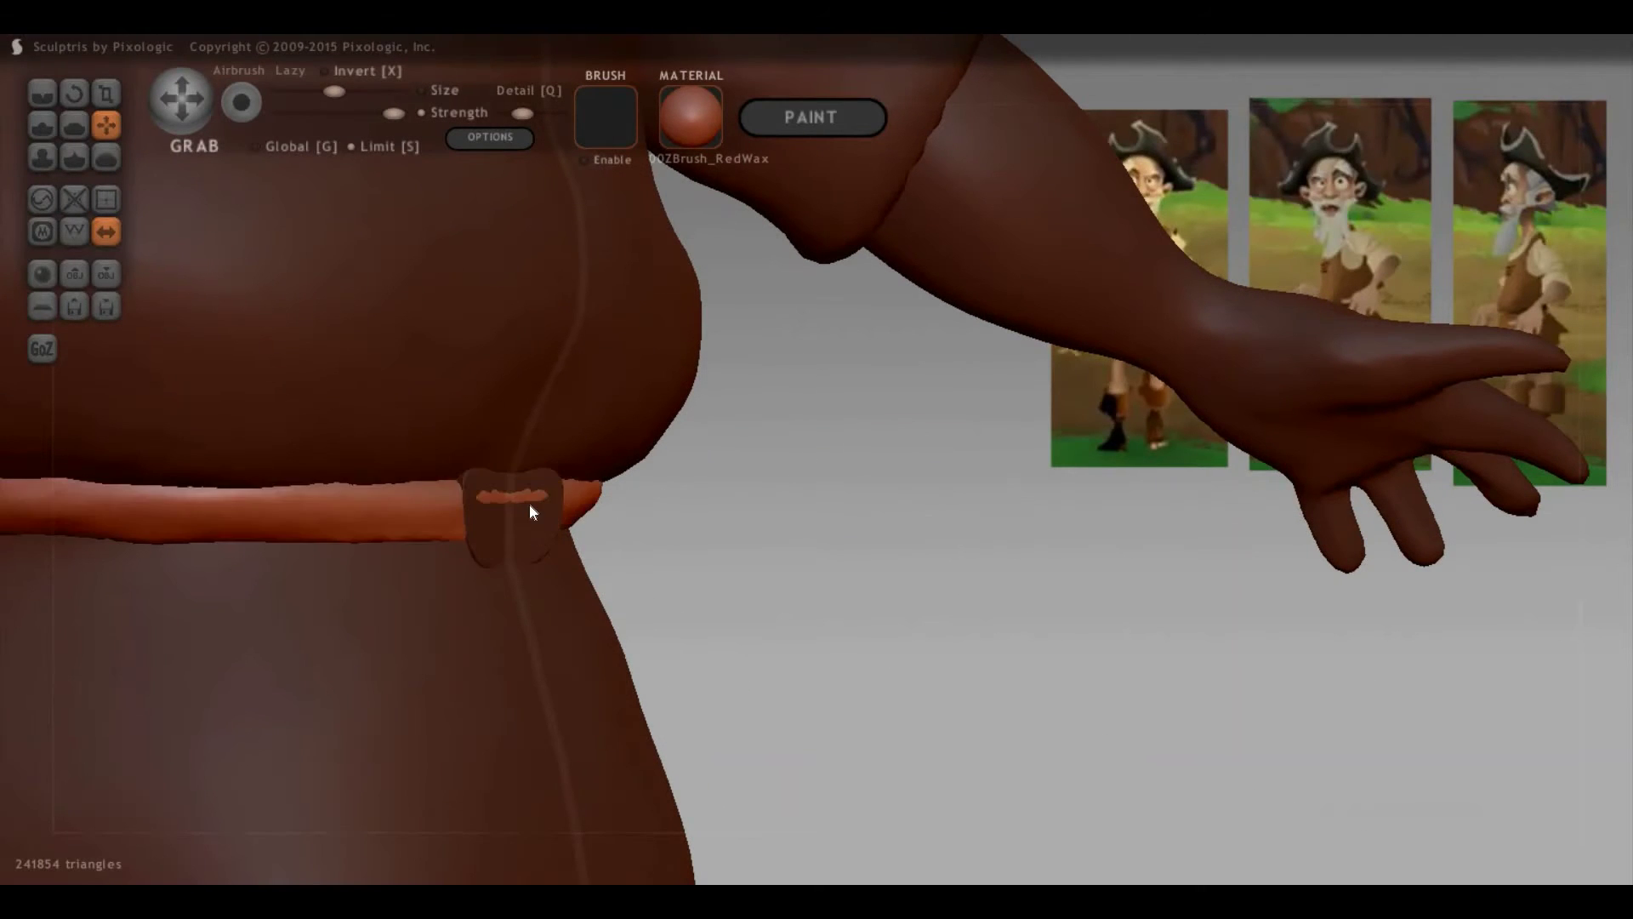
pyautogui.moveTo(883, 538)
pyautogui.mouseDown()
pyautogui.moveTo(600, 424)
pyautogui.moveTo(617, 426)
pyautogui.mouseUp()
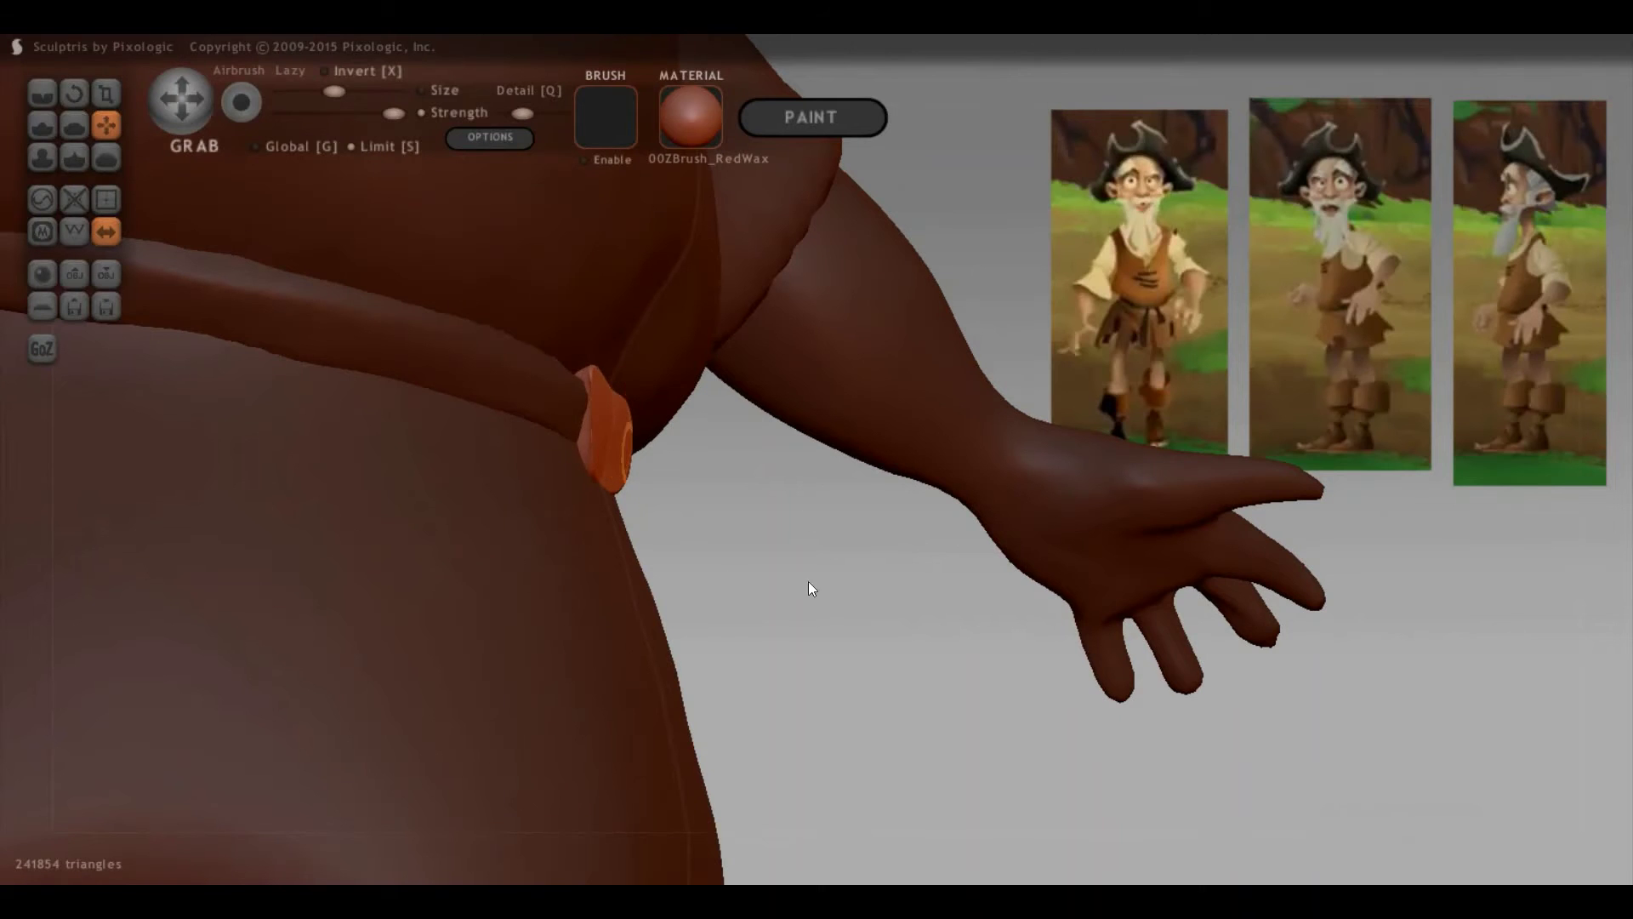
pyautogui.moveTo(808, 581); pyautogui.dragTo(778, 616)
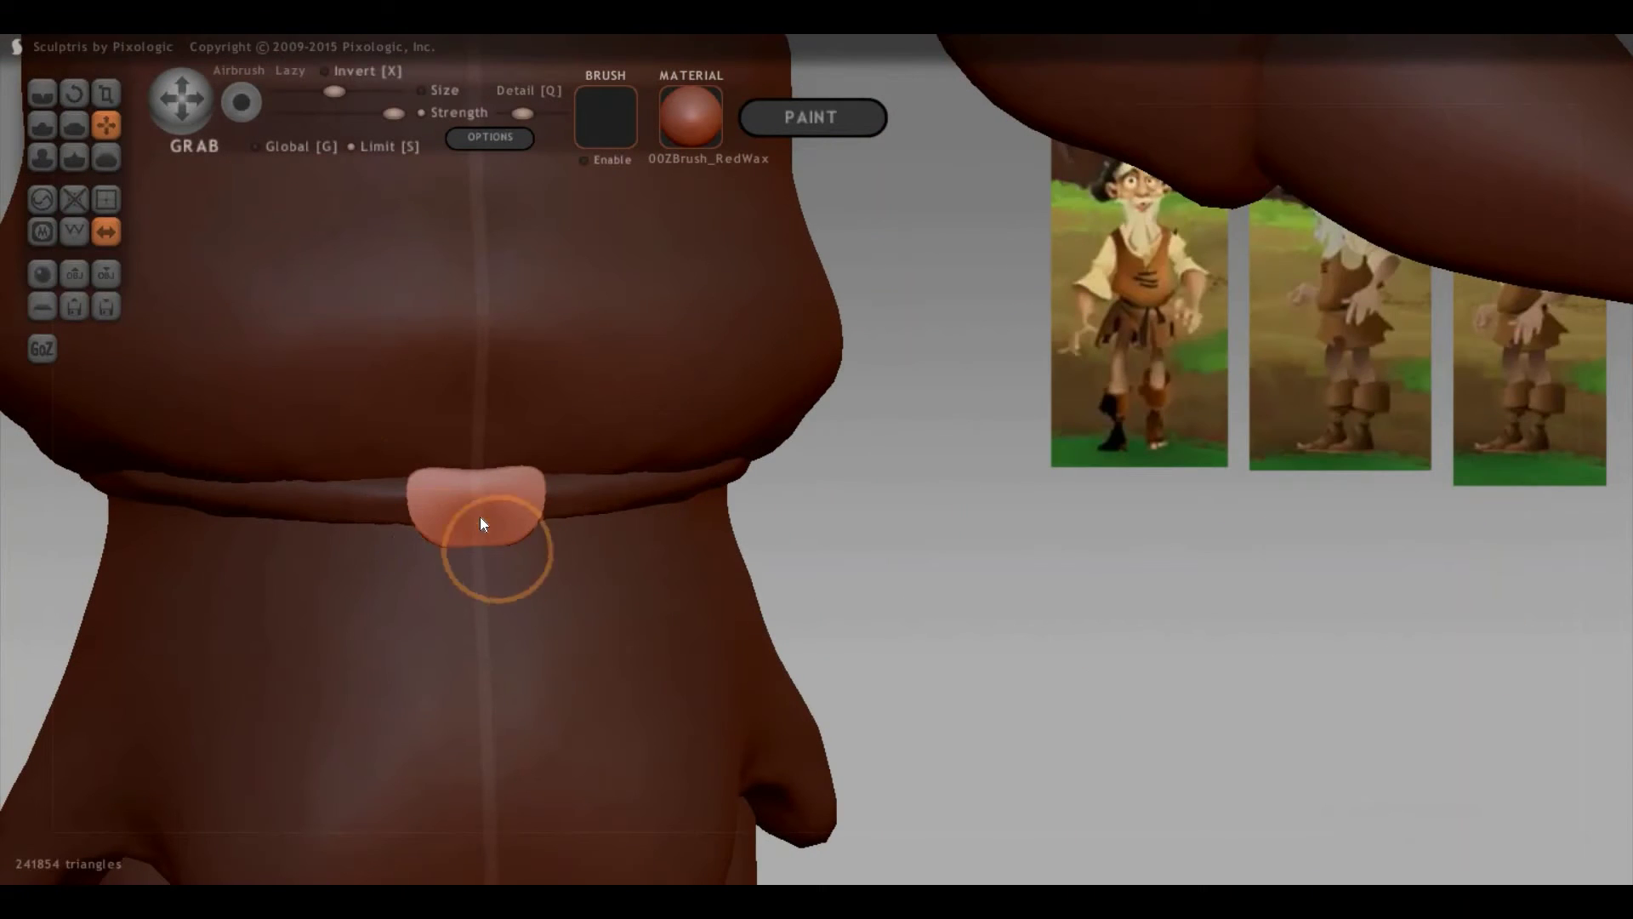
pyautogui.press('3')
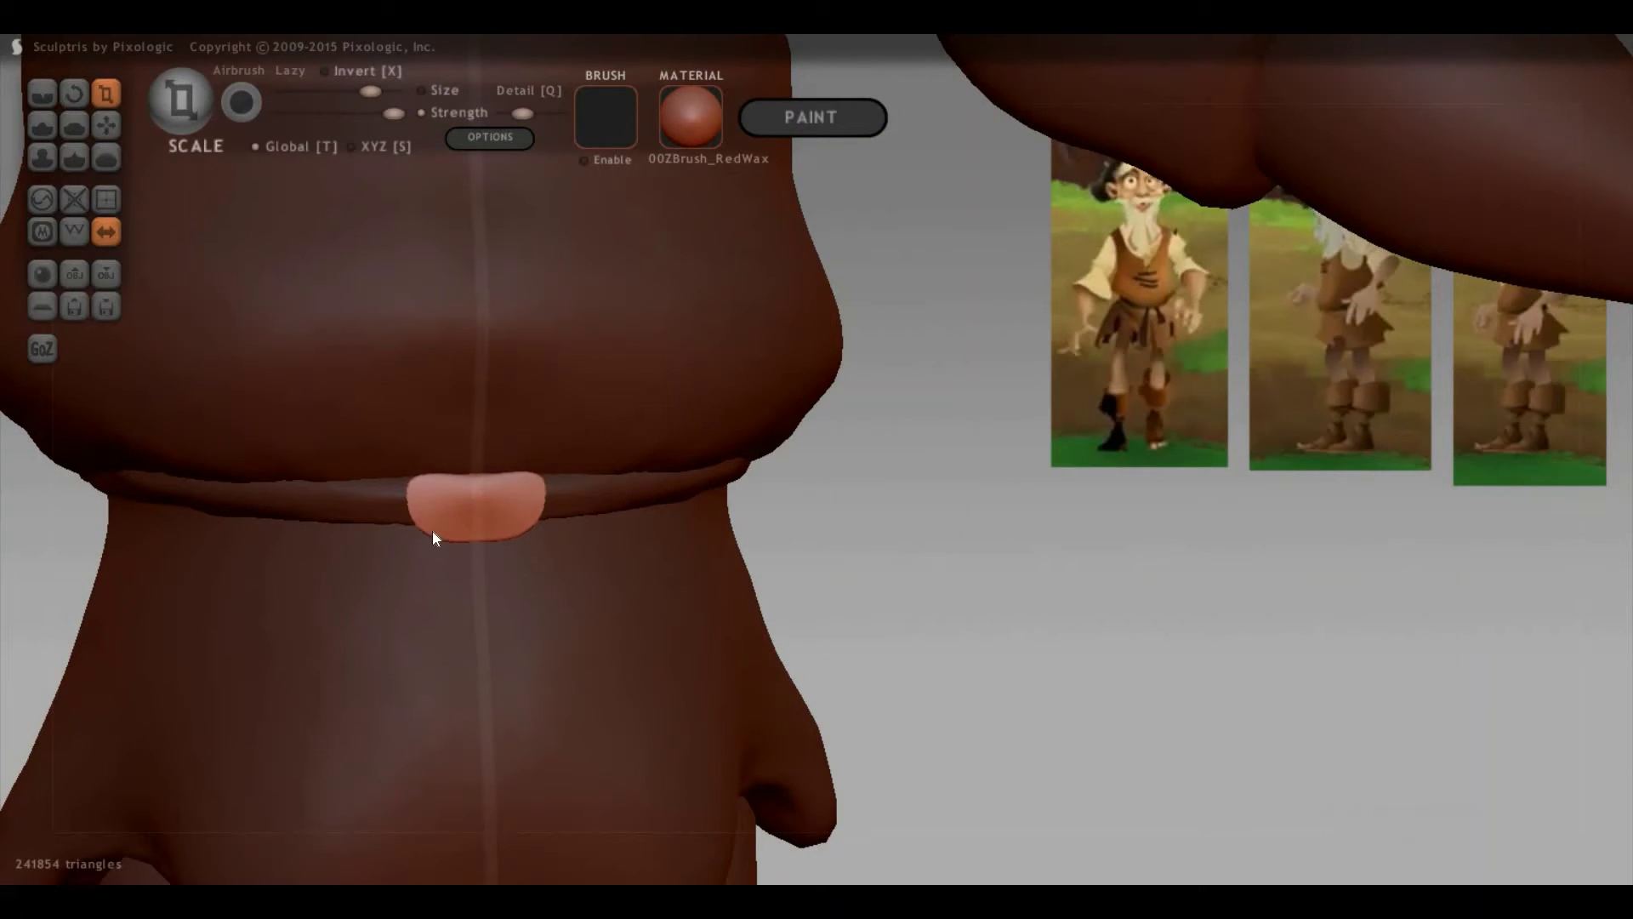
# Step: Invert the mask, then clear it from the belt tab
pyautogui.keyDown('ctrl'); pyautogui.click(879, 520); pyautogui.keyUp('ctrl')
pyautogui.moveTo(910, 494)
pyautogui.mouseDown()
pyautogui.moveTo(931, 578)
pyautogui.moveTo(970, 554)
pyautogui.moveTo(931, 495)
pyautogui.moveTo(893, 485)
pyautogui.mouseUp()
pyautogui.keyDown('ctrl'); pyautogui.click(964, 546); pyautogui.keyUp('ctrl')
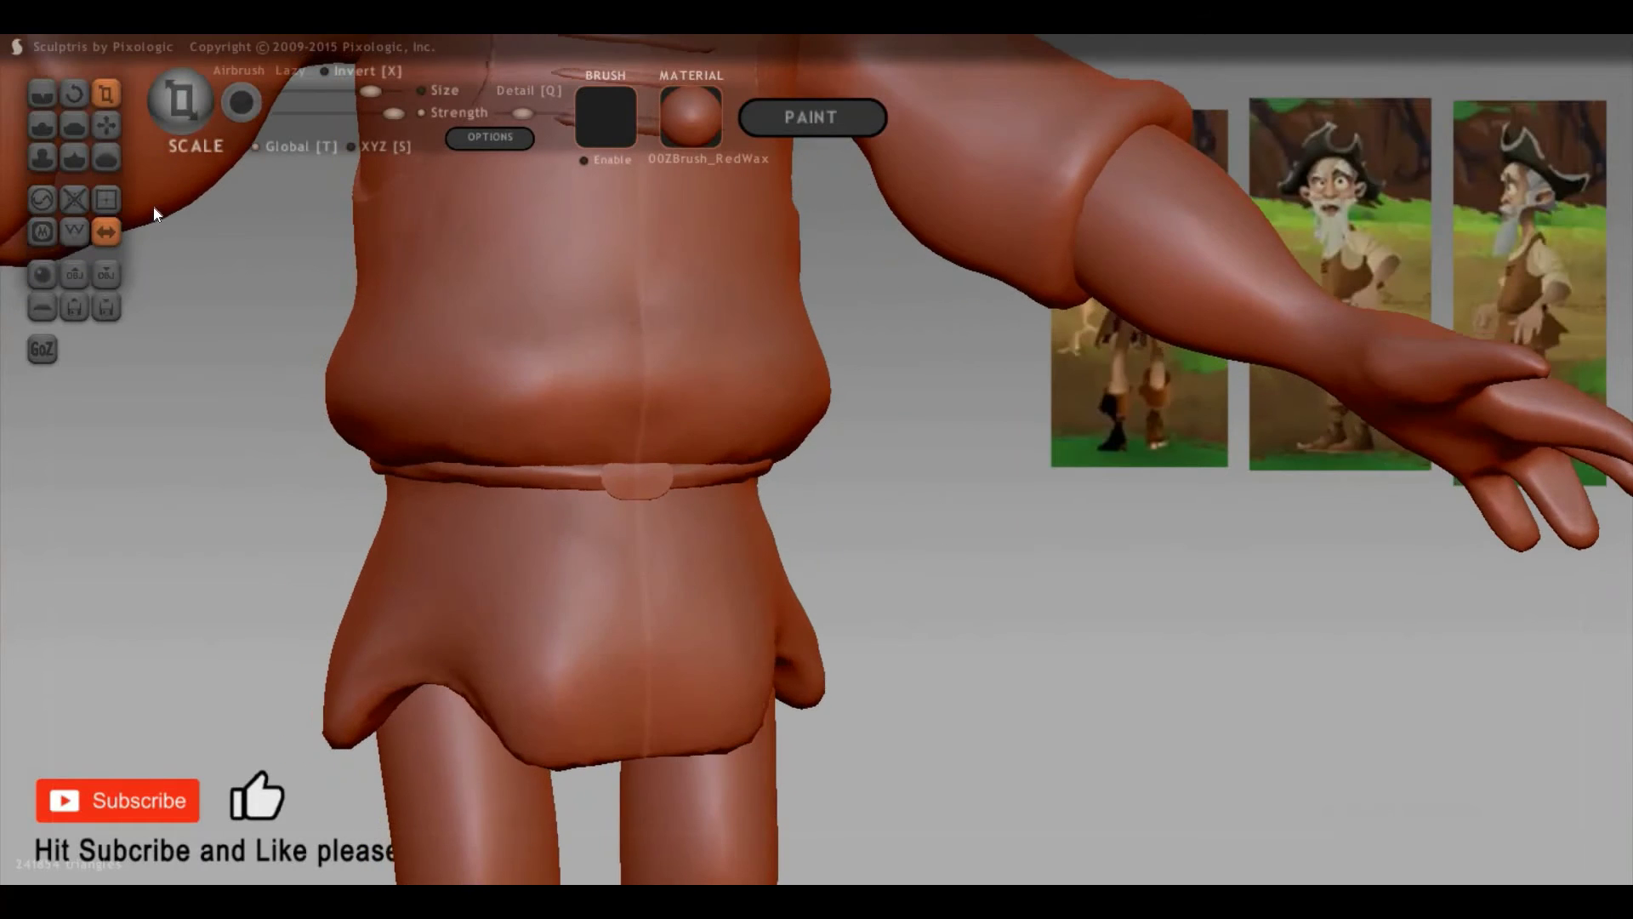
# Step: Add a mirrored sphere pair and move it against the hips
pyautogui.click(44, 266)
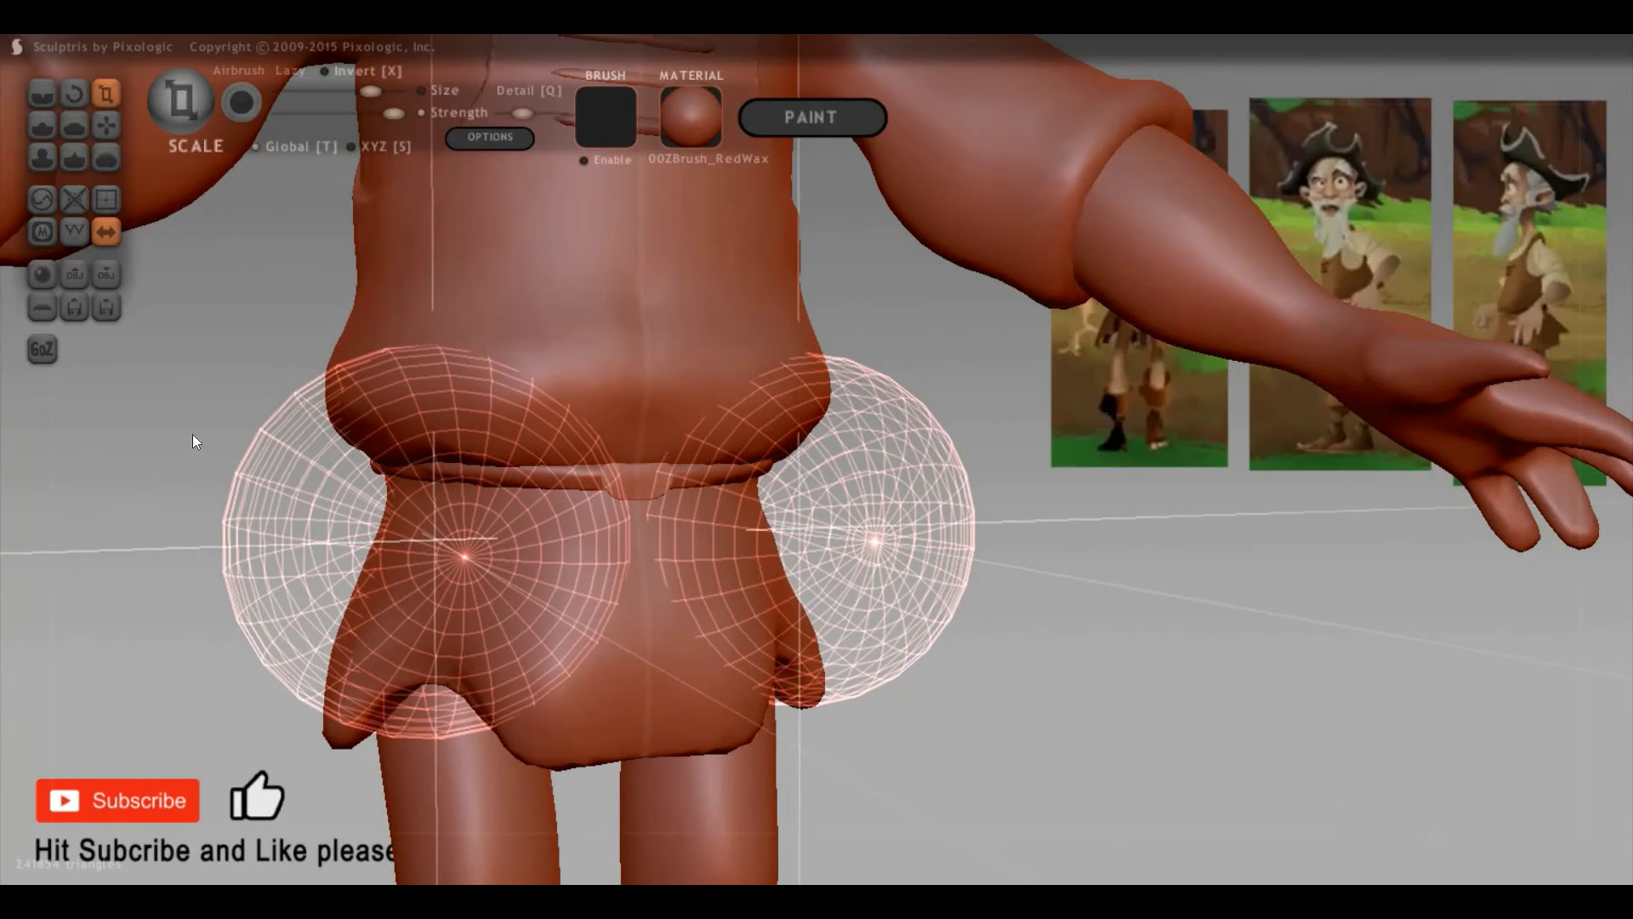
pyautogui.press('g')
pyautogui.moveTo(351, 450); pyautogui.dragTo(529, 581)
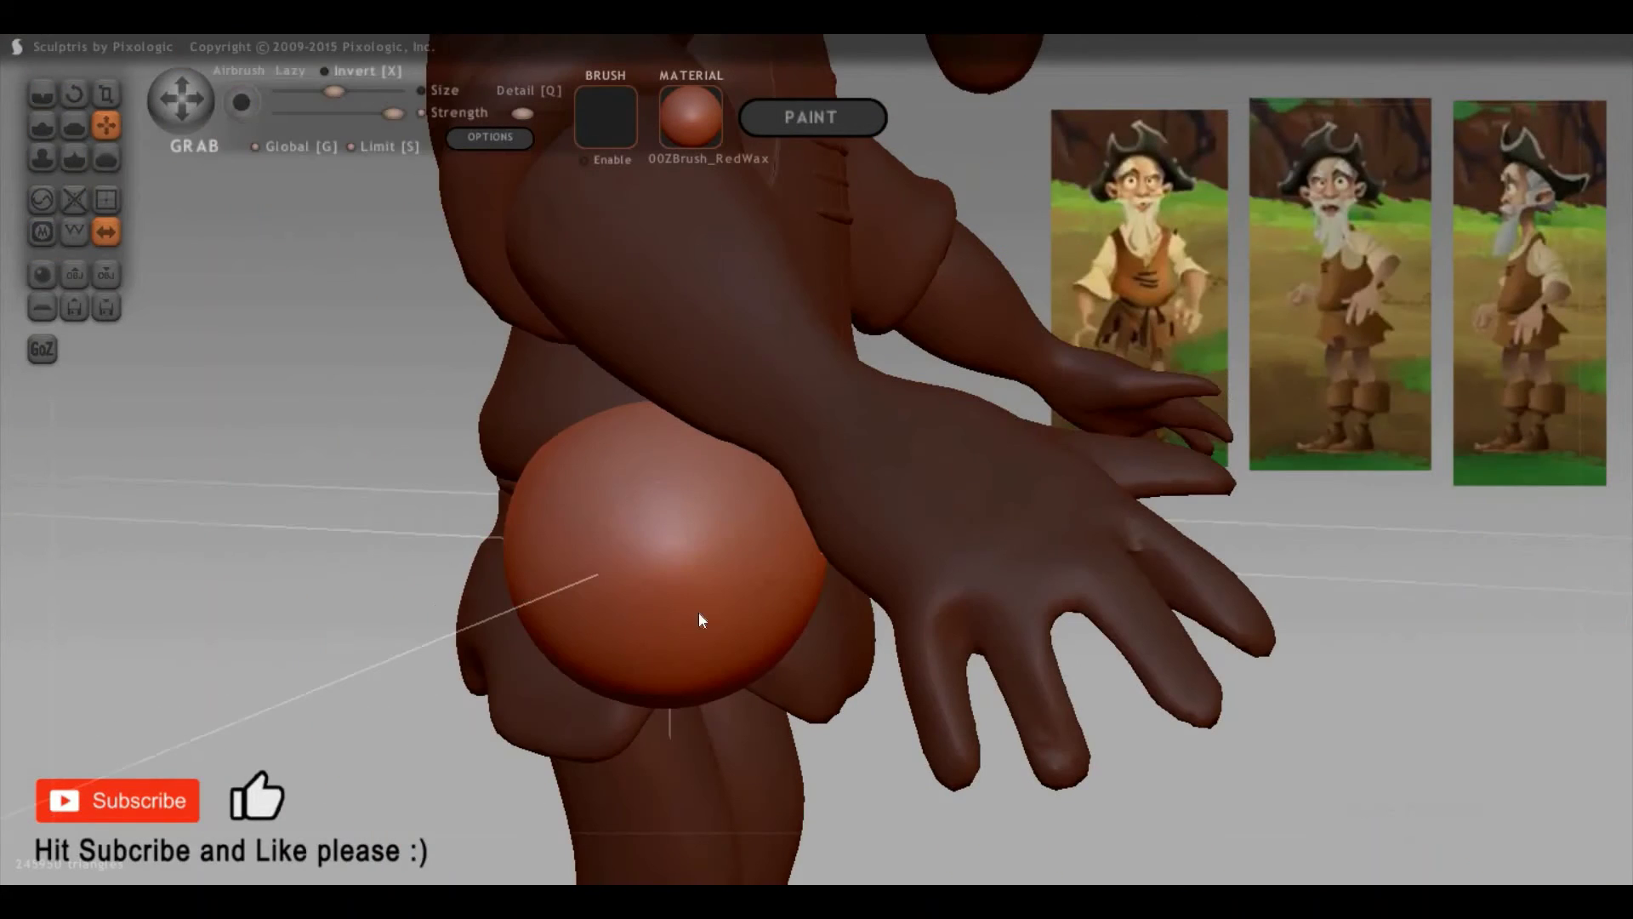
pyautogui.moveTo(698, 619); pyautogui.dragTo(528, 727)
pyautogui.moveTo(1260, 648)
pyautogui.mouseDown()
pyautogui.moveTo(913, 629)
pyautogui.moveTo(620, 412)
pyautogui.moveTo(1204, 575)
pyautogui.moveTo(1244, 499)
pyautogui.moveTo(1178, 559)
pyautogui.moveTo(948, 552)
pyautogui.mouseUp()
pyautogui.scroll(-5, 1186, 609)
# Step: Select the skirt and then the shorts in place of the spheres
pyautogui.click(894, 798)
pyautogui.moveTo(716, 763)
pyautogui.mouseDown()
pyautogui.moveTo(905, 782)
pyautogui.moveTo(1025, 692)
pyautogui.moveTo(865, 645)
pyautogui.mouseUp()
pyautogui.press('3')
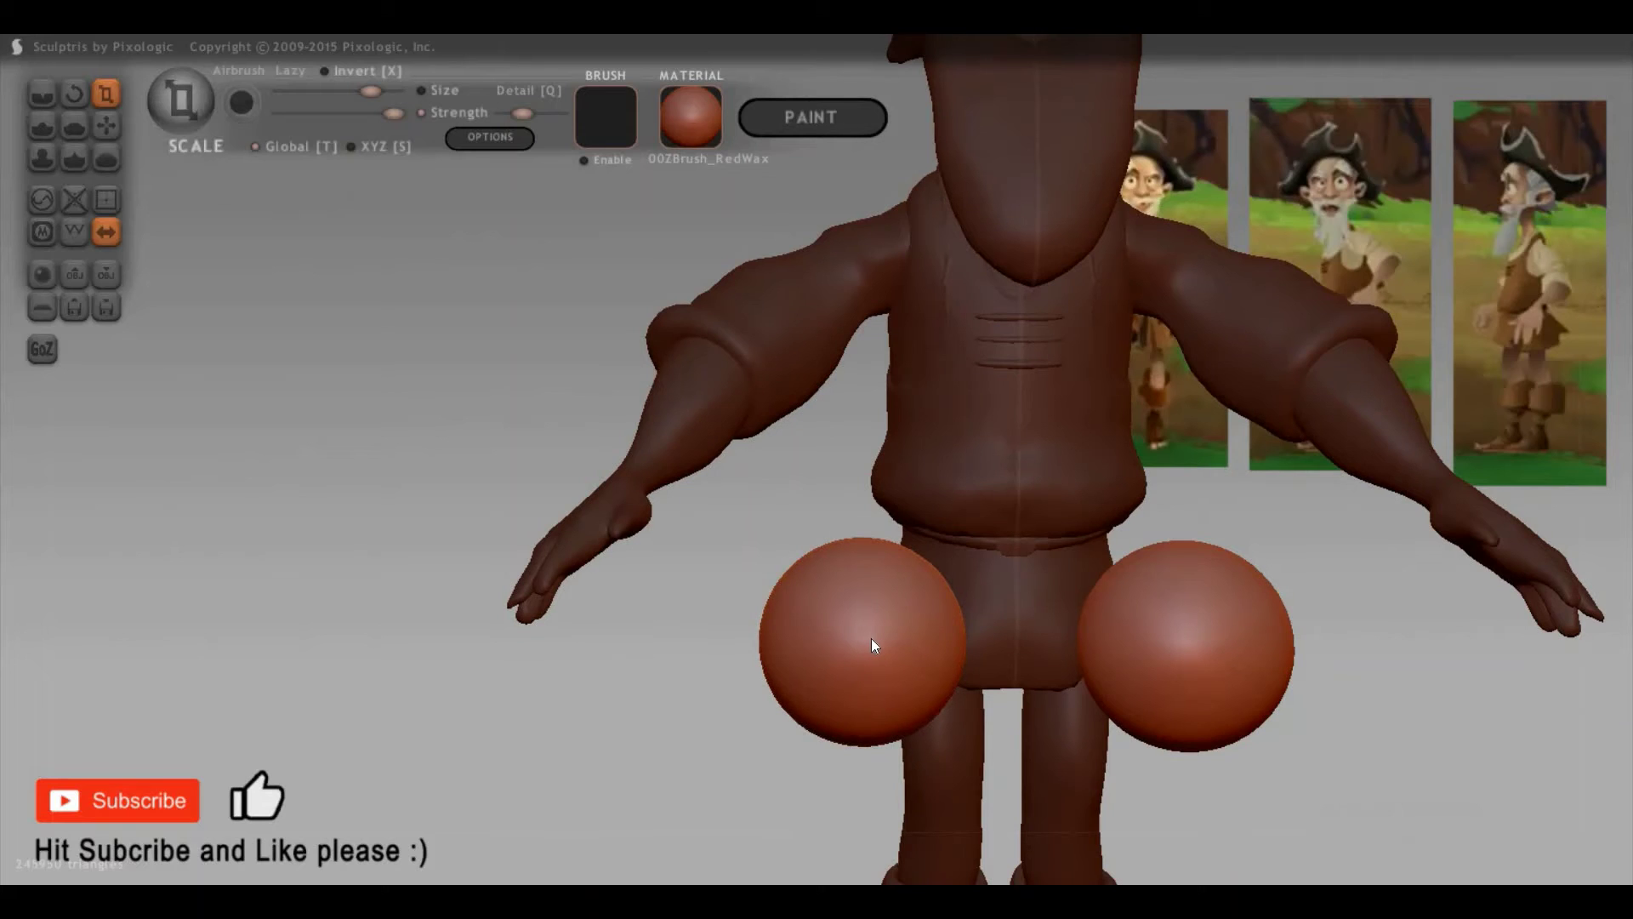
pyautogui.click(763, 667)
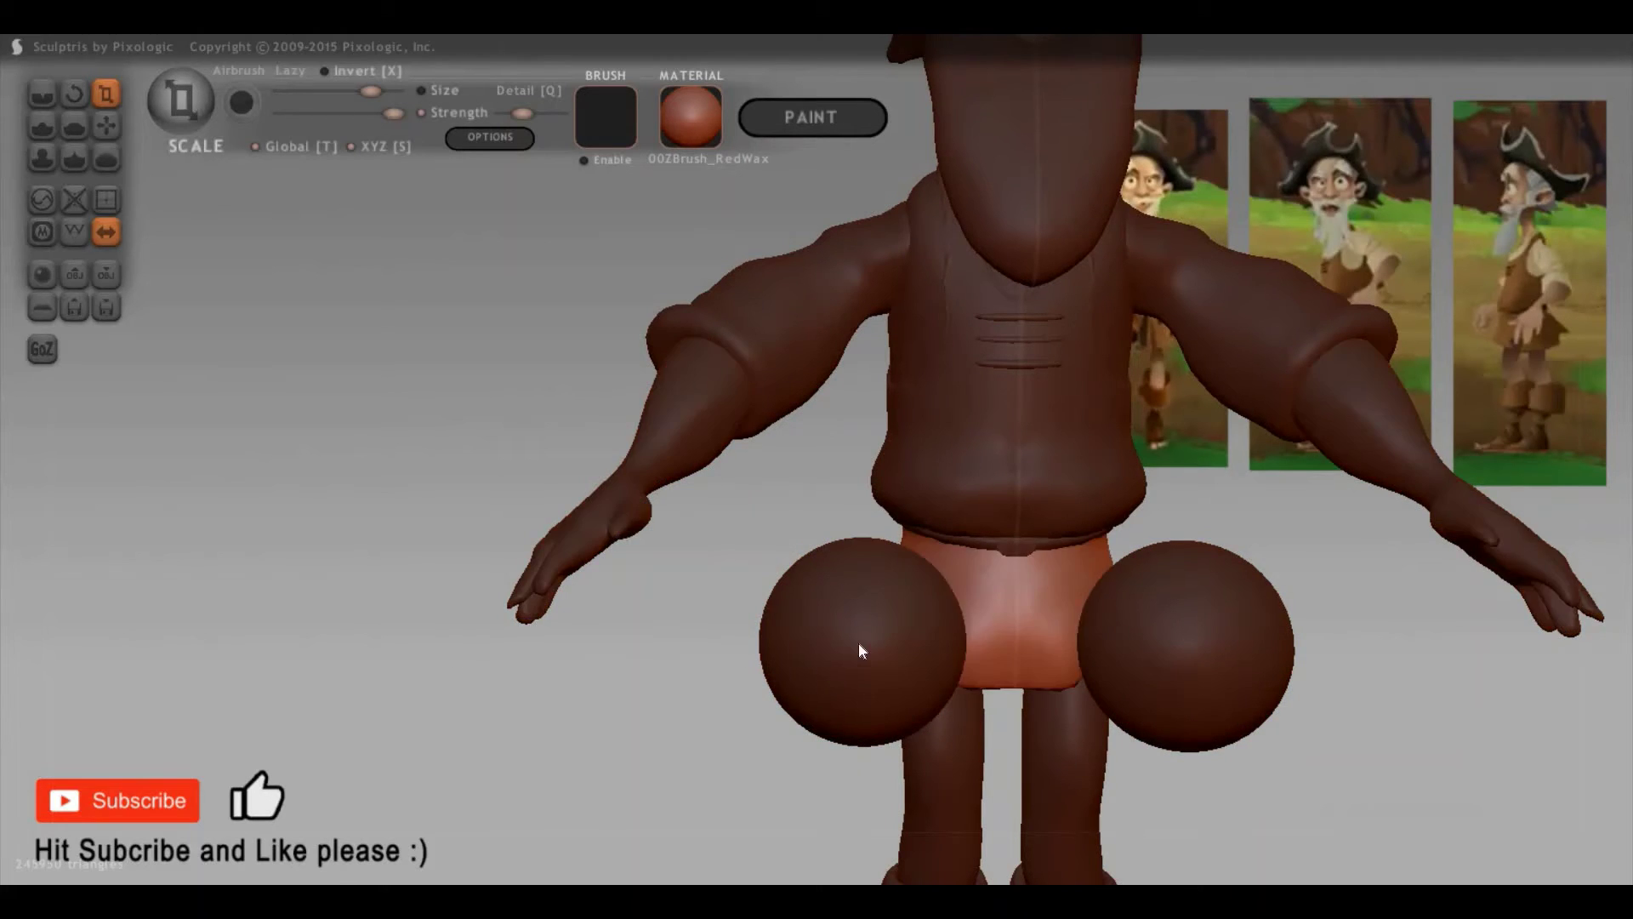
pyautogui.moveTo(847, 614)
pyautogui.mouseDown(button='right')
pyautogui.moveTo(1094, 723)
pyautogui.moveTo(1016, 538)
pyautogui.moveTo(889, 490)
pyautogui.mouseUp(button='right')
pyautogui.moveTo(1096, 549)
pyautogui.mouseDown(button='right')
pyautogui.moveTo(908, 453)
pyautogui.moveTo(979, 553)
pyautogui.mouseUp(button='right')
# Step: Select the shorts and orbit past the hip spheres and legs to a front view
pyautogui.click(977, 549)
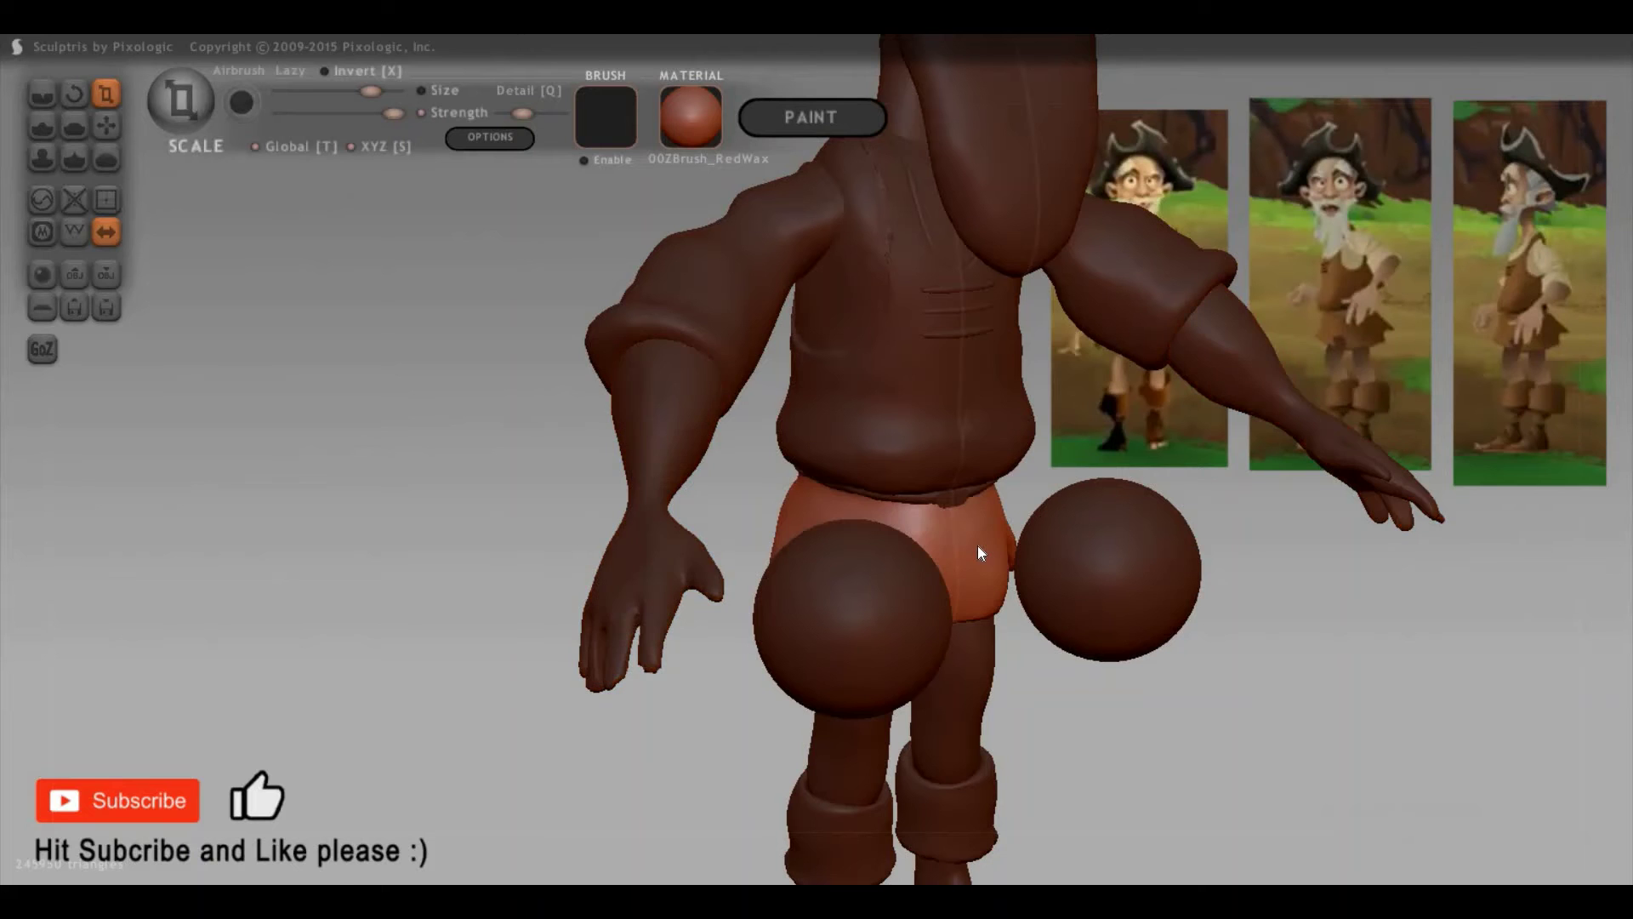
pyautogui.moveTo(1258, 522)
pyautogui.mouseDown(button='right')
pyautogui.moveTo(910, 574)
pyautogui.moveTo(844, 681)
pyautogui.moveTo(785, 634)
pyautogui.mouseUp(button='right')
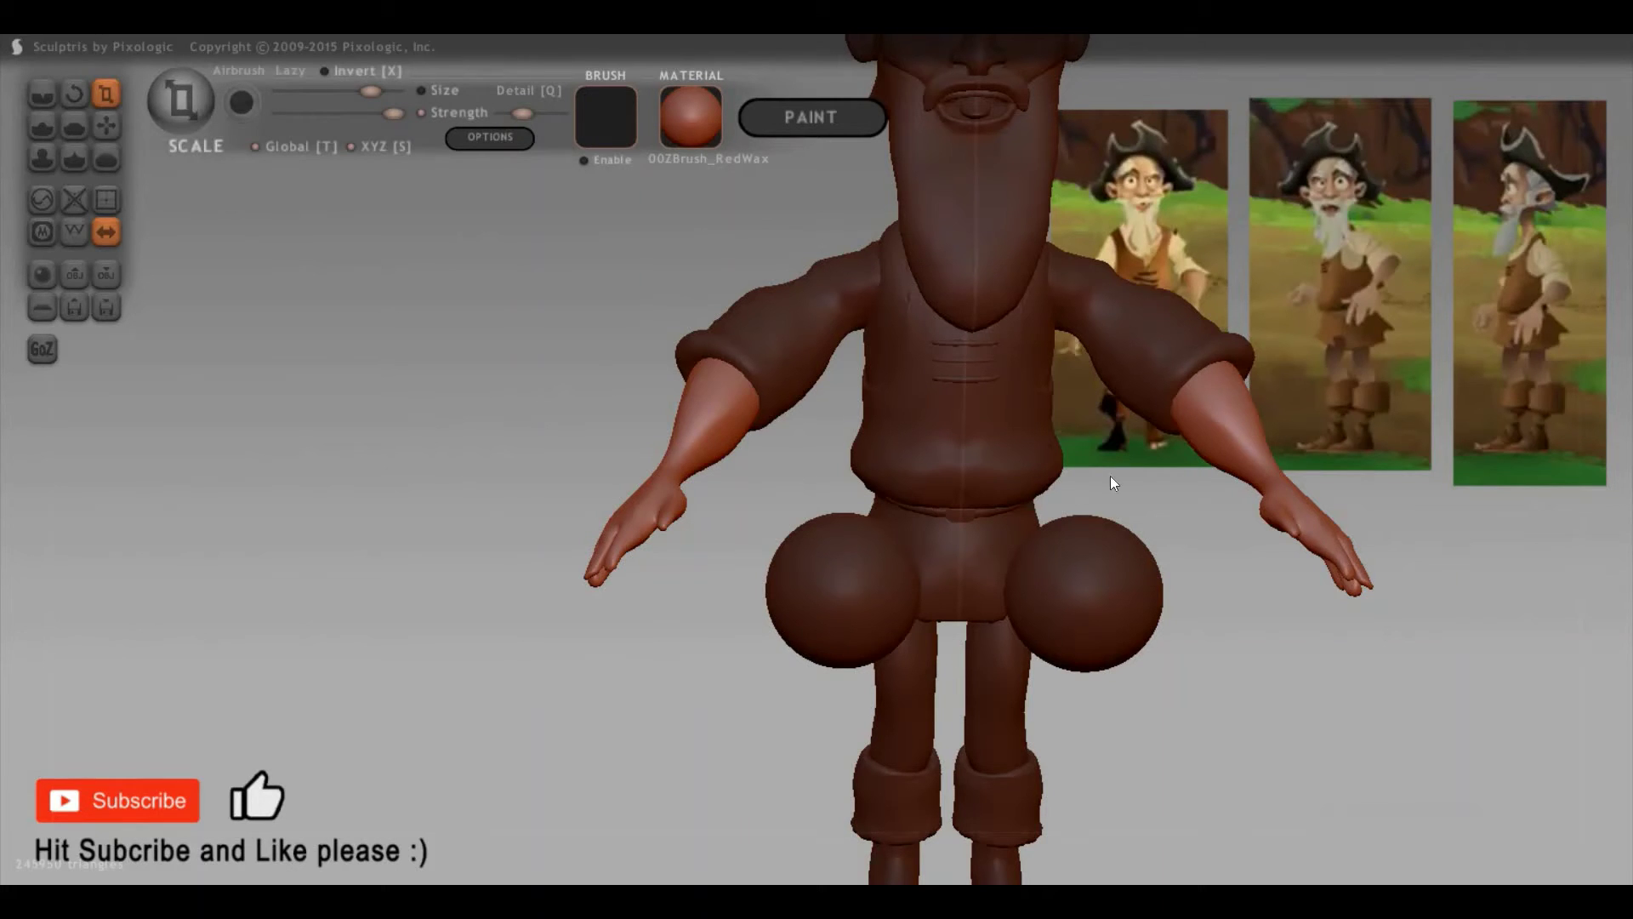
pyautogui.moveTo(1110, 476)
pyautogui.mouseDown()
pyautogui.moveTo(1026, 568)
pyautogui.moveTo(805, 672)
pyautogui.moveTo(834, 592)
pyautogui.moveTo(805, 542)
pyautogui.mouseUp()
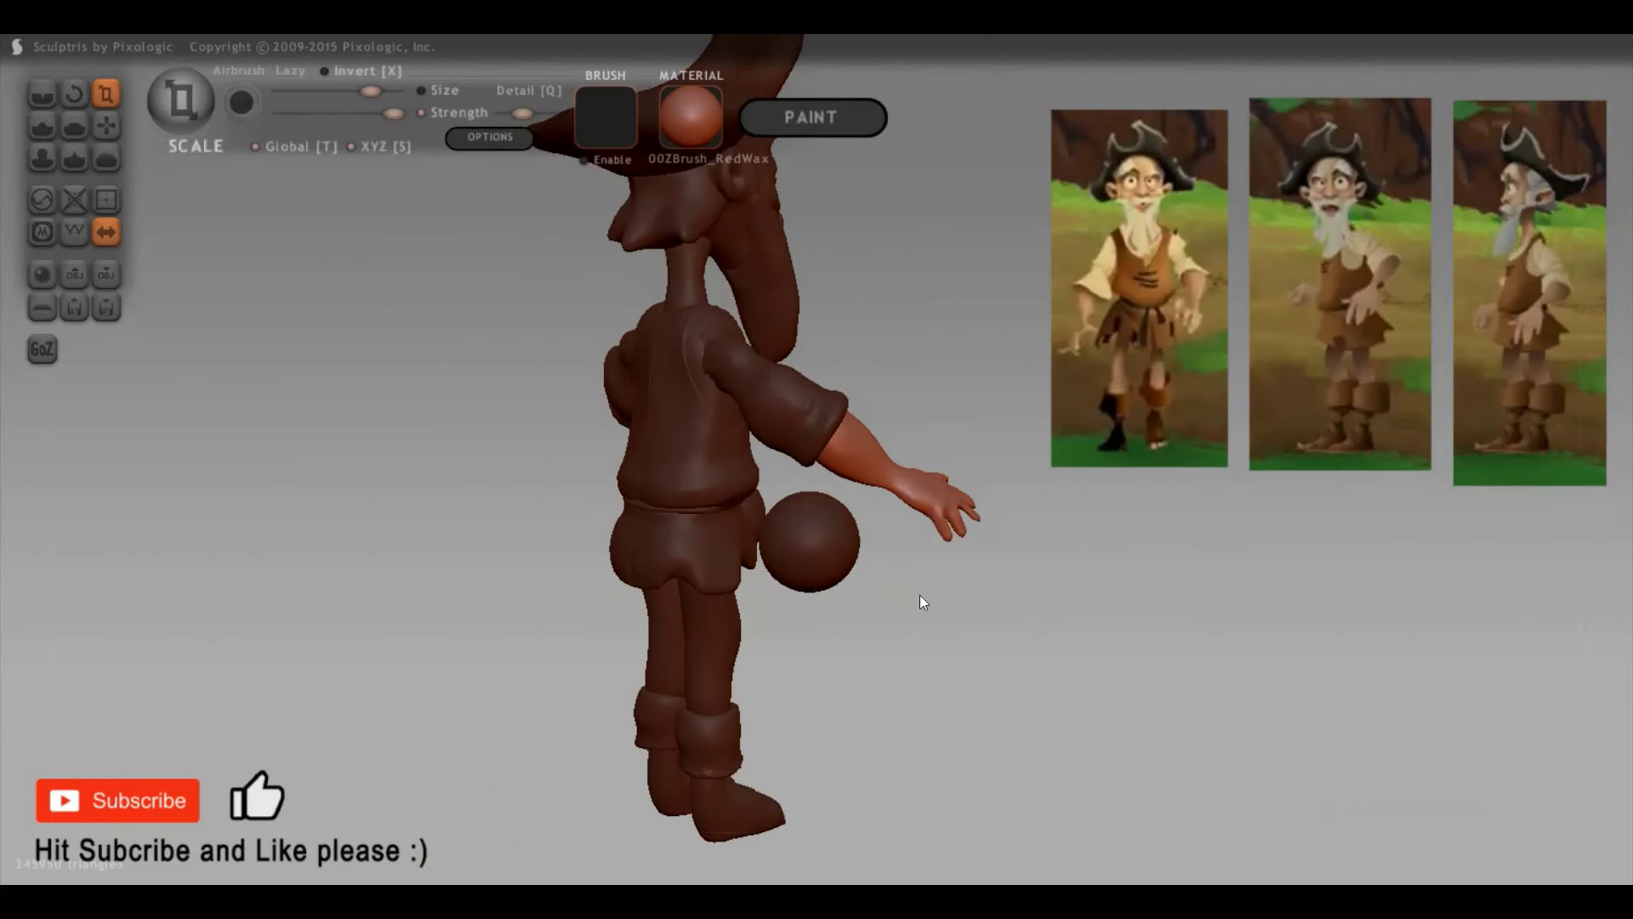
pyautogui.scroll(2, 710, 564)
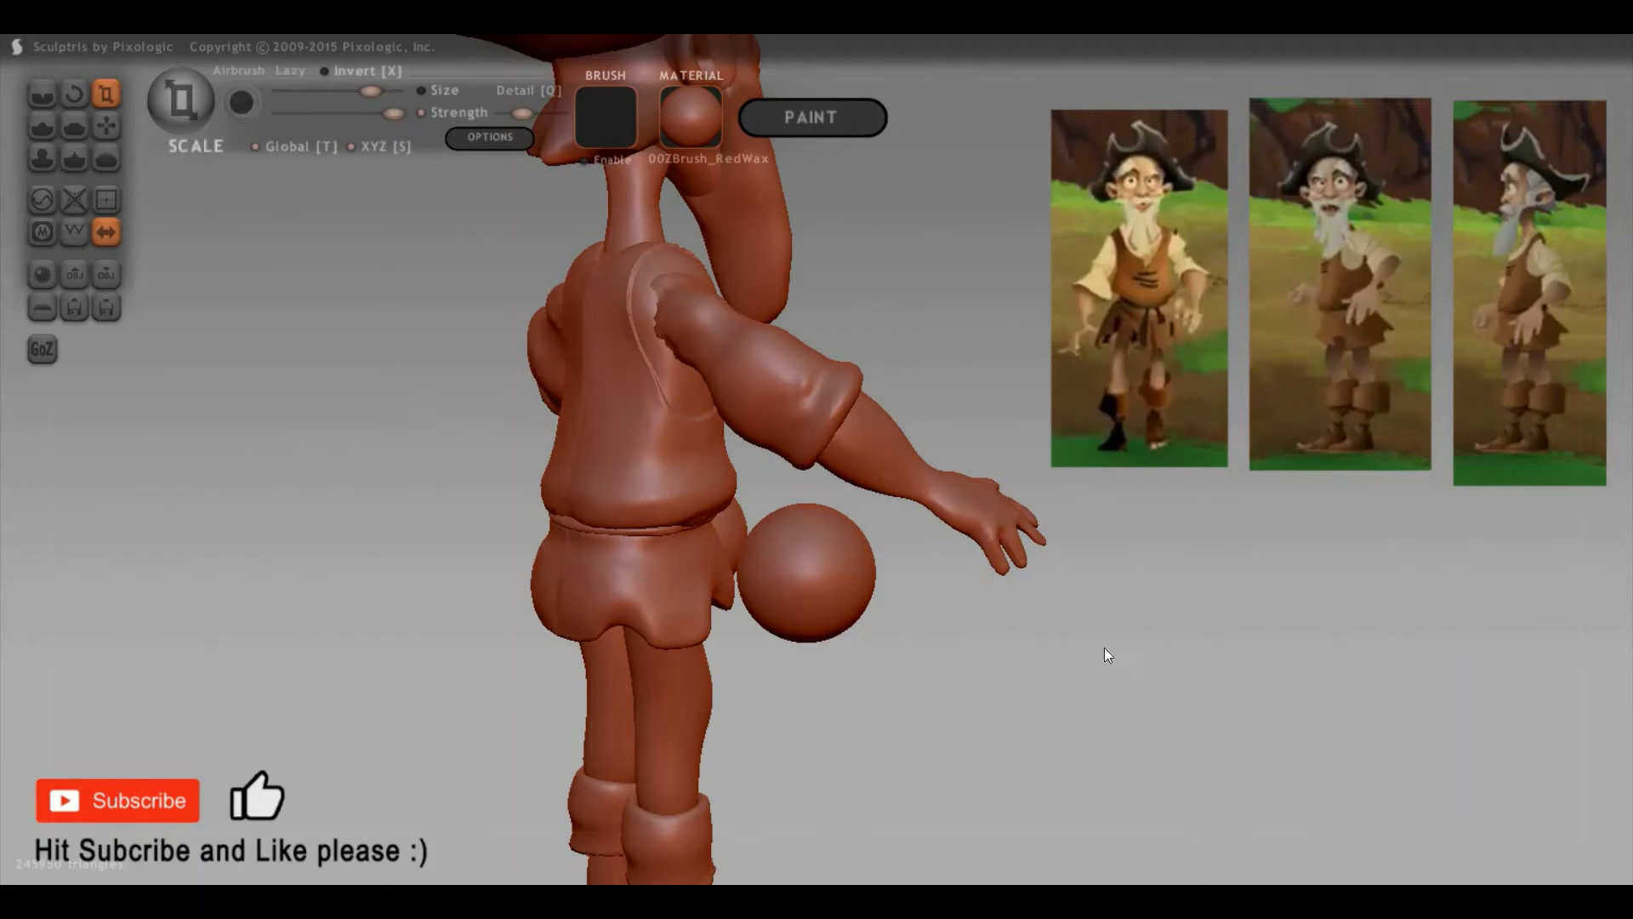
pyautogui.moveTo(1104, 648)
pyautogui.mouseDown()
pyautogui.moveTo(1218, 693)
pyautogui.moveTo(1185, 573)
pyautogui.moveTo(1113, 647)
pyautogui.moveTo(909, 498)
pyautogui.mouseUp()
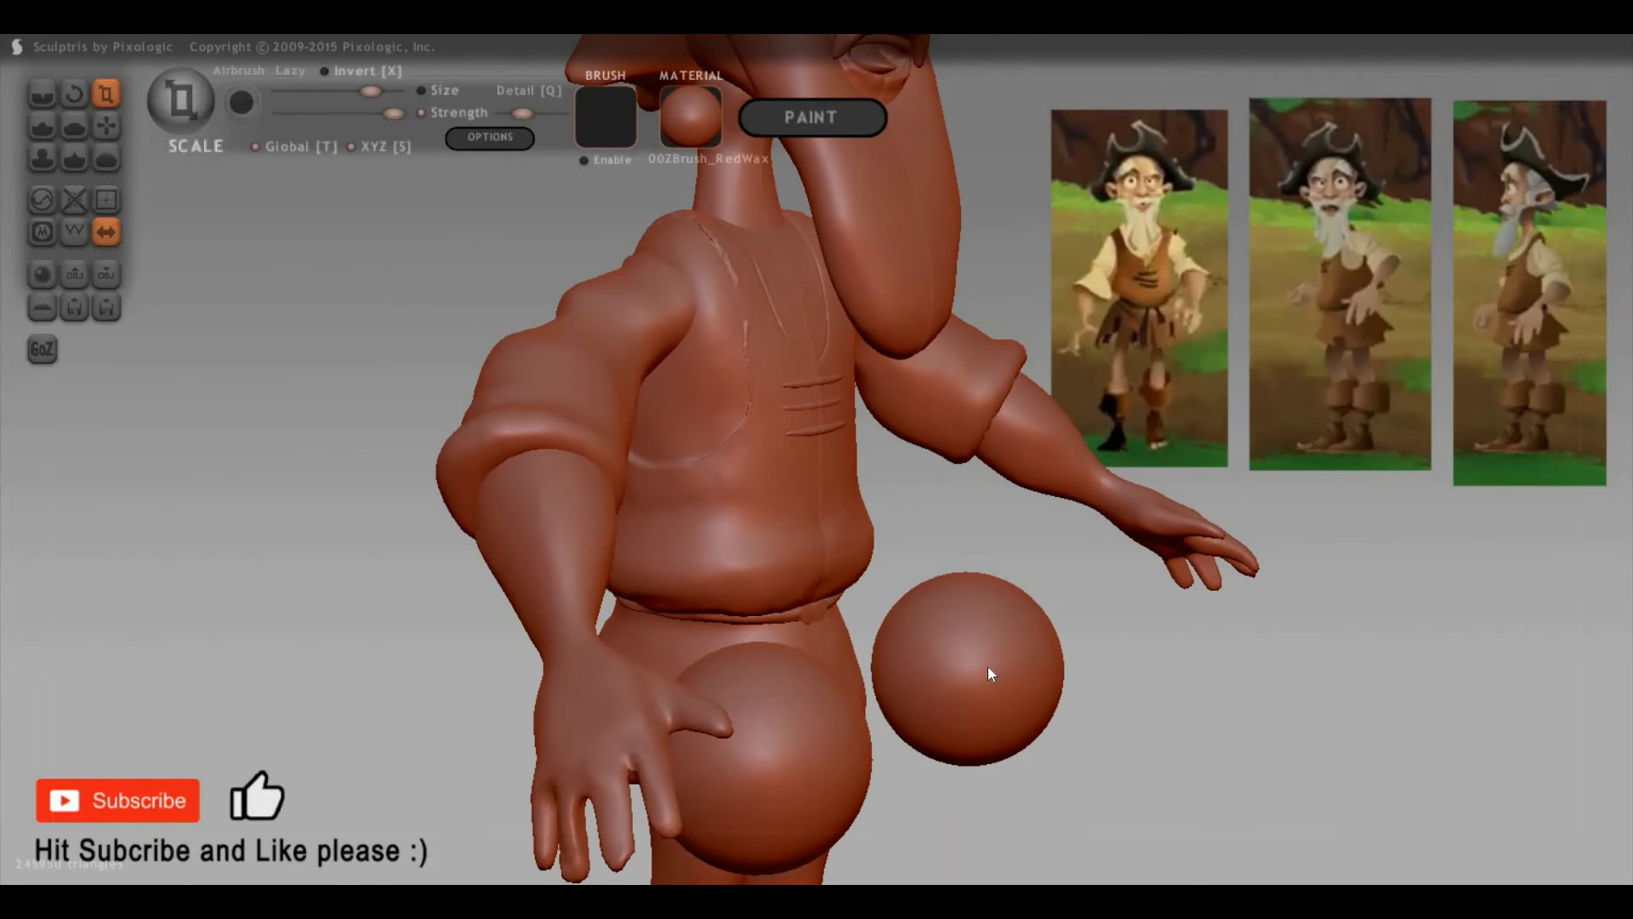
pyautogui.moveTo(1269, 750)
pyautogui.mouseDown()
pyautogui.moveTo(1316, 467)
pyautogui.moveTo(1267, 496)
pyautogui.mouseUp()
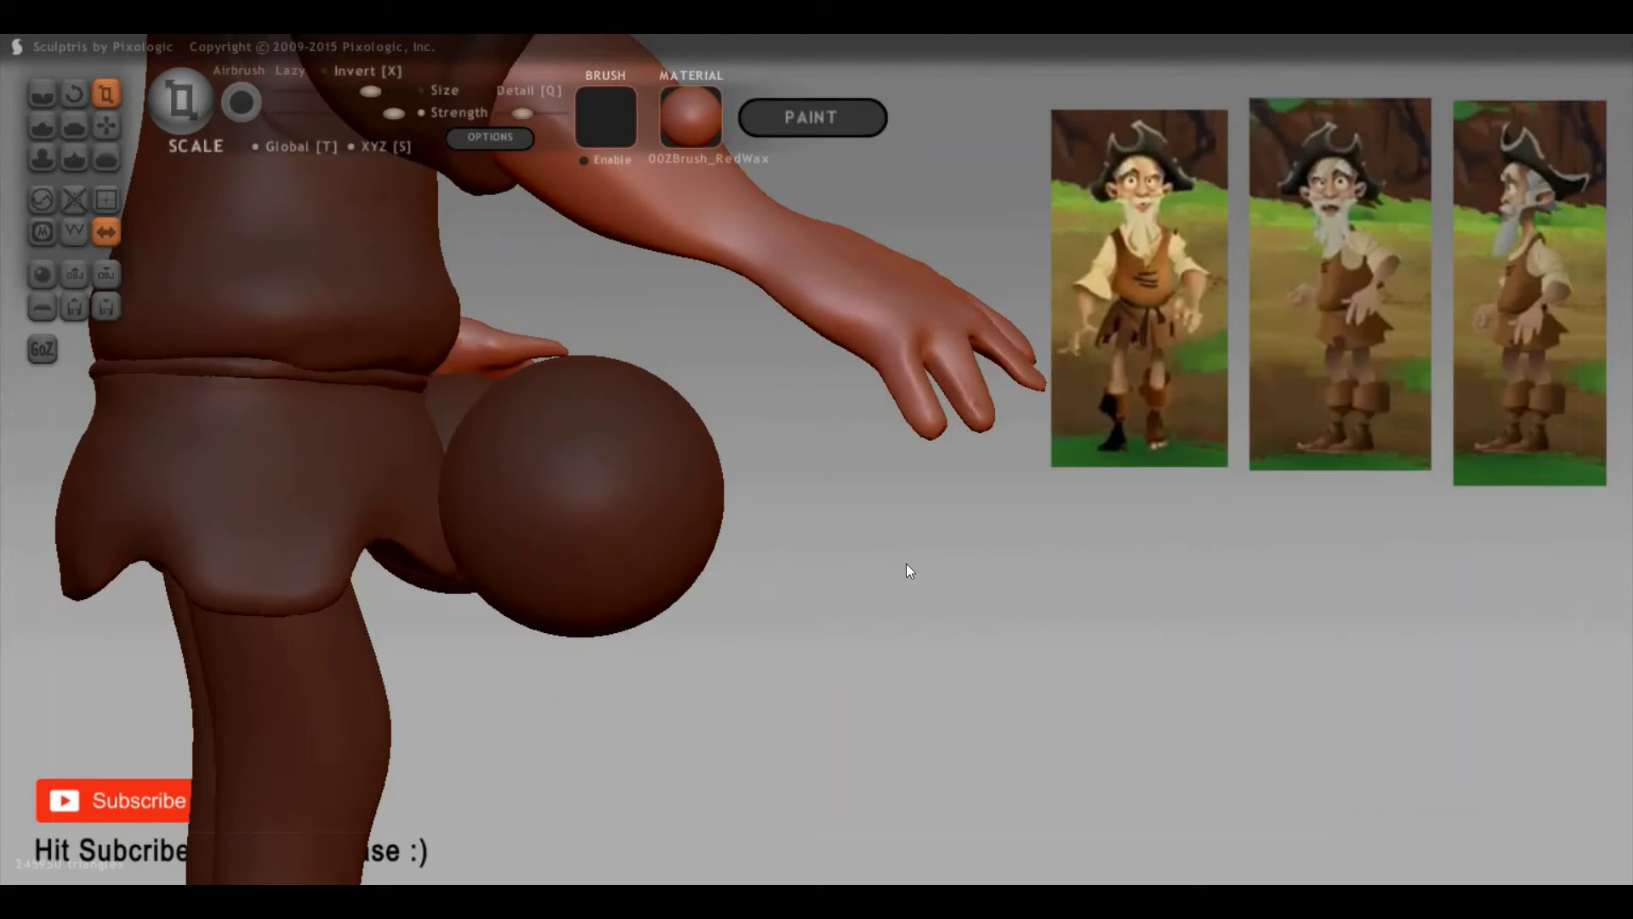
pyautogui.moveTo(906, 571)
pyautogui.mouseDown()
pyautogui.moveTo(784, 639)
pyautogui.moveTo(670, 661)
pyautogui.moveTo(781, 636)
pyautogui.moveTo(912, 654)
pyautogui.moveTo(983, 632)
pyautogui.moveTo(755, 493)
pyautogui.moveTo(758, 510)
pyautogui.mouseUp()
pyautogui.moveTo(1255, 455)
pyautogui.mouseDown()
pyautogui.moveTo(835, 500)
pyautogui.moveTo(750, 379)
pyautogui.moveTo(1047, 504)
pyautogui.moveTo(621, 584)
pyautogui.moveTo(830, 460)
pyautogui.moveTo(797, 607)
pyautogui.mouseUp()
pyautogui.moveTo(926, 592)
pyautogui.mouseDown()
pyautogui.moveTo(941, 658)
pyautogui.moveTo(937, 604)
pyautogui.moveTo(924, 661)
pyautogui.mouseUp()
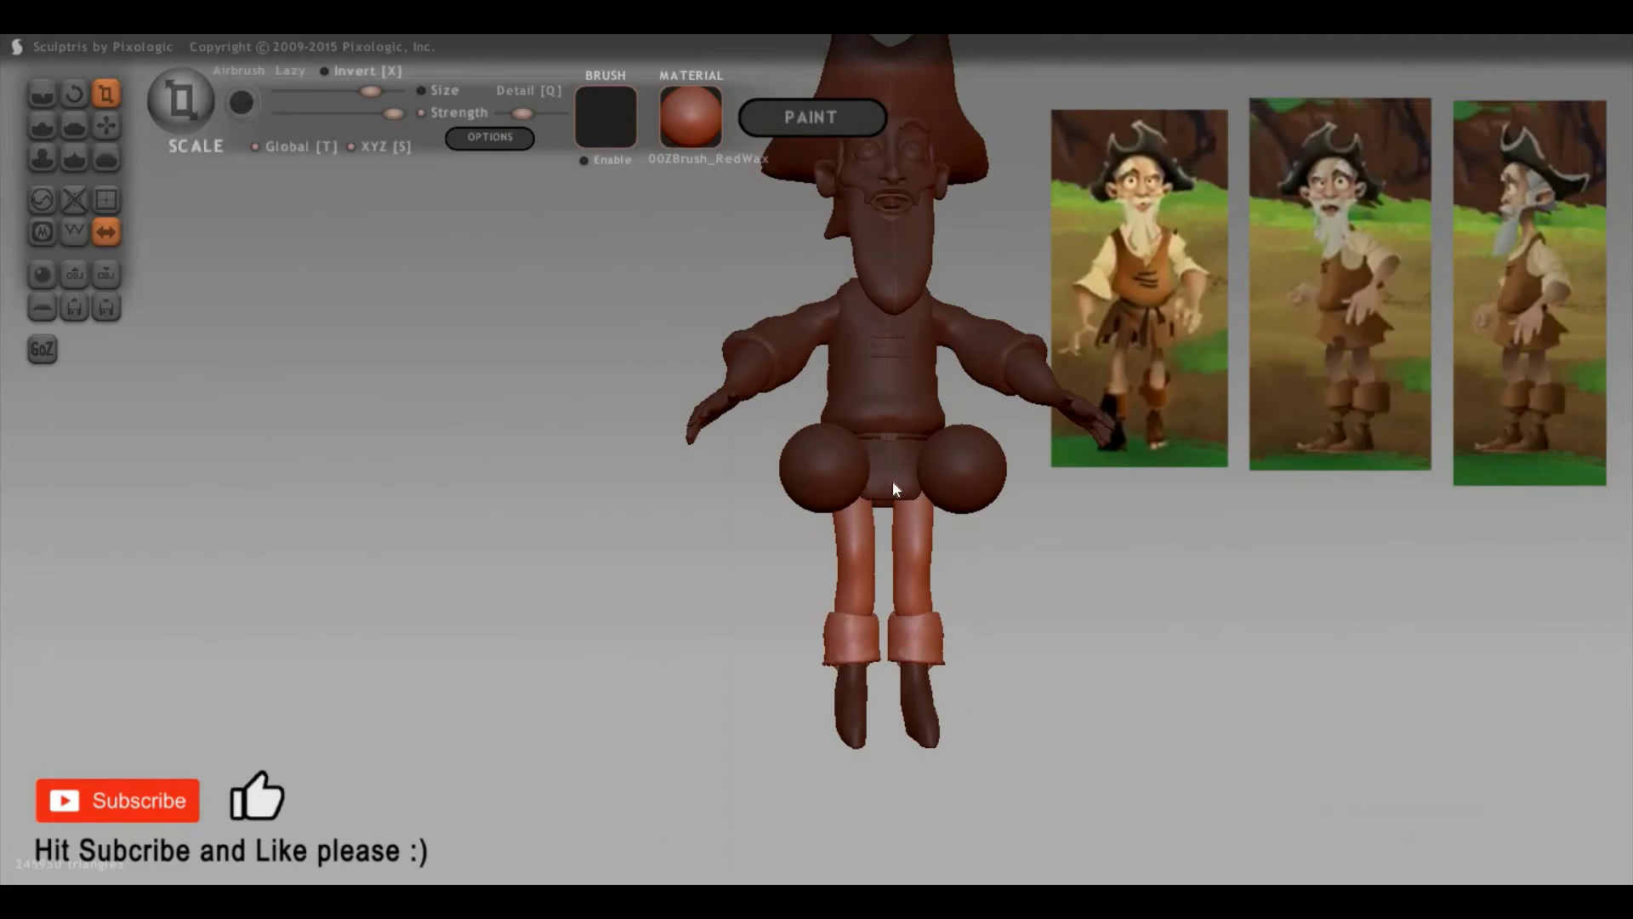
# Step: Undo an accidental leg shrink, then move the legs down away from the torso
pyautogui.moveTo(898, 590); pyautogui.dragTo(897, 491)
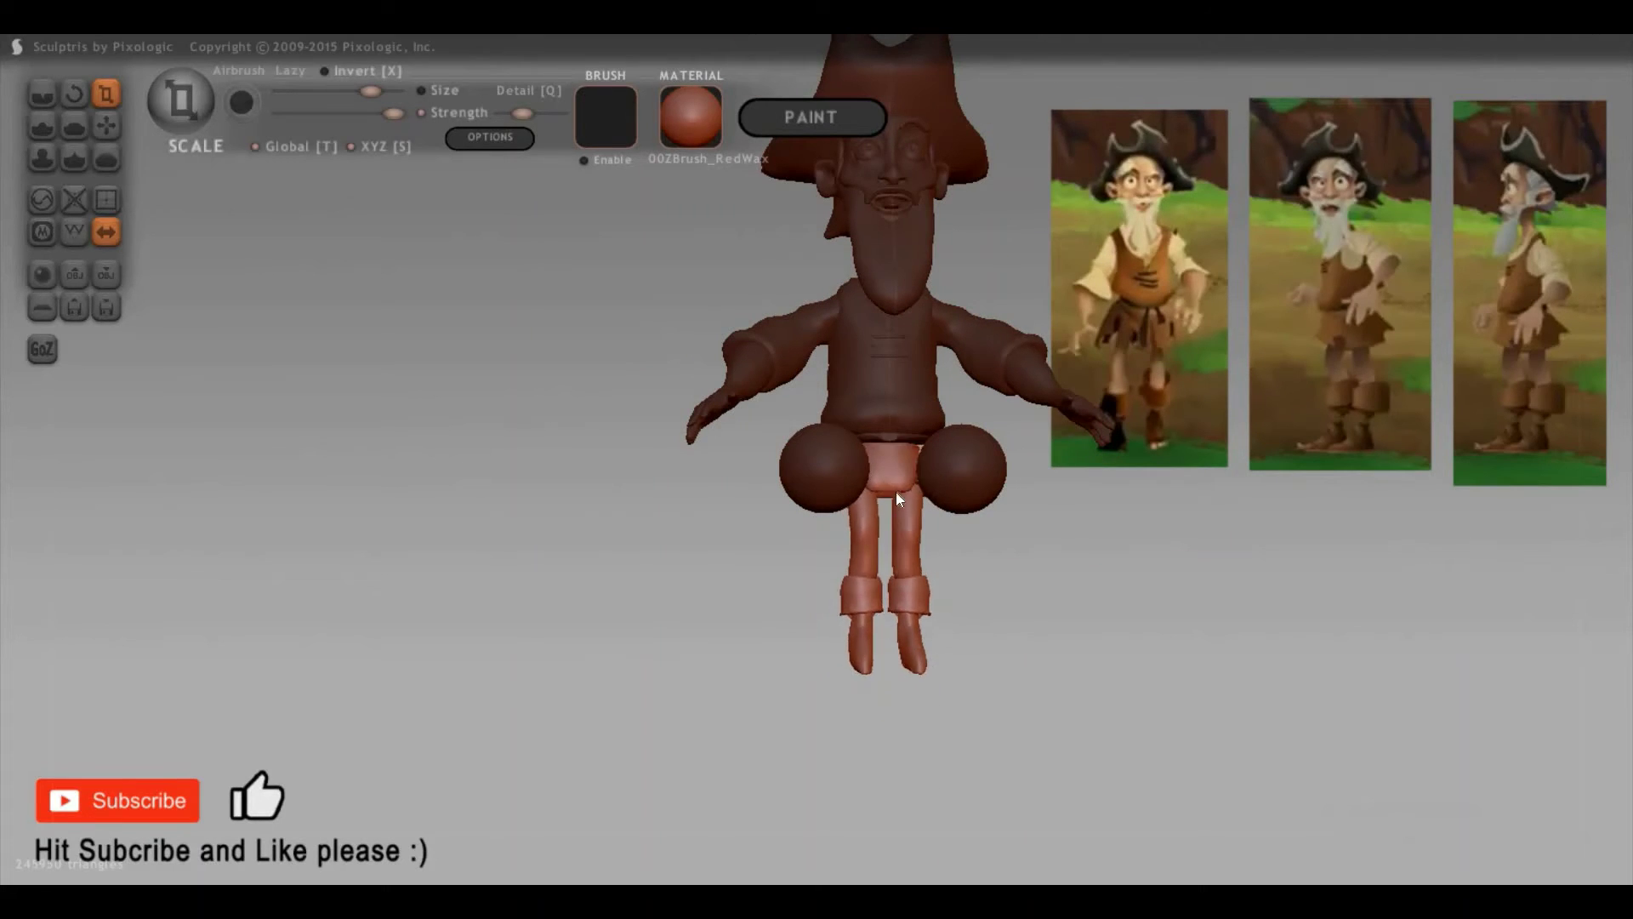
pyautogui.hotkey('ctrl', 'z')
pyautogui.press('g')
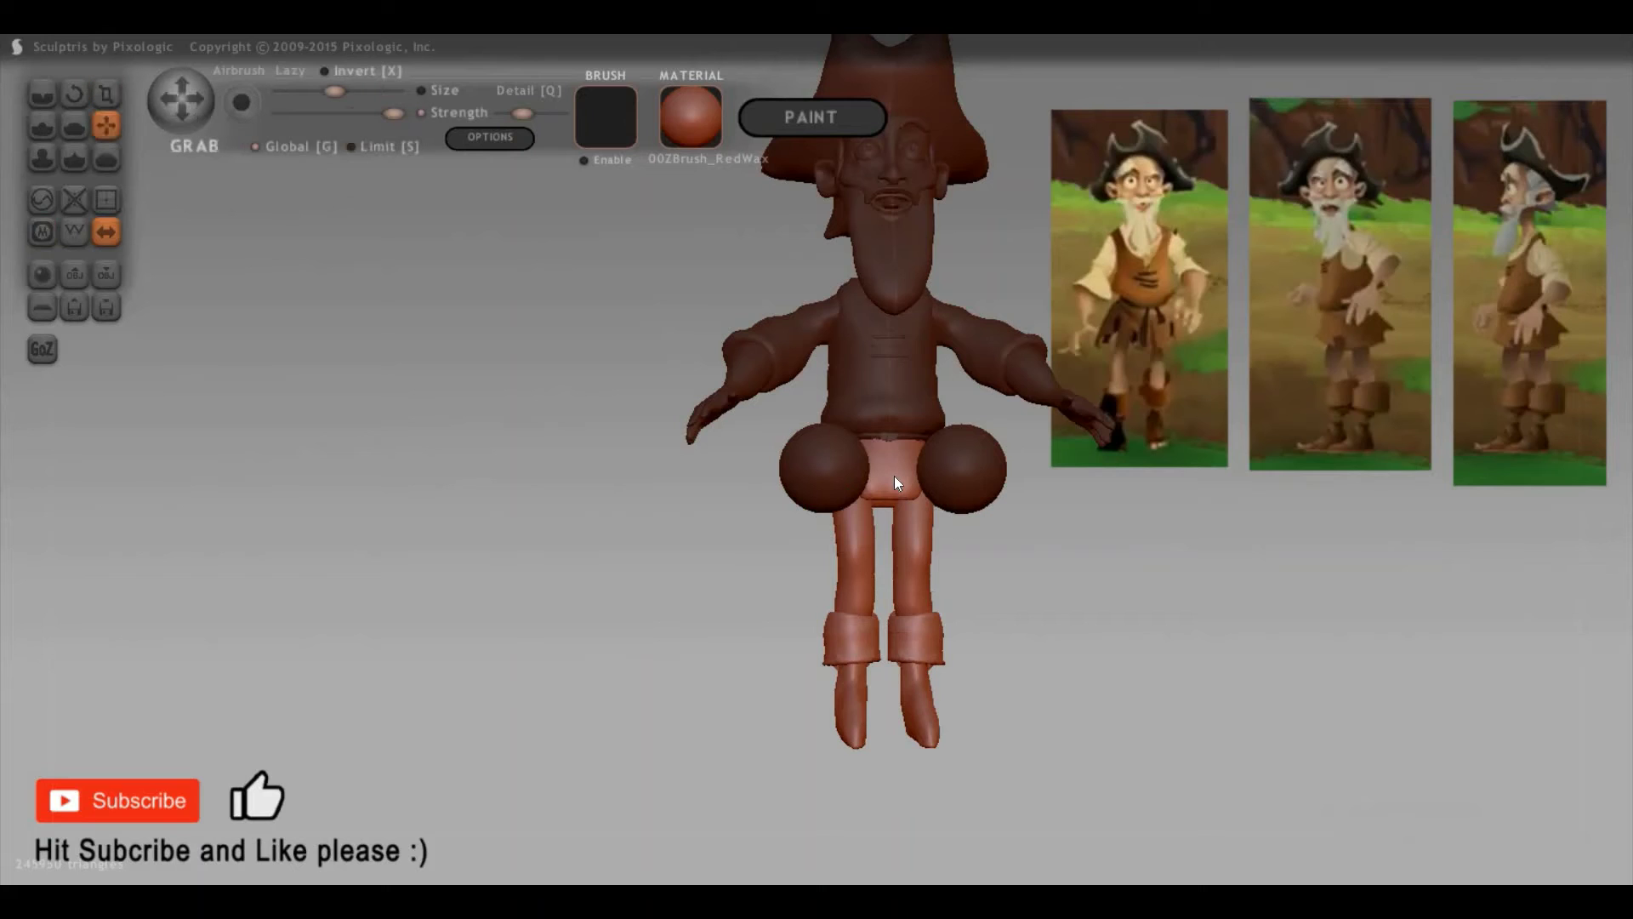
pyautogui.moveTo(903, 658); pyautogui.dragTo(907, 689)
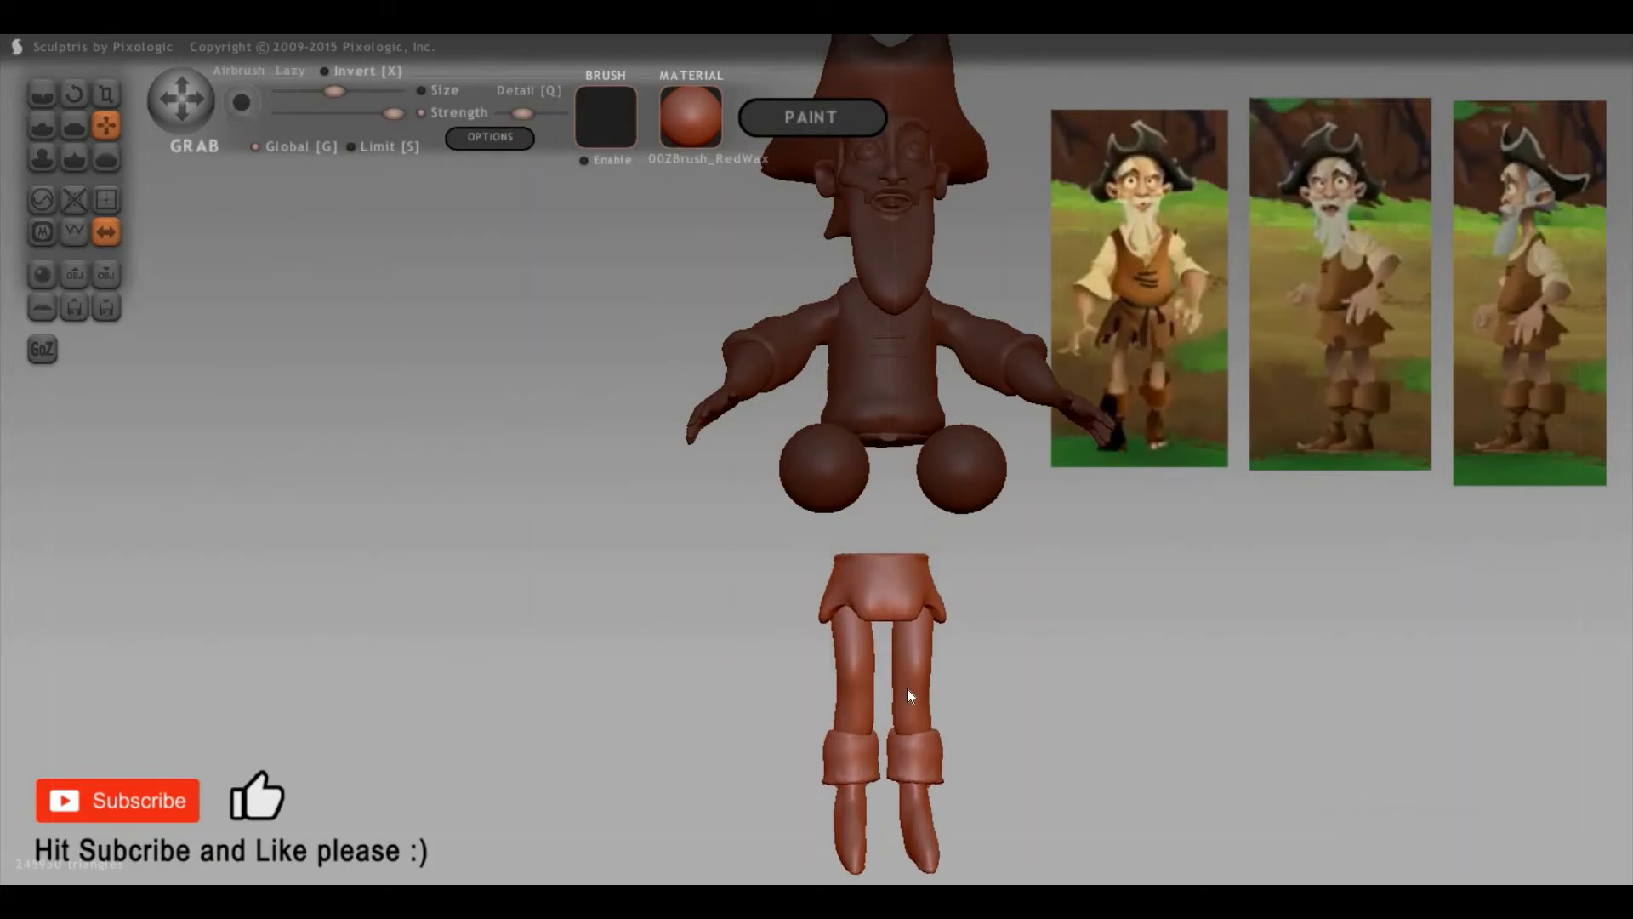
# Step: Delete the two hip spheres and raise the legs back up under the torso
pyautogui.click(966, 492)
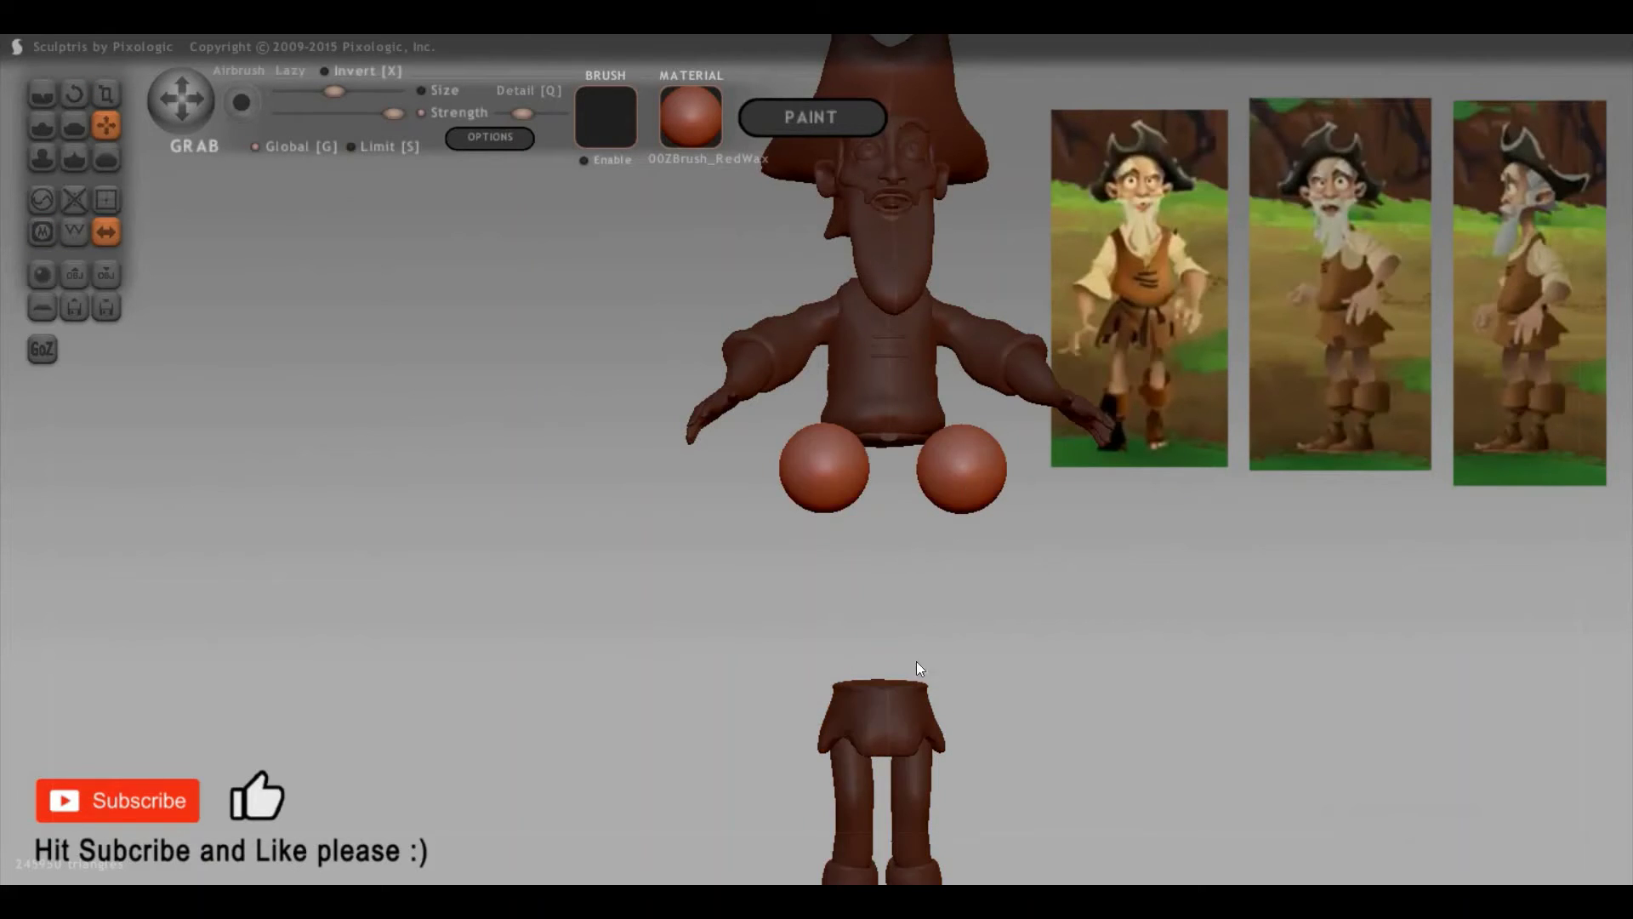
pyautogui.press('Delete')
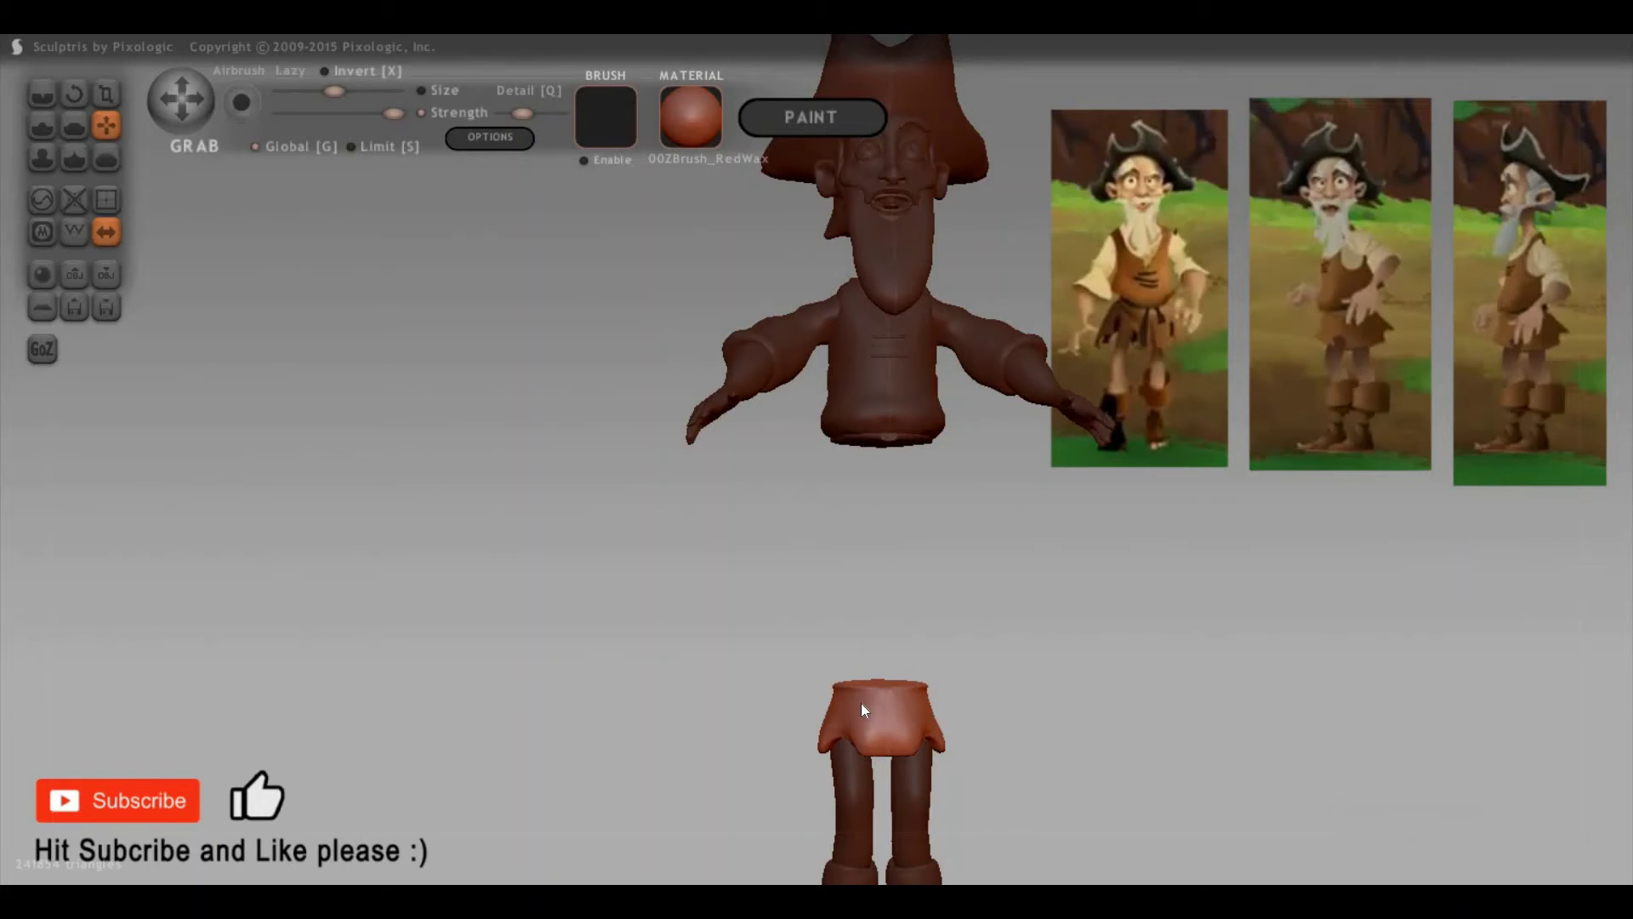
pyautogui.click(862, 703)
pyautogui.scroll(-3, 869, 666)
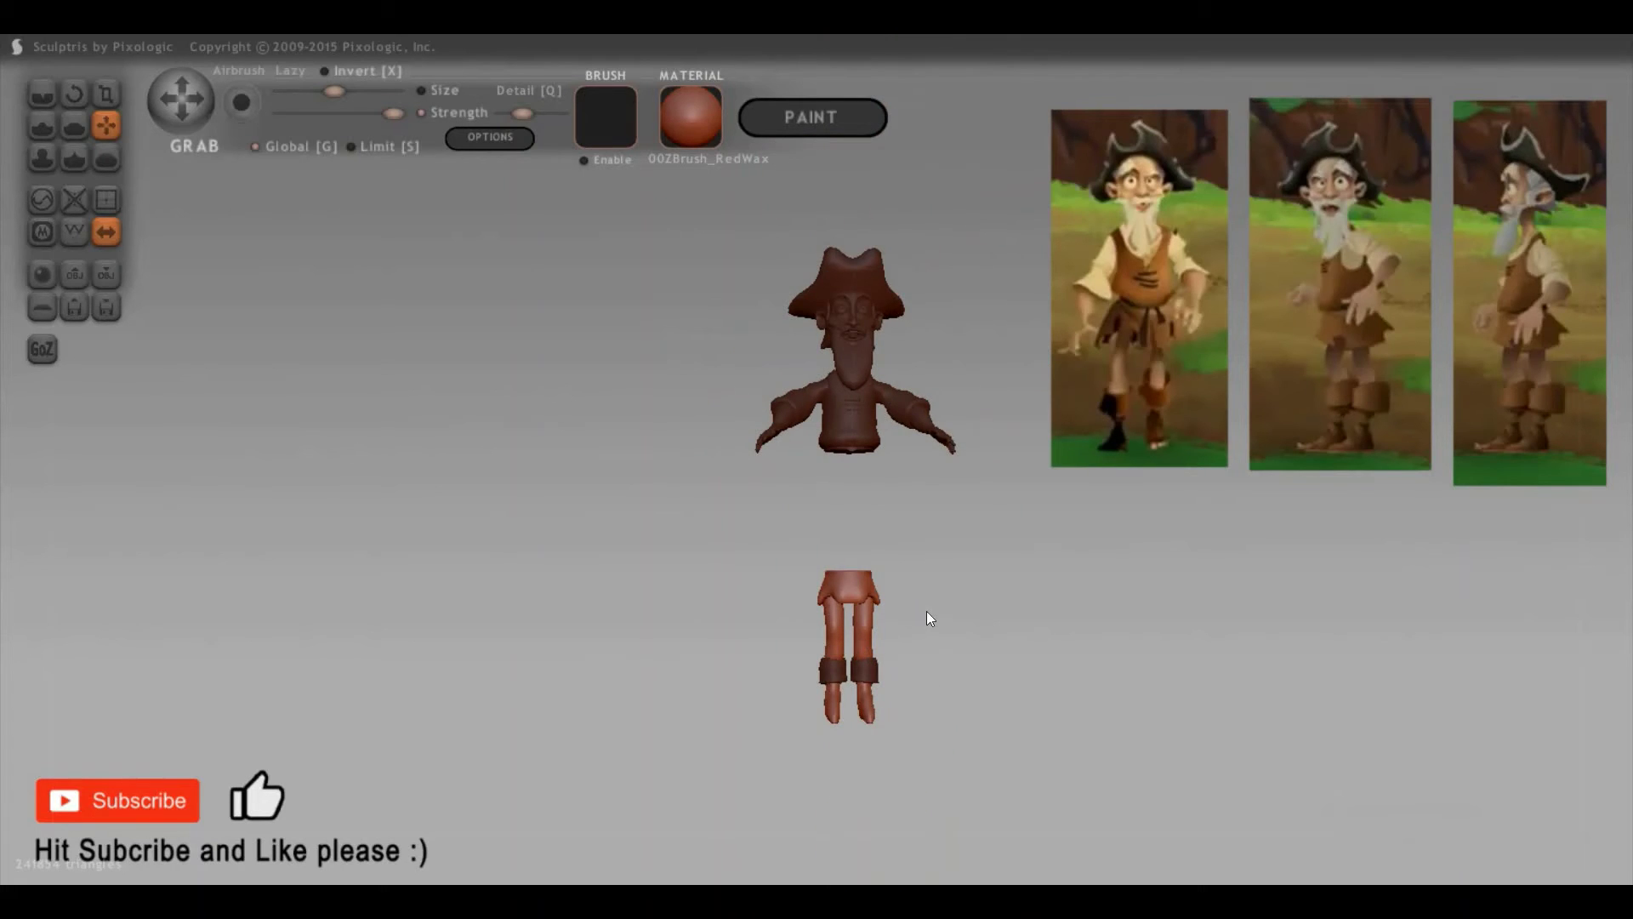
pyautogui.scroll(3, 926, 617)
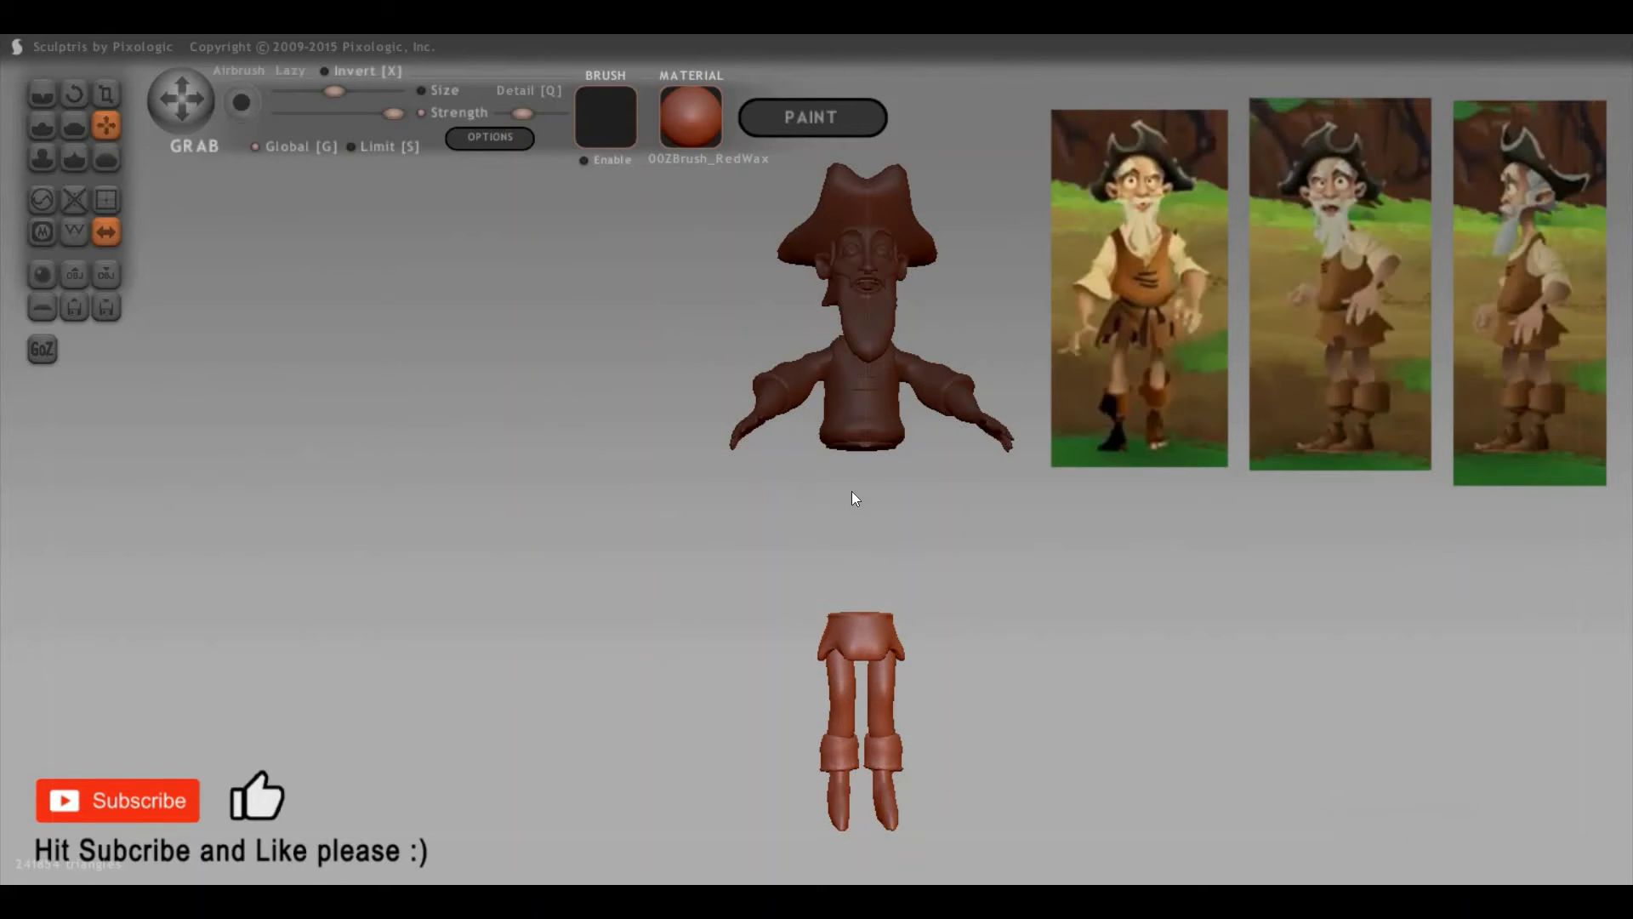
pyautogui.moveTo(854, 498); pyautogui.dragTo(846, 463)
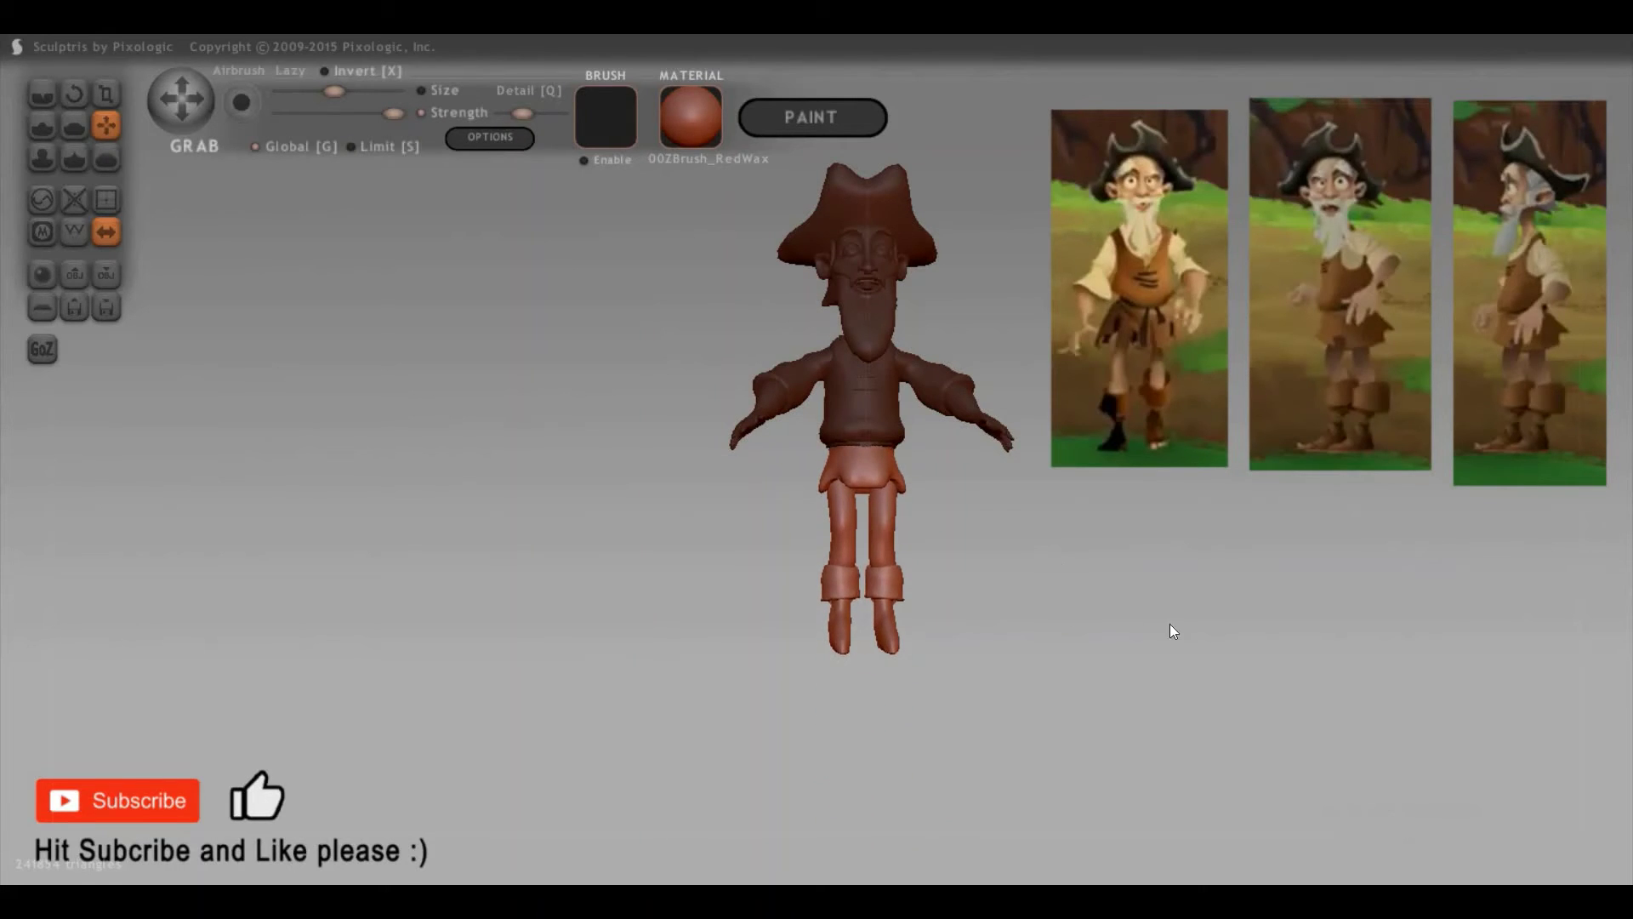
pyautogui.scroll(3, 1170, 624)
pyautogui.moveTo(1212, 639)
pyautogui.mouseDown()
pyautogui.moveTo(1175, 648)
pyautogui.moveTo(1218, 634)
pyautogui.mouseUp()
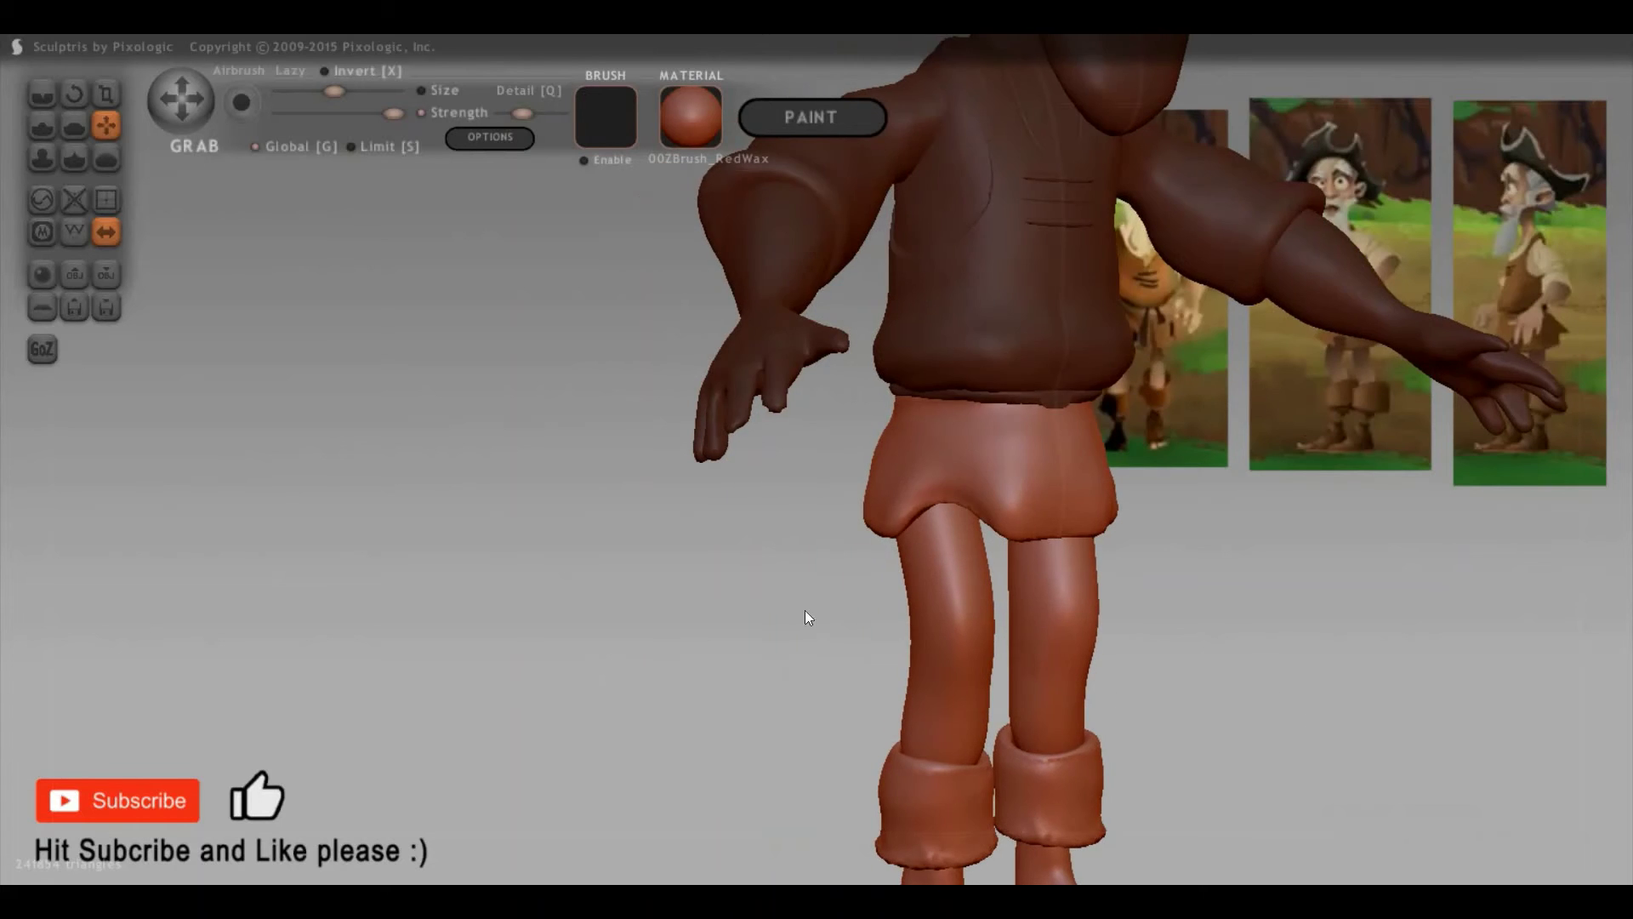
# Step: Add a mirrored pair of large spheres as extra objects flanking the pirate at hand height
pyautogui.click(36, 273)
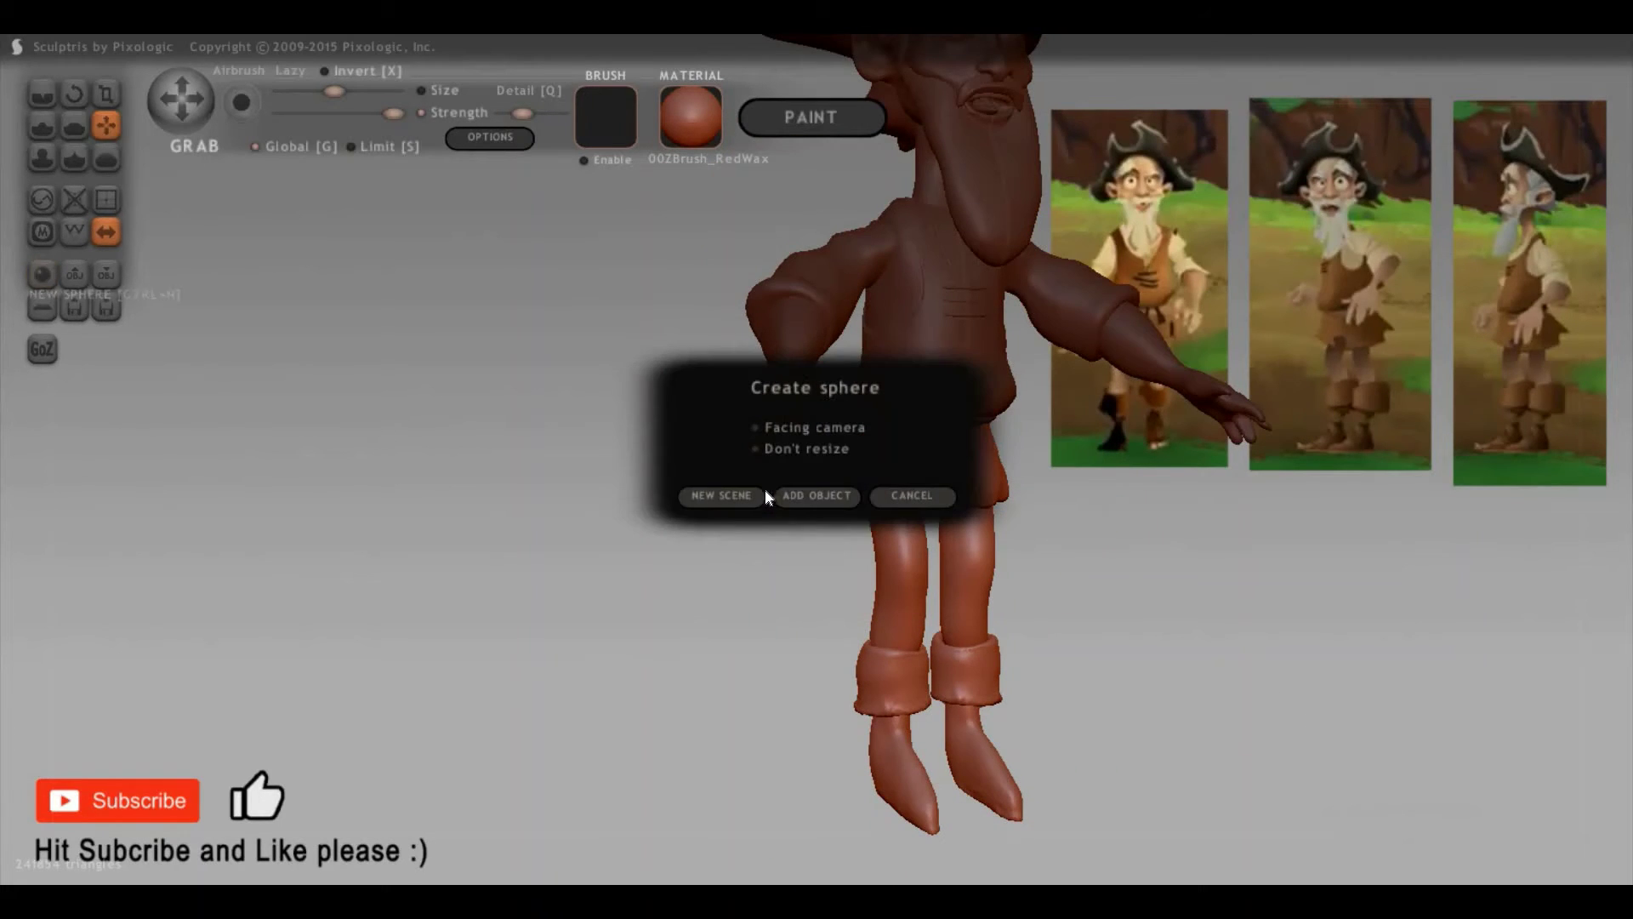
pyautogui.click(817, 495)
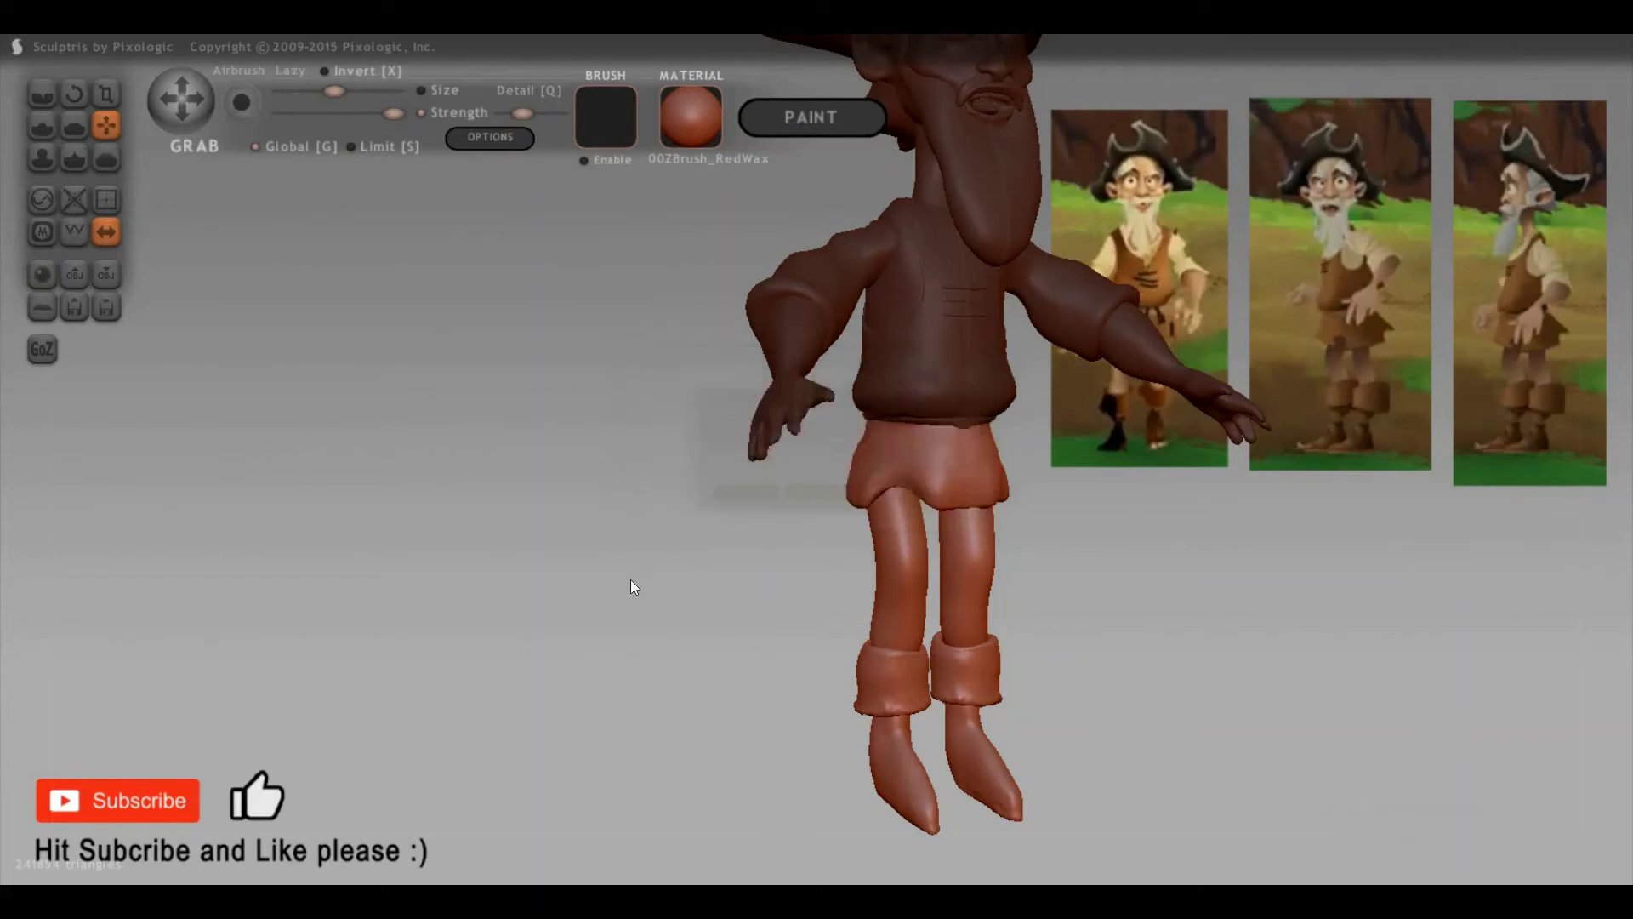
pyautogui.moveTo(616, 578); pyautogui.dragTo(449, 347)
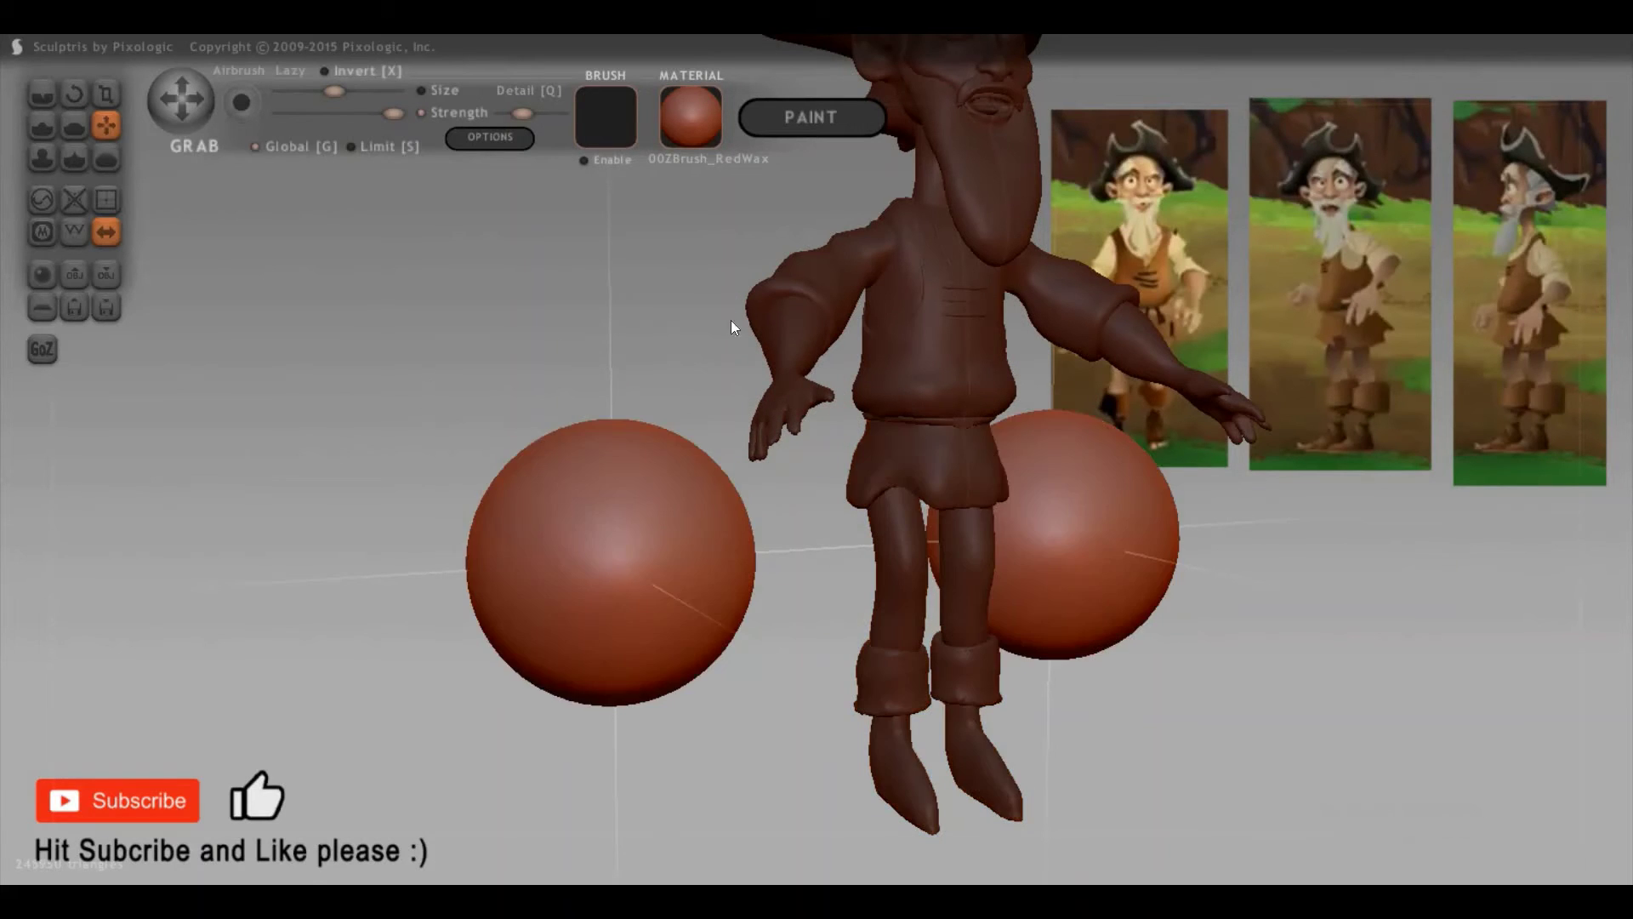
pyautogui.moveTo(732, 320)
pyautogui.mouseDown()
pyautogui.moveTo(896, 556)
pyautogui.moveTo(603, 642)
pyautogui.mouseUp()
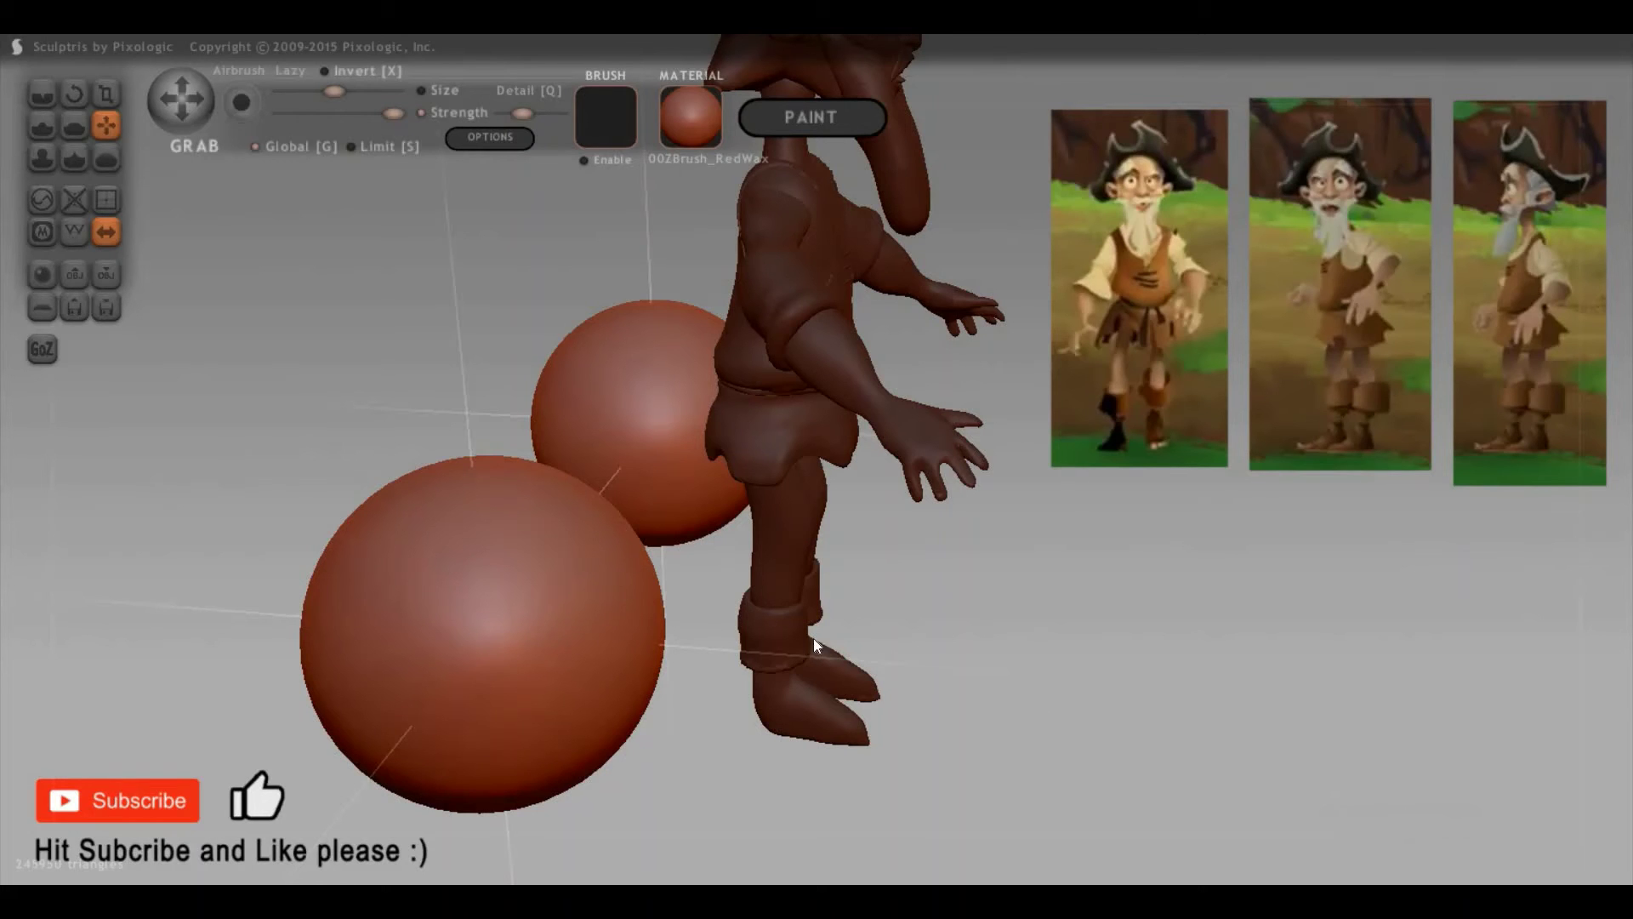
pyautogui.moveTo(814, 641); pyautogui.dragTo(603, 614)
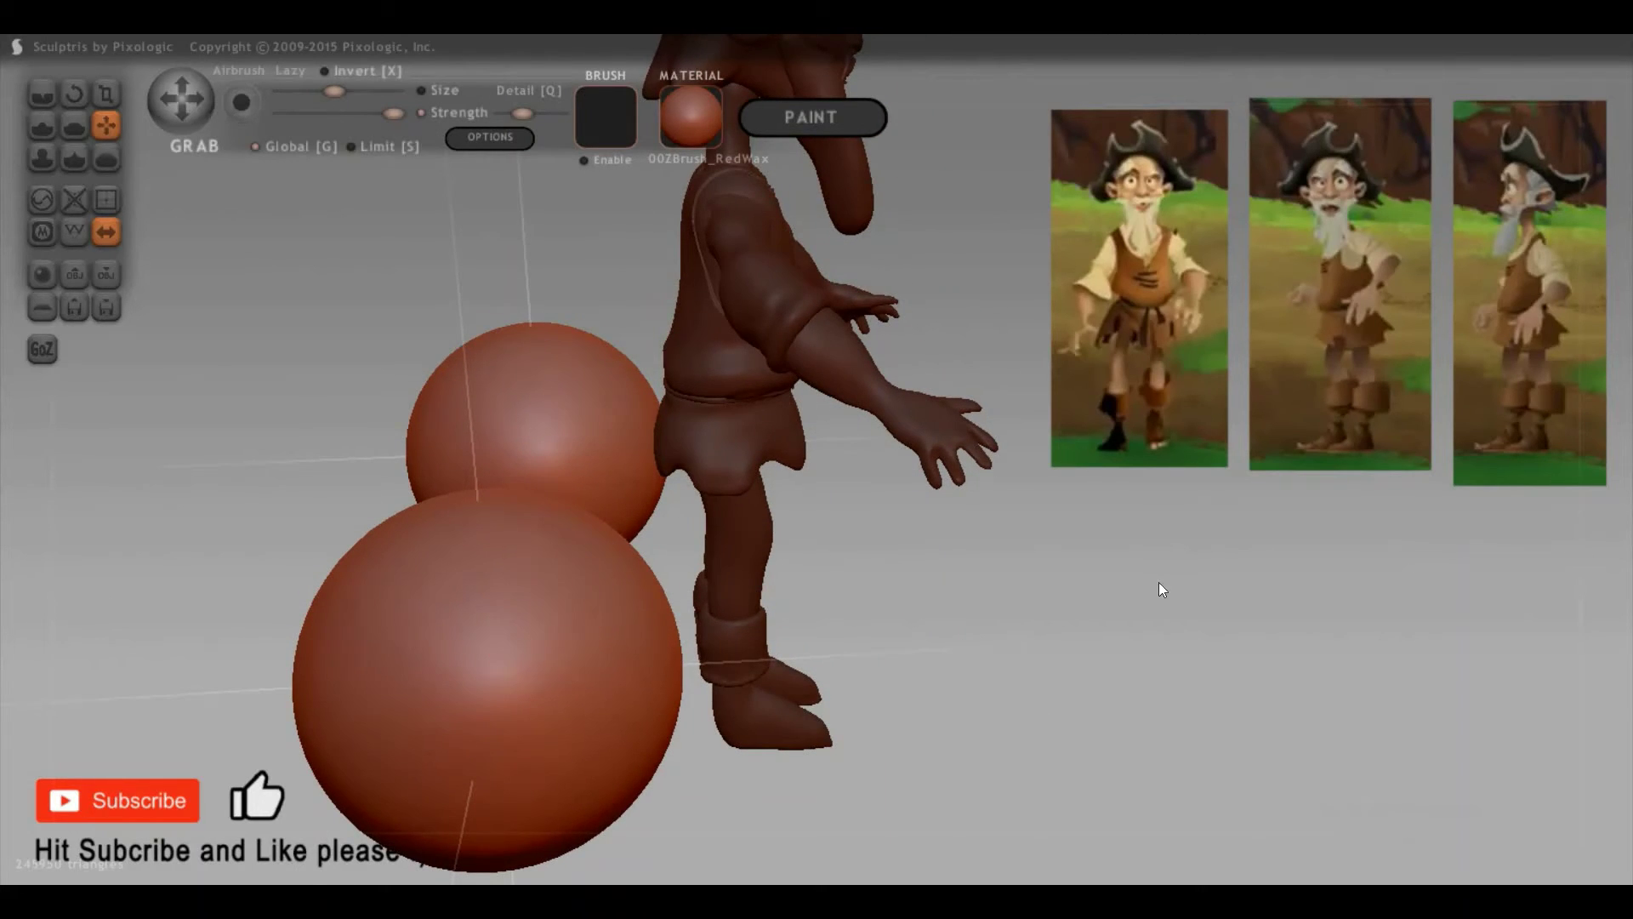
pyautogui.moveTo(1042, 639)
pyautogui.mouseDown()
pyautogui.moveTo(1107, 687)
pyautogui.moveTo(730, 631)
pyautogui.mouseUp()
# Step: Shrink both mirrored spheres and squash them into thin ellipses
pyautogui.press('t')
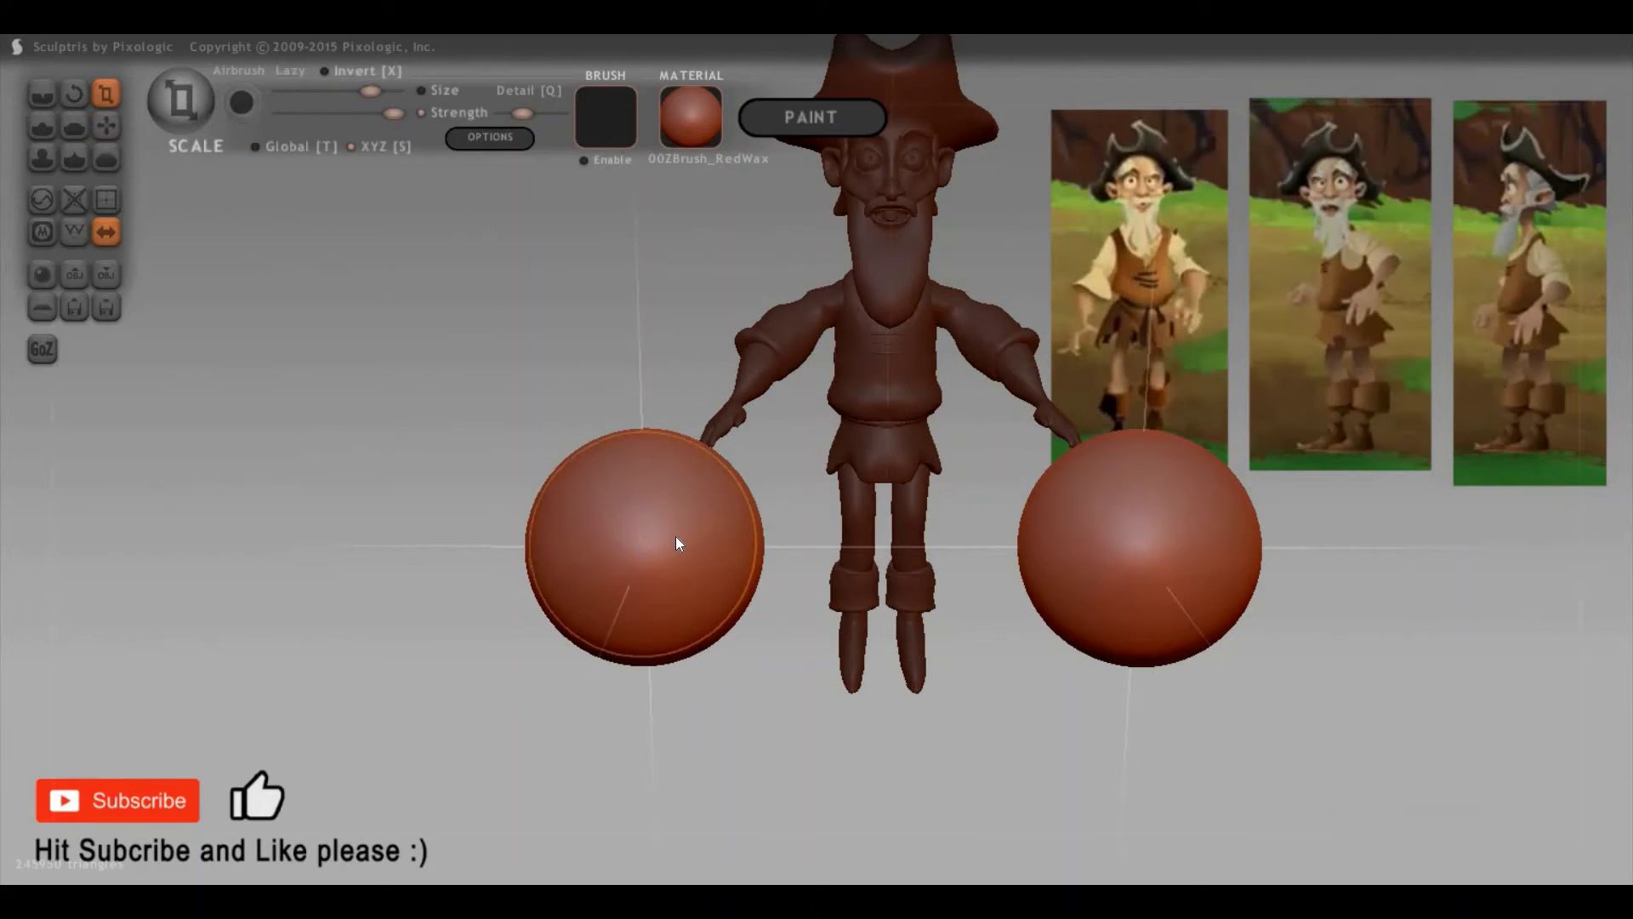
pyautogui.moveTo(386, 546); pyautogui.dragTo(514, 554)
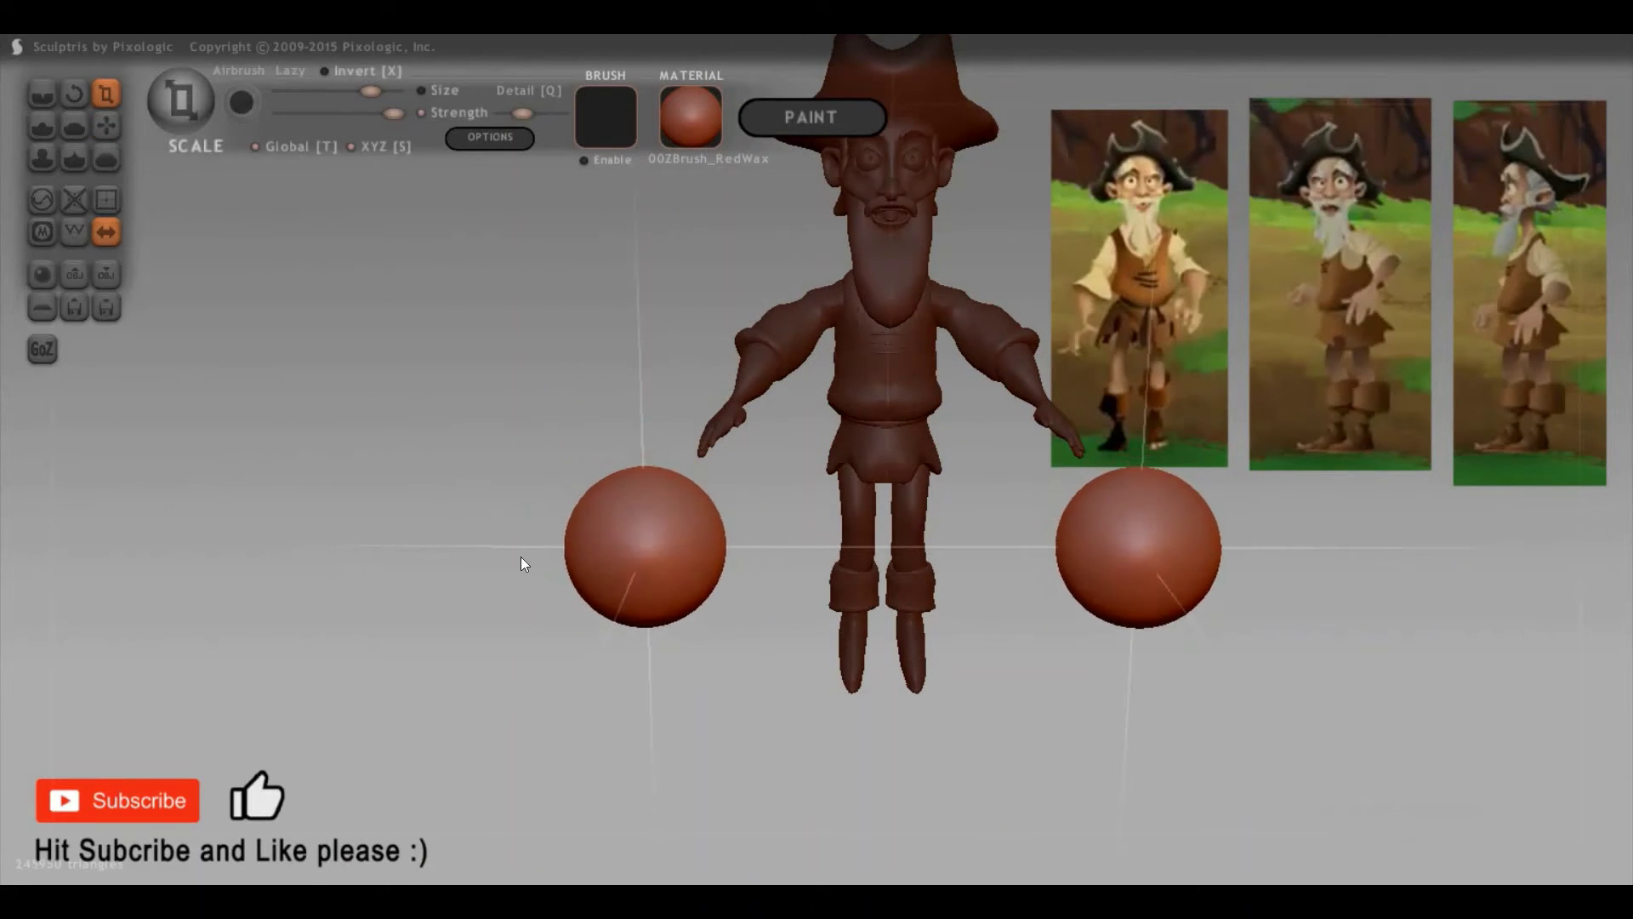
pyautogui.moveTo(190, 566); pyautogui.dragTo(484, 550)
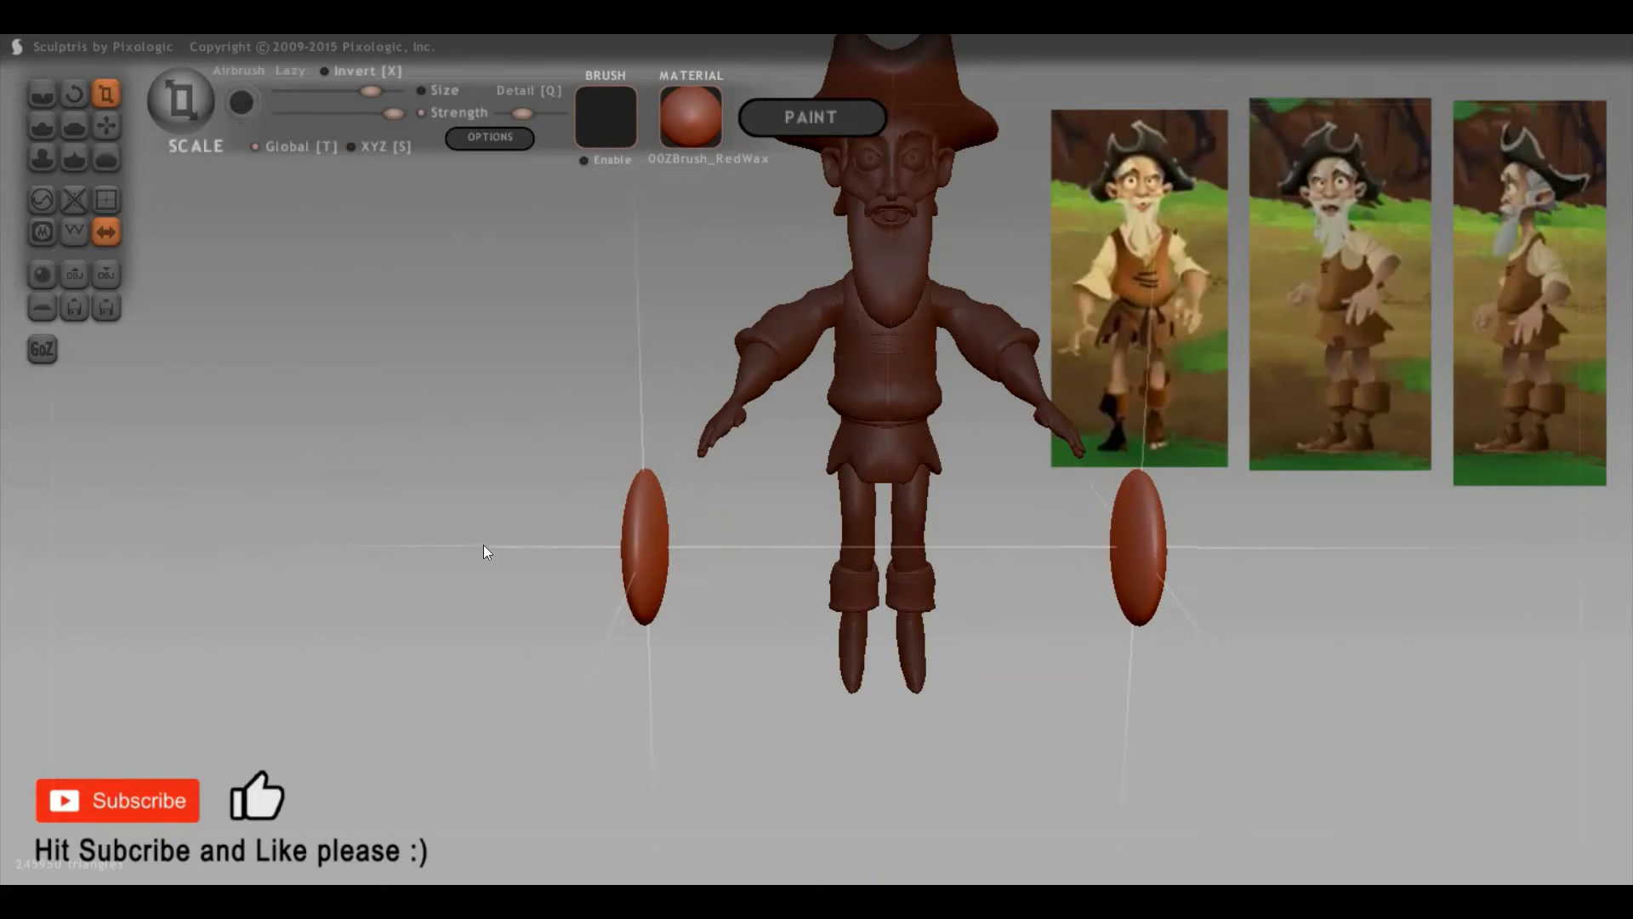
pyautogui.moveTo(1009, 528); pyautogui.dragTo(1034, 539)
pyautogui.keyDown('shift'); pyautogui.moveTo(1139, 559); pyautogui.dragTo(868, 537); pyautogui.keyUp('shift')
# Step: Thin the ellipses into needle shapes, narrowing both ends and pinching the middle
pyautogui.moveTo(480, 536)
pyautogui.mouseDown()
pyautogui.moveTo(1256, 522)
pyautogui.moveTo(1015, 565)
pyautogui.moveTo(1102, 503)
pyautogui.moveTo(1304, 519)
pyautogui.moveTo(709, 613)
pyautogui.moveTo(646, 568)
pyautogui.moveTo(582, 598)
pyautogui.moveTo(607, 411)
pyautogui.mouseUp()
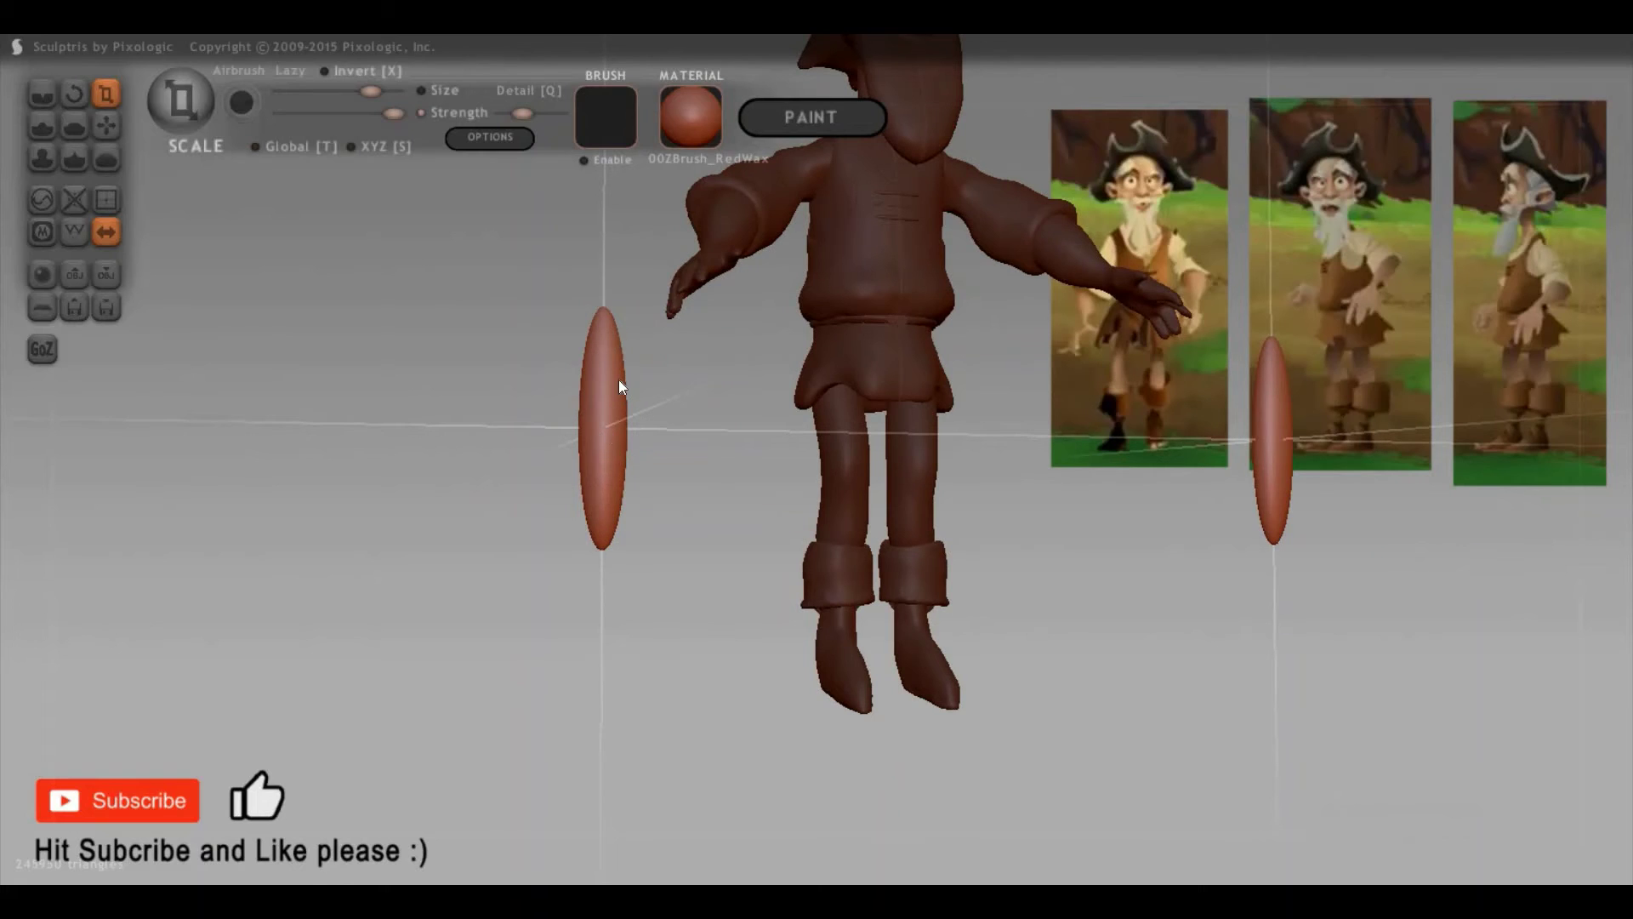
pyautogui.scroll(-2, 616, 384)
pyautogui.moveTo(537, 544); pyautogui.dragTo(493, 693)
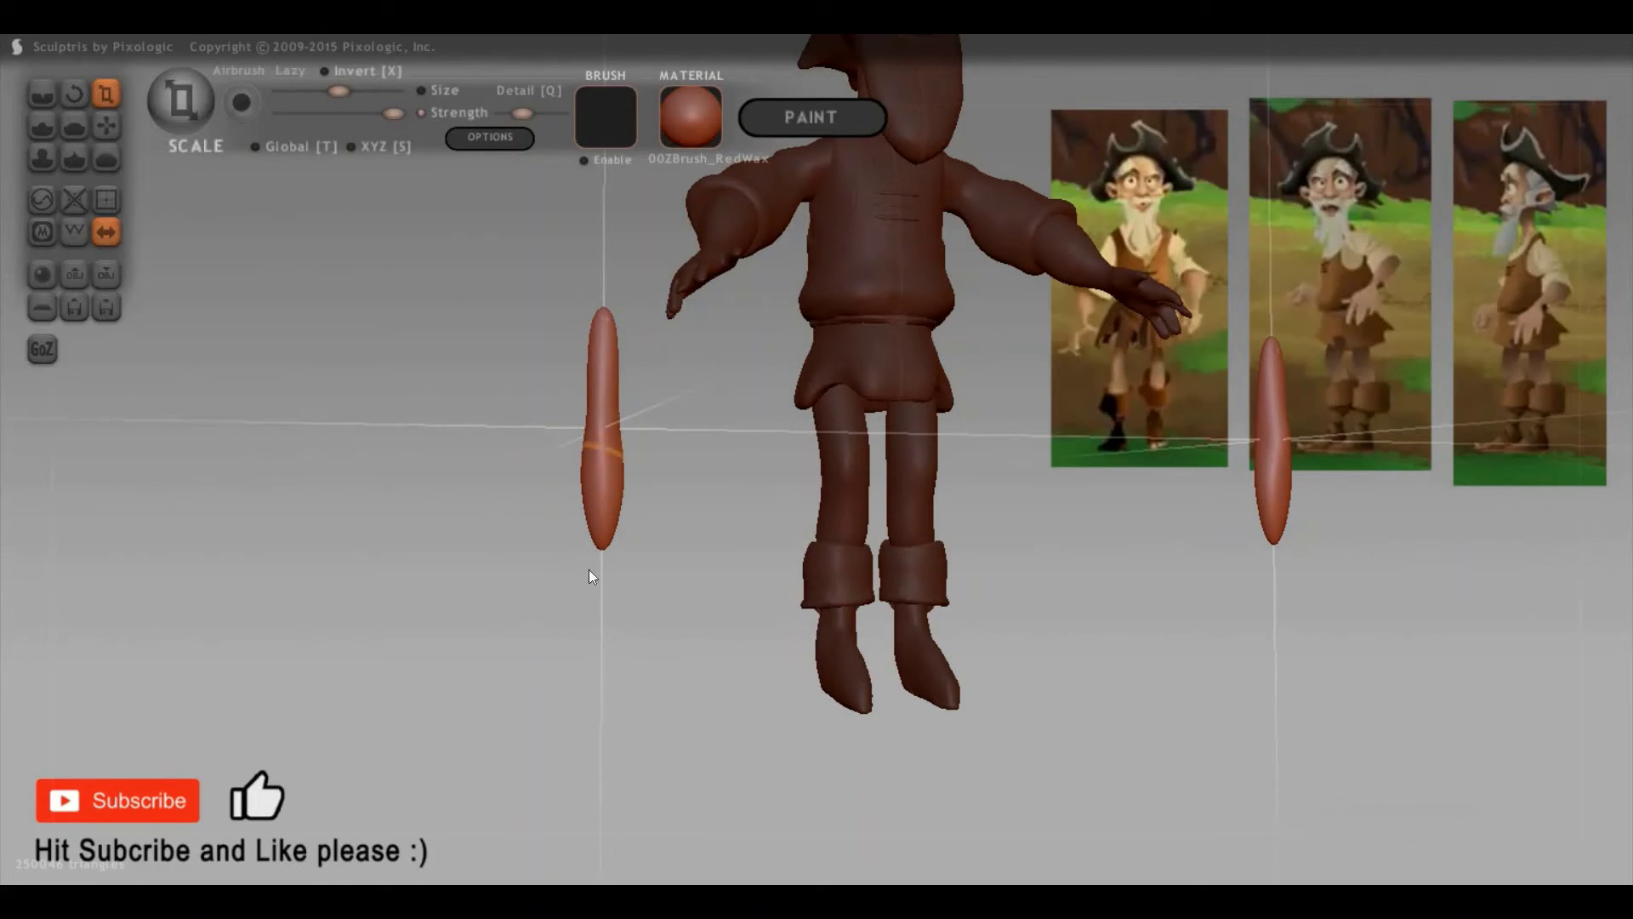
pyautogui.moveTo(589, 570); pyautogui.dragTo(607, 349)
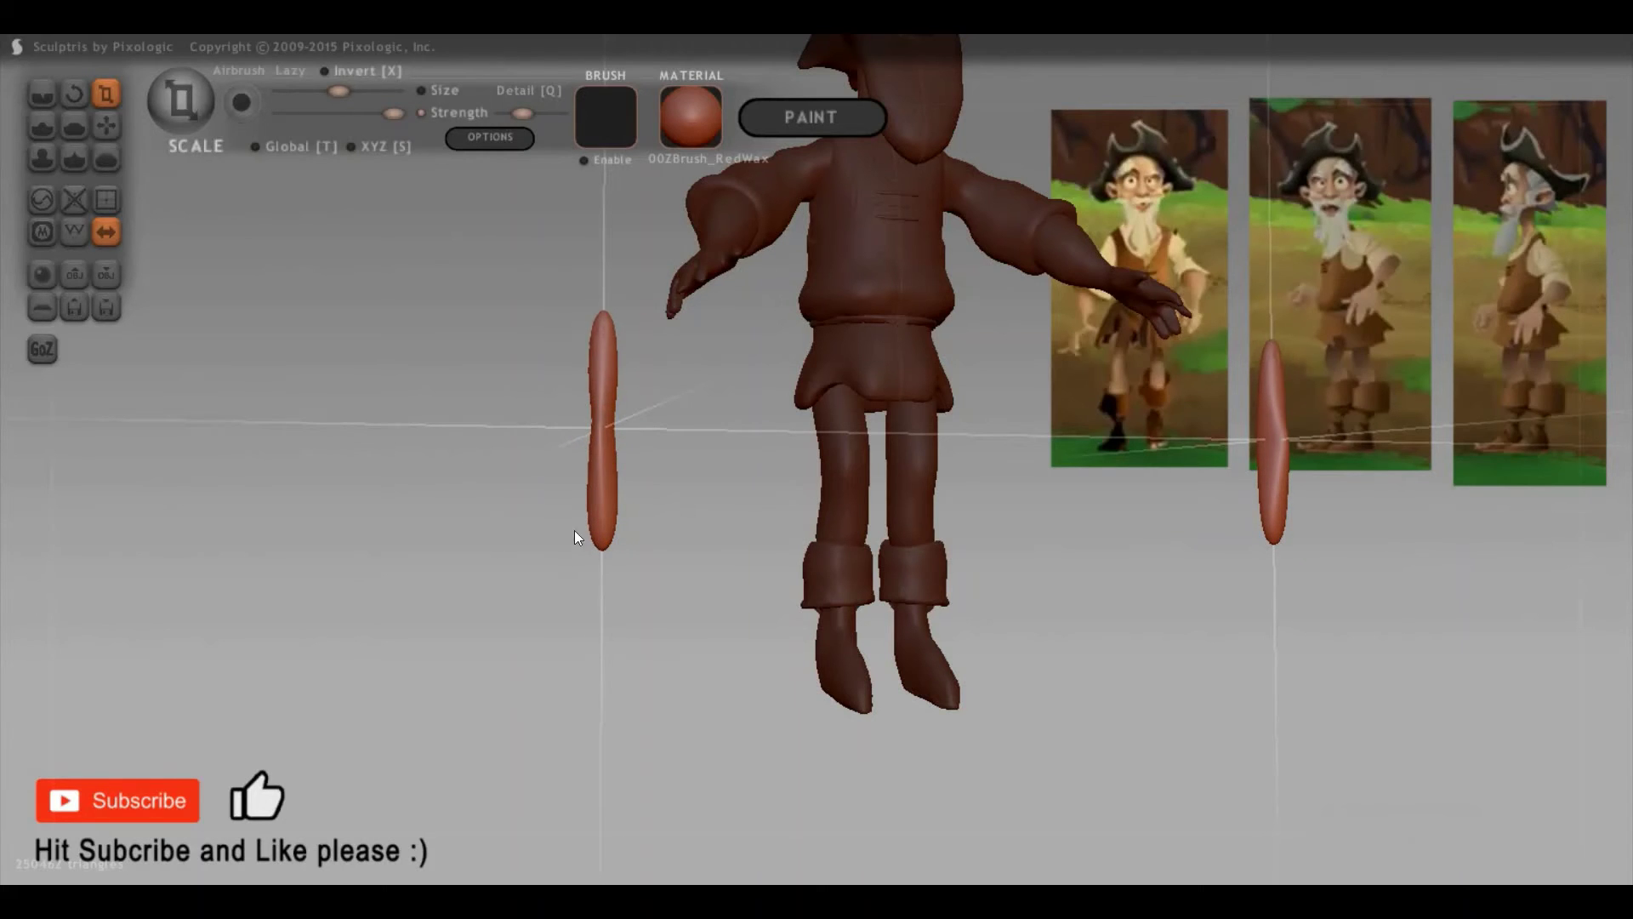
pyautogui.moveTo(574, 530); pyautogui.dragTo(593, 619)
pyautogui.press('5')
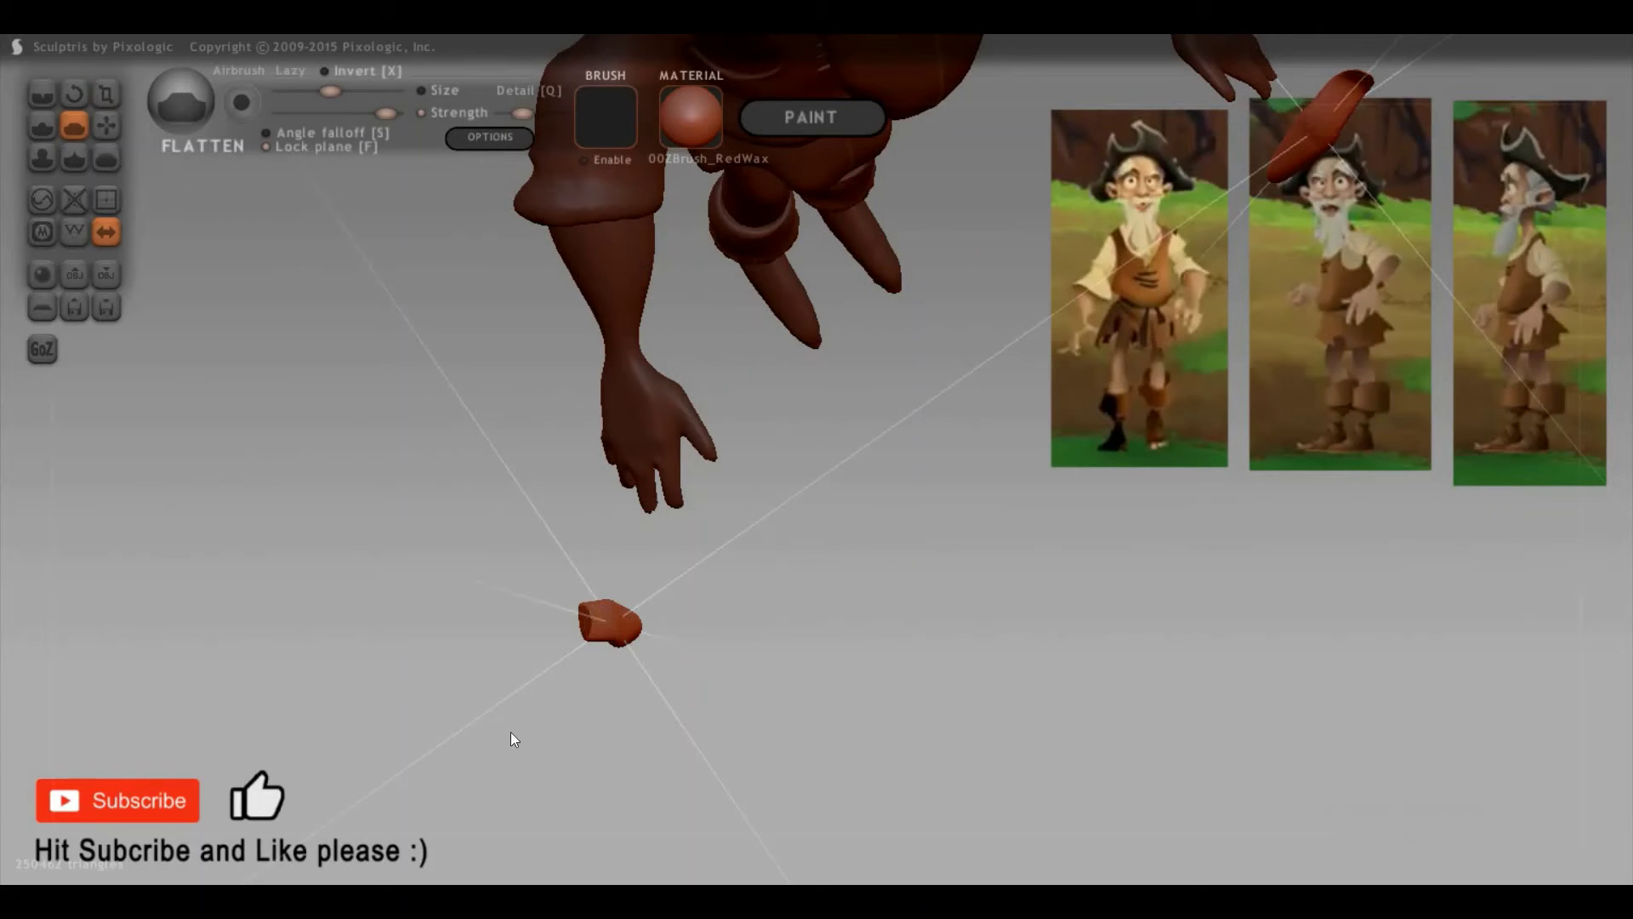
# Step: Bend both mirrored slivers into curved, tapering horn shapes with an enlarged Rotate brush
pyautogui.moveTo(511, 732); pyautogui.dragTo(516, 814)
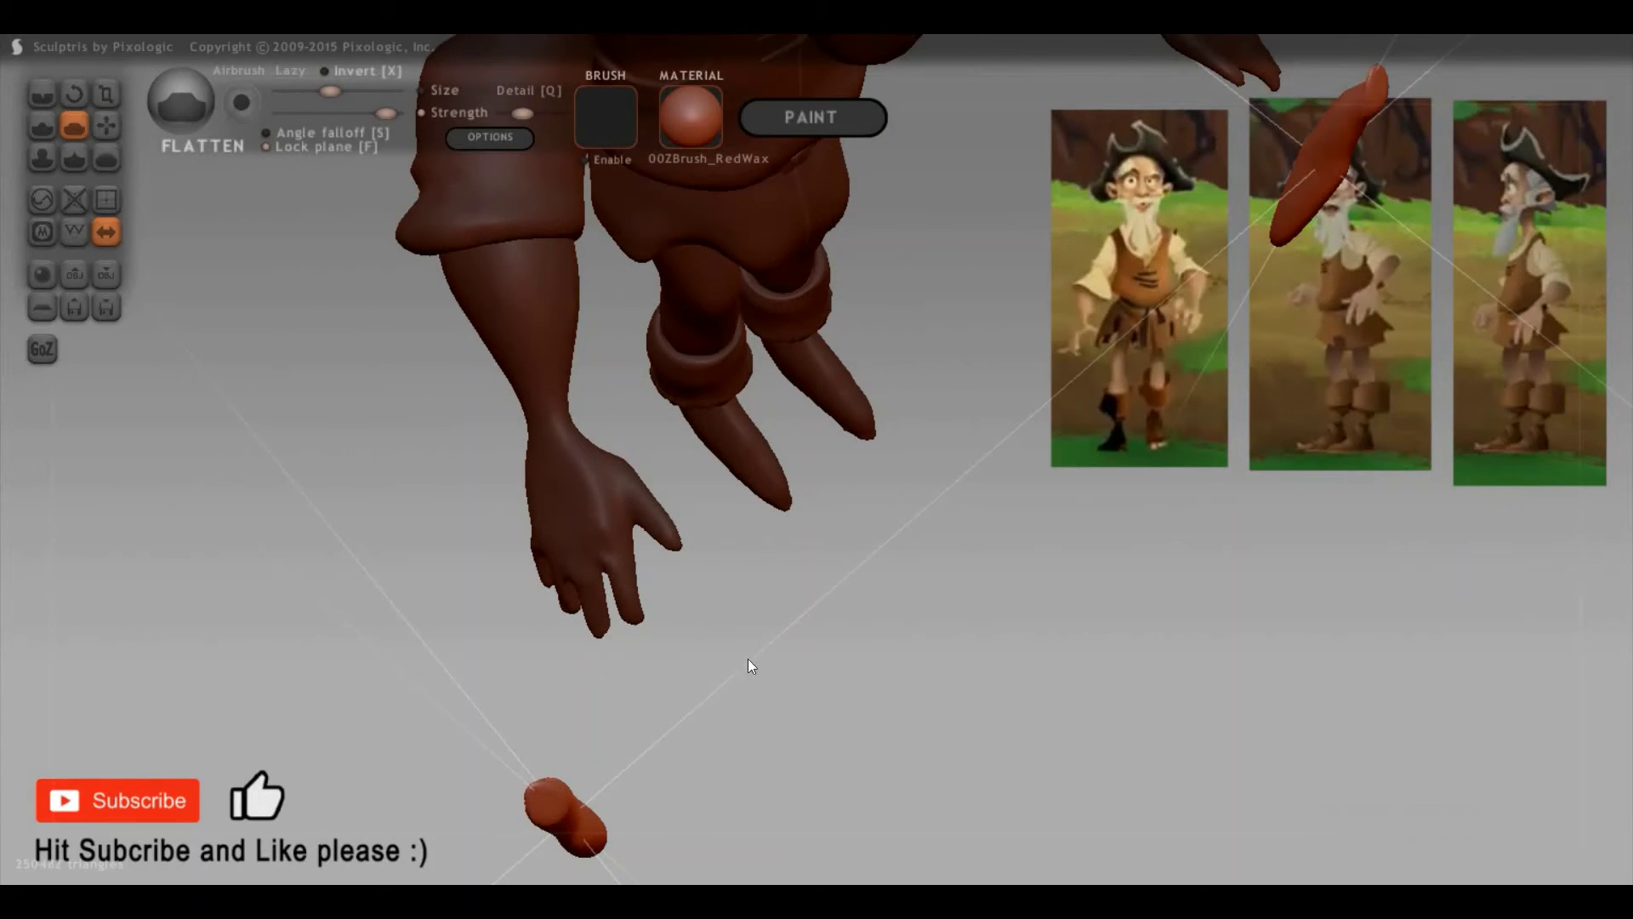
pyautogui.moveTo(747, 660)
pyautogui.mouseDown()
pyautogui.moveTo(805, 761)
pyautogui.moveTo(1001, 487)
pyautogui.mouseUp()
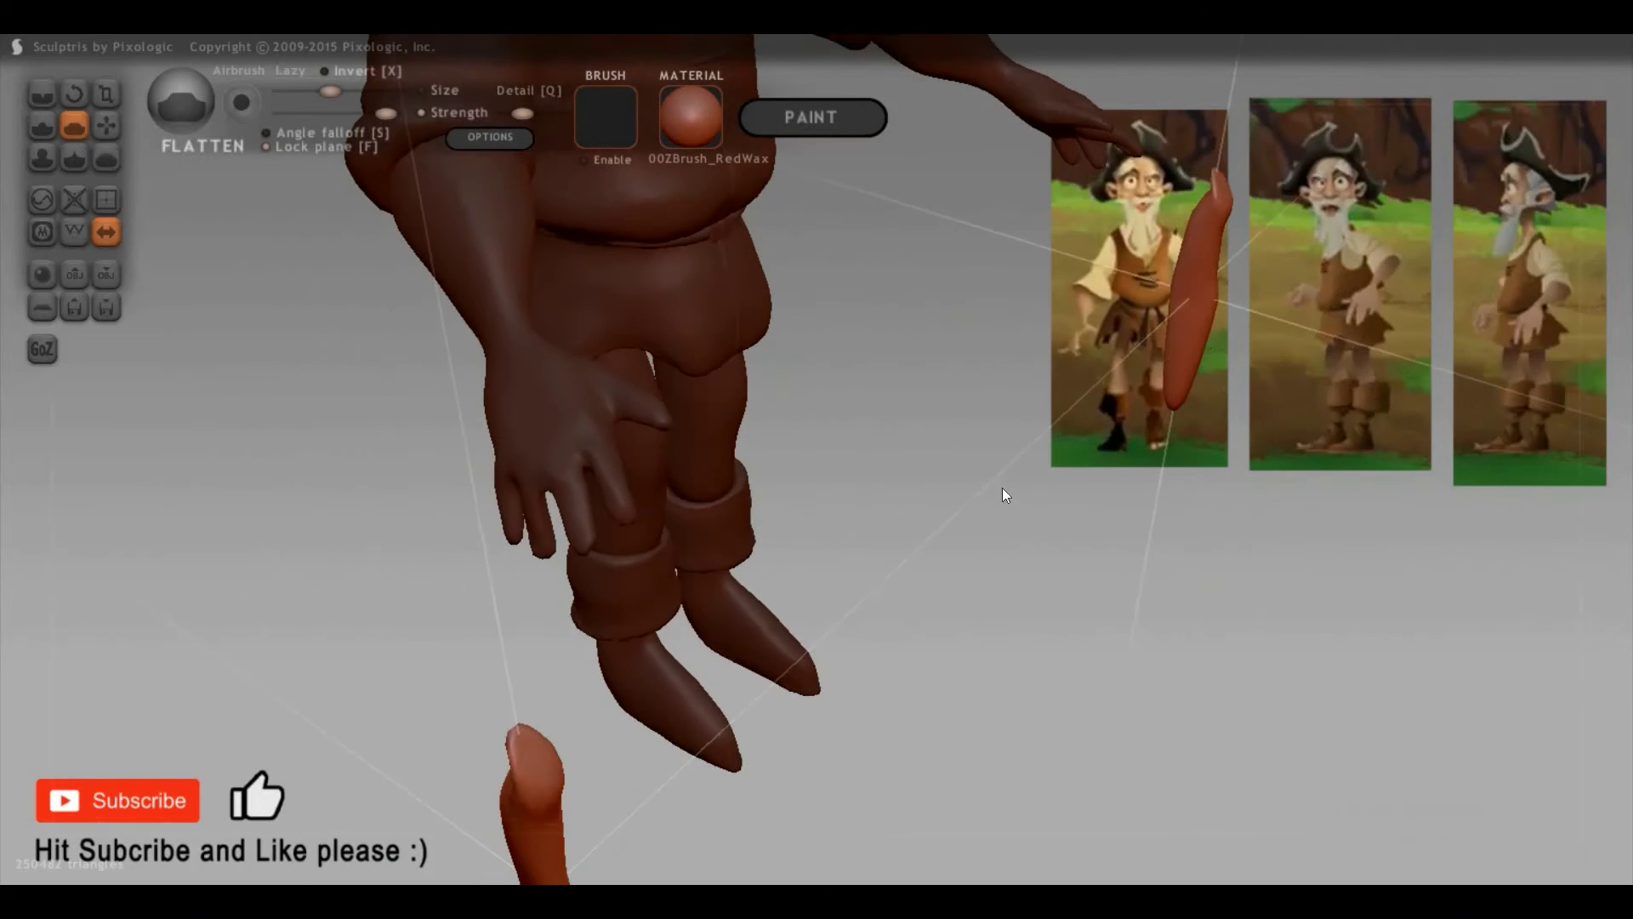
pyautogui.moveTo(646, 535)
pyautogui.mouseDown()
pyautogui.moveTo(611, 532)
pyautogui.moveTo(633, 509)
pyautogui.moveTo(372, 478)
pyautogui.mouseUp()
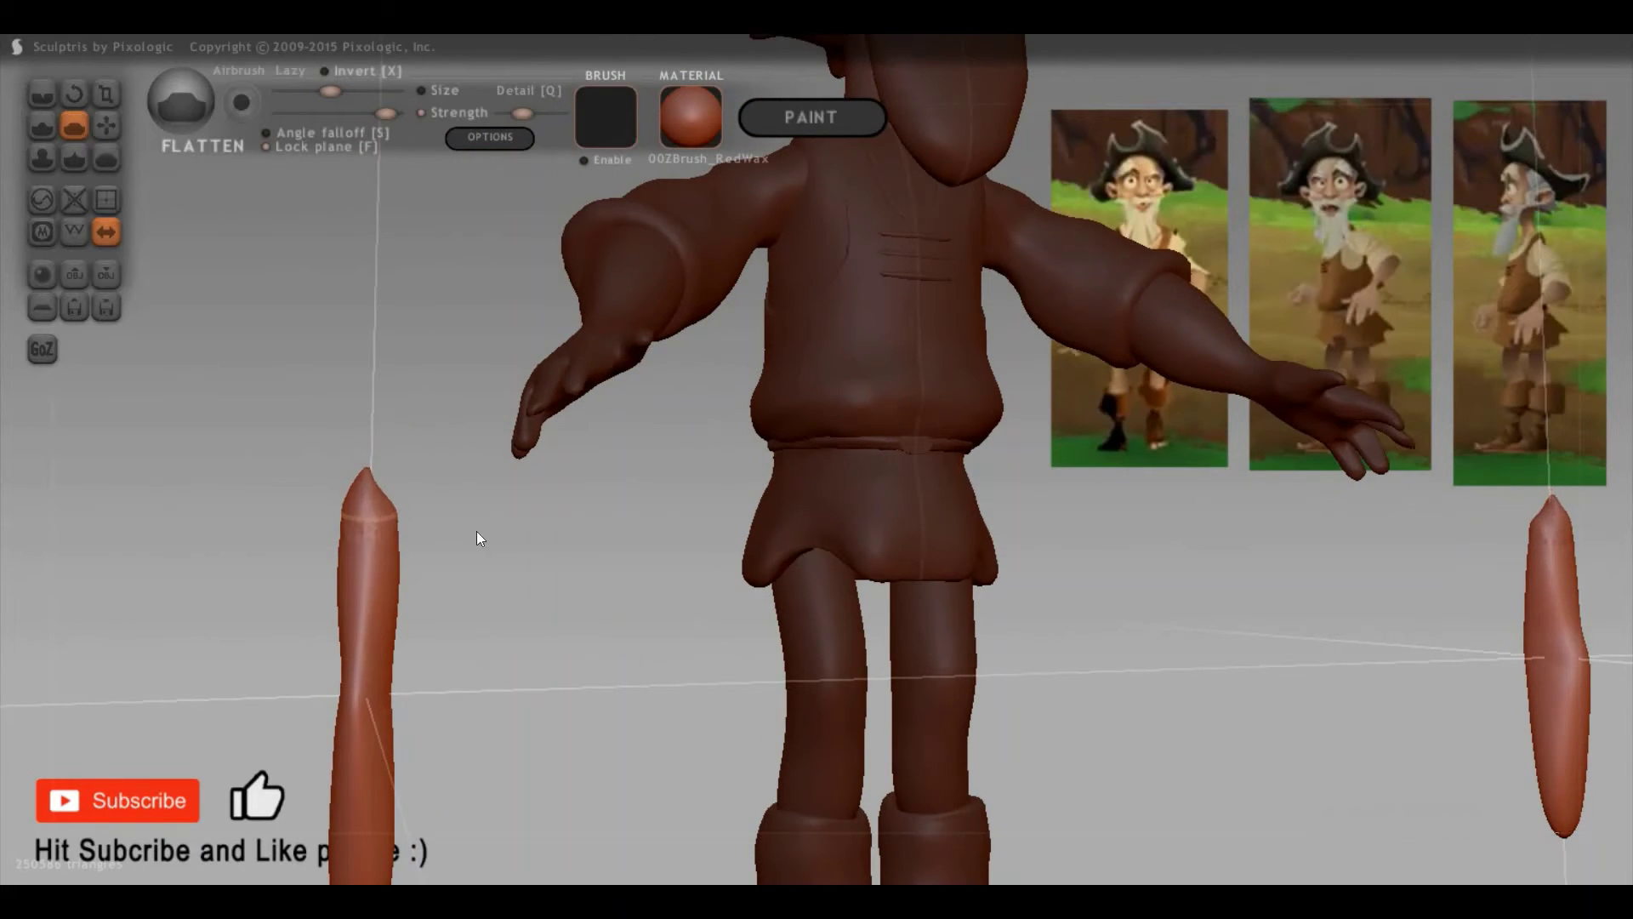
pyautogui.moveTo(475, 530)
pyautogui.mouseDown()
pyautogui.moveTo(371, 423)
pyautogui.moveTo(379, 403)
pyautogui.mouseUp()
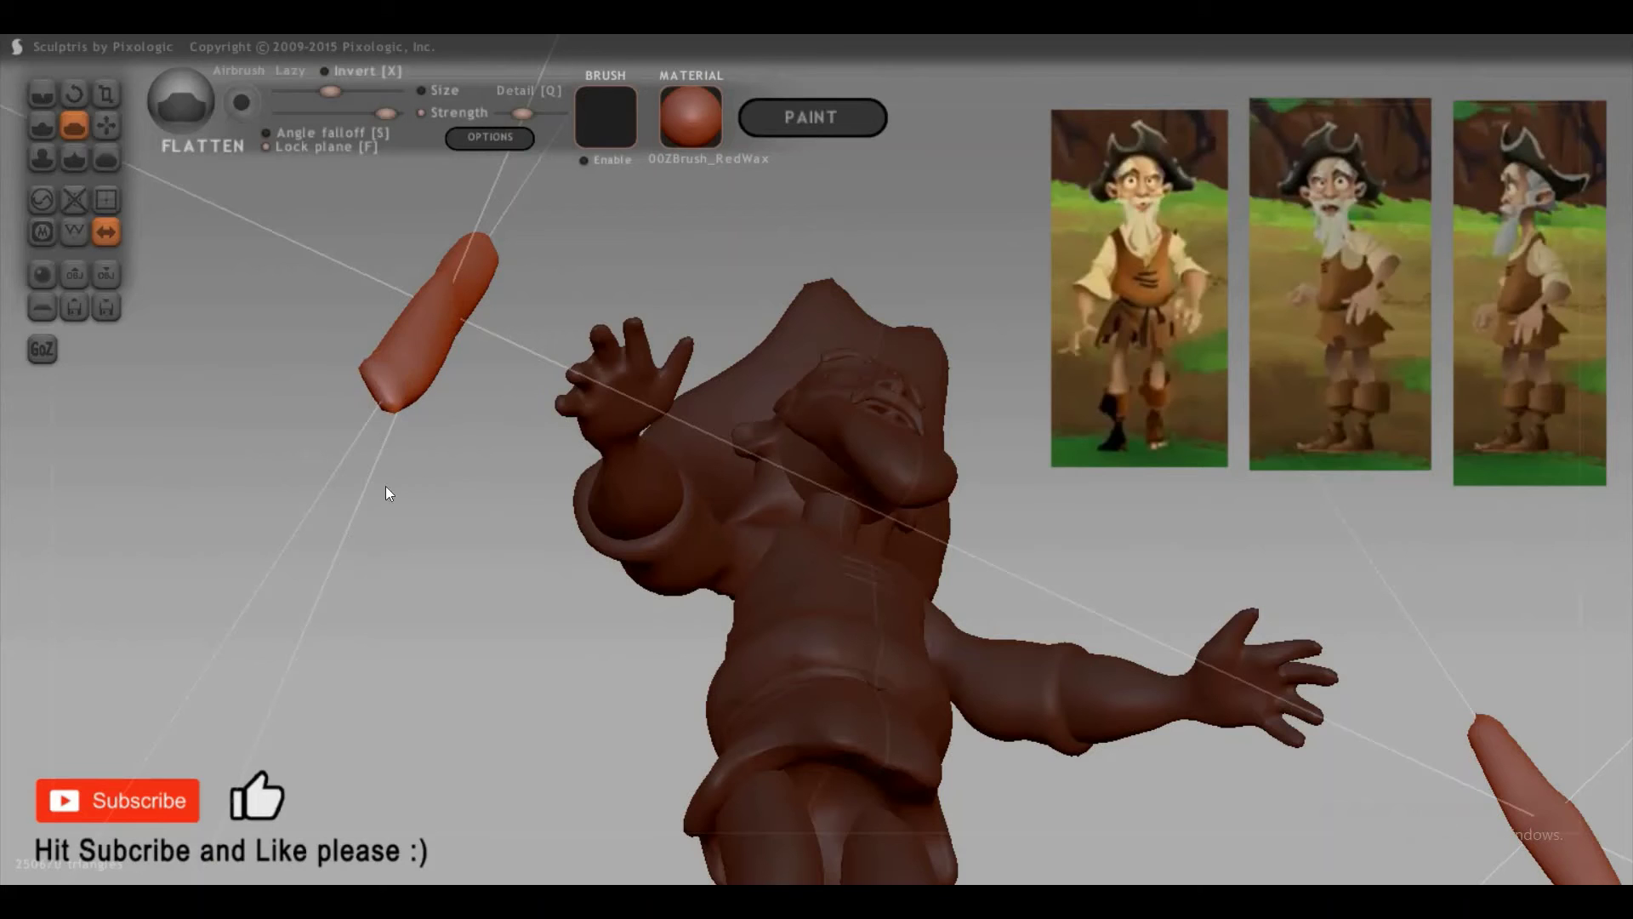
pyautogui.moveTo(386, 486)
pyautogui.mouseDown()
pyautogui.moveTo(572, 548)
pyautogui.moveTo(474, 557)
pyautogui.mouseUp()
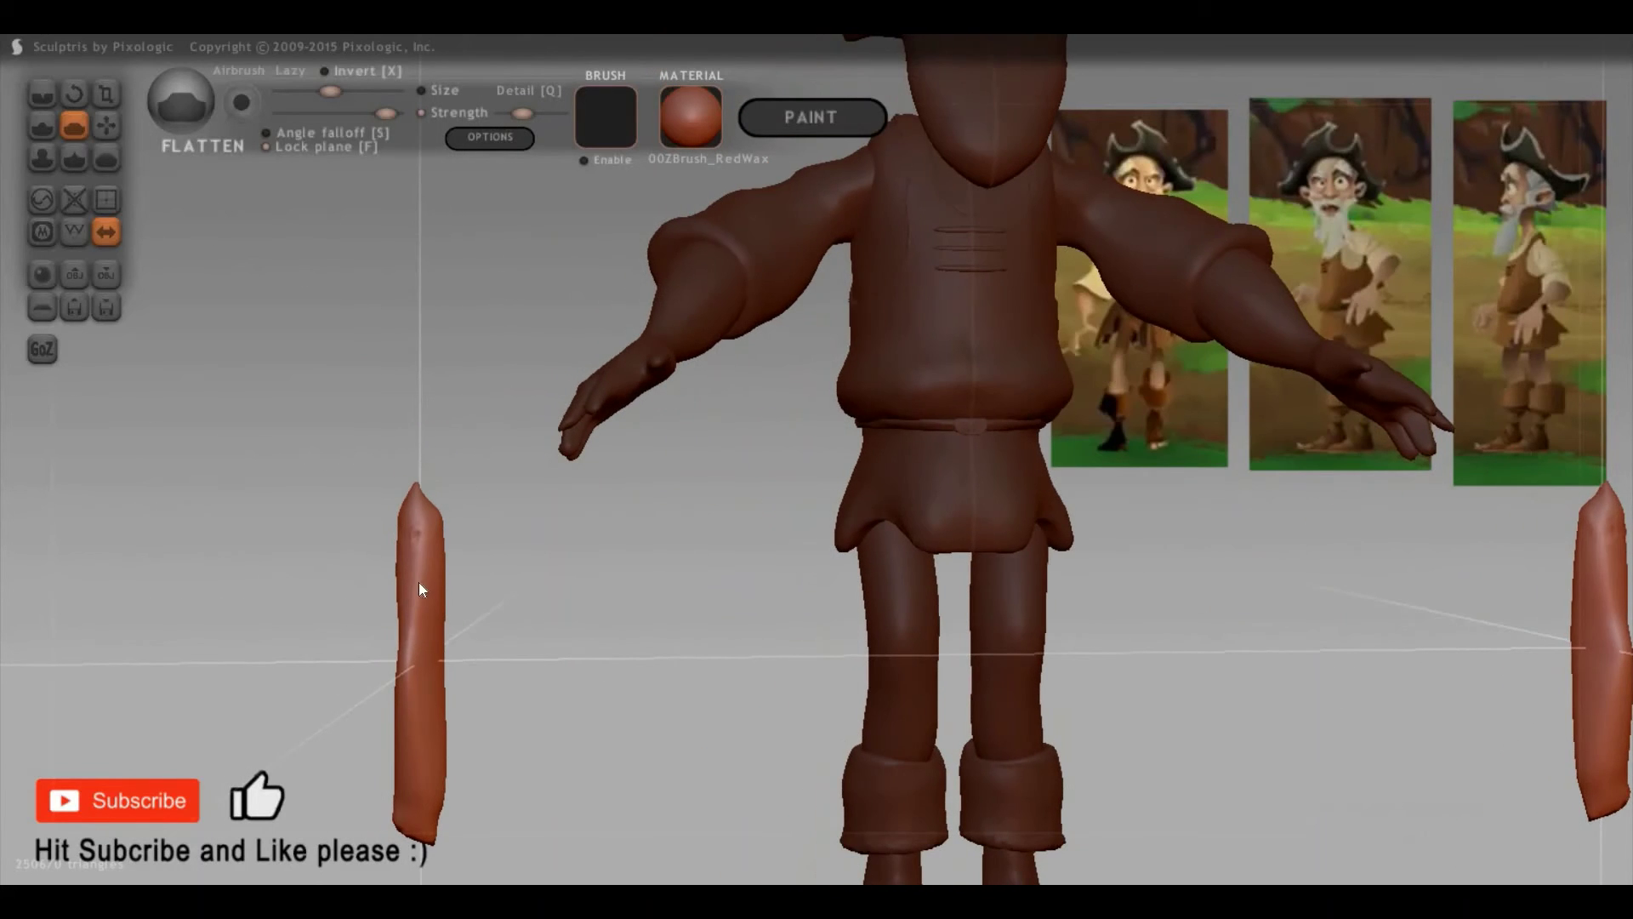
pyautogui.press('r')
pyautogui.press('space')
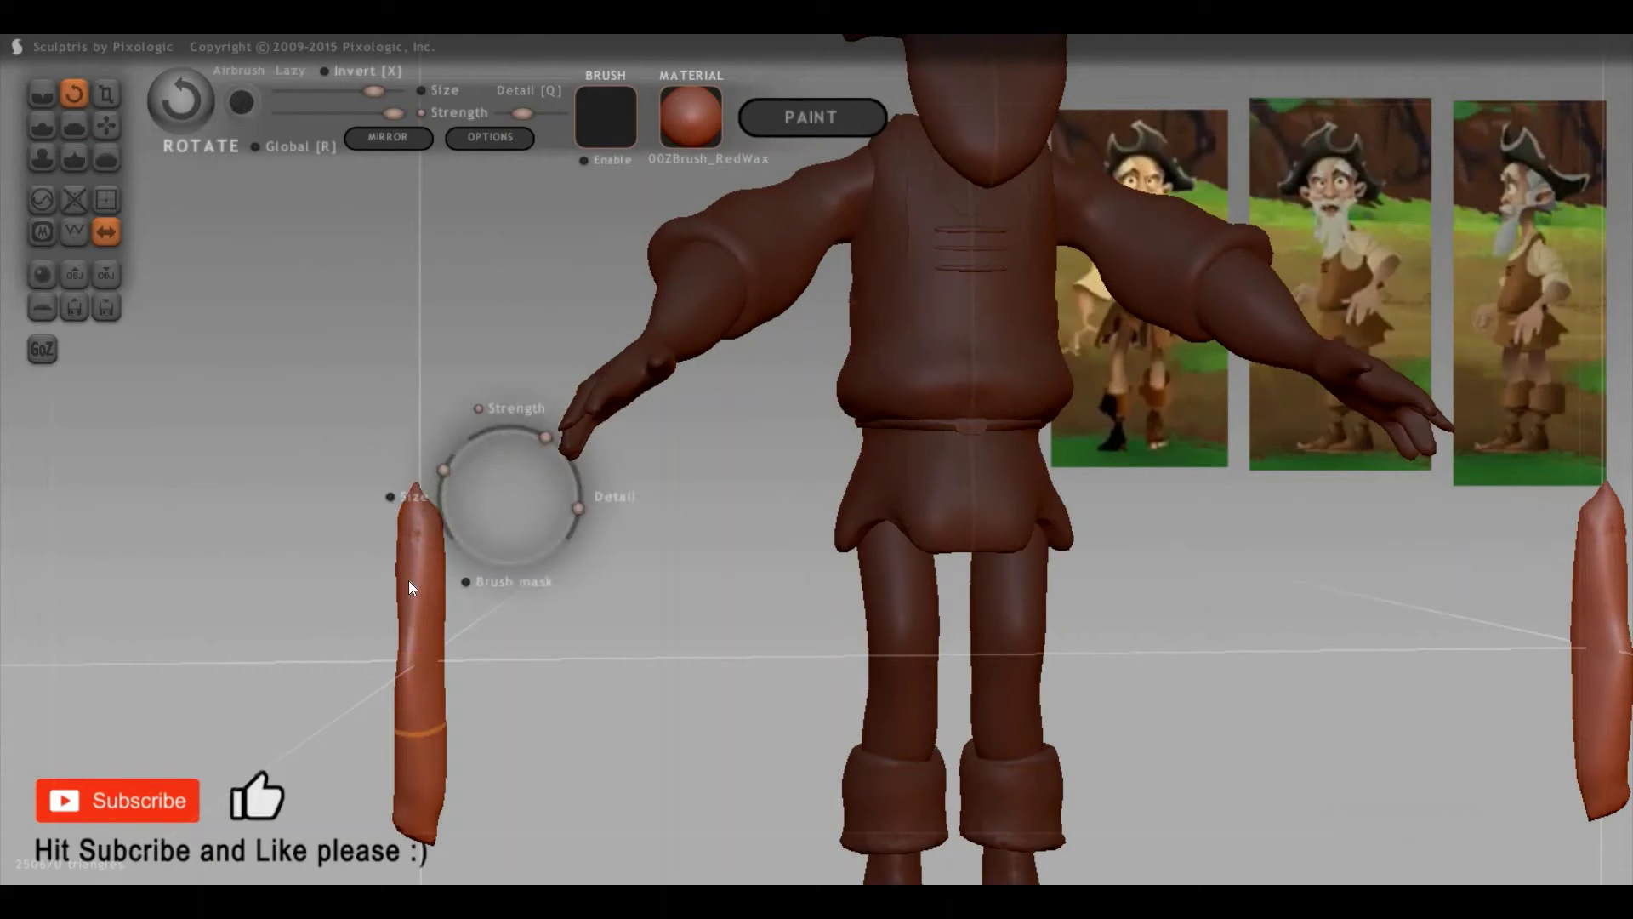
pyautogui.moveTo(408, 493); pyautogui.dragTo(452, 477)
pyautogui.moveTo(407, 593); pyautogui.dragTo(471, 509)
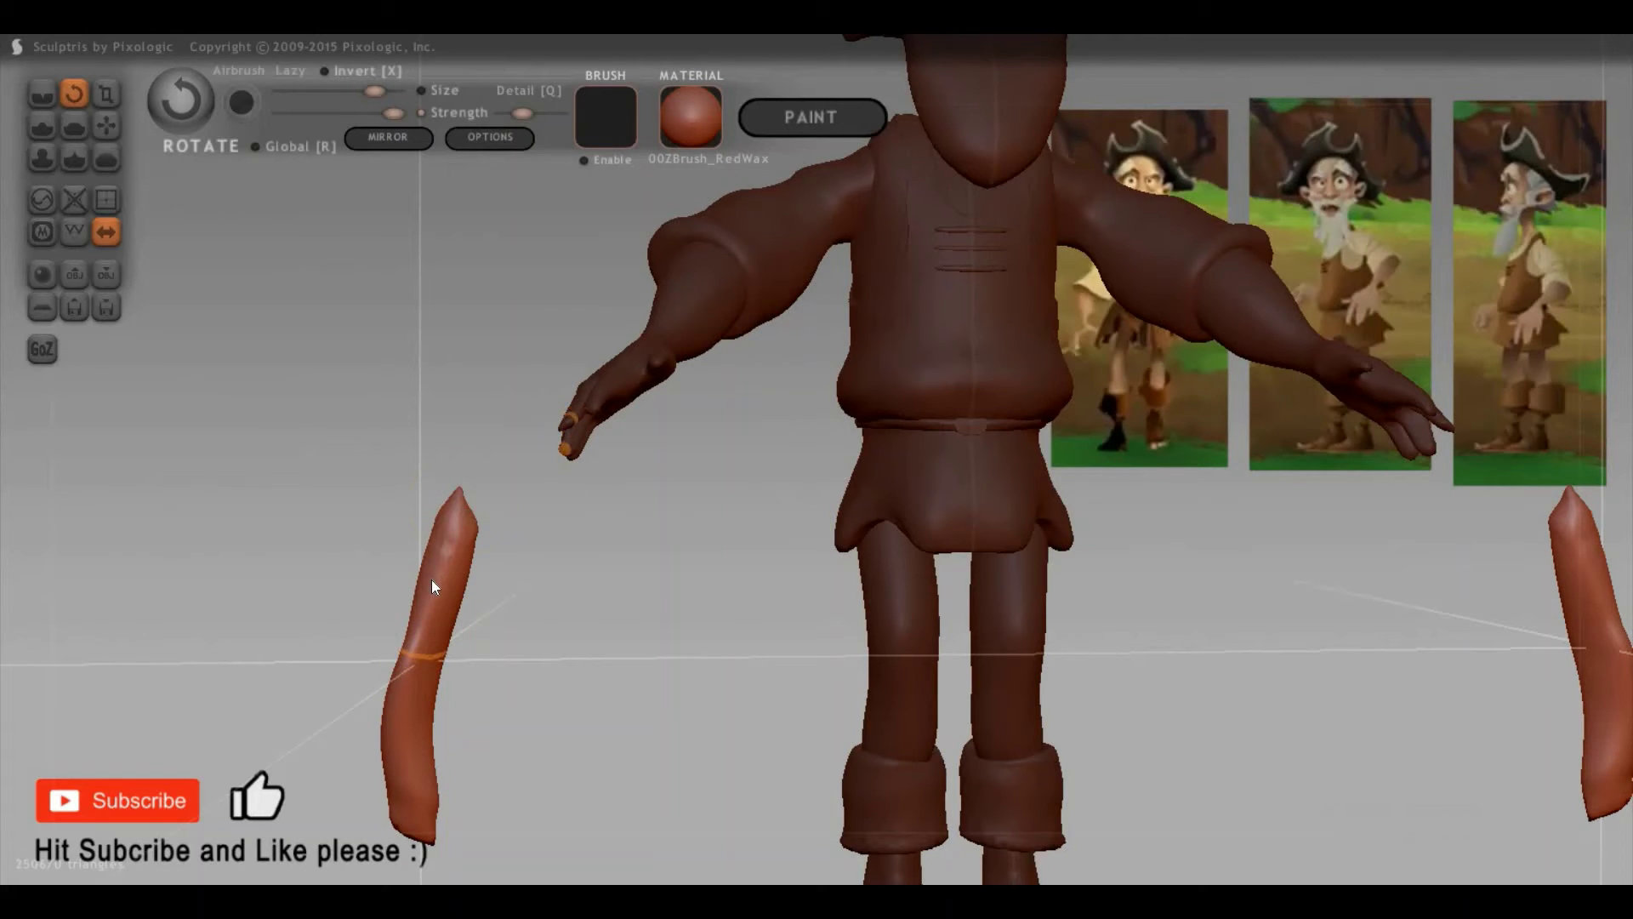
pyautogui.moveTo(409, 559); pyautogui.dragTo(489, 593)
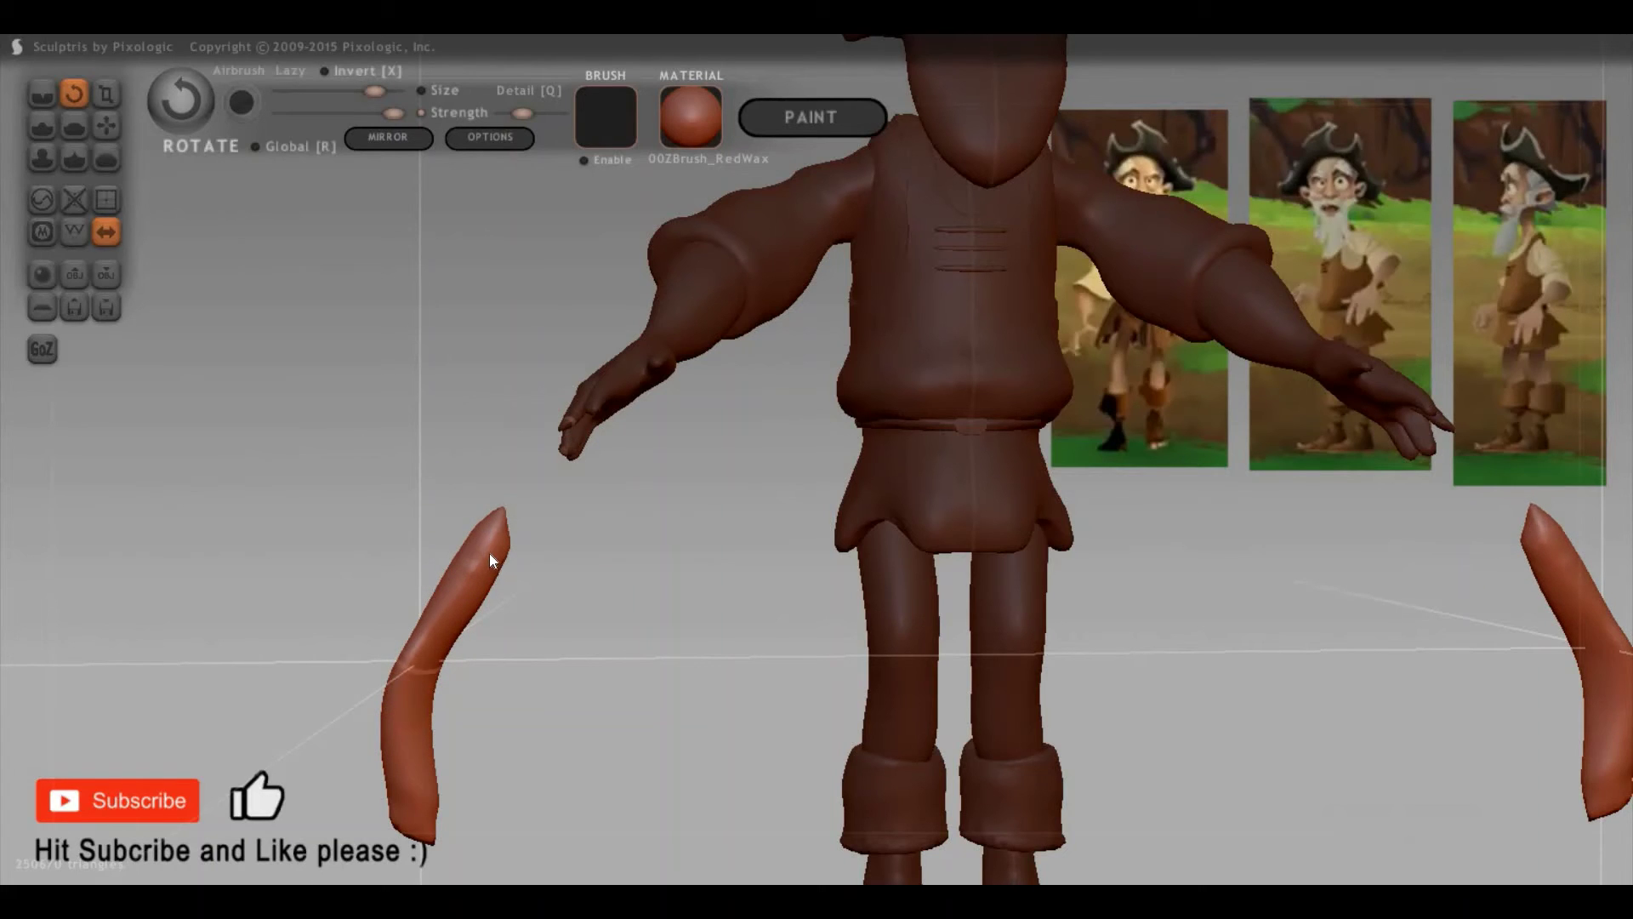
# Step: Slightly bend one sausage piece with the Grab brush
pyautogui.press('3')
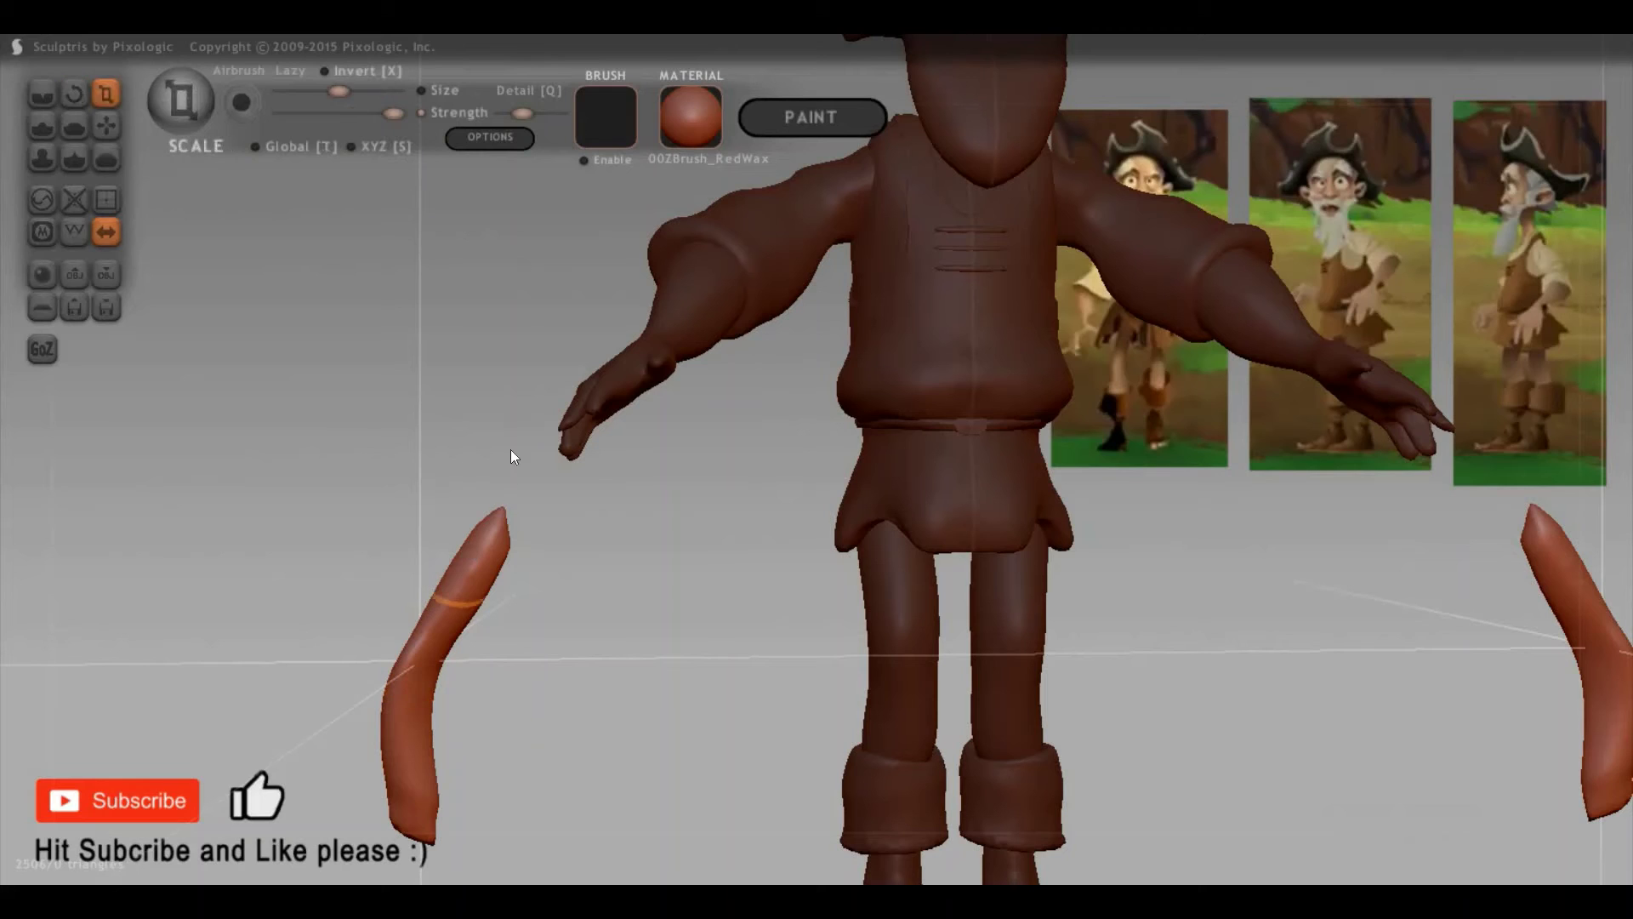
pyautogui.press('space')
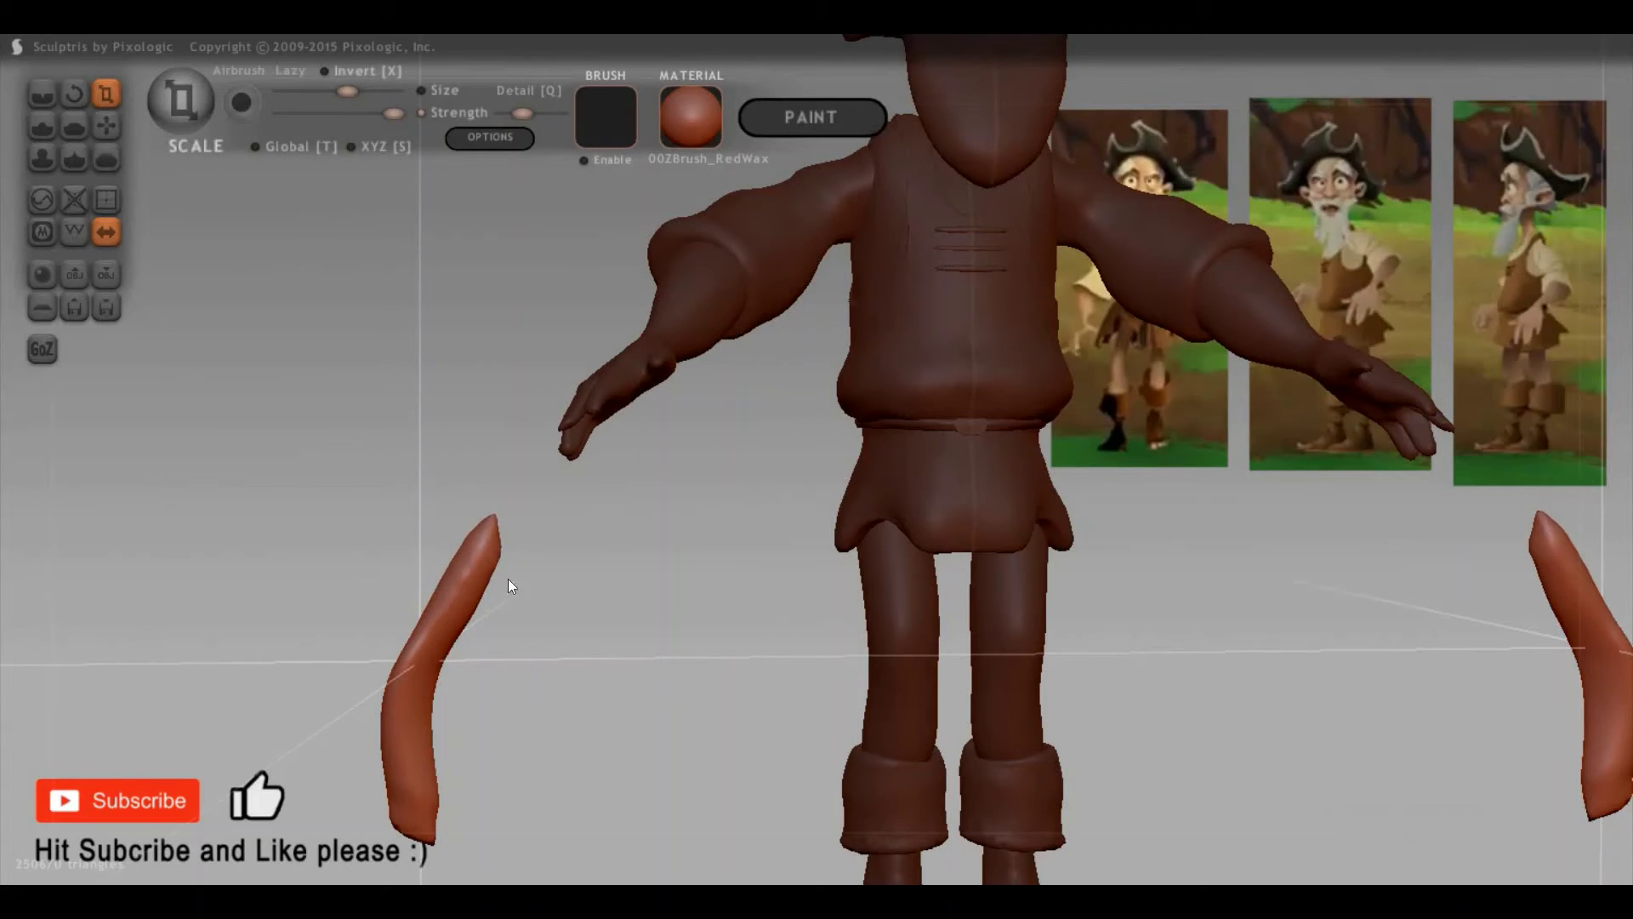
pyautogui.scroll(1, 558, 627)
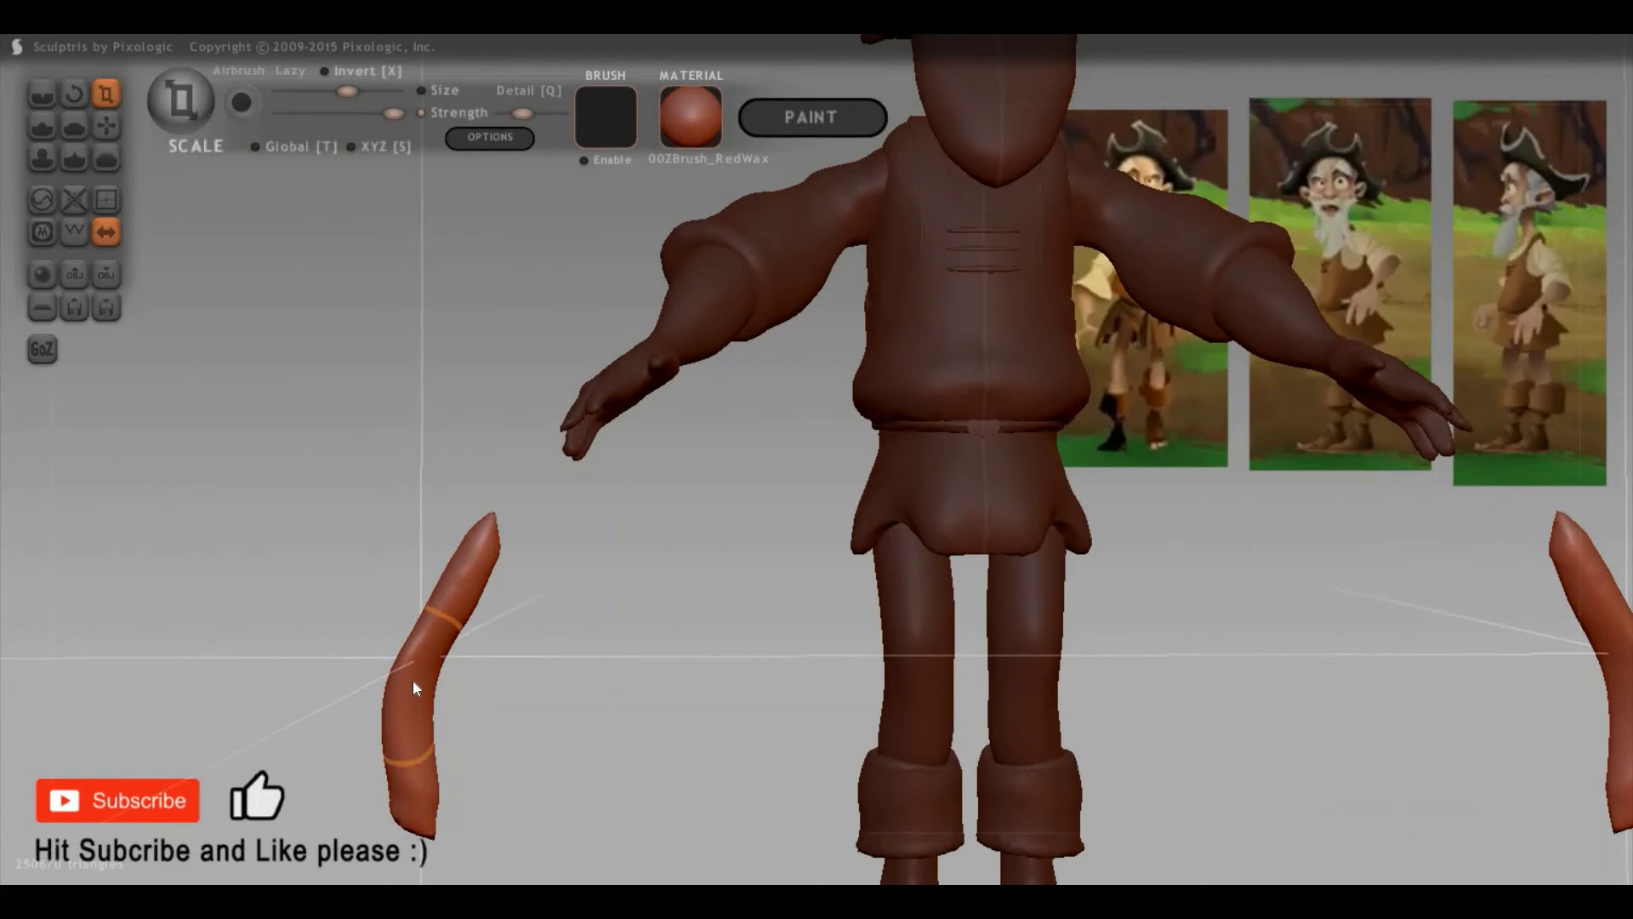
pyautogui.press('g')
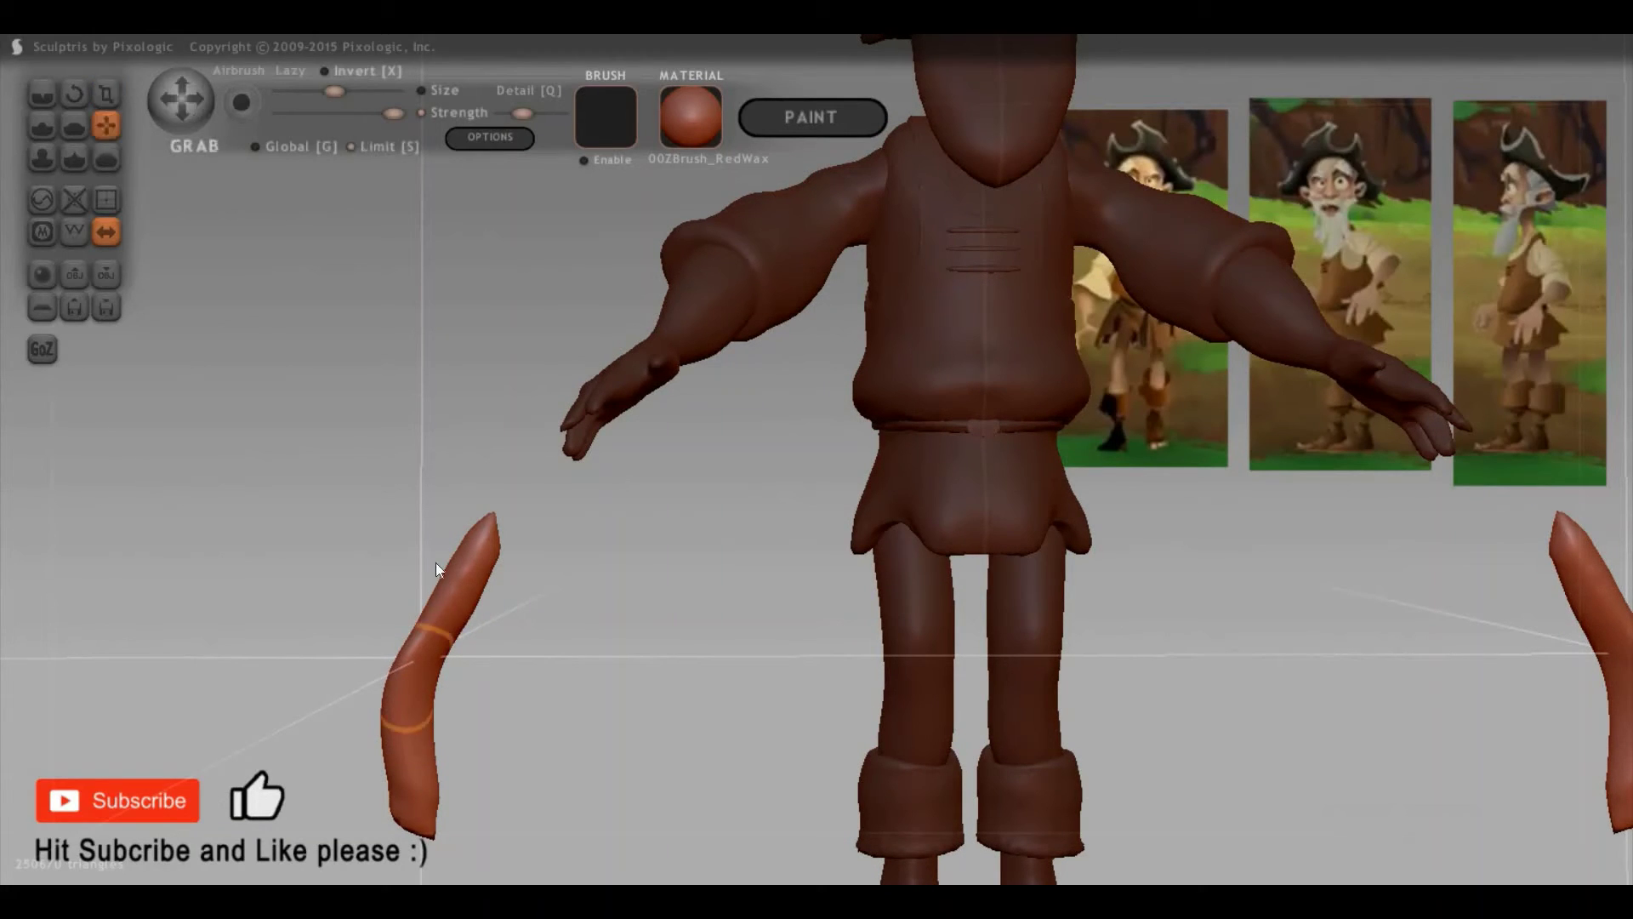
pyautogui.press('space')
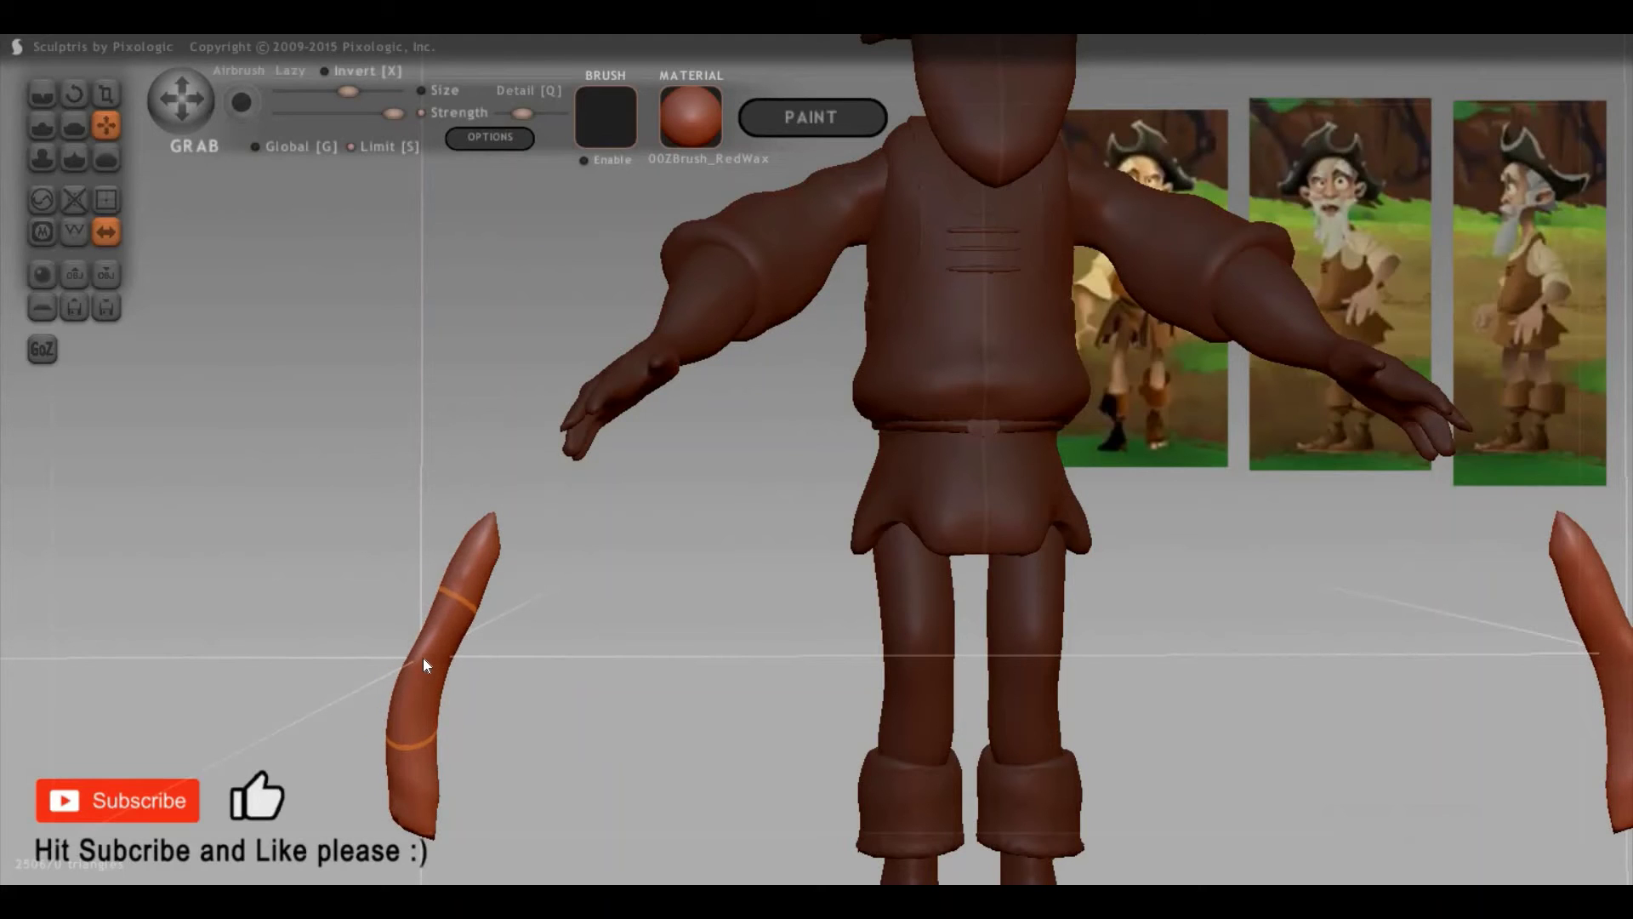
pyautogui.moveTo(769, 643)
pyautogui.mouseDown()
pyautogui.moveTo(756, 594)
pyautogui.moveTo(932, 645)
pyautogui.moveTo(923, 655)
pyautogui.moveTo(981, 720)
pyautogui.mouseUp()
pyautogui.moveTo(860, 668); pyautogui.dragTo(997, 696)
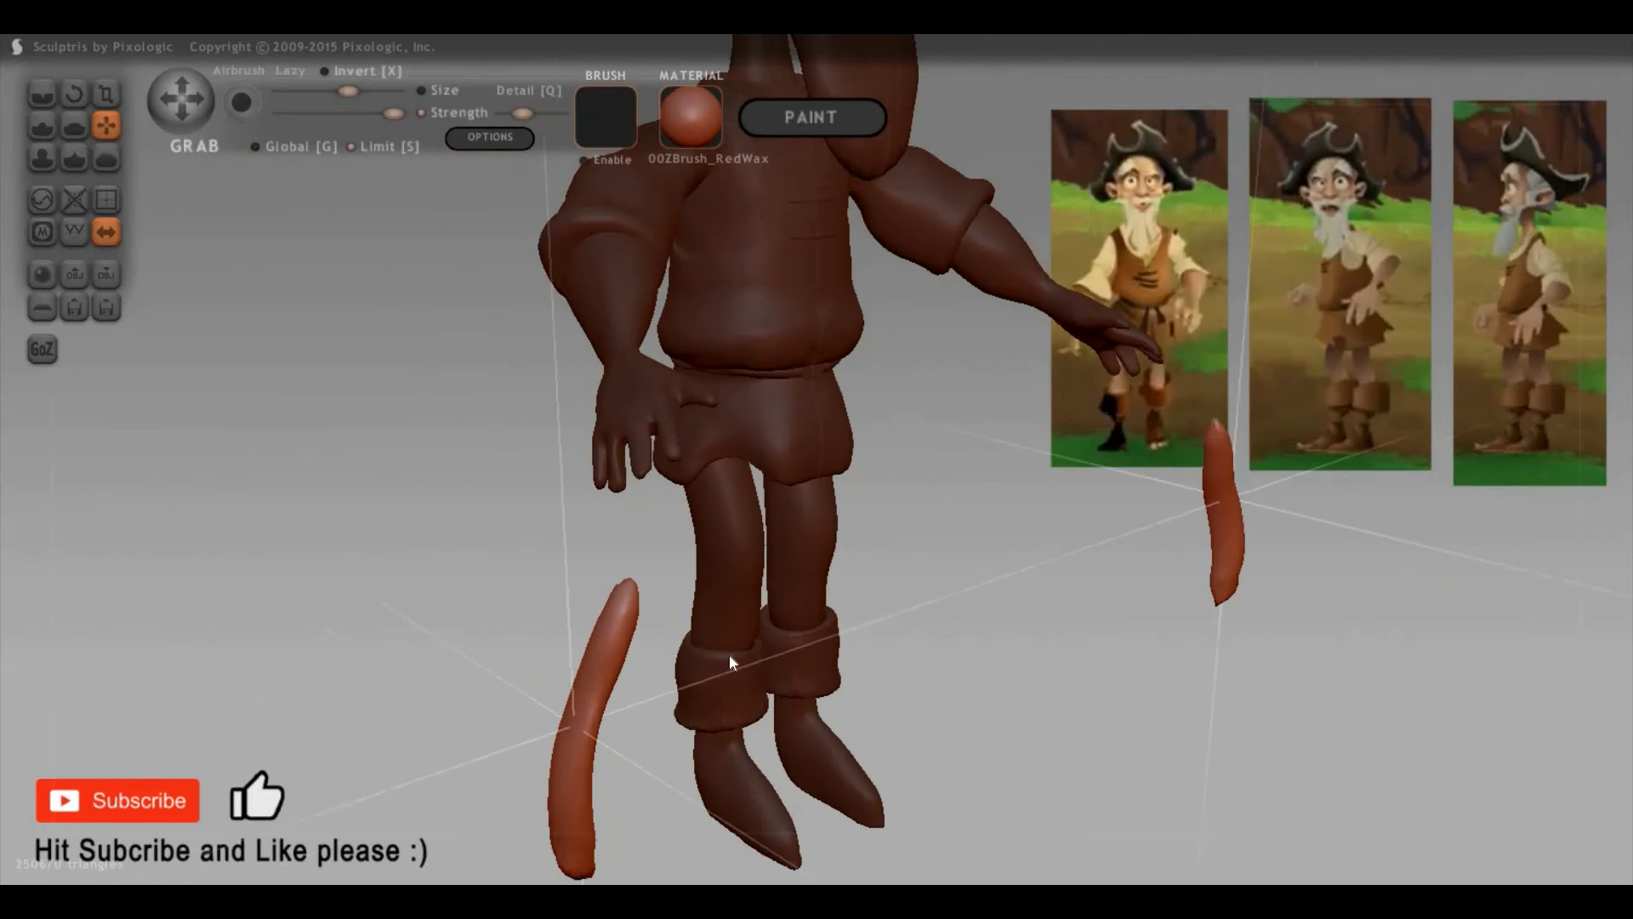
pyautogui.moveTo(728, 654); pyautogui.dragTo(622, 653, button='right')
# Step: Scale both mirrored sausage pieces down into shorter, smaller curves
pyautogui.press('t')
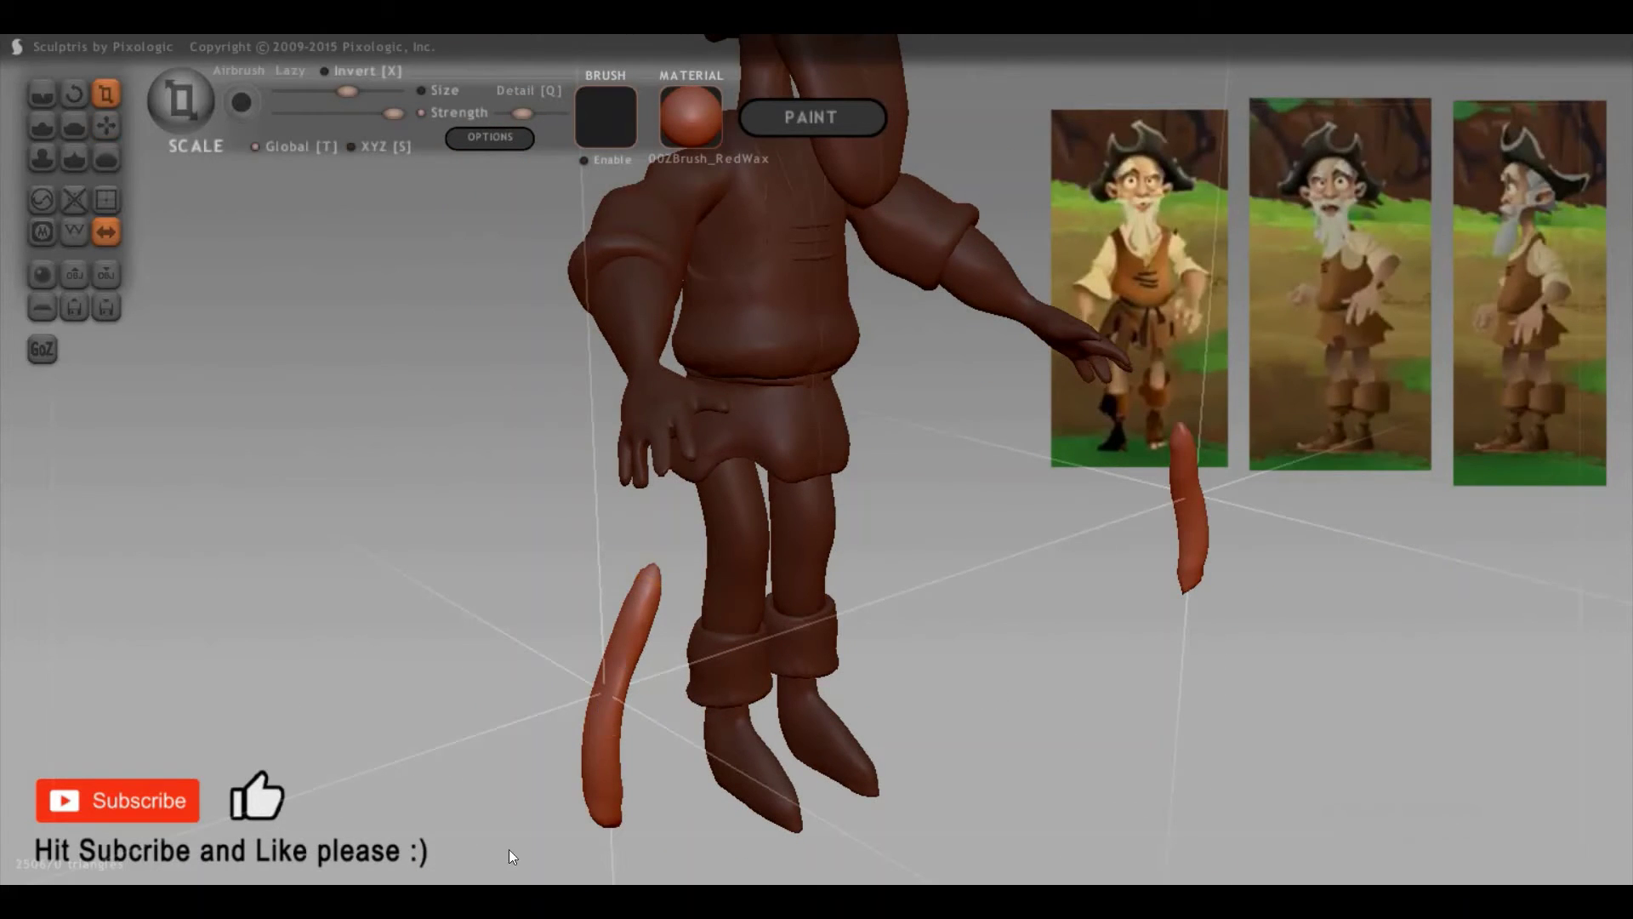
pyautogui.moveTo(508, 849); pyautogui.dragTo(598, 691)
pyautogui.moveTo(480, 854); pyautogui.dragTo(1035, 658)
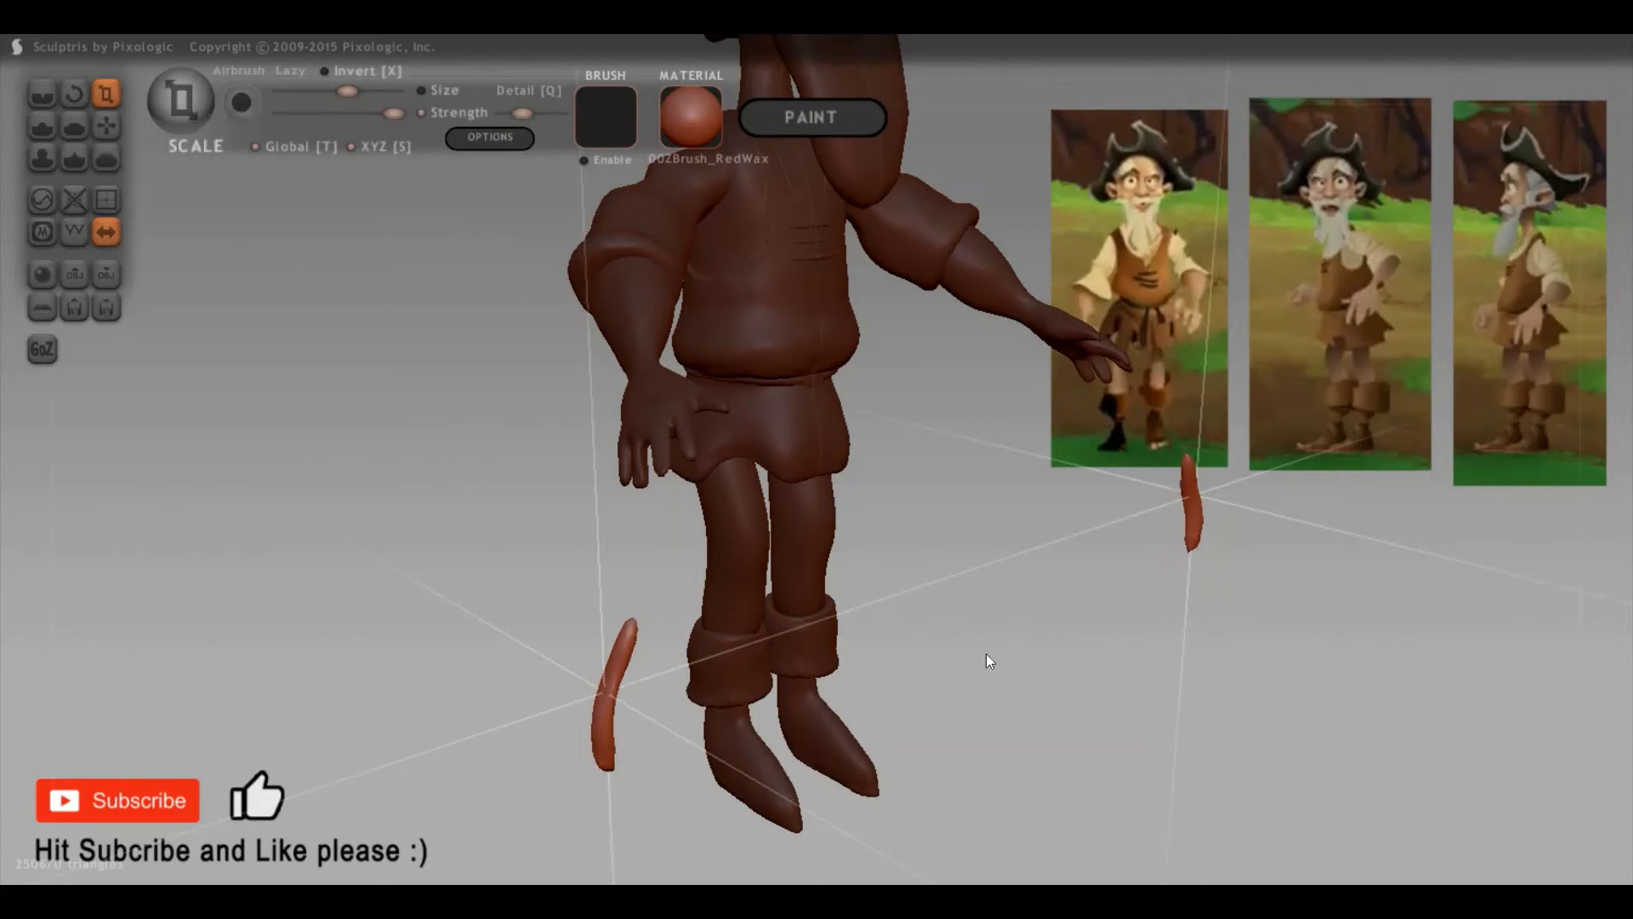
pyautogui.moveTo(1130, 586)
pyautogui.mouseDown()
pyautogui.moveTo(961, 674)
pyautogui.moveTo(683, 593)
pyautogui.moveTo(639, 626)
pyautogui.mouseUp()
pyautogui.press('g')
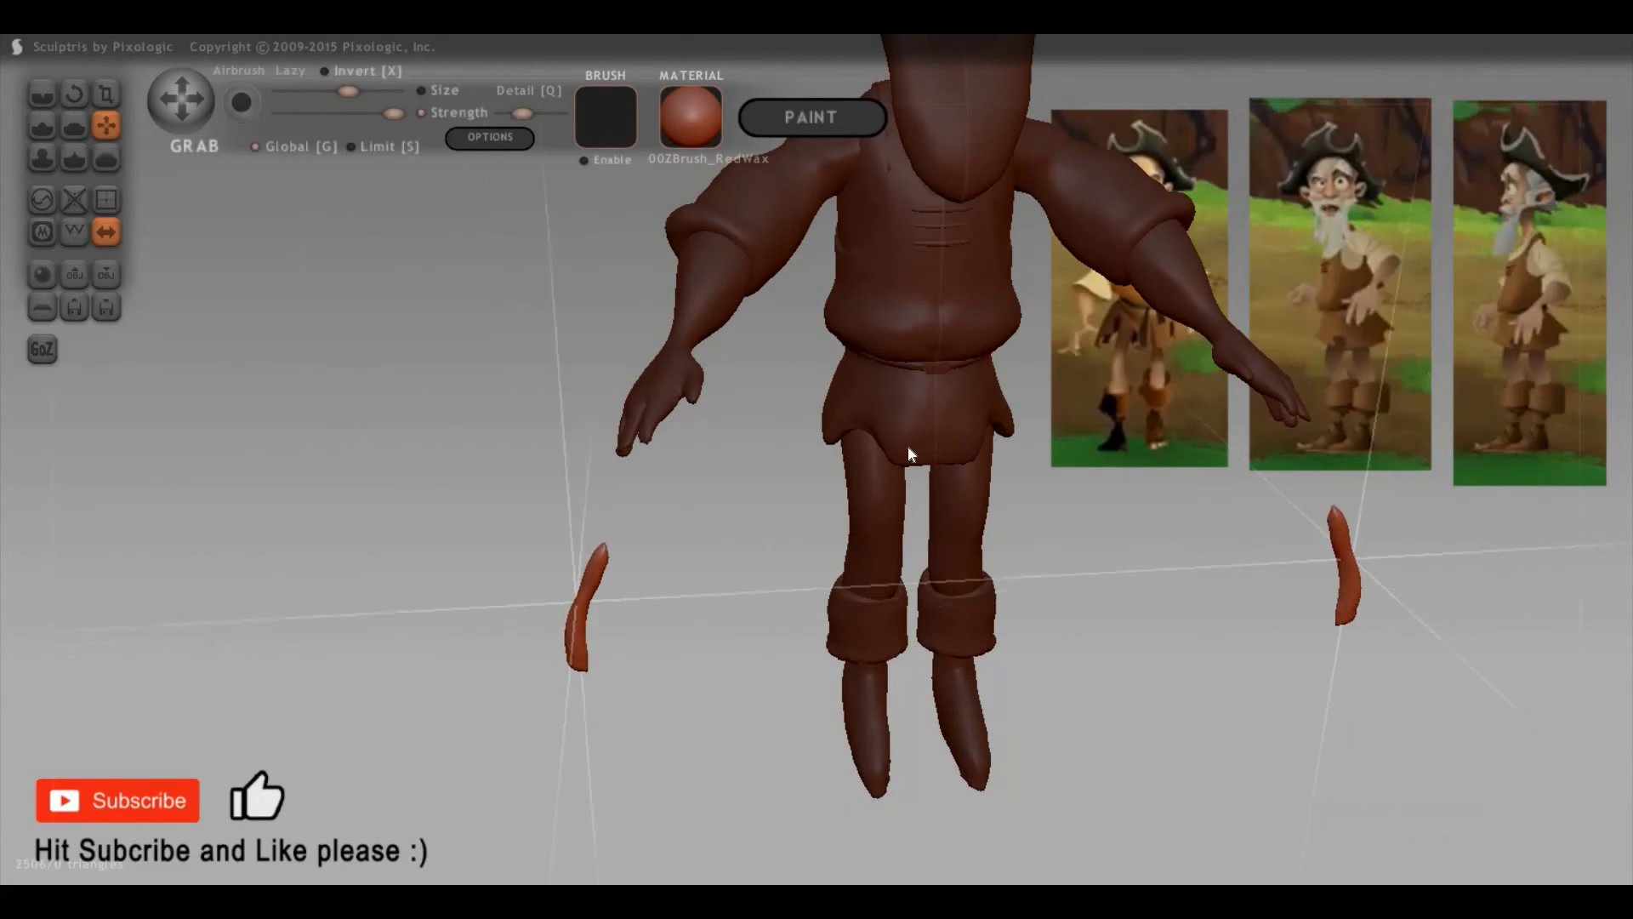
# Step: Move both pieces inward and pull the tube tops onto the back of the belt
pyautogui.moveTo(908, 446); pyautogui.dragTo(1288, 571)
pyautogui.moveTo(1402, 545)
pyautogui.mouseDown()
pyautogui.moveTo(763, 433)
pyautogui.moveTo(832, 434)
pyautogui.mouseUp()
pyautogui.moveTo(826, 608); pyautogui.dragTo(1189, 558)
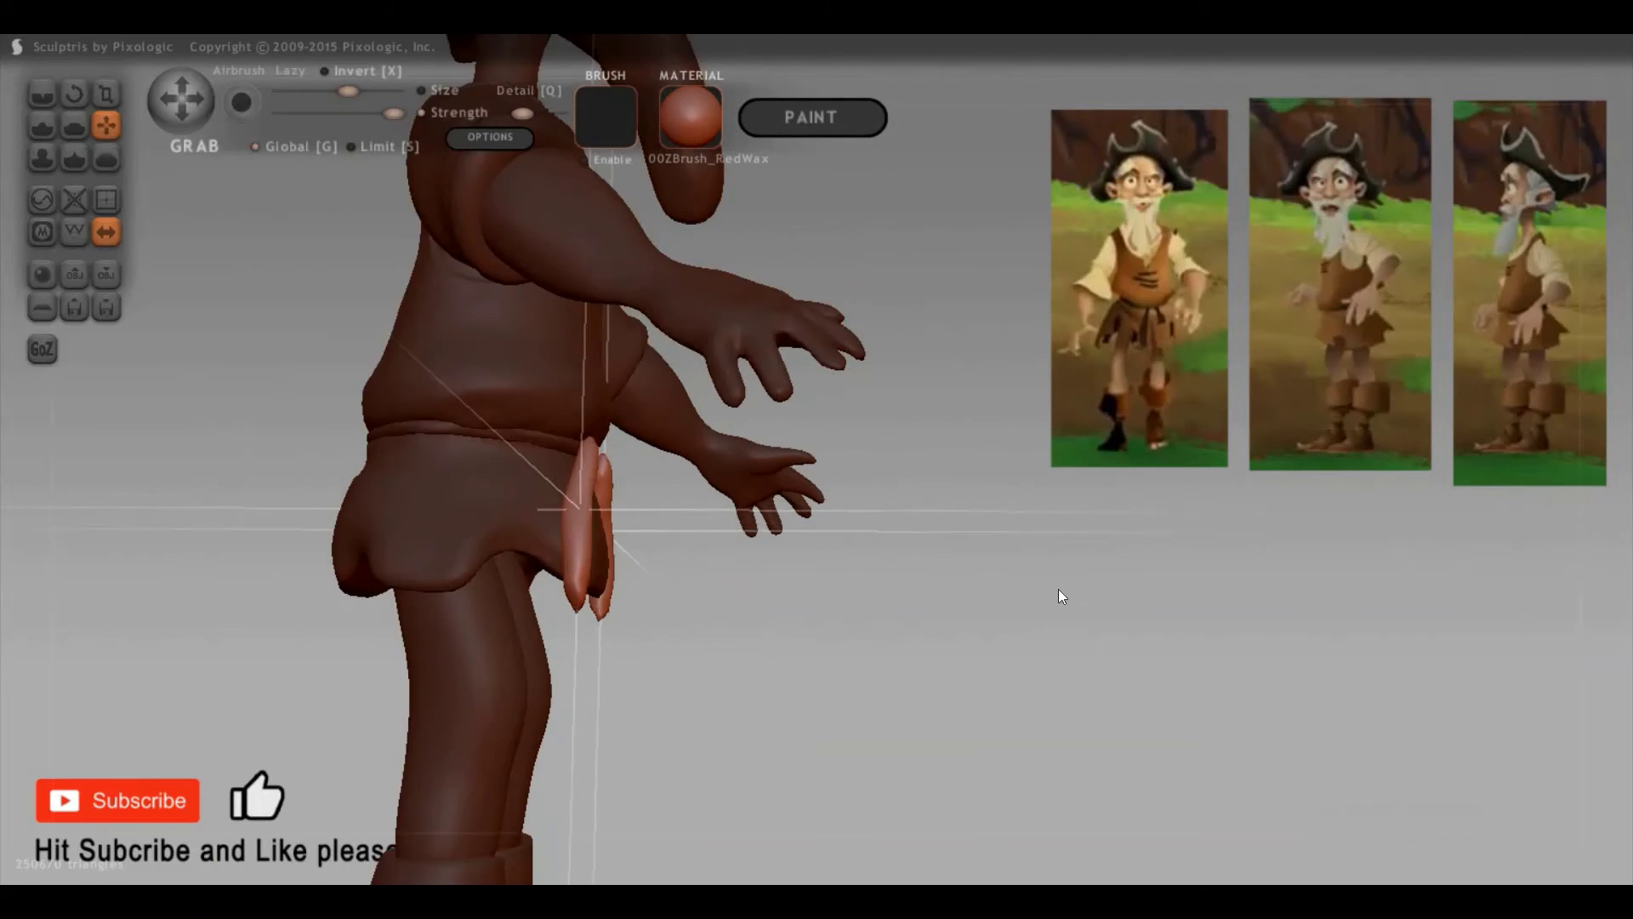
pyautogui.scroll(3, 1025, 575)
pyautogui.scroll(3, 1062, 614)
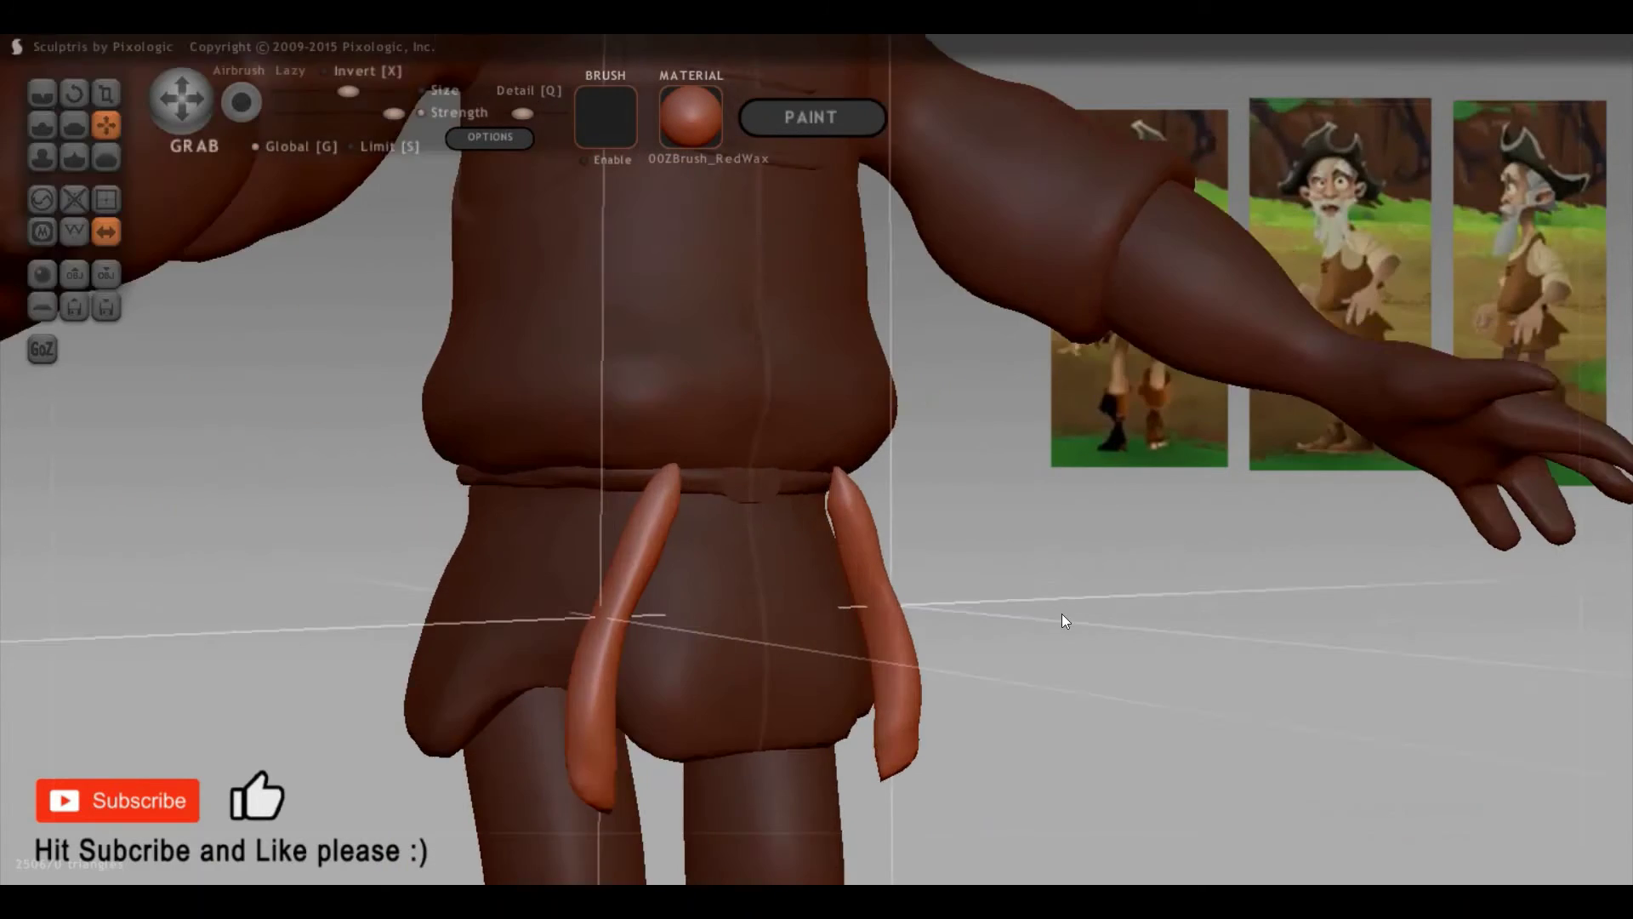
pyautogui.scroll(3, 422, 553)
pyautogui.scroll(-3, 599, 541)
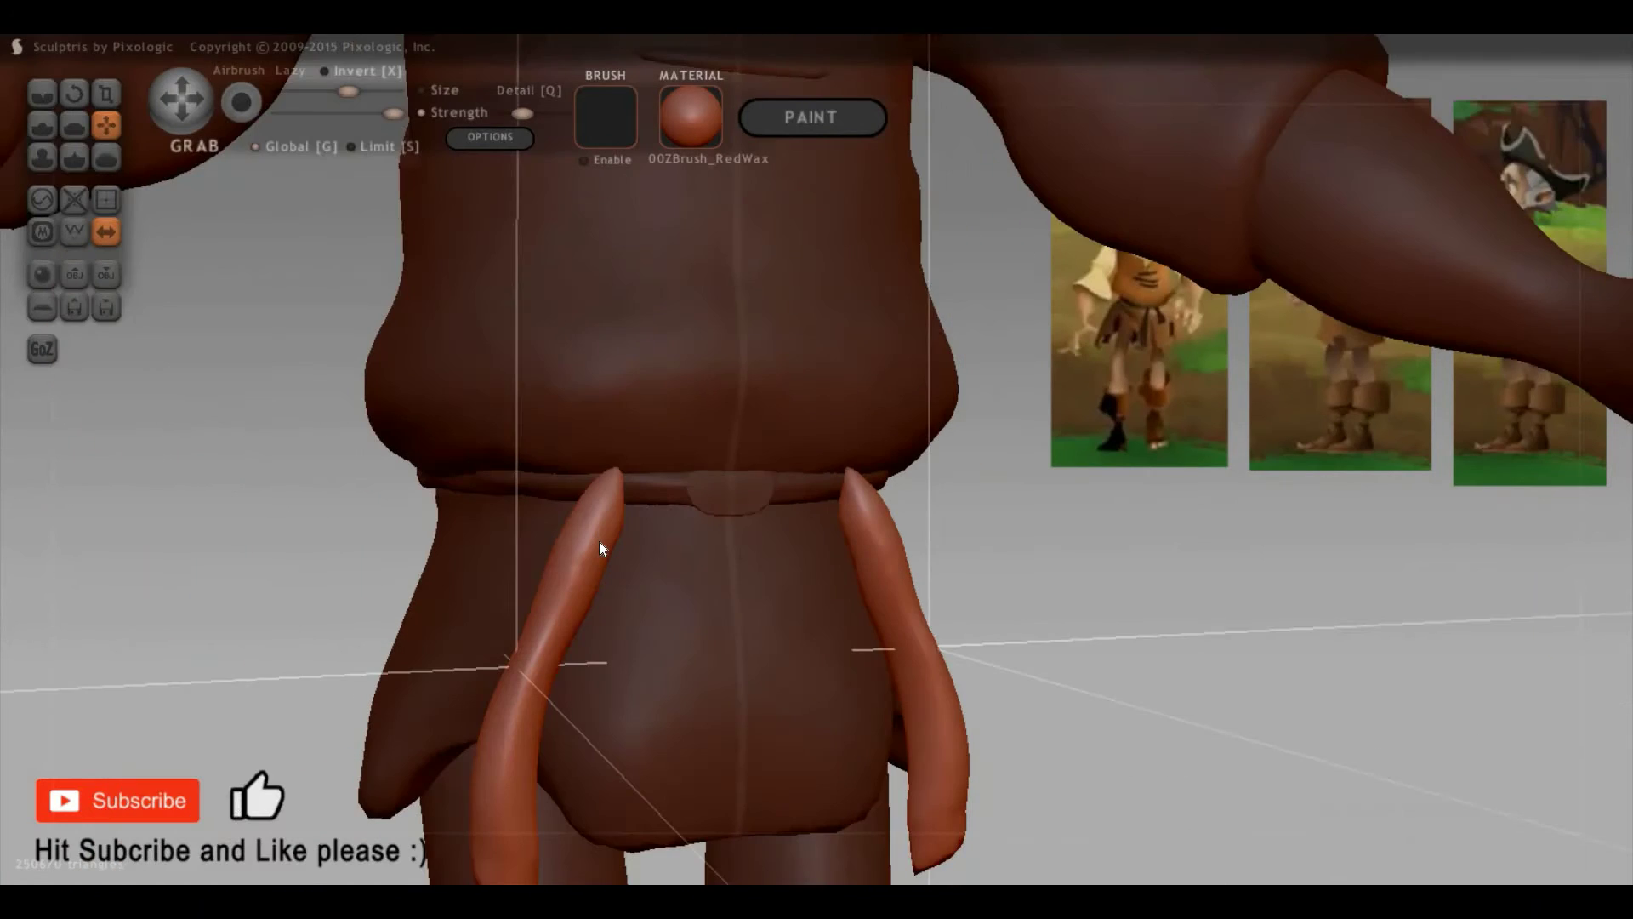
pyautogui.moveTo(606, 519)
pyautogui.mouseDown()
pyautogui.moveTo(689, 505)
pyautogui.moveTo(601, 530)
pyautogui.mouseUp()
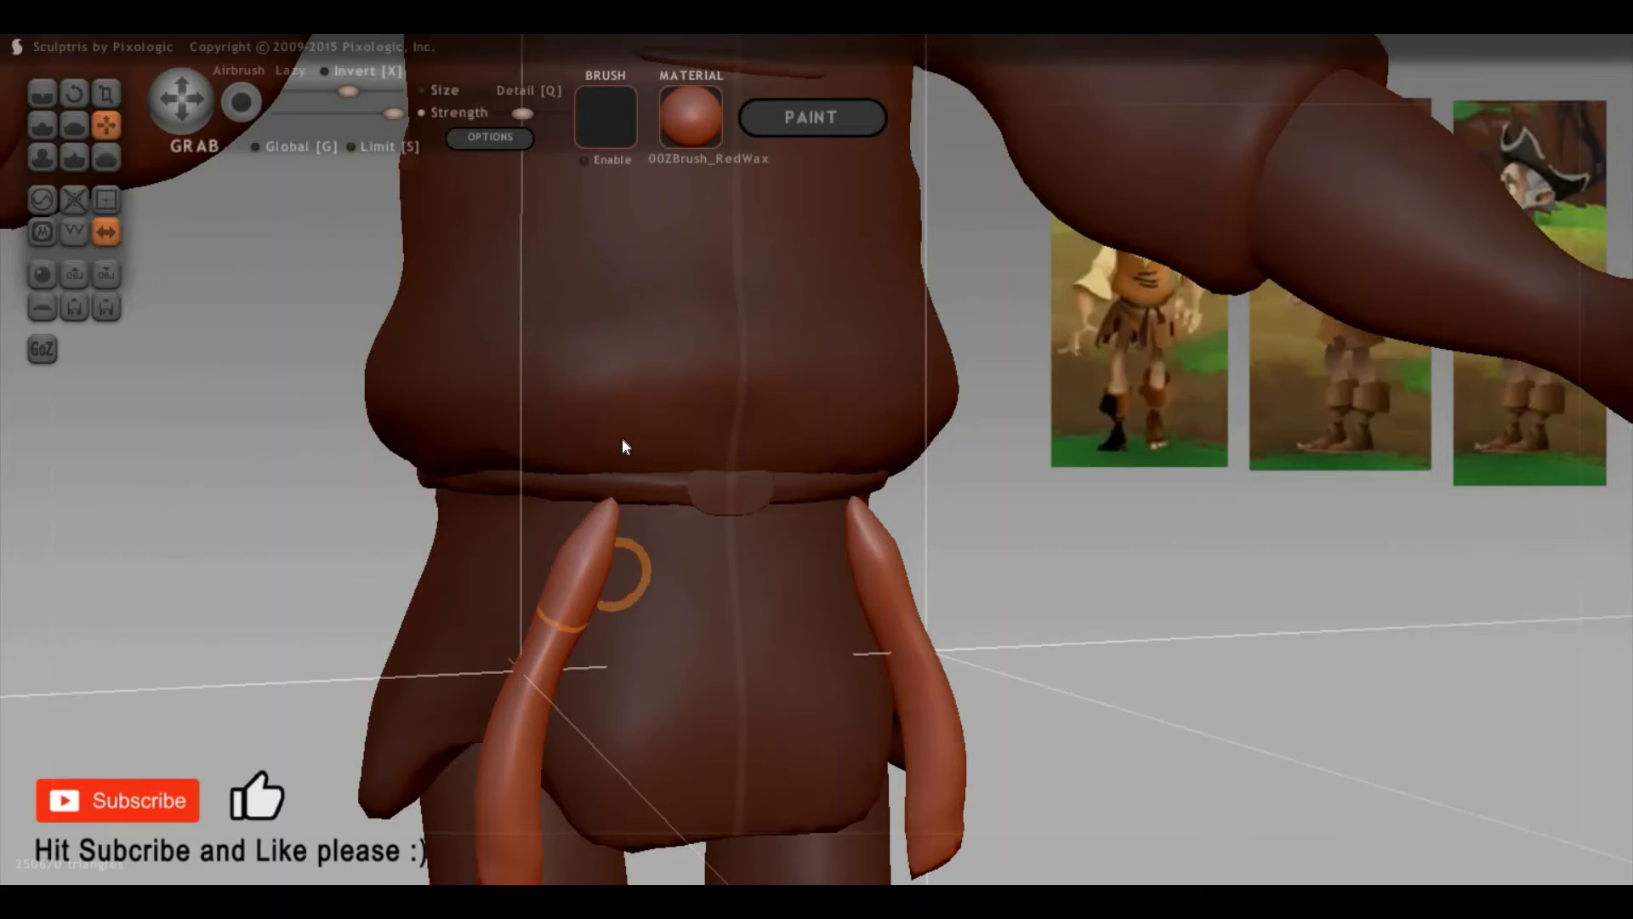
pyautogui.moveTo(600, 524)
pyautogui.mouseDown()
pyautogui.moveTo(663, 517)
pyautogui.moveTo(308, 537)
pyautogui.mouseUp()
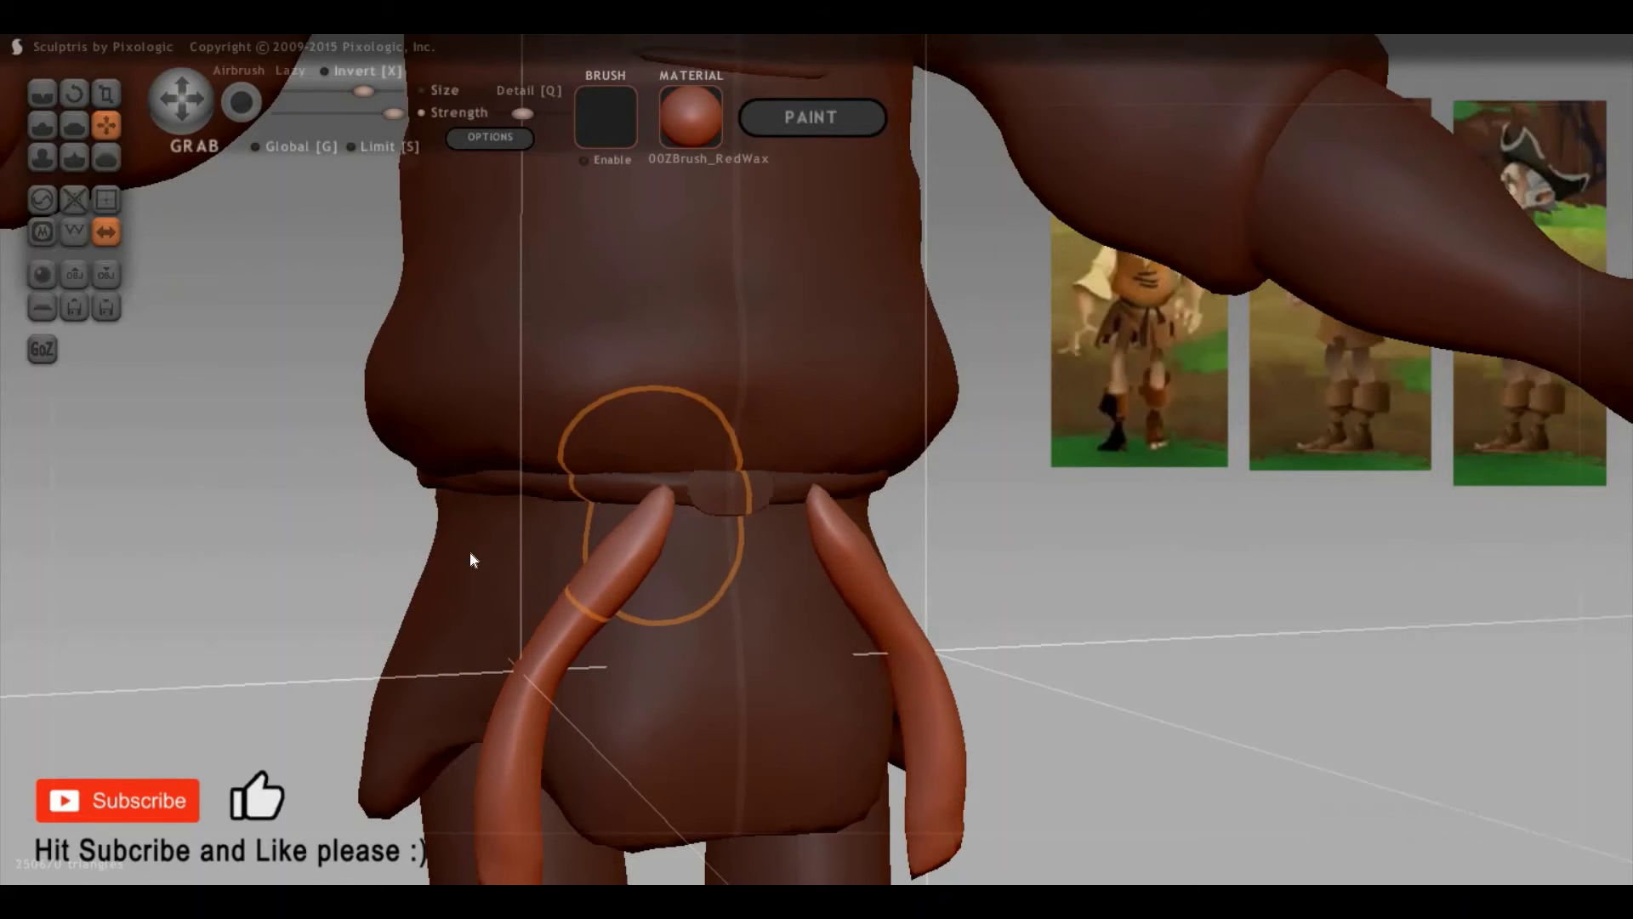
pyautogui.keyDown('alt'); pyautogui.moveTo(469, 559); pyautogui.dragTo(656, 508); pyautogui.keyUp('alt')
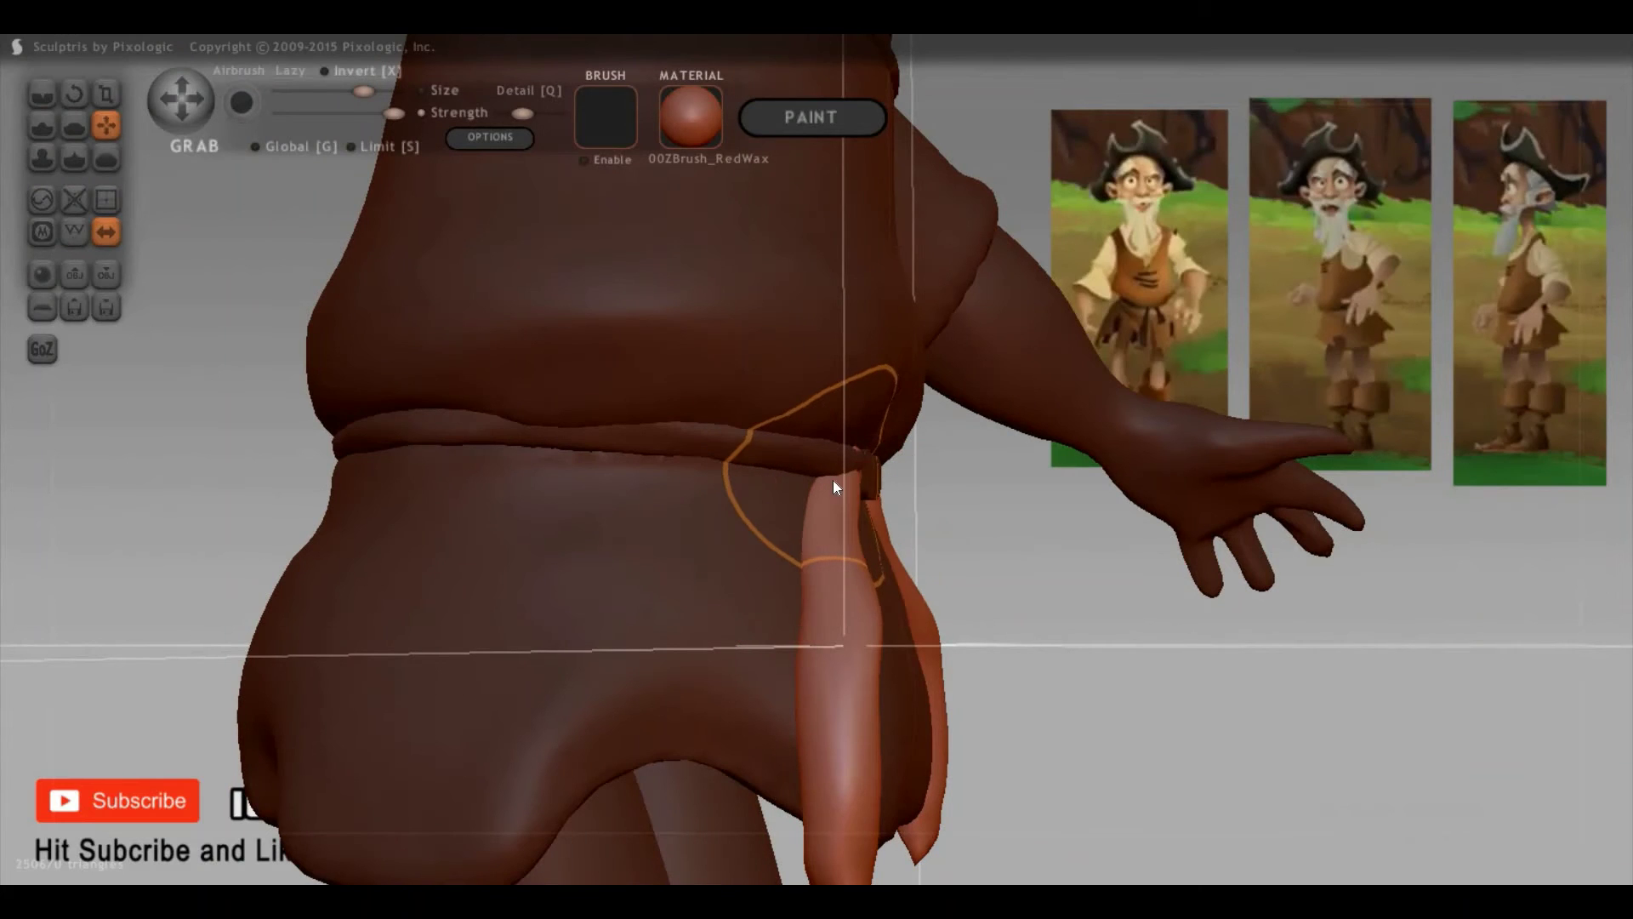
# Step: Reshape the left tube where it meets the belt and pull it down and outward
pyautogui.moveTo(997, 545)
pyautogui.mouseDown()
pyautogui.moveTo(724, 636)
pyautogui.moveTo(647, 594)
pyautogui.moveTo(731, 602)
pyautogui.mouseUp()
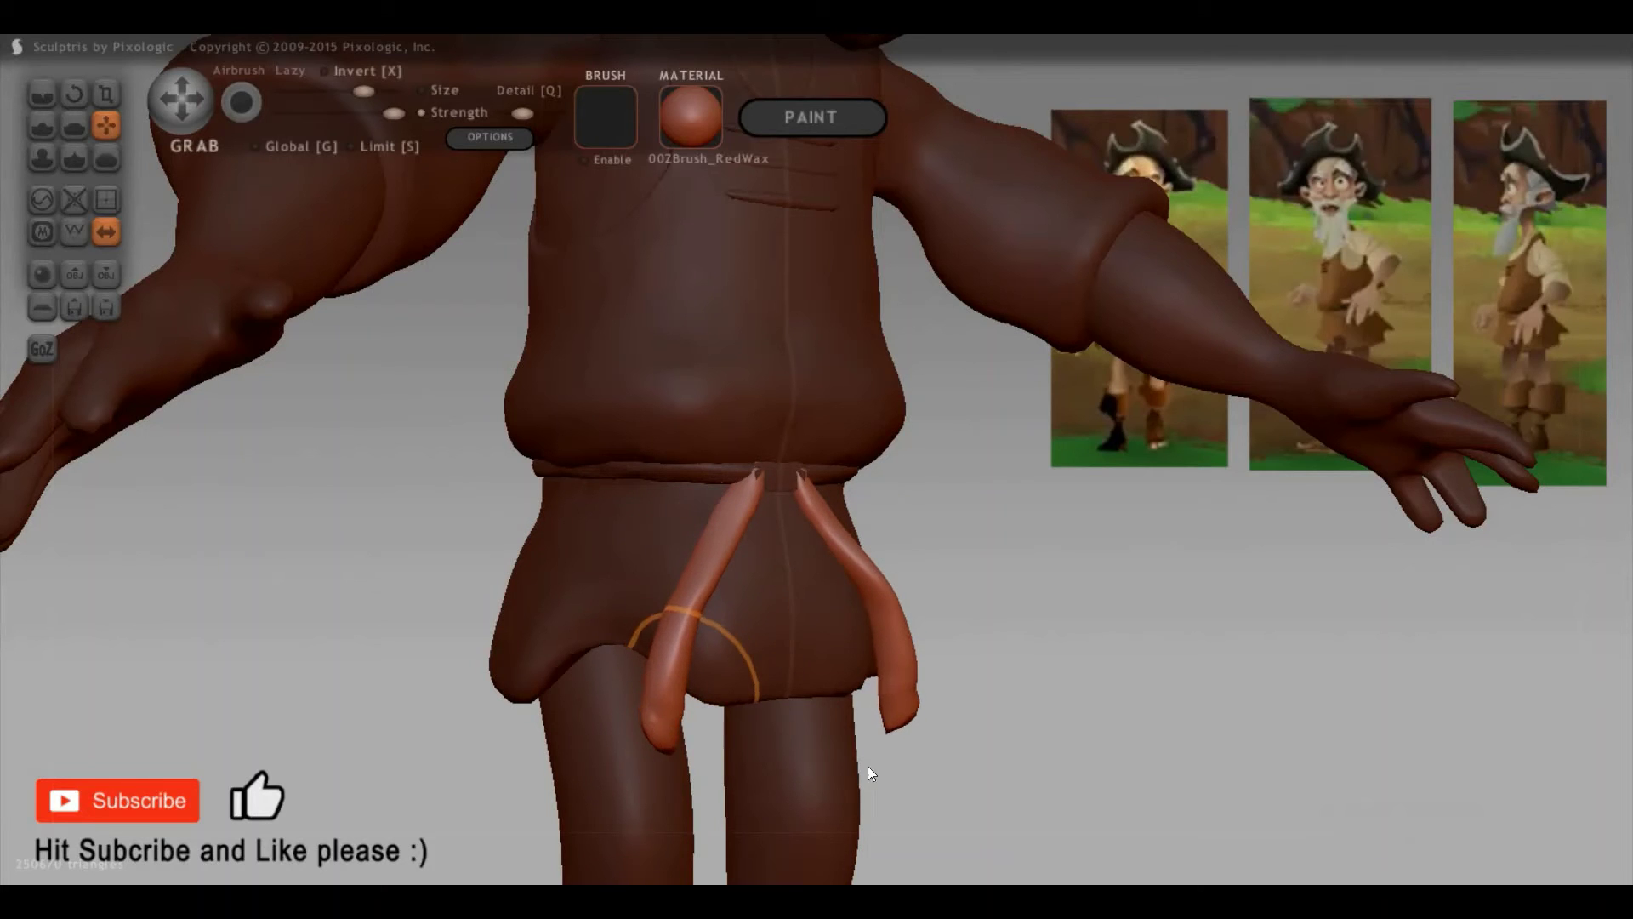
pyautogui.moveTo(1008, 709)
pyautogui.mouseDown()
pyautogui.moveTo(888, 610)
pyautogui.moveTo(857, 534)
pyautogui.moveTo(891, 539)
pyautogui.mouseUp()
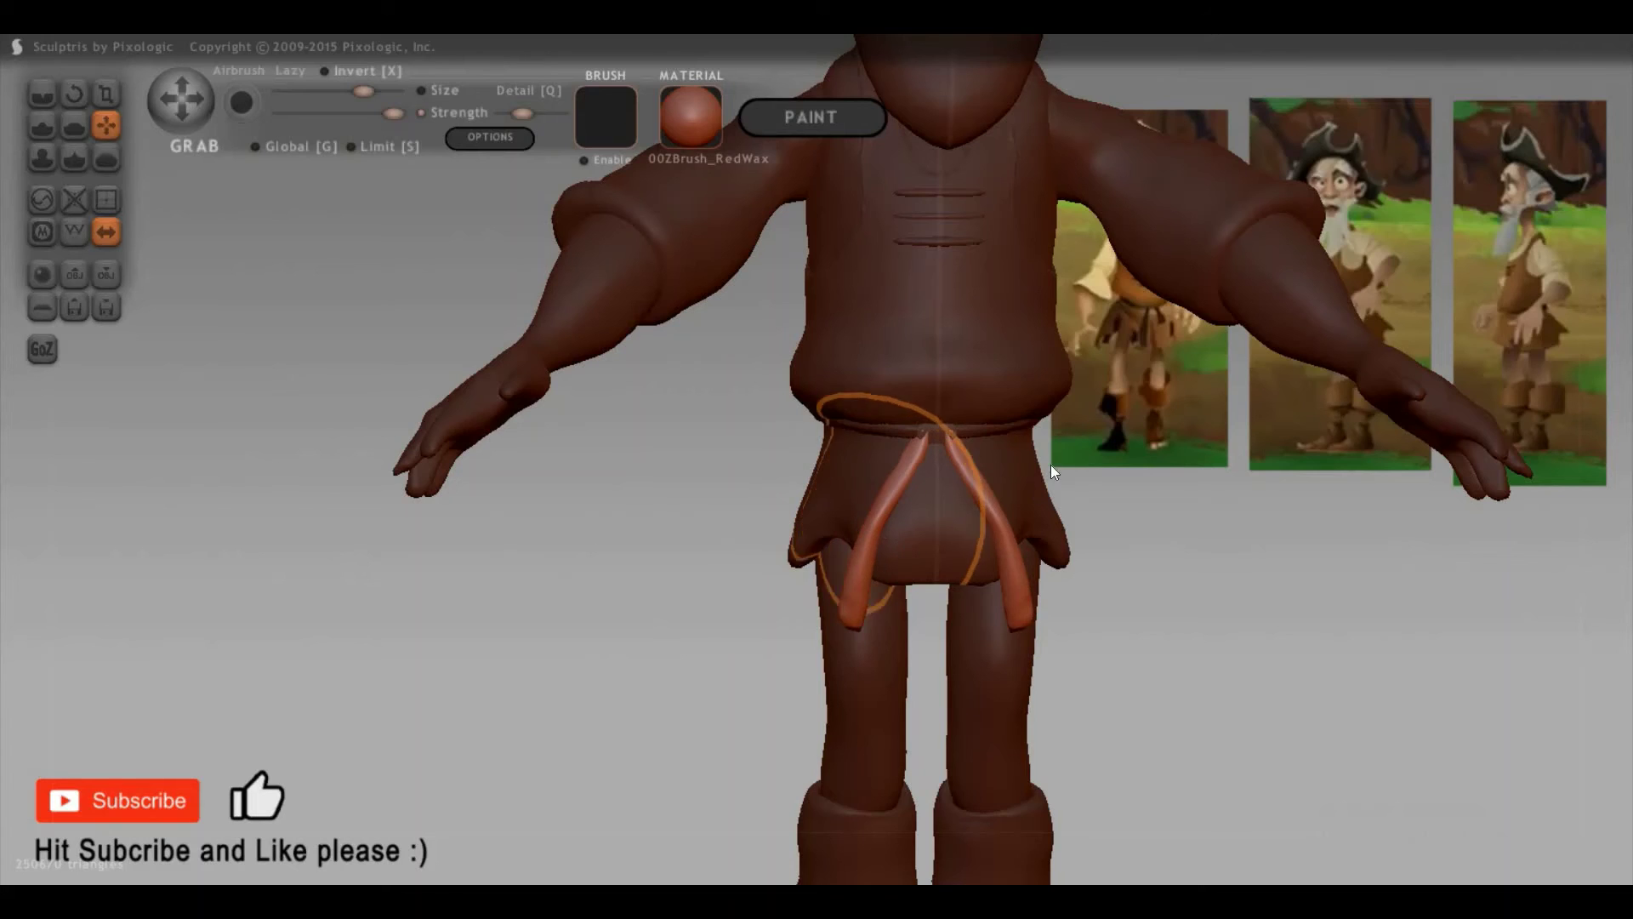
pyautogui.scroll(5, 1050, 464)
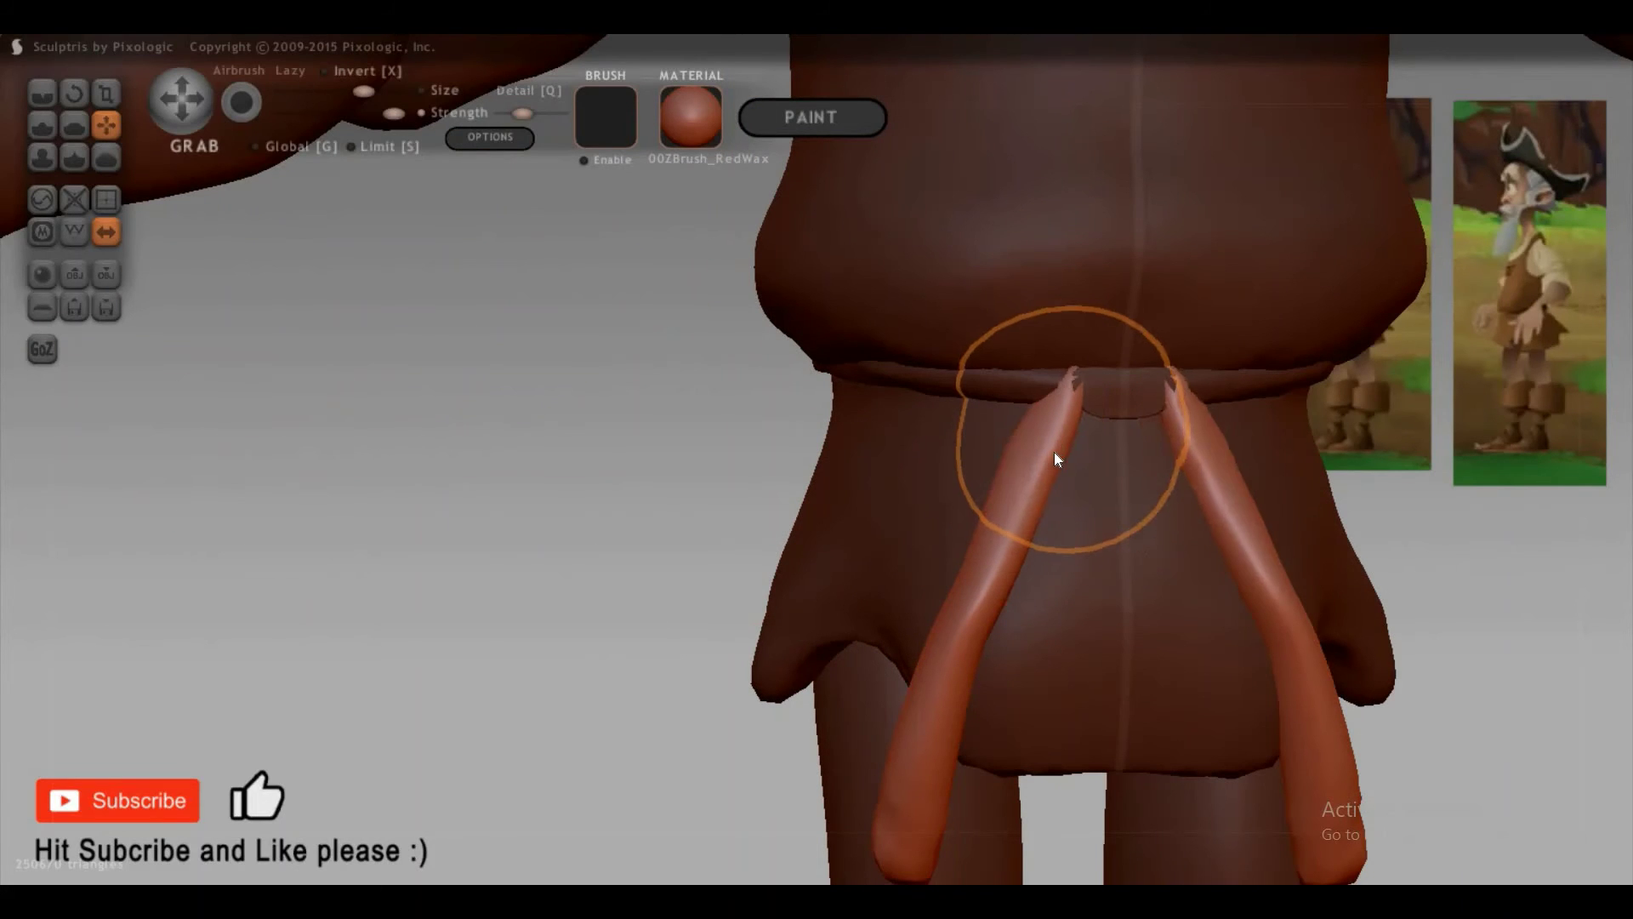
pyautogui.moveTo(1054, 460); pyautogui.dragTo(860, 485)
pyautogui.moveTo(860, 485)
pyautogui.mouseDown(button='right')
pyautogui.moveTo(958, 435)
pyautogui.moveTo(935, 430)
pyautogui.mouseUp(button='right')
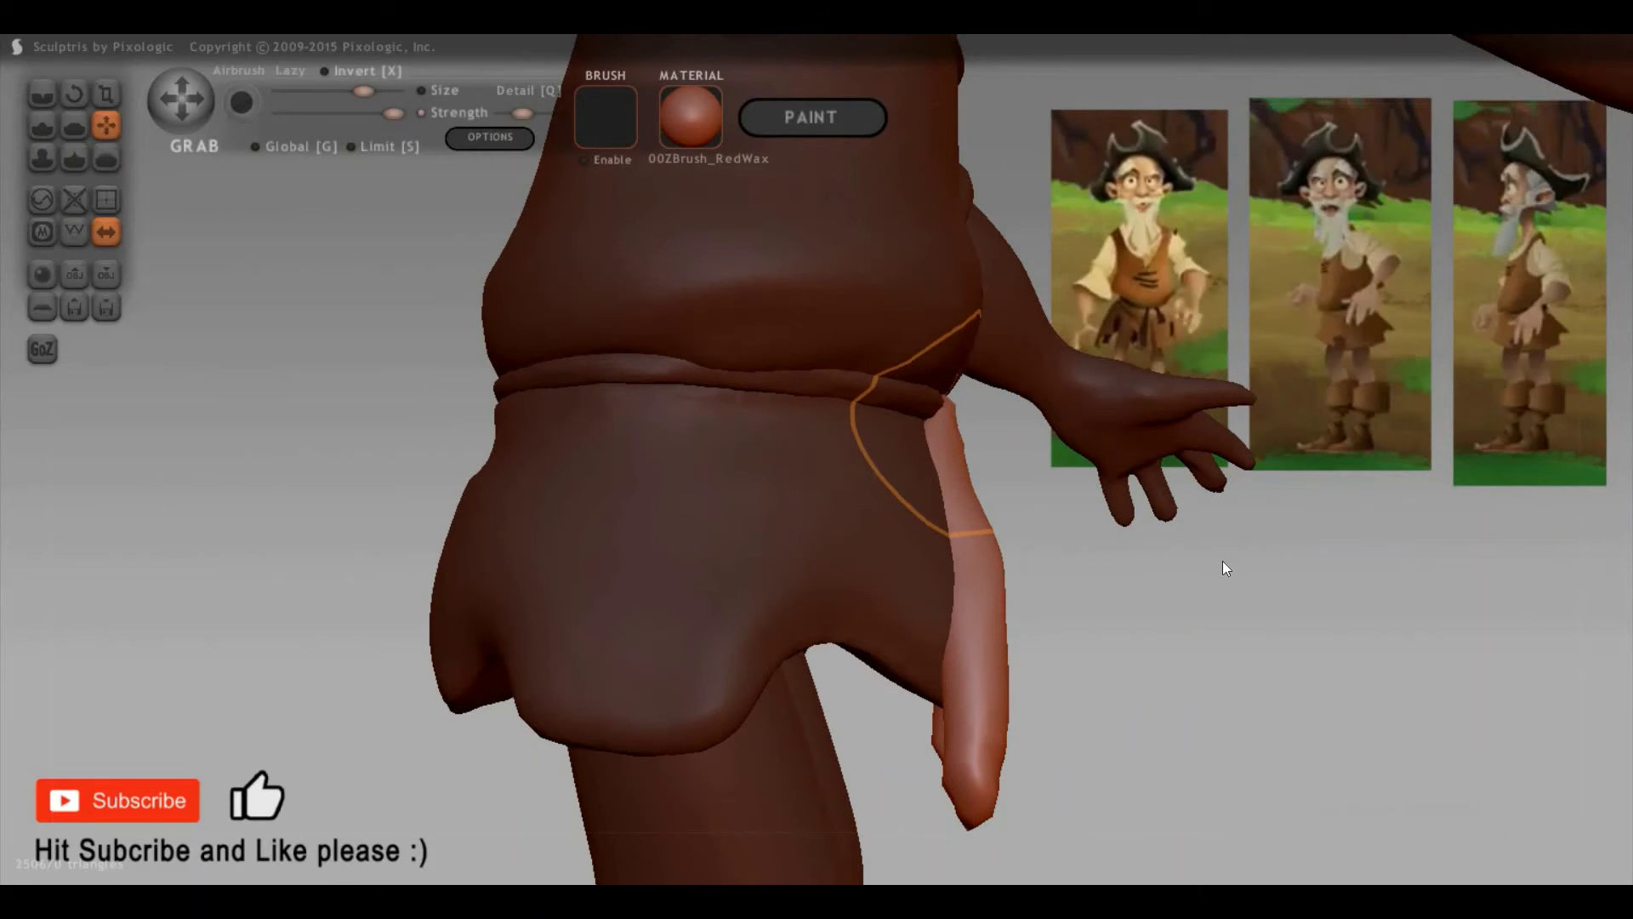
pyautogui.moveTo(1088, 561)
pyautogui.mouseDown(button='right')
pyautogui.moveTo(992, 455)
pyautogui.moveTo(1206, 593)
pyautogui.mouseUp(button='right')
pyautogui.moveTo(1054, 677); pyautogui.dragTo(816, 557, button='right')
pyautogui.moveTo(815, 557); pyautogui.dragTo(737, 614)
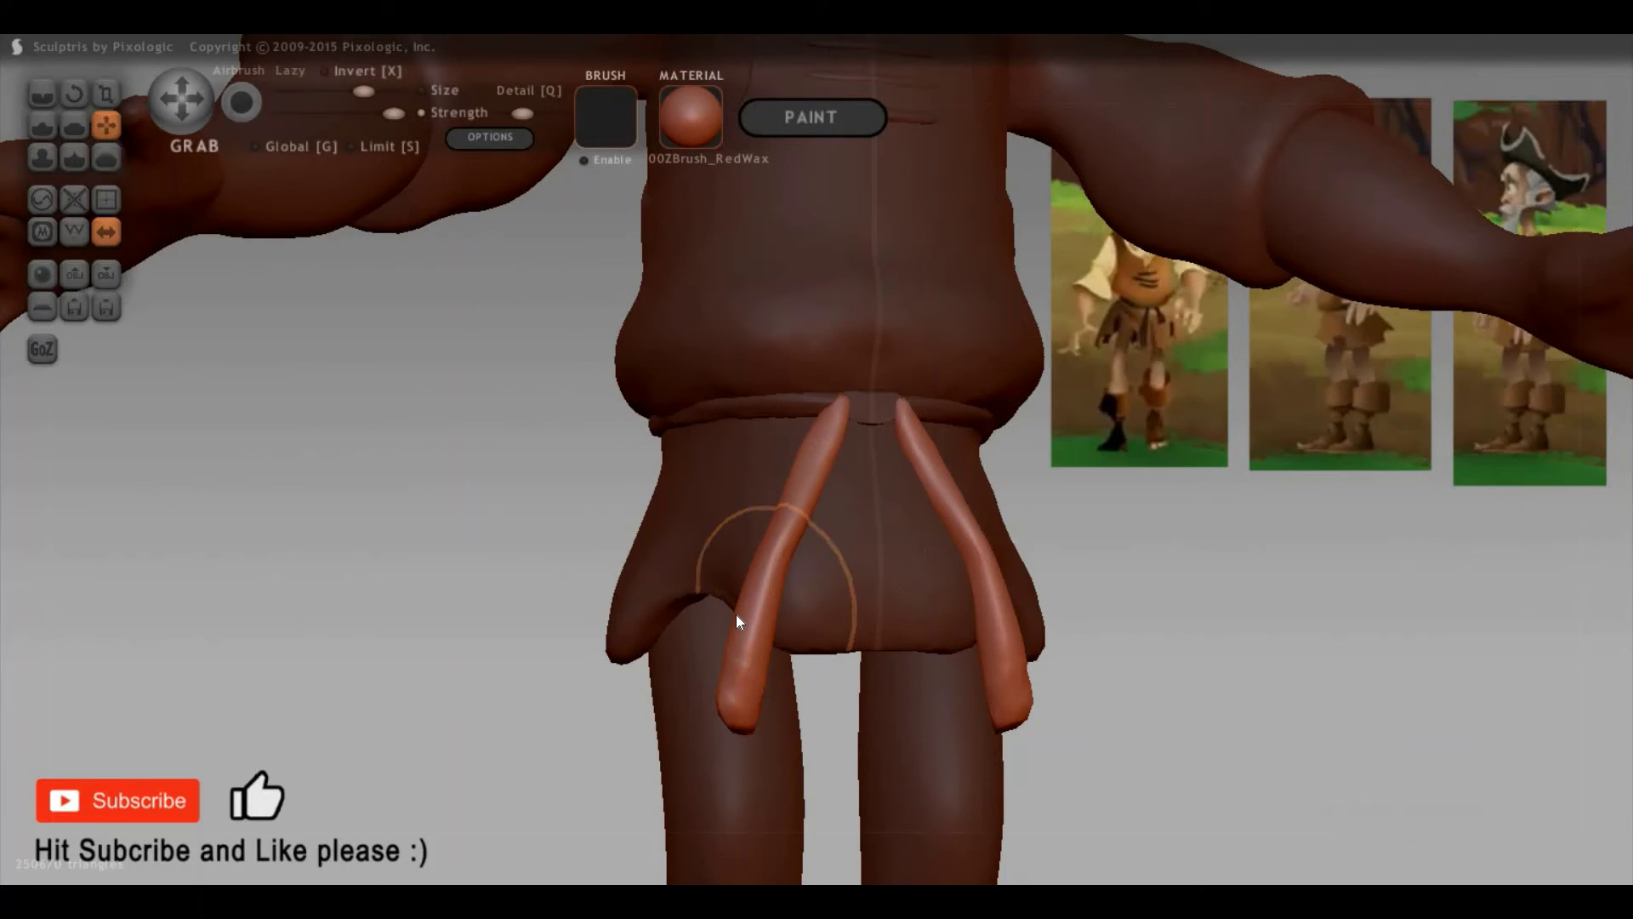
# Step: Blend the tube tops into the belt centre with the Draw brush
pyautogui.press('4')
pyautogui.press('space')
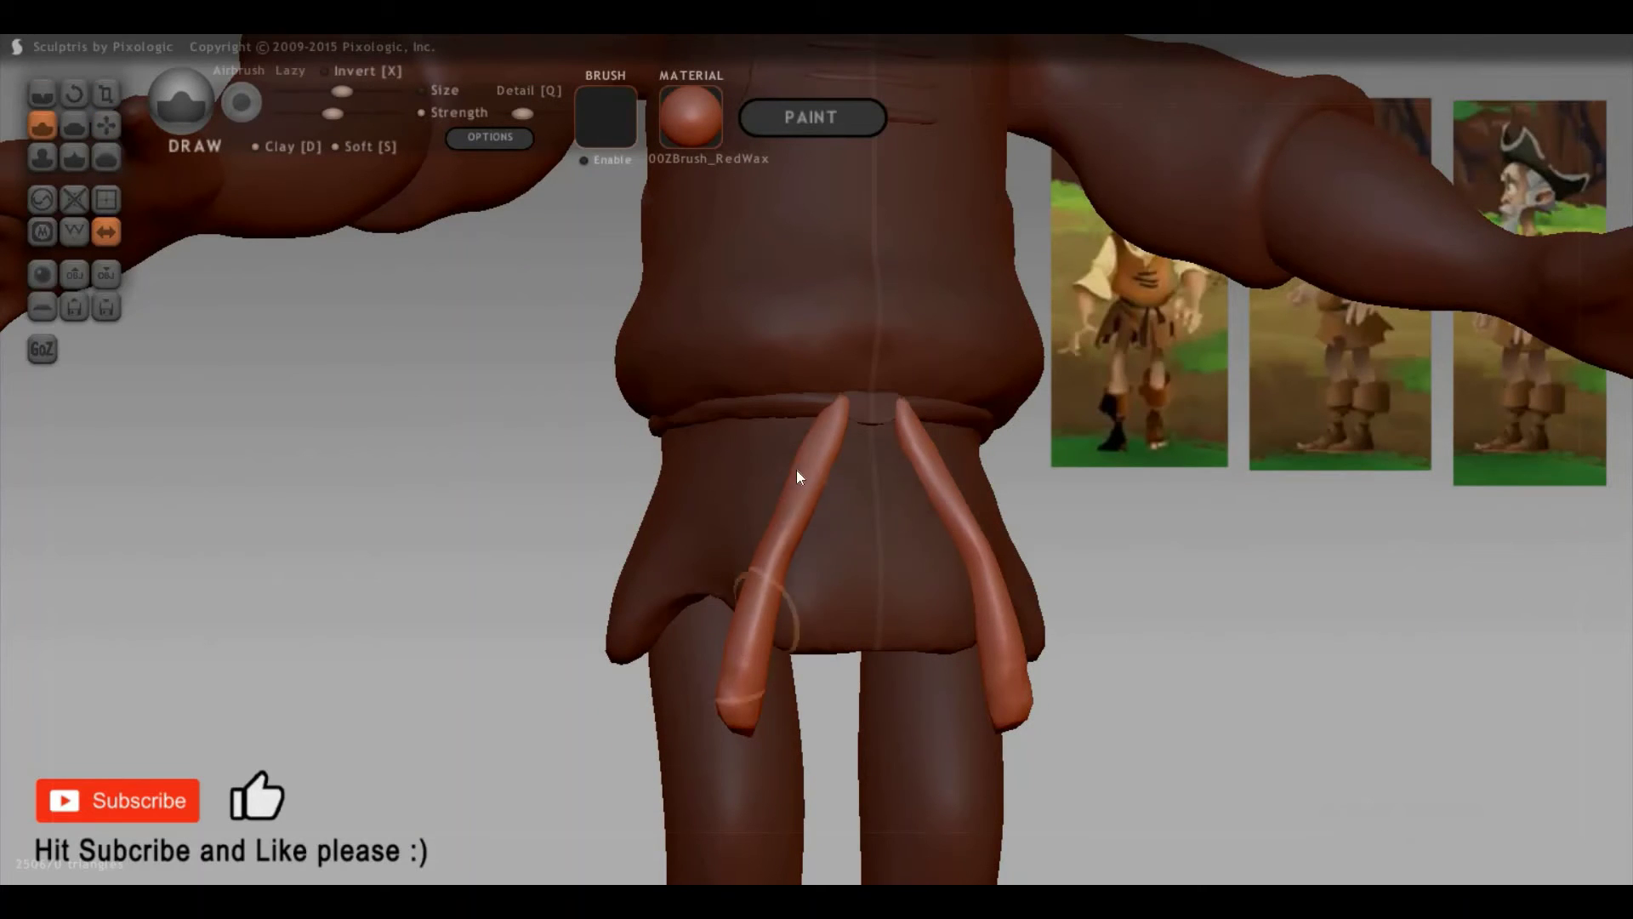
pyautogui.moveTo(776, 573); pyautogui.dragTo(777, 473)
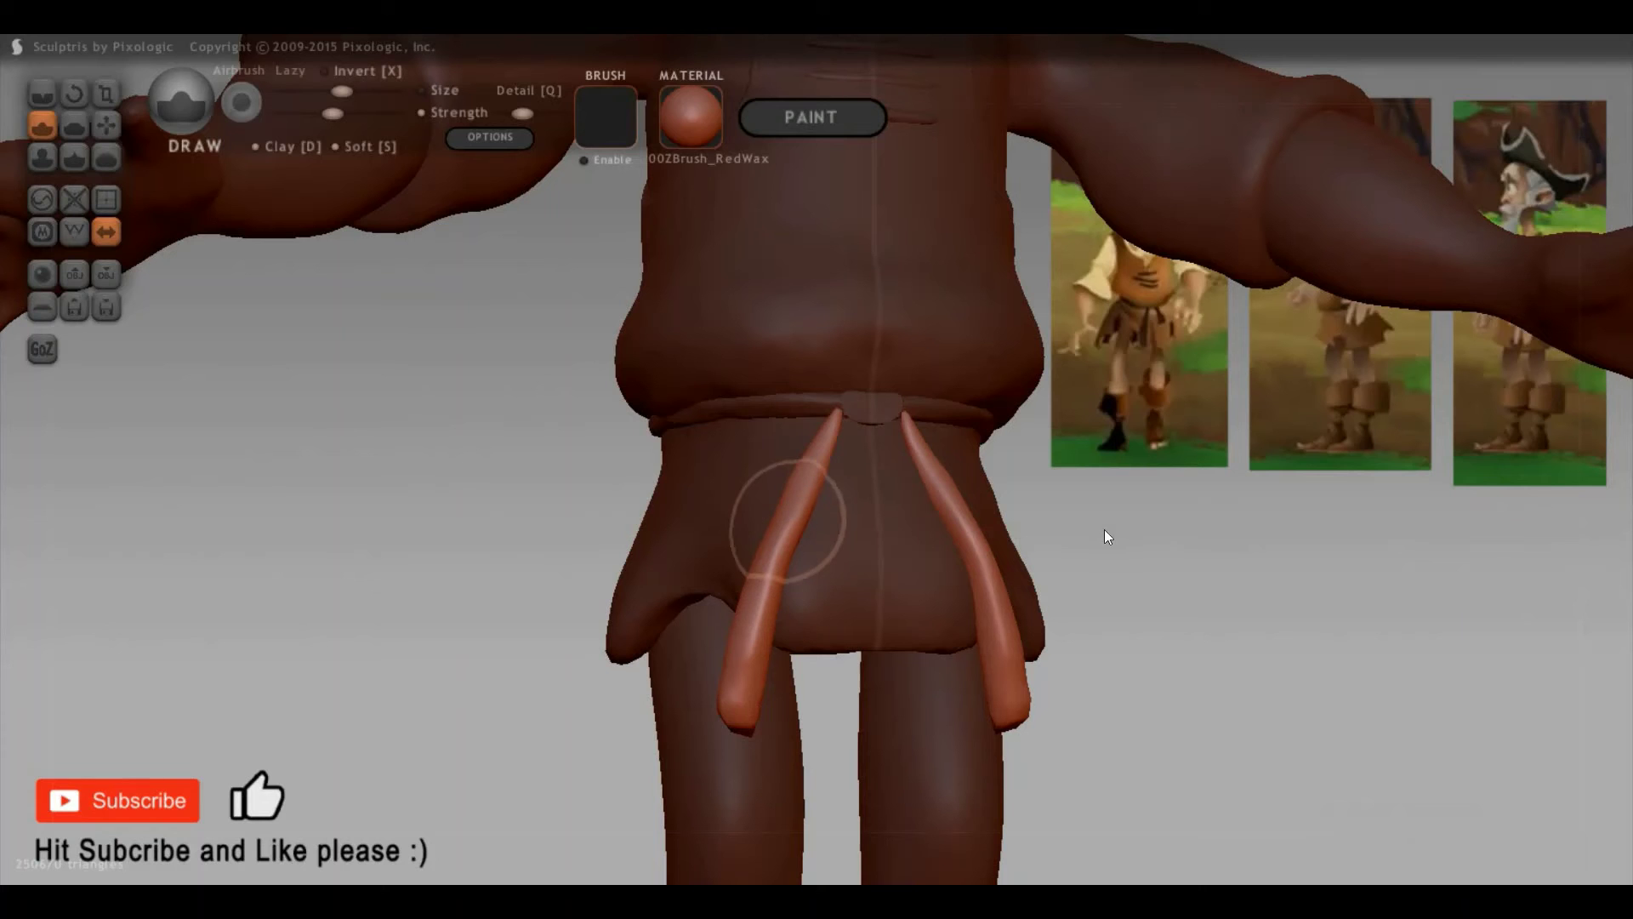
pyautogui.moveTo(1054, 556); pyautogui.dragTo(757, 431)
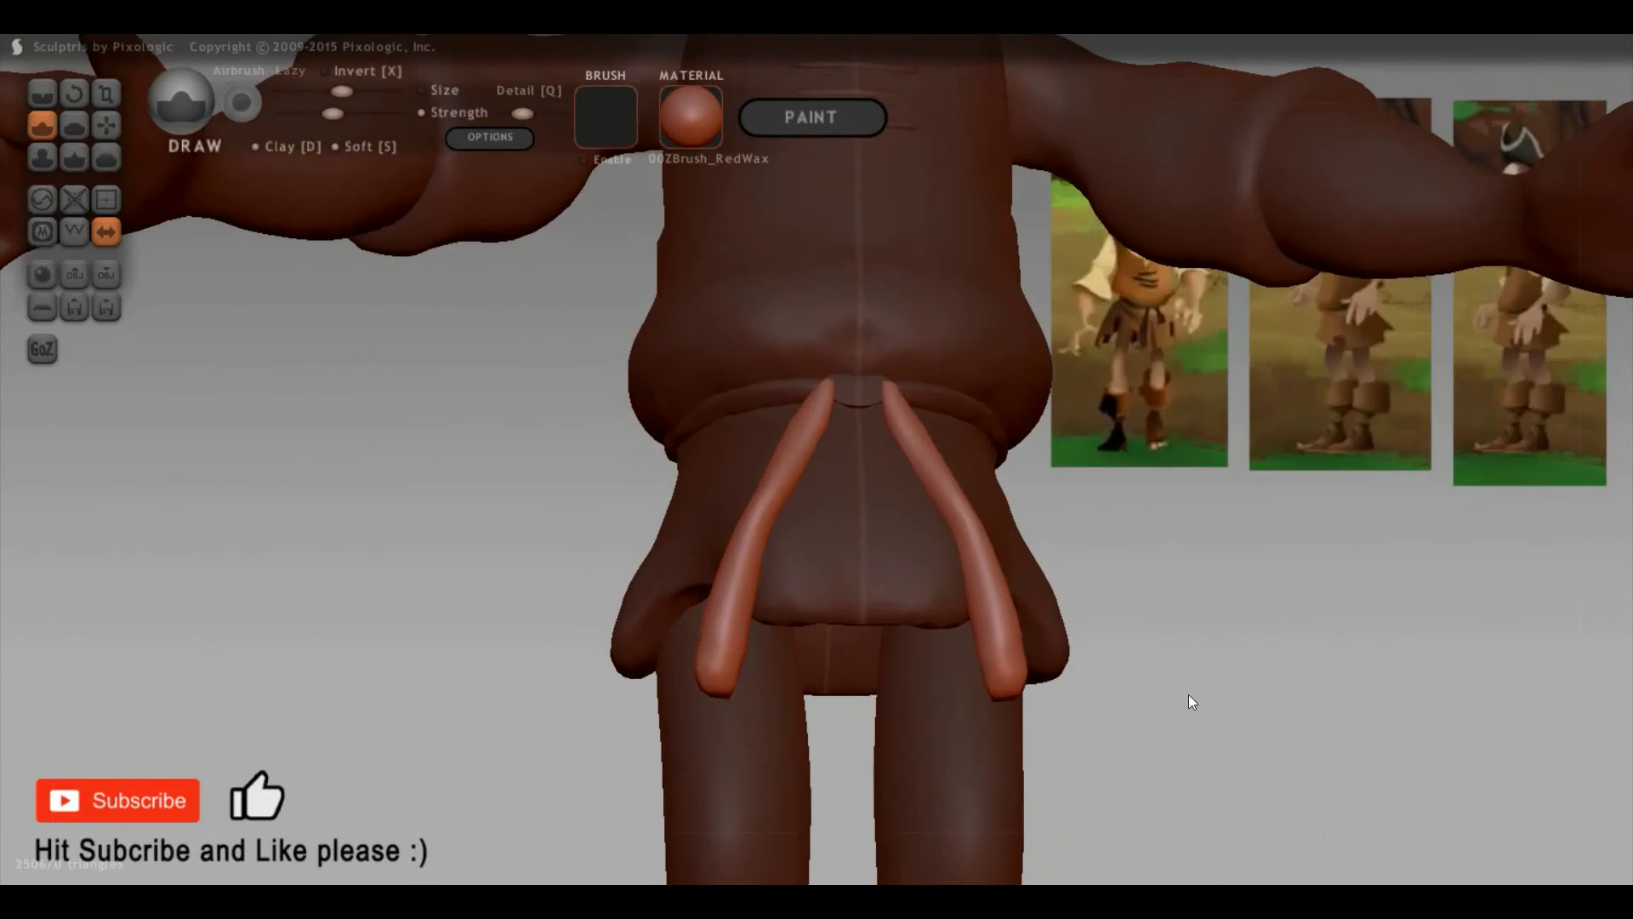
pyautogui.moveTo(1306, 702); pyautogui.dragTo(927, 491)
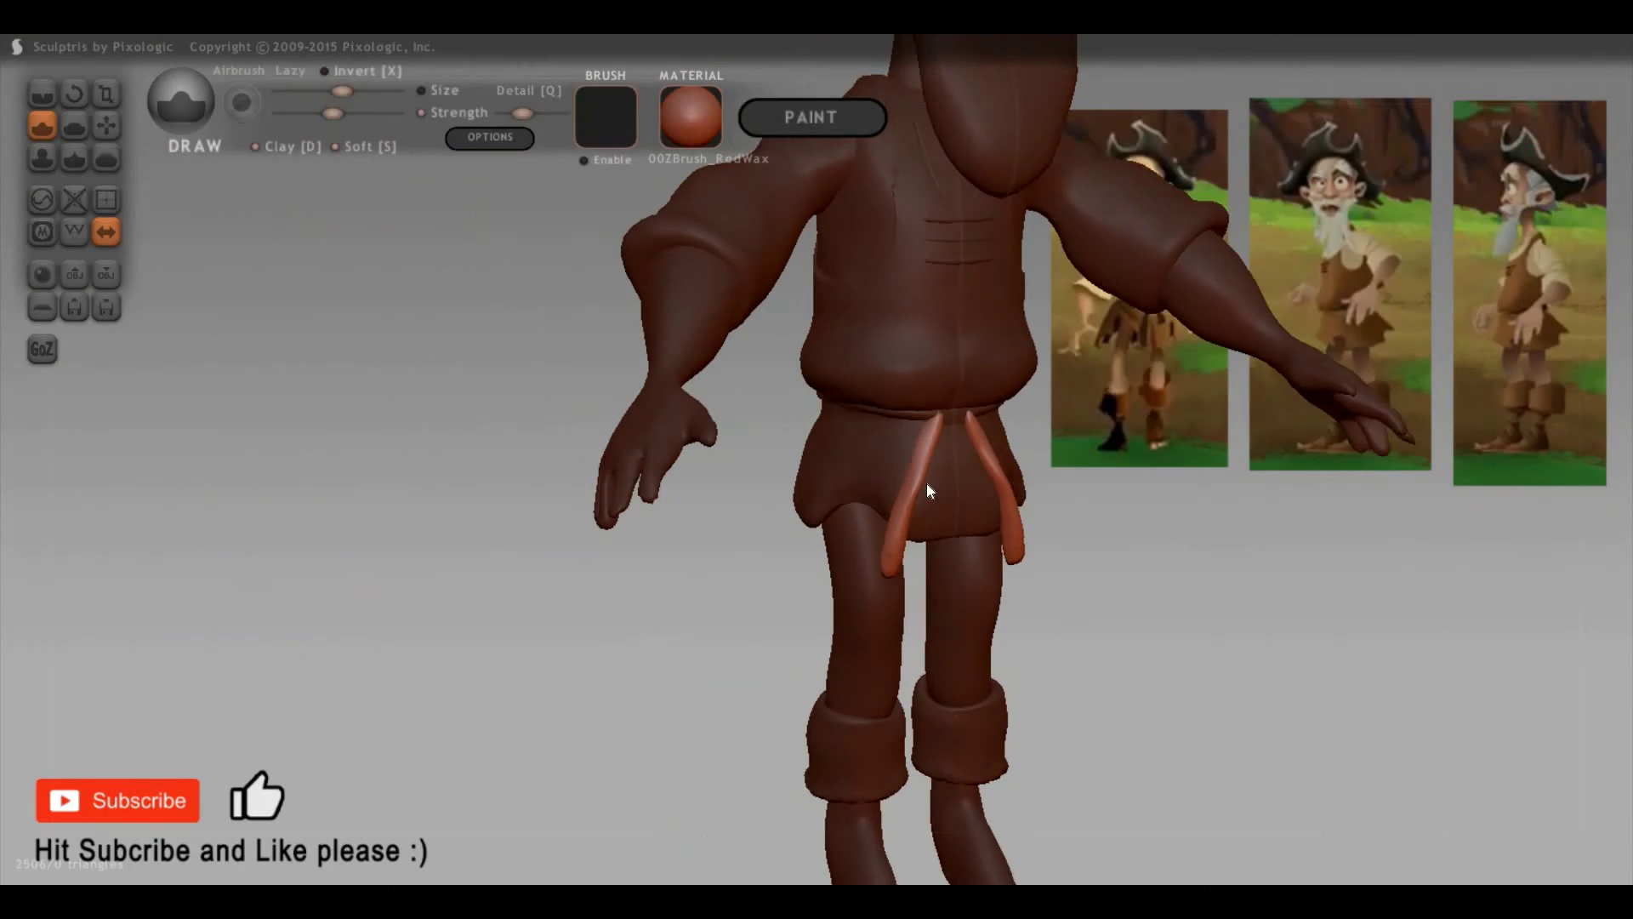
pyautogui.moveTo(1191, 649)
pyautogui.mouseDown()
pyautogui.moveTo(1032, 666)
pyautogui.moveTo(1038, 636)
pyautogui.moveTo(1109, 653)
pyautogui.moveTo(1246, 600)
pyautogui.mouseUp()
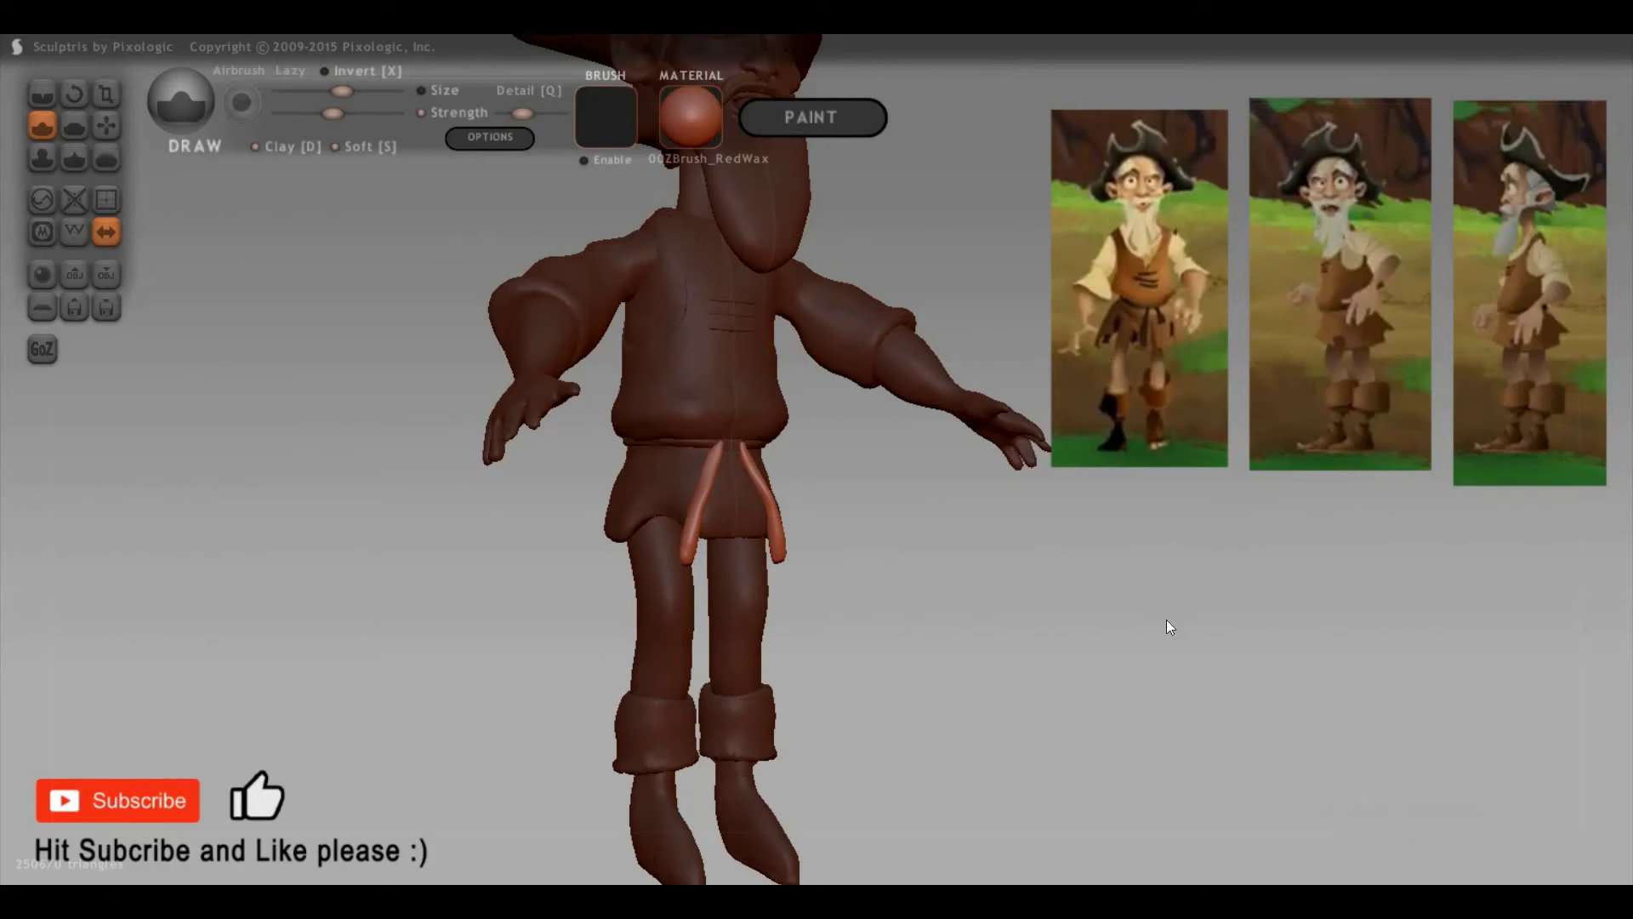
pyautogui.moveTo(1168, 627)
pyautogui.mouseDown()
pyautogui.moveTo(1171, 729)
pyautogui.moveTo(1142, 574)
pyautogui.moveTo(923, 649)
pyautogui.moveTo(1146, 660)
pyautogui.moveTo(1131, 522)
pyautogui.moveTo(1033, 650)
pyautogui.moveTo(985, 674)
pyautogui.mouseUp()
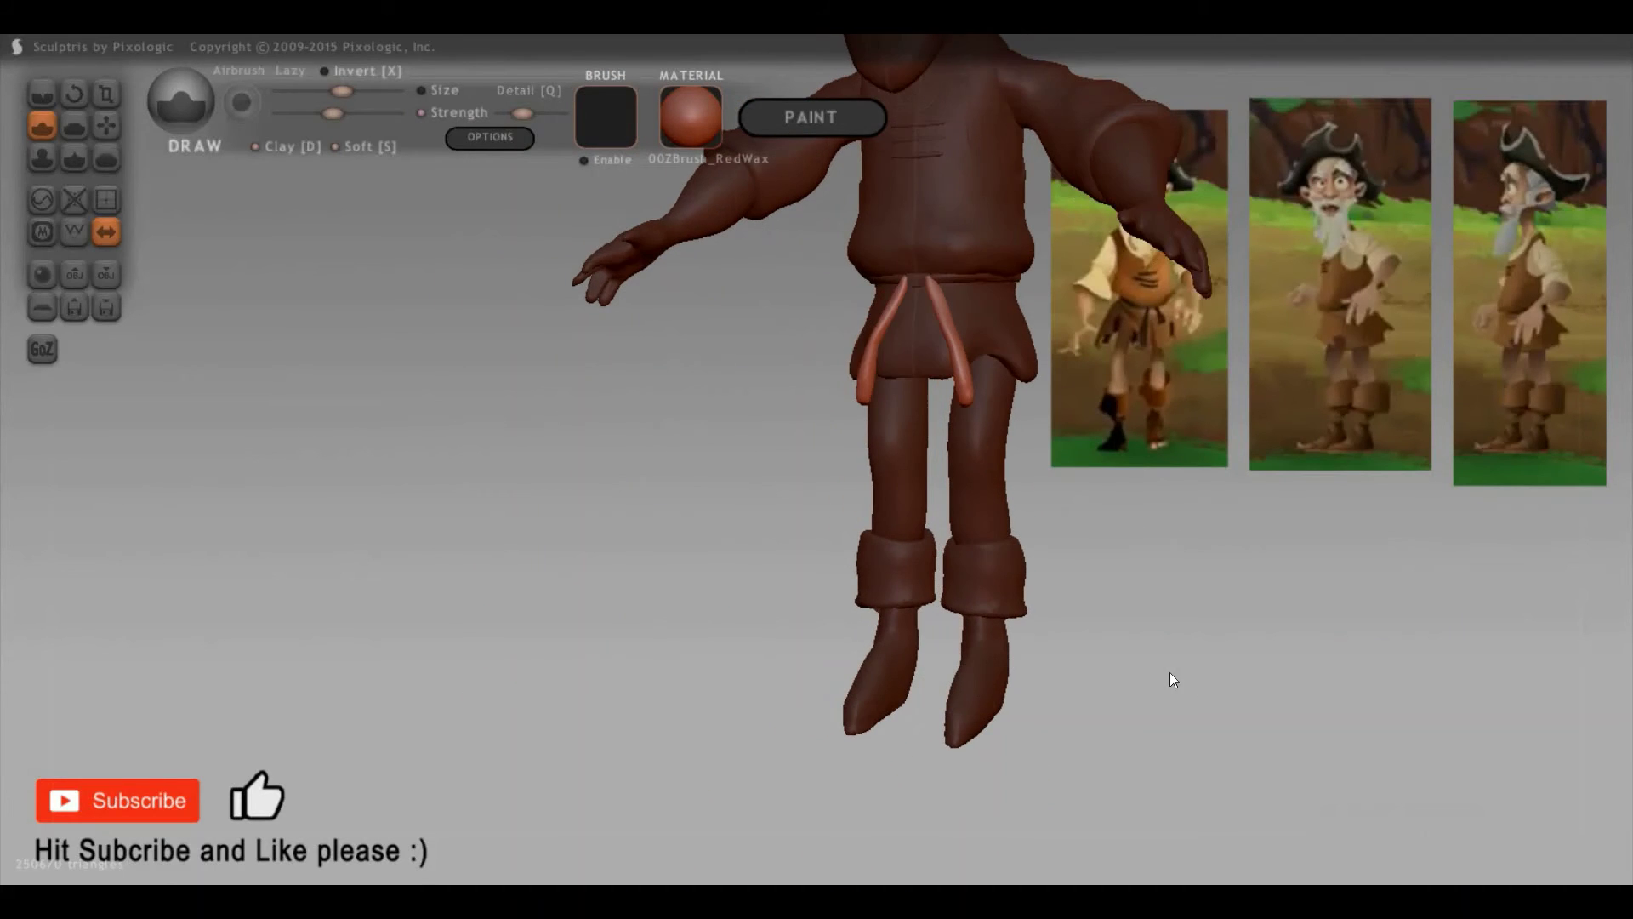
pyautogui.scroll(2, 1128, 563)
pyautogui.scroll(2, 1127, 545)
pyautogui.scroll(3, 1111, 547)
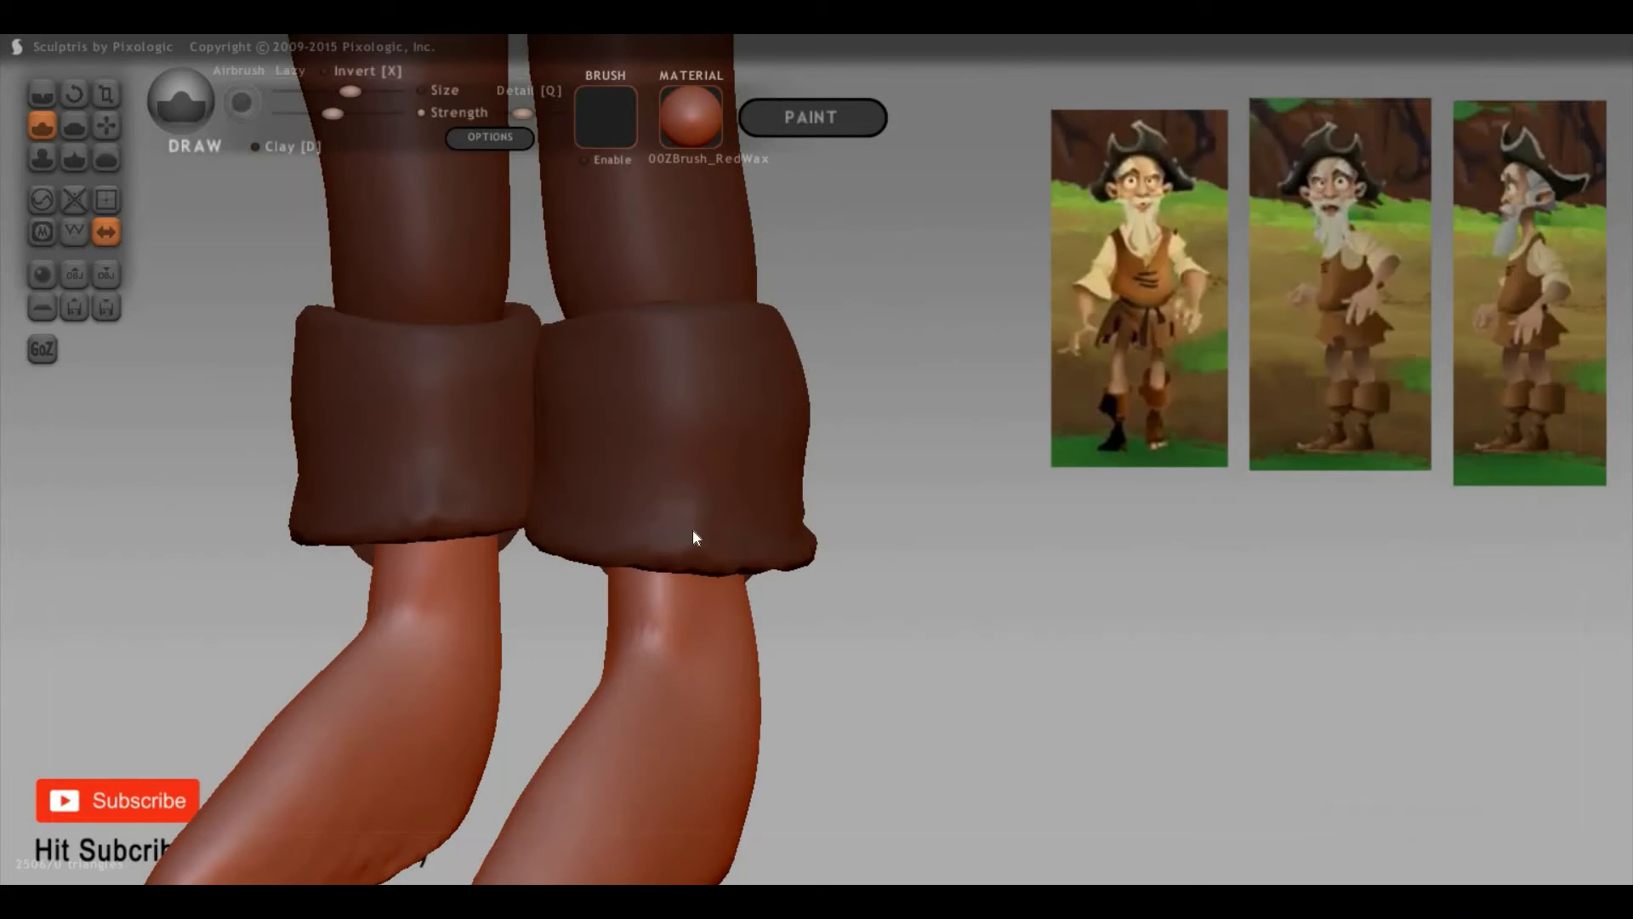
# Step: Add a small raised bump on the leg near the knee
pyautogui.press('space')
pyautogui.moveTo(681, 589); pyautogui.dragTo(626, 624)
pyautogui.click(660, 636)
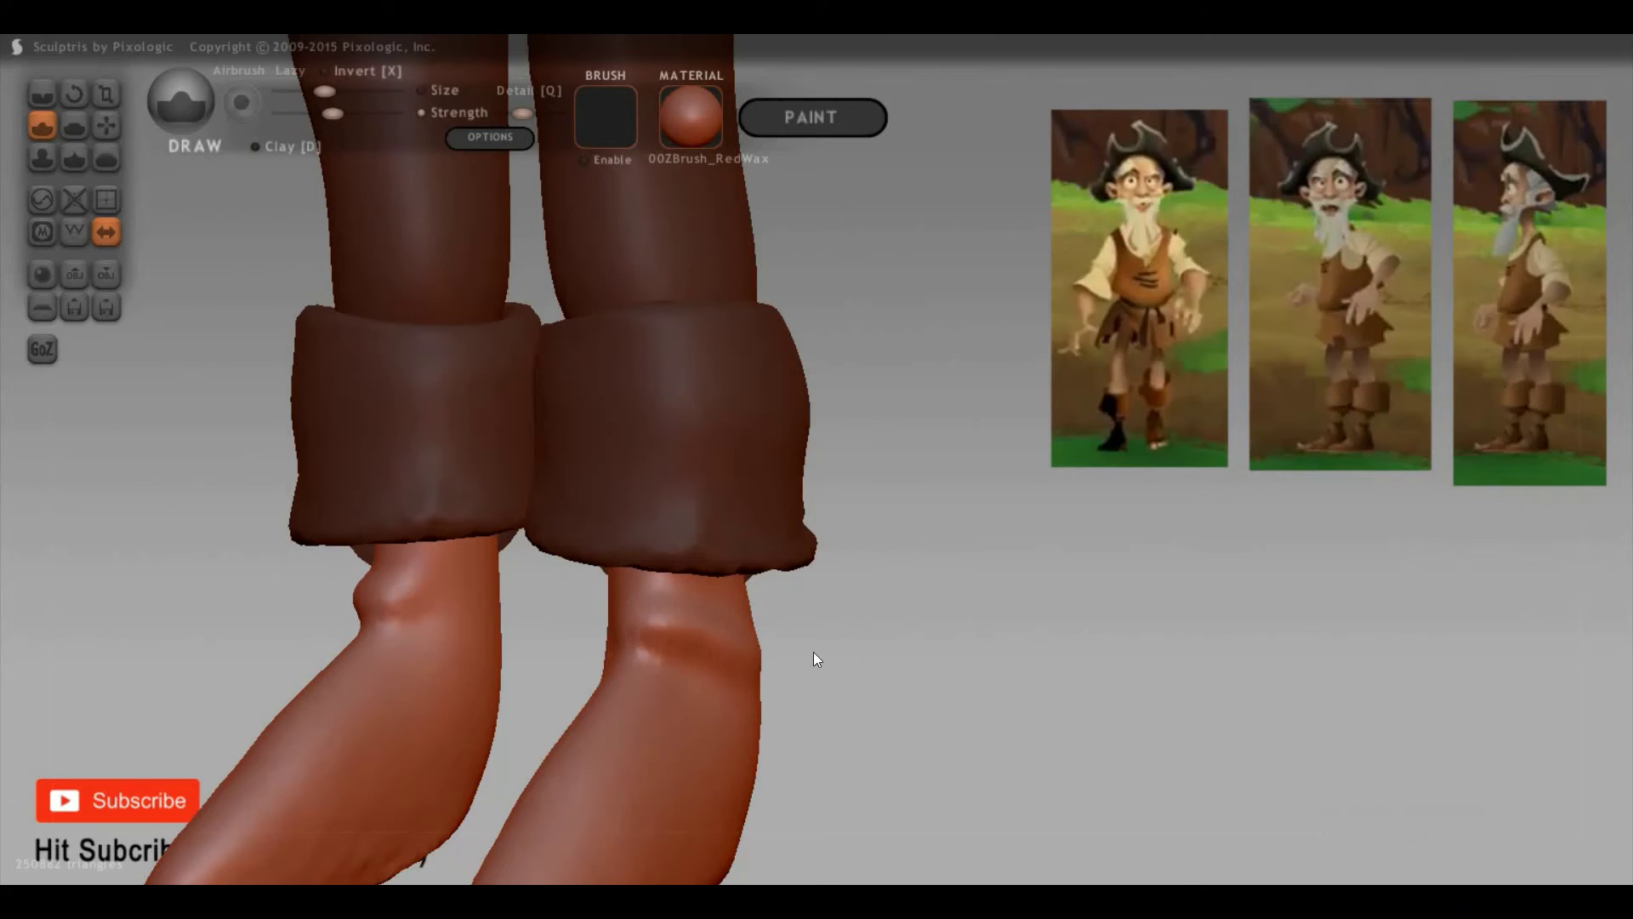
pyautogui.moveTo(813, 651)
pyautogui.mouseDown()
pyautogui.moveTo(752, 658)
pyautogui.moveTo(817, 673)
pyautogui.moveTo(710, 617)
pyautogui.moveTo(599, 605)
pyautogui.mouseUp()
pyautogui.moveTo(701, 619)
pyautogui.mouseDown()
pyautogui.moveTo(910, 665)
pyautogui.moveTo(153, 181)
pyautogui.moveTo(466, 555)
pyautogui.mouseUp()
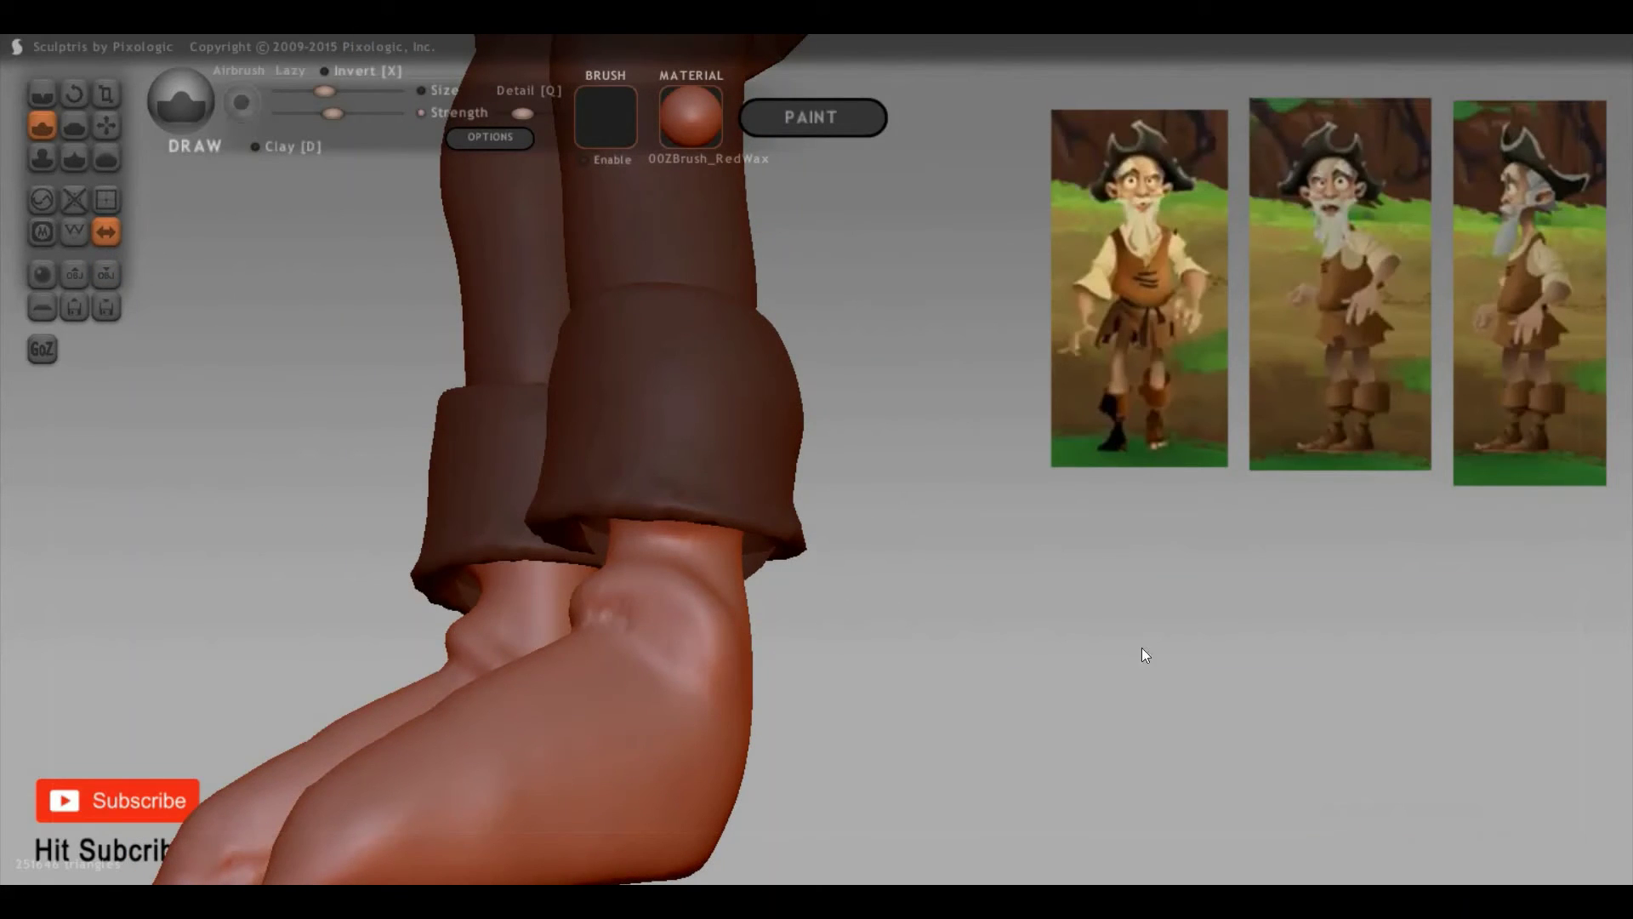
pyautogui.moveTo(1142, 655)
pyautogui.mouseDown()
pyautogui.moveTo(805, 543)
pyautogui.moveTo(711, 609)
pyautogui.mouseUp()
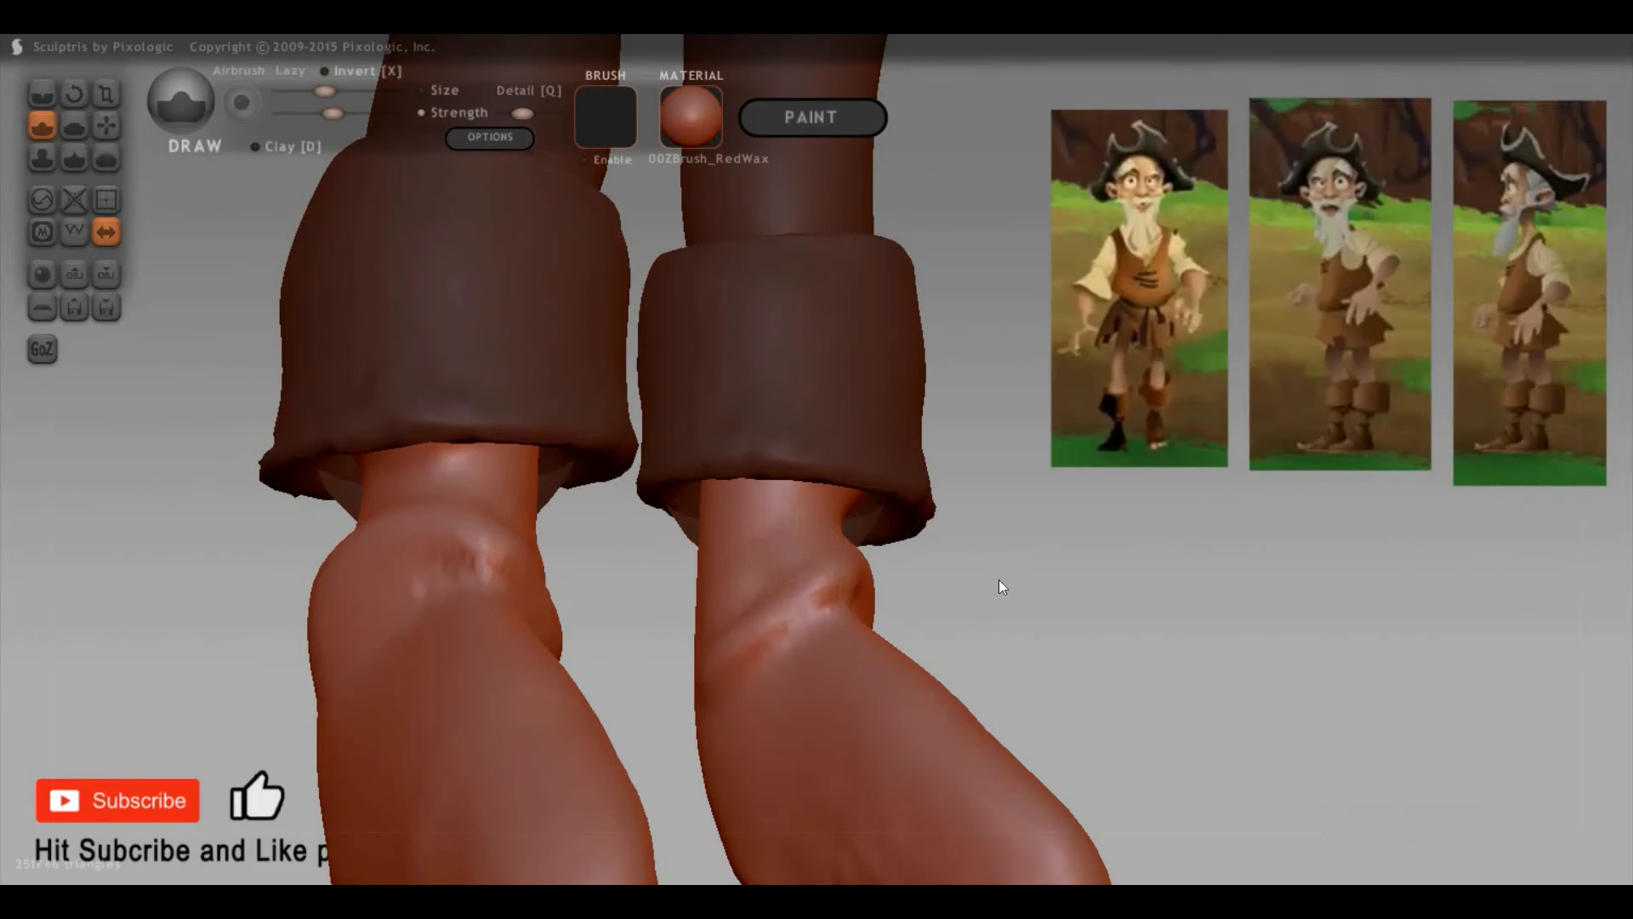
pyautogui.moveTo(931, 617); pyautogui.dragTo(971, 643)
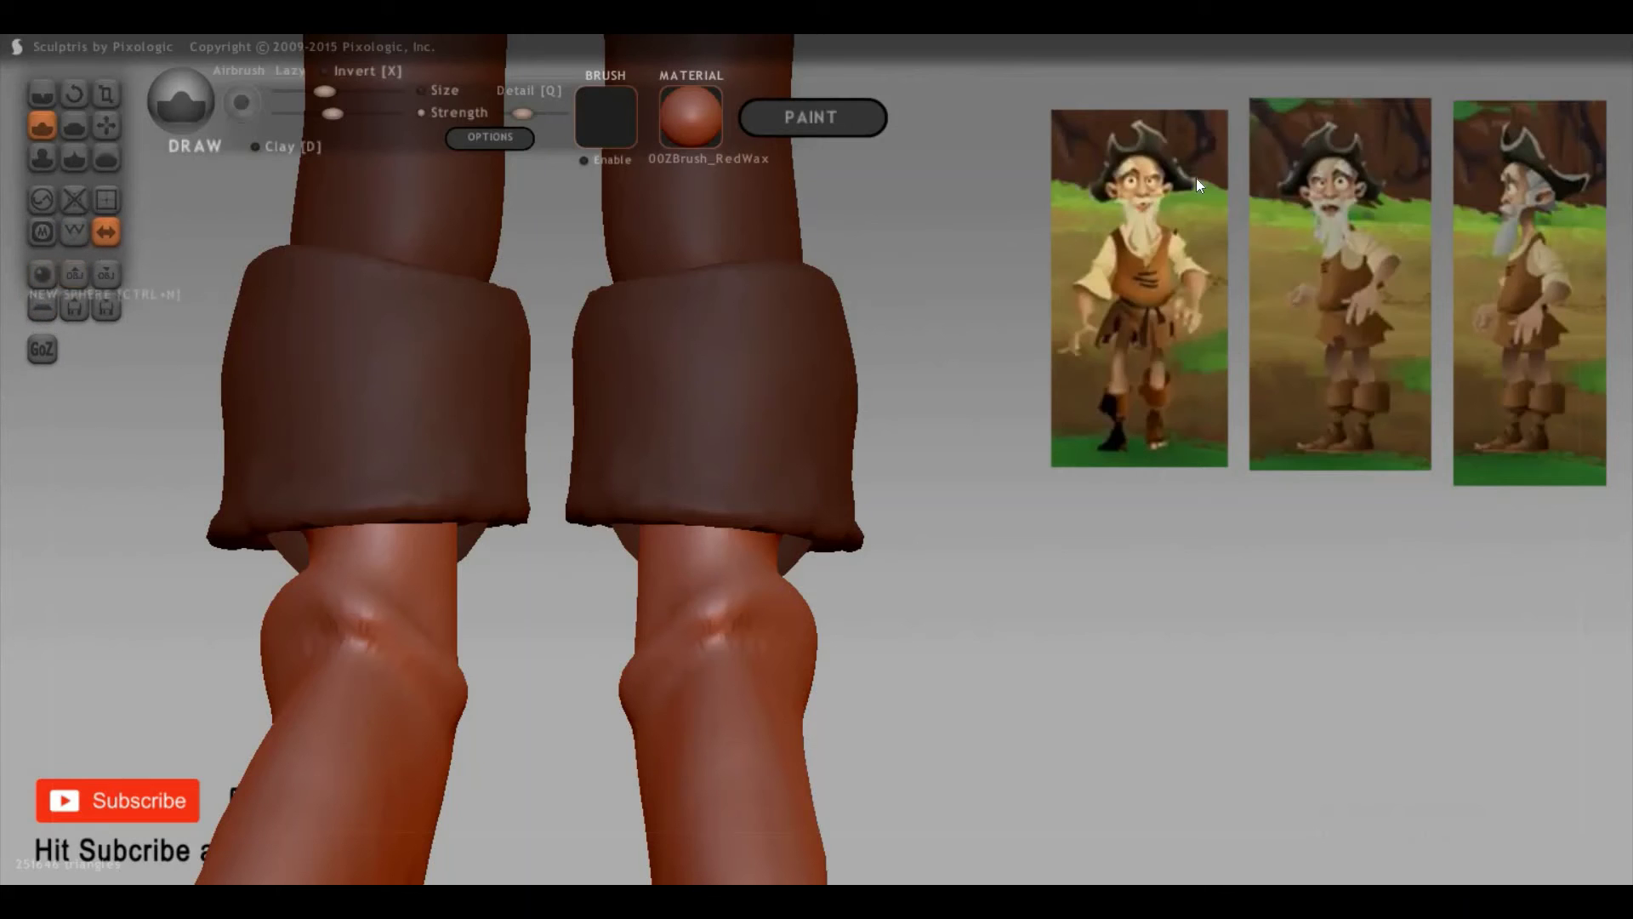
pyautogui.scroll(-3, 1211, 470)
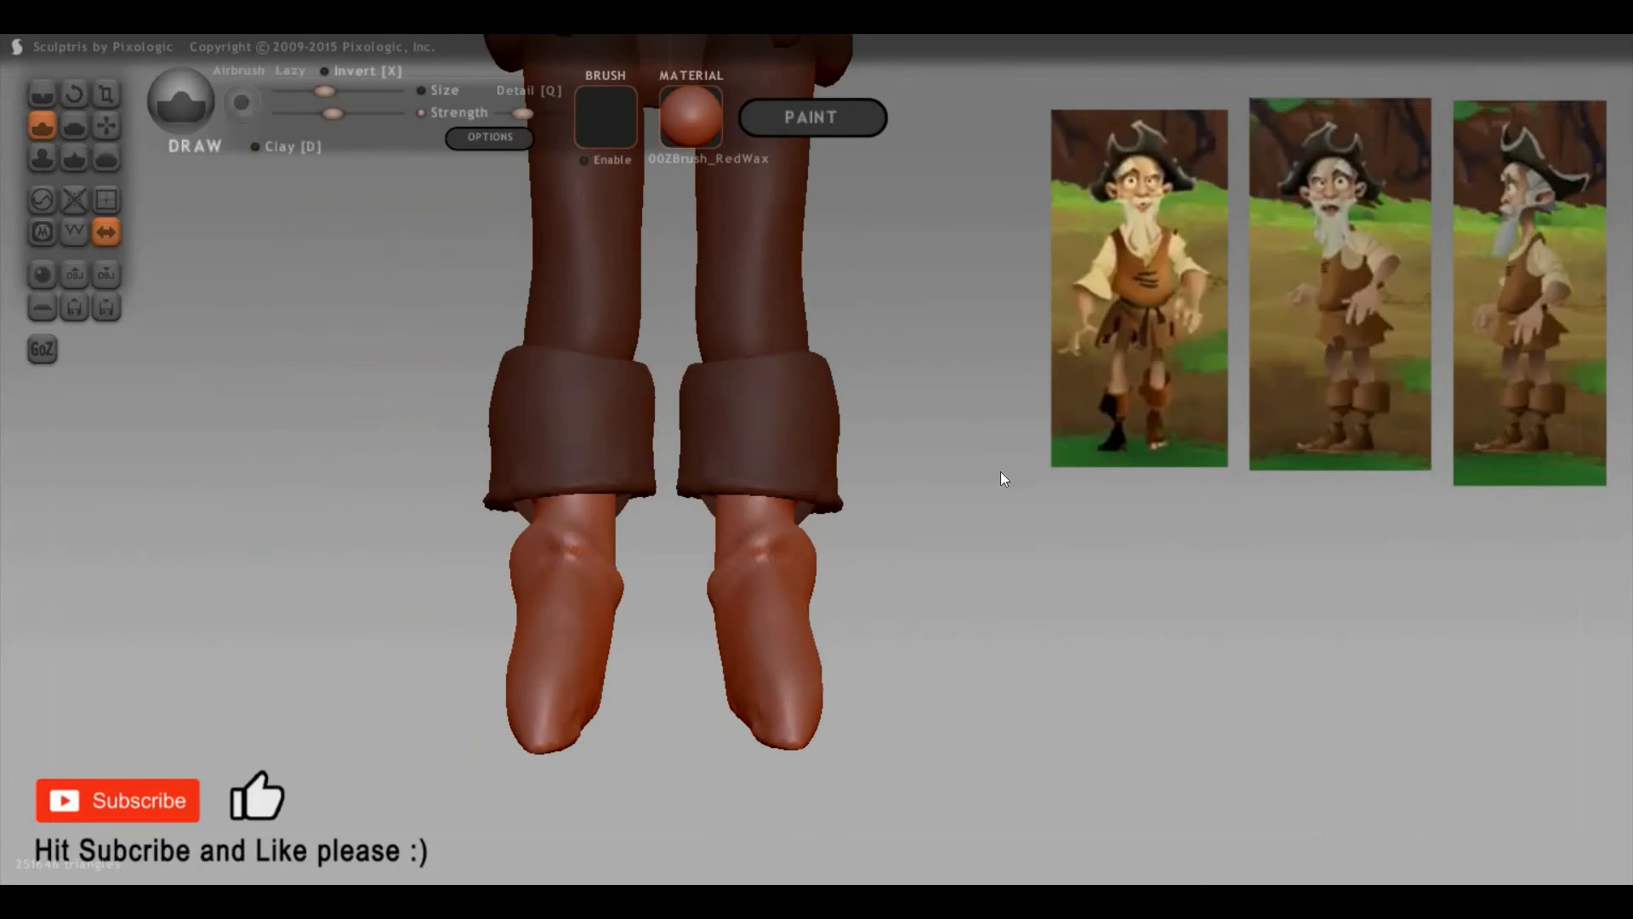
pyautogui.scroll(2, 995, 647)
pyautogui.scroll(-1, 1135, 580)
pyautogui.scroll(3, 1037, 599)
# Step: Inspect the legs from side and front, and turn on Clay mode
pyautogui.moveTo(966, 586); pyautogui.dragTo(811, 650)
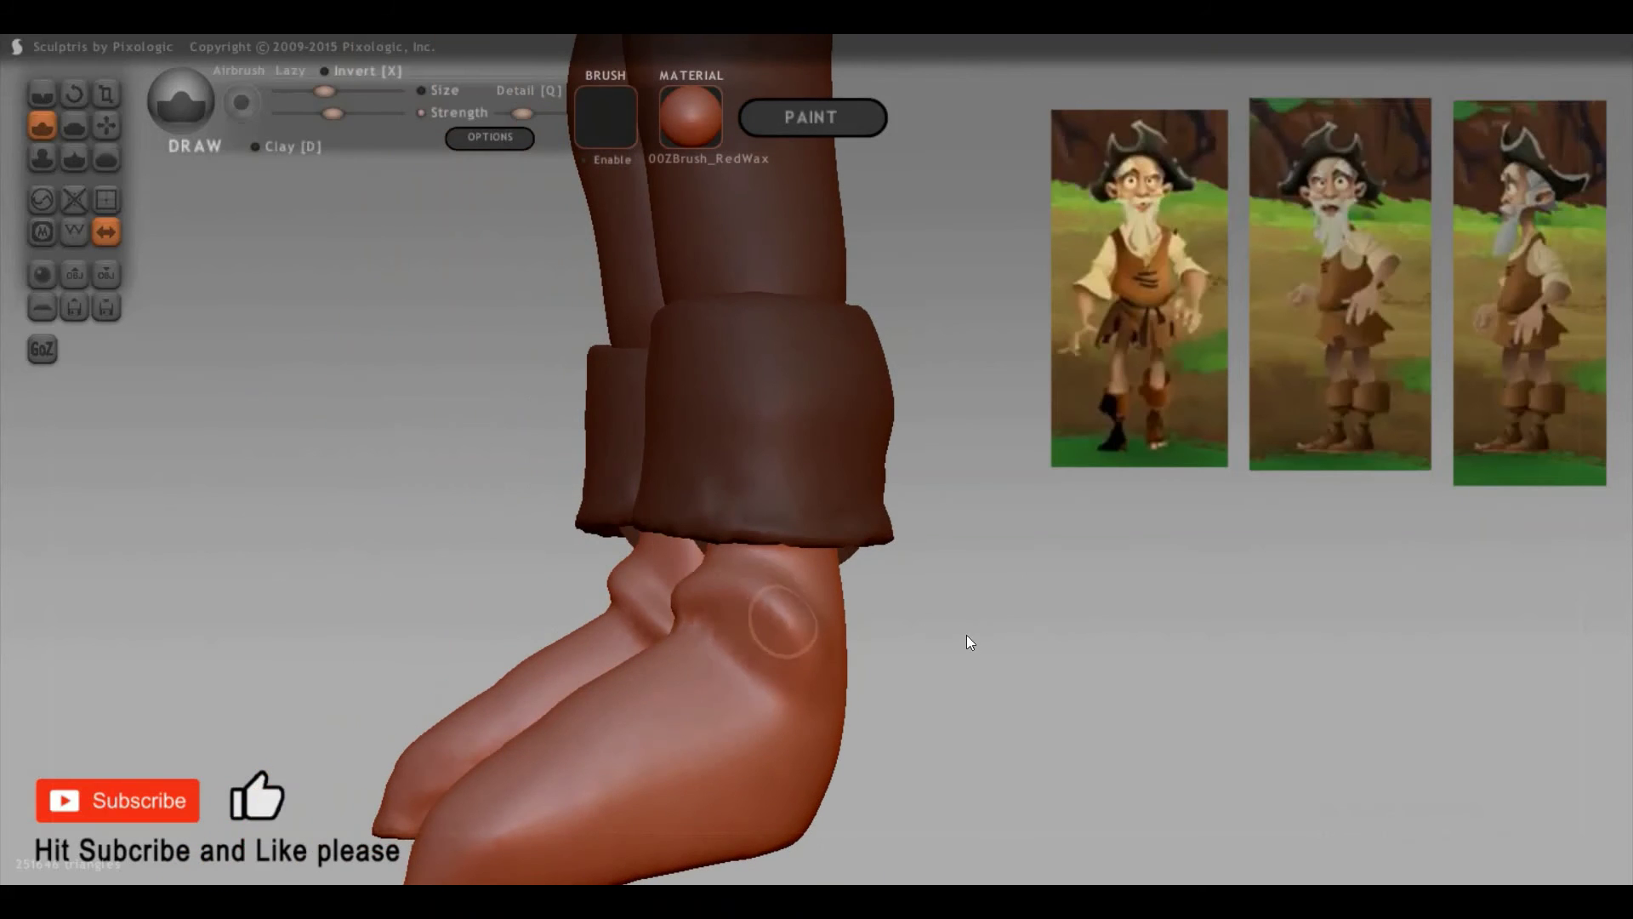
pyautogui.moveTo(981, 607)
pyautogui.mouseDown()
pyautogui.moveTo(999, 592)
pyautogui.moveTo(858, 450)
pyautogui.mouseUp()
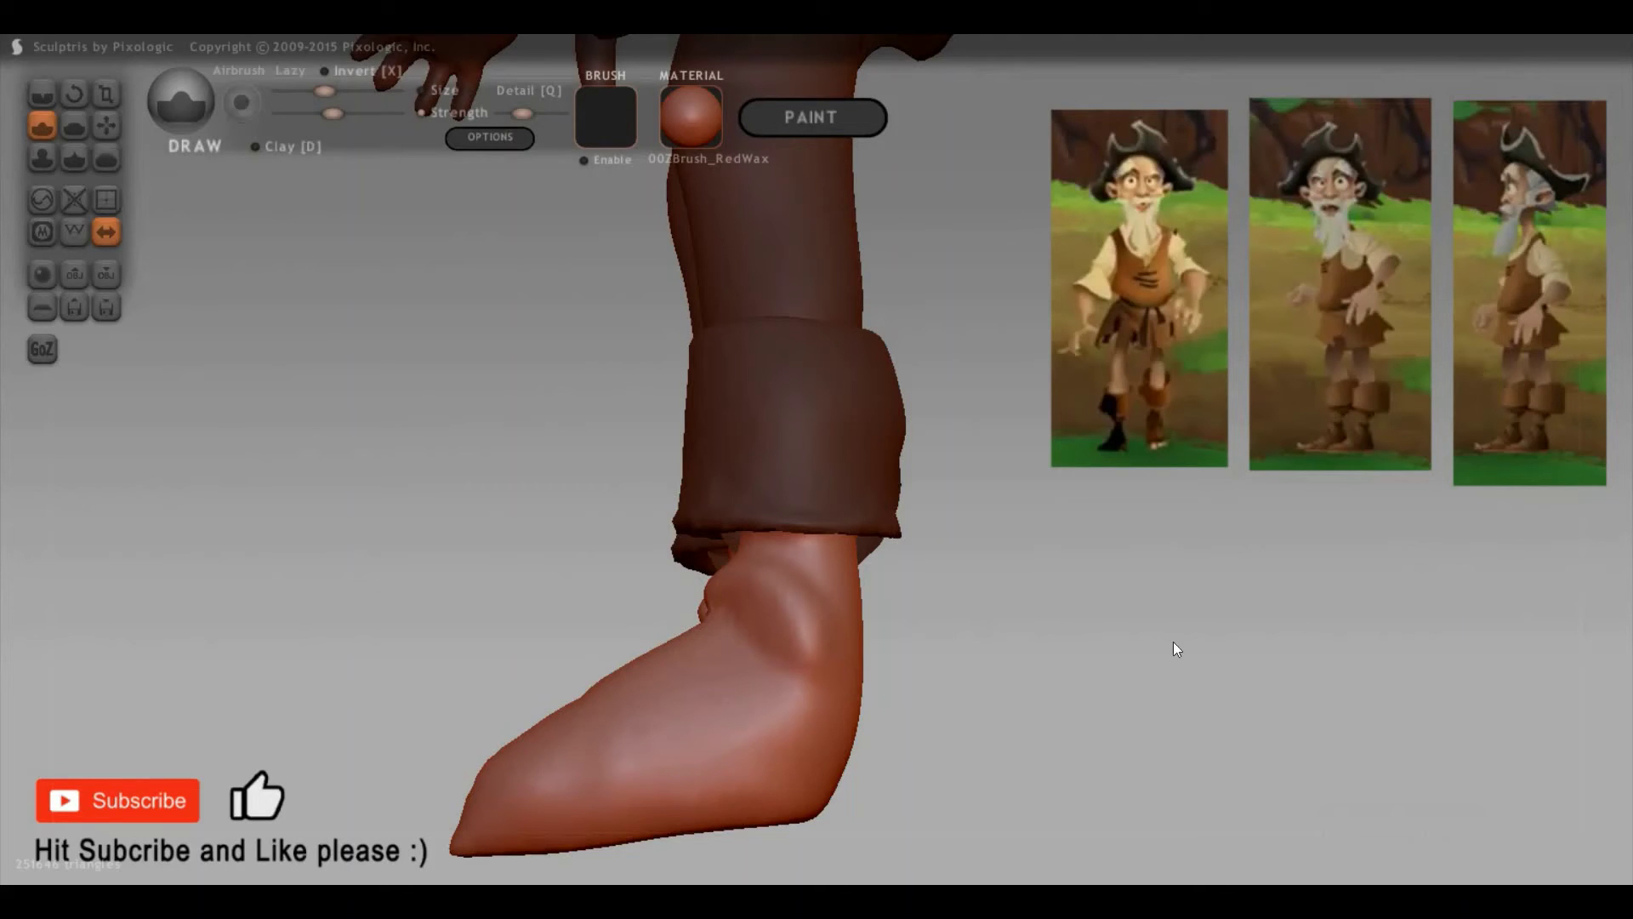
pyautogui.moveTo(1173, 641)
pyautogui.mouseDown()
pyautogui.moveTo(745, 604)
pyautogui.moveTo(831, 638)
pyautogui.mouseUp()
pyautogui.moveTo(934, 672); pyautogui.dragTo(826, 630)
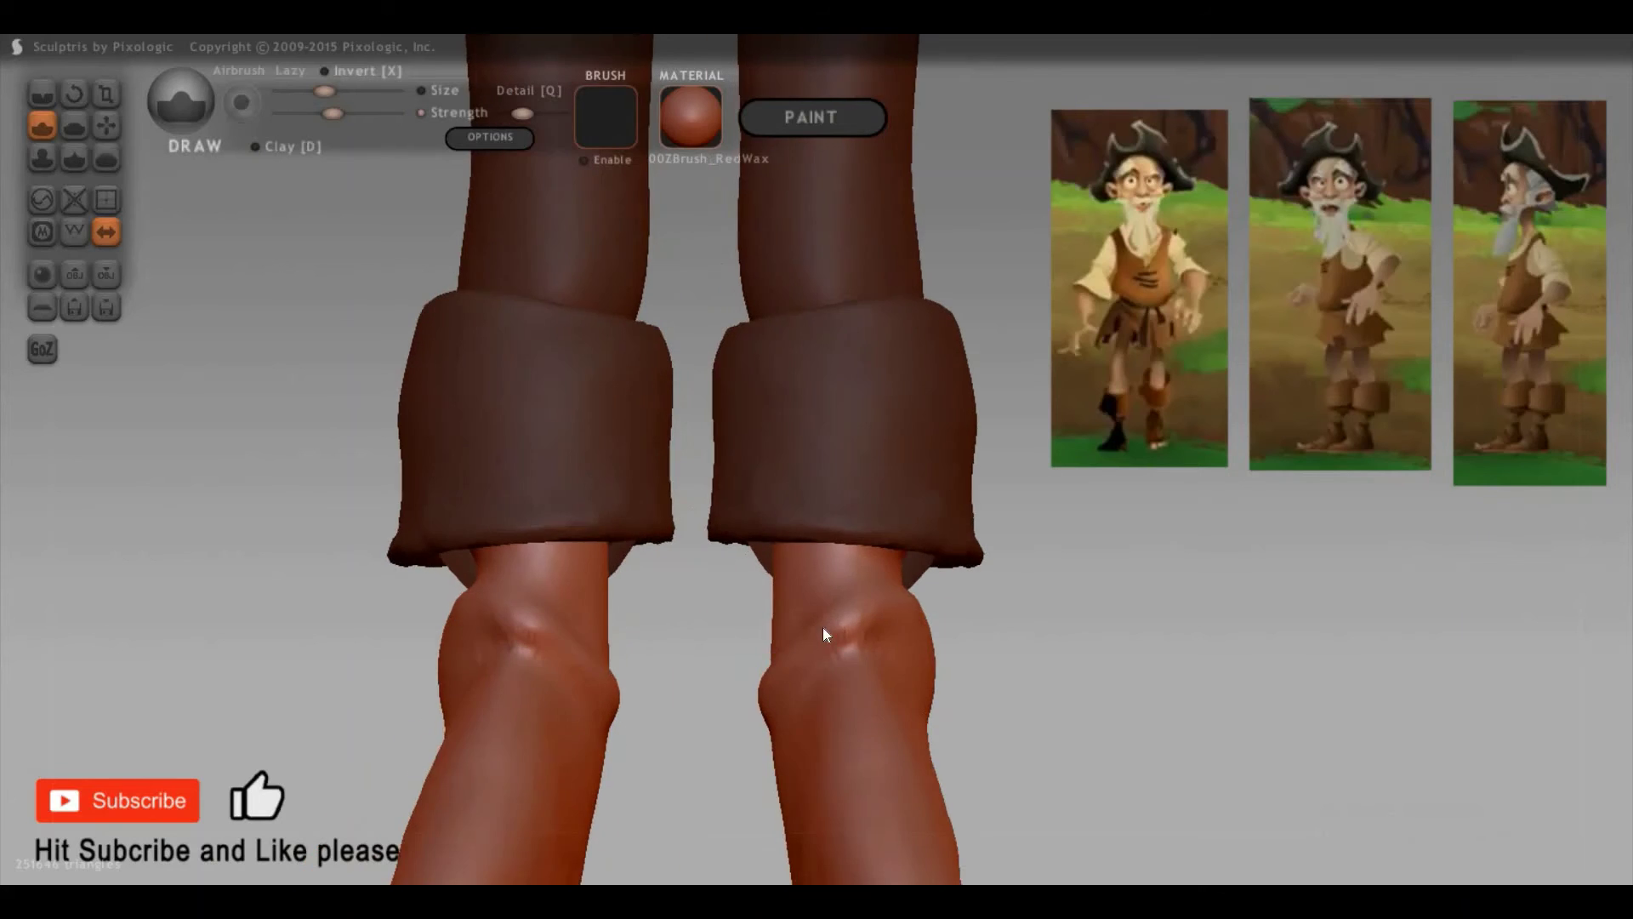
pyautogui.press('d')
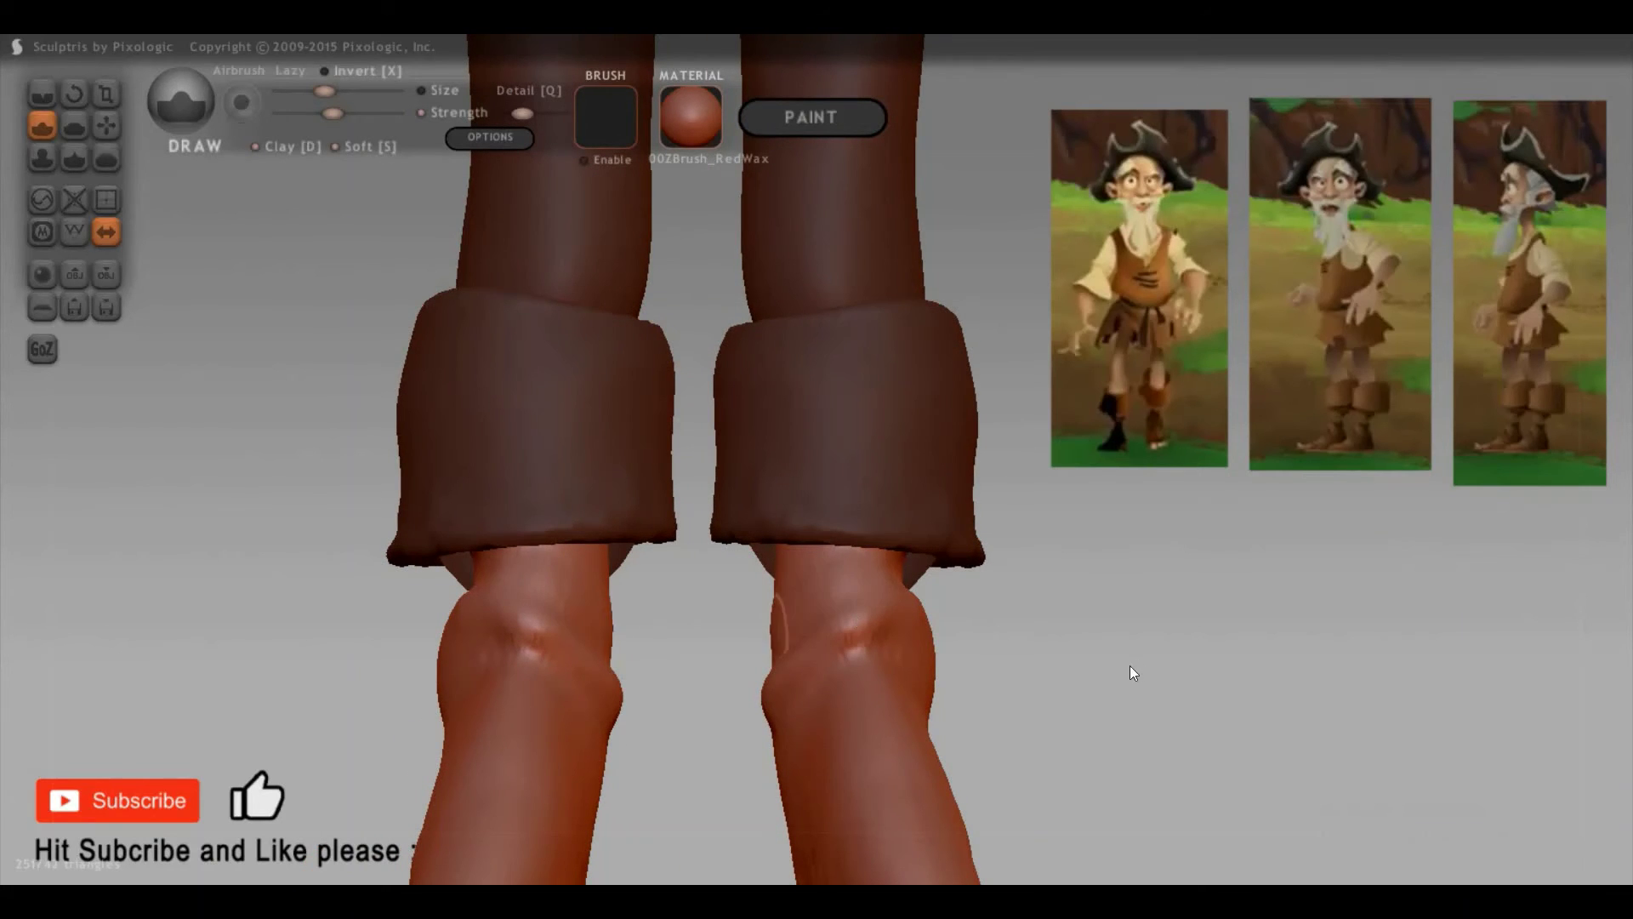
pyautogui.scroll(2, 1120, 716)
pyautogui.moveTo(1119, 715); pyautogui.dragTo(889, 676)
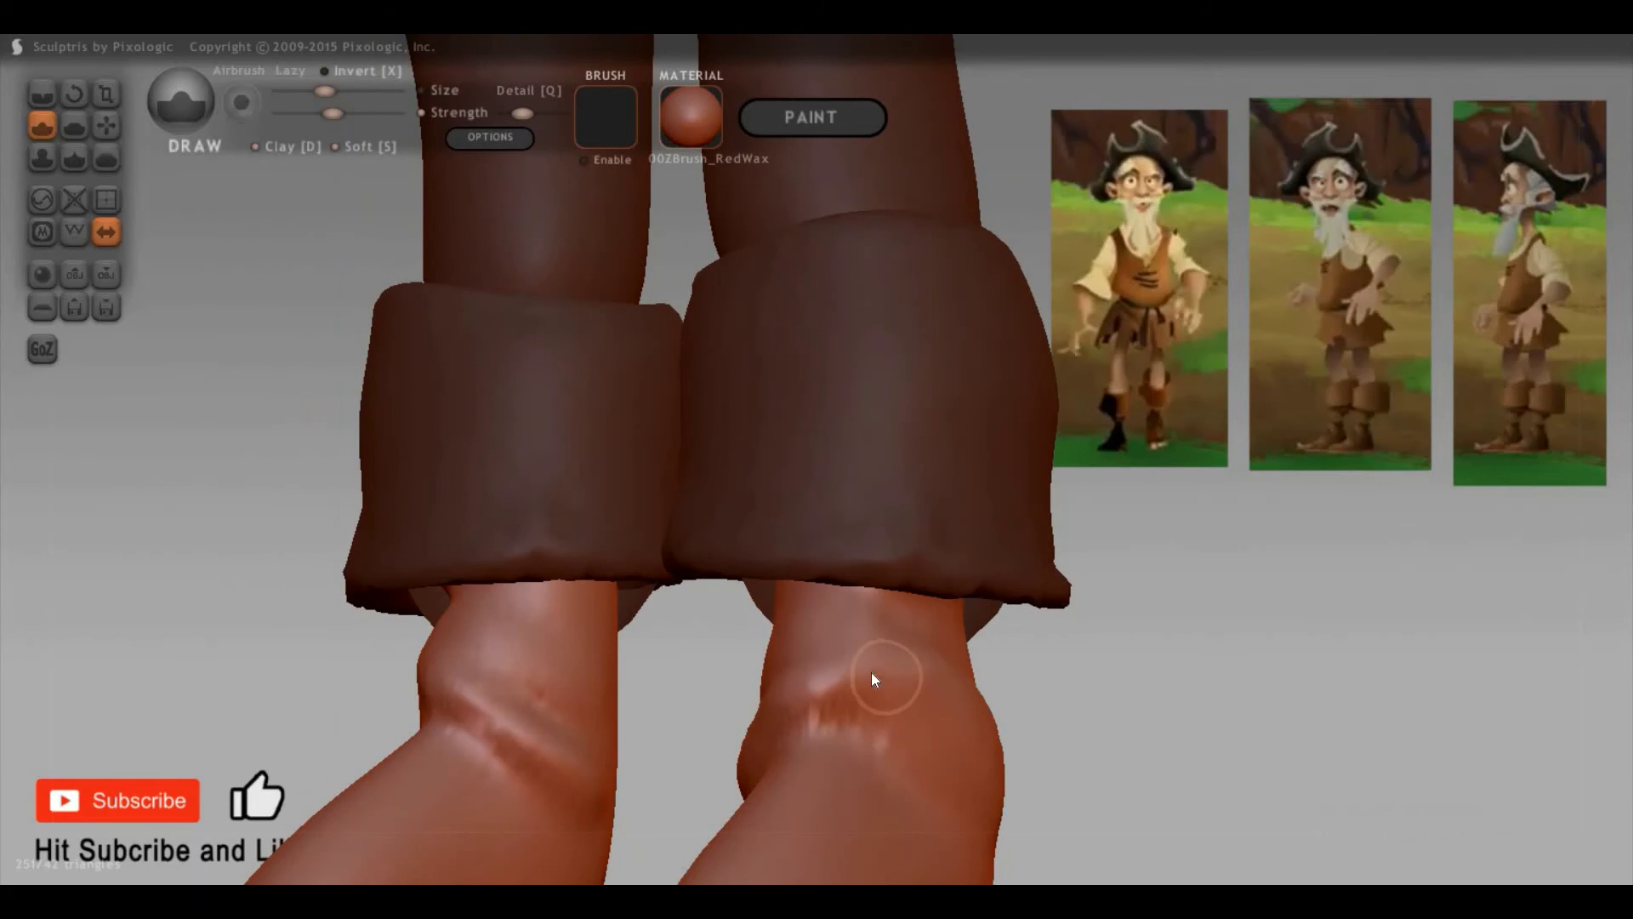
# Step: Hide the boot cuffs and sculpt mirrored bumps around both bare knees
pyautogui.press('h')
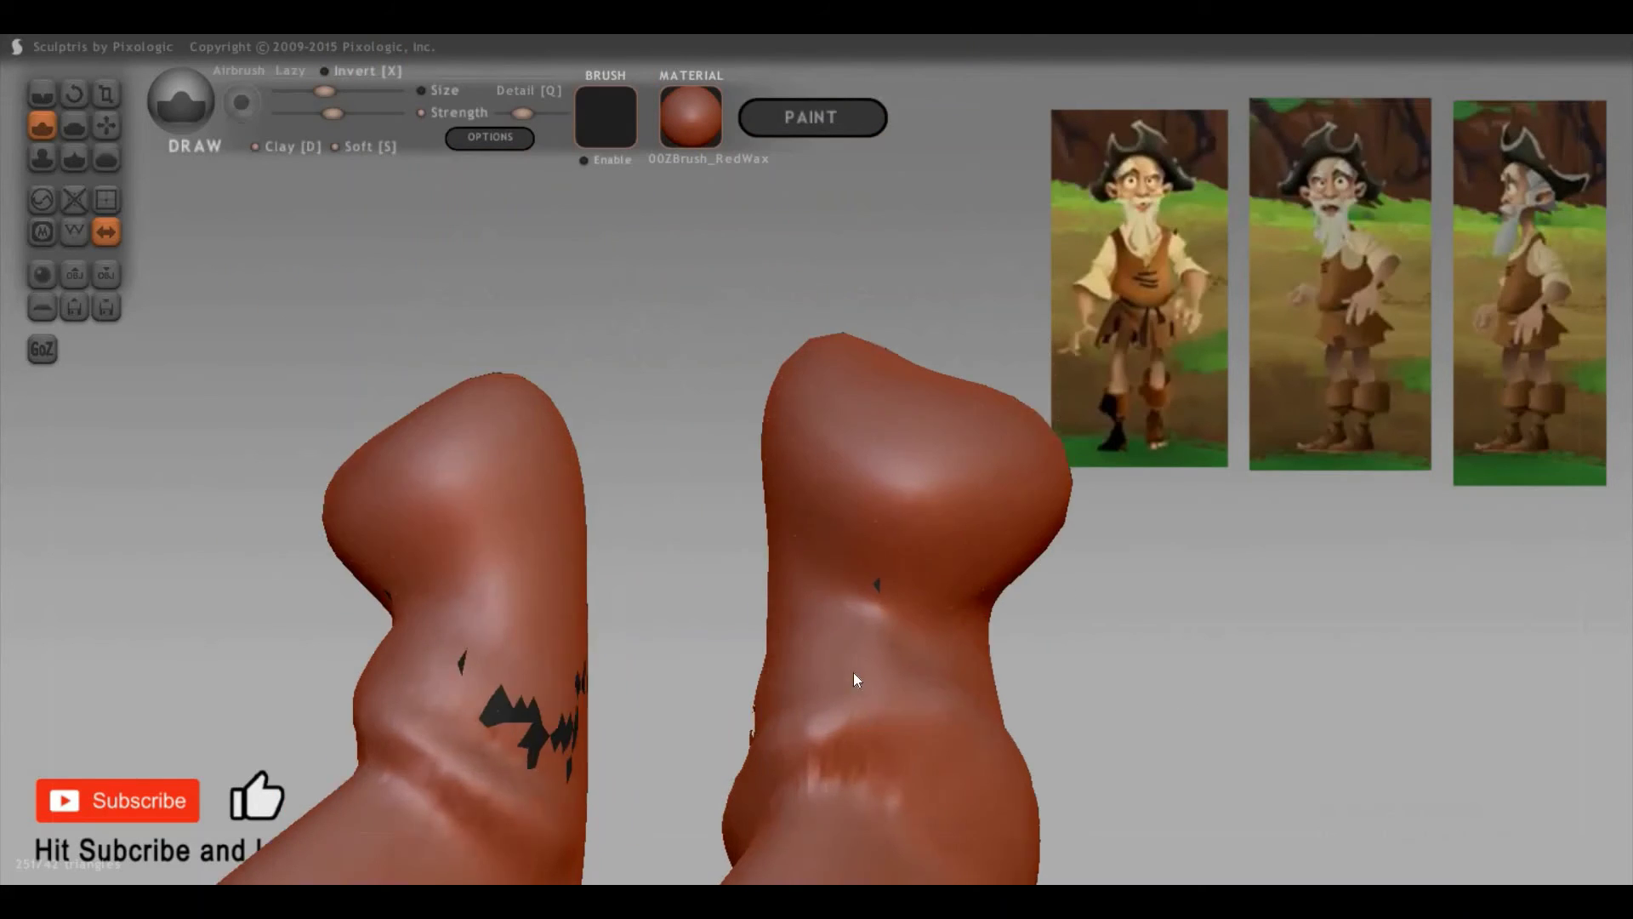
pyautogui.moveTo(826, 674); pyautogui.dragTo(1008, 728)
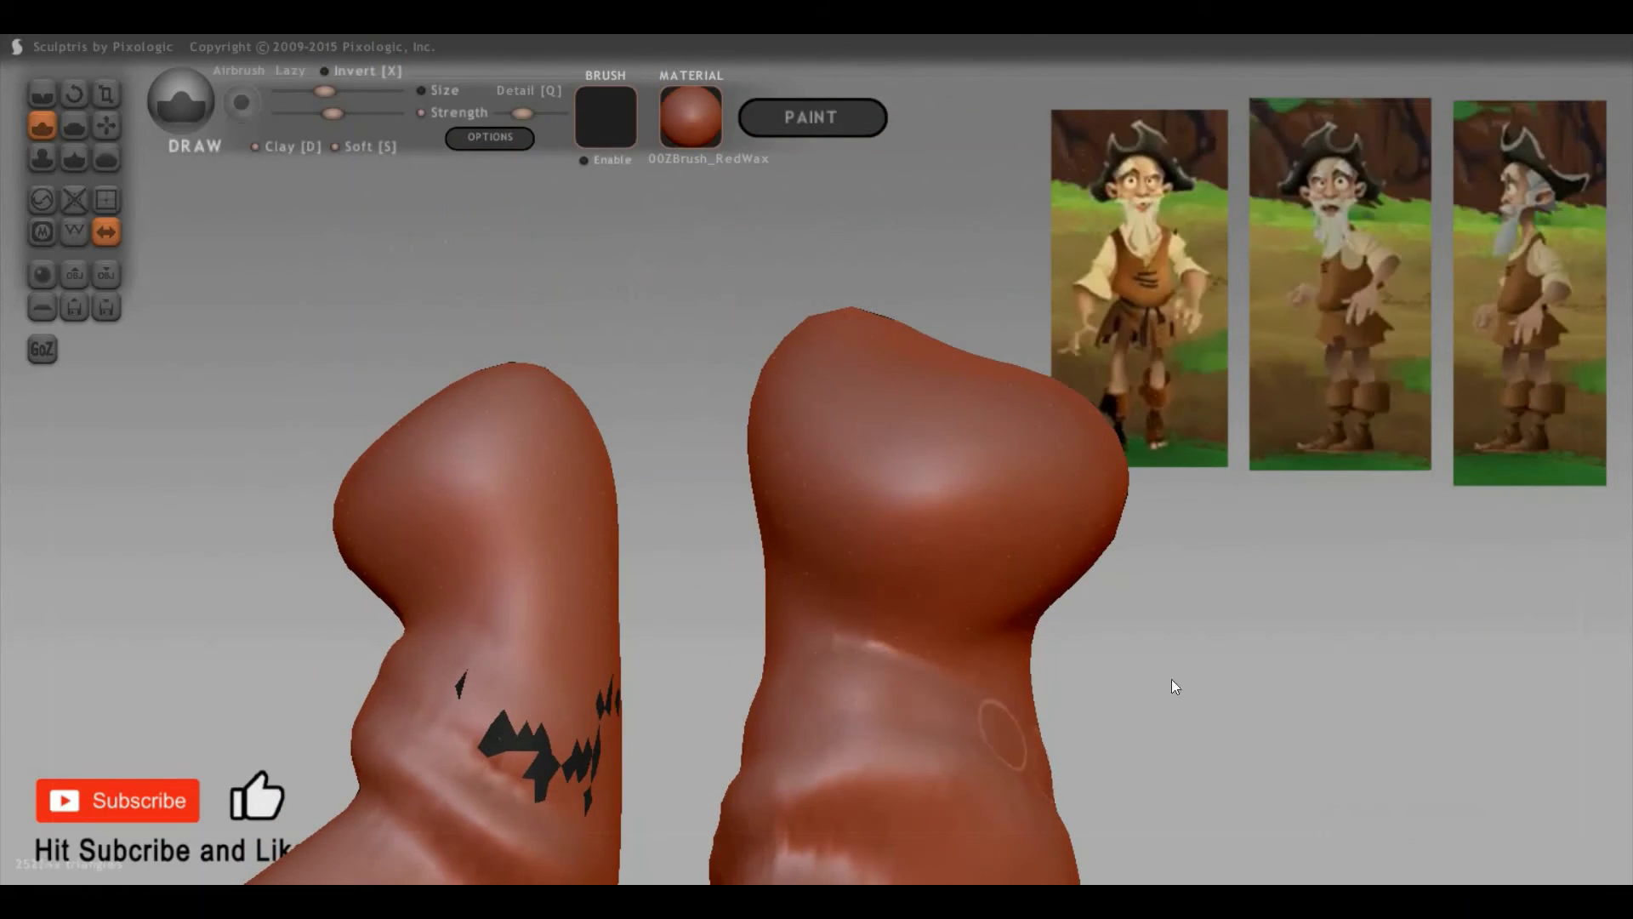
pyautogui.moveTo(1234, 679)
pyautogui.mouseDown()
pyautogui.moveTo(907, 638)
pyautogui.moveTo(785, 680)
pyautogui.mouseUp()
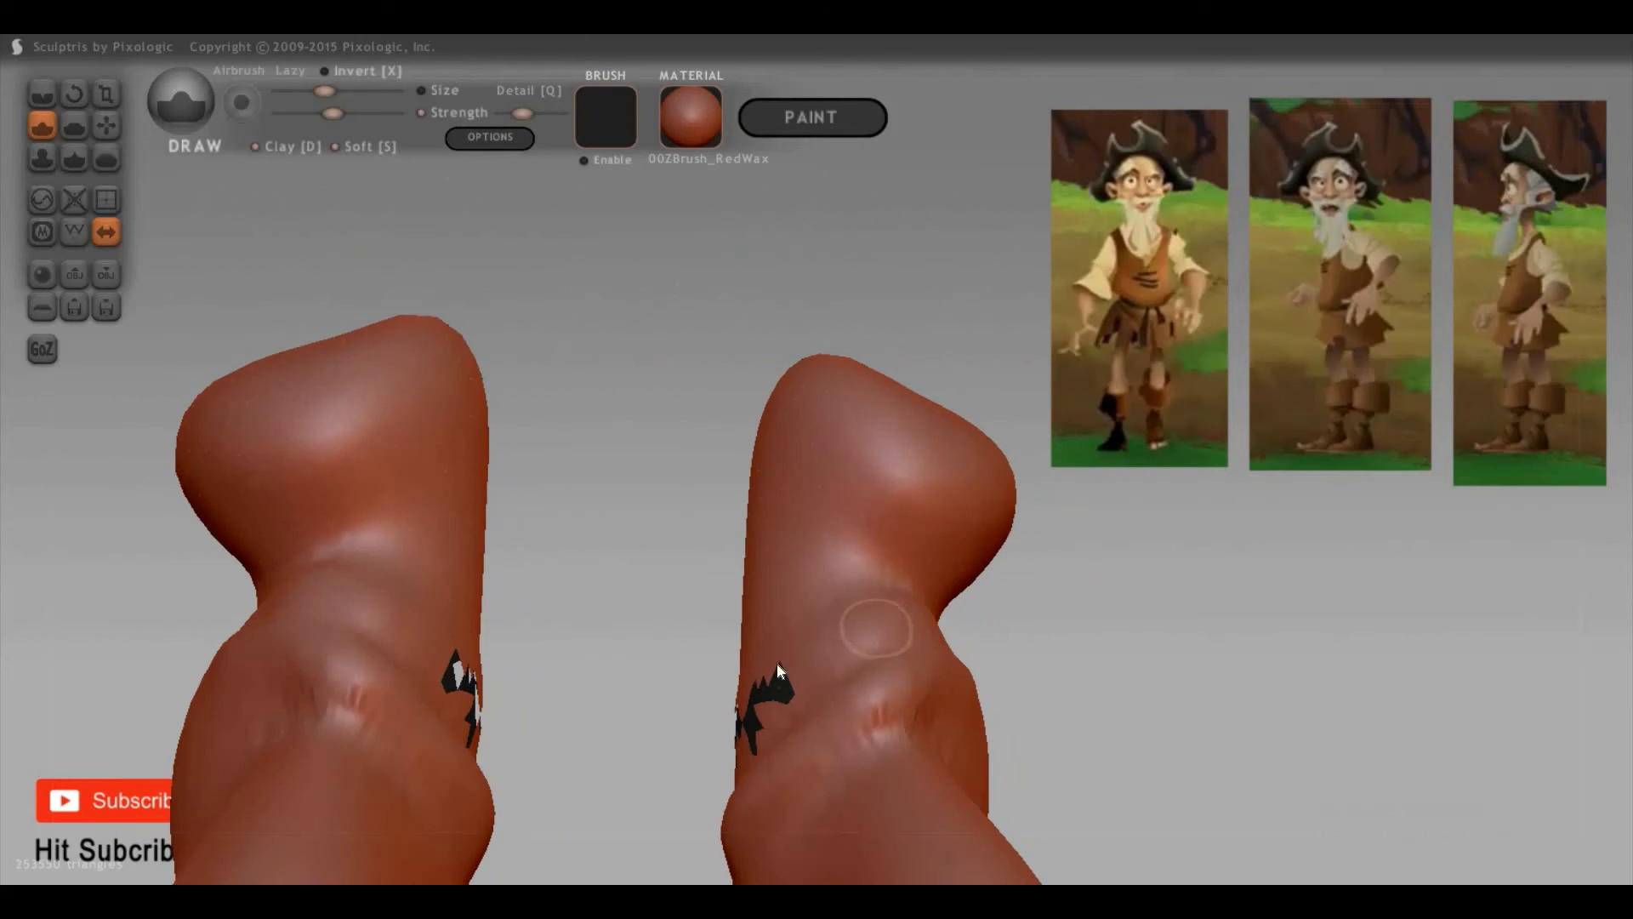
pyautogui.moveTo(776, 546); pyautogui.dragTo(763, 573)
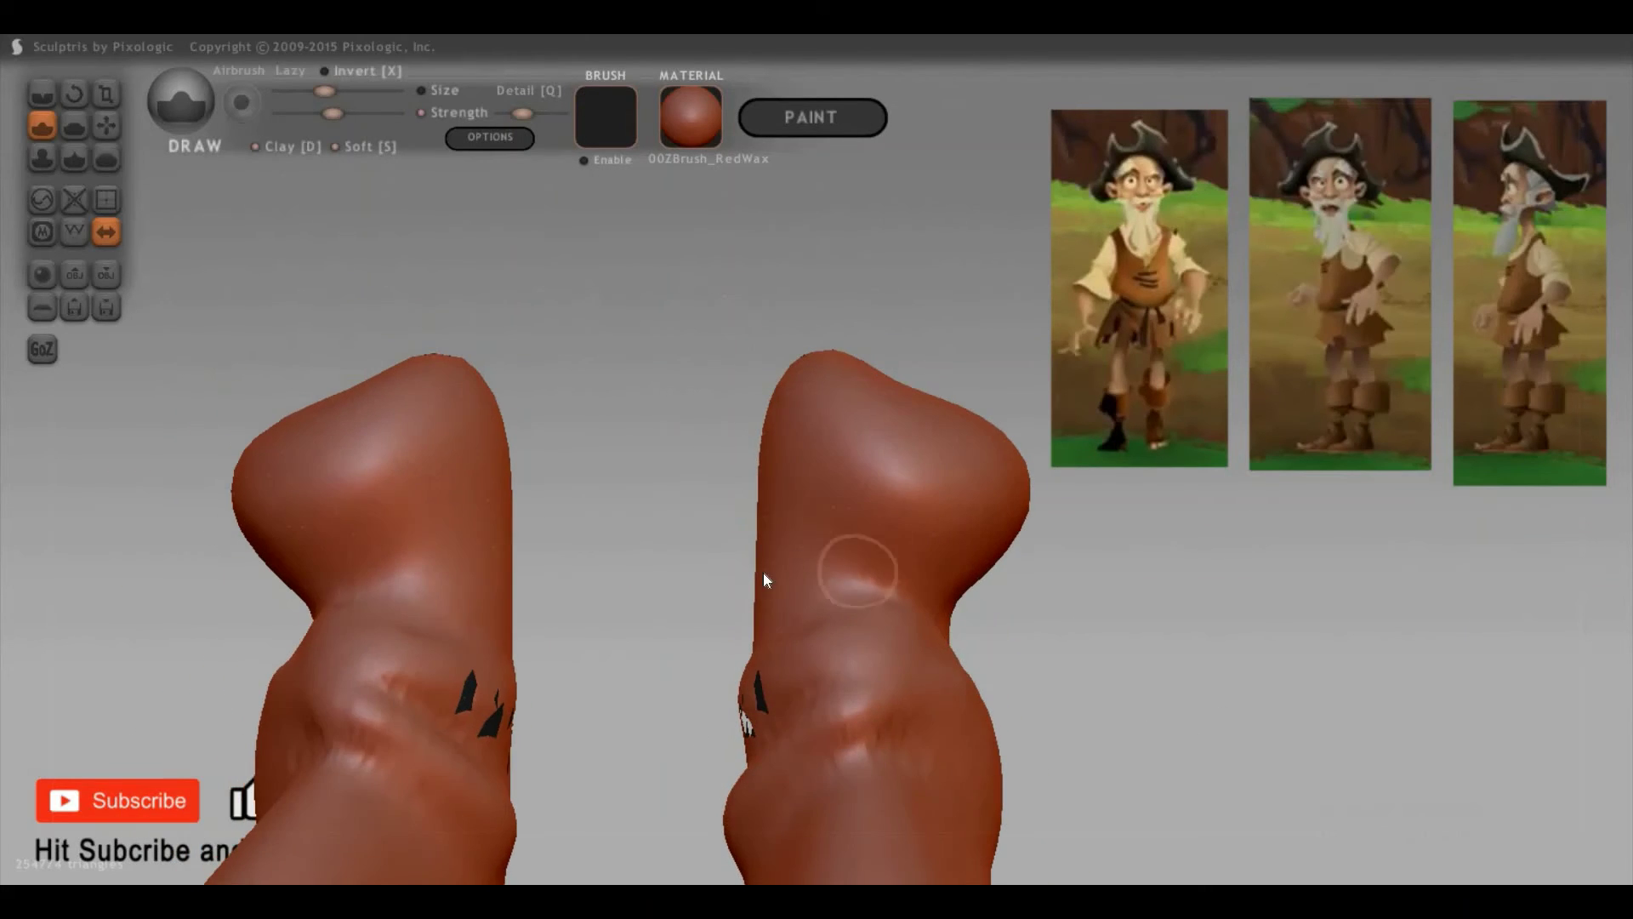
pyautogui.moveTo(974, 583)
pyautogui.mouseDown()
pyautogui.moveTo(729, 510)
pyautogui.moveTo(978, 572)
pyautogui.moveTo(999, 602)
pyautogui.mouseUp()
pyautogui.moveTo(978, 540); pyautogui.dragTo(1009, 553)
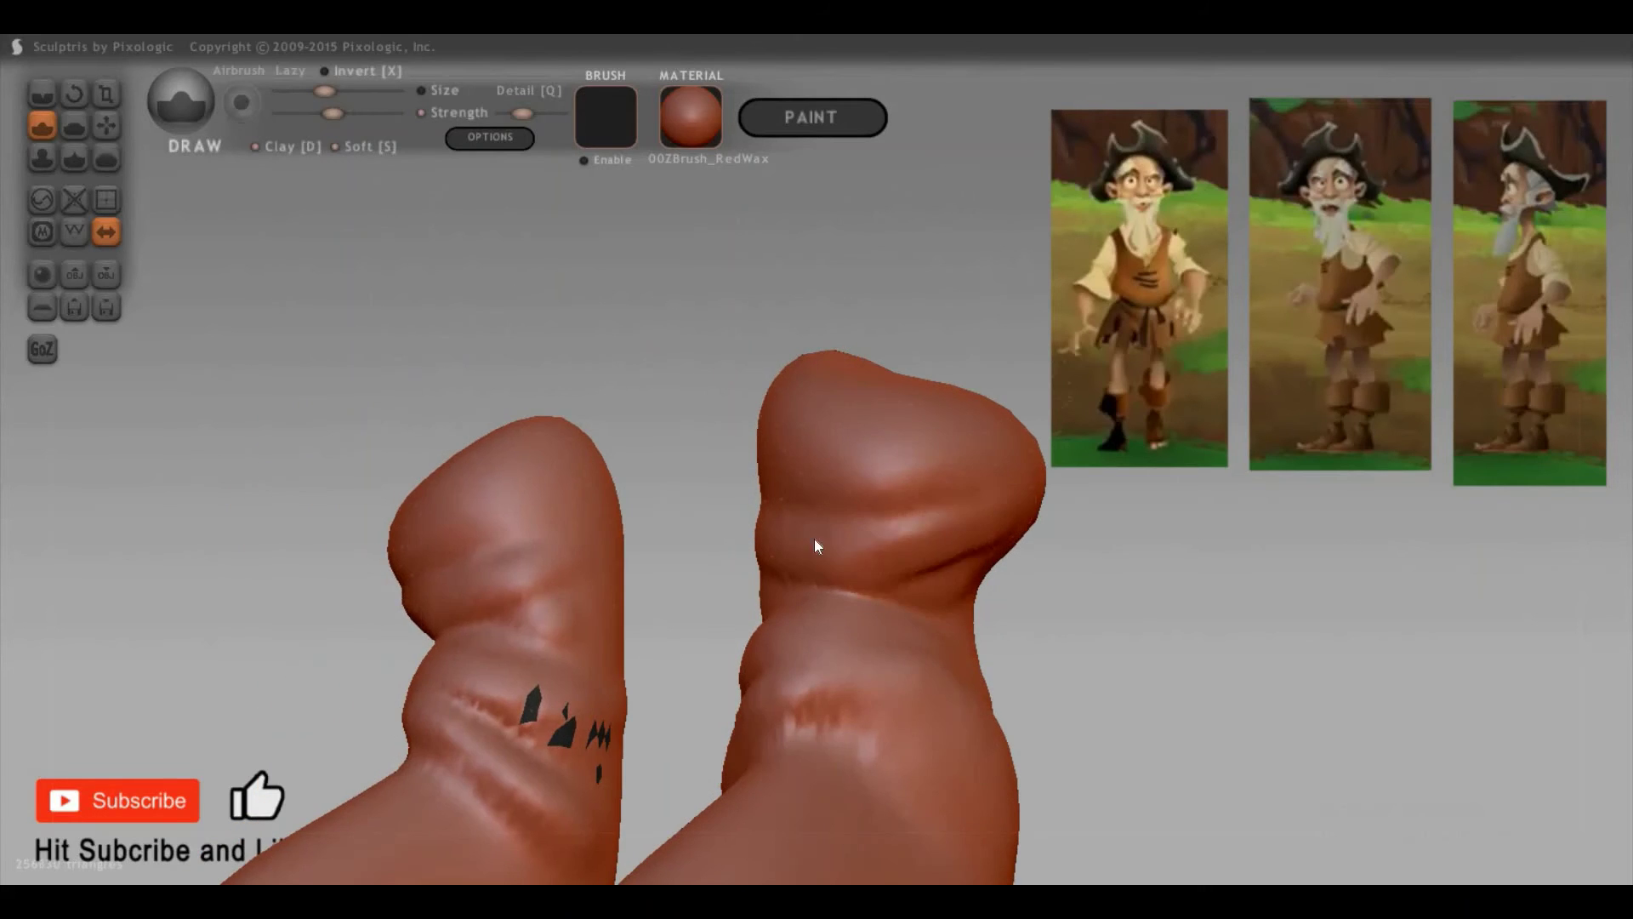
pyautogui.moveTo(817, 547); pyautogui.dragTo(1079, 585)
pyautogui.moveTo(905, 566)
pyautogui.mouseDown()
pyautogui.moveTo(911, 448)
pyautogui.moveTo(1102, 639)
pyautogui.mouseUp()
pyautogui.moveTo(906, 514); pyautogui.dragTo(809, 528)
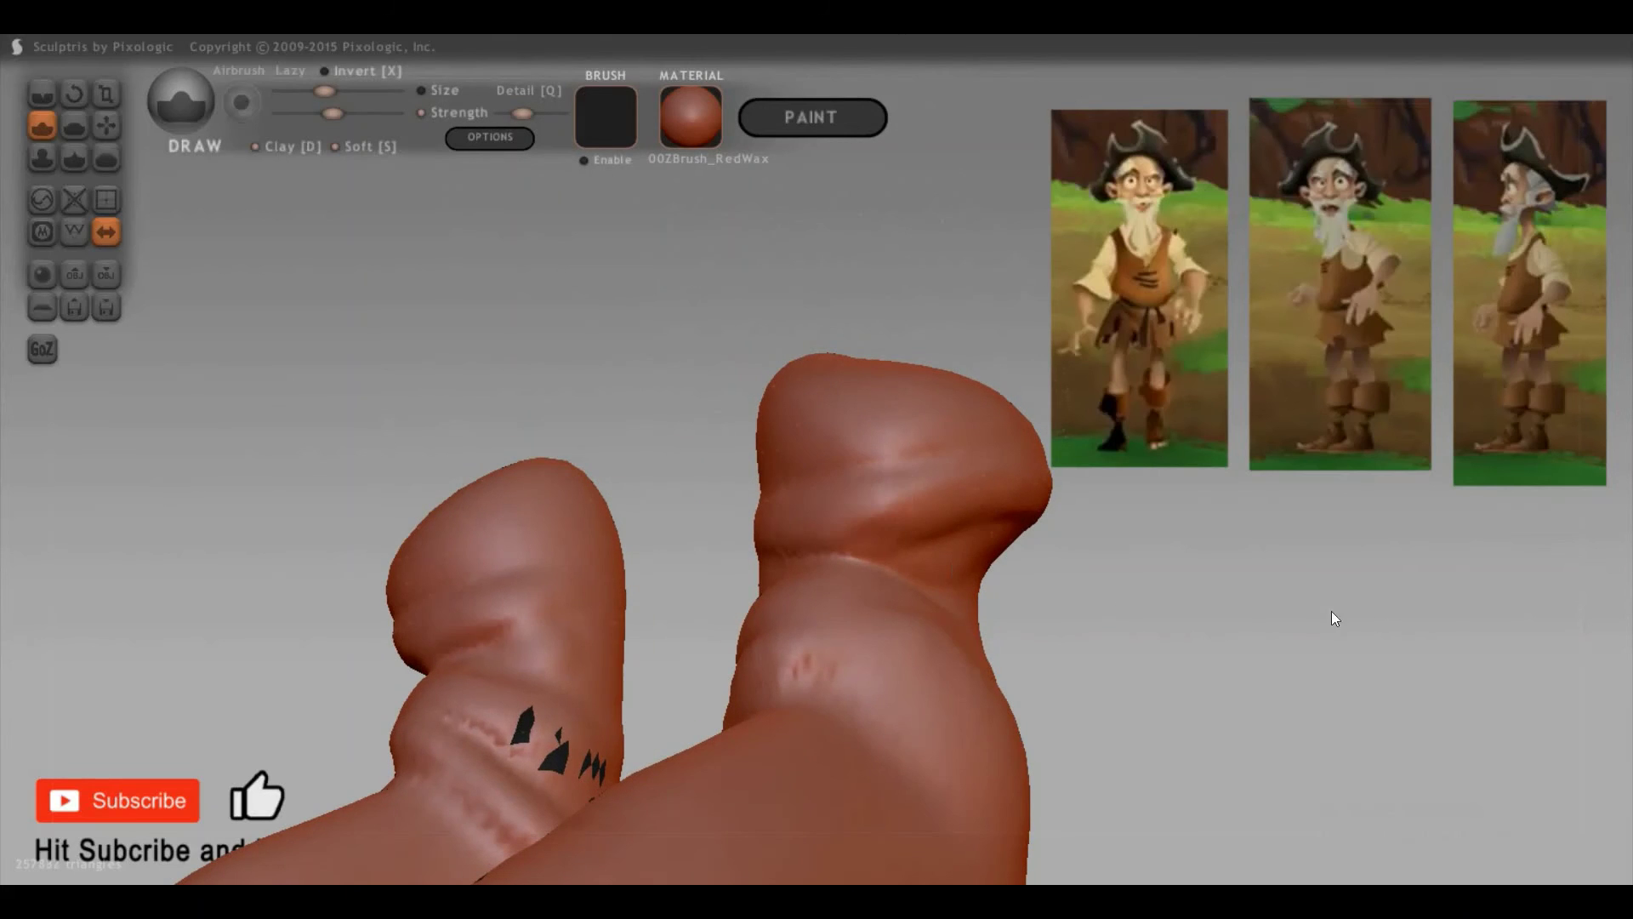
# Step: Carve a small crease along the right leg's edge with the Crease brush
pyautogui.moveTo(1335, 620)
pyautogui.mouseDown()
pyautogui.moveTo(877, 577)
pyautogui.moveTo(696, 445)
pyautogui.mouseUp()
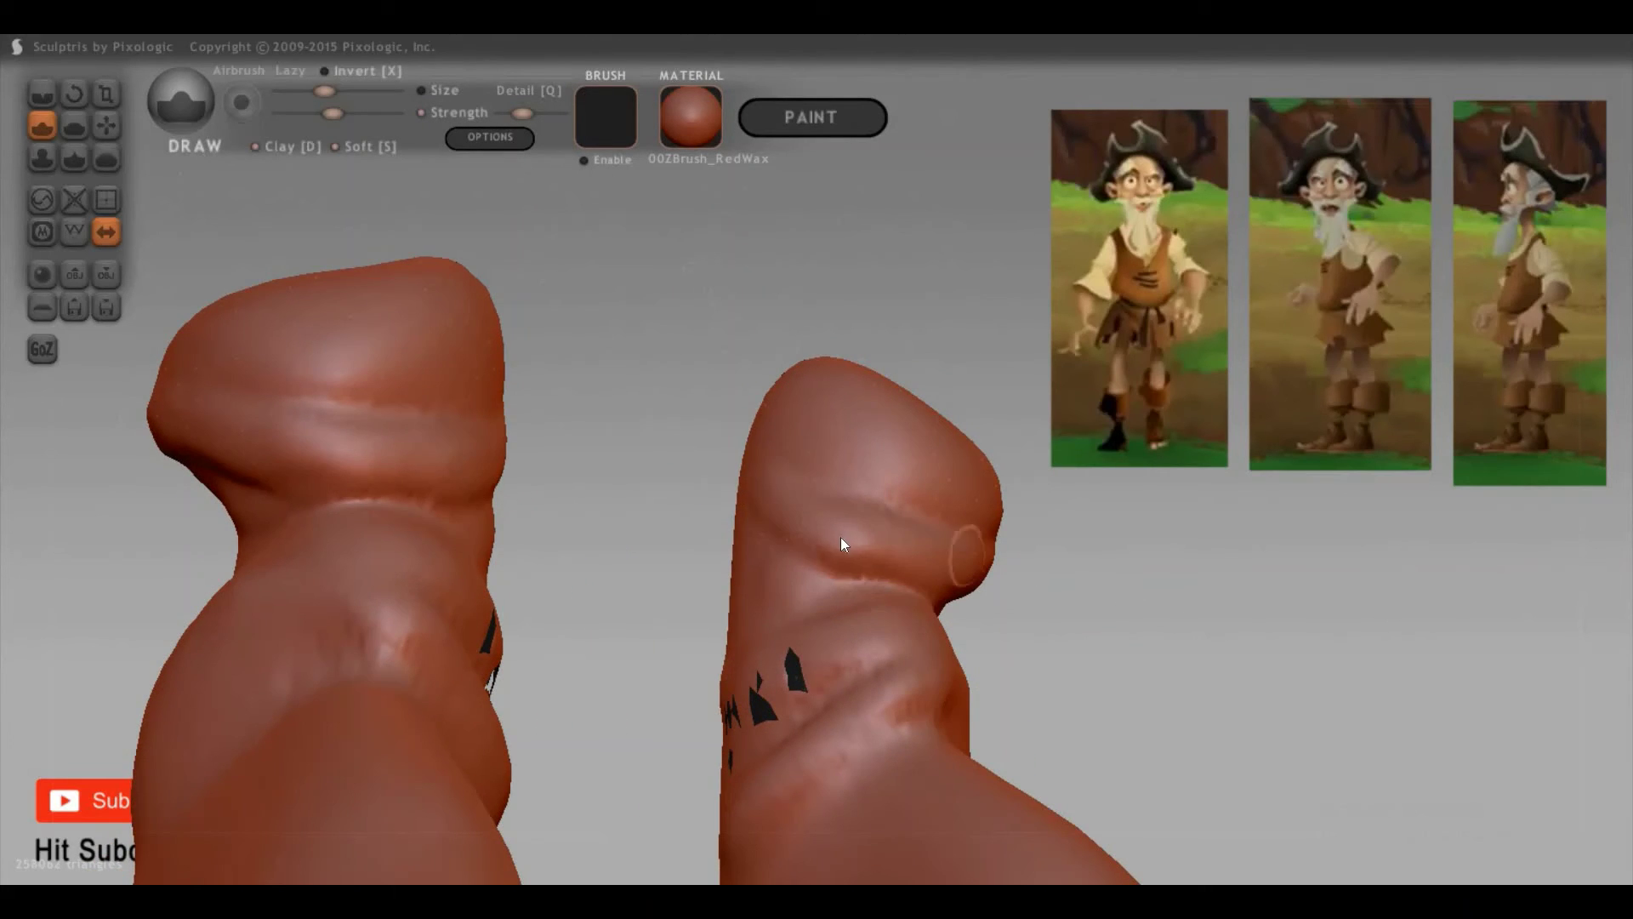
pyautogui.moveTo(841, 537); pyautogui.dragTo(792, 478)
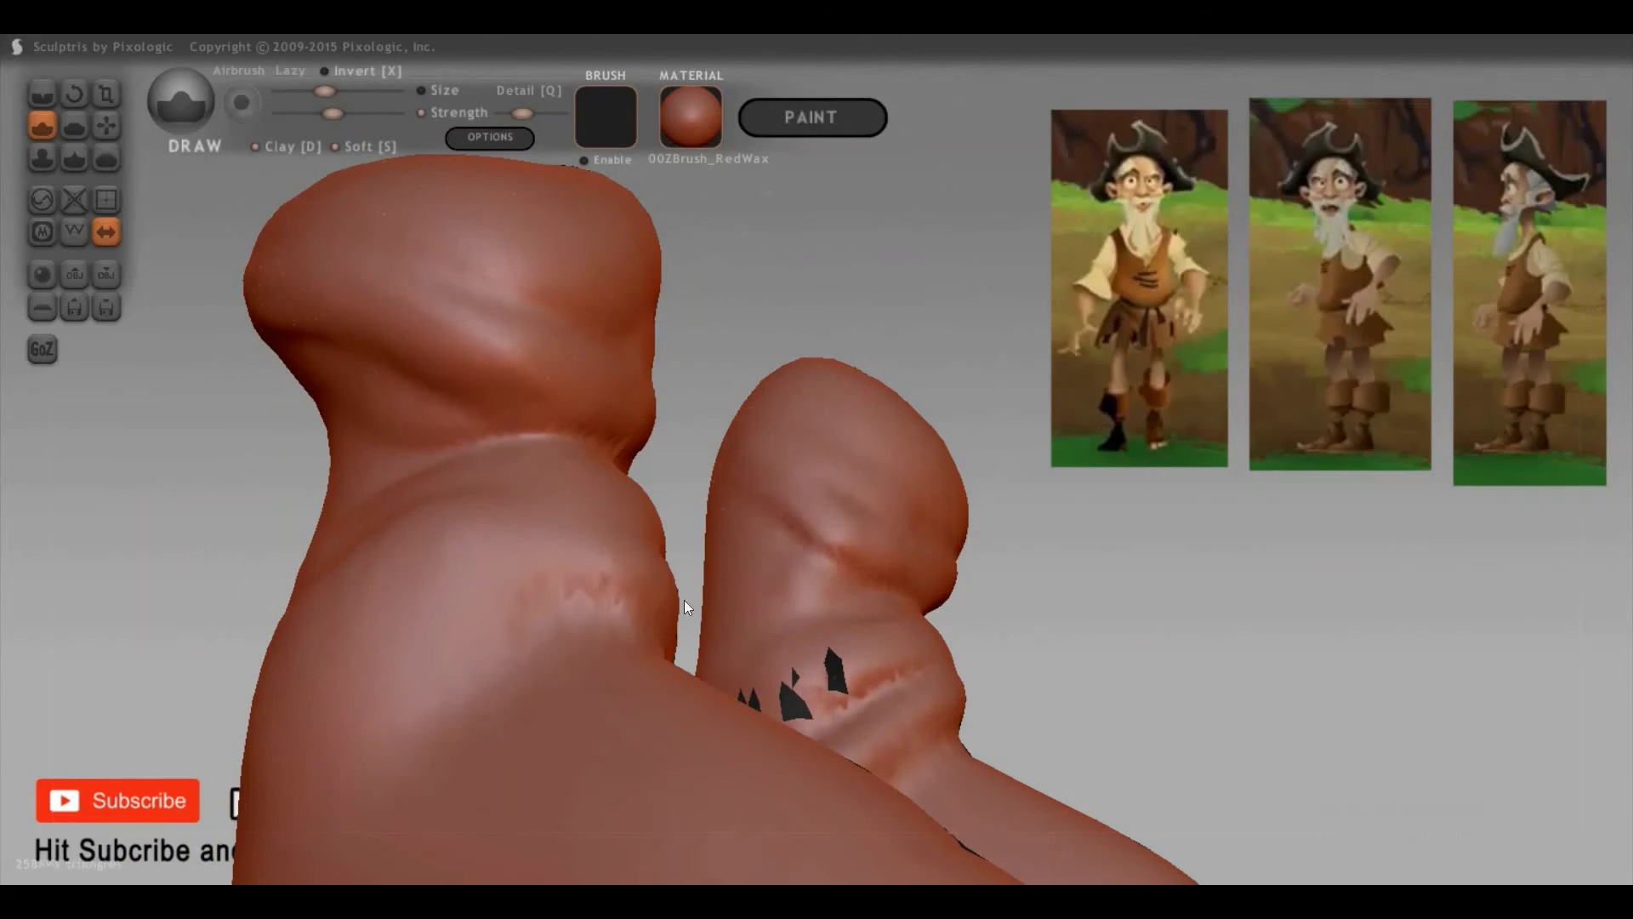
pyautogui.moveTo(684, 600)
pyautogui.mouseDown()
pyautogui.moveTo(1149, 675)
pyautogui.moveTo(1035, 672)
pyautogui.moveTo(1145, 726)
pyautogui.moveTo(727, 615)
pyautogui.mouseUp()
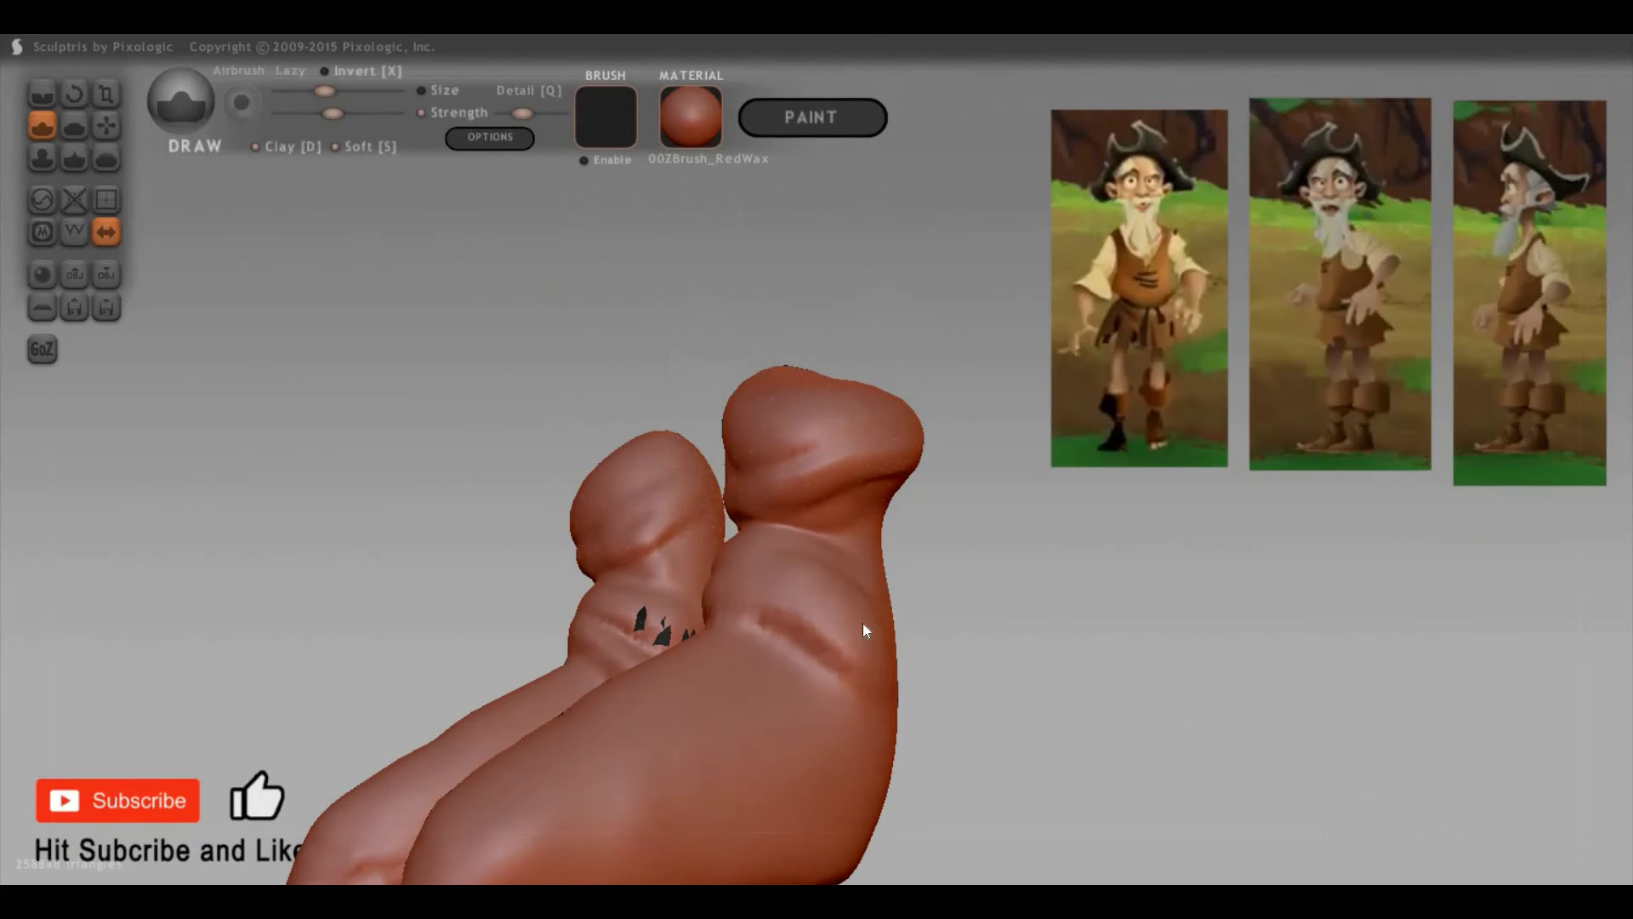
pyautogui.moveTo(862, 623); pyautogui.dragTo(854, 614)
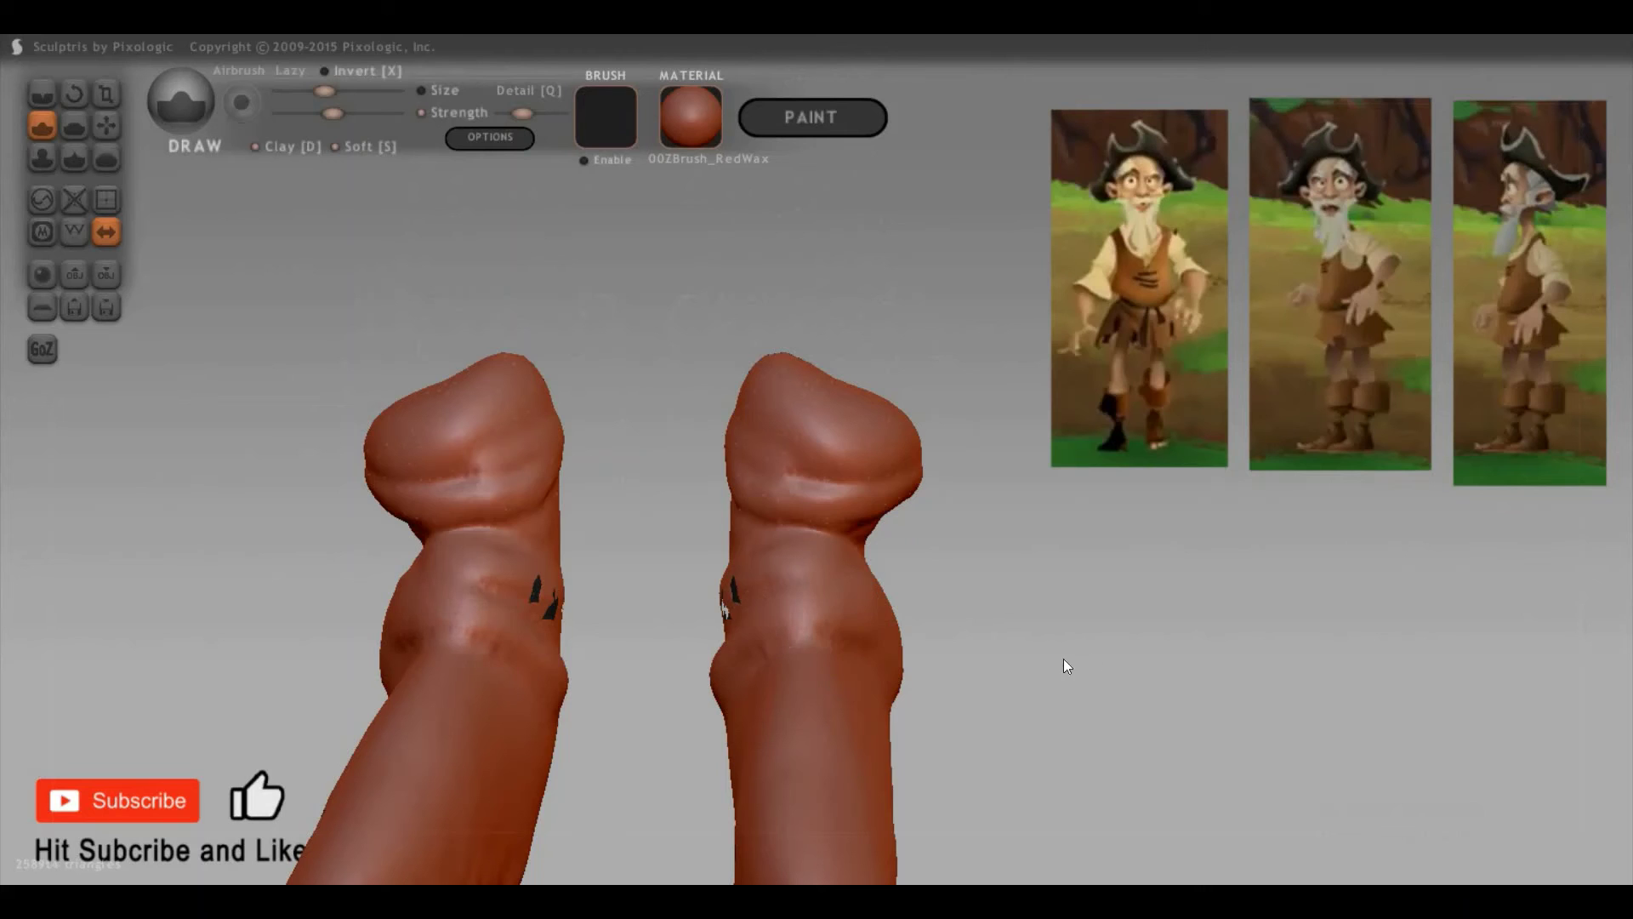
pyautogui.moveTo(1063, 659); pyautogui.dragTo(844, 684)
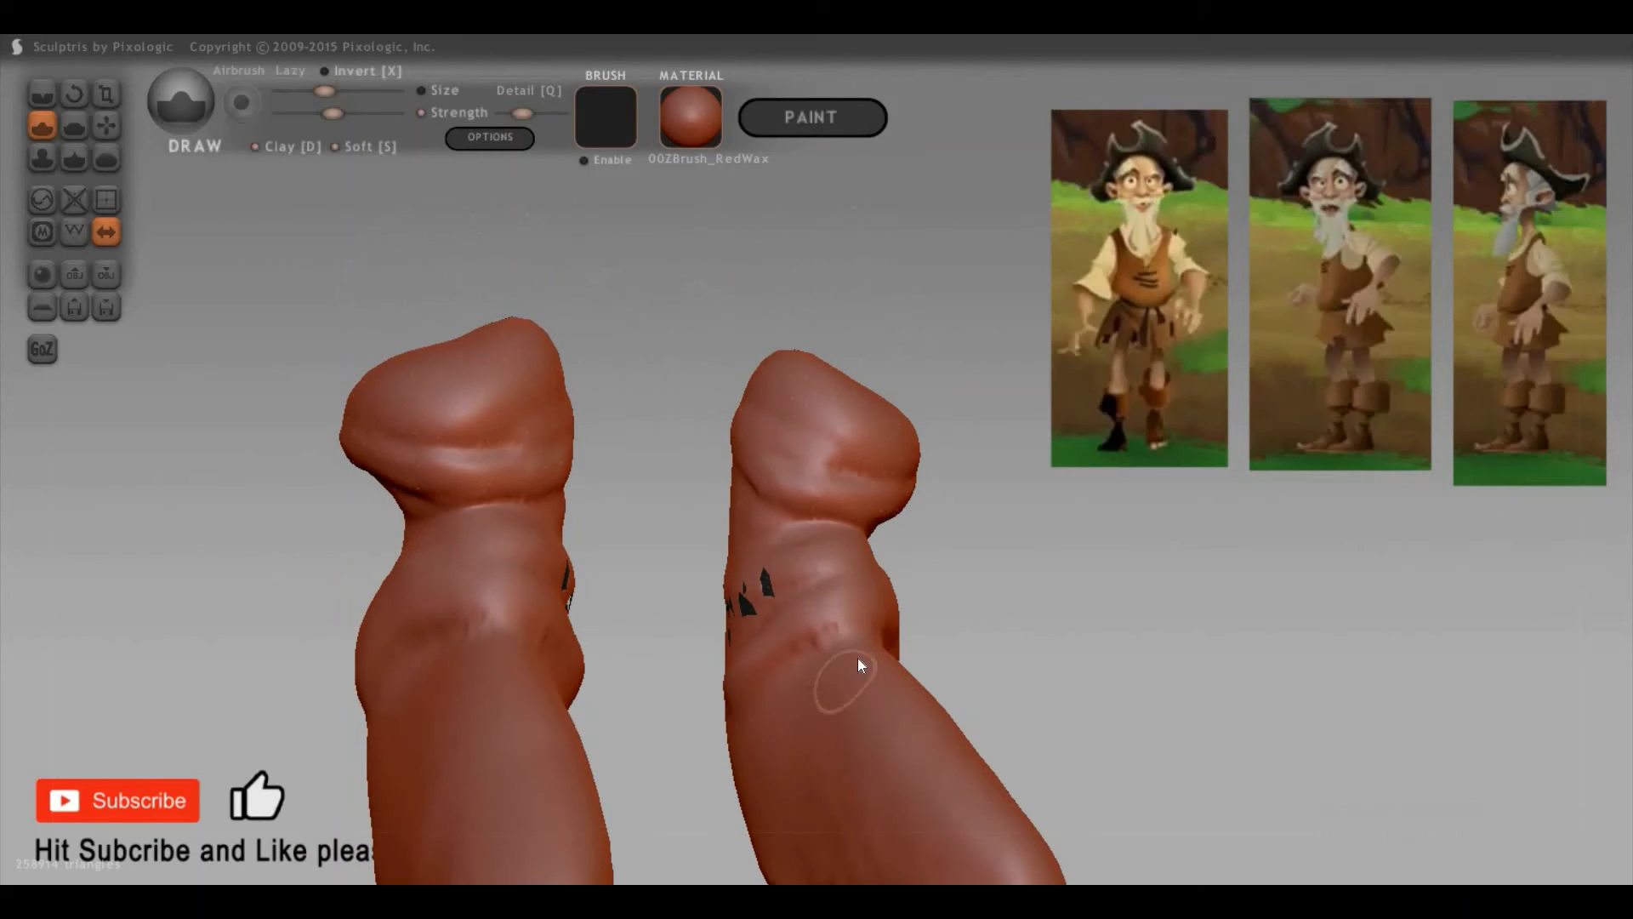
pyautogui.press('c')
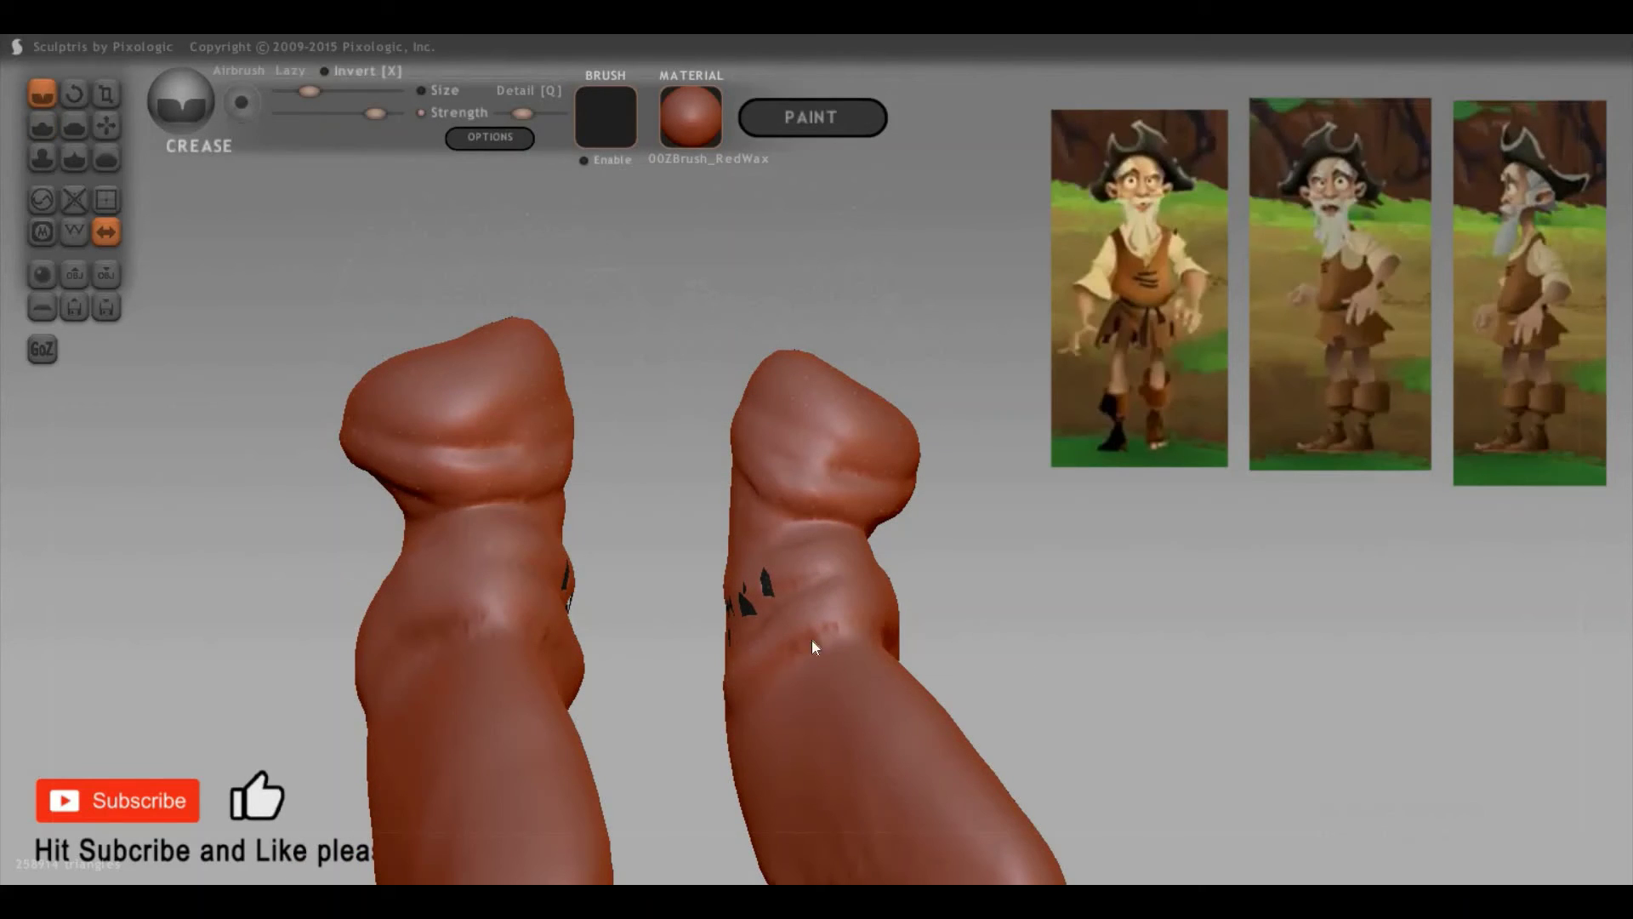
pyautogui.moveTo(786, 646); pyautogui.dragTo(928, 648)
pyautogui.moveTo(992, 570)
pyautogui.mouseDown()
pyautogui.moveTo(927, 700)
pyautogui.moveTo(859, 669)
pyautogui.mouseUp()
pyautogui.scroll(-3, 938, 732)
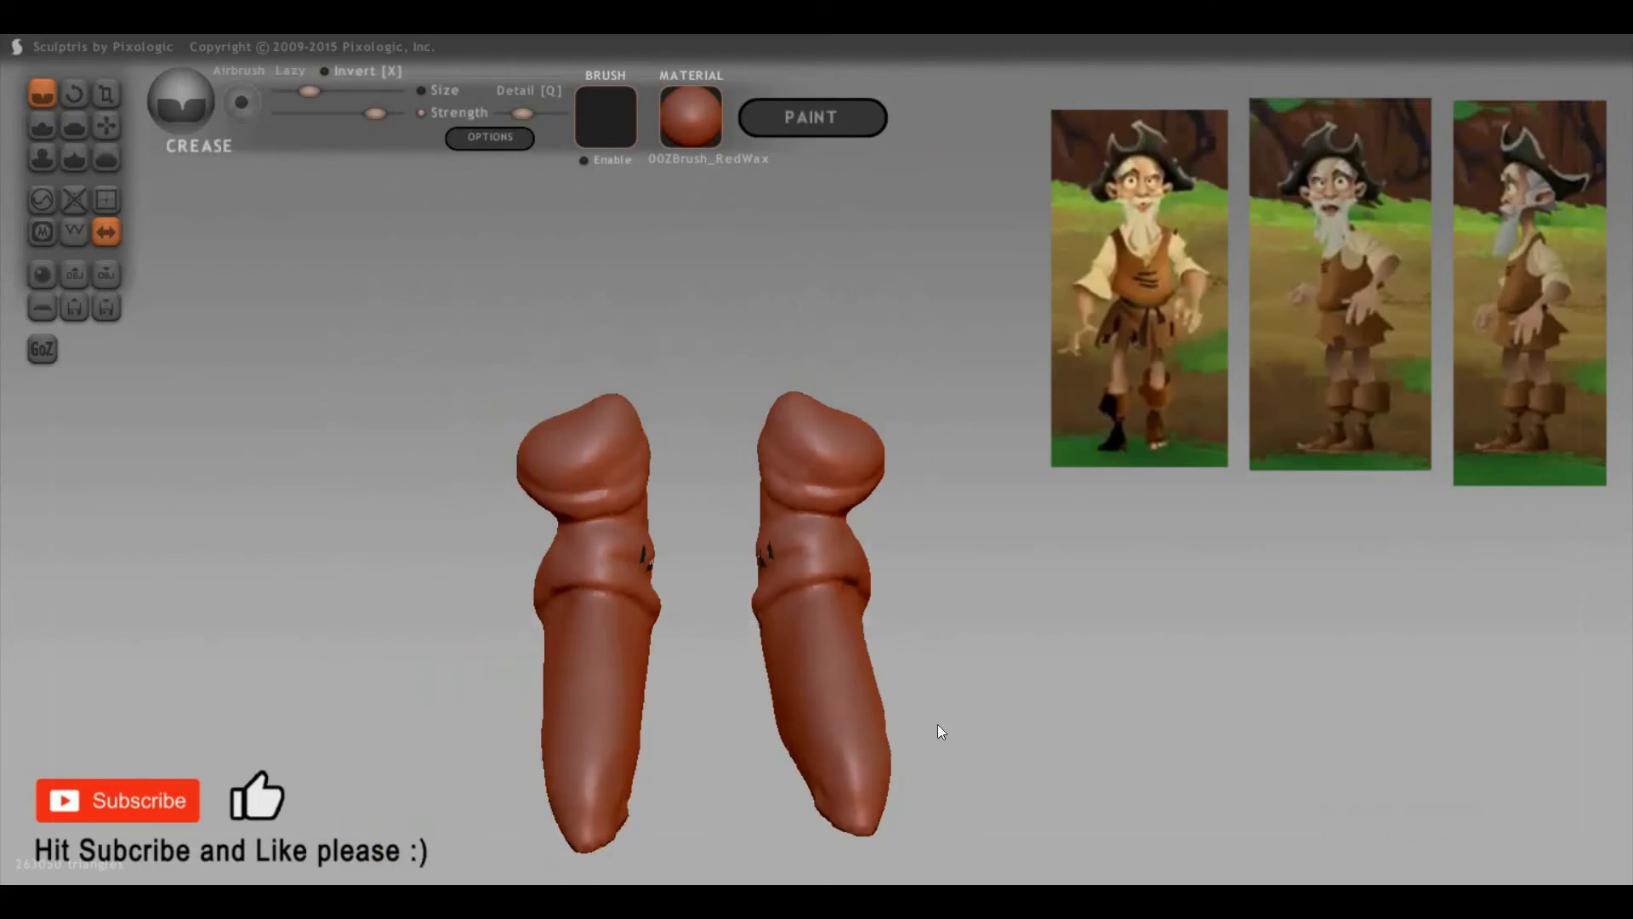
# Step: Resize the Draw brush, sculpt a trial bulge on the lower legs, and undo it
pyautogui.moveTo(939, 731)
pyautogui.mouseDown()
pyautogui.moveTo(971, 753)
pyautogui.moveTo(851, 696)
pyautogui.mouseUp()
pyautogui.press('4')
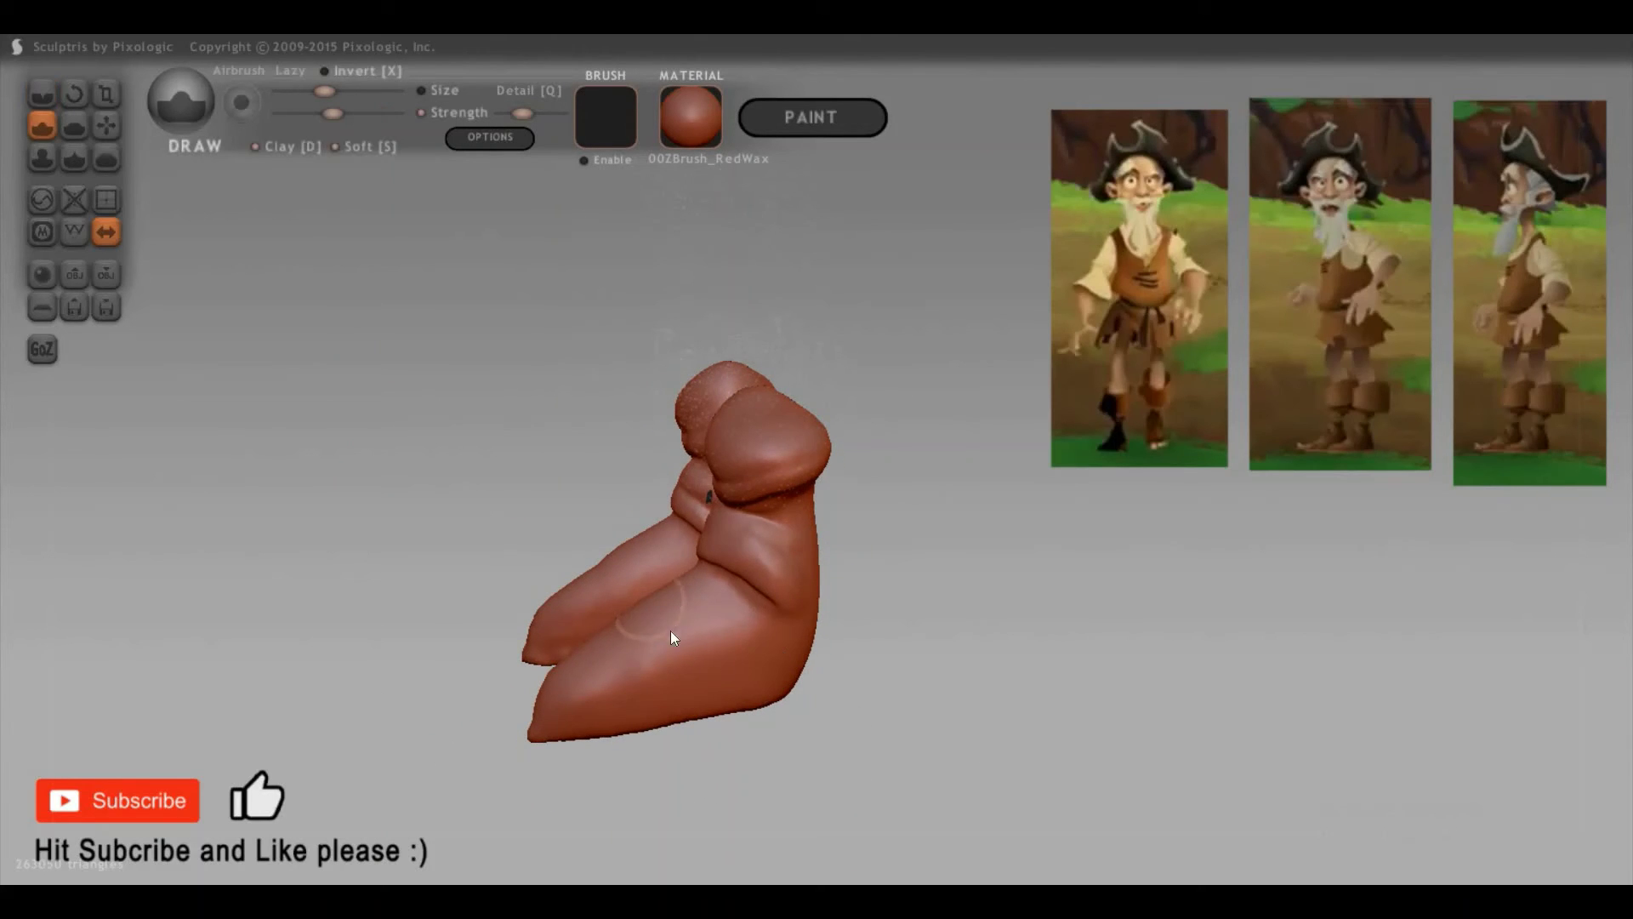
pyautogui.moveTo(693, 544); pyautogui.dragTo(678, 608)
pyautogui.moveTo(692, 517); pyautogui.dragTo(670, 621)
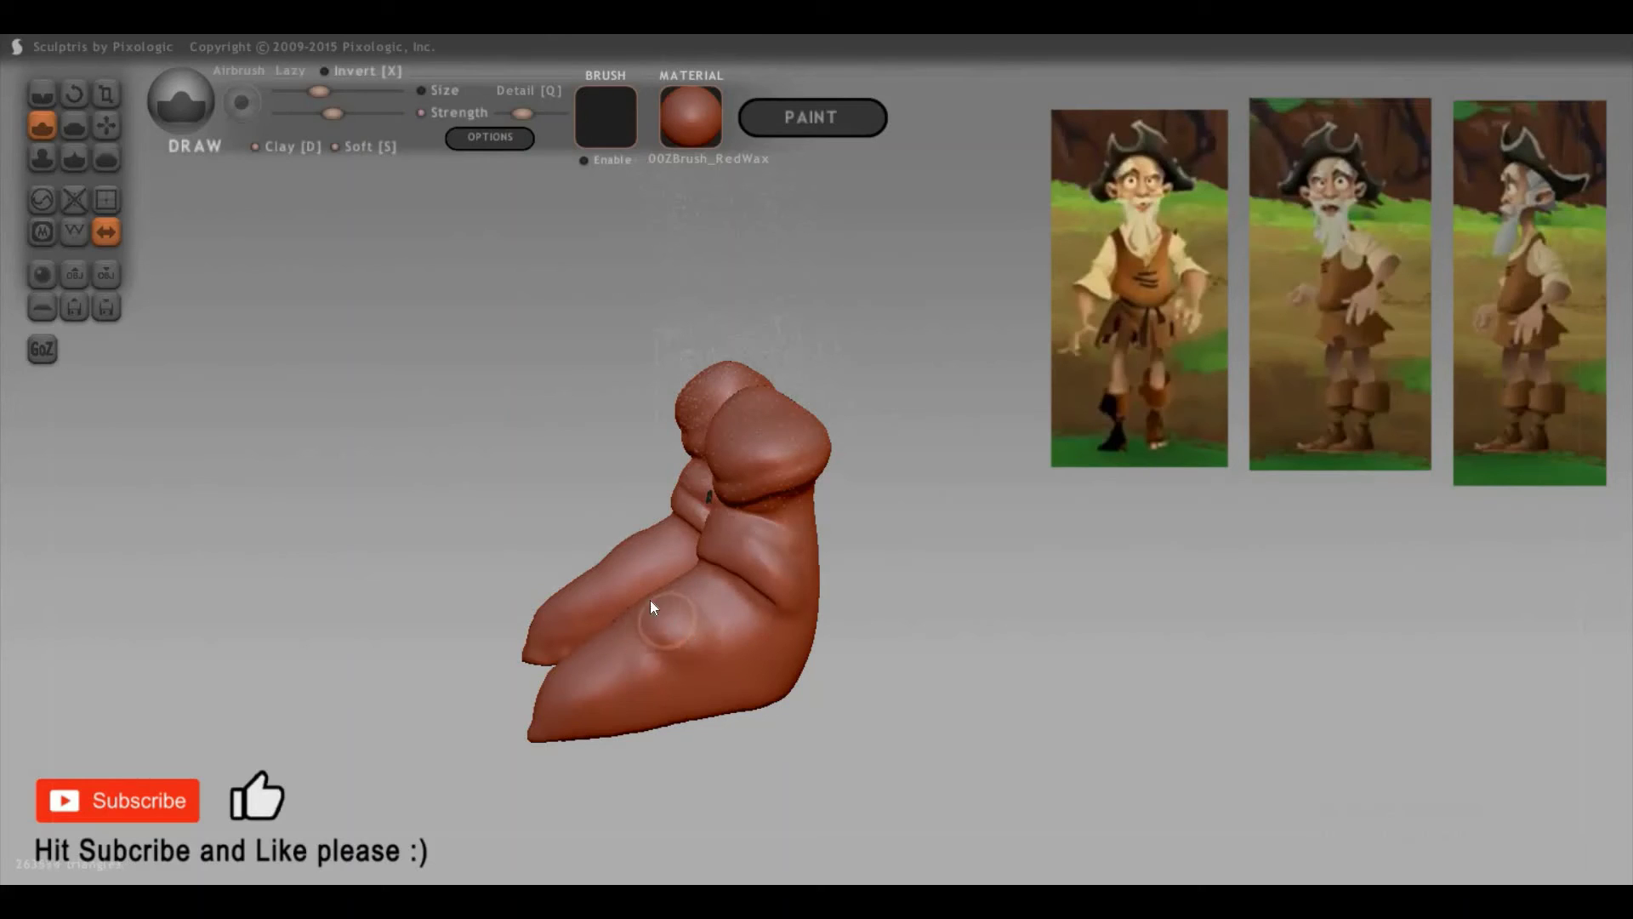
pyautogui.moveTo(701, 650); pyautogui.dragTo(698, 655)
pyautogui.hotkey('ctrl', 'z')
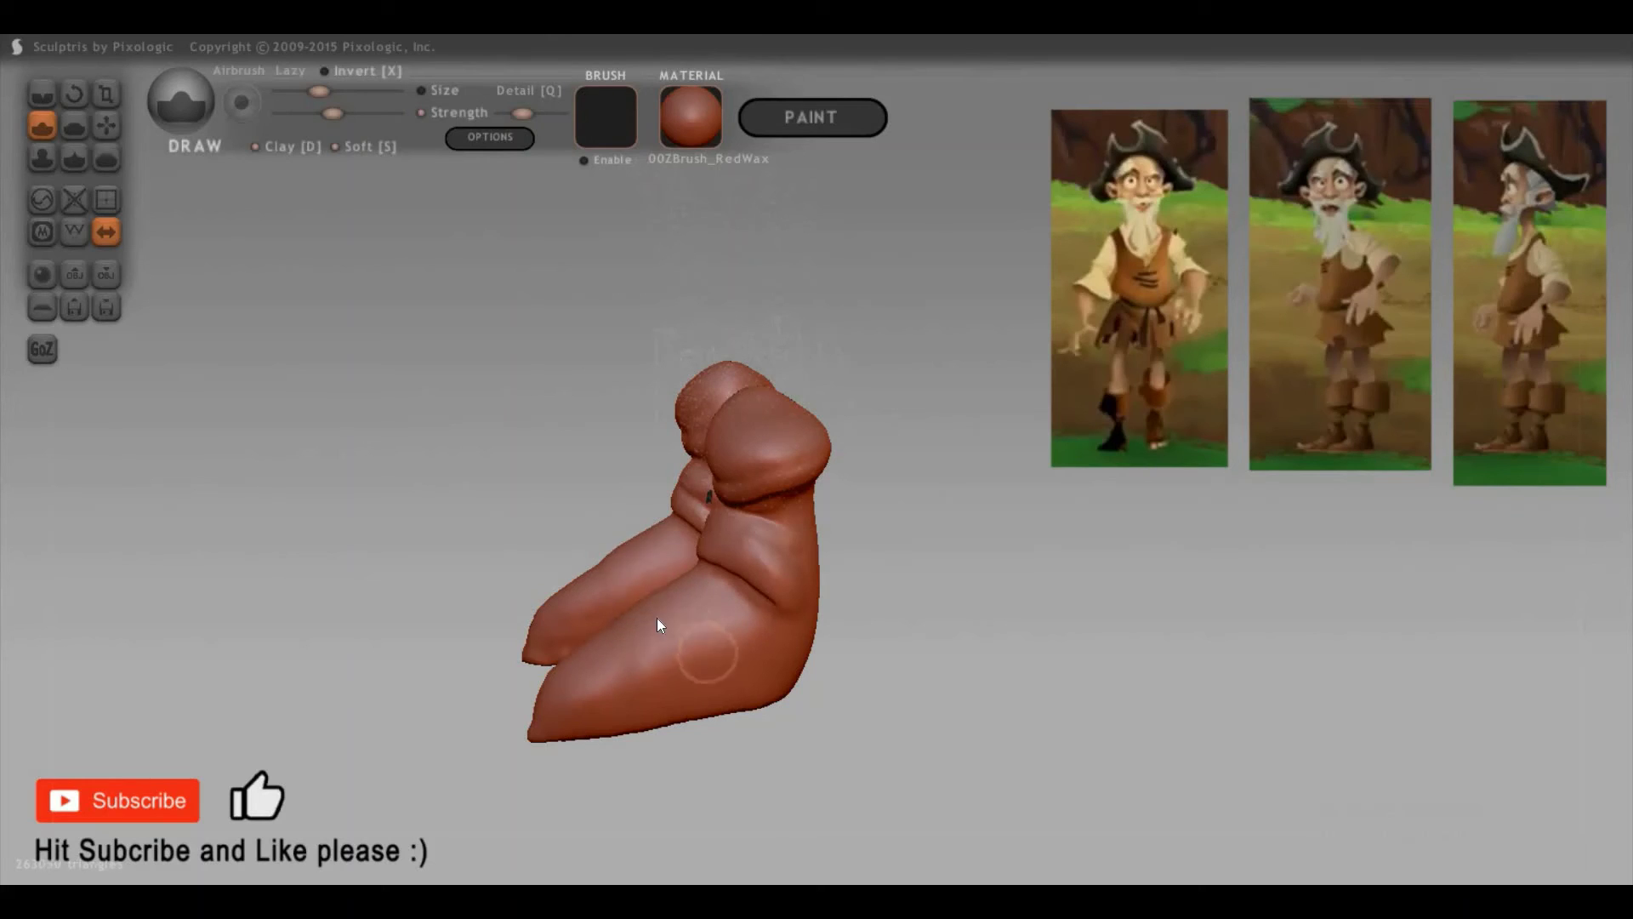
# Step: Pinch the foot's sole edge into a sharper ridge
pyautogui.moveTo(642, 557); pyautogui.dragTo(745, 661, button='right')
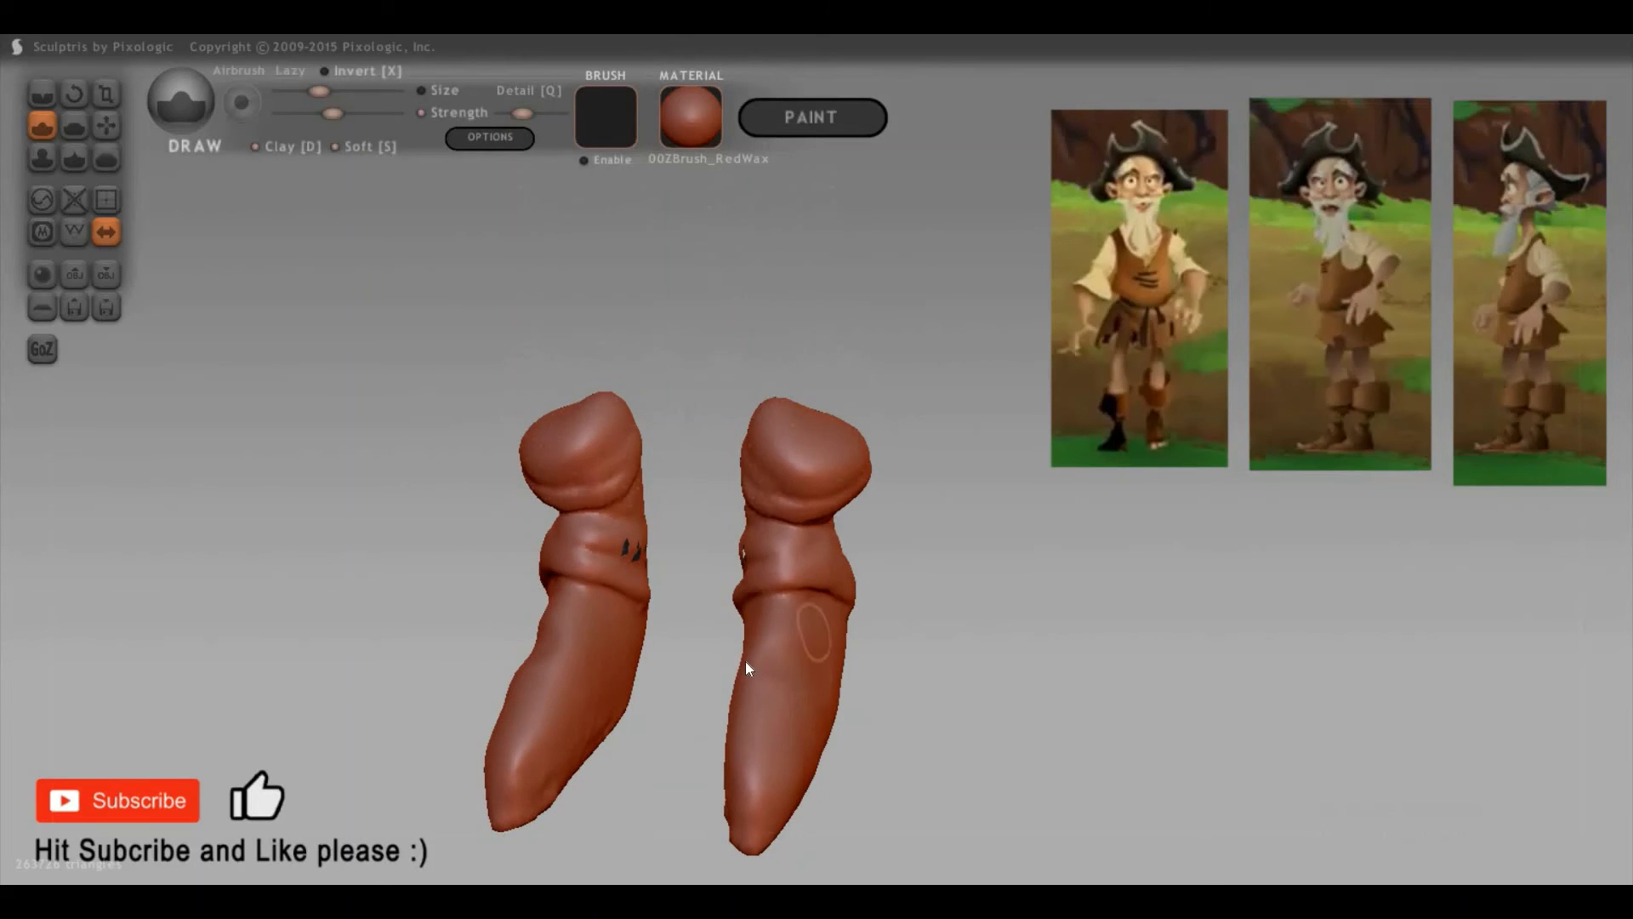
pyautogui.moveTo(920, 665)
pyautogui.mouseDown()
pyautogui.moveTo(1069, 670)
pyautogui.moveTo(972, 644)
pyautogui.moveTo(1021, 703)
pyautogui.mouseUp()
pyautogui.press('p')
pyautogui.moveTo(1054, 639); pyautogui.dragTo(938, 772)
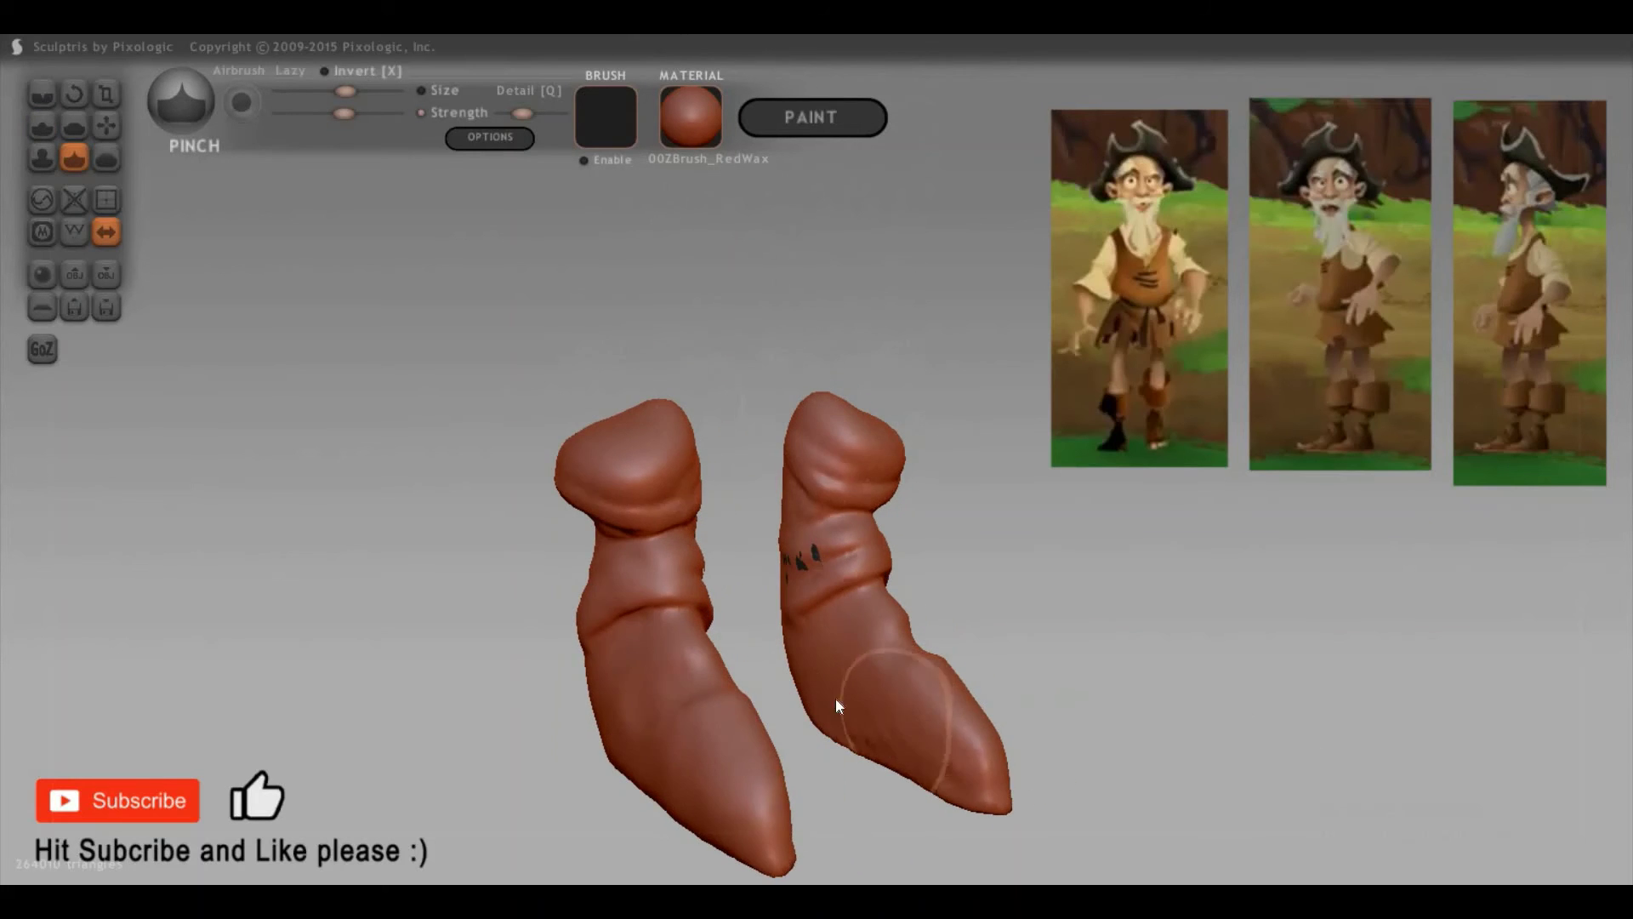
pyautogui.moveTo(1060, 756)
pyautogui.mouseDown()
pyautogui.moveTo(735, 627)
pyautogui.moveTo(647, 613)
pyautogui.mouseUp()
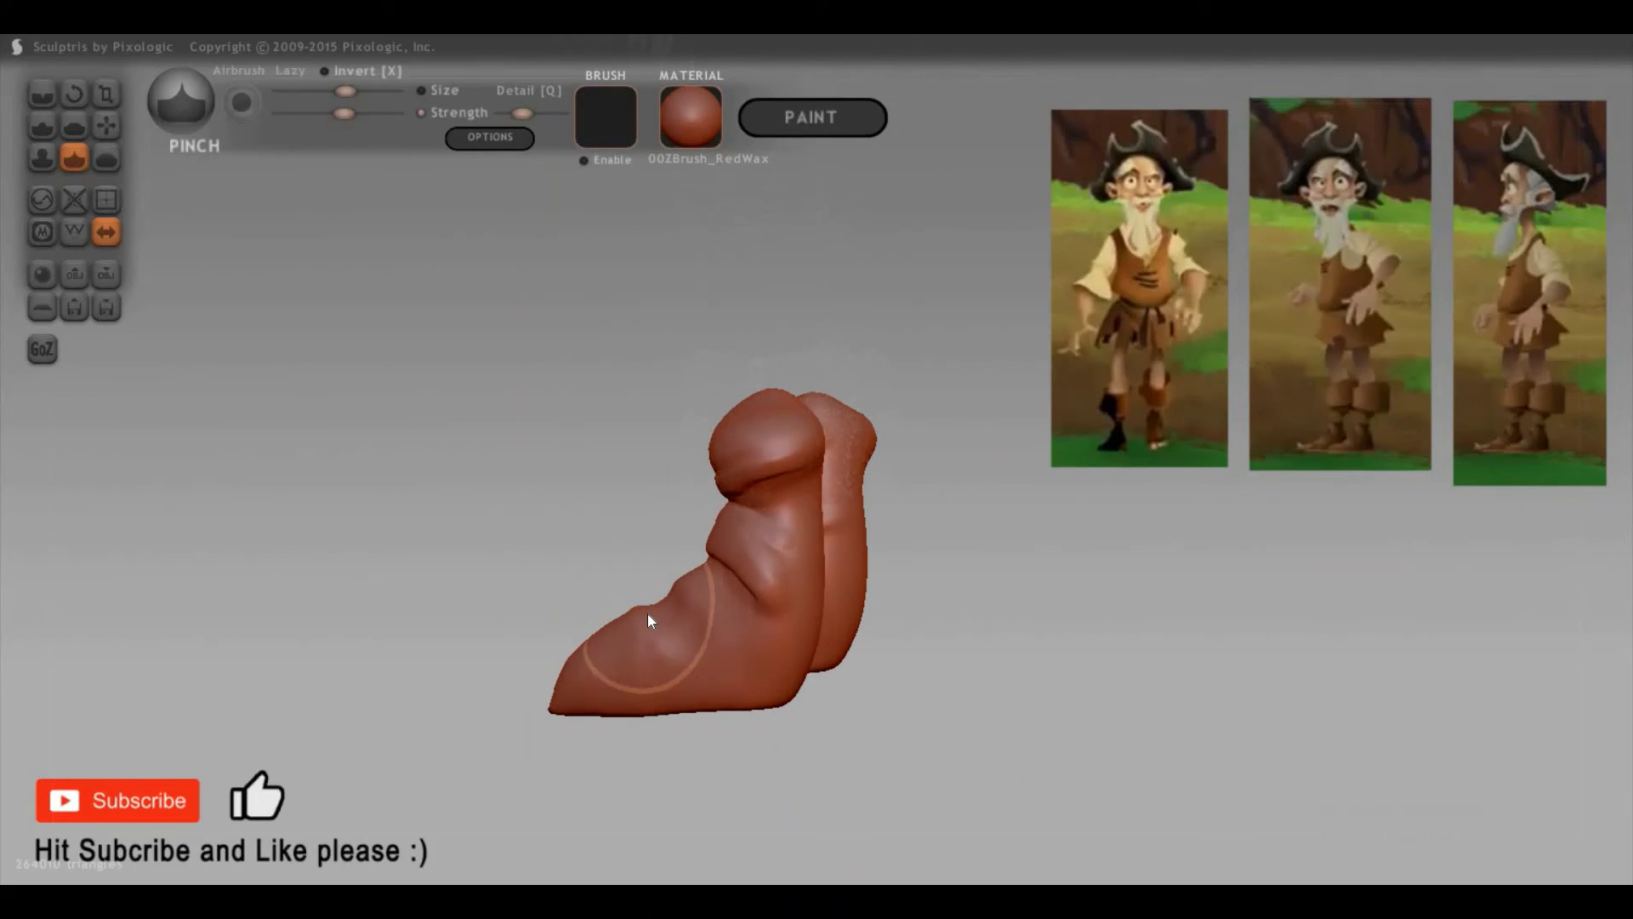
# Step: Shrink the Grab brush and sharpen creases on the right boot with Pinch
pyautogui.press('g')
pyautogui.press('space')
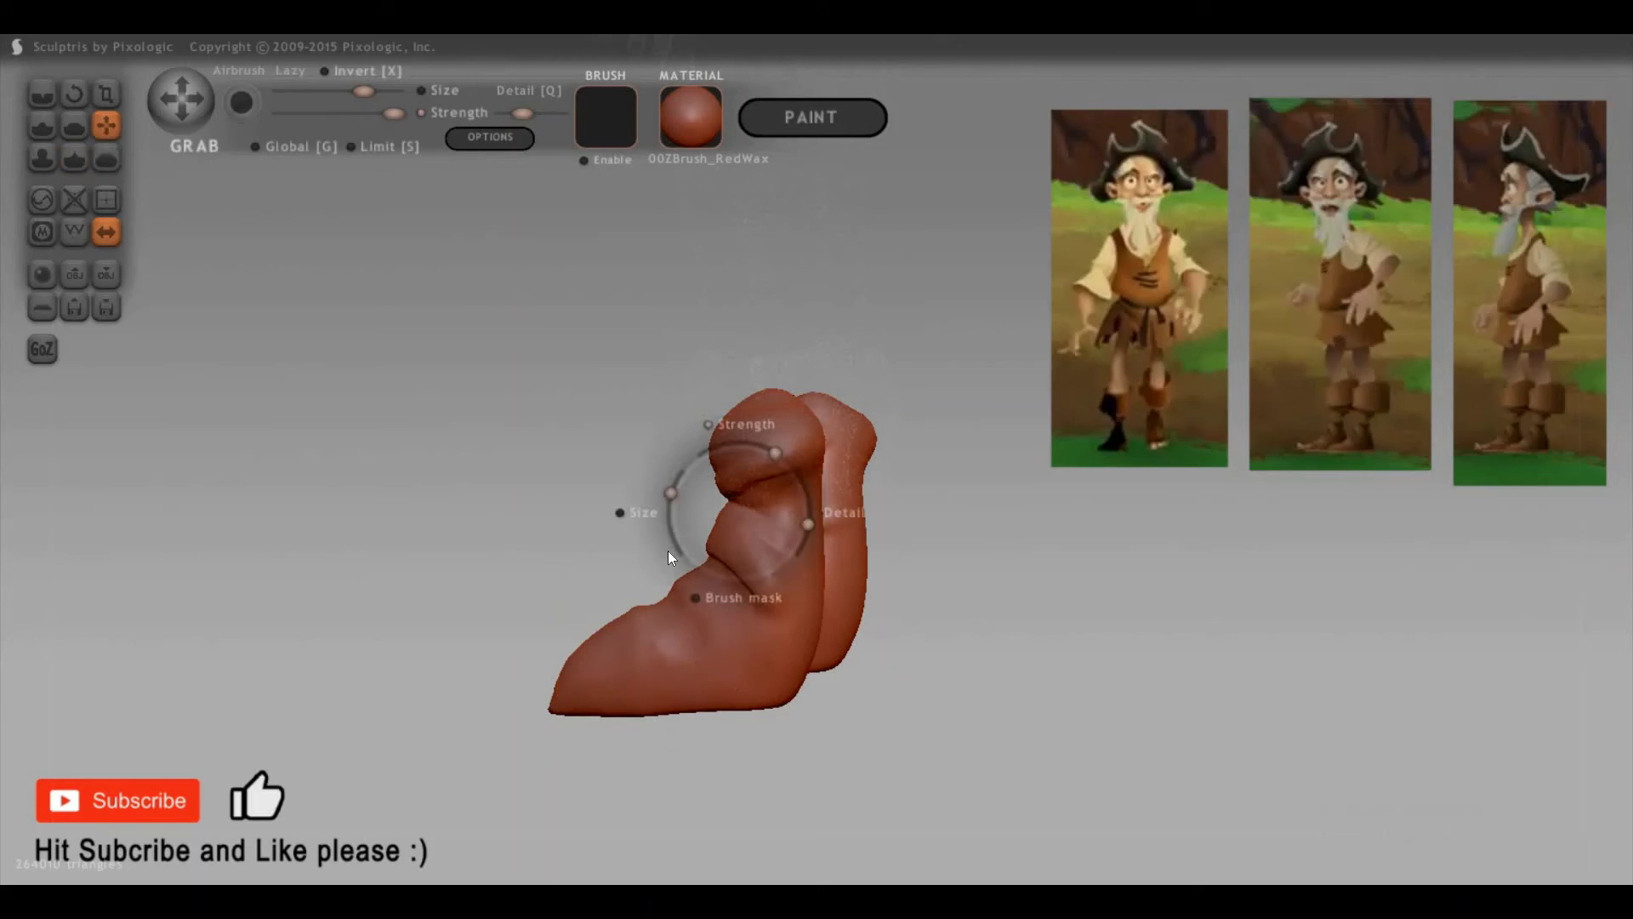
pyautogui.moveTo(668, 550); pyautogui.dragTo(650, 634)
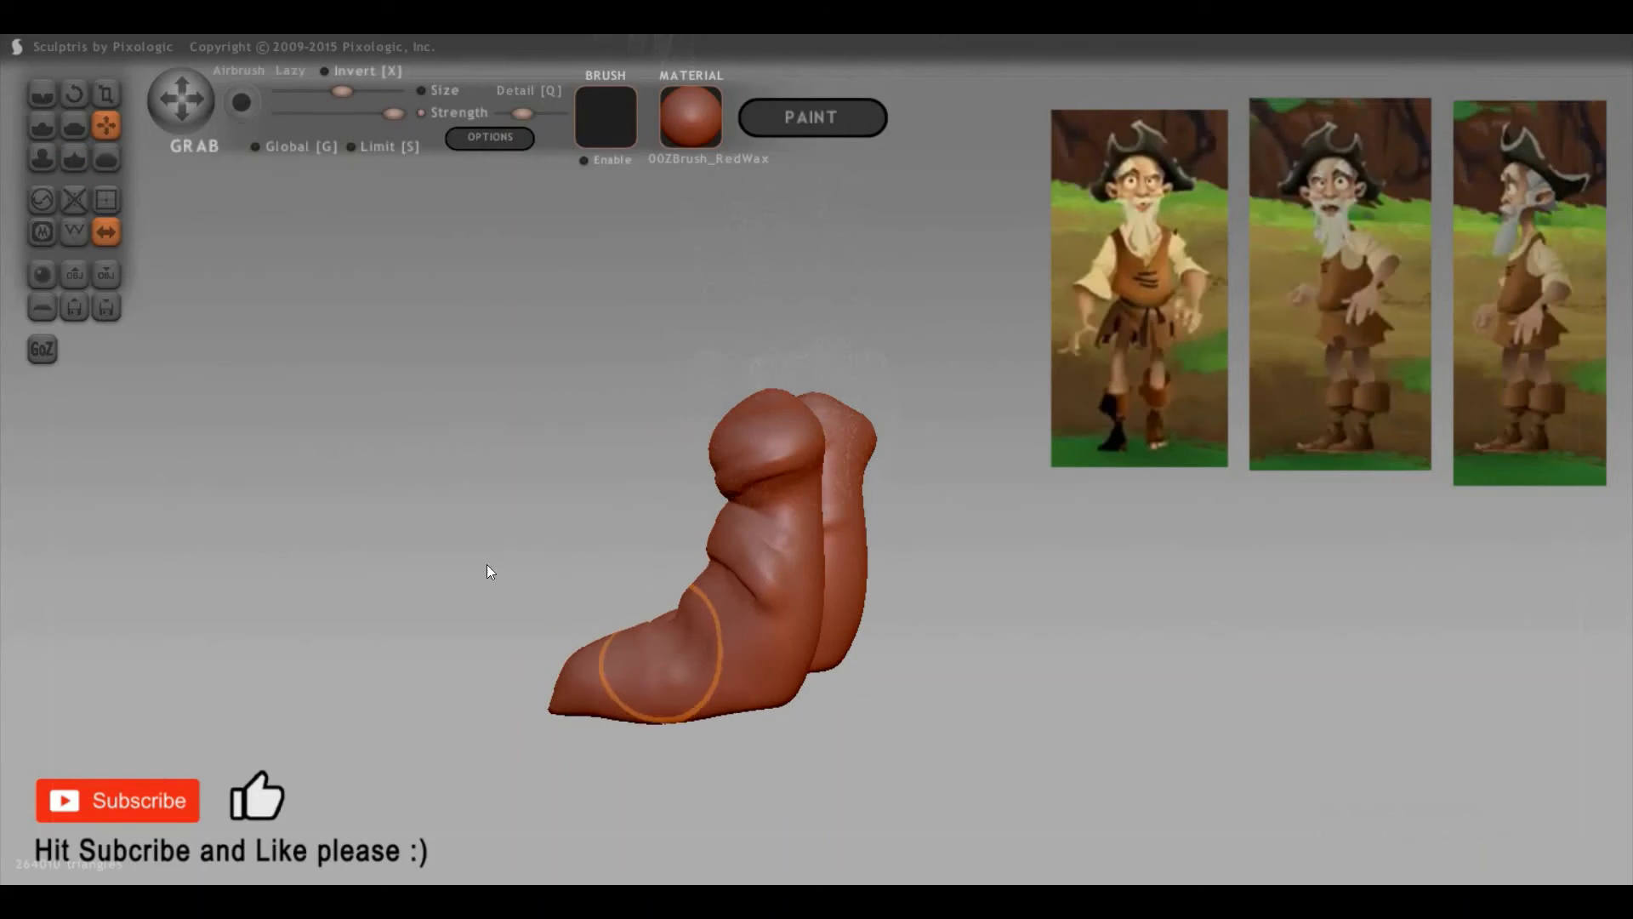
pyautogui.moveTo(952, 665)
pyautogui.mouseDown()
pyautogui.moveTo(882, 686)
pyautogui.moveTo(1111, 728)
pyautogui.mouseUp()
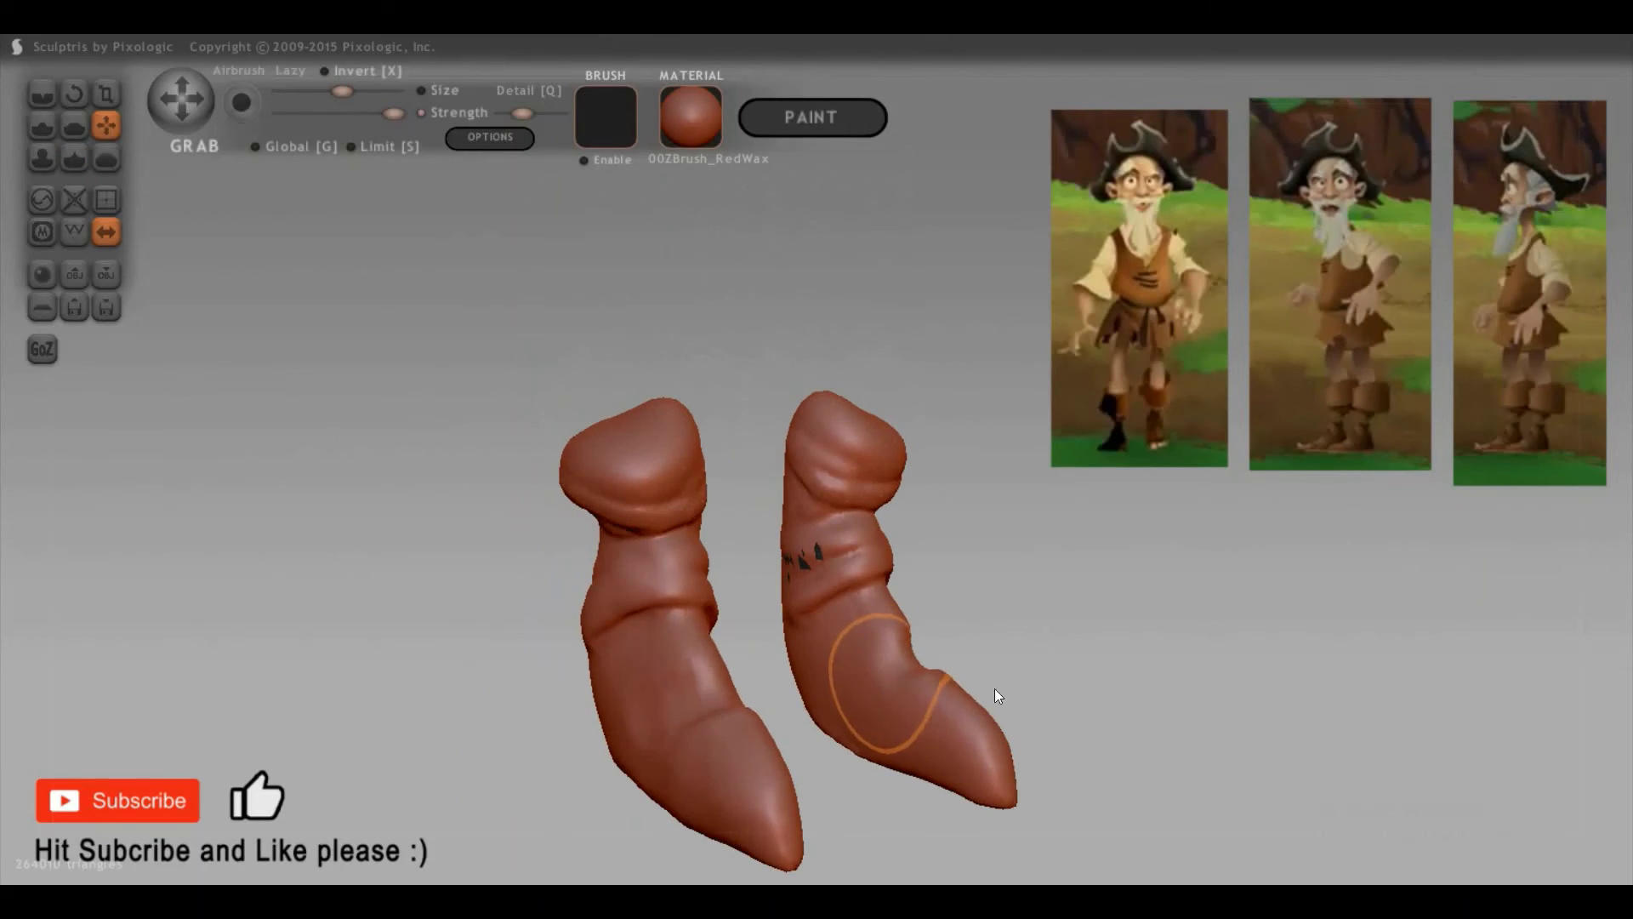
pyautogui.moveTo(995, 689)
pyautogui.mouseDown()
pyautogui.moveTo(637, 690)
pyautogui.moveTo(689, 673)
pyautogui.mouseUp()
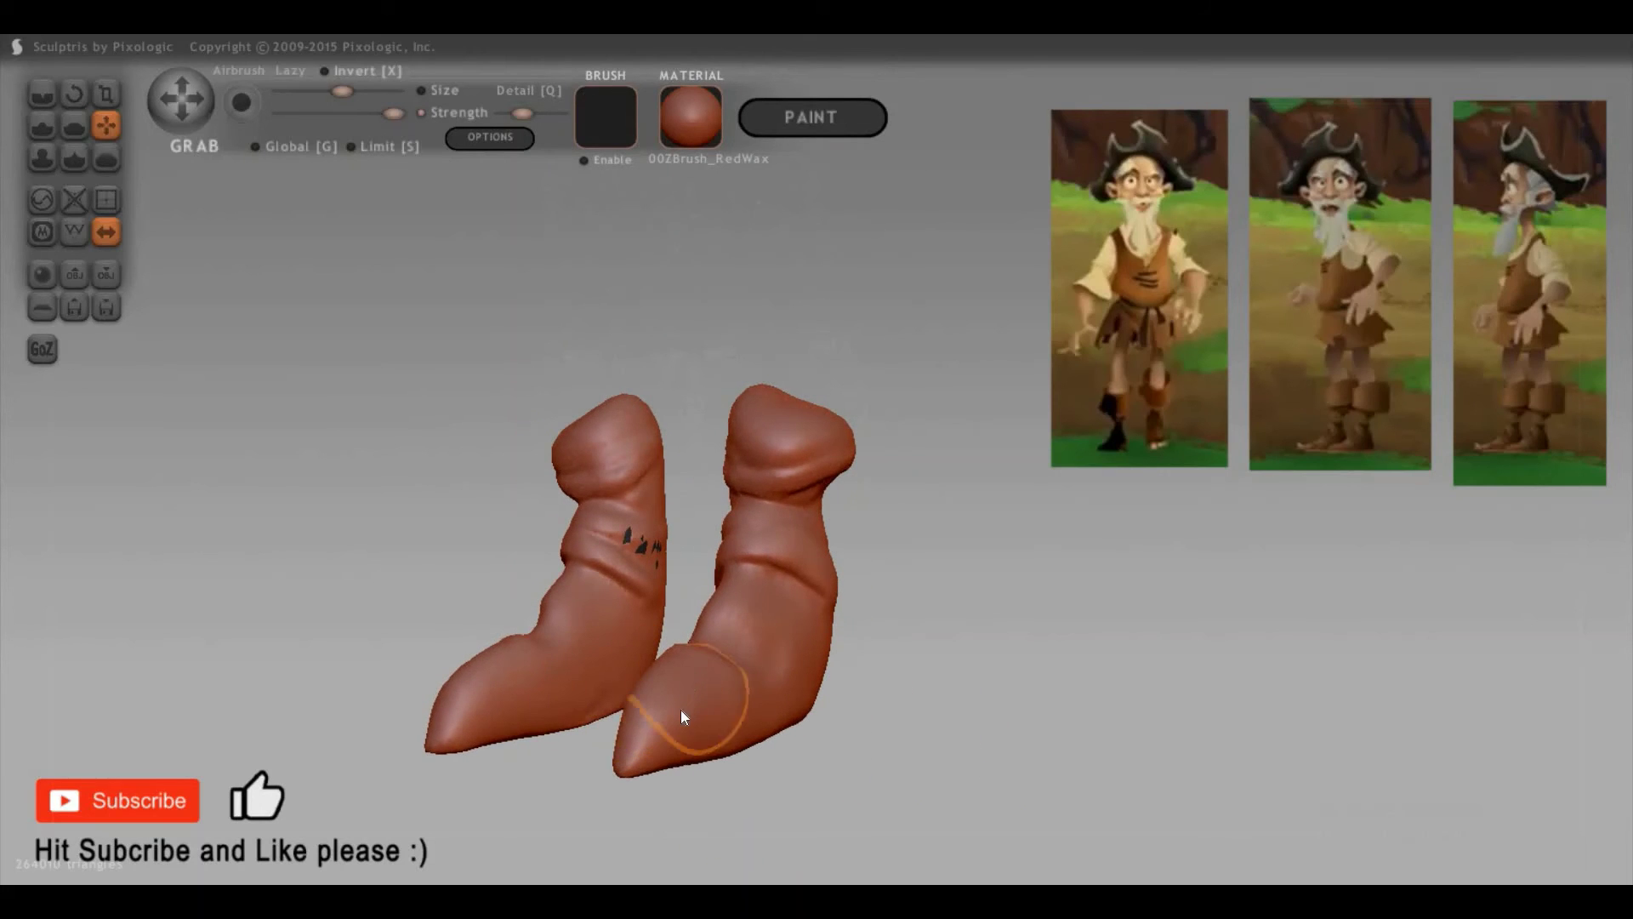
pyautogui.moveTo(1071, 672)
pyautogui.mouseDown()
pyautogui.moveTo(1094, 630)
pyautogui.moveTo(962, 590)
pyautogui.mouseUp()
pyautogui.press('p')
pyautogui.moveTo(812, 520)
pyautogui.mouseDown()
pyautogui.moveTo(880, 433)
pyautogui.moveTo(982, 392)
pyautogui.mouseUp()
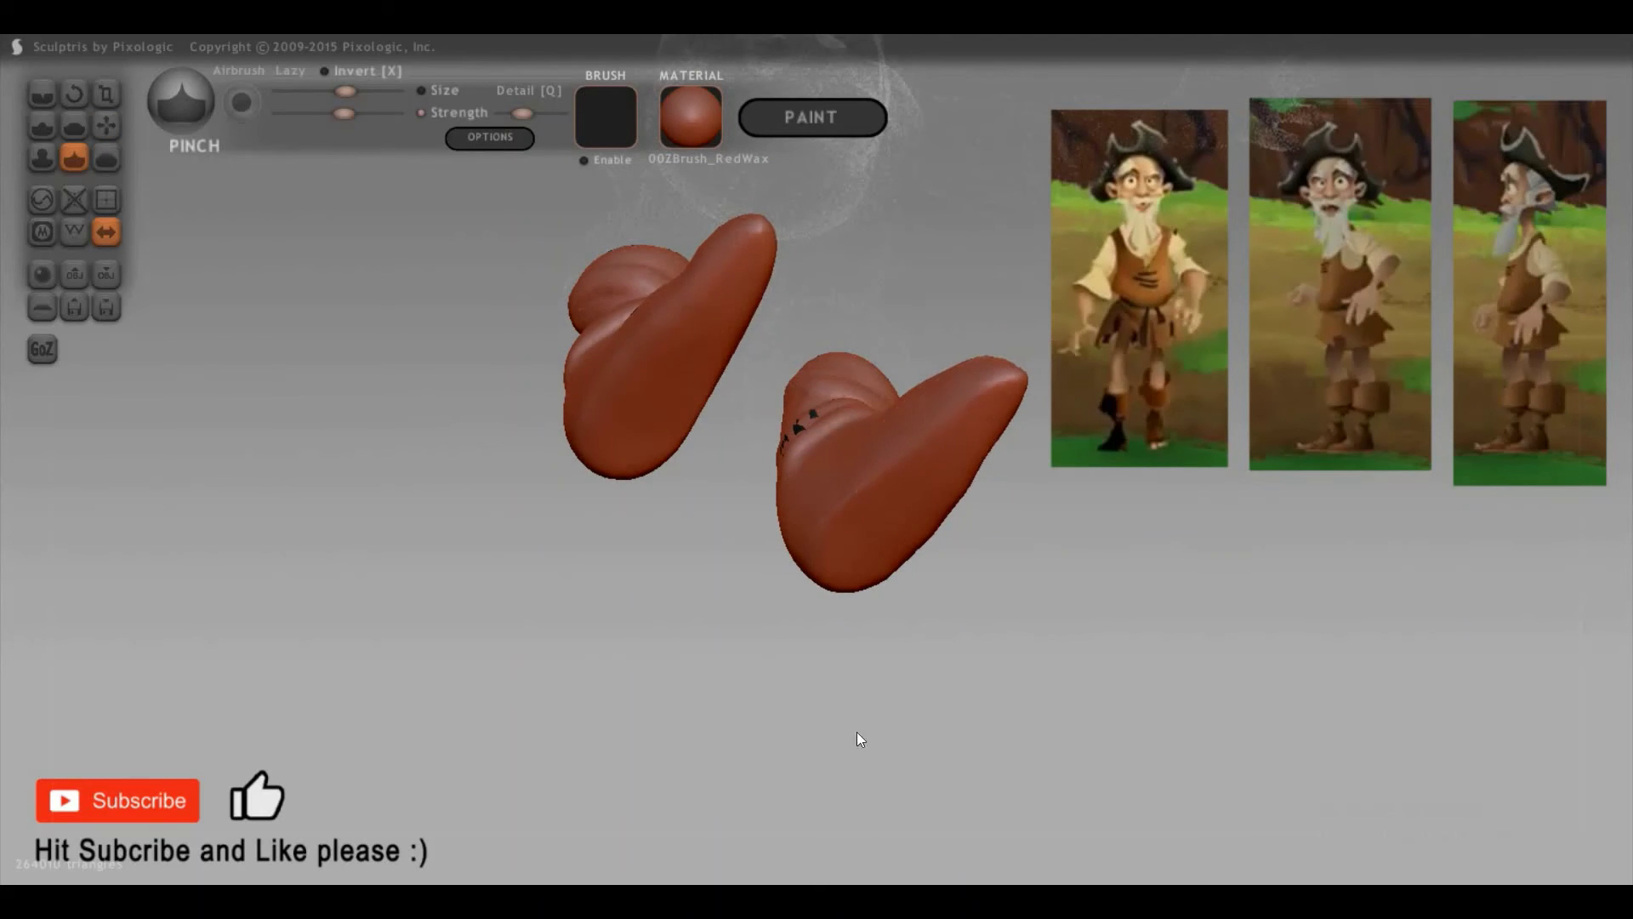
pyautogui.moveTo(860, 741)
pyautogui.mouseDown()
pyautogui.moveTo(809, 748)
pyautogui.moveTo(912, 764)
pyautogui.moveTo(936, 792)
pyautogui.moveTo(920, 807)
pyautogui.moveTo(773, 754)
pyautogui.moveTo(761, 804)
pyautogui.mouseUp()
# Step: Cycle through Grab, Draw and Pinch brushes while turning the boots until the toes point left
pyautogui.press('g')
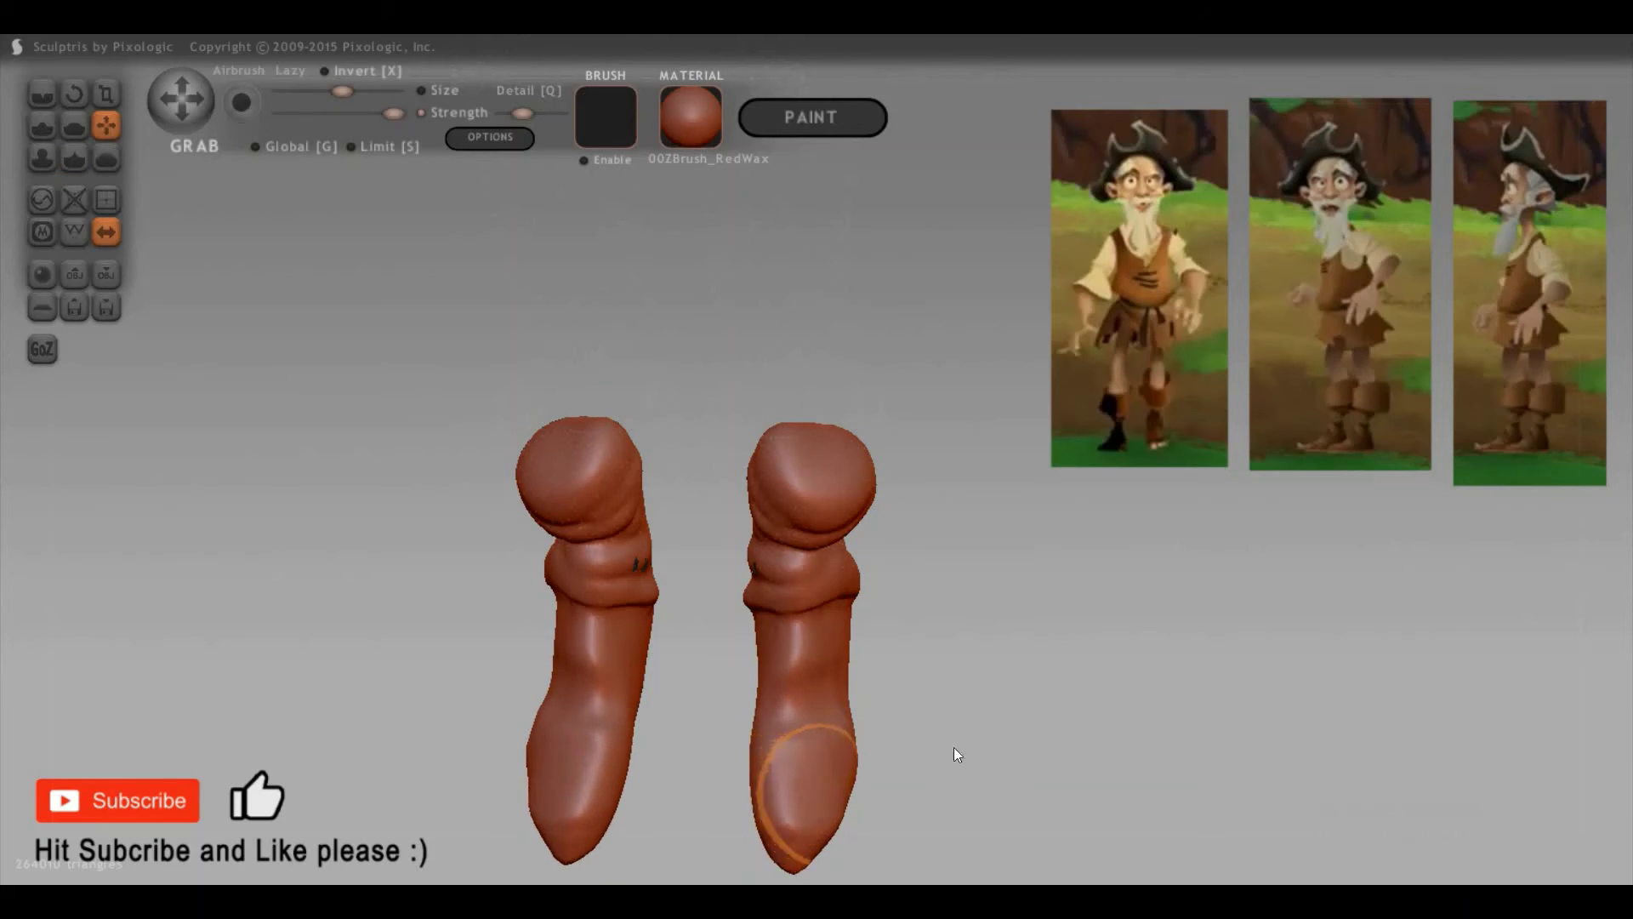
pyautogui.moveTo(1018, 721)
pyautogui.mouseDown()
pyautogui.moveTo(881, 713)
pyautogui.moveTo(781, 682)
pyautogui.moveTo(975, 713)
pyautogui.mouseUp()
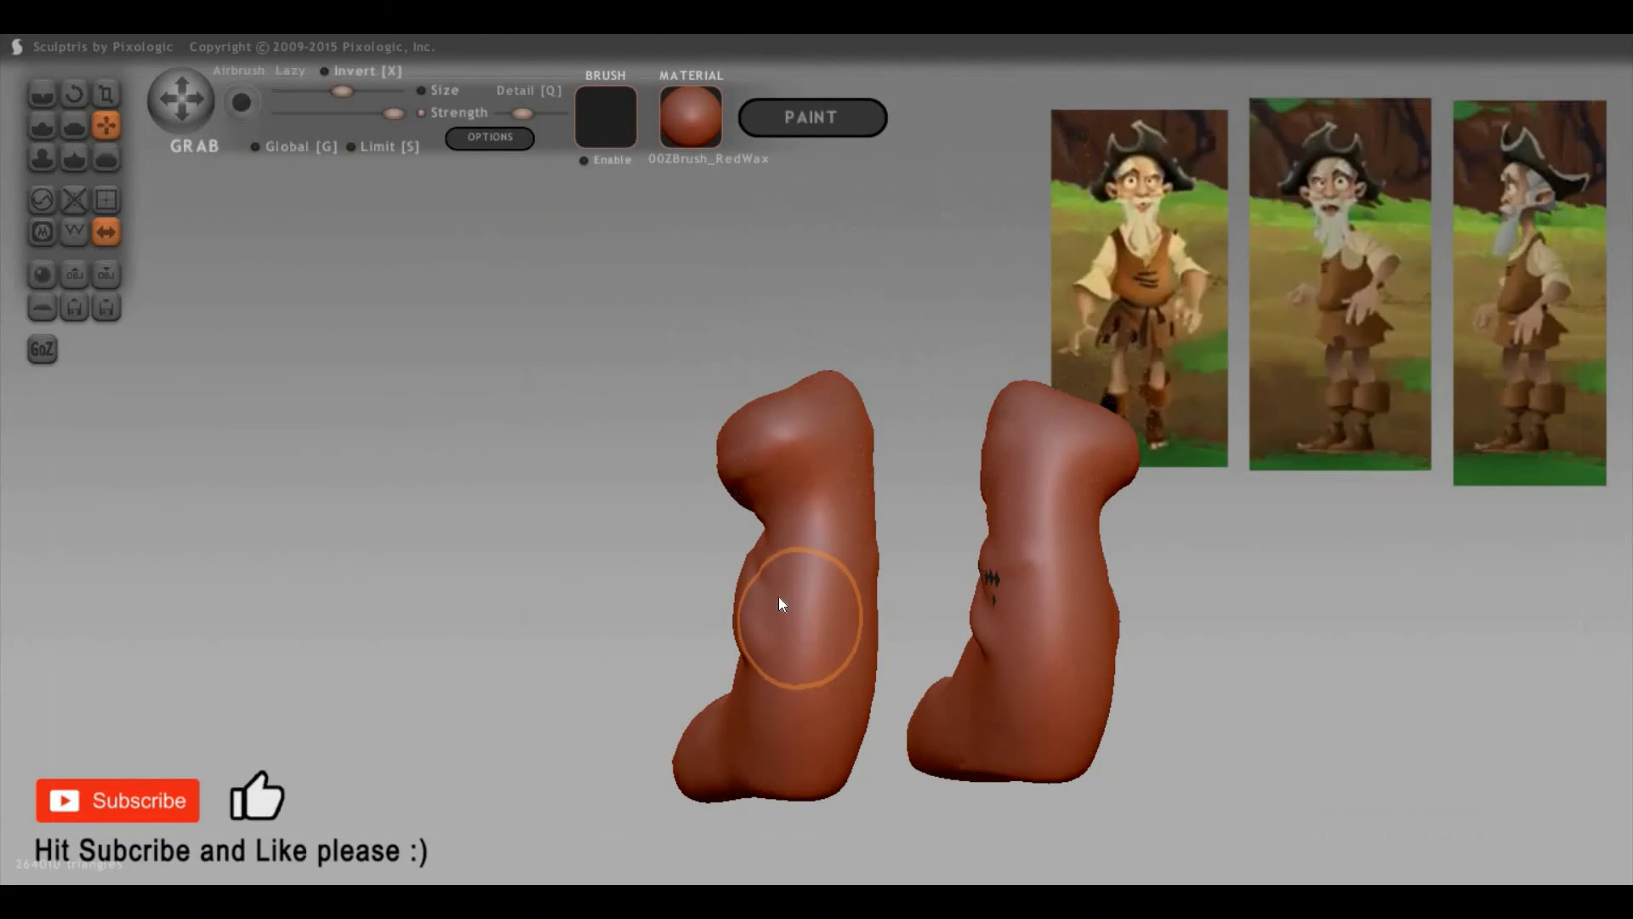
pyautogui.press('4')
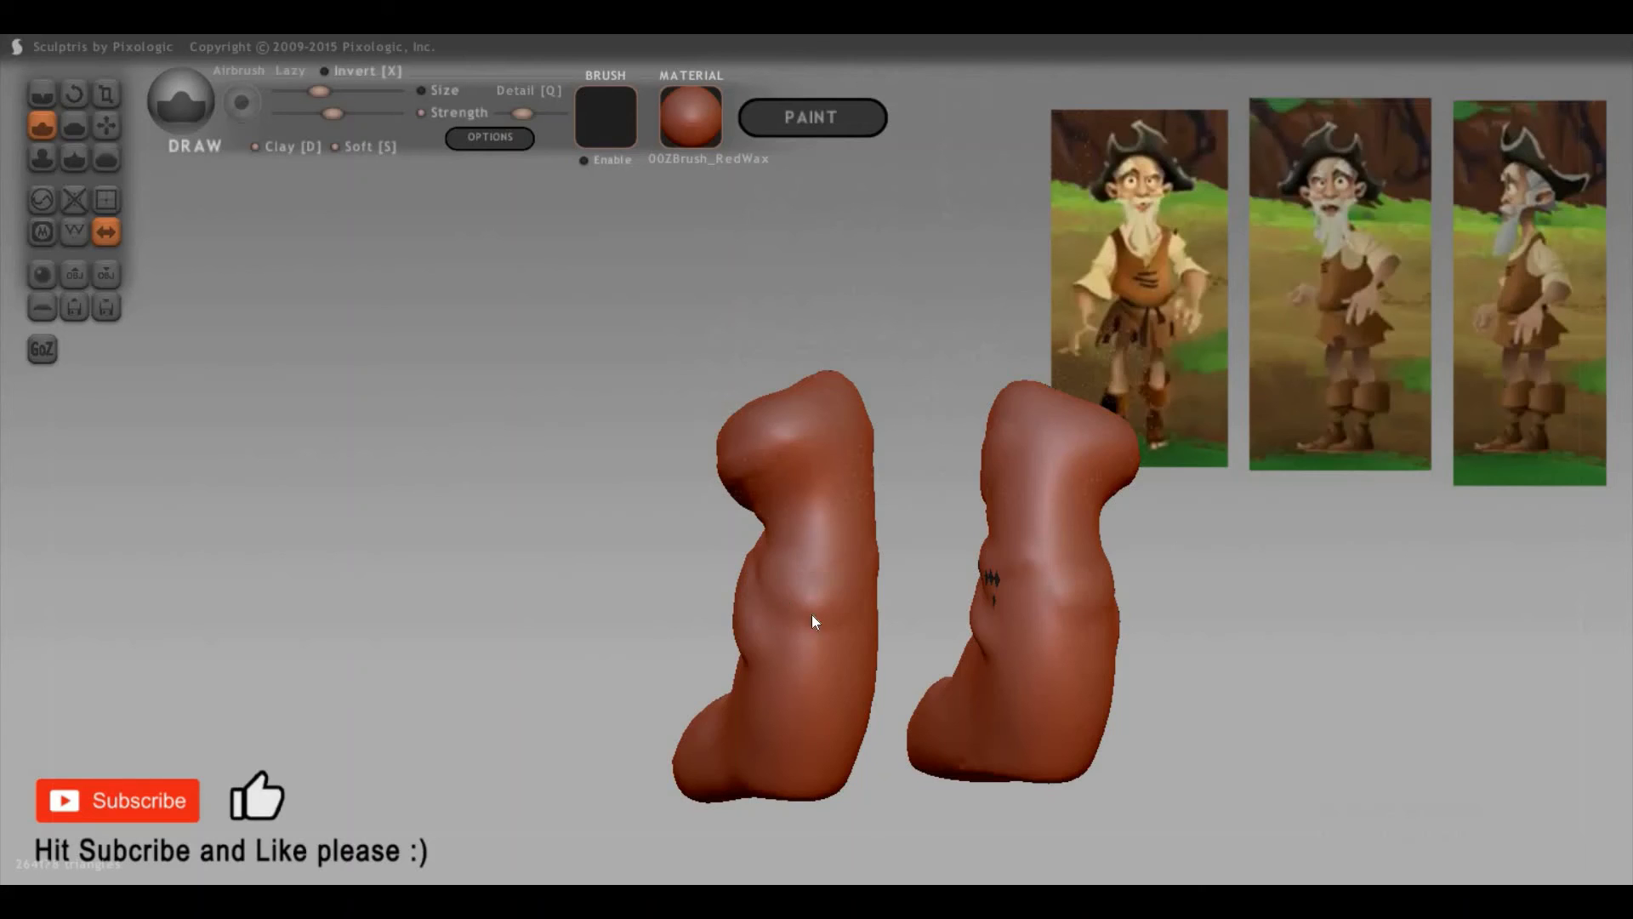
pyautogui.moveTo(812, 614); pyautogui.dragTo(815, 667, button='right')
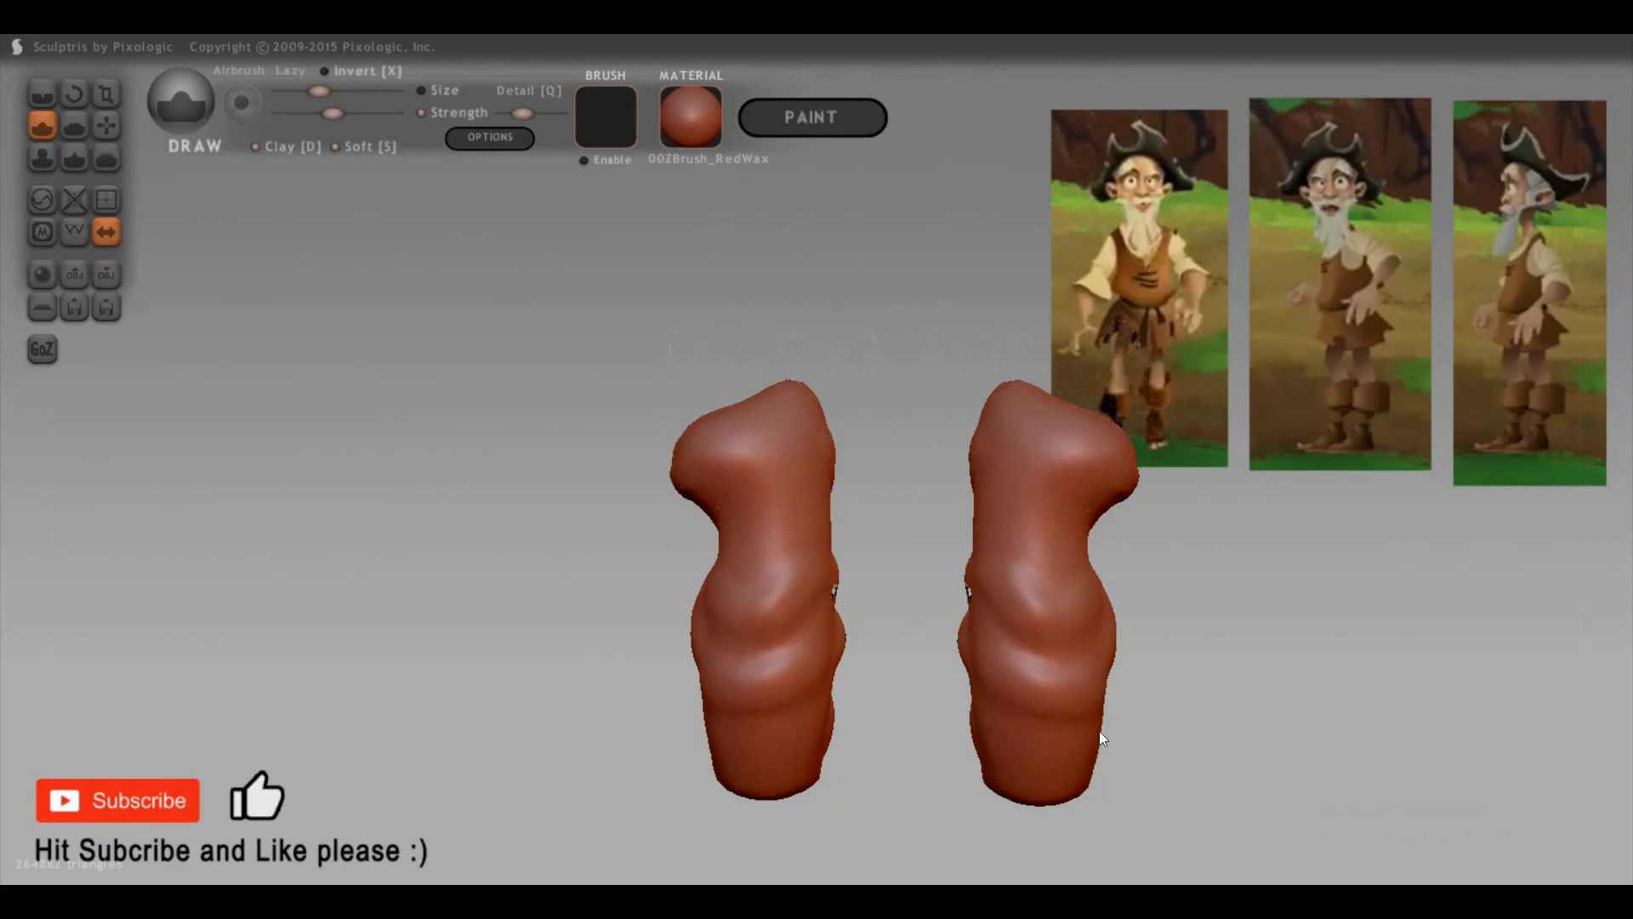
pyautogui.moveTo(1098, 732)
pyautogui.mouseDown()
pyautogui.moveTo(1191, 760)
pyautogui.moveTo(937, 633)
pyautogui.moveTo(1002, 678)
pyautogui.mouseUp()
pyautogui.moveTo(1172, 717)
pyautogui.mouseDown()
pyautogui.moveTo(876, 659)
pyautogui.moveTo(873, 673)
pyautogui.moveTo(878, 604)
pyautogui.moveTo(1213, 661)
pyautogui.moveTo(907, 717)
pyautogui.mouseUp()
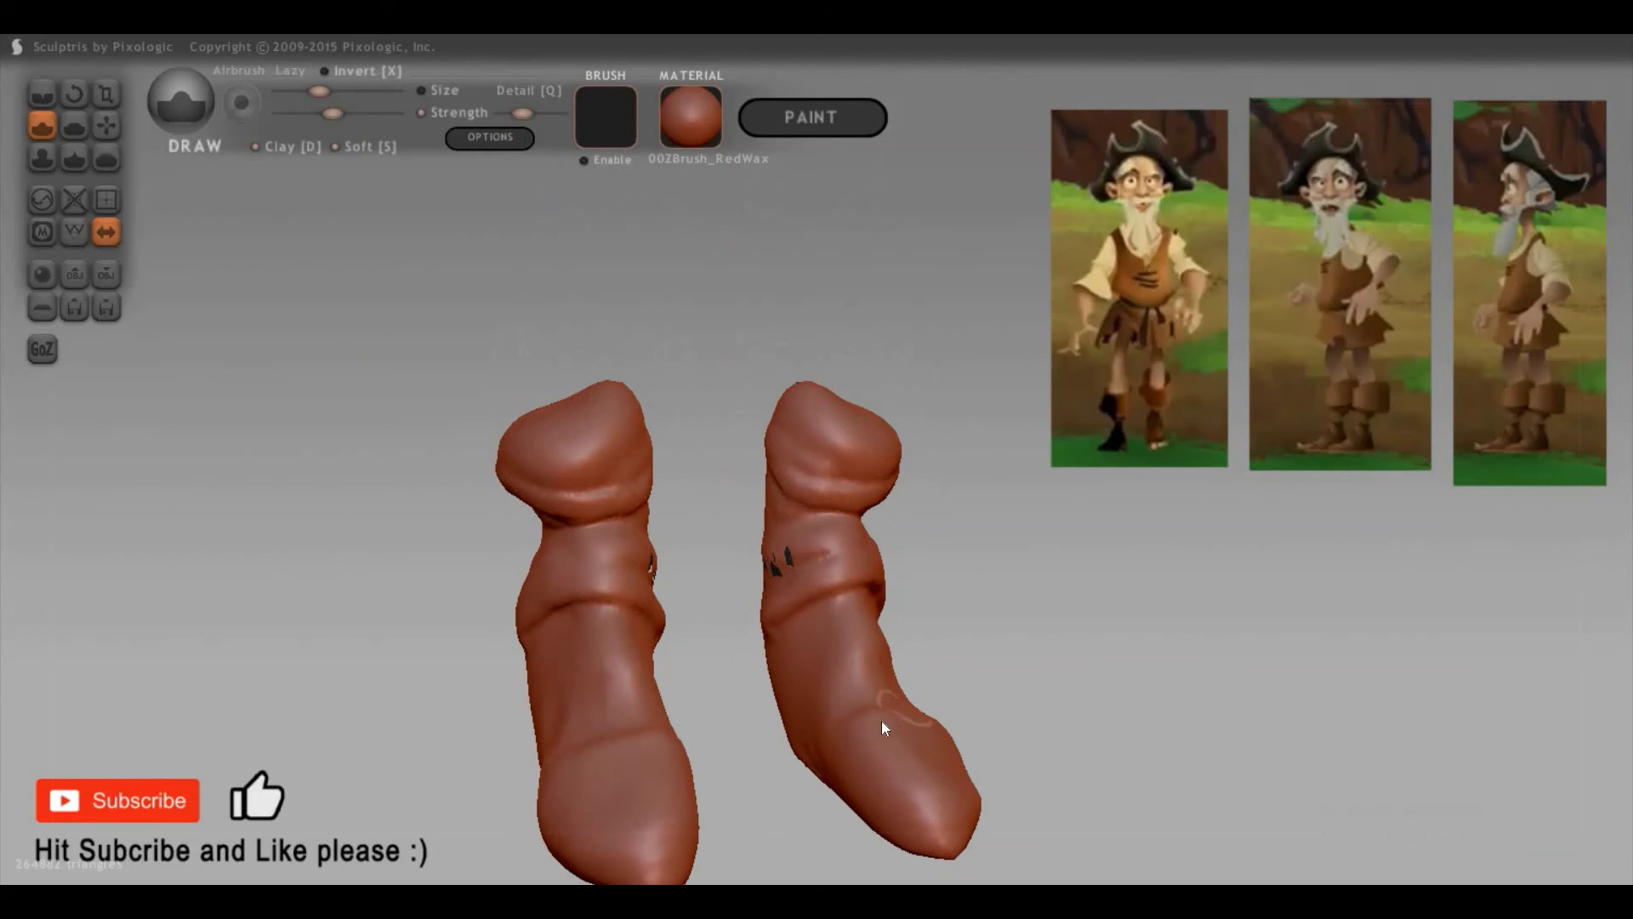
pyautogui.press('7')
pyautogui.press('space')
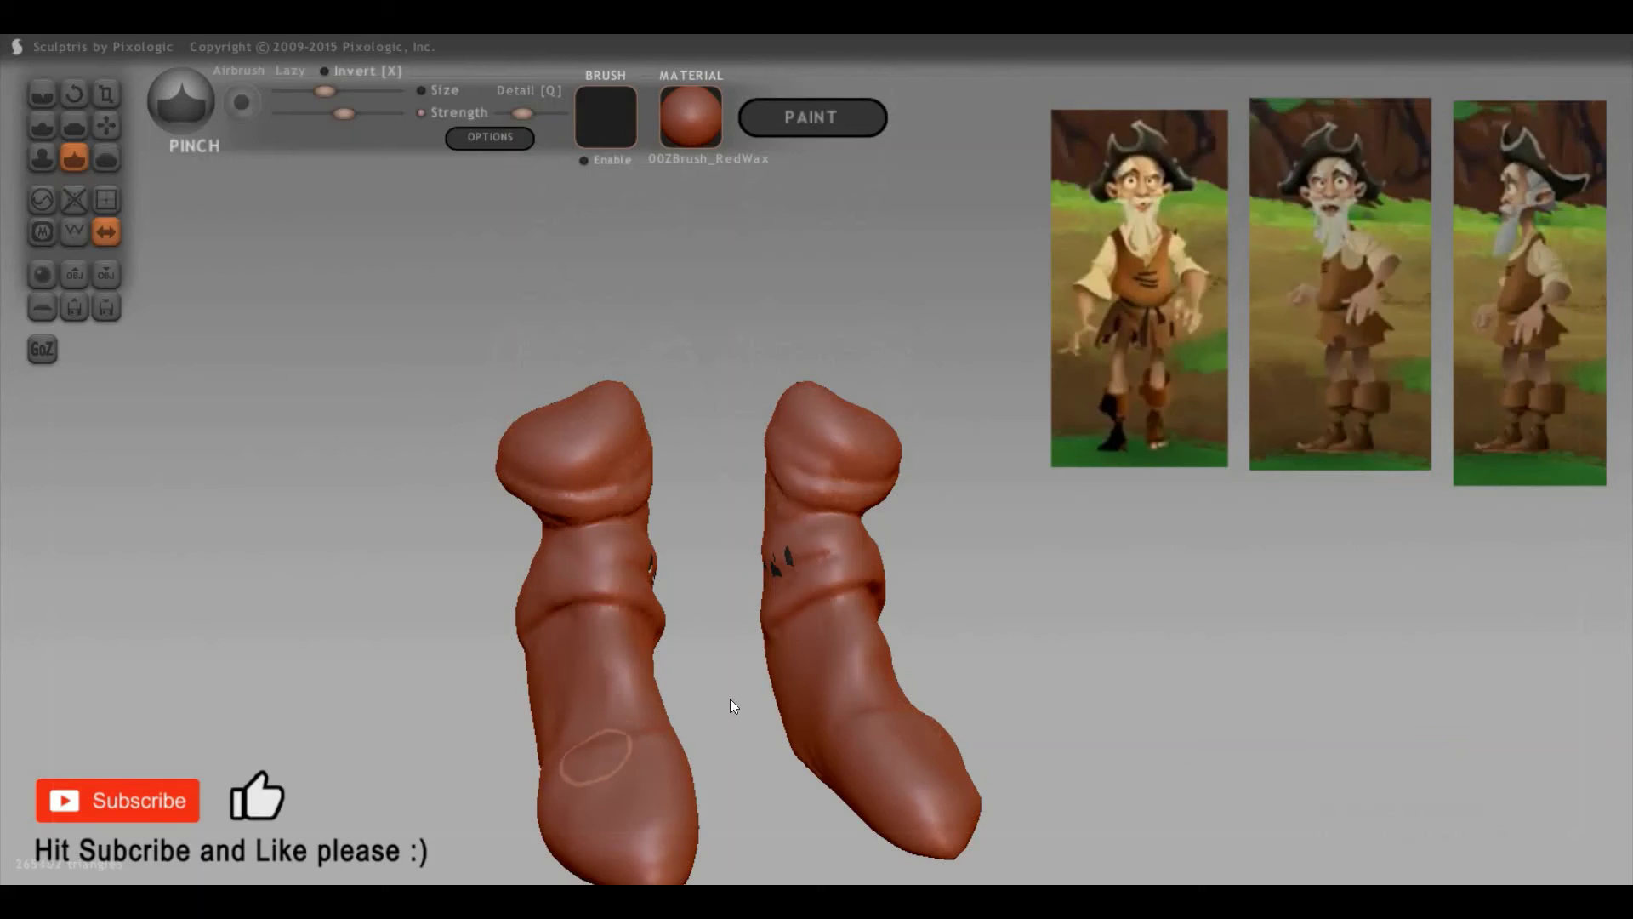
pyautogui.moveTo(621, 654); pyautogui.dragTo(693, 579)
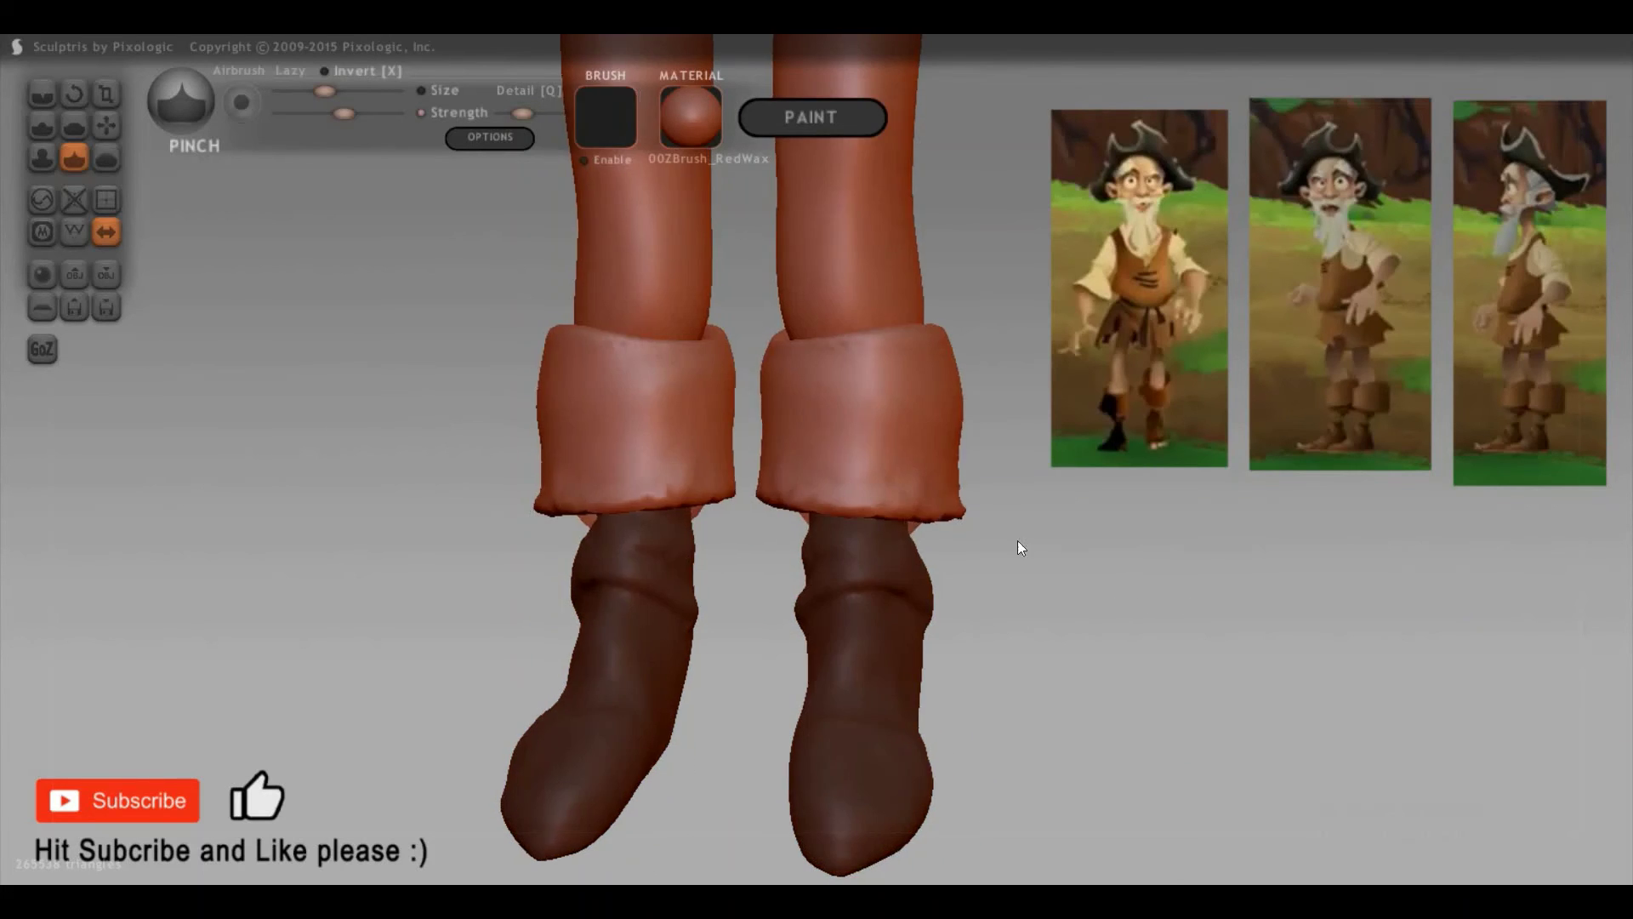
pyautogui.moveTo(1017, 540); pyautogui.dragTo(948, 463)
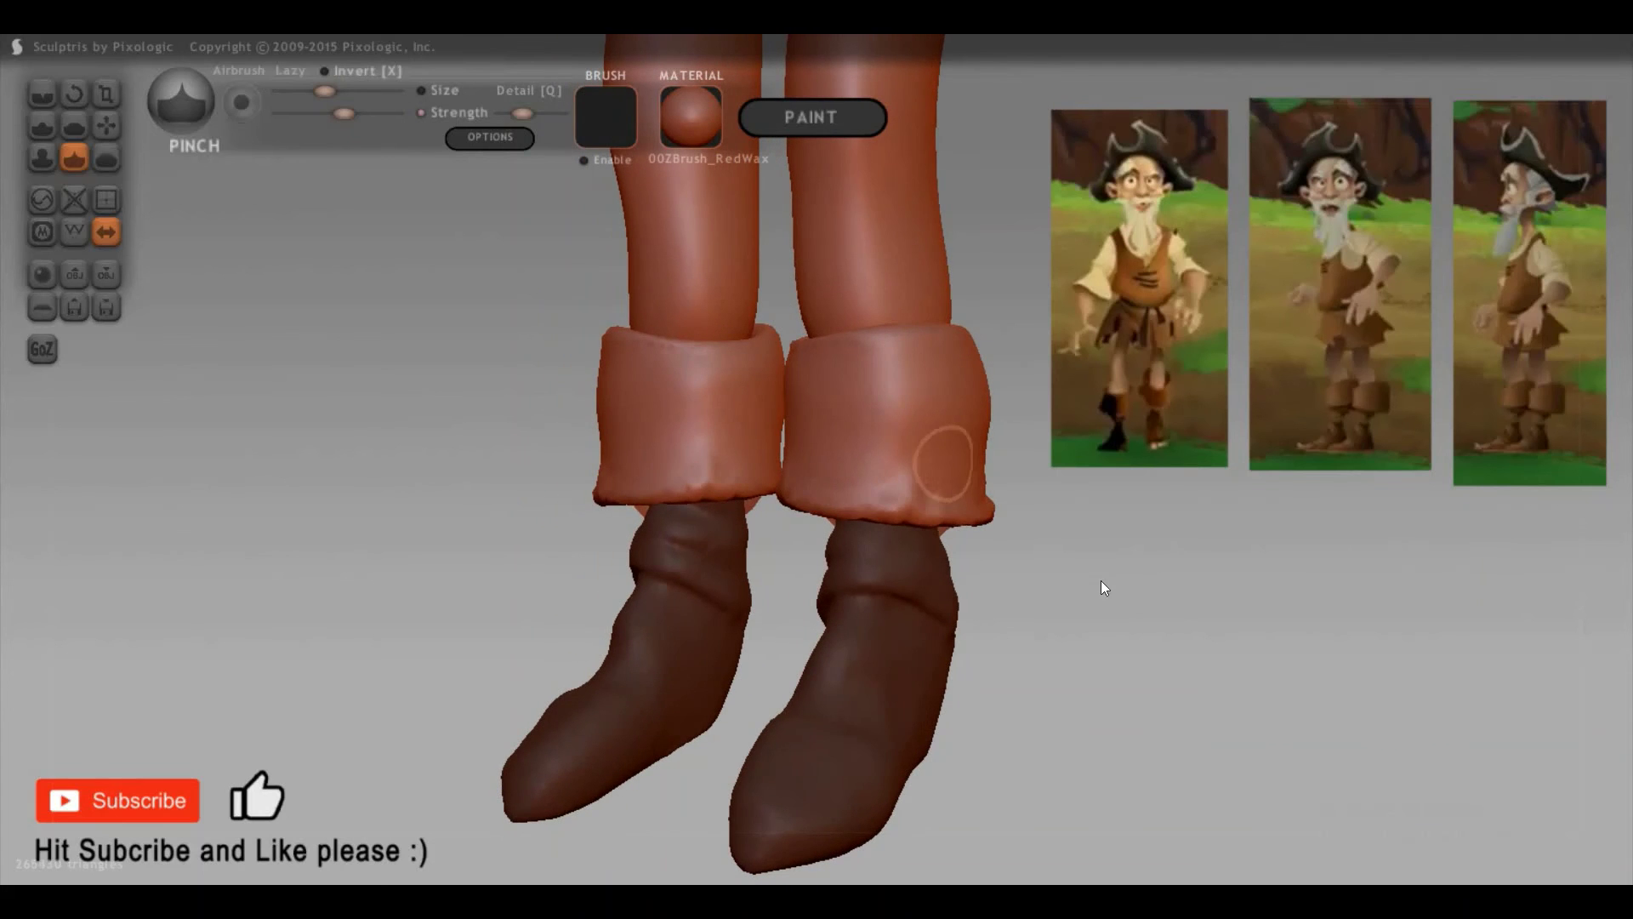
# Step: Inflate rounded kneecap bulges on both lower legs with a stronger symmetric Inflate brush
pyautogui.moveTo(1102, 587)
pyautogui.mouseDown()
pyautogui.moveTo(1194, 603)
pyautogui.moveTo(1147, 530)
pyautogui.moveTo(1163, 465)
pyautogui.moveTo(1293, 457)
pyautogui.moveTo(1389, 529)
pyautogui.moveTo(1010, 576)
pyautogui.moveTo(1021, 590)
pyautogui.moveTo(1174, 582)
pyautogui.moveTo(984, 548)
pyautogui.moveTo(1319, 540)
pyautogui.moveTo(1161, 539)
pyautogui.moveTo(1164, 554)
pyautogui.moveTo(1339, 524)
pyautogui.moveTo(1284, 556)
pyautogui.moveTo(915, 561)
pyautogui.moveTo(864, 539)
pyautogui.mouseUp()
pyautogui.scroll(3, 1194, 603)
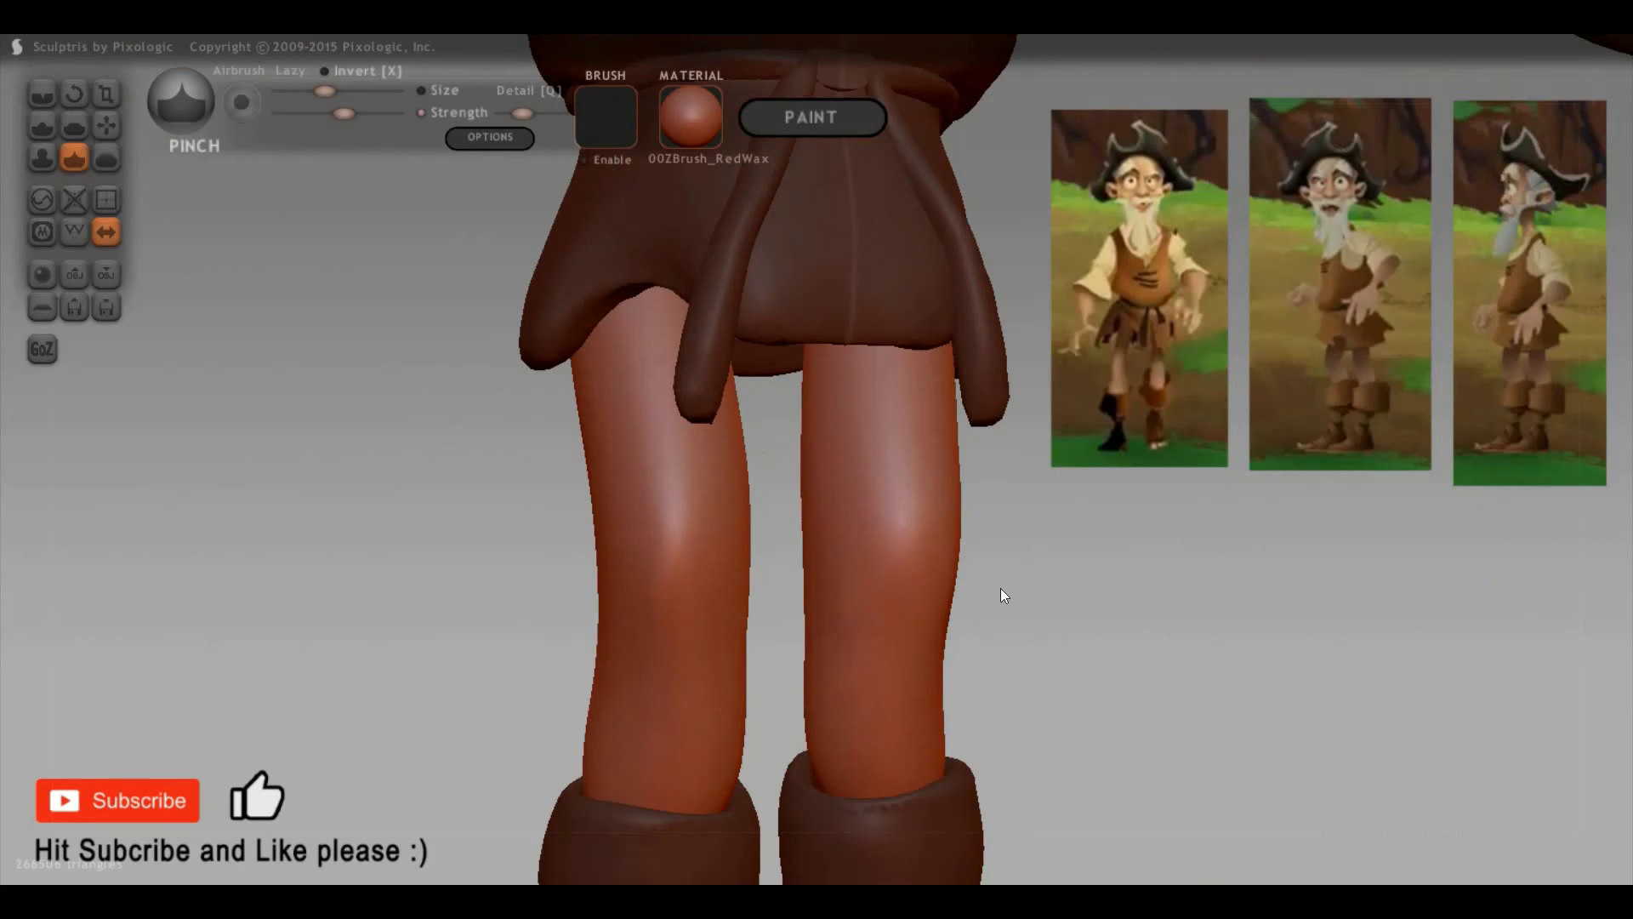
pyautogui.press('4')
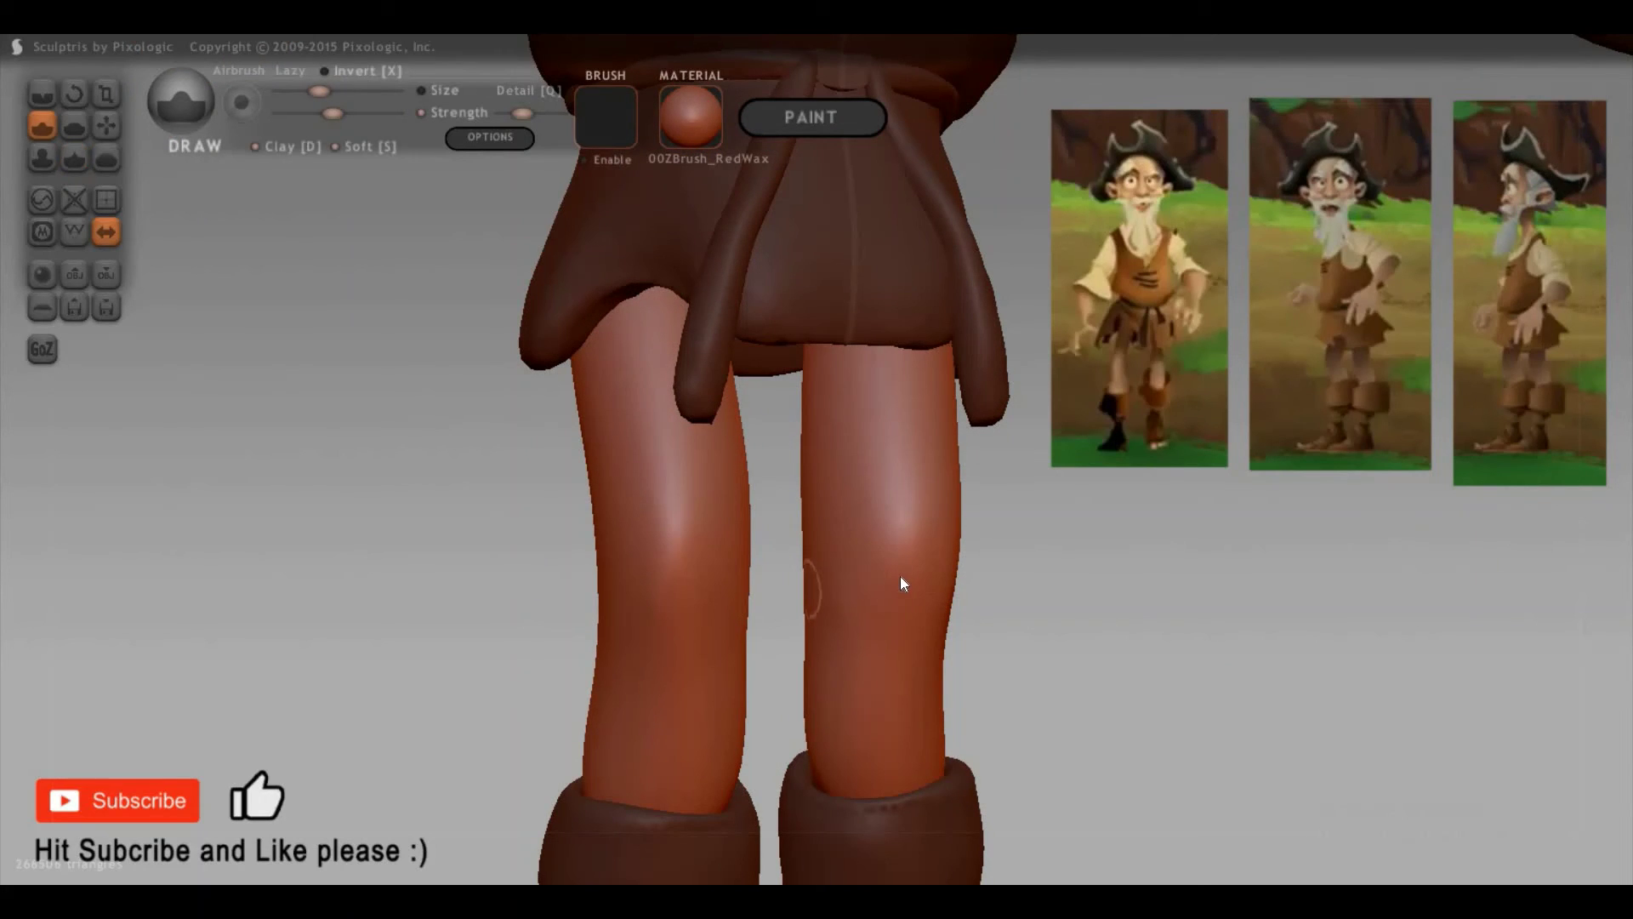
pyautogui.press('7')
pyautogui.press('space')
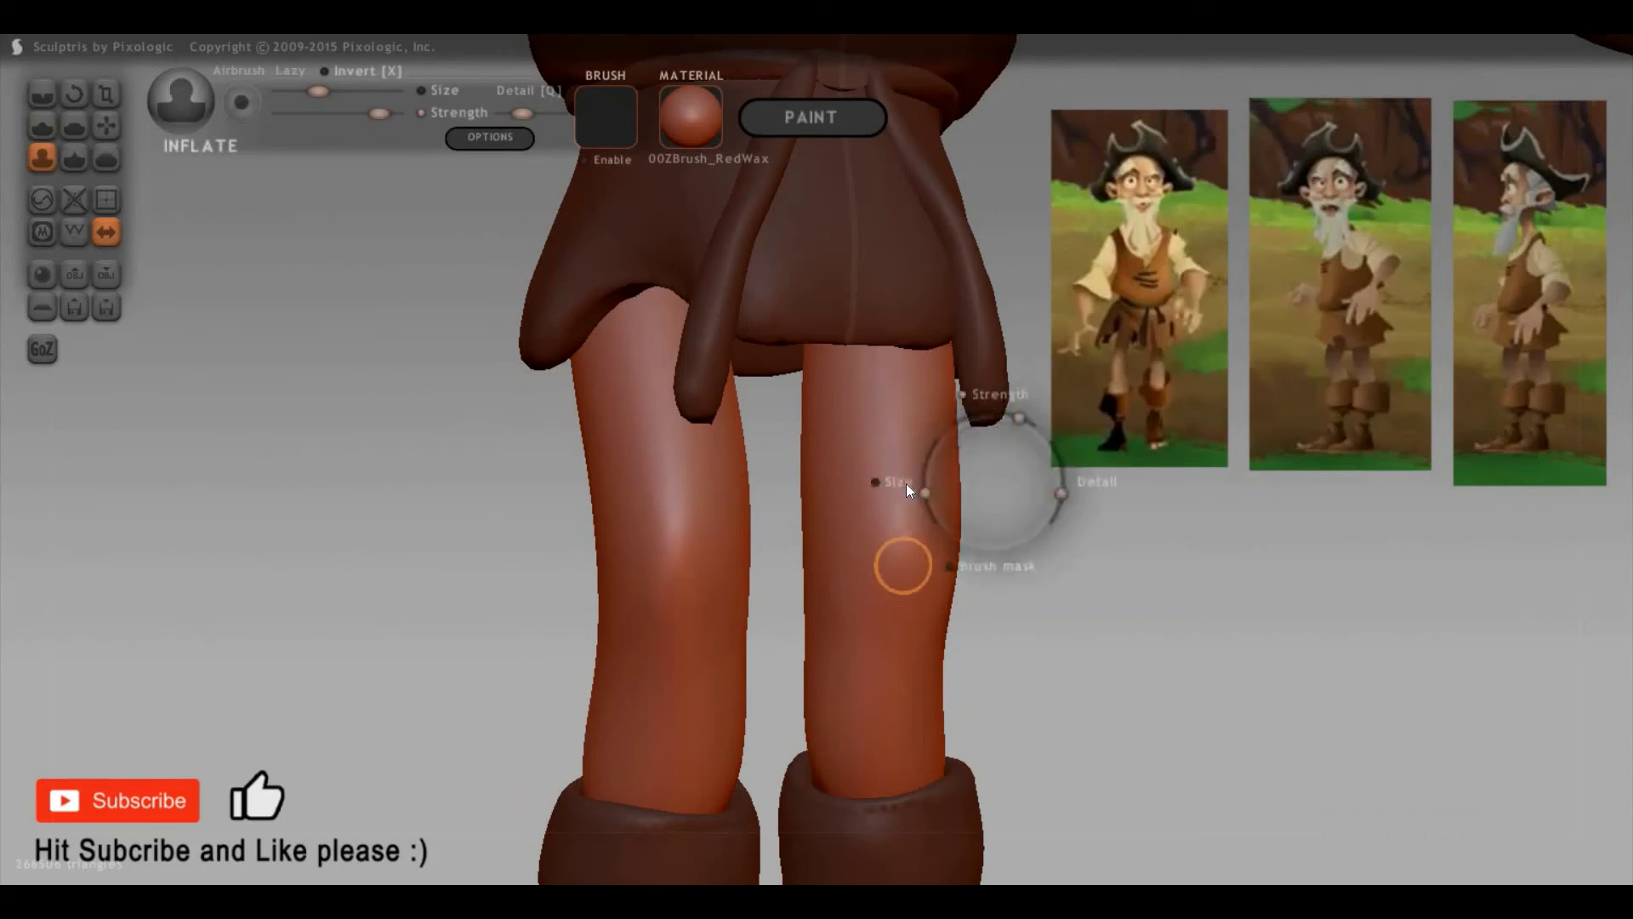
pyautogui.moveTo(881, 517)
pyautogui.mouseDown()
pyautogui.moveTo(913, 556)
pyautogui.moveTo(877, 536)
pyautogui.moveTo(941, 547)
pyautogui.moveTo(882, 525)
pyautogui.moveTo(913, 568)
pyautogui.moveTo(938, 549)
pyautogui.moveTo(959, 452)
pyautogui.mouseUp()
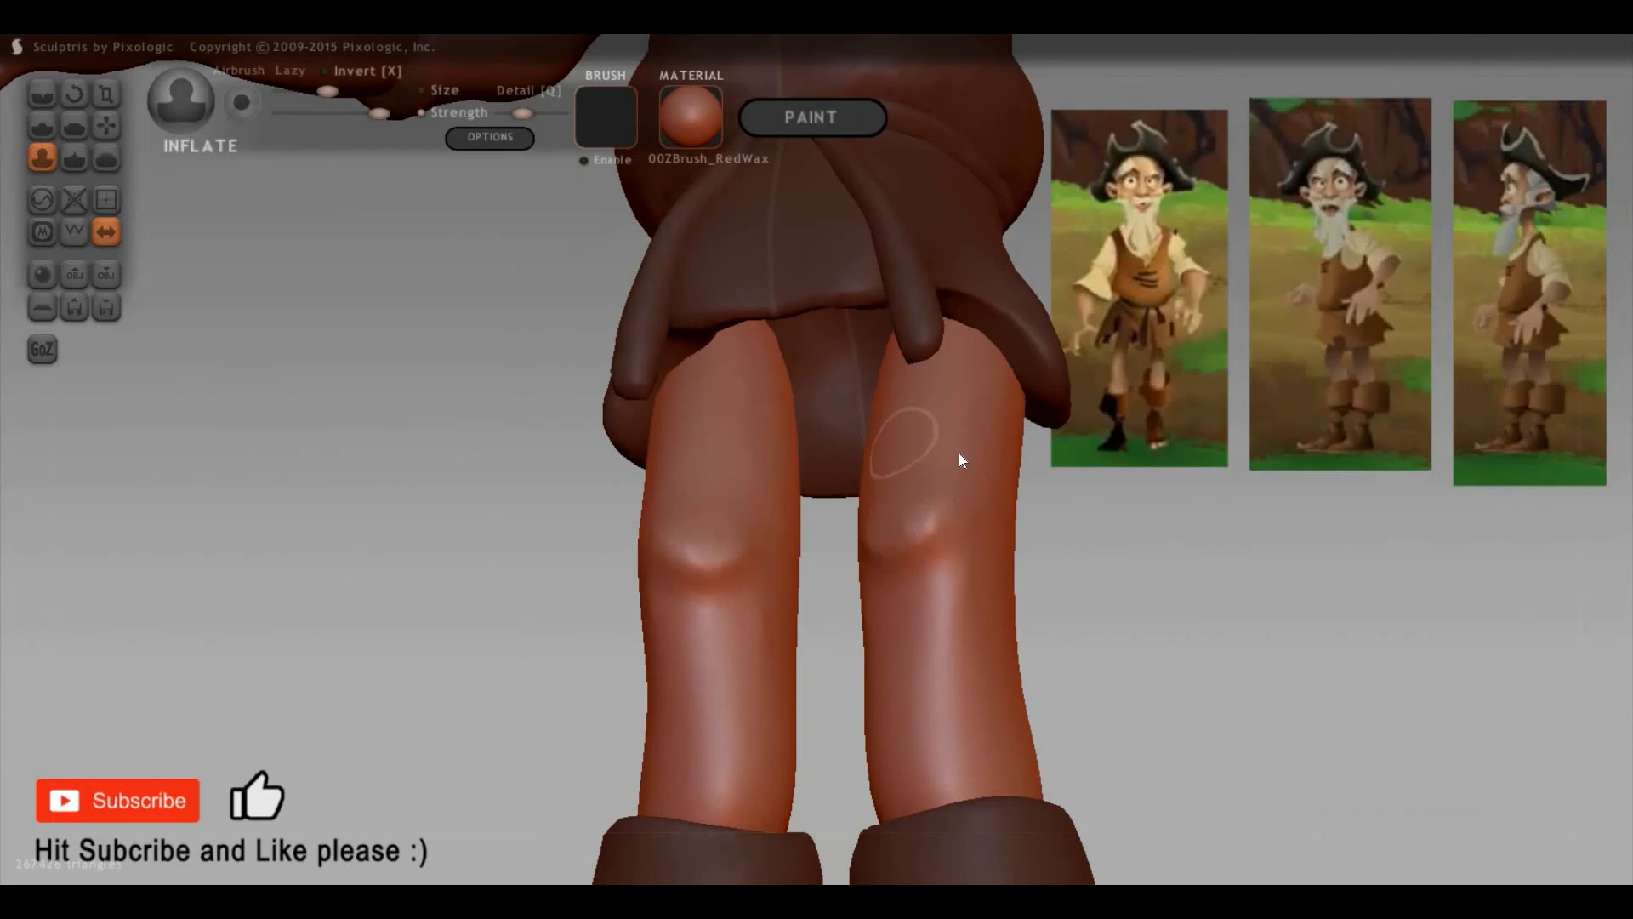
pyautogui.moveTo(856, 520); pyautogui.dragTo(887, 476)
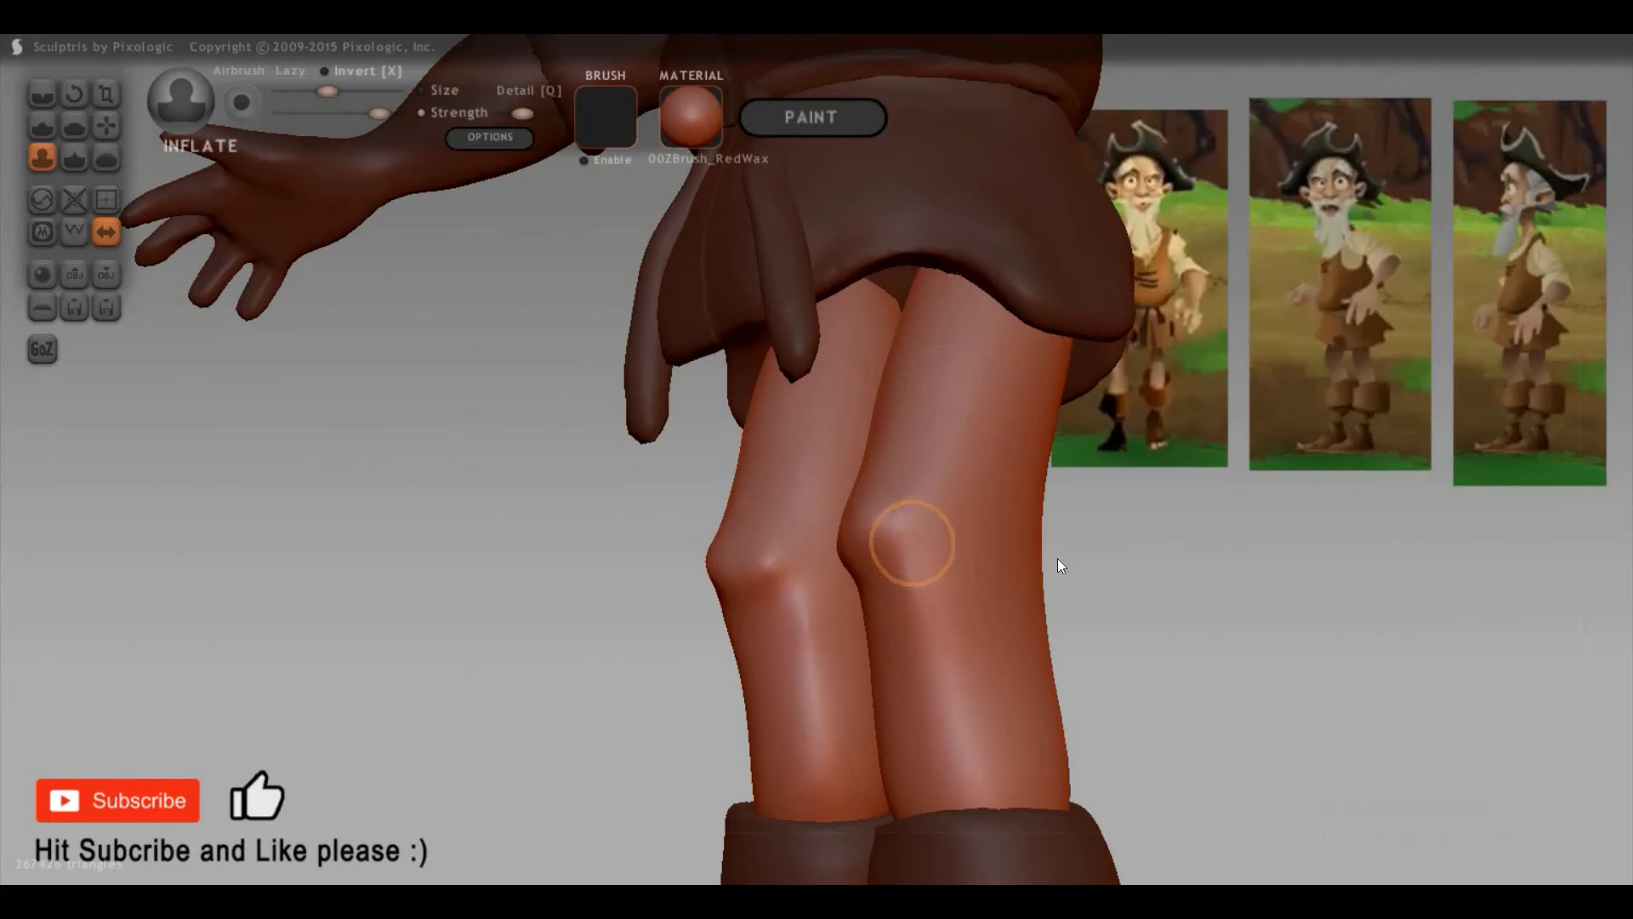
pyautogui.moveTo(1081, 570)
pyautogui.mouseDown()
pyautogui.moveTo(821, 576)
pyautogui.moveTo(876, 555)
pyautogui.mouseUp()
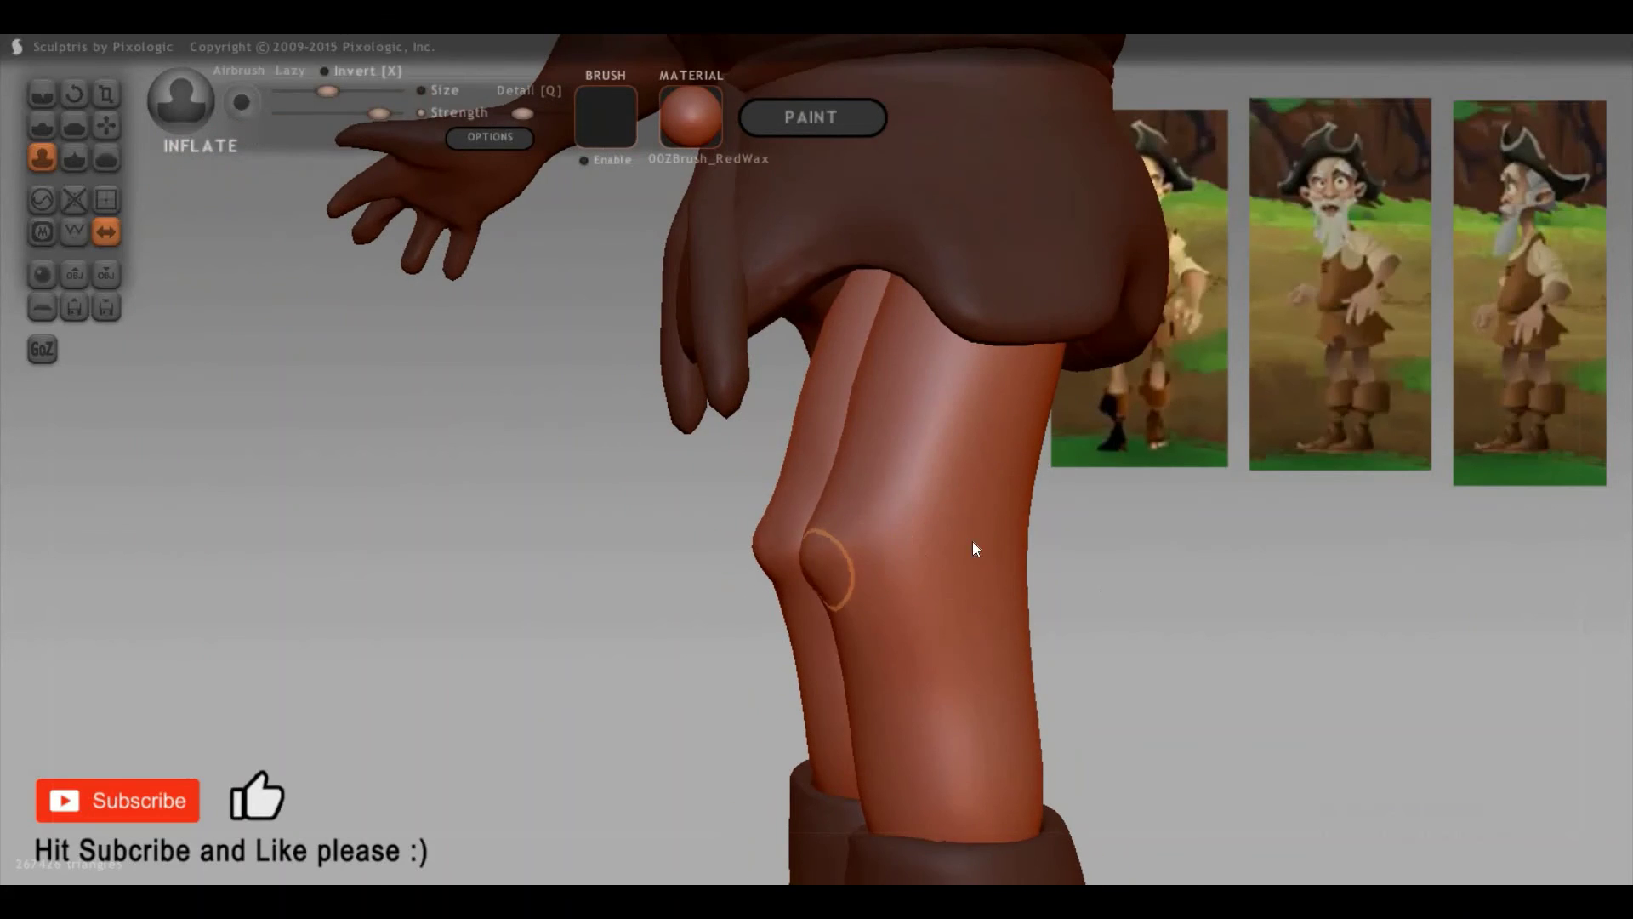
pyautogui.moveTo(973, 542)
pyautogui.mouseDown()
pyautogui.moveTo(905, 565)
pyautogui.moveTo(941, 529)
pyautogui.mouseUp()
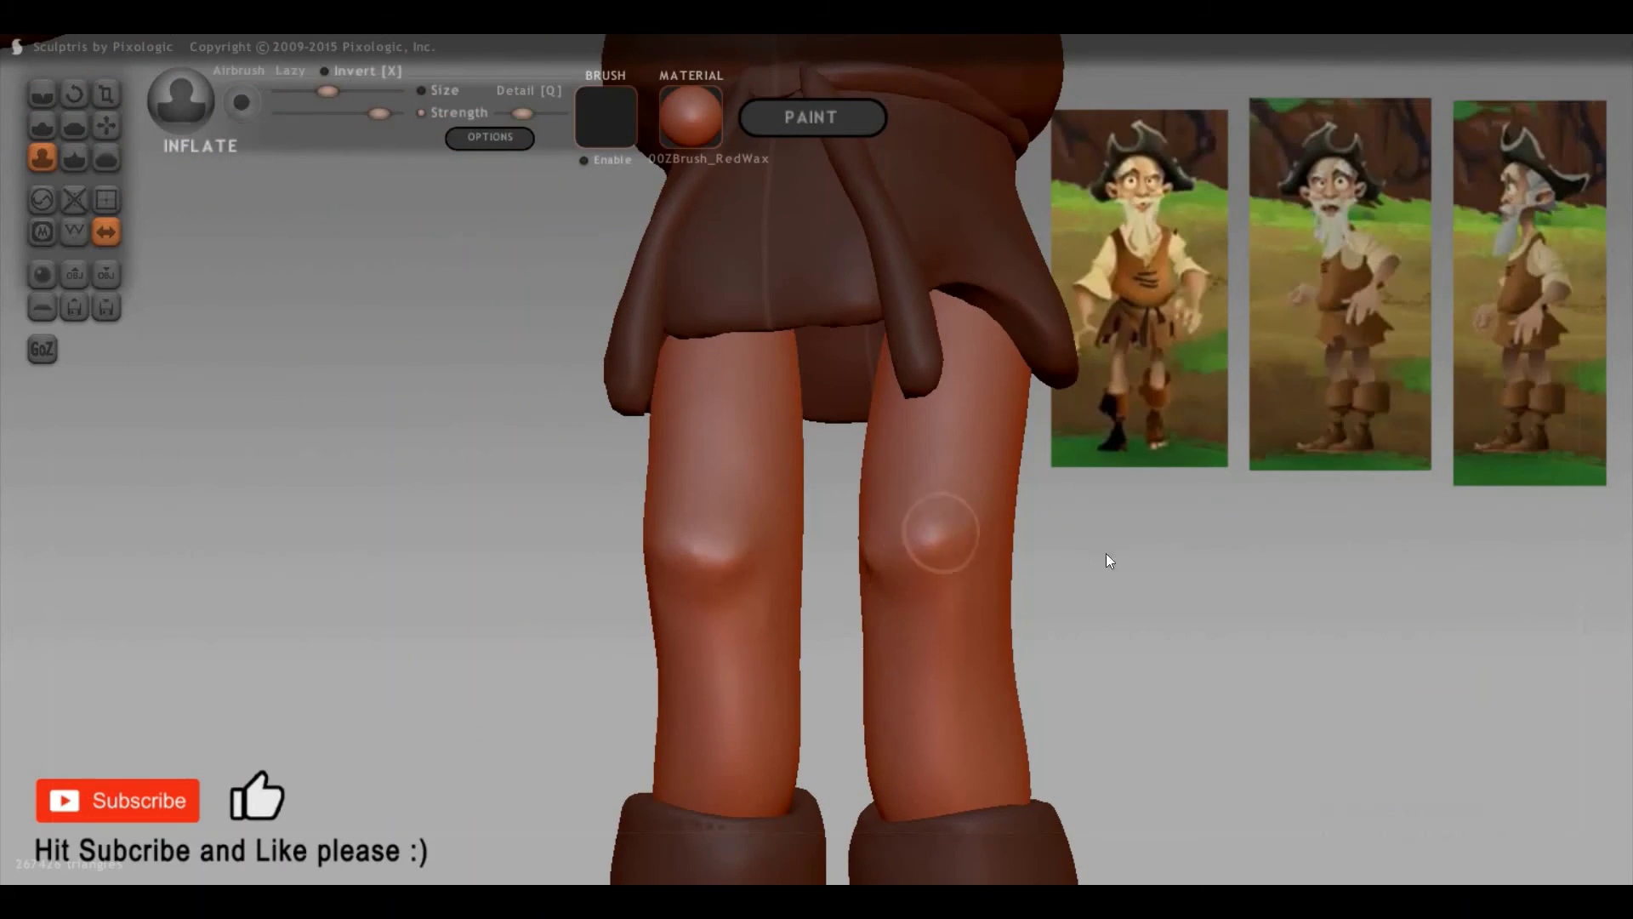
pyautogui.moveTo(1107, 553)
pyautogui.mouseDown()
pyautogui.moveTo(898, 576)
pyautogui.moveTo(824, 565)
pyautogui.mouseUp()
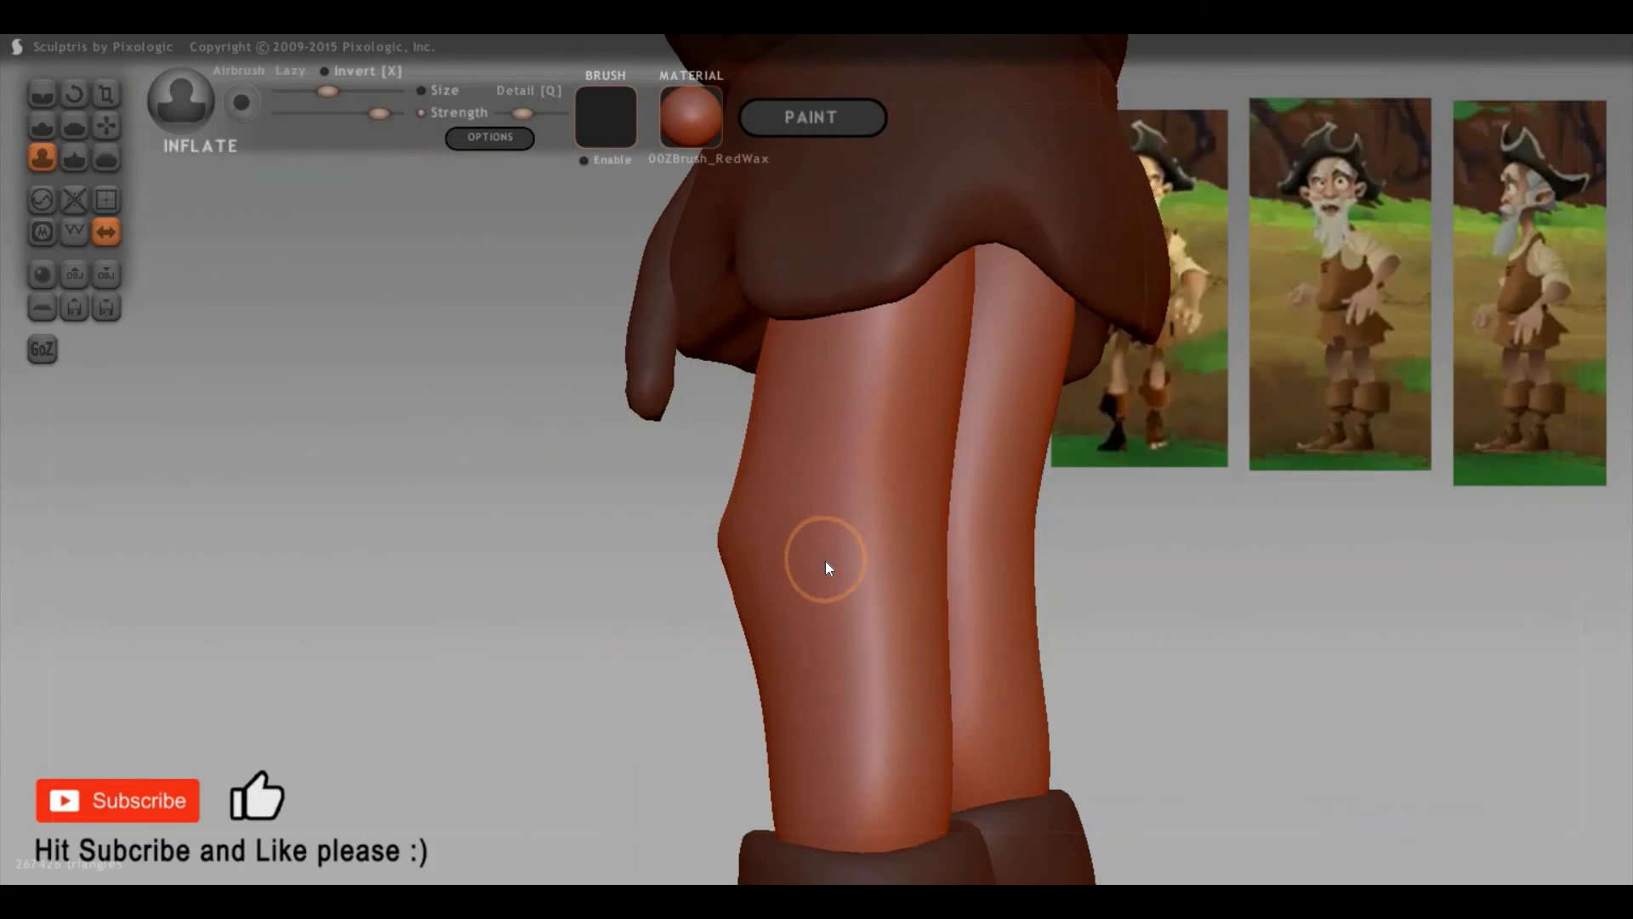
# Step: Carve a crease across both knees and pull the knee area down-left
pyautogui.press('c')
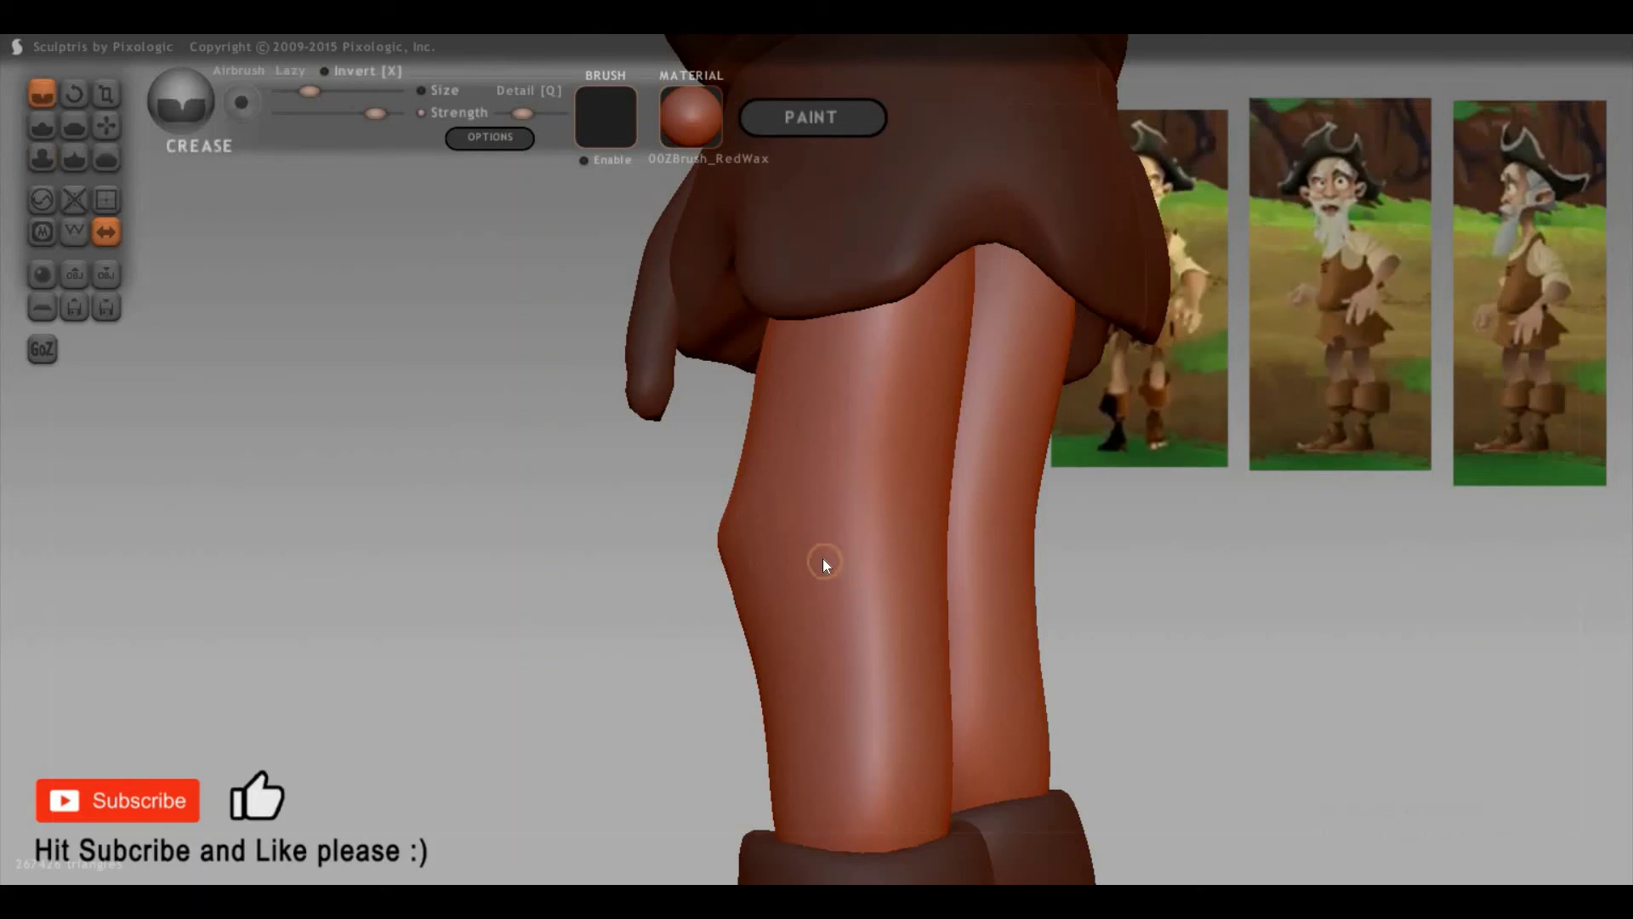
pyautogui.moveTo(817, 558); pyautogui.dragTo(1035, 536)
pyautogui.moveTo(735, 566)
pyautogui.mouseDown()
pyautogui.moveTo(783, 548)
pyautogui.moveTo(727, 542)
pyautogui.mouseUp()
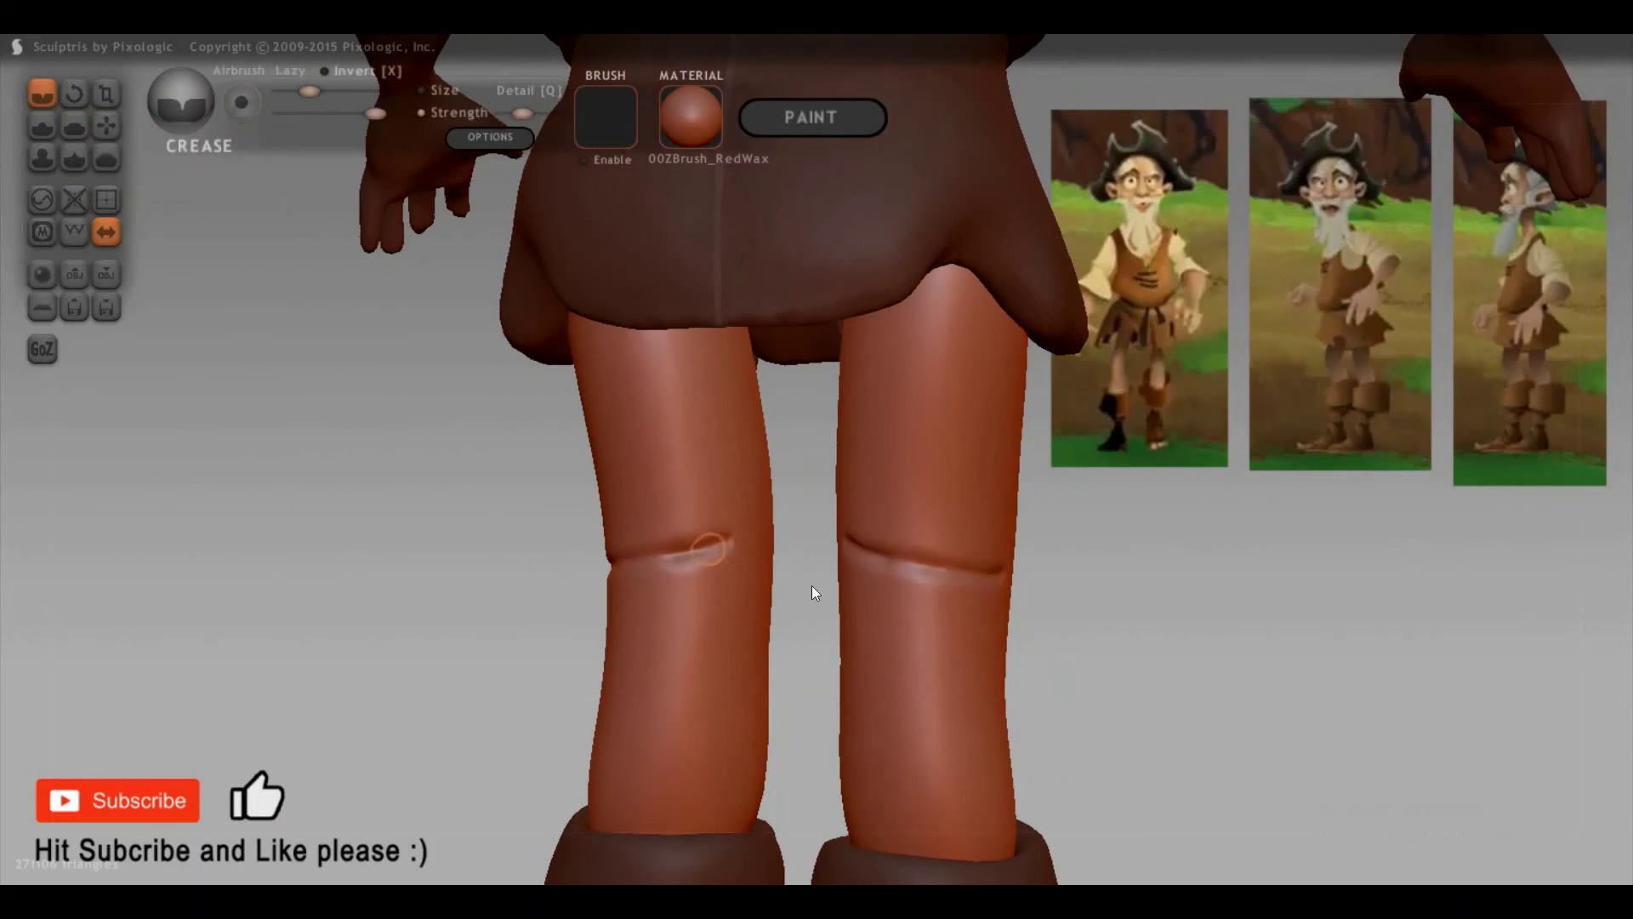
pyautogui.moveTo(1082, 595)
pyautogui.mouseDown()
pyautogui.moveTo(1175, 584)
pyautogui.moveTo(1035, 565)
pyautogui.mouseUp()
pyautogui.press('g')
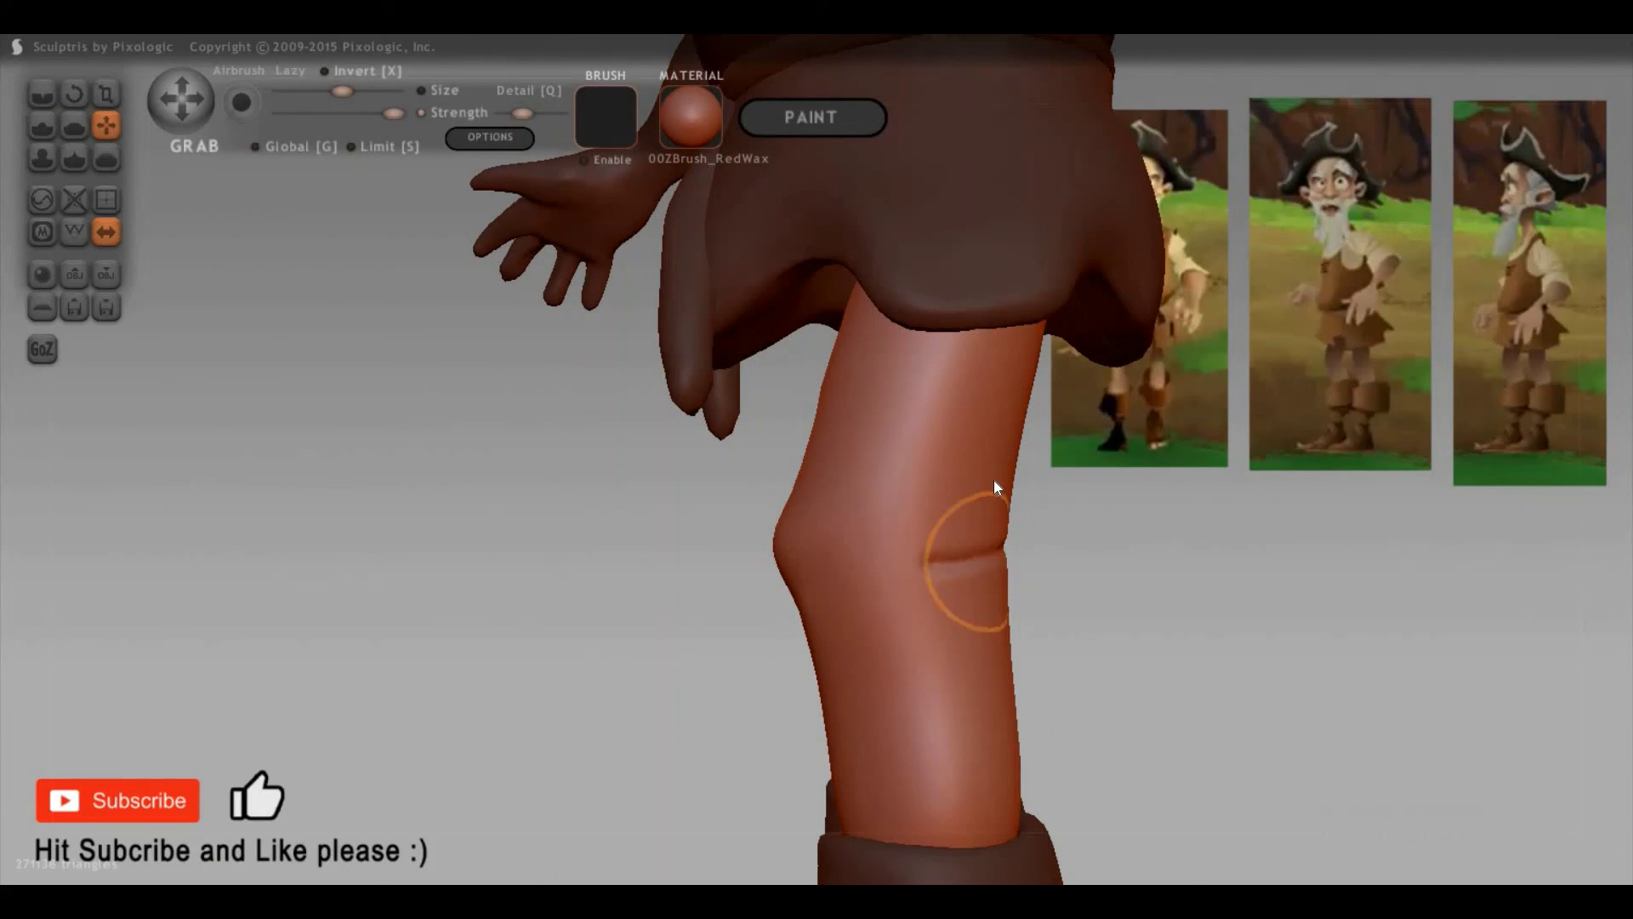
pyautogui.press('space')
pyautogui.moveTo(938, 570); pyautogui.dragTo(871, 585)
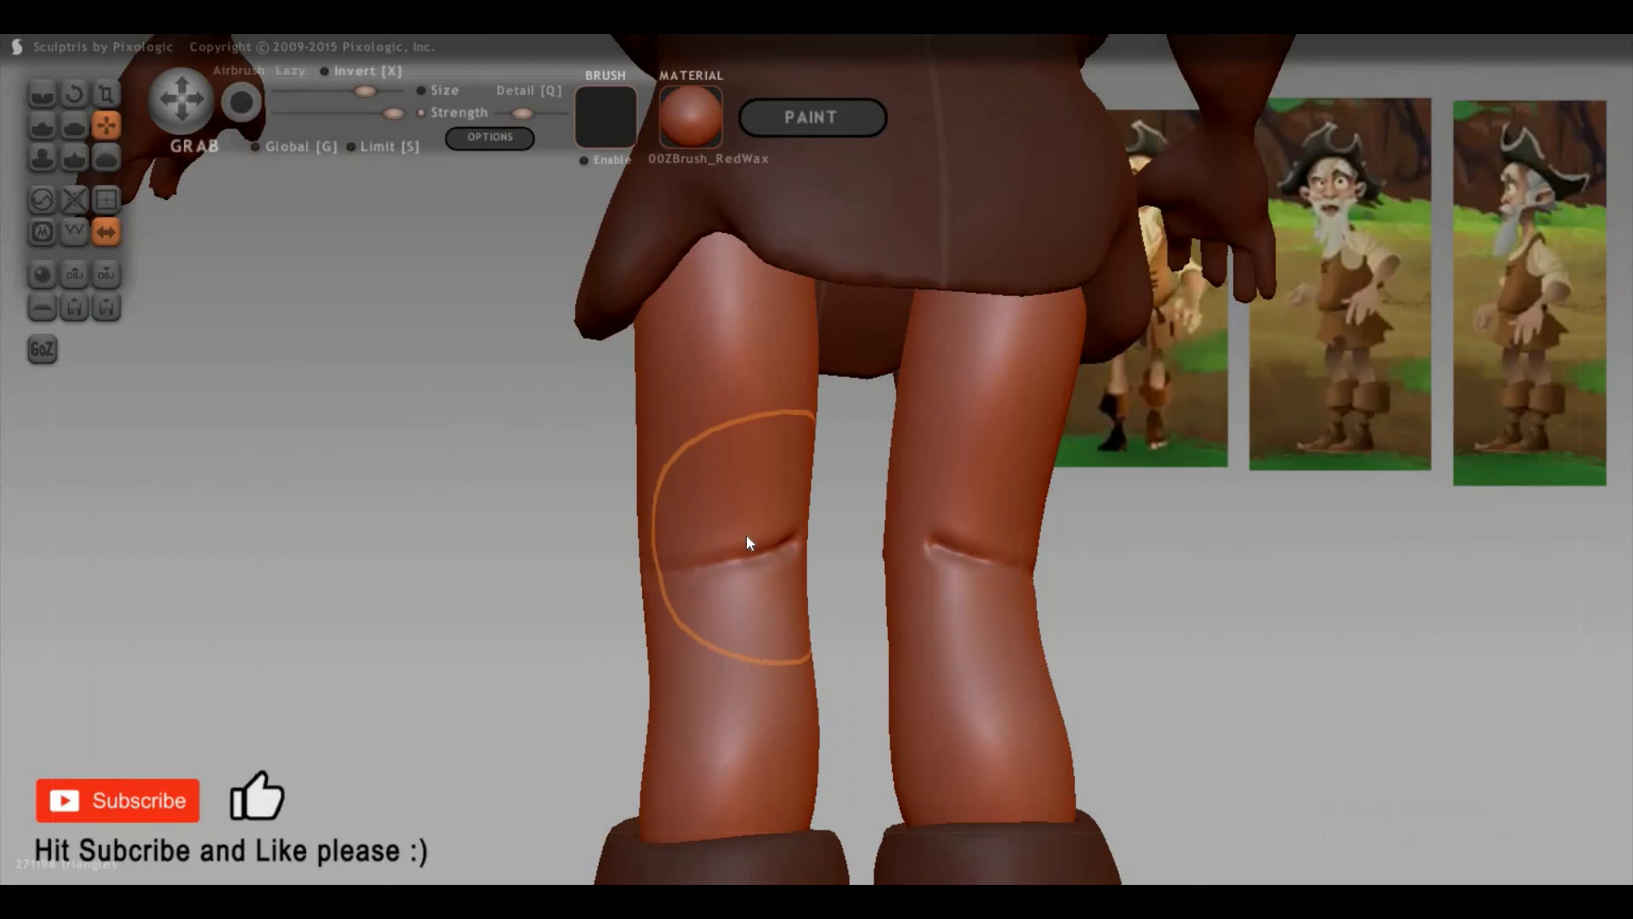
# Step: Pinch the left knee crease into a longer, softer groove
pyautogui.press('p')
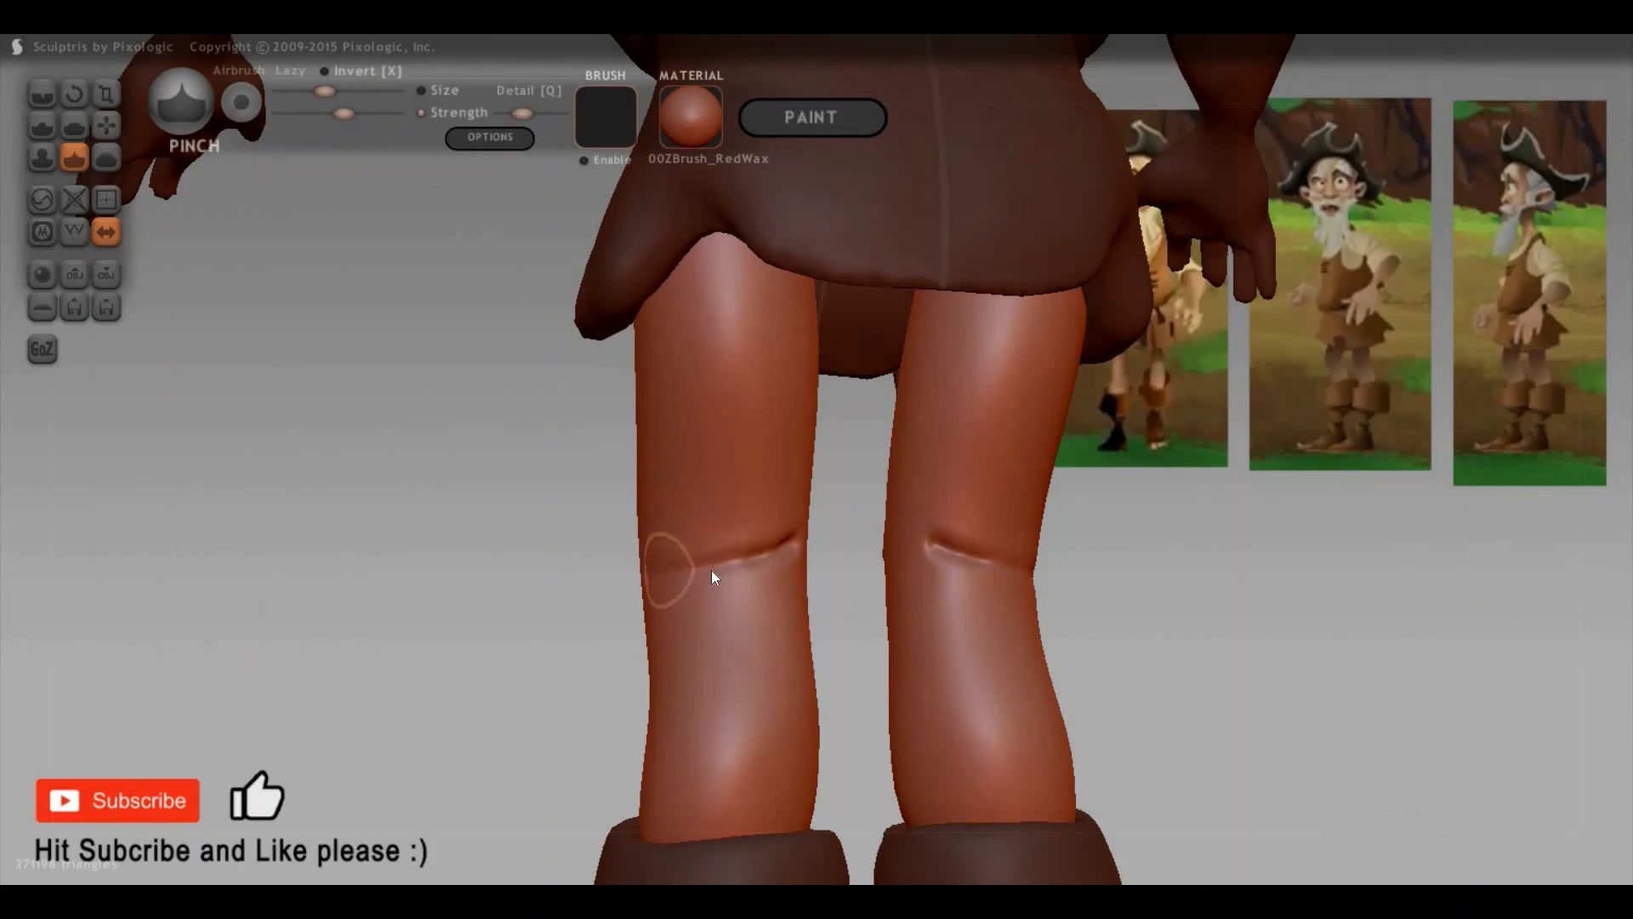
pyautogui.moveTo(668, 571); pyautogui.dragTo(799, 540)
pyautogui.moveTo(666, 557); pyautogui.dragTo(815, 597)
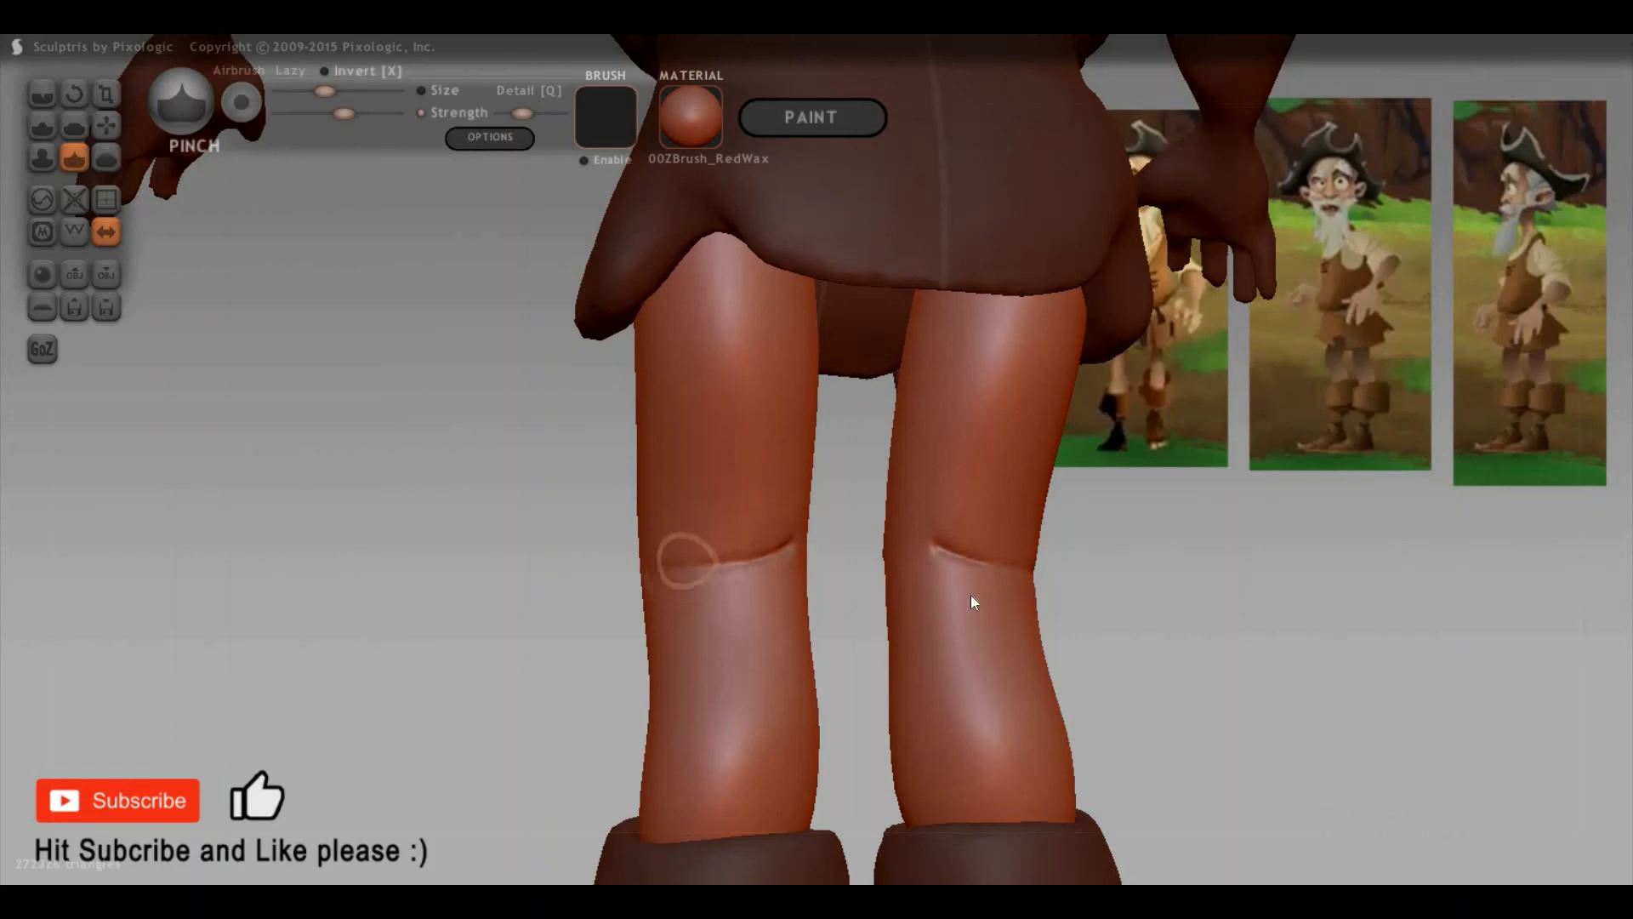
pyautogui.moveTo(913, 575); pyautogui.dragTo(823, 535)
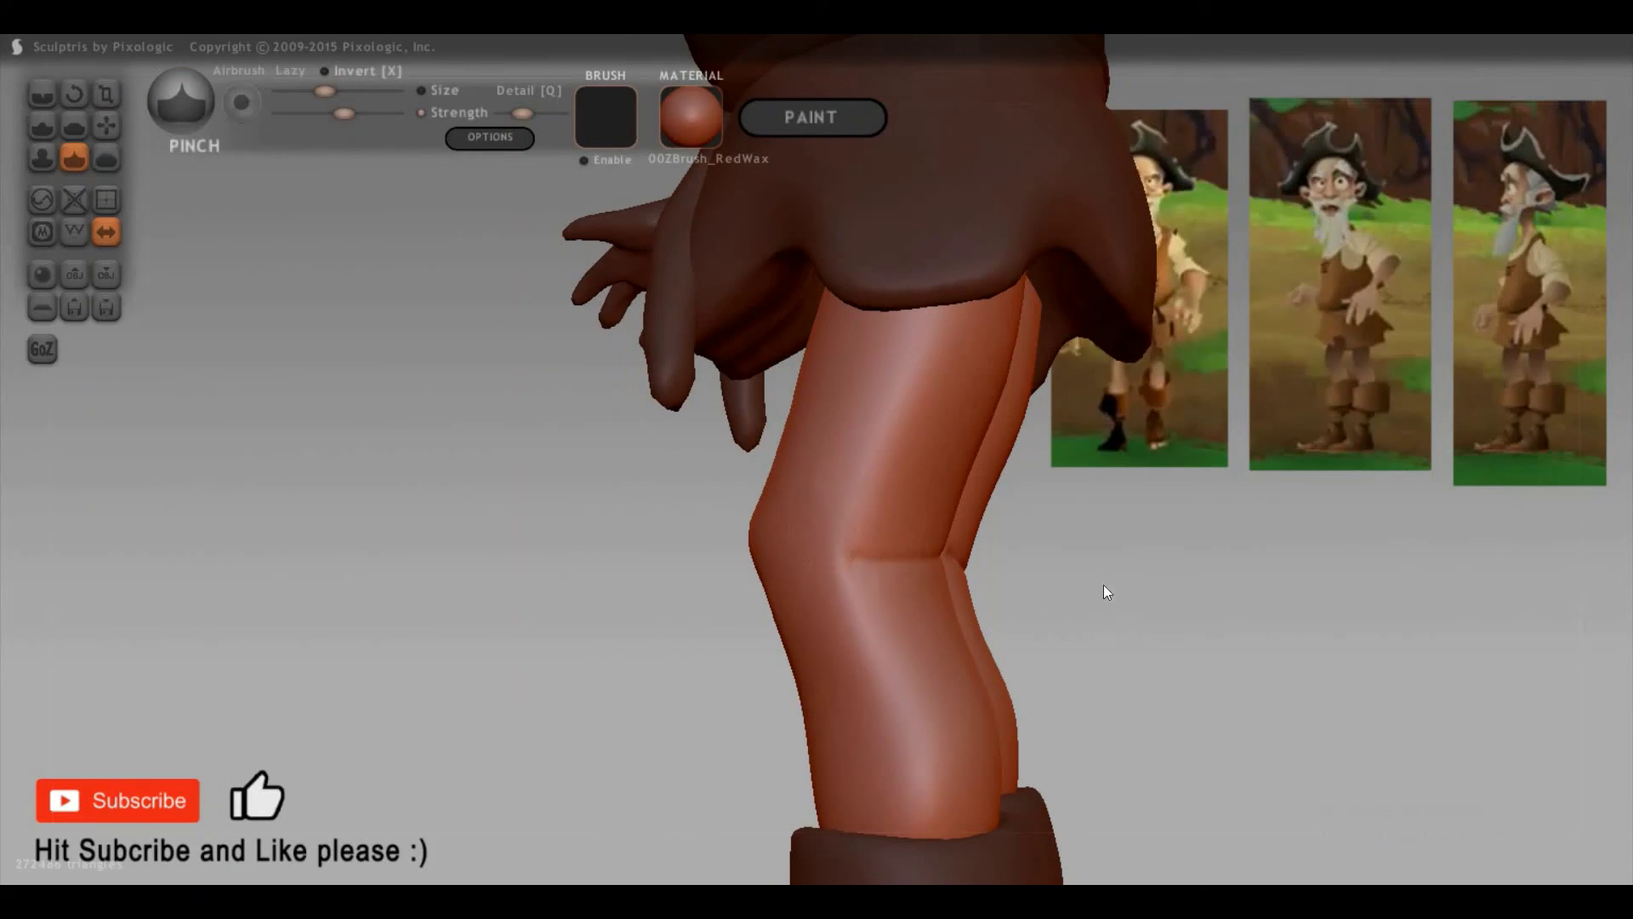
pyautogui.moveTo(1105, 591); pyautogui.dragTo(879, 521)
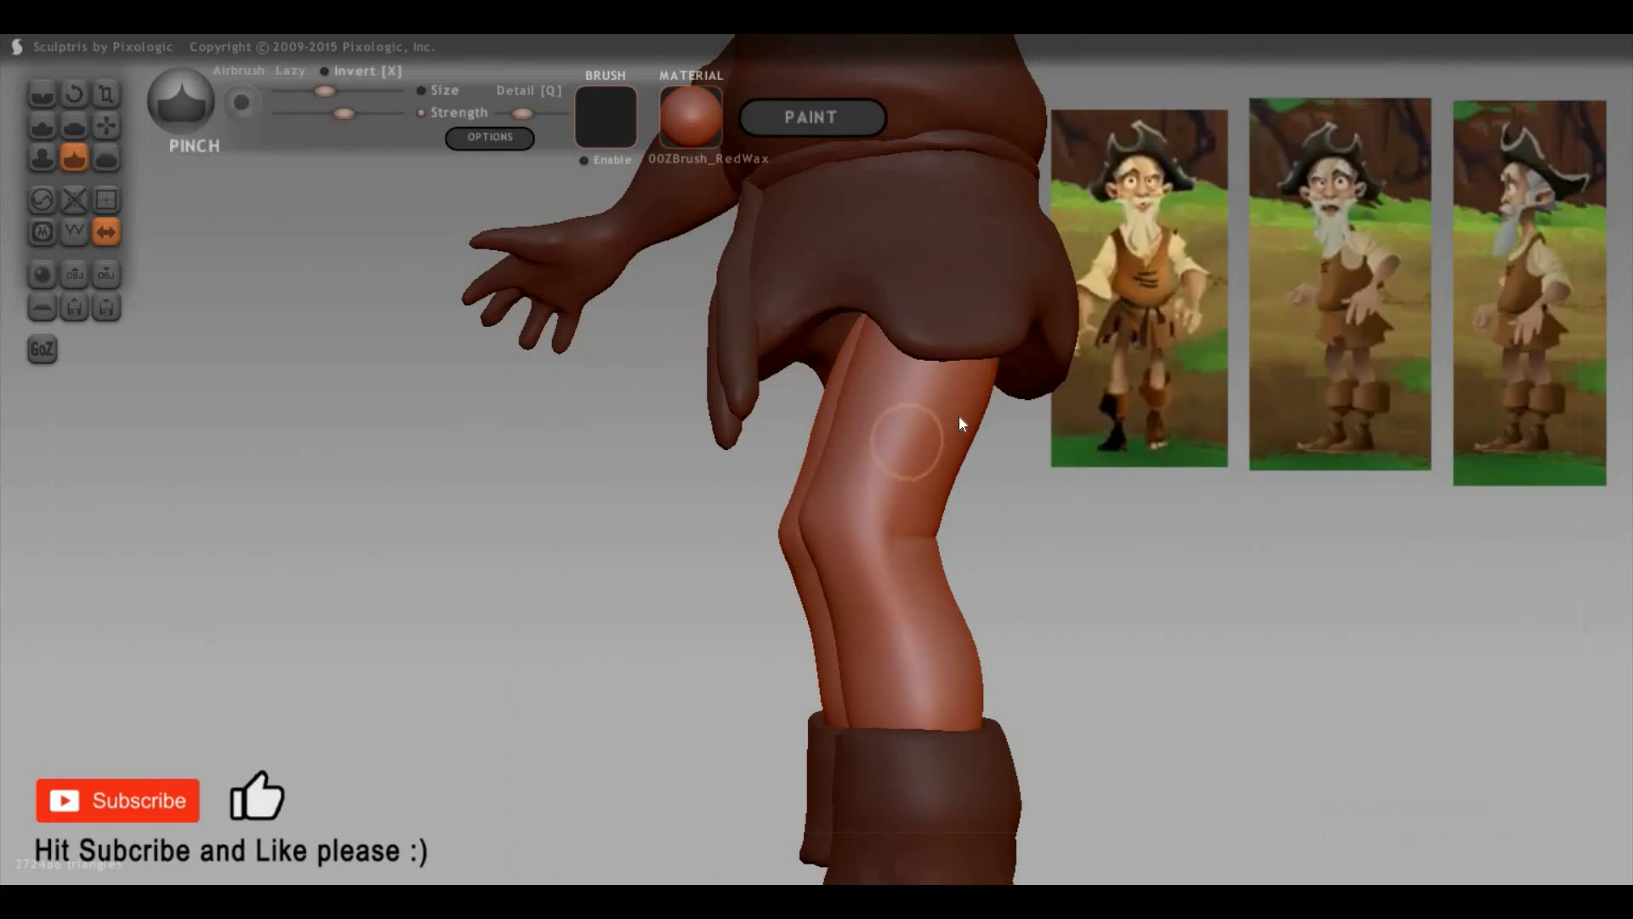
# Step: Carve a trial crease down the thigh, then undo it
pyautogui.press('c')
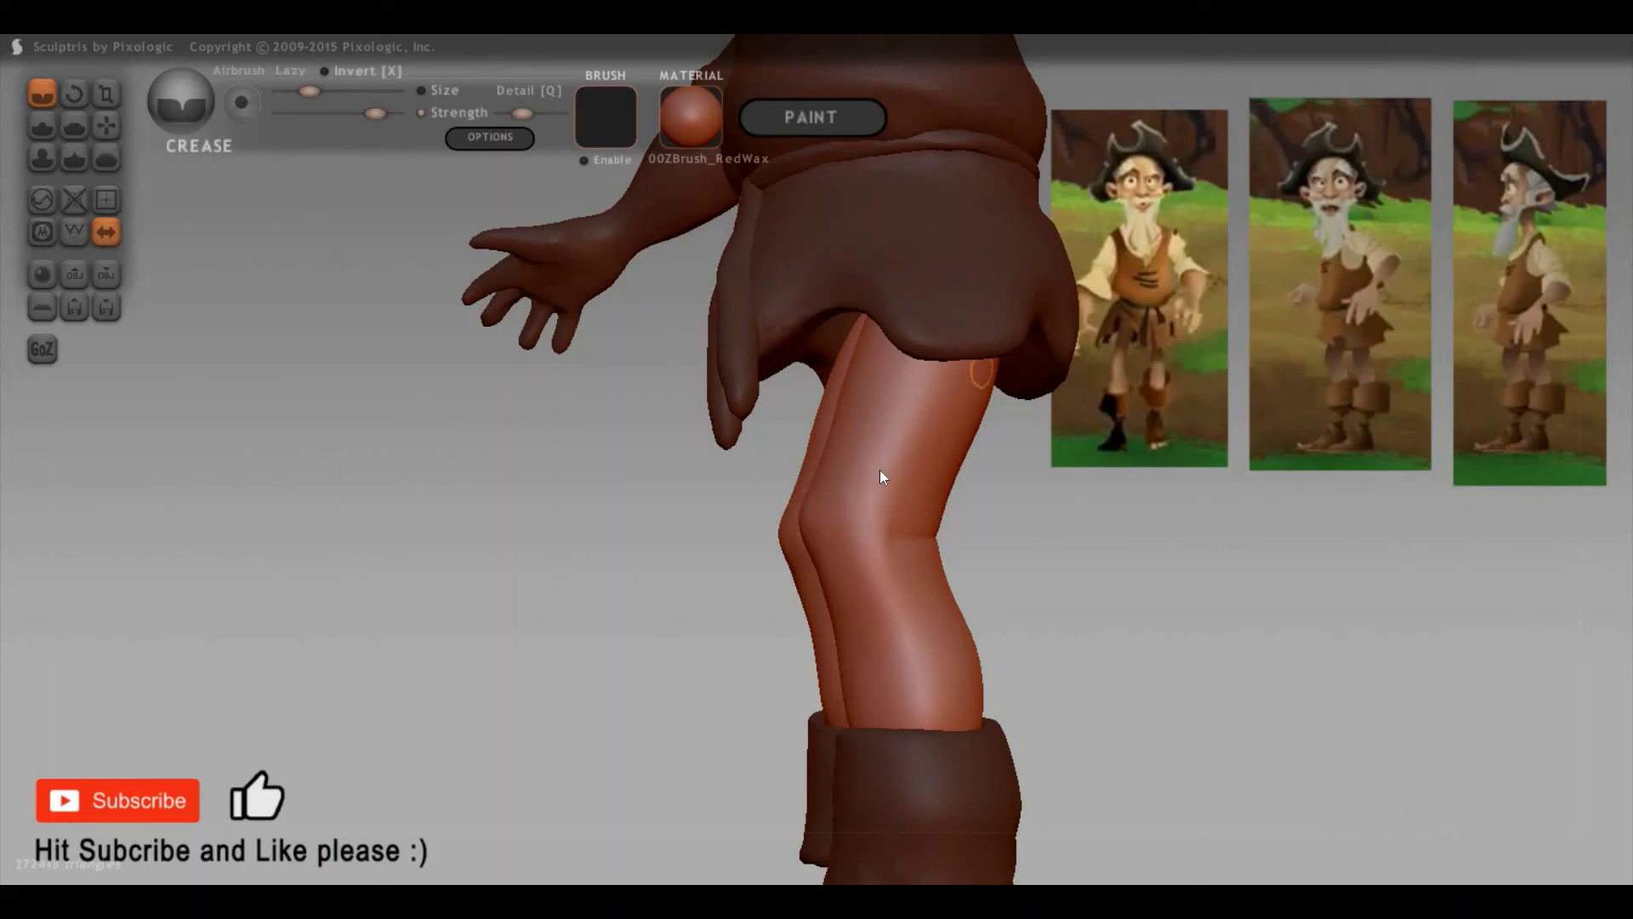
pyautogui.moveTo(879, 477)
pyautogui.mouseDown()
pyautogui.moveTo(830, 594)
pyautogui.moveTo(876, 723)
pyautogui.mouseUp()
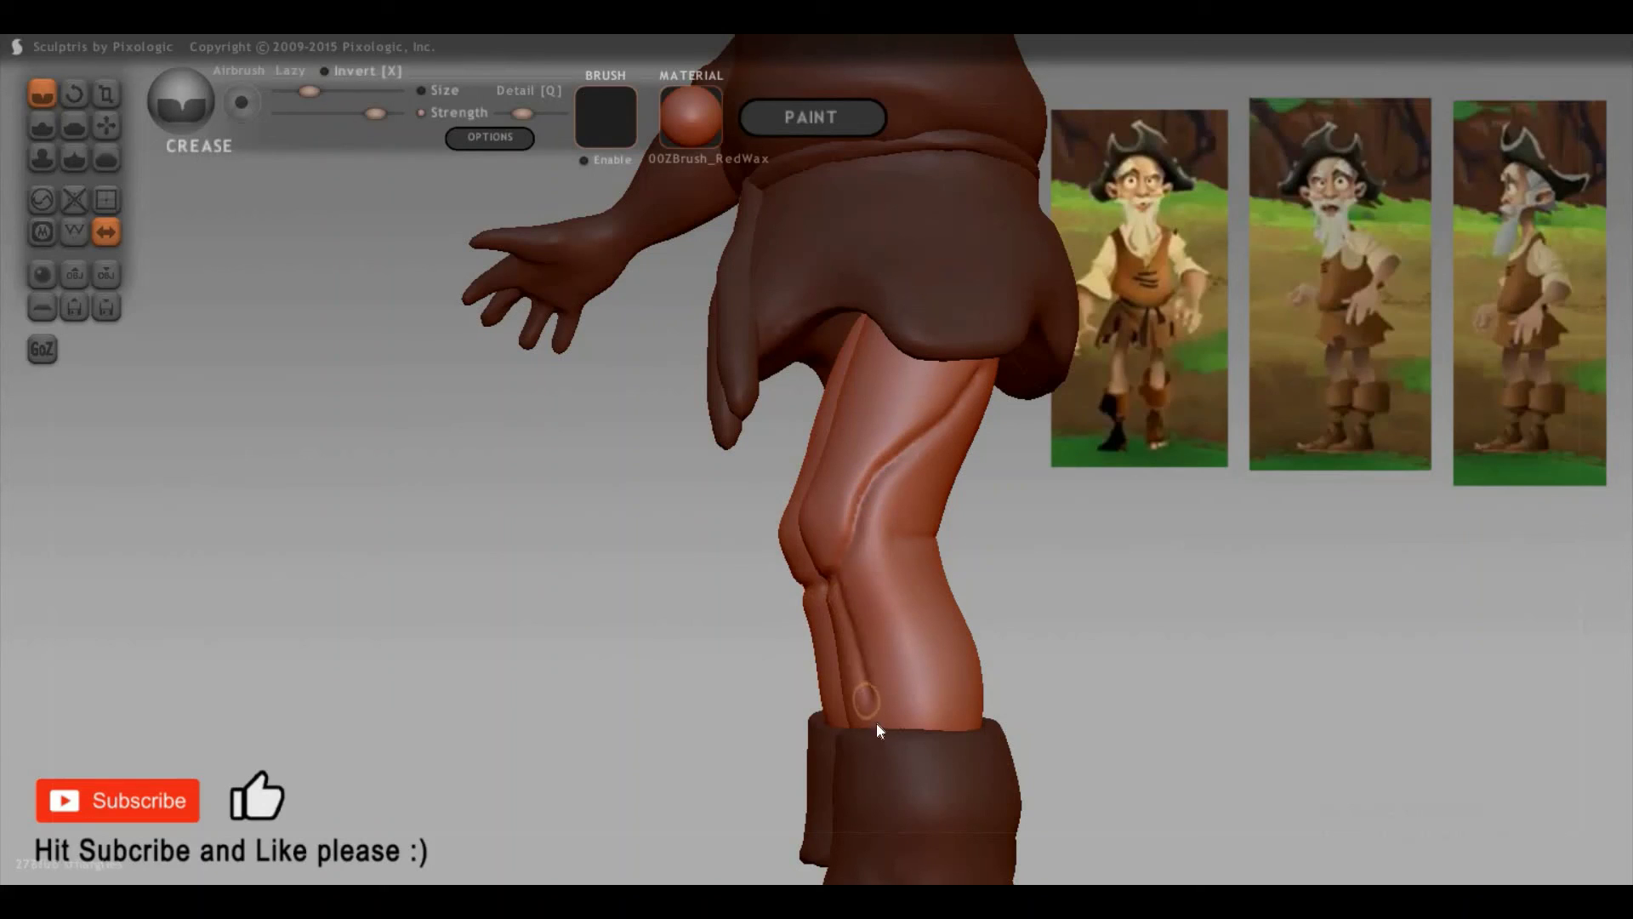
pyautogui.hotkey('ctrl', 'z')
pyautogui.hotkey('ctrl', 'z')
pyautogui.moveTo(1384, 571)
pyautogui.mouseDown()
pyautogui.moveTo(1178, 573)
pyautogui.moveTo(1106, 627)
pyautogui.moveTo(1029, 598)
pyautogui.moveTo(885, 645)
pyautogui.mouseUp()
# Step: Nudge both shins, then push the lower leg and boot into a new side profile
pyautogui.press('g')
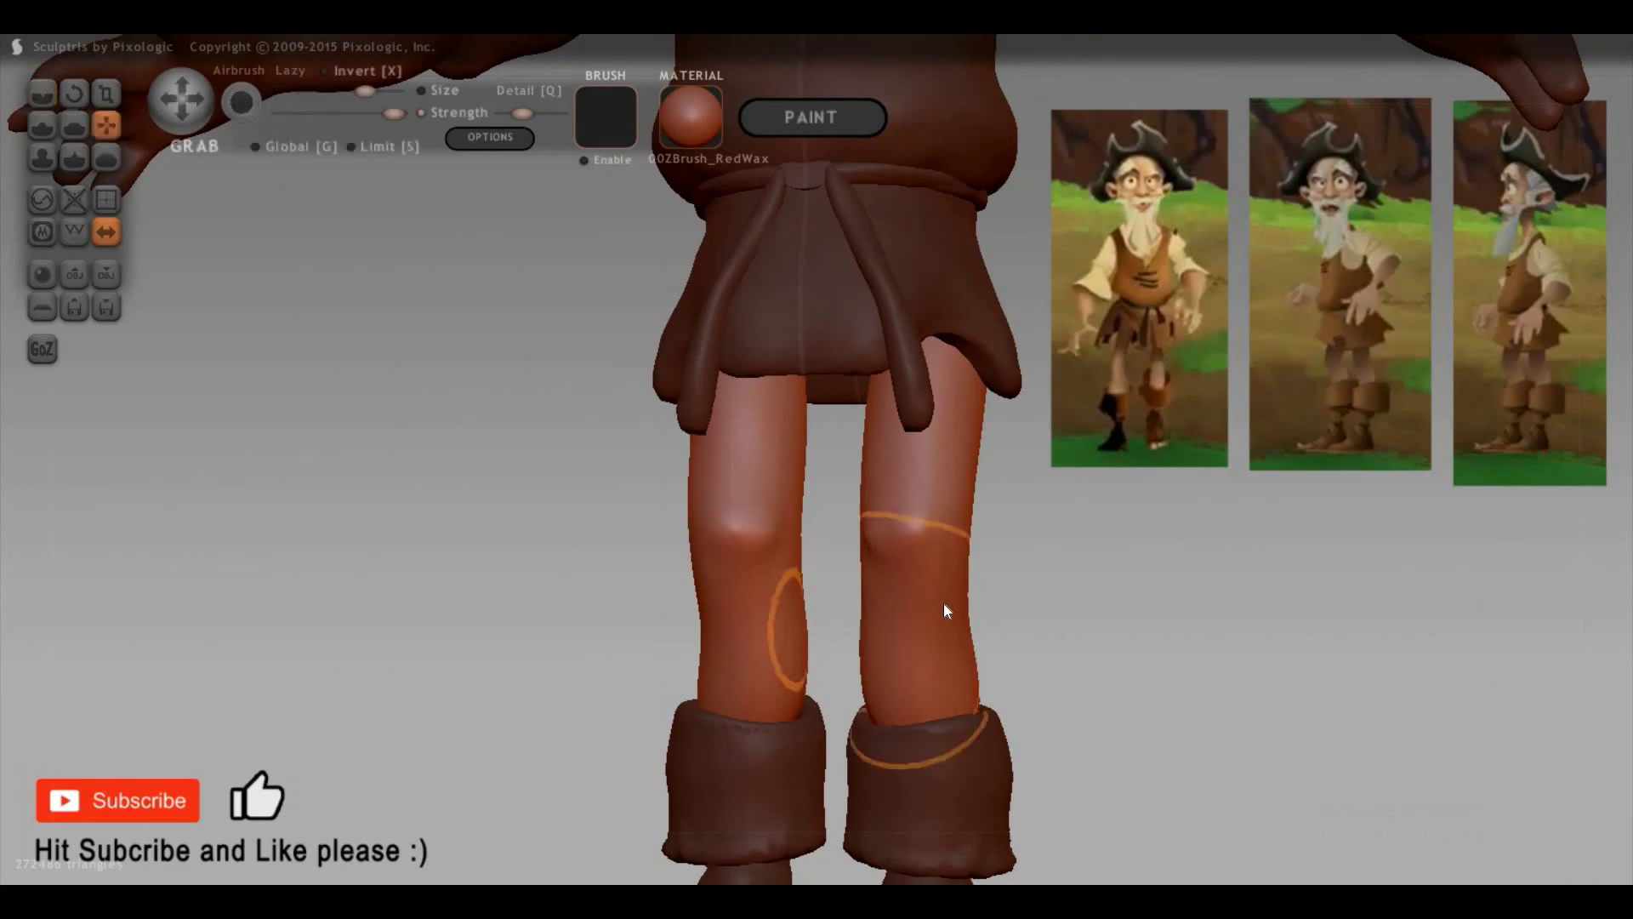
pyautogui.press('space')
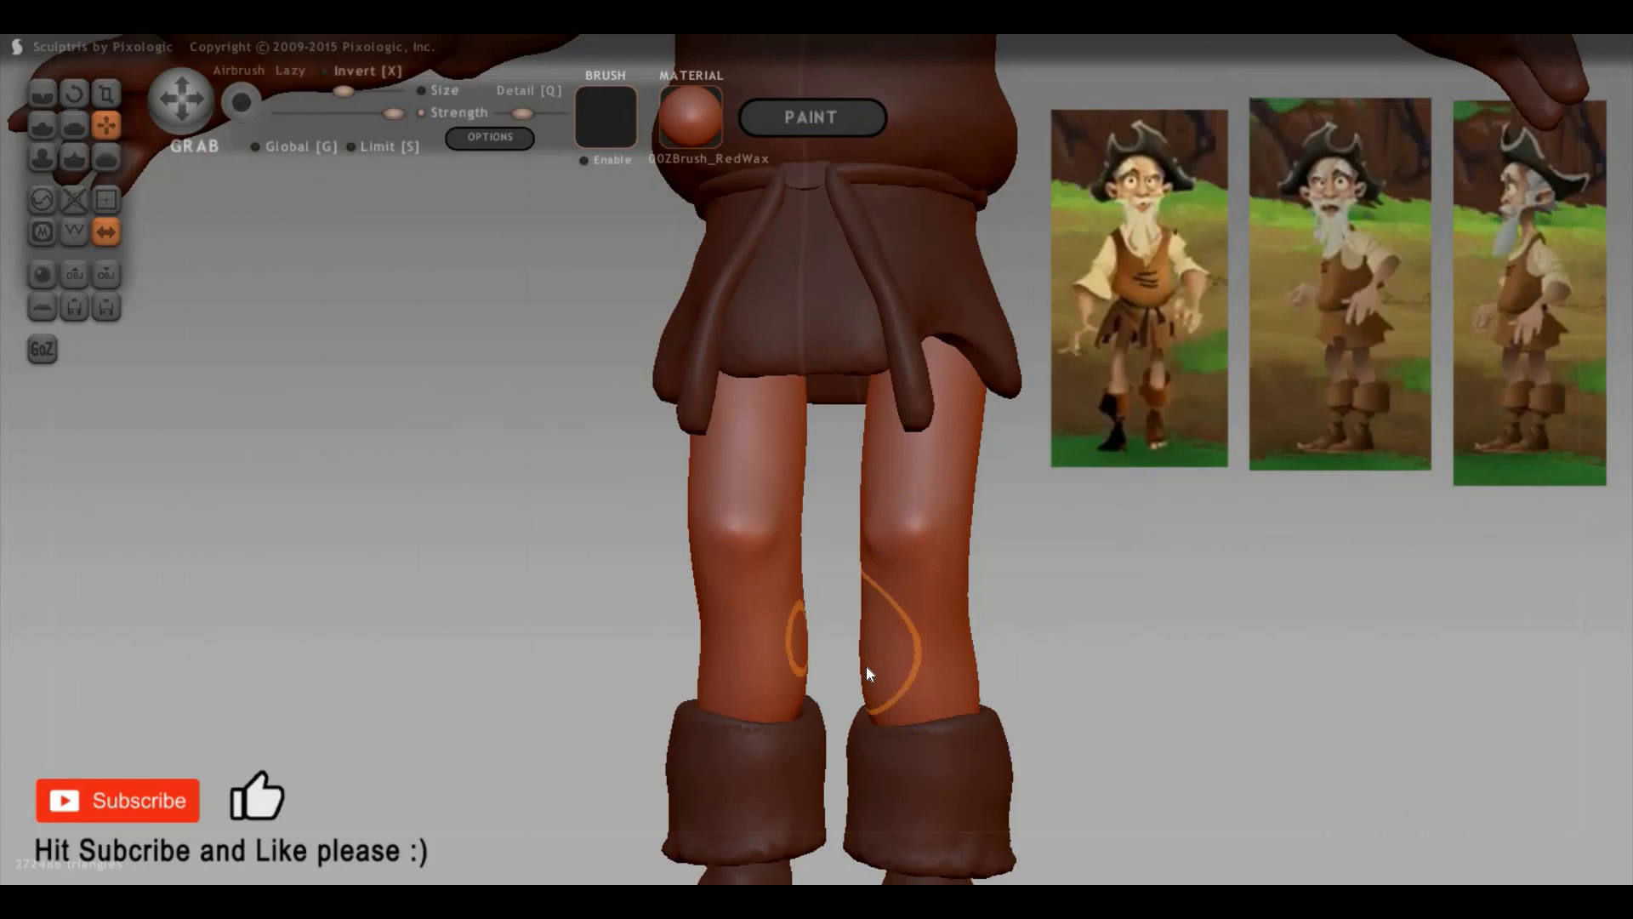
pyautogui.moveTo(884, 668)
pyautogui.mouseDown()
pyautogui.moveTo(942, 660)
pyautogui.moveTo(970, 676)
pyautogui.mouseUp()
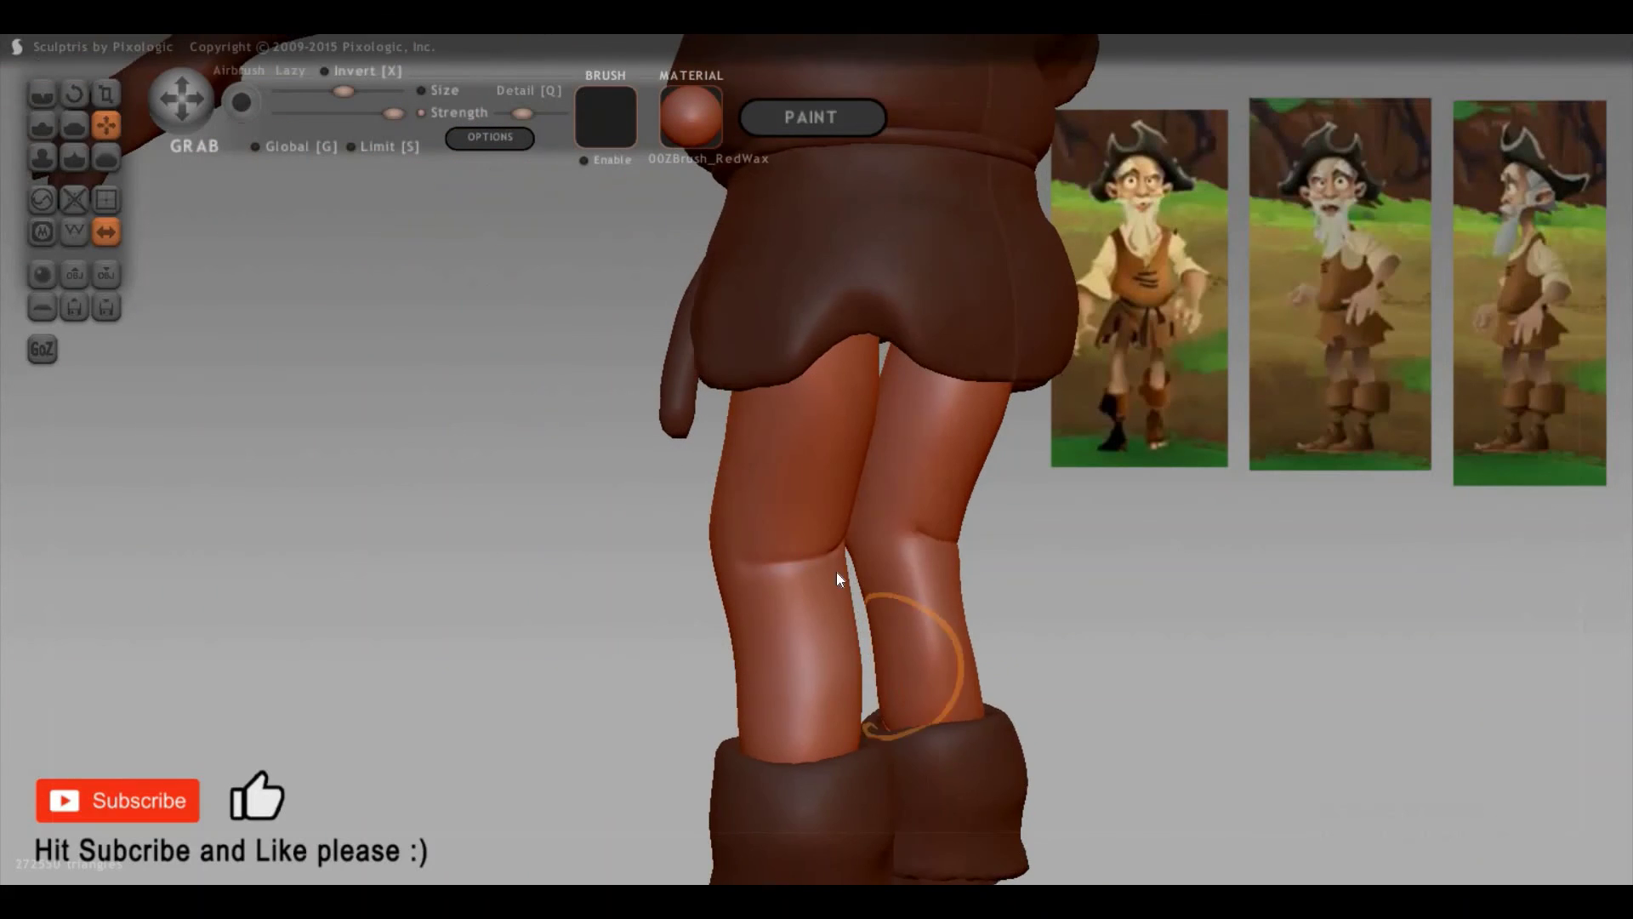
pyautogui.moveTo(998, 517); pyautogui.dragTo(719, 315)
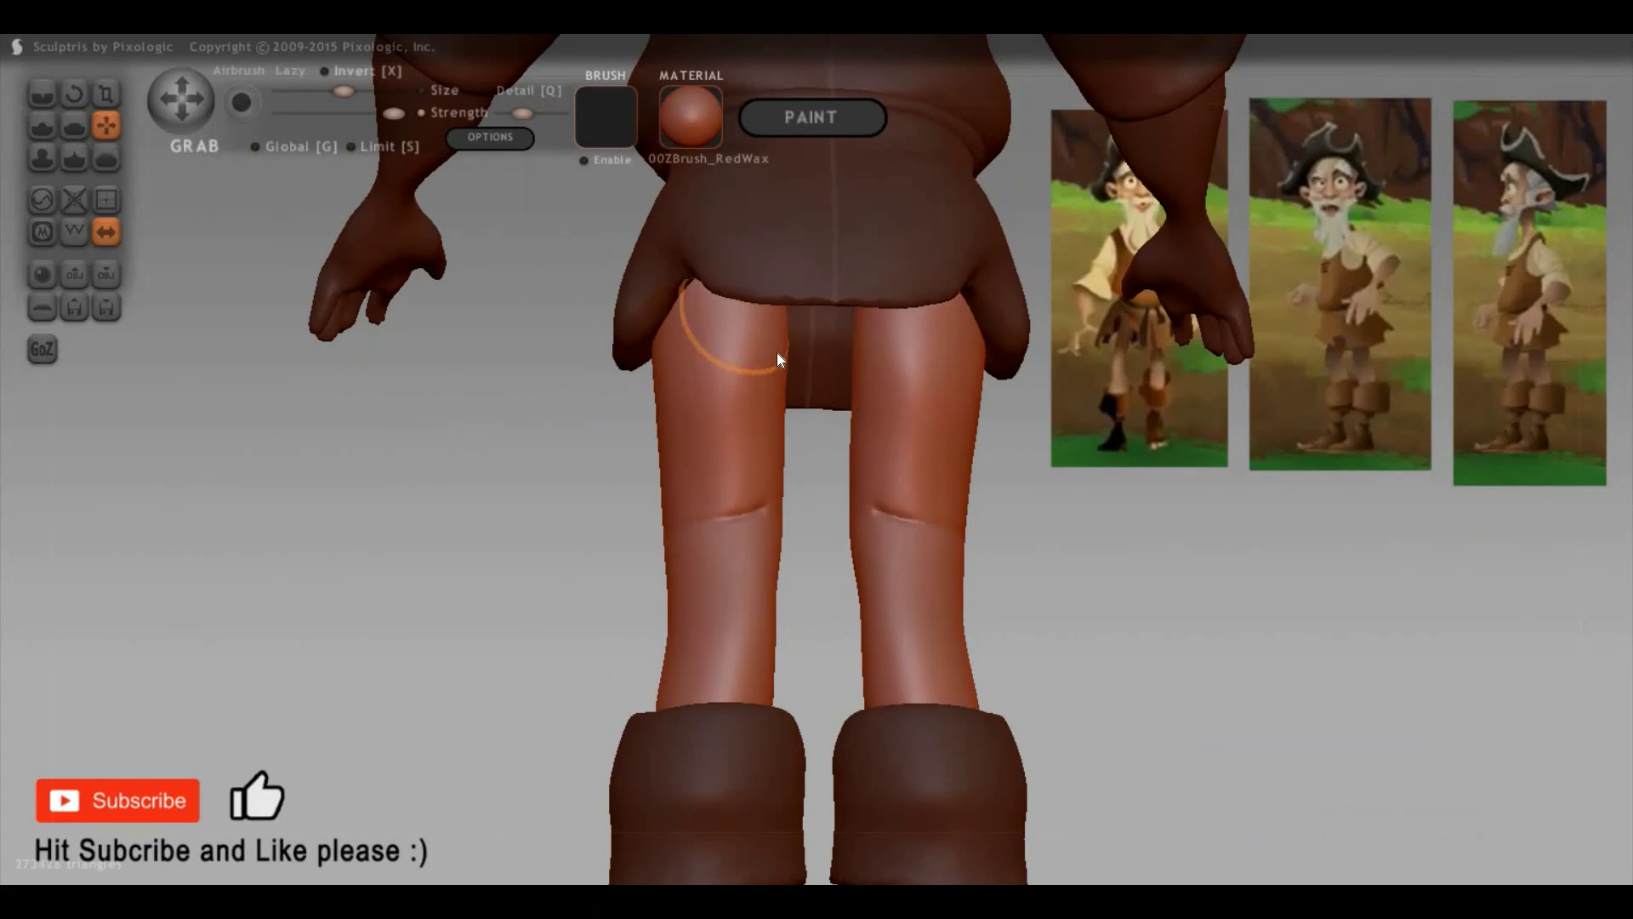
pyautogui.moveTo(1454, 553)
pyautogui.mouseDown()
pyautogui.moveTo(1426, 544)
pyautogui.moveTo(1500, 434)
pyautogui.moveTo(1436, 519)
pyautogui.moveTo(1396, 622)
pyautogui.moveTo(1149, 513)
pyautogui.moveTo(1070, 533)
pyautogui.moveTo(1131, 575)
pyautogui.moveTo(1039, 554)
pyautogui.moveTo(1028, 787)
pyautogui.moveTo(1104, 708)
pyautogui.moveTo(965, 786)
pyautogui.mouseUp()
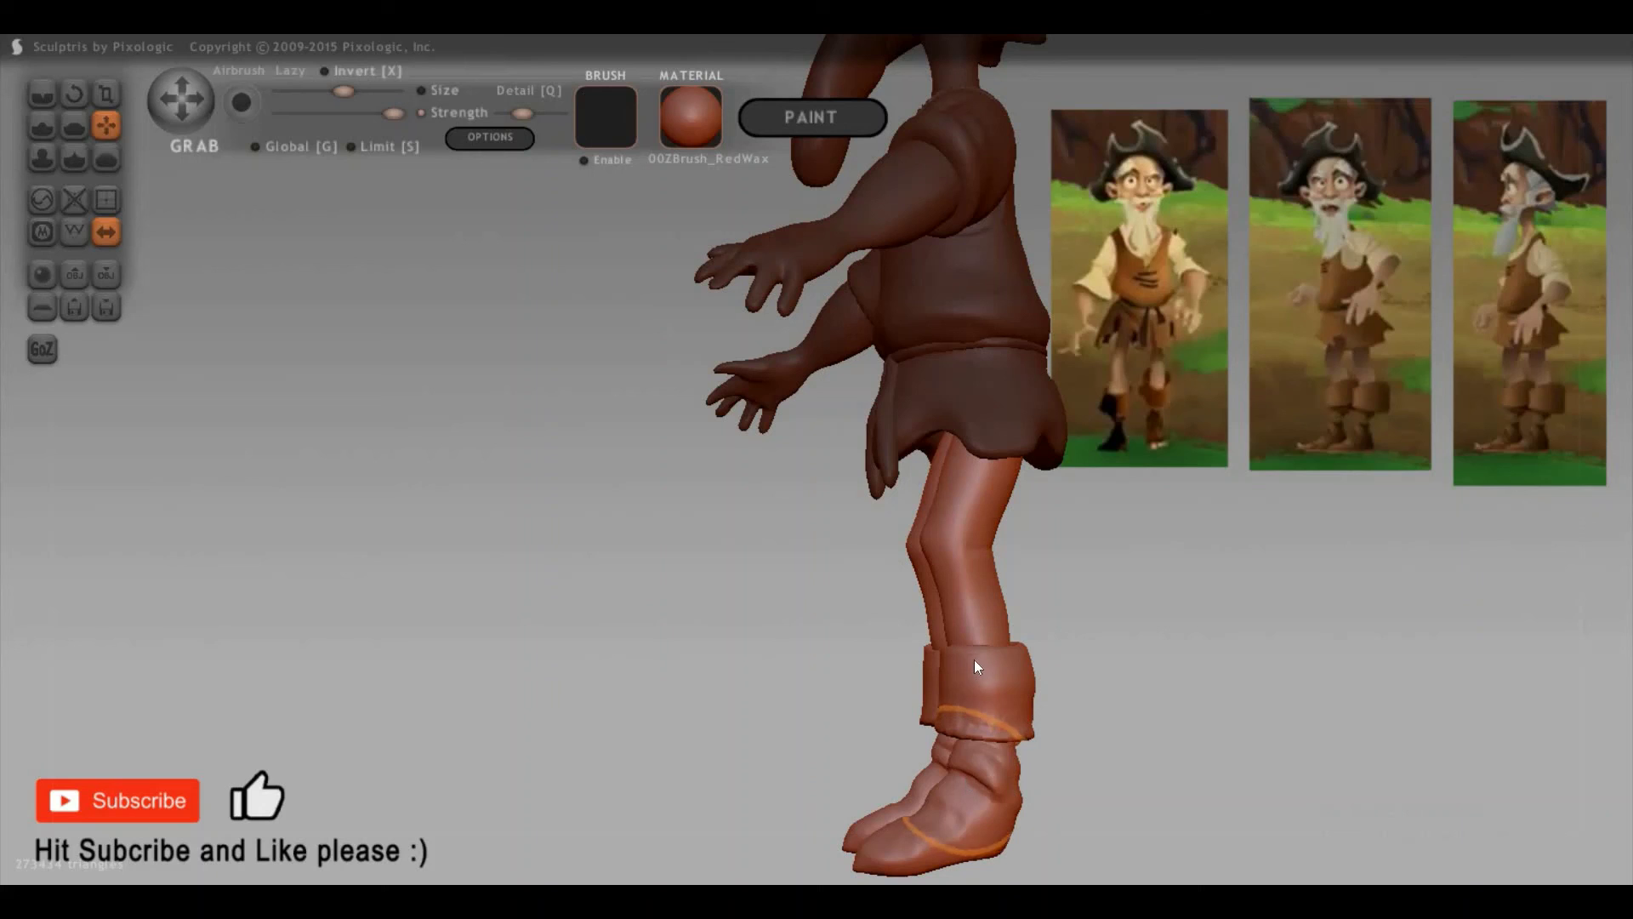
pyautogui.moveTo(973, 654); pyautogui.dragTo(959, 660)
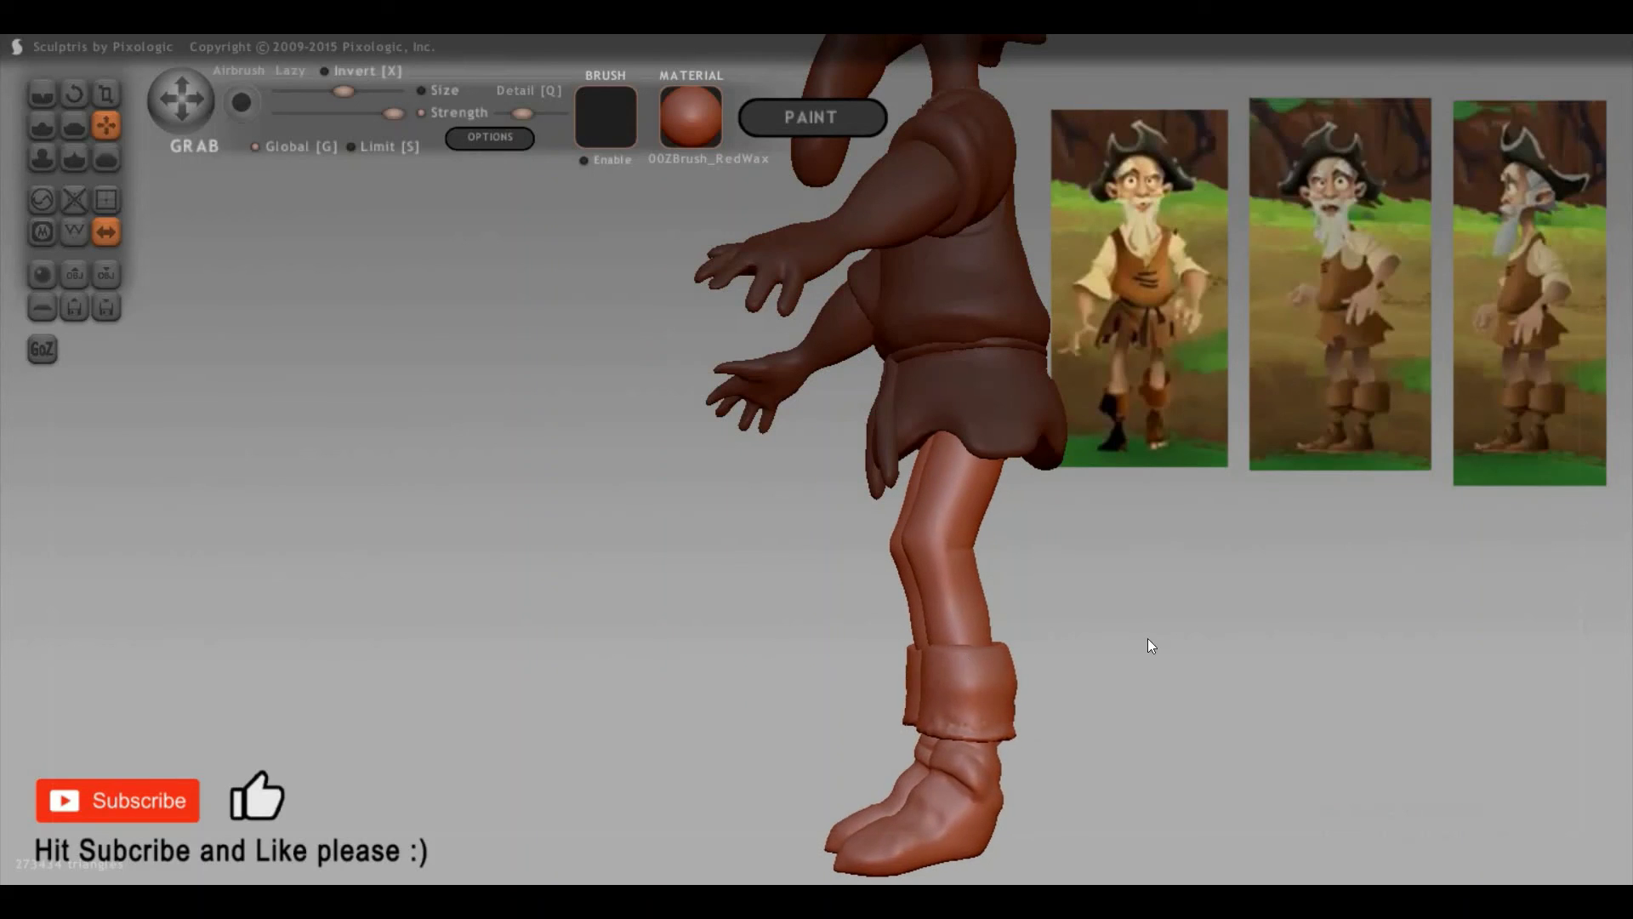
pyautogui.moveTo(1127, 627); pyautogui.dragTo(1001, 742)
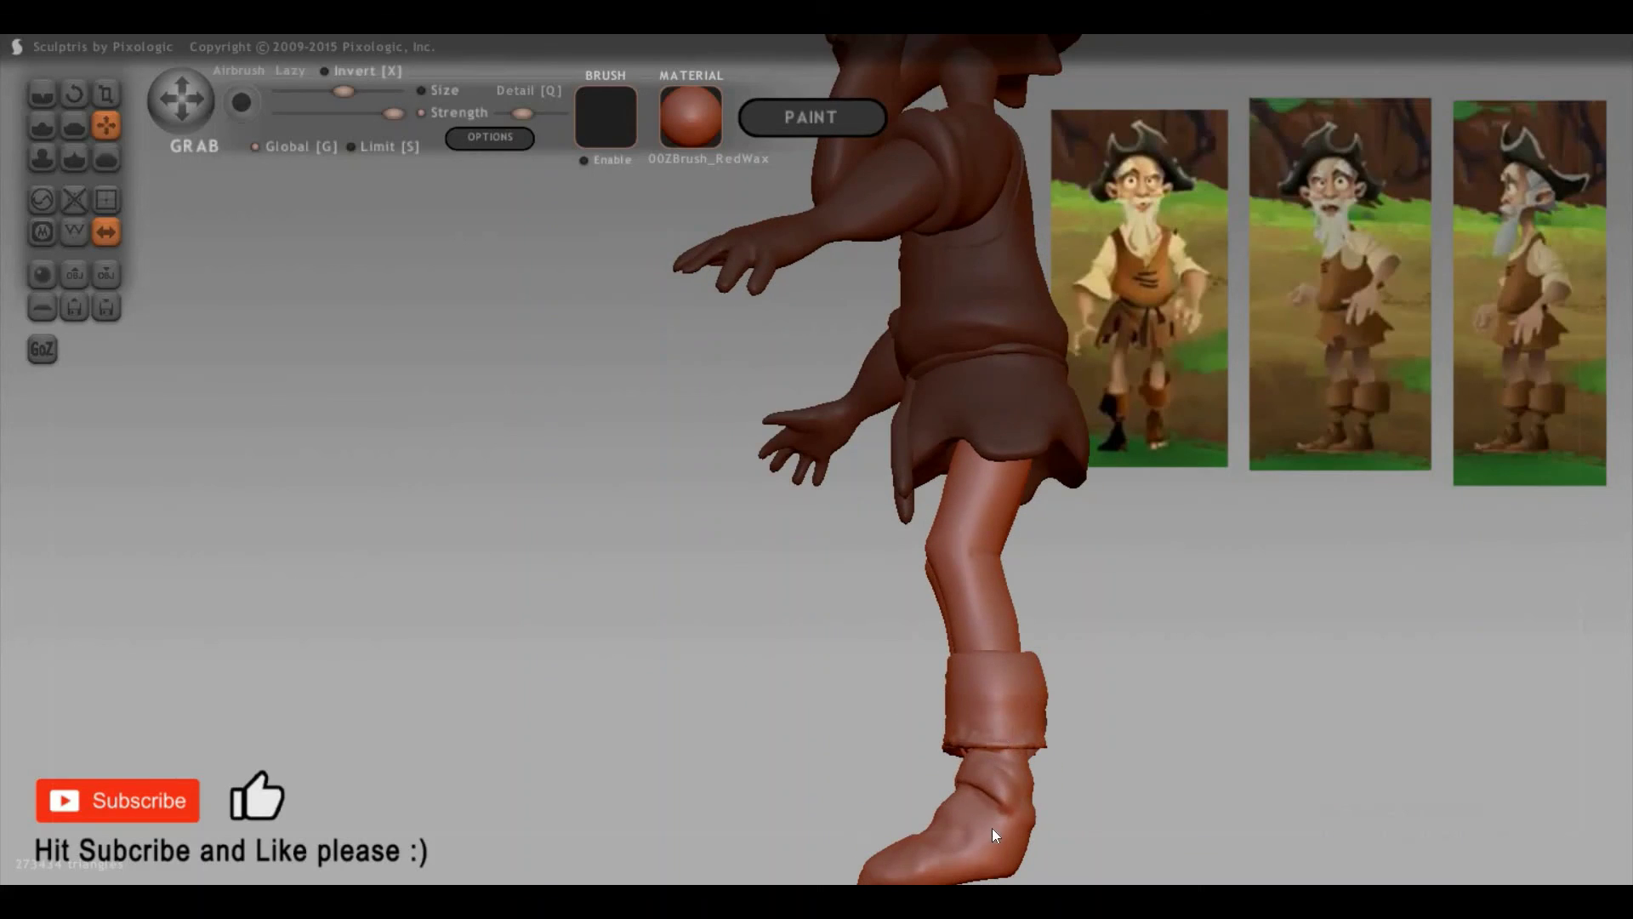
# Step: Rotate the lower leg and boot to a new angle
pyautogui.press('r')
pyautogui.moveTo(992, 828); pyautogui.dragTo(996, 762)
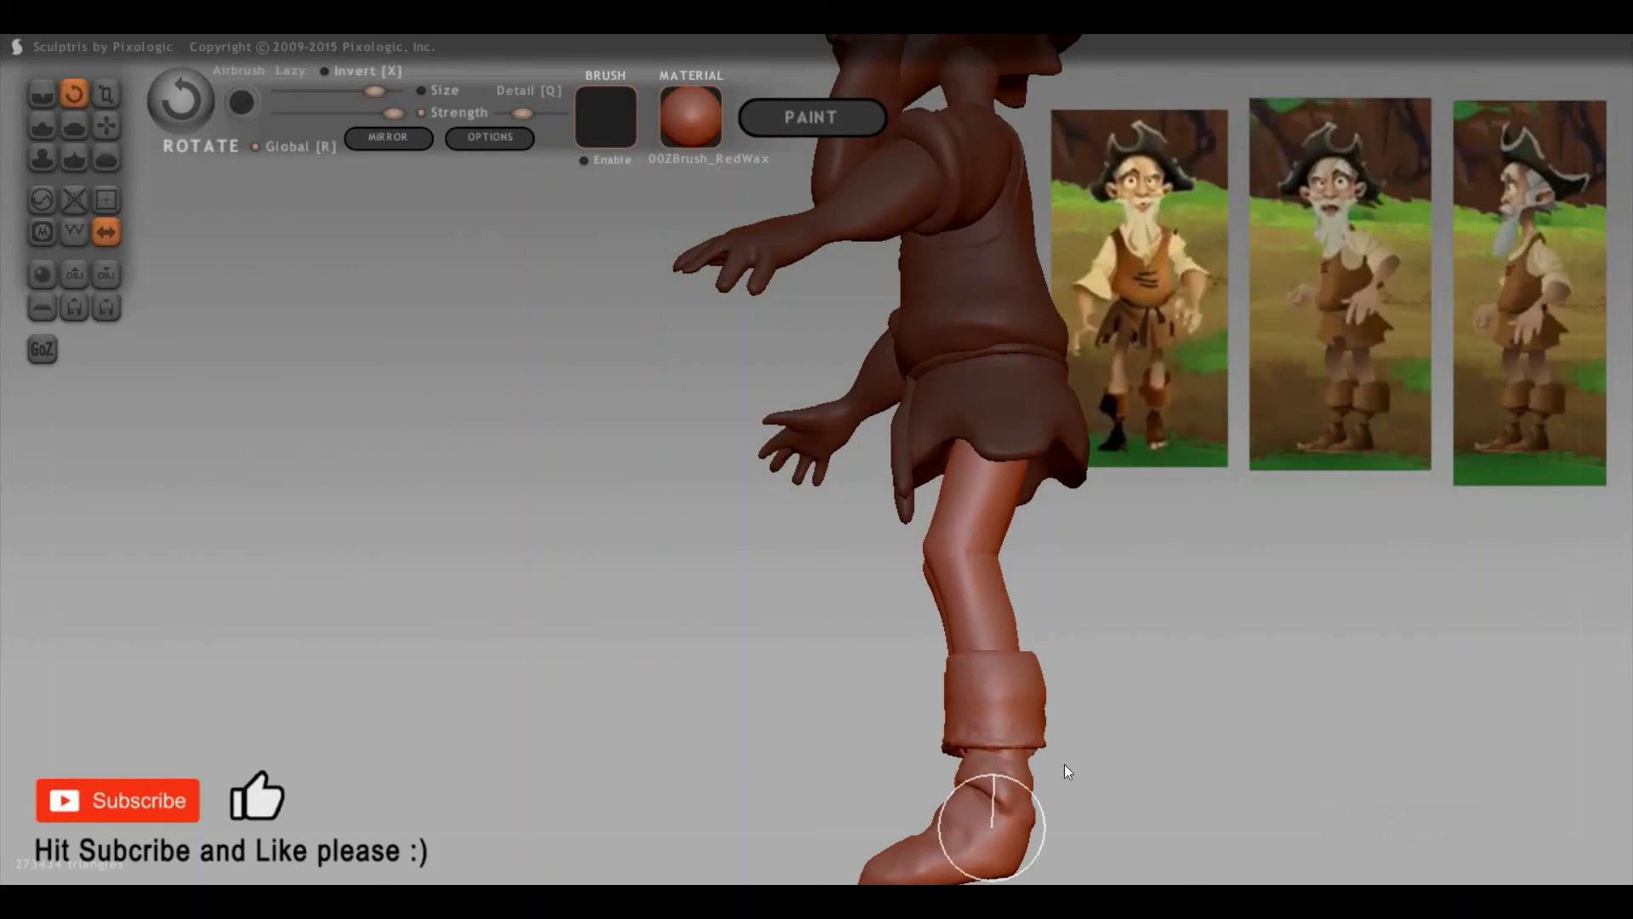
pyautogui.moveTo(1449, 722)
pyautogui.mouseDown()
pyautogui.moveTo(1123, 685)
pyautogui.moveTo(1313, 722)
pyautogui.moveTo(1184, 656)
pyautogui.moveTo(745, 653)
pyautogui.moveTo(636, 644)
pyautogui.moveTo(629, 627)
pyautogui.moveTo(1178, 682)
pyautogui.moveTo(928, 638)
pyautogui.moveTo(1051, 661)
pyautogui.mouseUp()
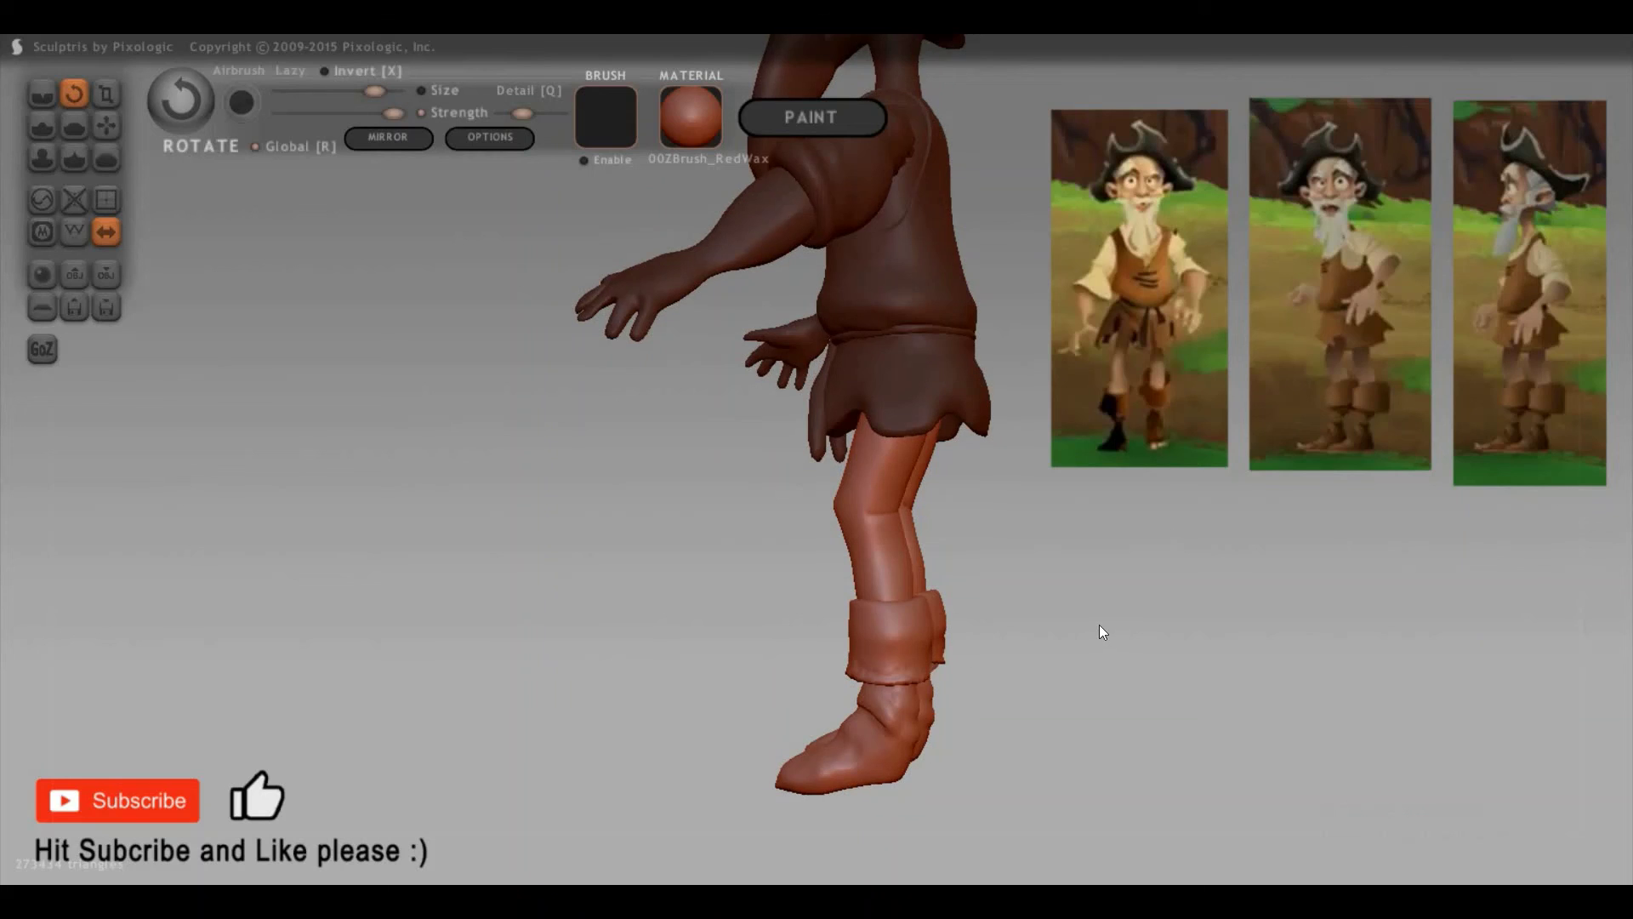
# Step: Mask the boot cuff and scale it up into a wider, taller band
pyautogui.click(908, 636)
pyautogui.press('t')
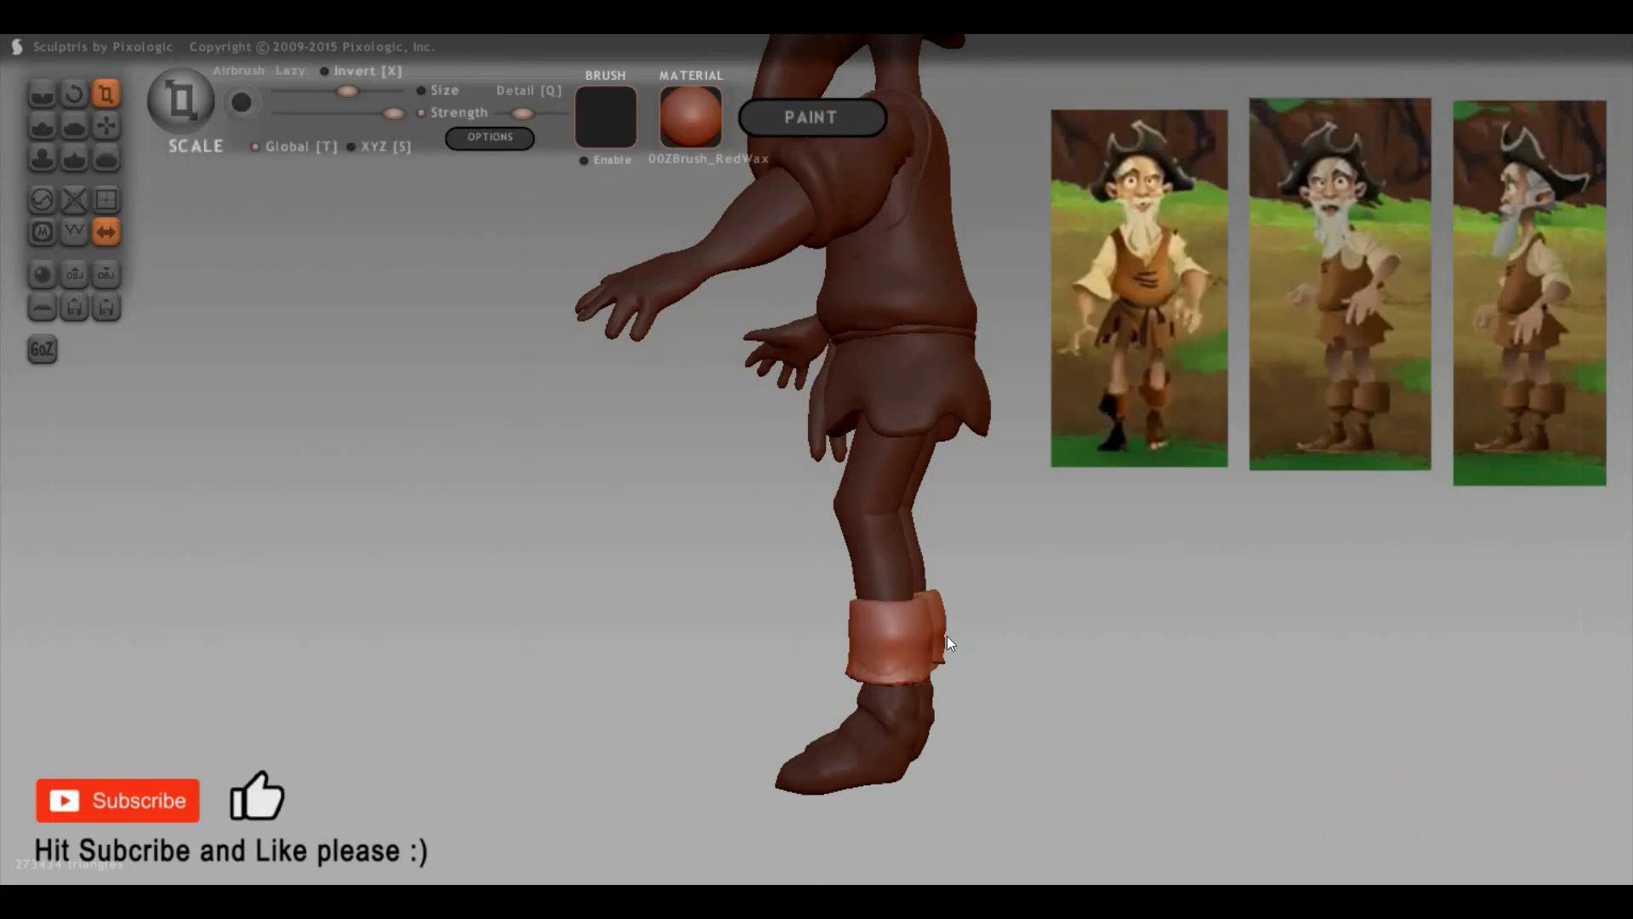
pyautogui.moveTo(948, 636); pyautogui.dragTo(901, 639)
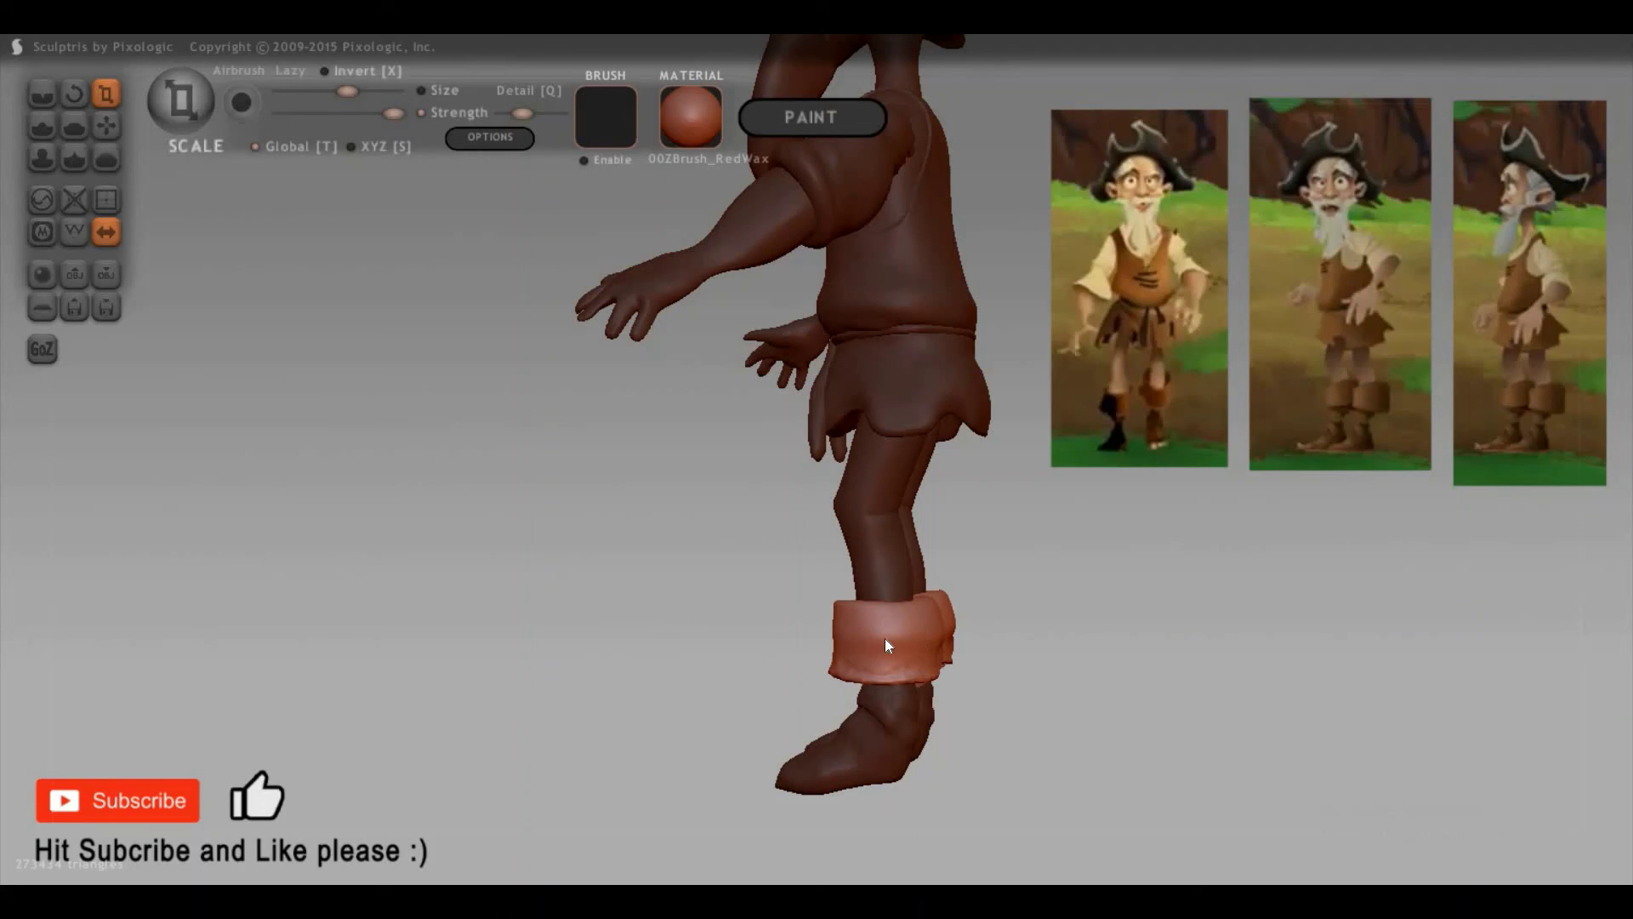
pyautogui.press('g')
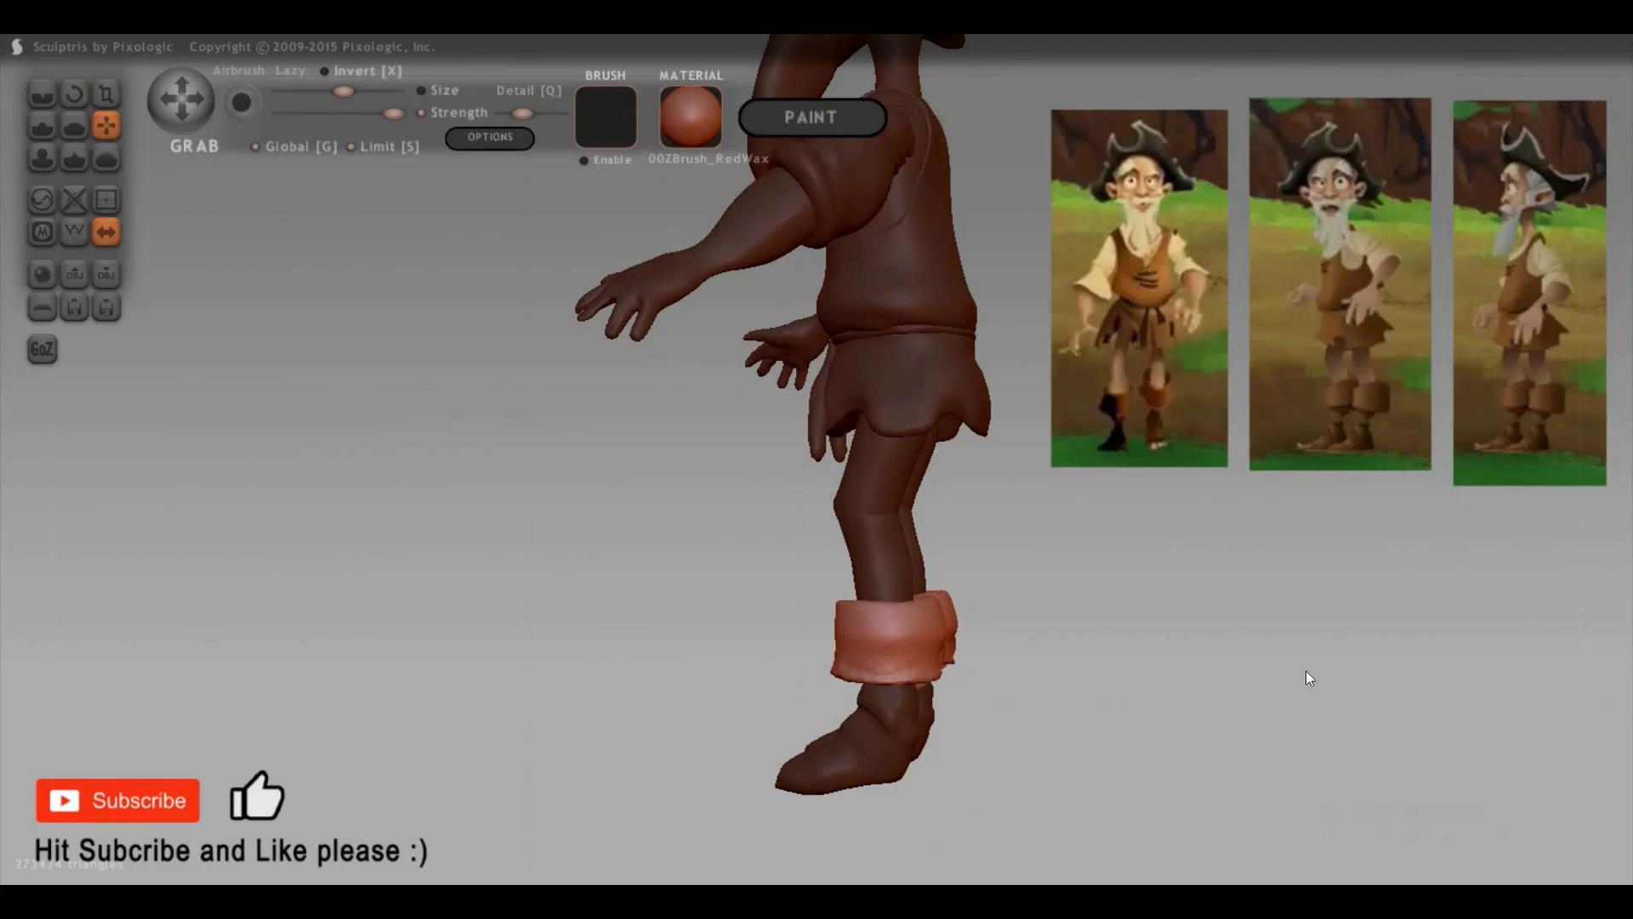
pyautogui.moveTo(1305, 677); pyautogui.dragTo(1075, 678)
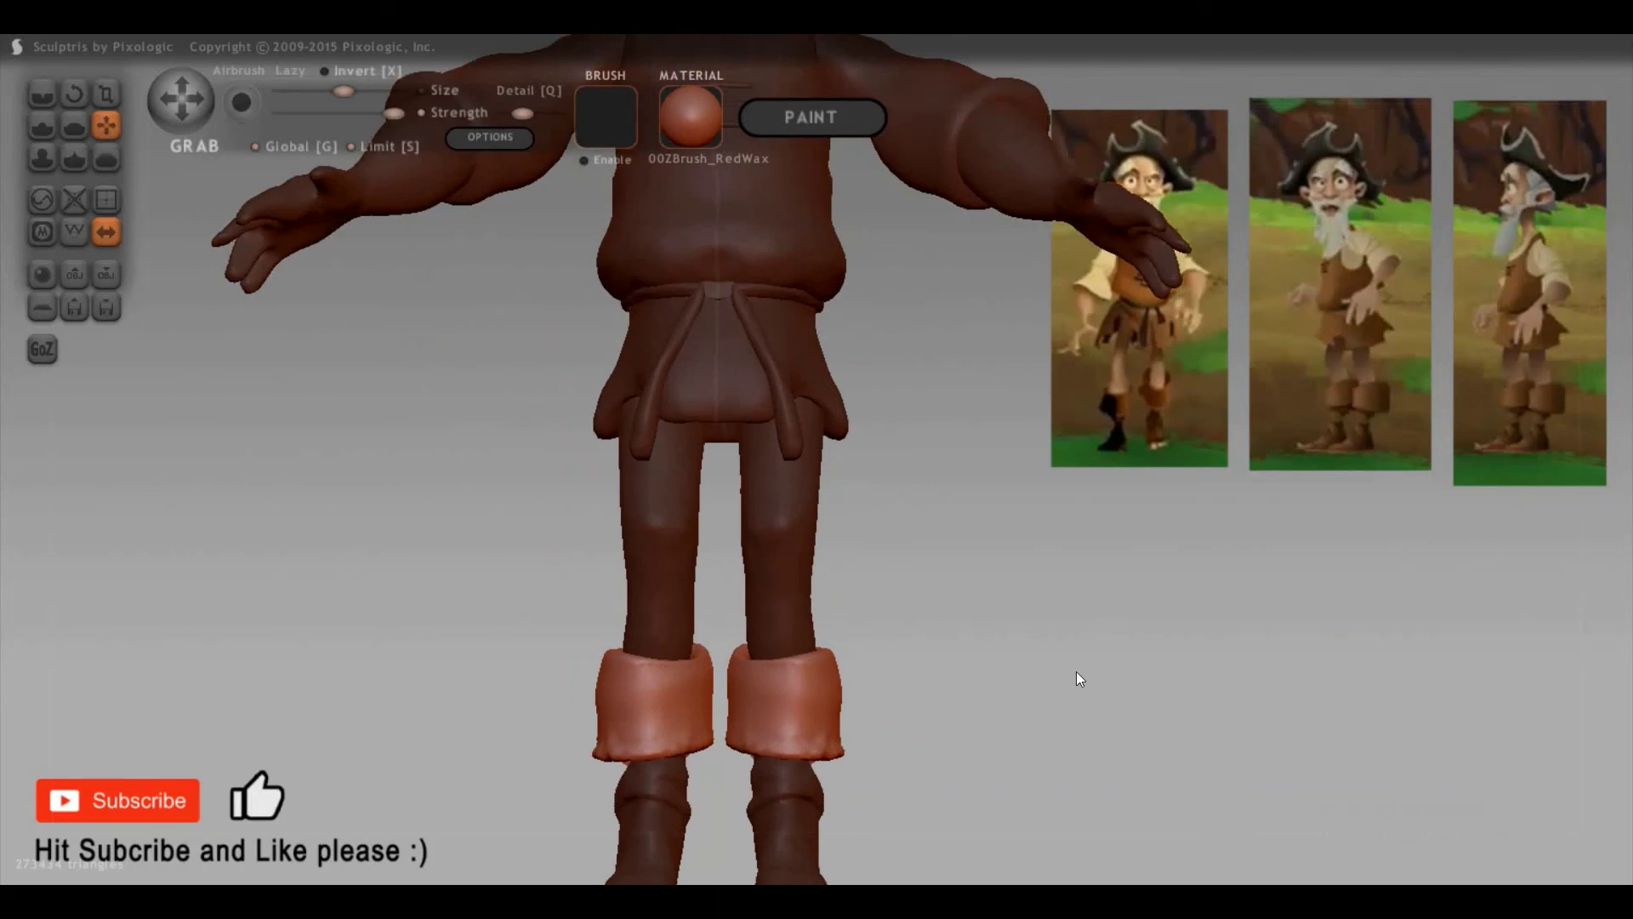
pyautogui.scroll(-3, 1076, 677)
# Step: Orbit and zoom around the hermit to review three-quarter, side and front views
pyautogui.moveTo(1083, 686)
pyautogui.mouseDown()
pyautogui.moveTo(1082, 710)
pyautogui.moveTo(1103, 672)
pyautogui.mouseUp()
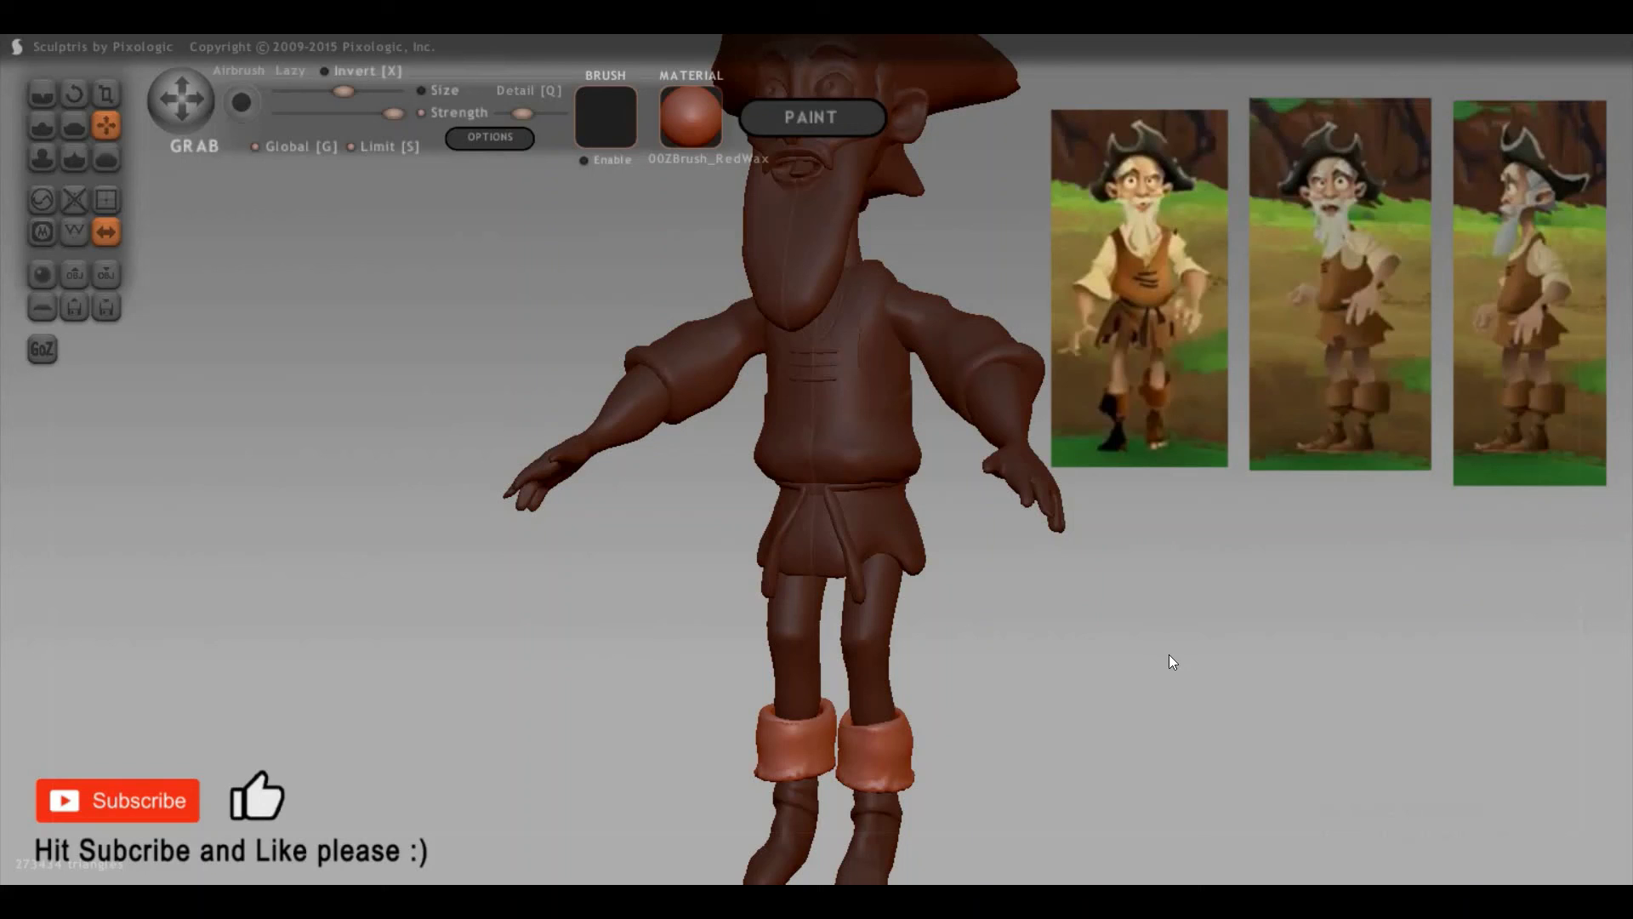
pyautogui.moveTo(1142, 640)
pyautogui.mouseDown()
pyautogui.moveTo(1186, 669)
pyautogui.moveTo(1113, 624)
pyautogui.moveTo(1054, 648)
pyautogui.moveTo(1279, 613)
pyautogui.moveTo(1189, 589)
pyautogui.moveTo(1399, 554)
pyautogui.moveTo(1207, 605)
pyautogui.moveTo(1218, 522)
pyautogui.moveTo(1179, 562)
pyautogui.moveTo(1081, 580)
pyautogui.moveTo(1177, 330)
pyautogui.moveTo(1119, 340)
pyautogui.mouseUp()
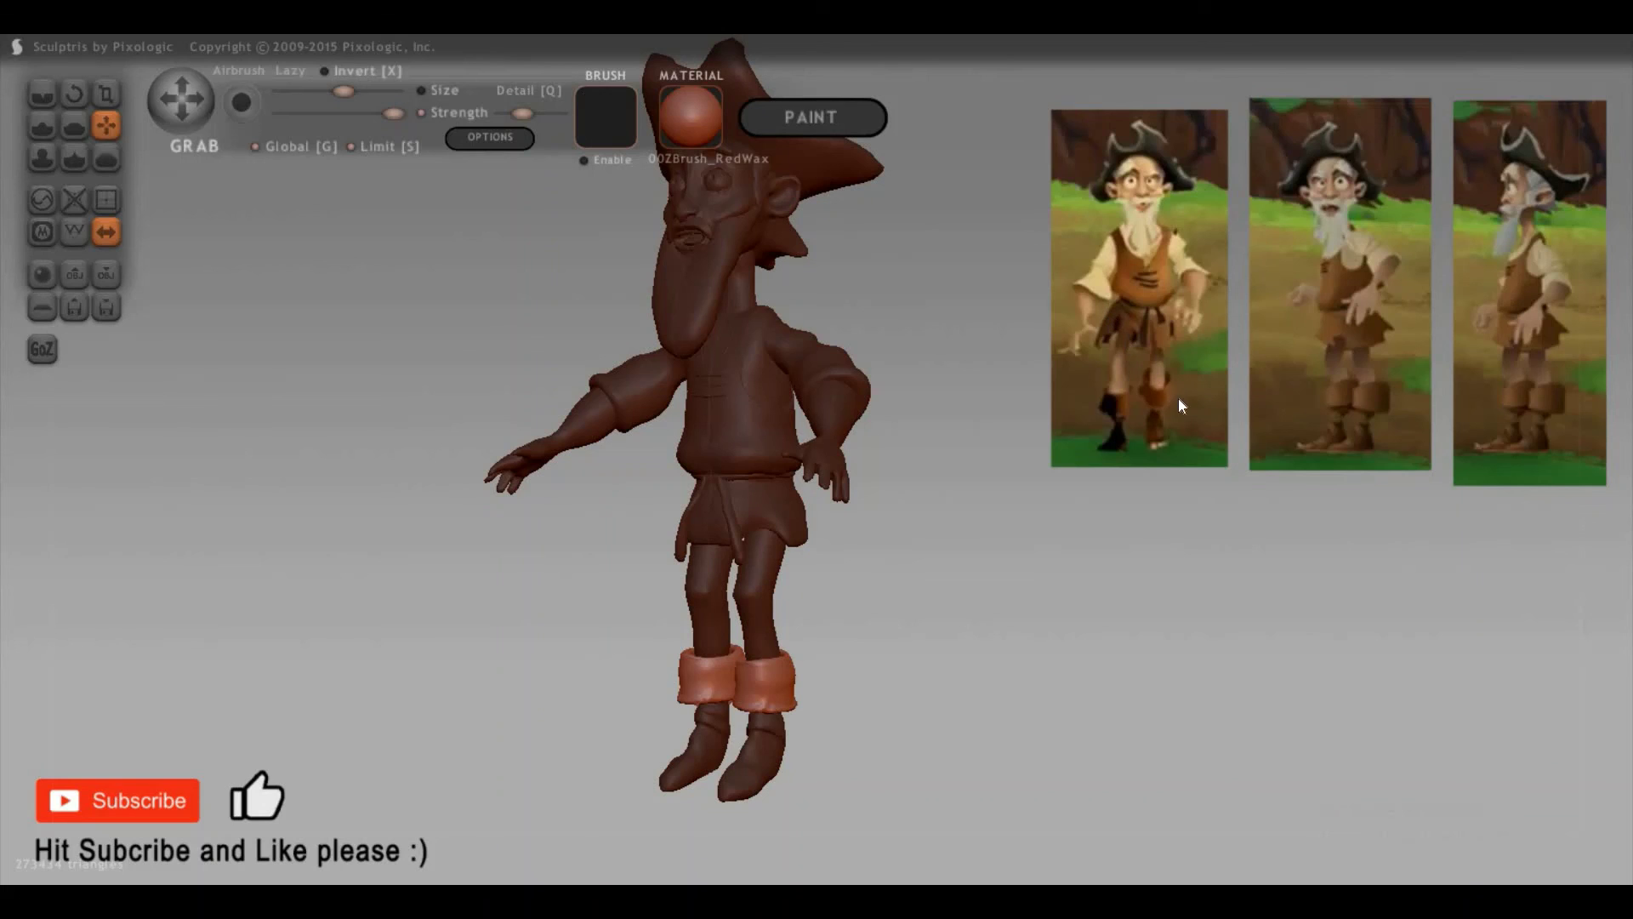
pyautogui.moveTo(1205, 397); pyautogui.dragTo(1212, 386)
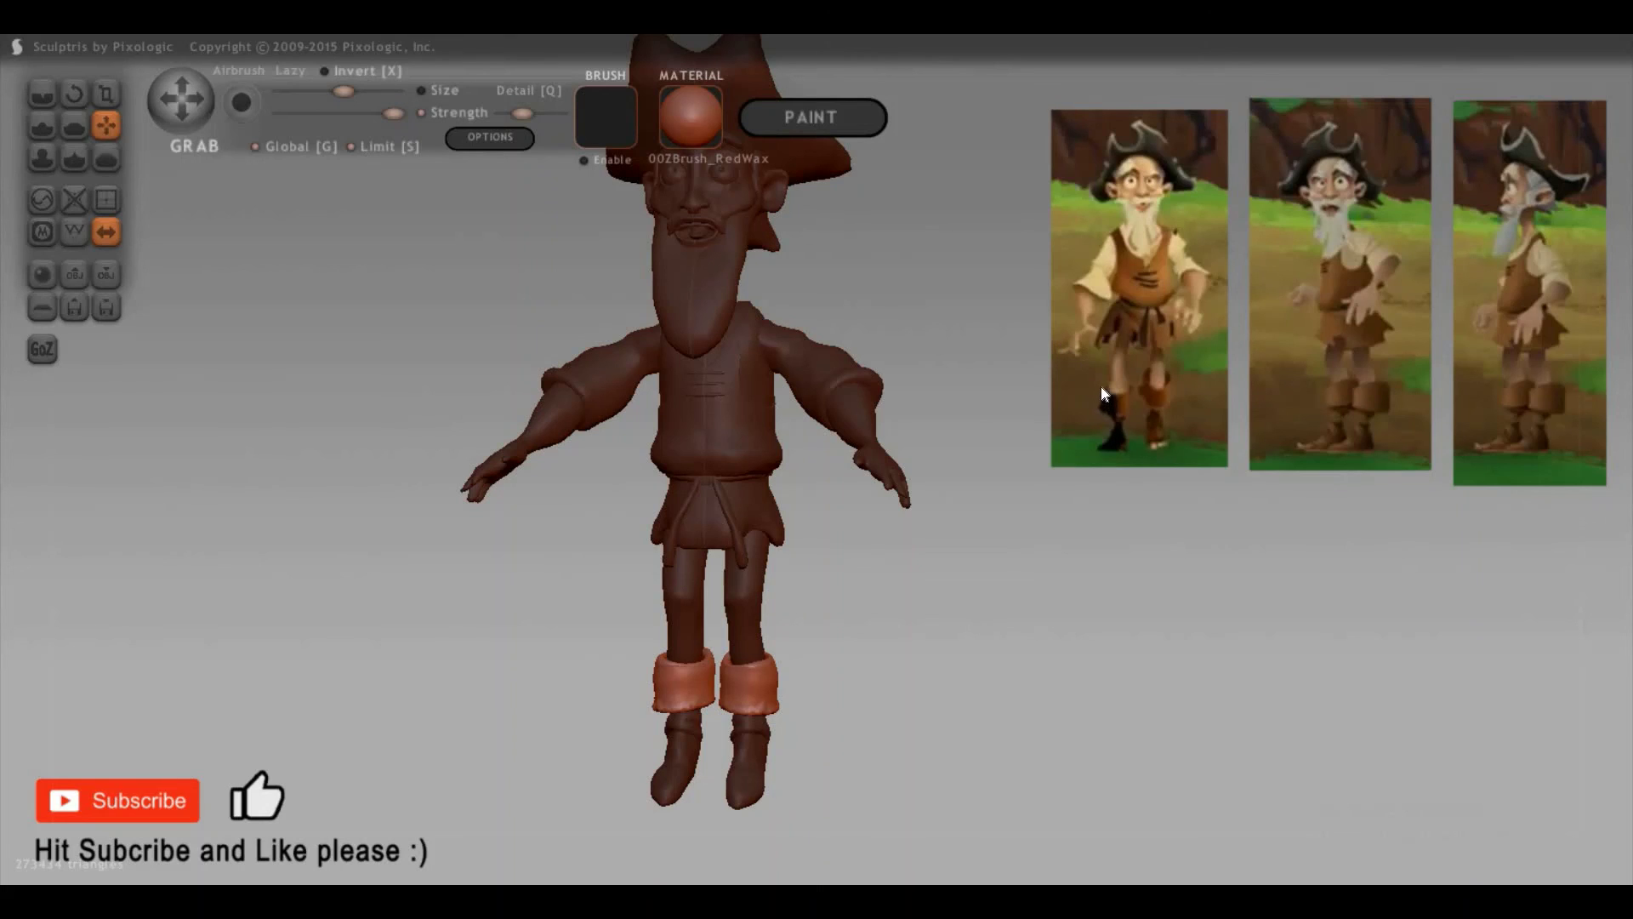
pyautogui.scroll(2, 1078, 372)
pyautogui.moveTo(1081, 420); pyautogui.dragTo(1098, 433)
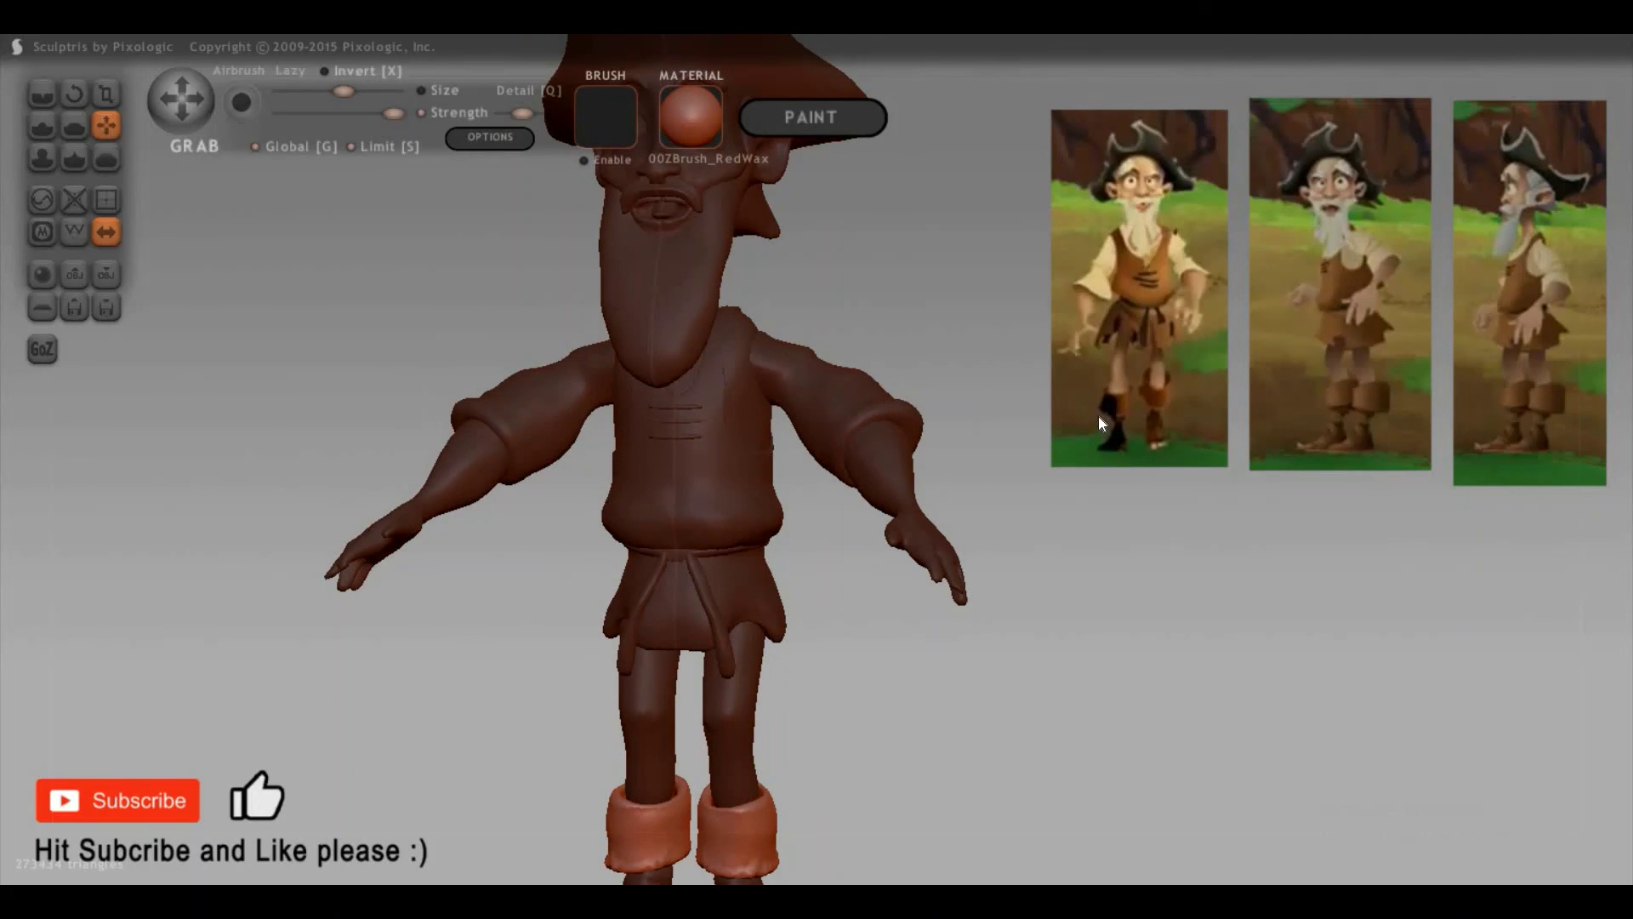
pyautogui.moveTo(1150, 428)
pyautogui.mouseDown()
pyautogui.moveTo(1169, 400)
pyautogui.moveTo(1239, 409)
pyautogui.moveTo(1288, 470)
pyautogui.moveTo(1204, 627)
pyautogui.moveTo(830, 643)
pyautogui.moveTo(1012, 654)
pyautogui.moveTo(856, 685)
pyautogui.moveTo(877, 681)
pyautogui.moveTo(821, 715)
pyautogui.moveTo(994, 695)
pyautogui.mouseUp()
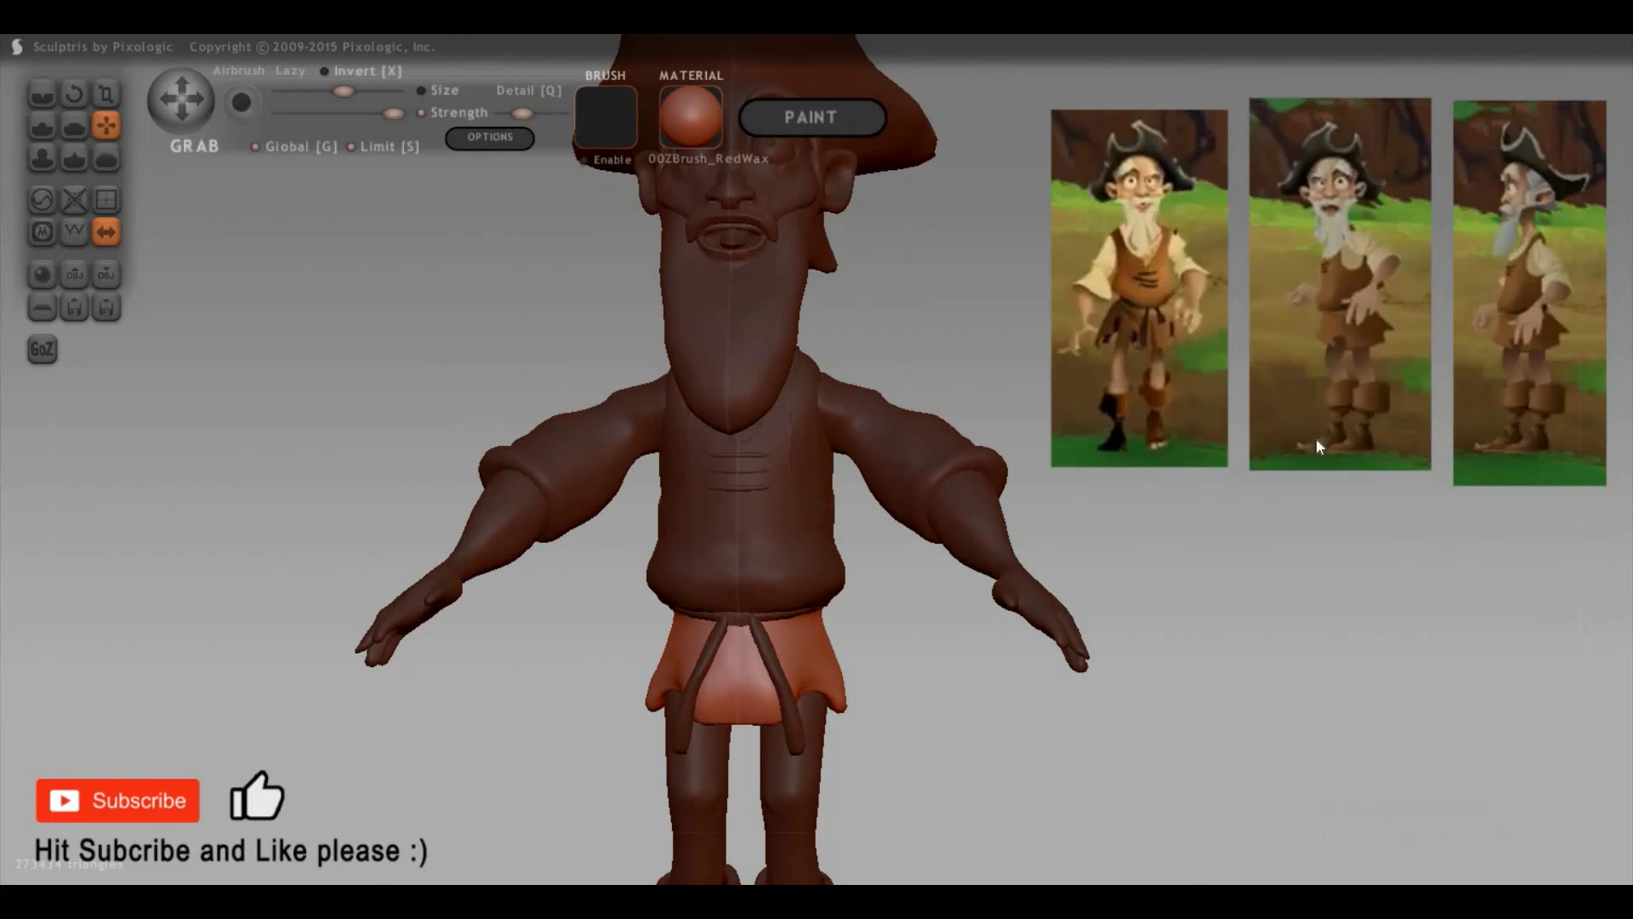
pyautogui.moveTo(1315, 439)
pyautogui.mouseDown()
pyautogui.moveTo(812, 370)
pyautogui.moveTo(1162, 458)
pyautogui.mouseUp()
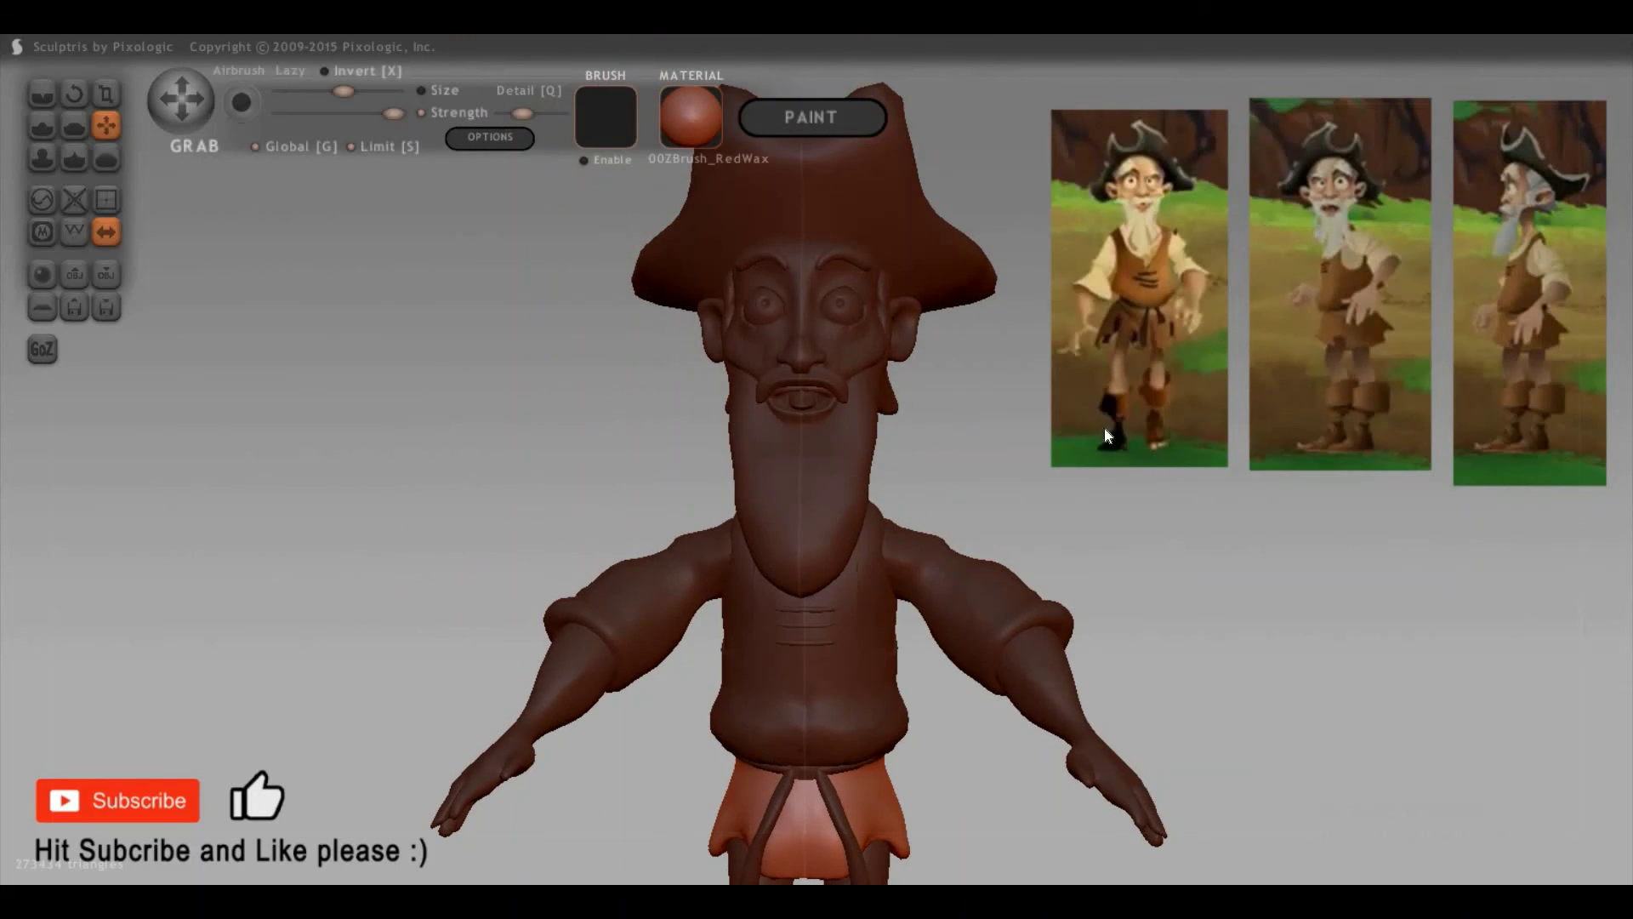
pyautogui.scroll(3, 1156, 436)
pyautogui.scroll(-3, 1240, 438)
pyautogui.moveTo(1198, 451)
pyautogui.mouseDown()
pyautogui.moveTo(1183, 456)
pyautogui.moveTo(1221, 451)
pyautogui.mouseUp()
pyautogui.scroll(-2, 1220, 452)
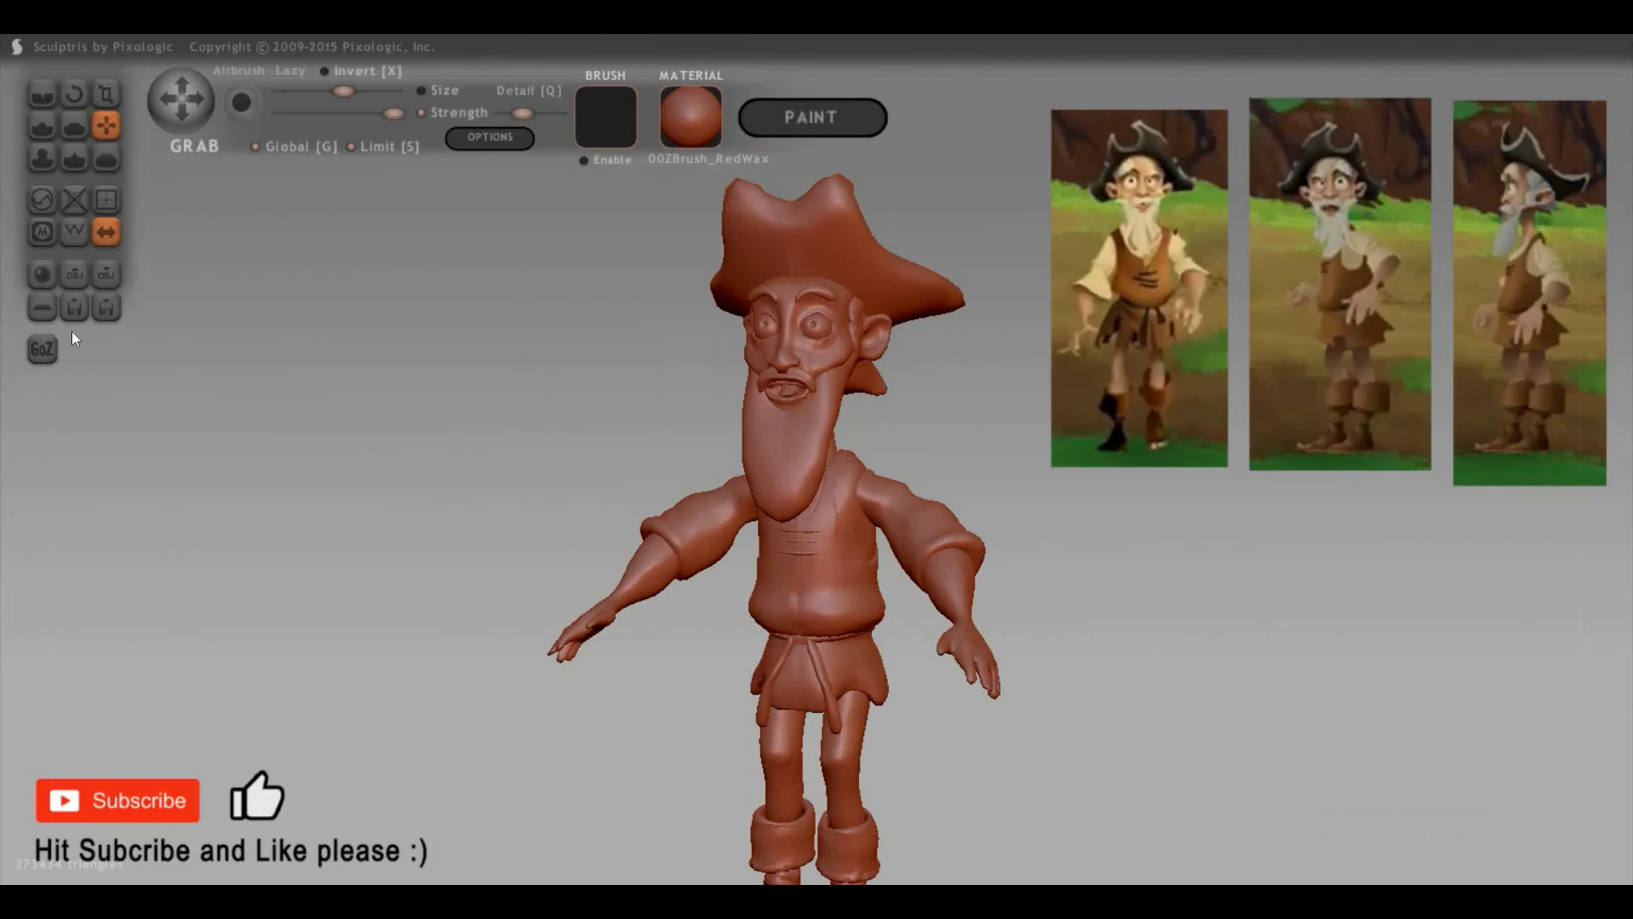
# Step: Save the sculpt over the existing Harmettoothrot.sc1 file
pyautogui.click(106, 304)
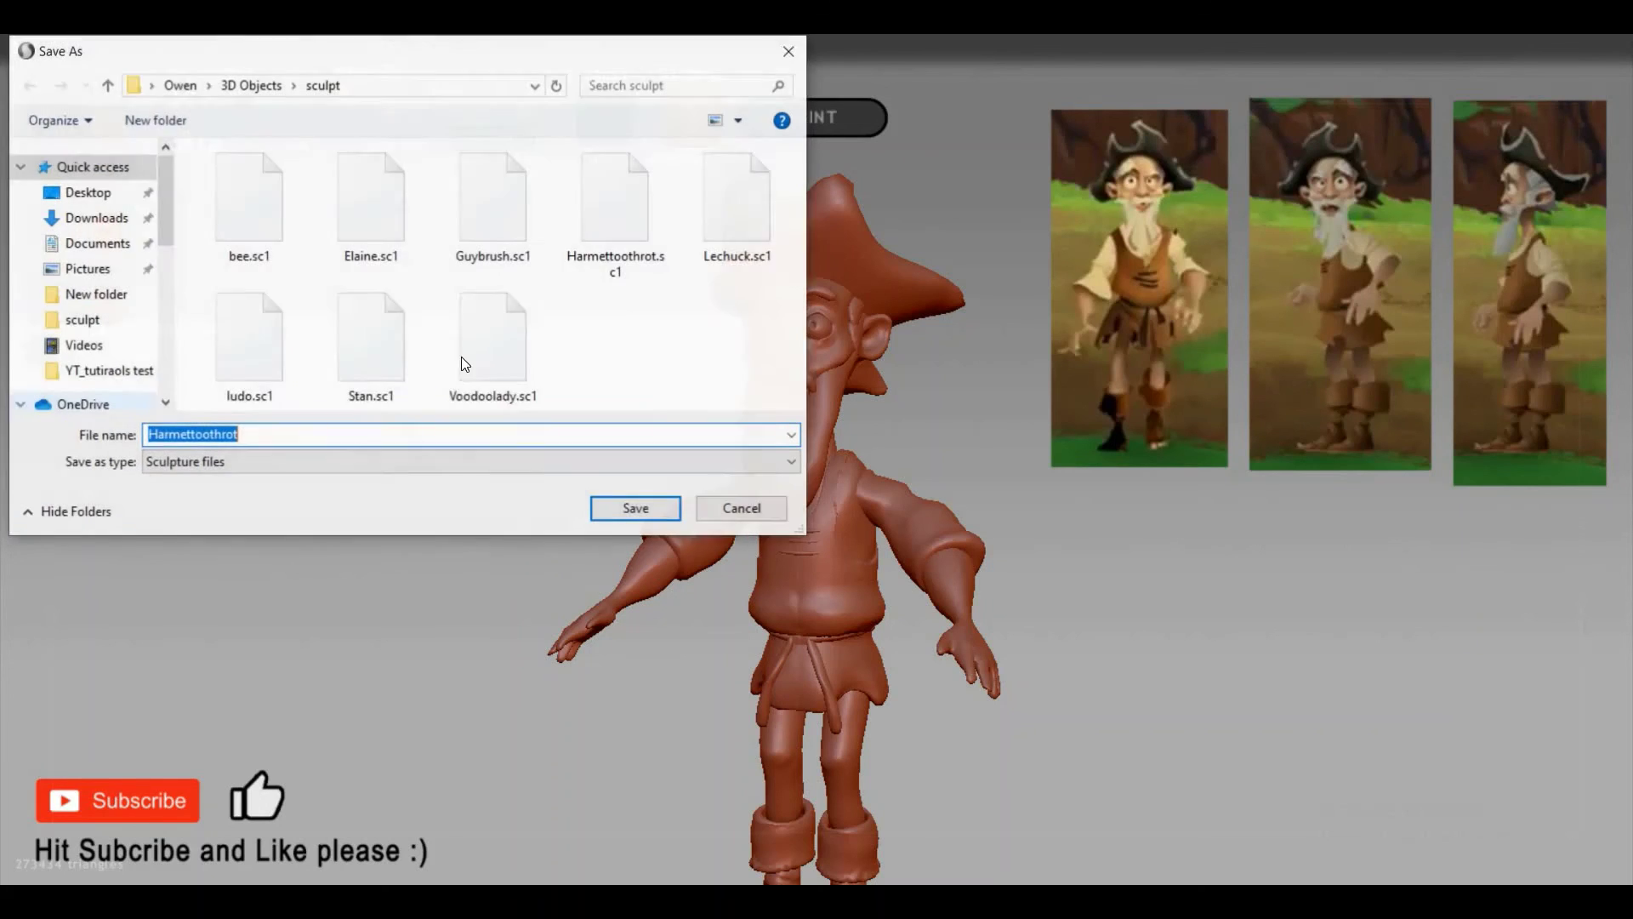
pyautogui.click(647, 514)
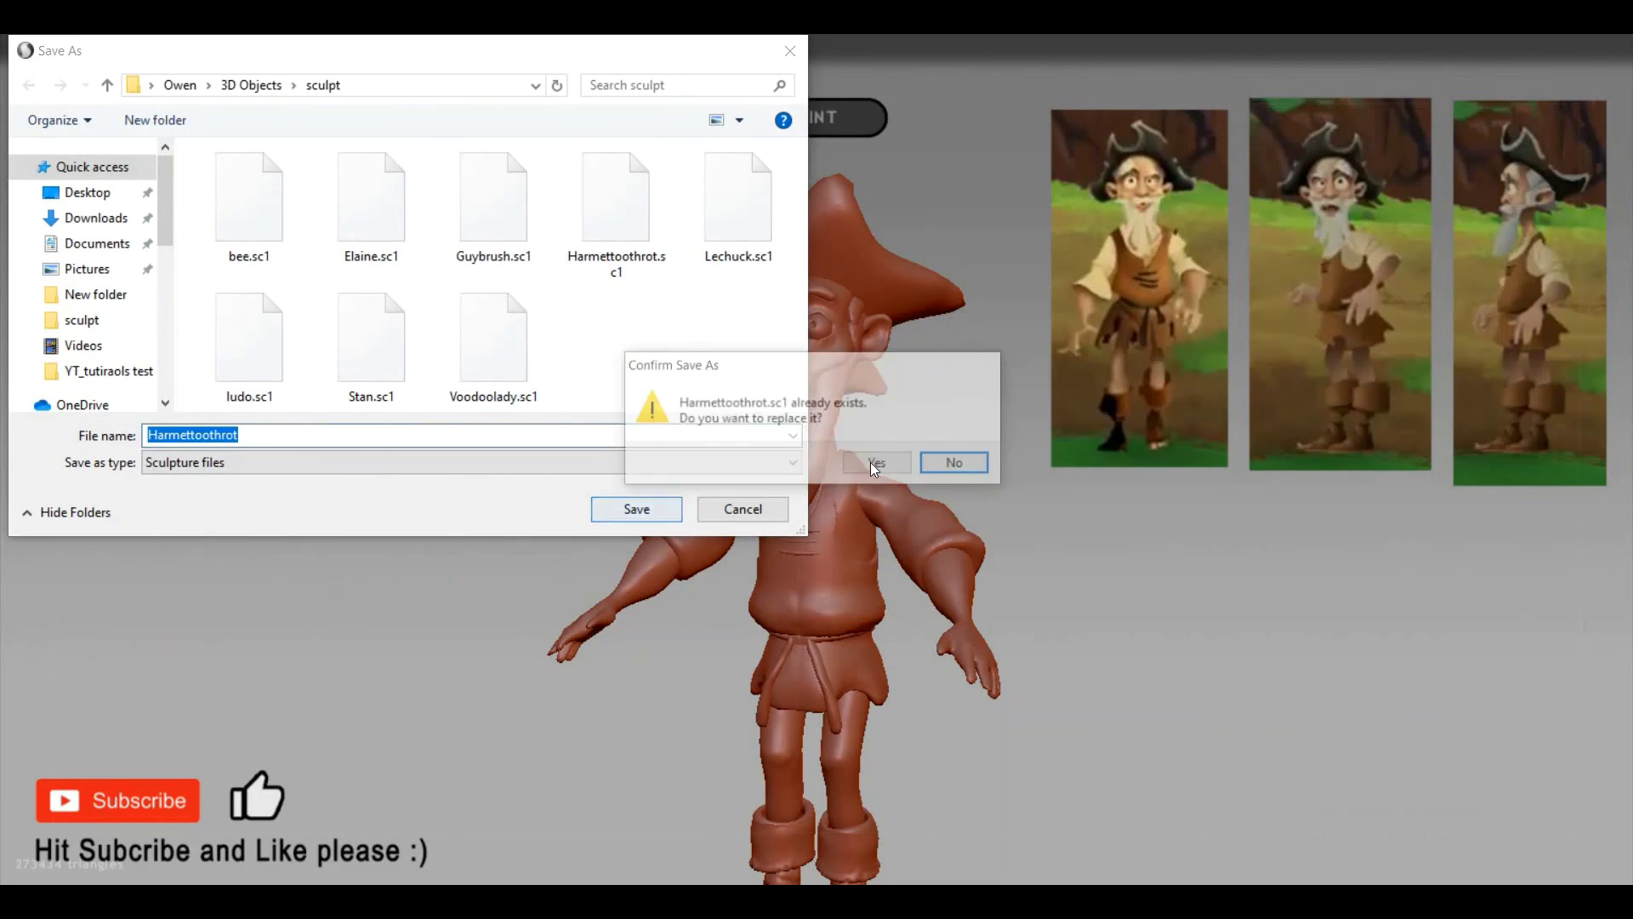